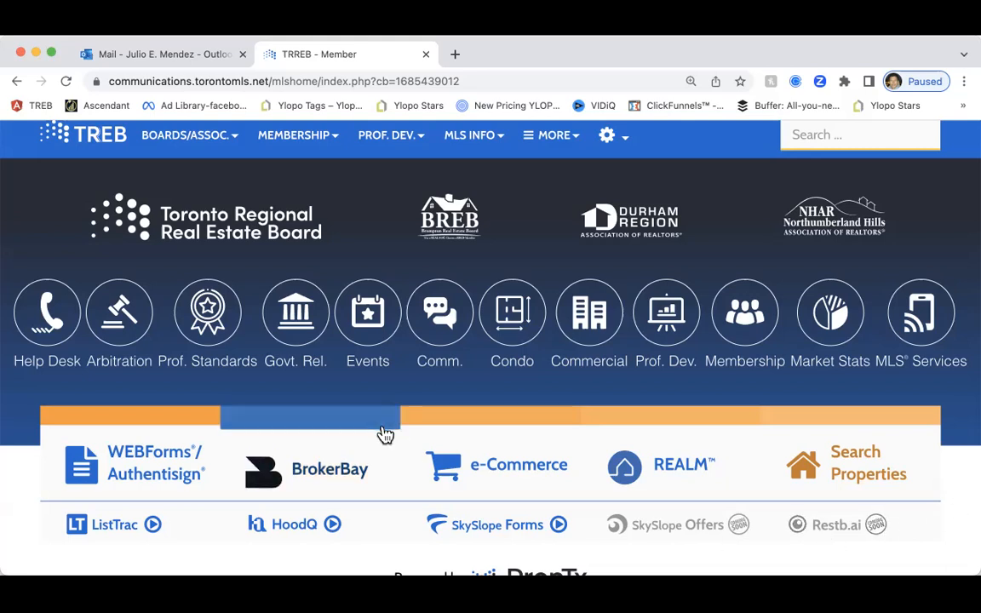
Scroll the TRREB Member Portal home page to the WEBForms, BrokerBay, REALM and Search Properties tiles
scroll(386, 431, "down", 4)
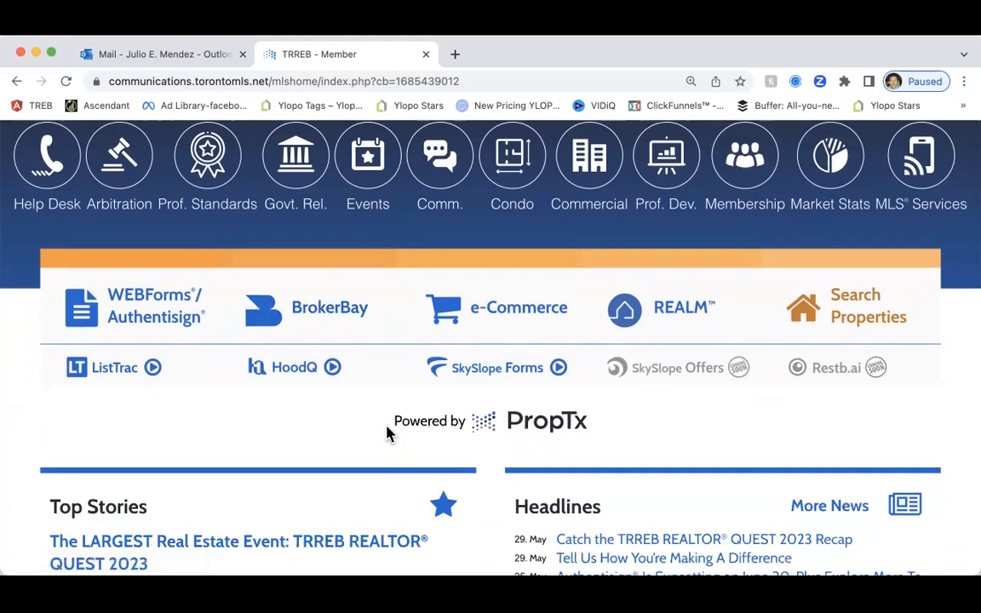
scroll(390, 432, "down", 1)
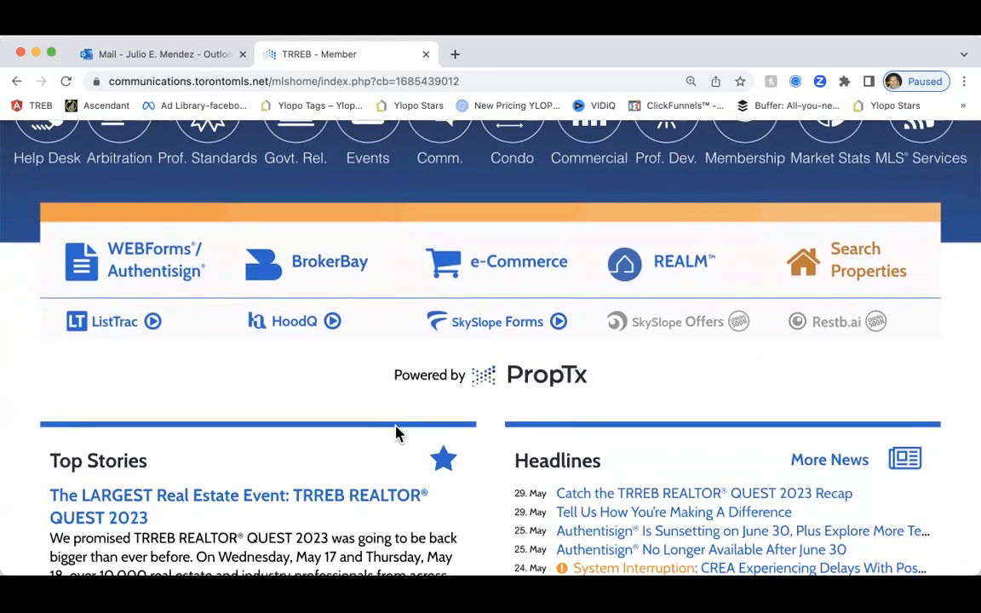
scroll(395, 433, "down", 1)
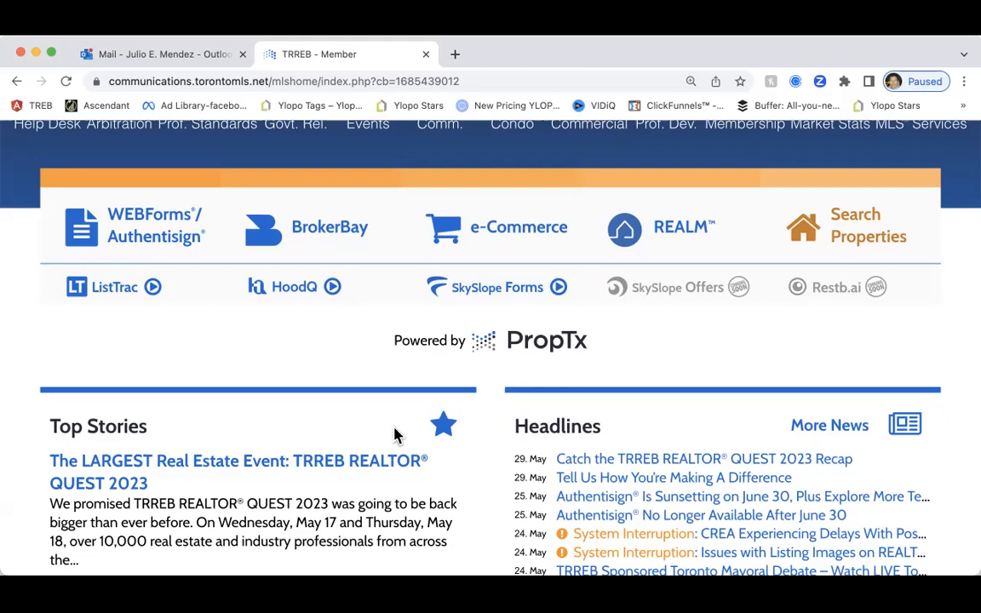
scroll(399, 341, "up", 3)
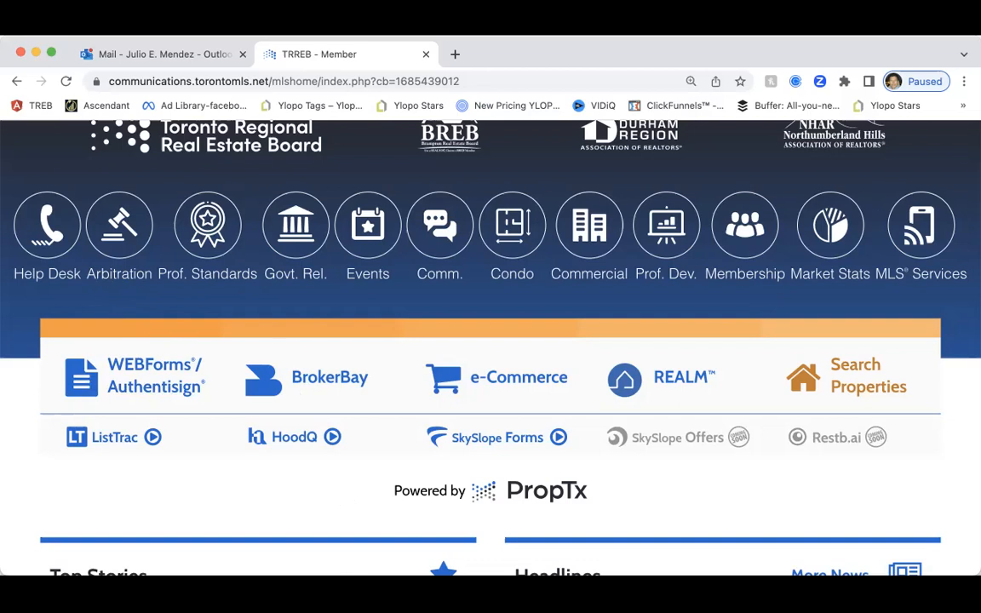
Open Search Properties in Stratus MLS and list the 1 new listing in My Farming W08
left_click(839, 386)
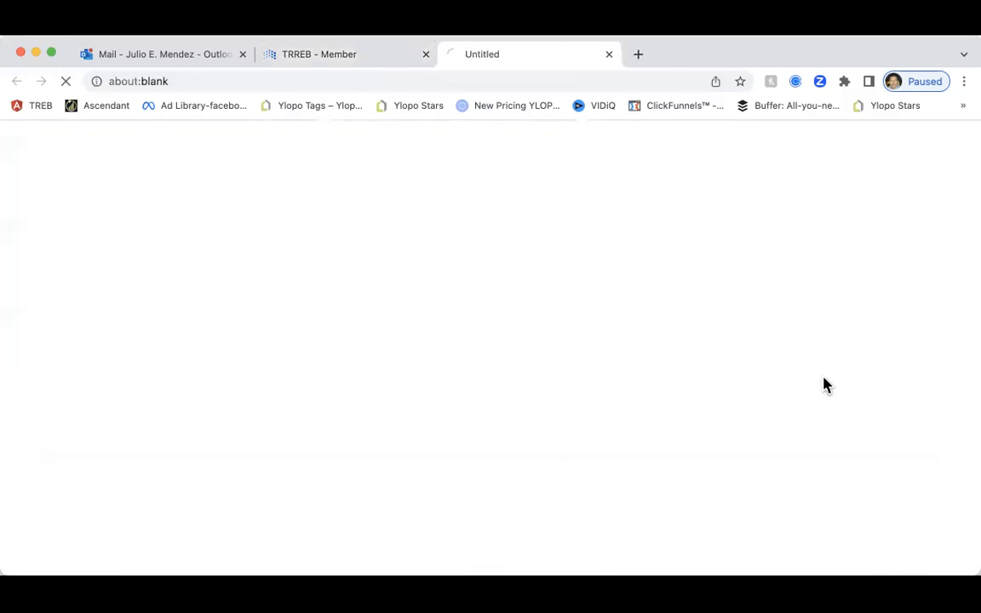
scroll(354, 383, "down", 3)
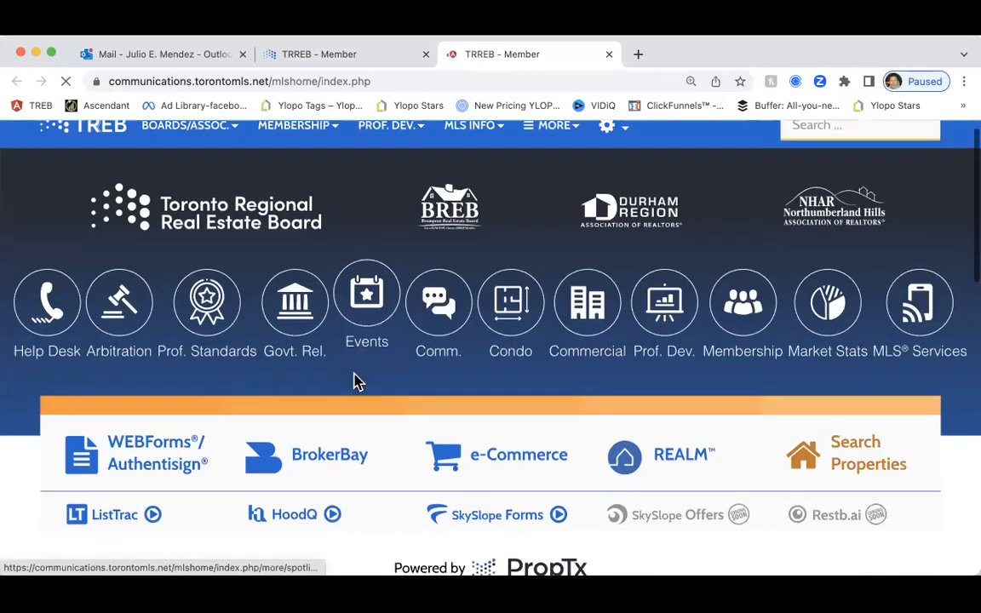
left_click(842, 345)
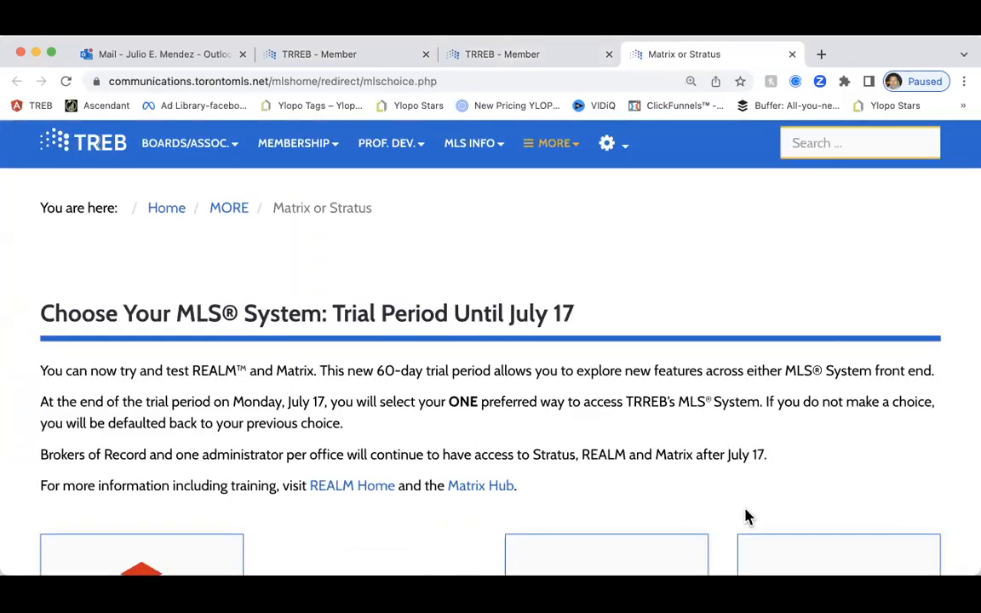
scroll(744, 517, "down", 3)
left_click(809, 473)
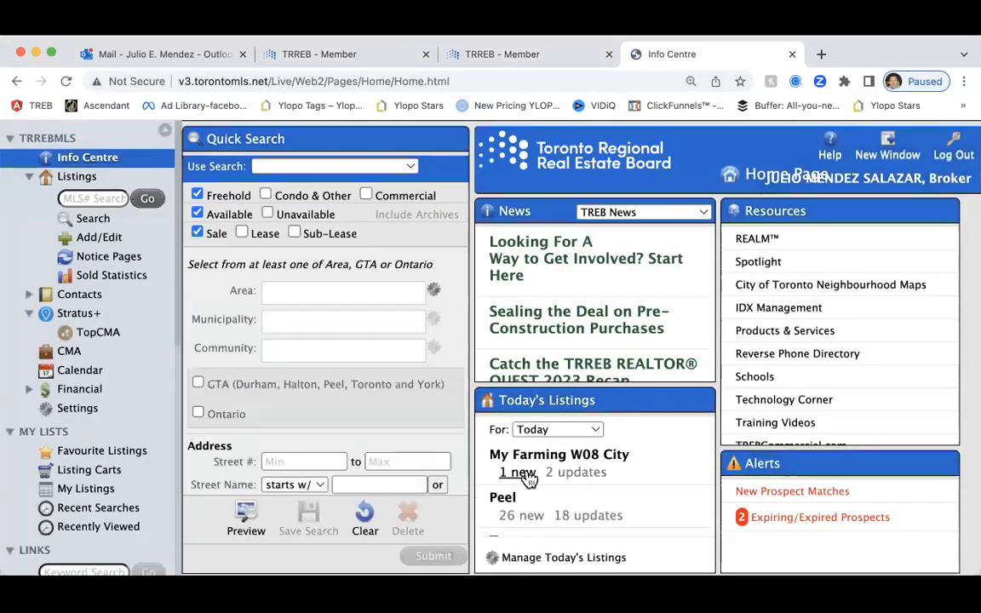
left_click(521, 472)
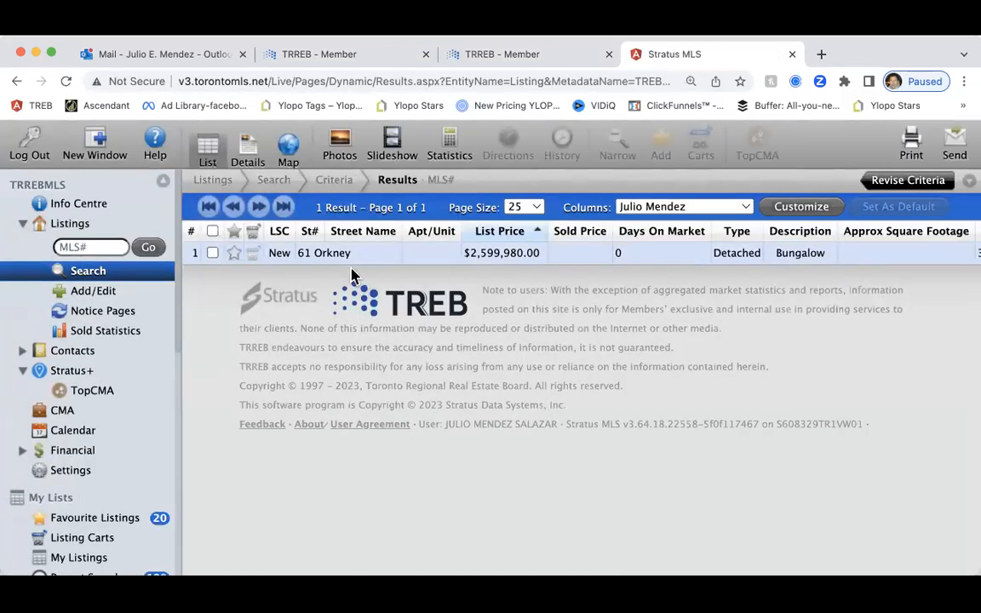
double_click(328, 254)
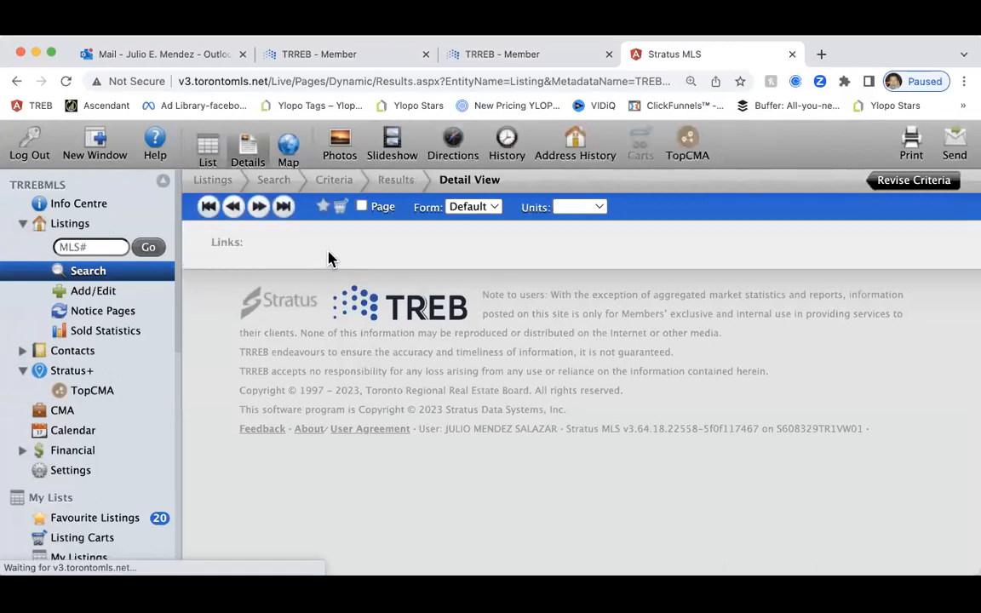
scroll(385, 324, "down", 4)
scroll(383, 323, "up", 3)
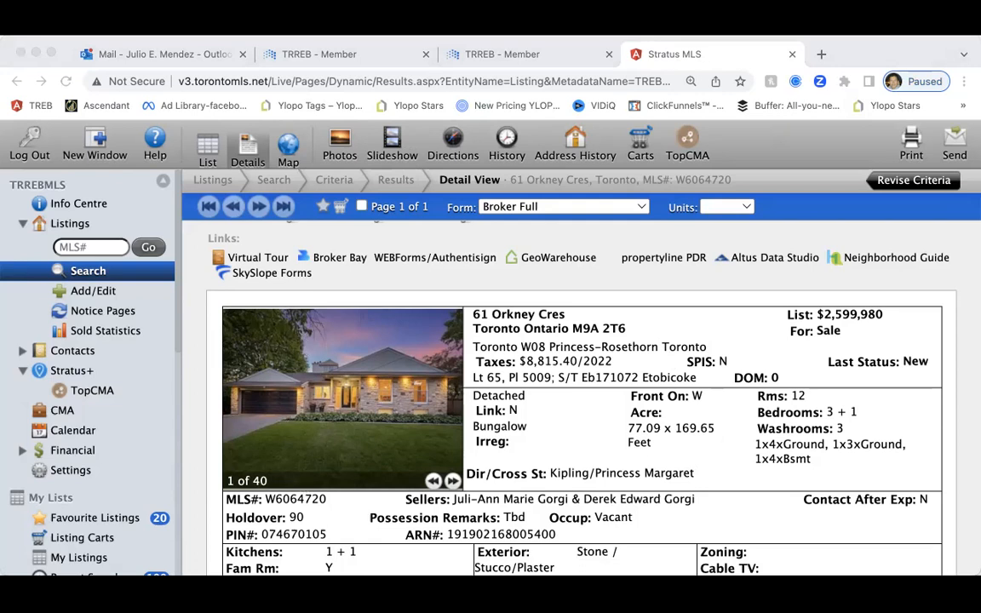
left_click(617, 482)
scroll(400, 271, "up", 1)
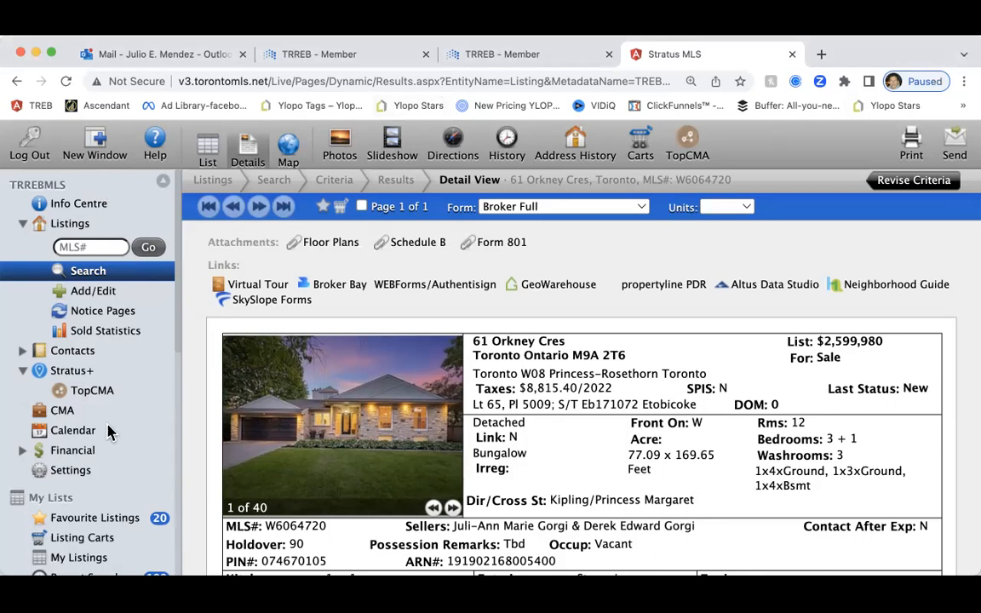
scroll(100, 444, "down", 5)
scroll(101, 451, "down", 1)
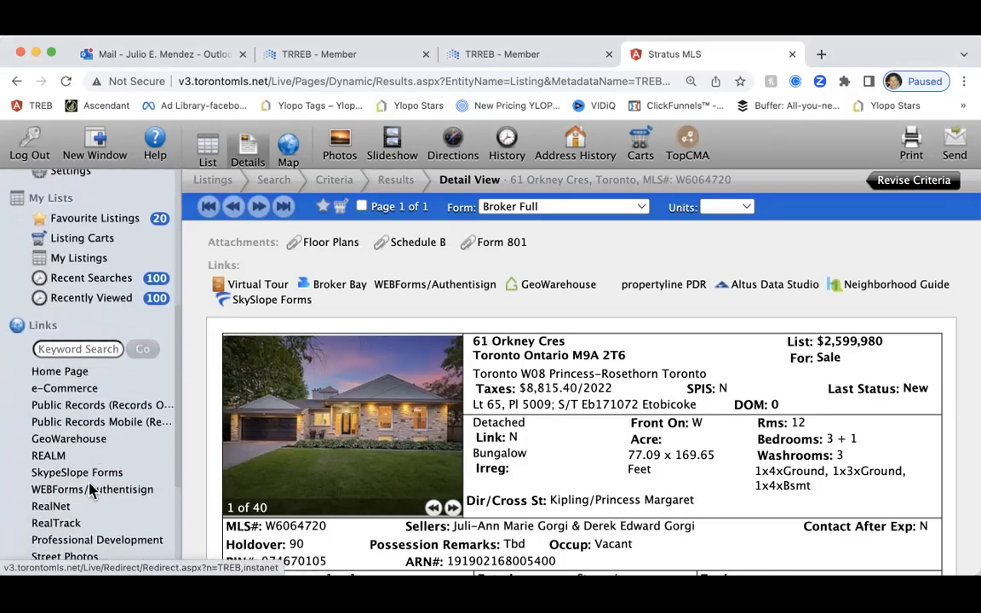
left_click(89, 487)
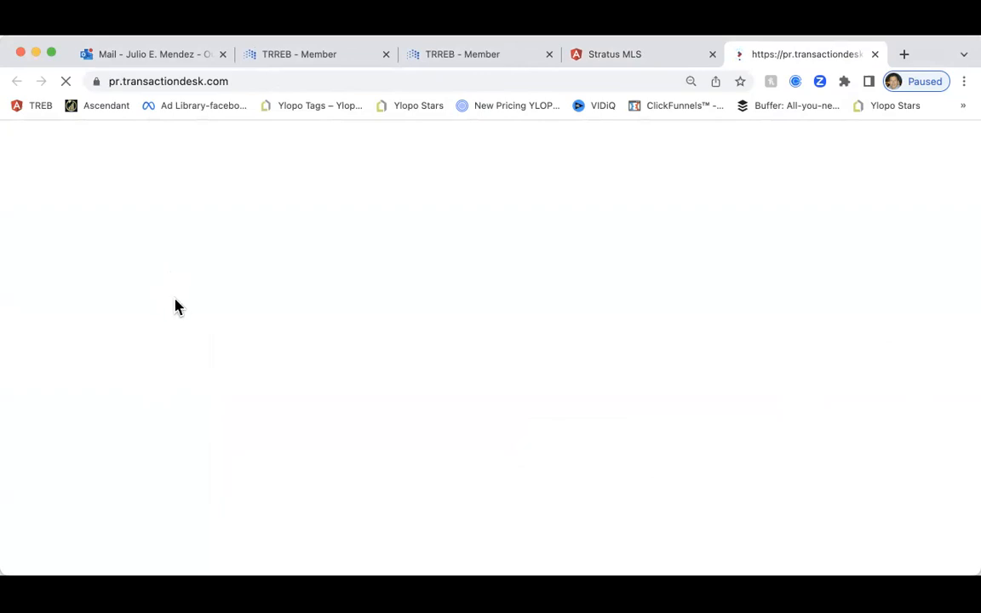
scroll(335, 376, "down", 5)
scroll(329, 367, "up", 5)
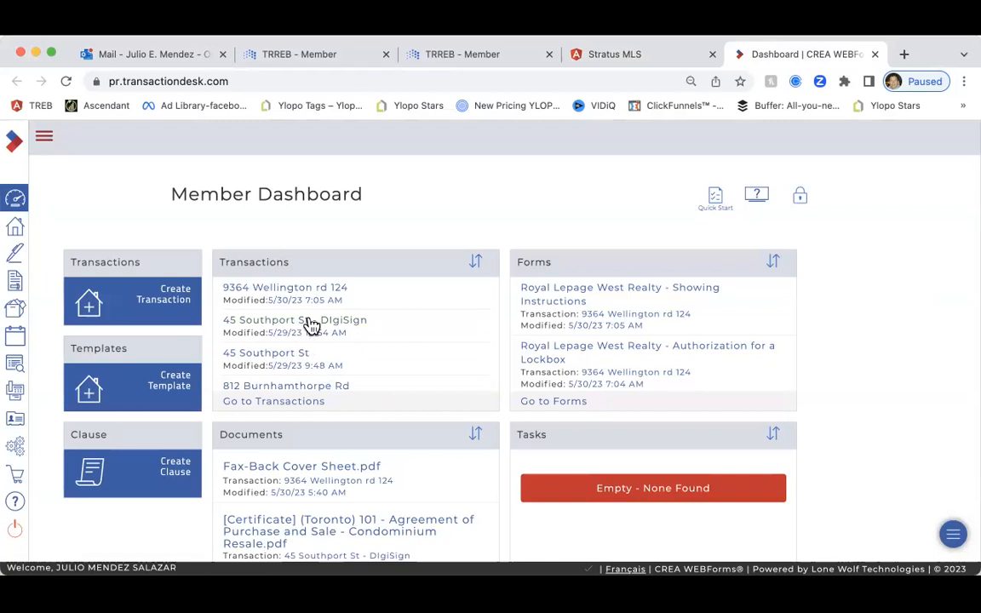
left_click(308, 323)
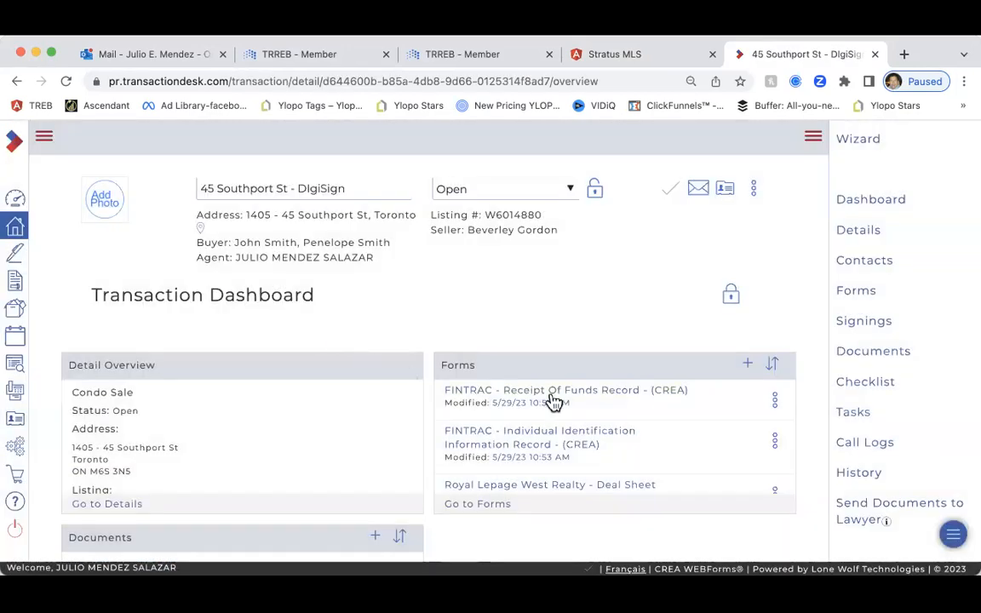
scroll(256, 494, "down", 3)
scroll(579, 442, "down", 1)
scroll(592, 436, "down", 3)
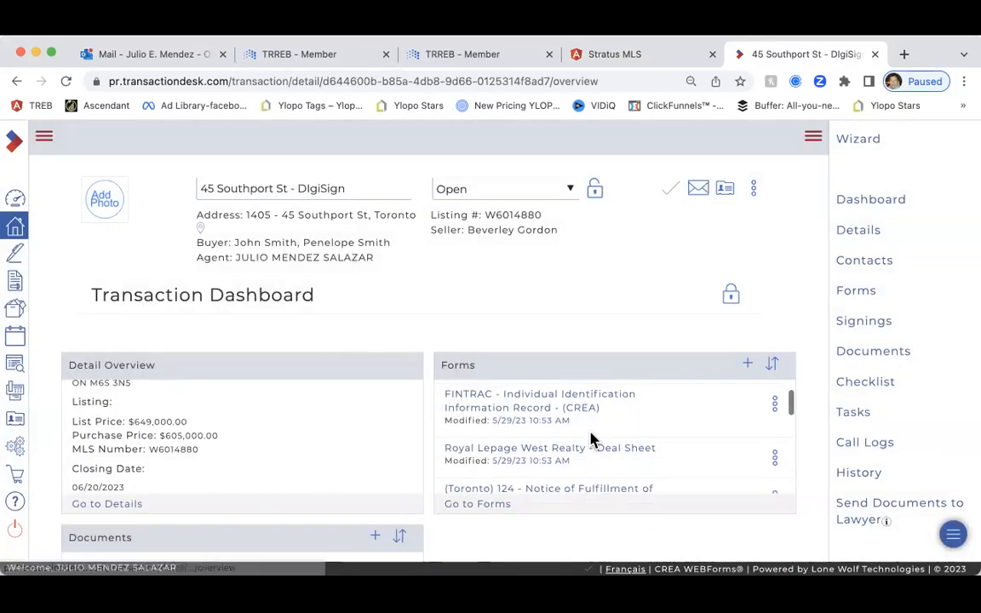
scroll(587, 441, "up", 4)
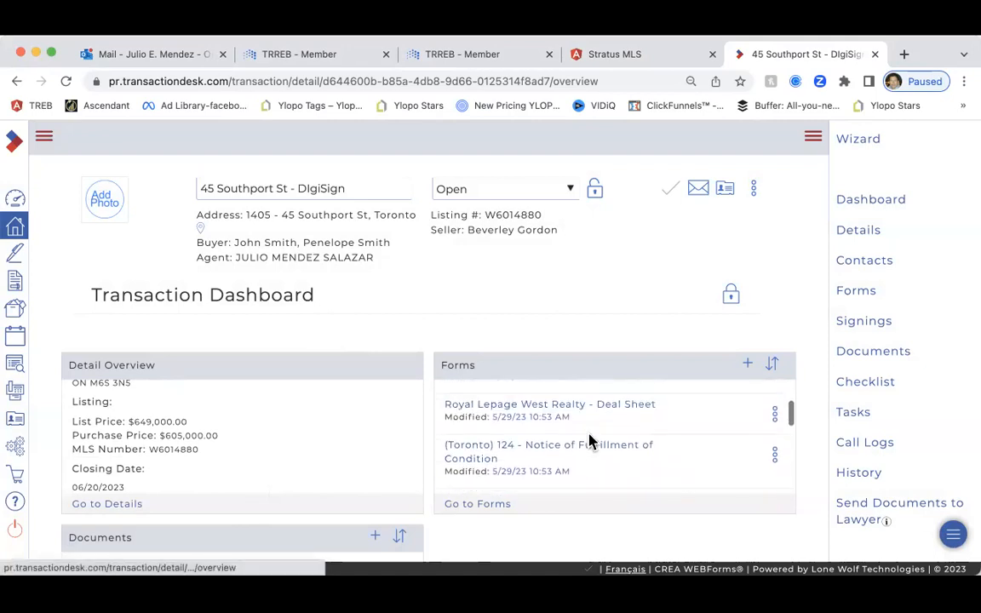
scroll(588, 441, "down", 1)
scroll(588, 441, "down", 4)
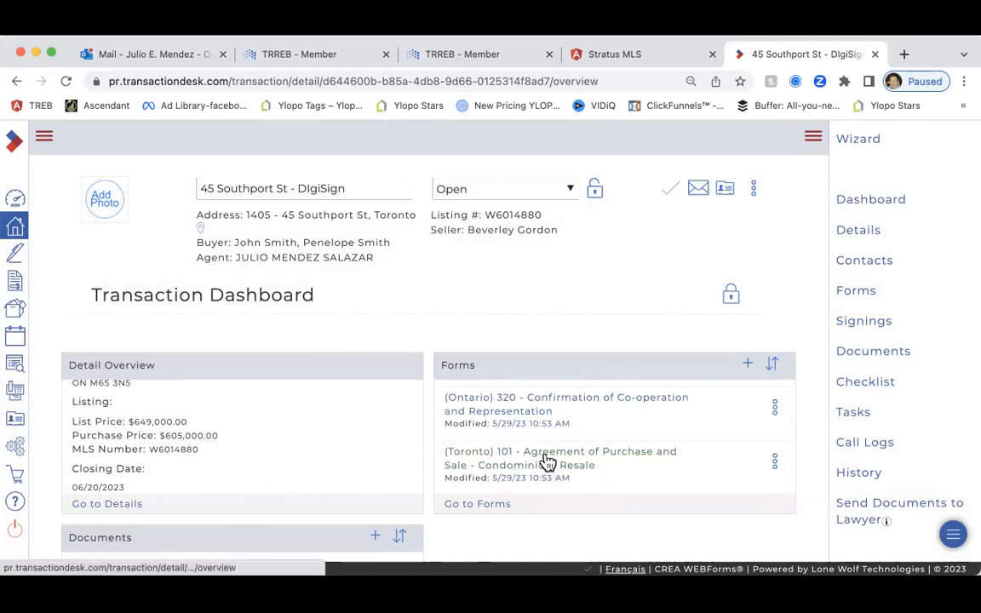
left_click(543, 463)
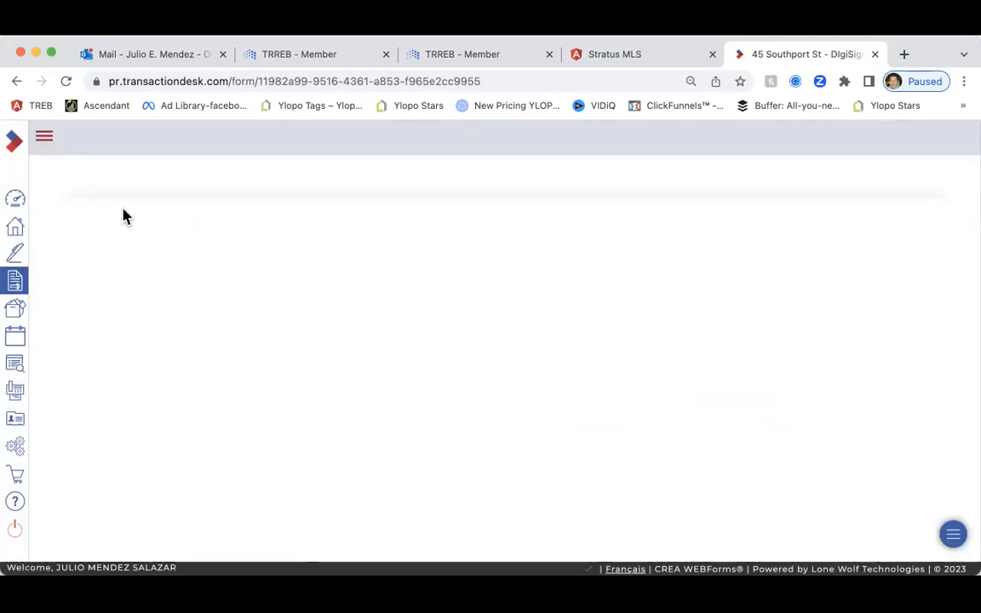
Save Form 101 as a PDF and return to the TREB member page
left_click(289, 130)
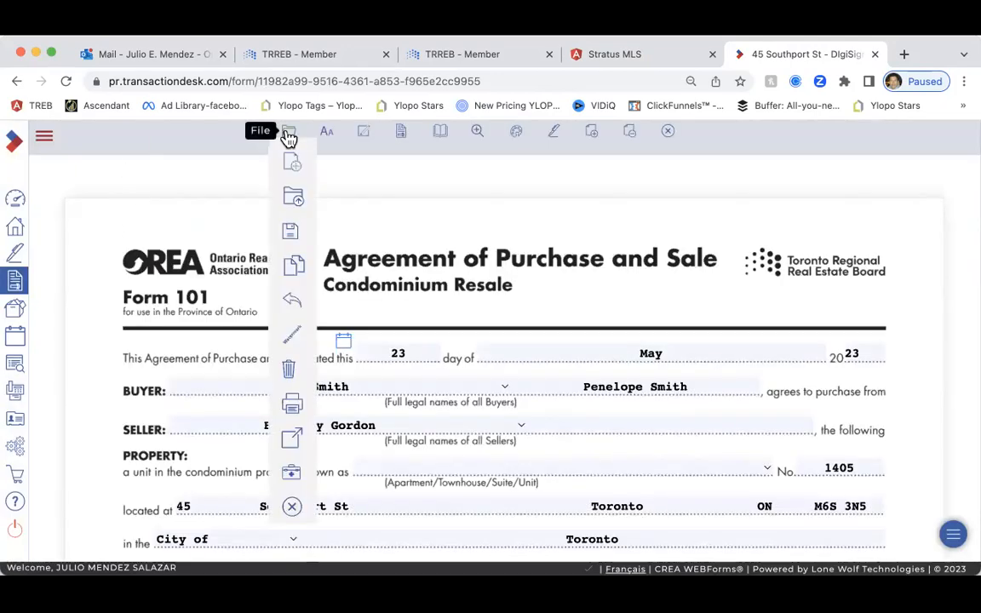
mouse_move(289, 230)
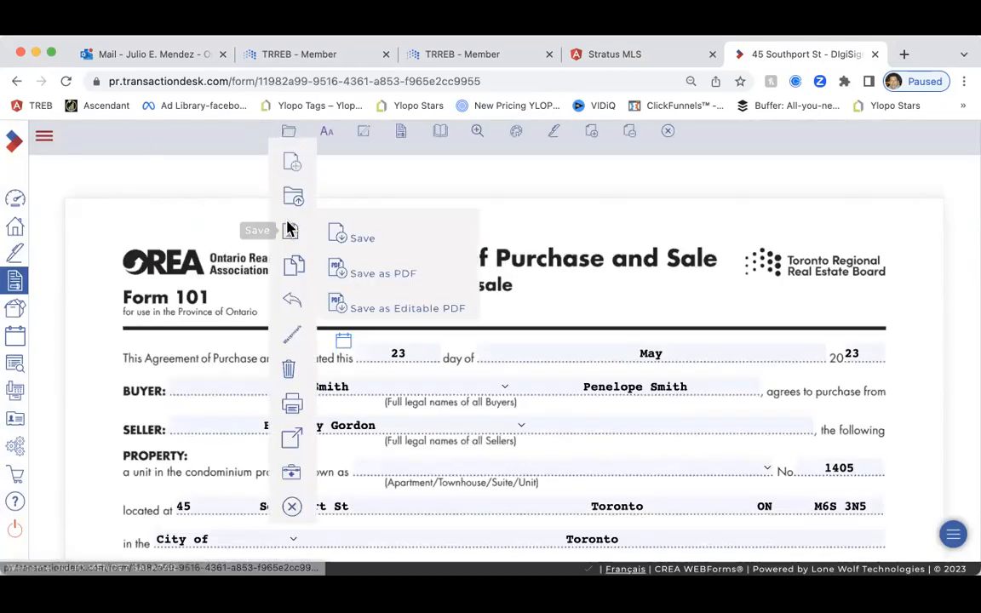
left_click(404, 276)
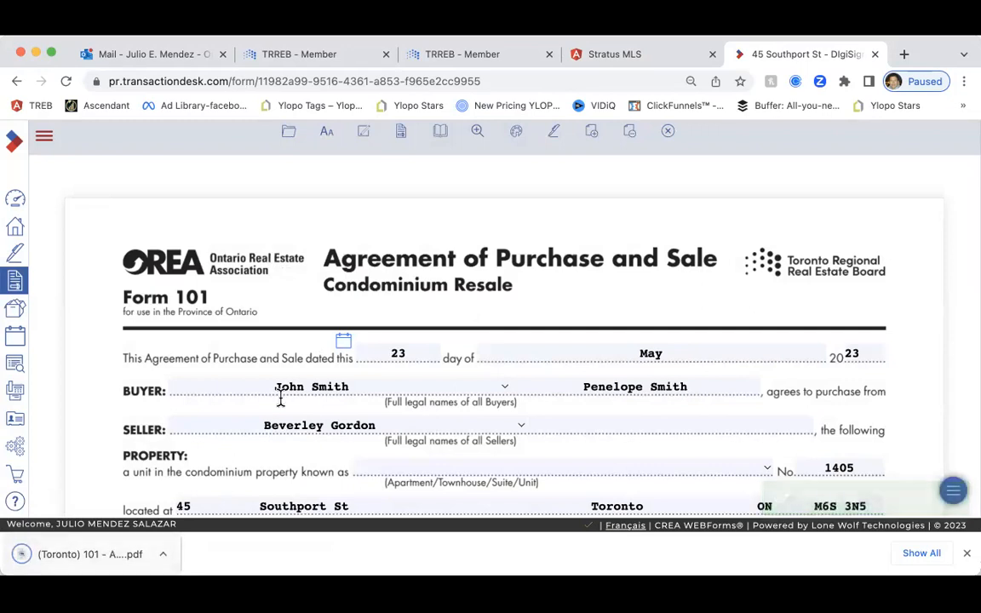
left_click(438, 54)
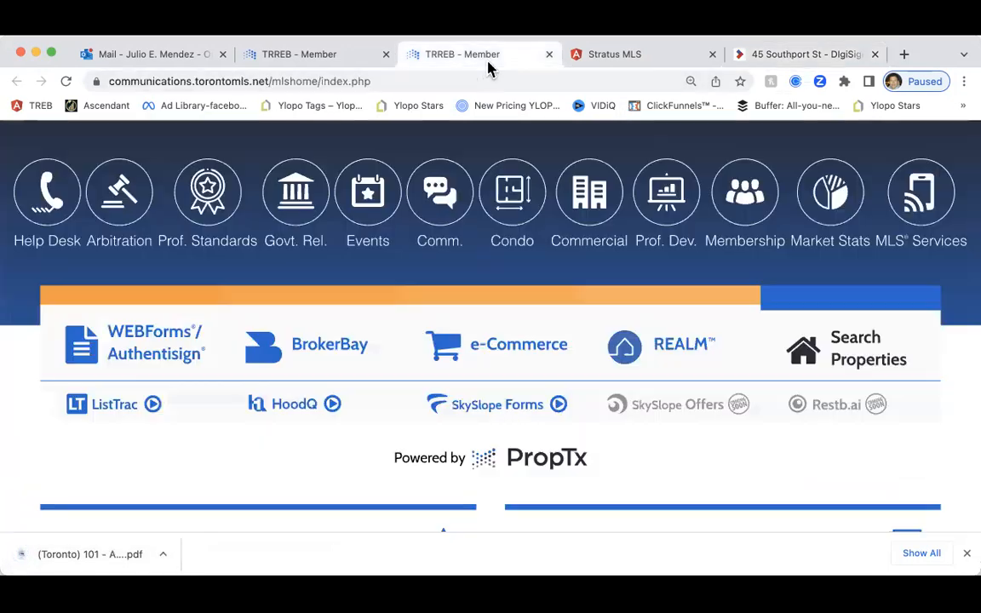
Go from SkySlope Forms to the DigiSign Envelopes page listing 5 envelopes via the Apps menu
left_click(498, 410)
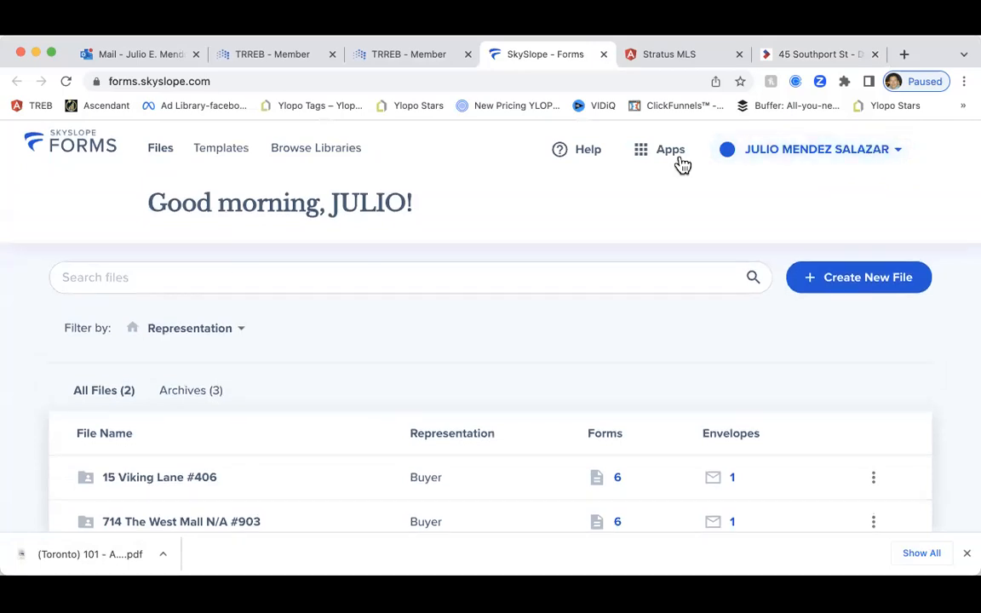
left_click(664, 157)
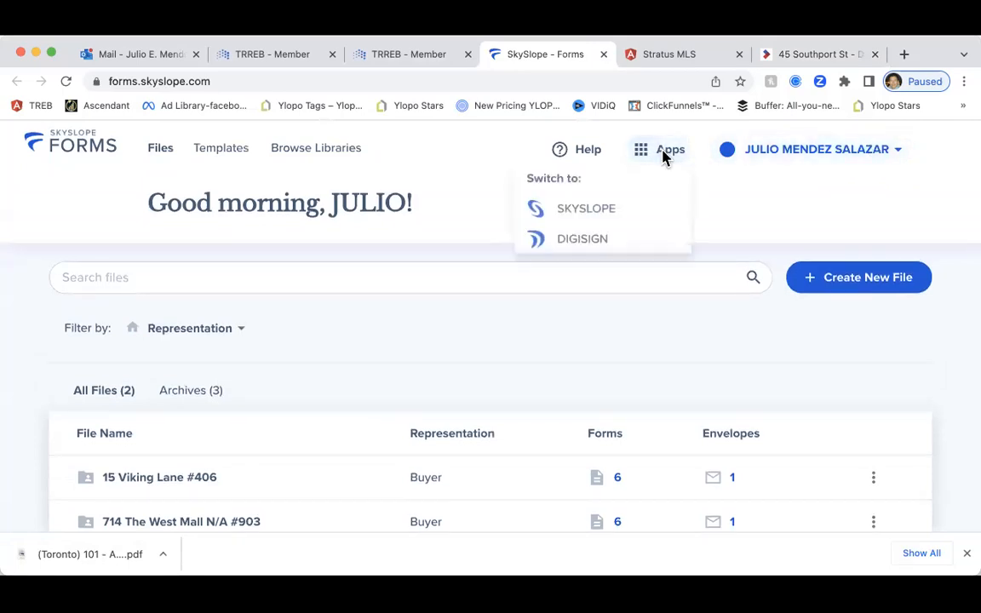
left_click(589, 242)
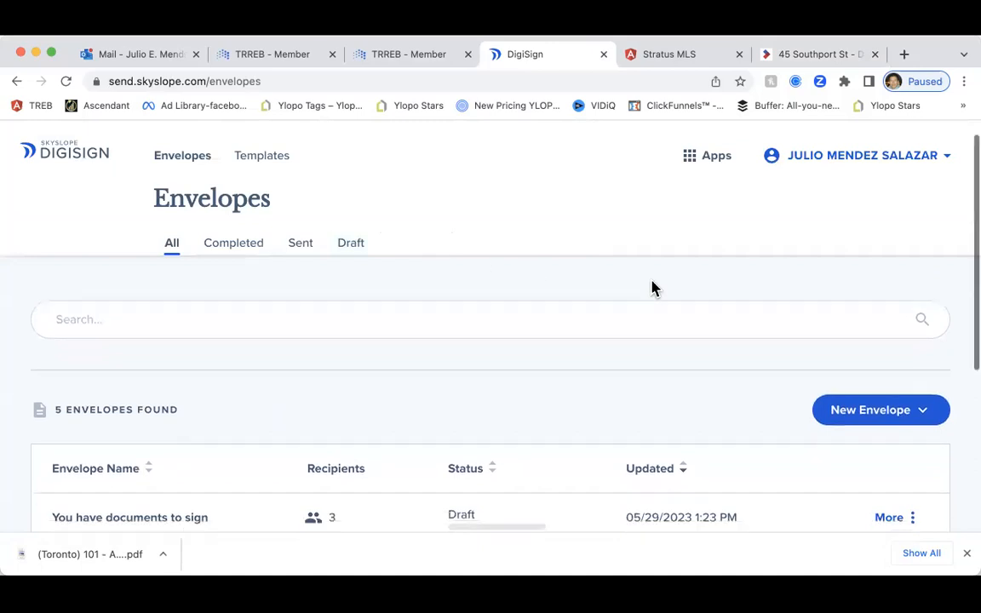
scroll(655, 284, "down", 1)
scroll(776, 299, "up", 1)
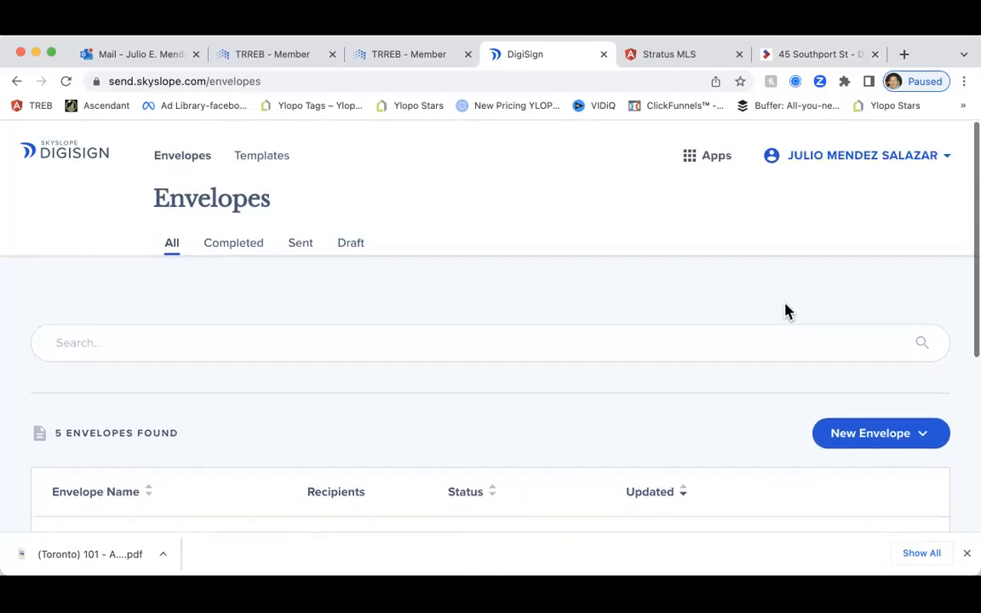
left_click(904, 436)
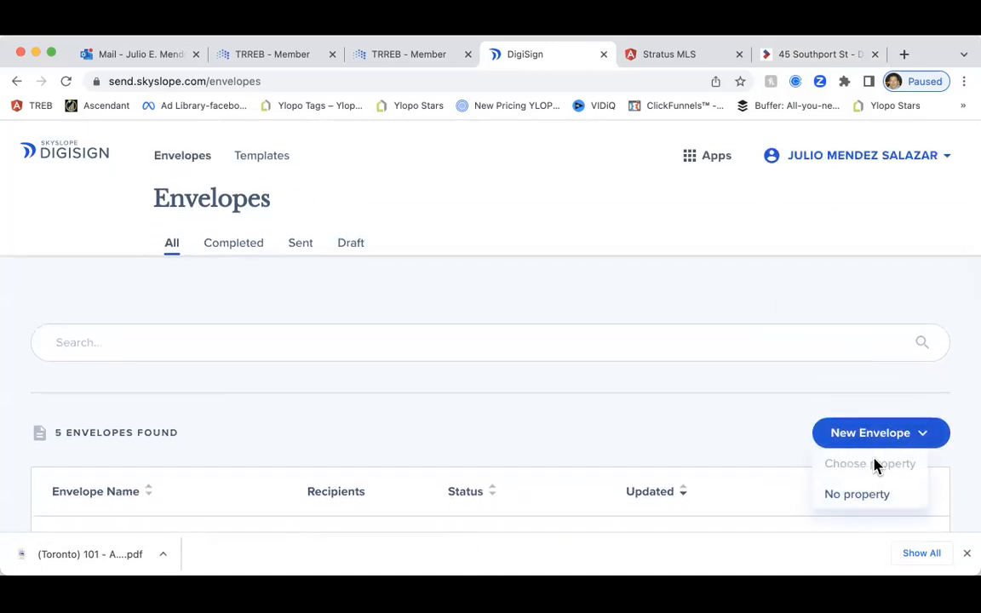
Create a no-property envelope and upload the 7-page Form 101 condo agreement PDF
left_click(860, 495)
scroll(451, 361, "down", 4)
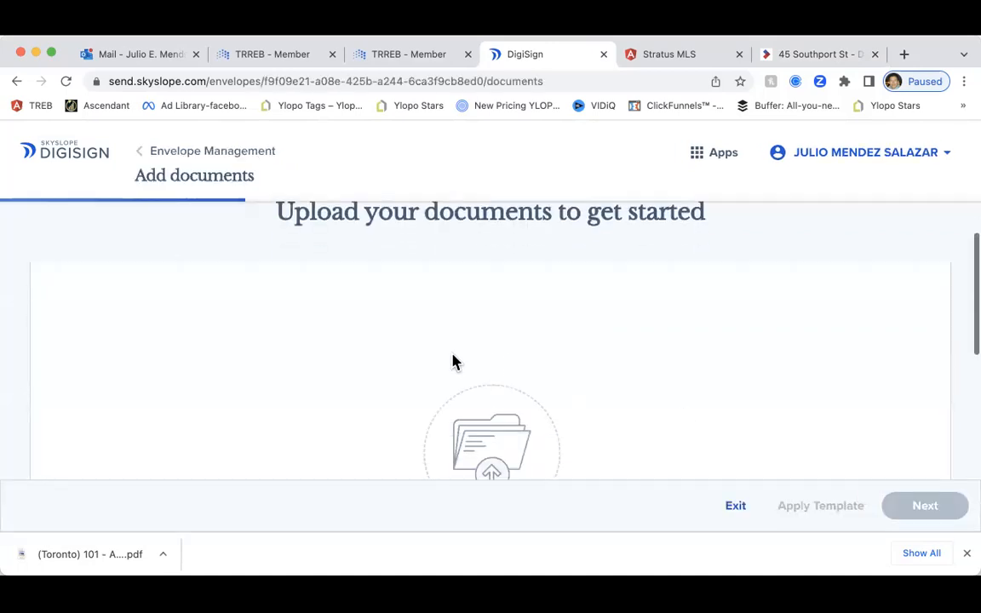
left_click_drag(56, 559, 475, 337)
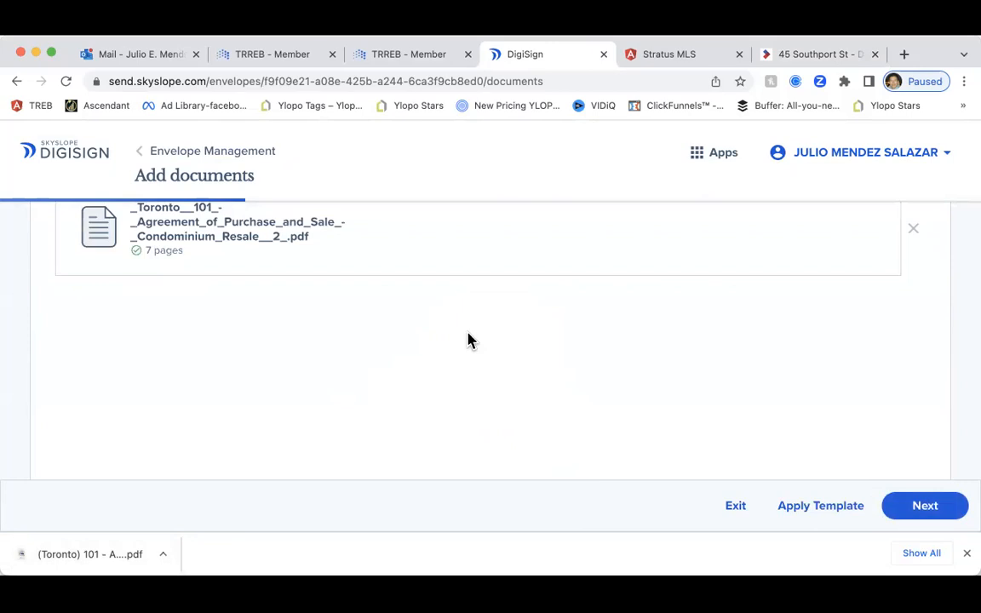
scroll(464, 348, "up", 3)
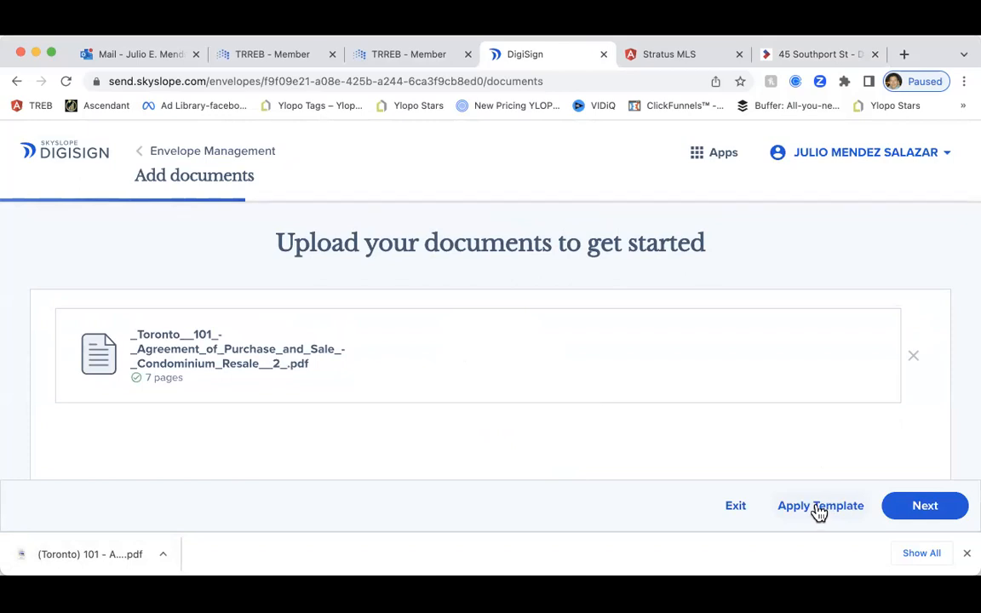
On the recipients step, keep yourself as a recipient who needs to sign
left_click(913, 509)
scroll(342, 411, "down", 2)
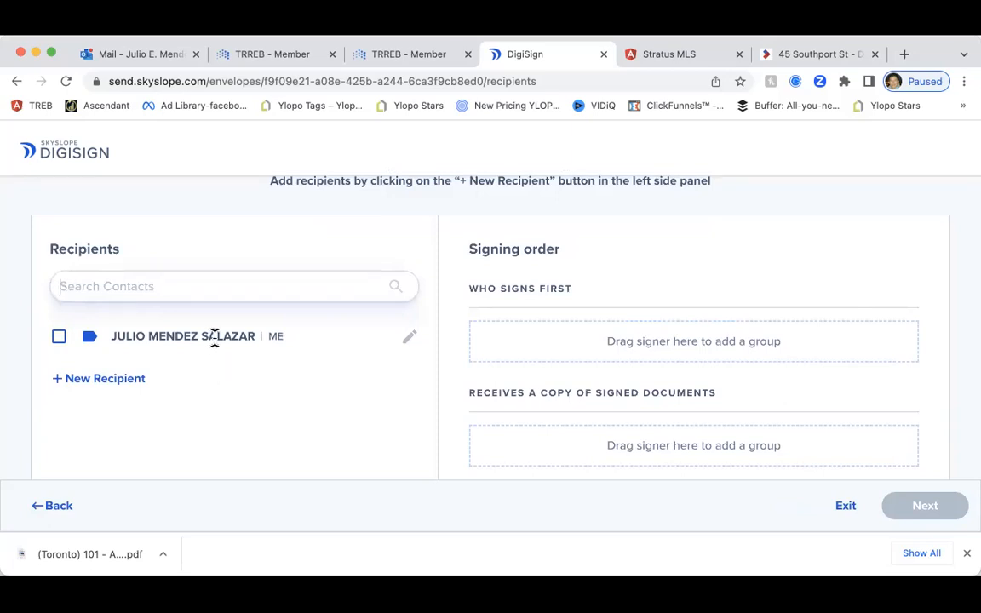
left_click(409, 342)
scroll(260, 379, "down", 5)
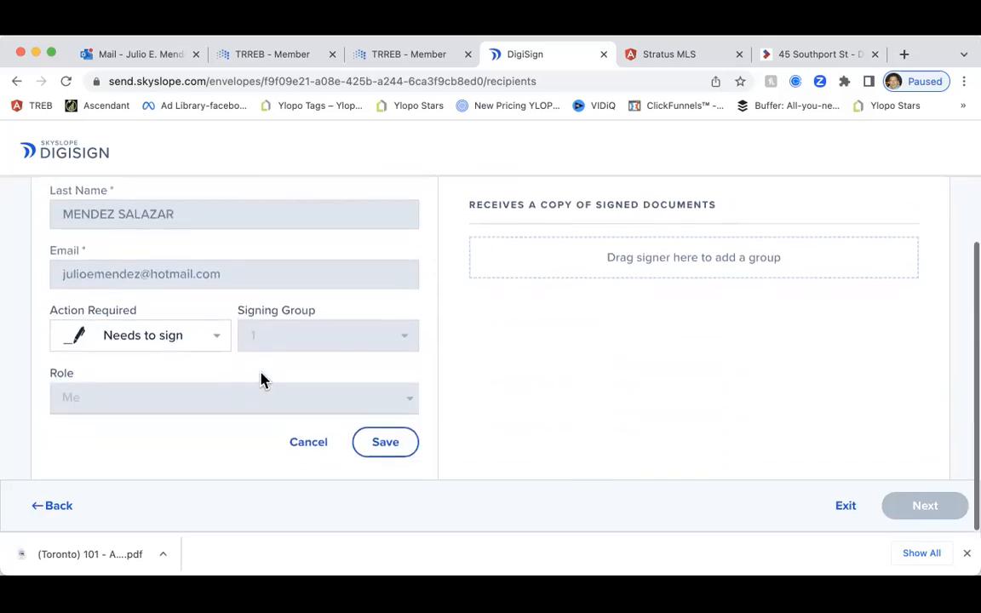
left_click(166, 344)
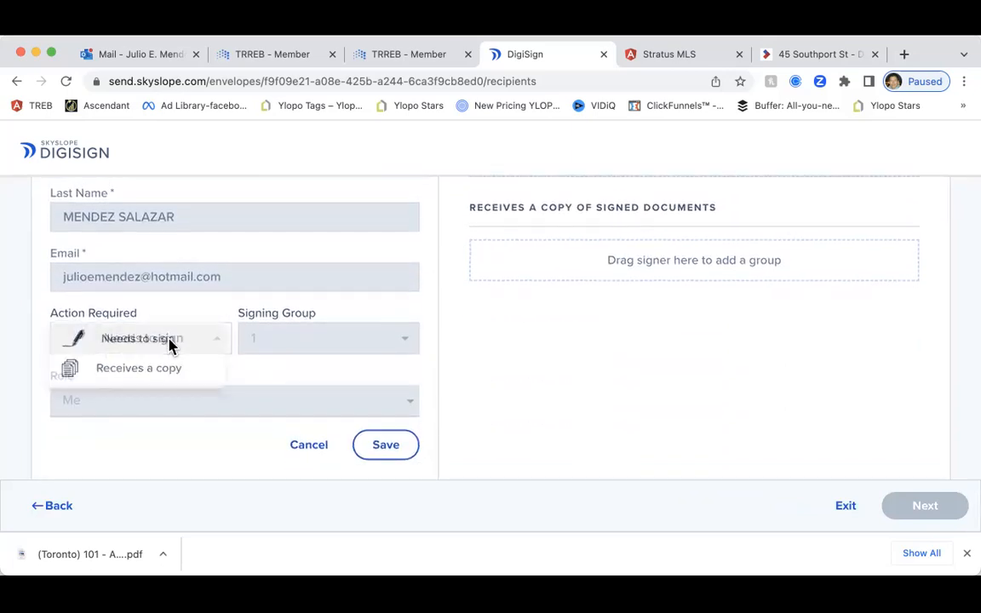
left_click(173, 338)
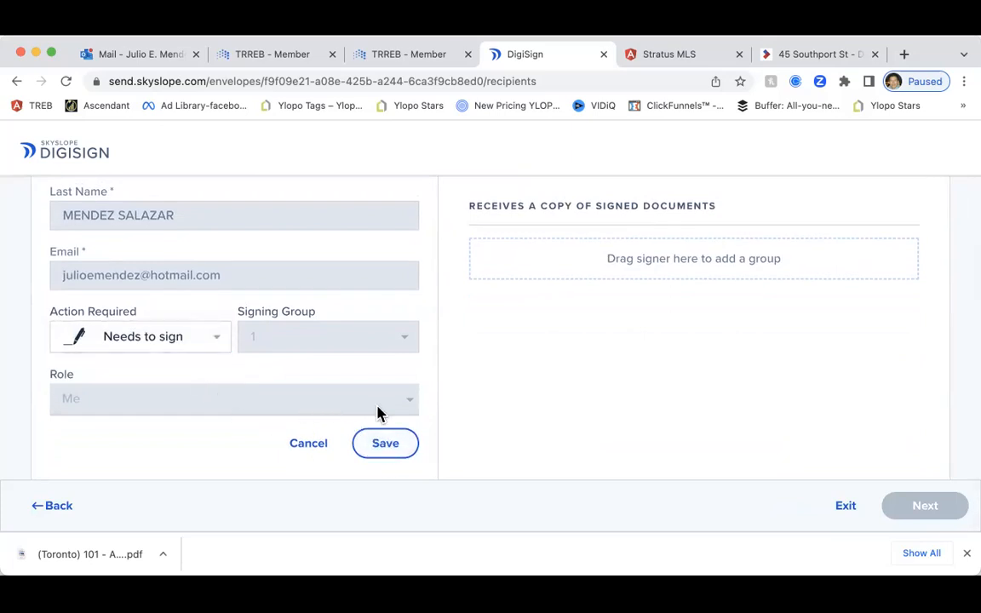
left_click(388, 446)
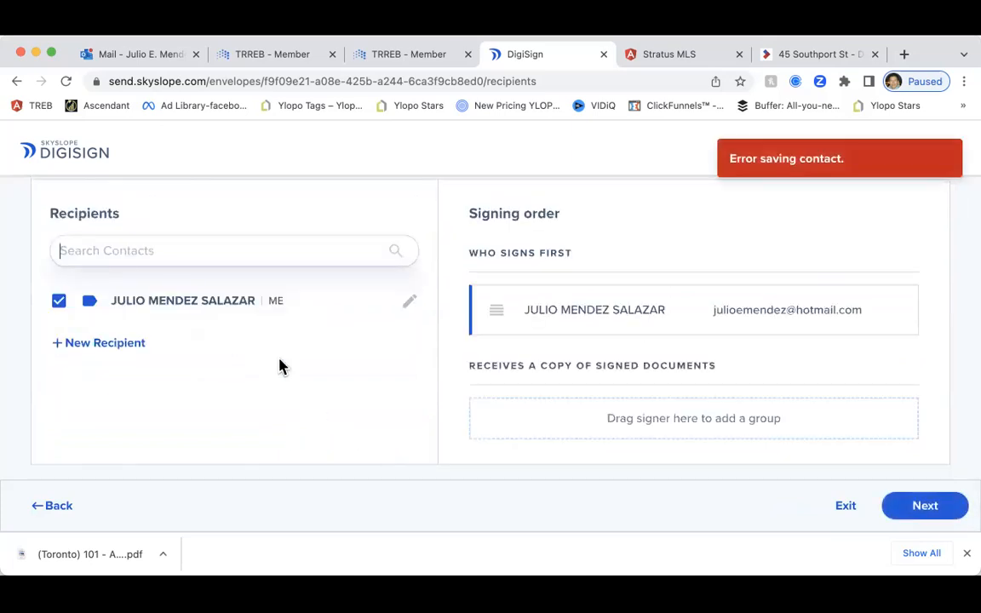
Add a second signer with their first name, last name and e-mail in signing group 1
left_click(114, 346)
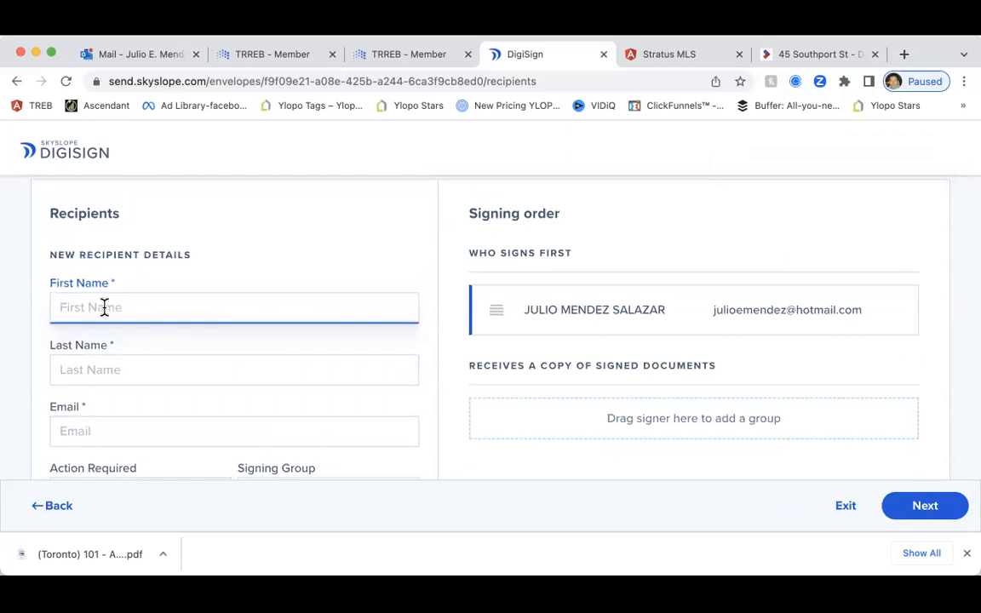
key("Tab")
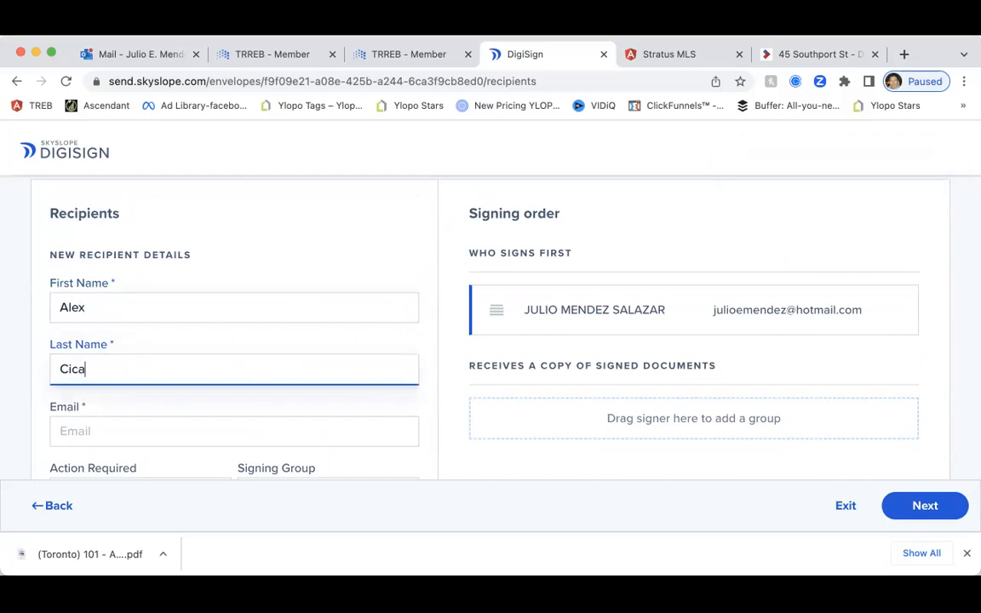
key("Tab")
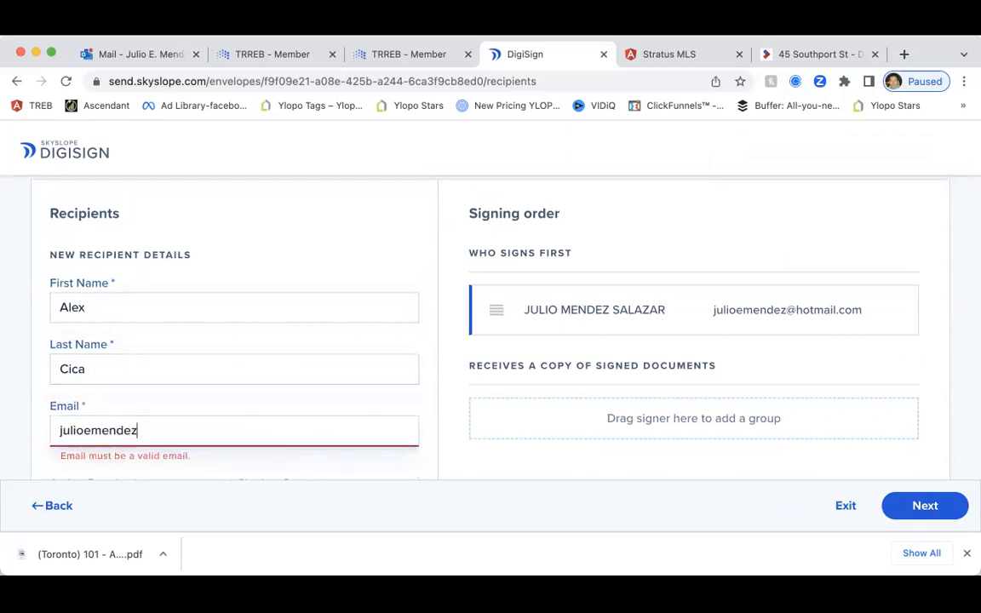
scroll(278, 278, "down", 3)
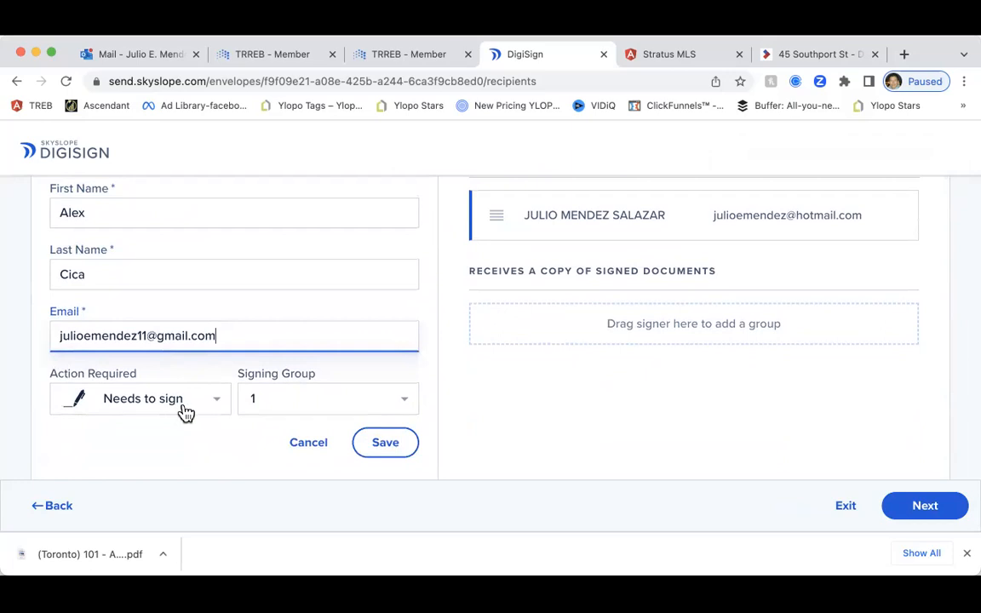
left_click(335, 406)
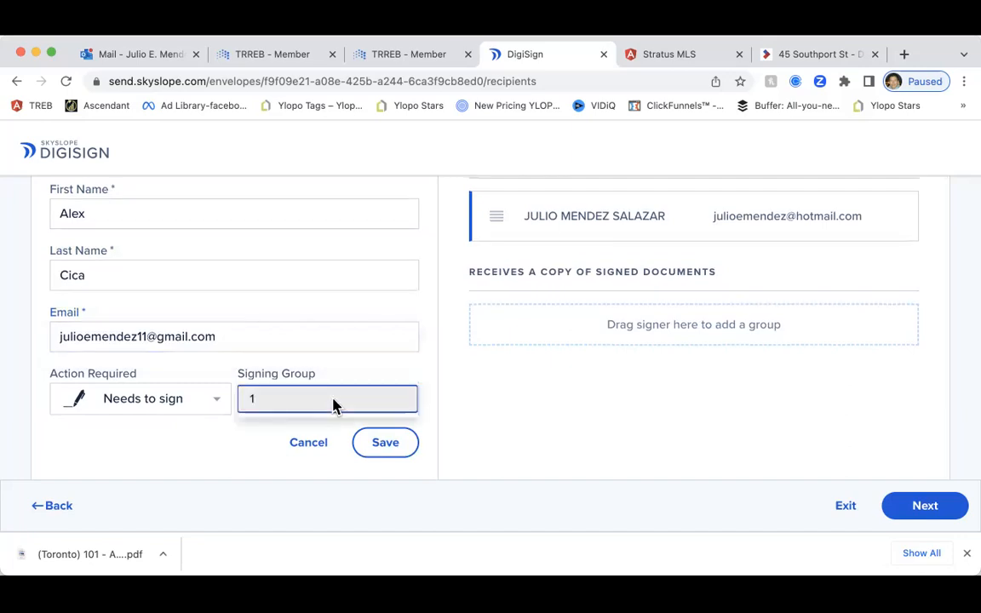
left_click(390, 447)
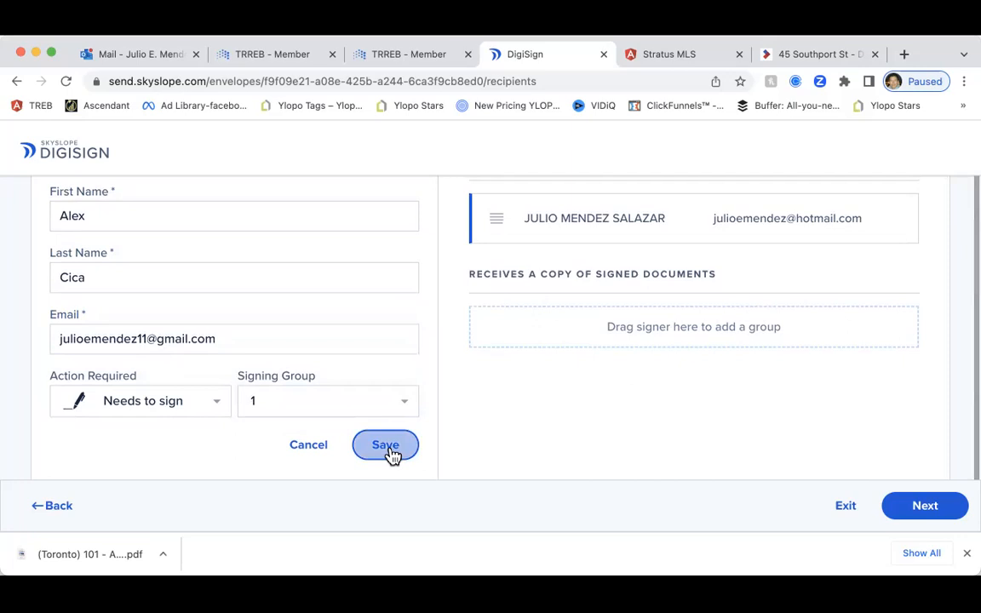
scroll(297, 364, "up", 1)
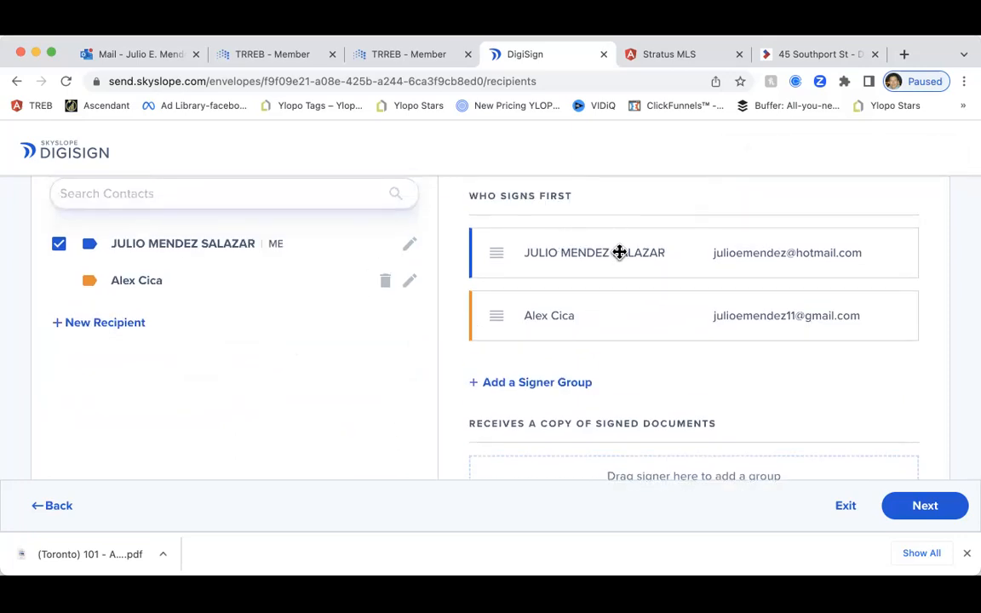
Try adding a copy-only recipient, then discard the unfinished recipient
scroll(141, 345, "down", 1)
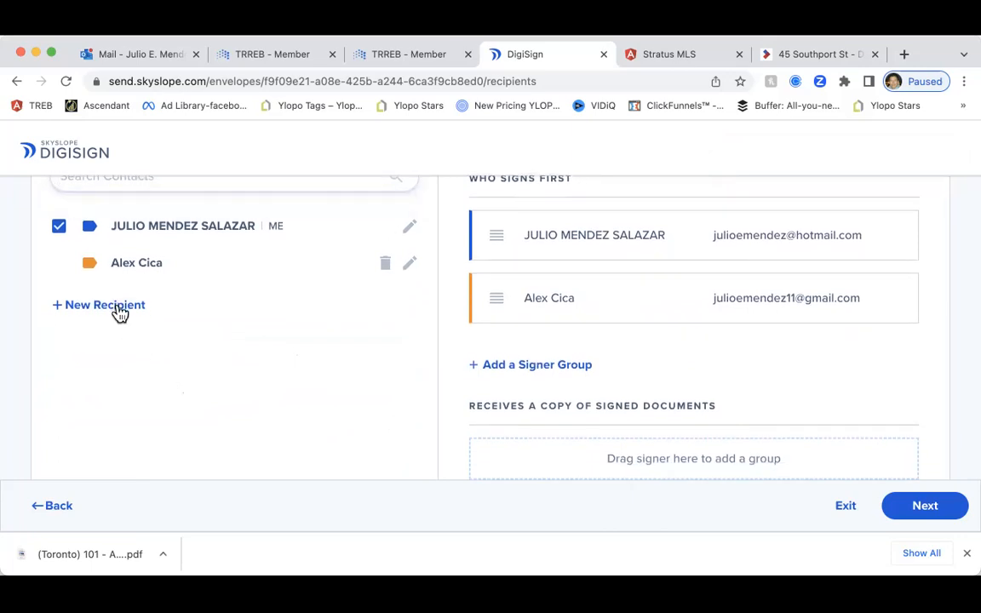
left_click(120, 314)
scroll(192, 376, "down", 1)
left_click(182, 398)
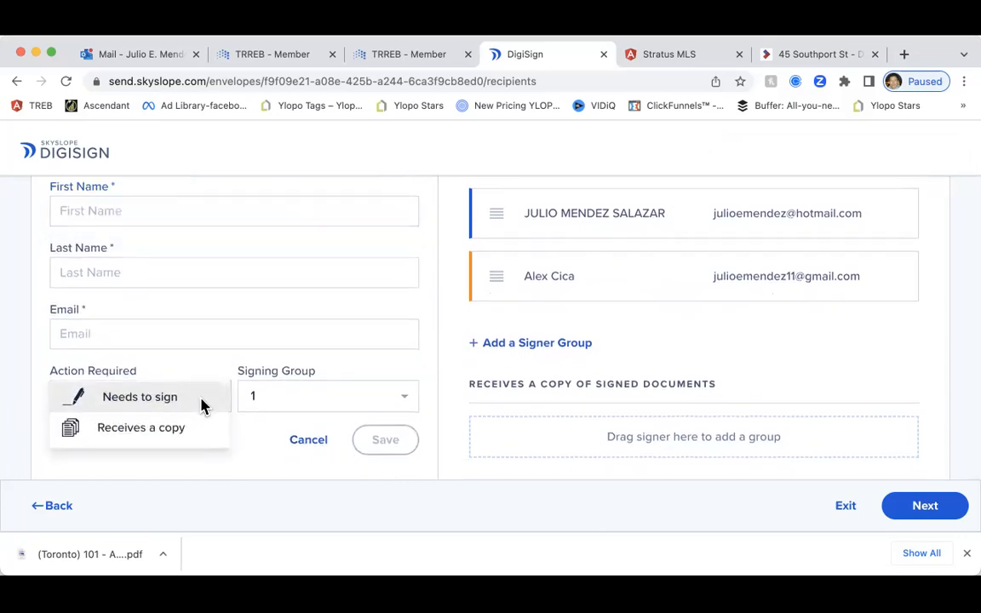
left_click(161, 430)
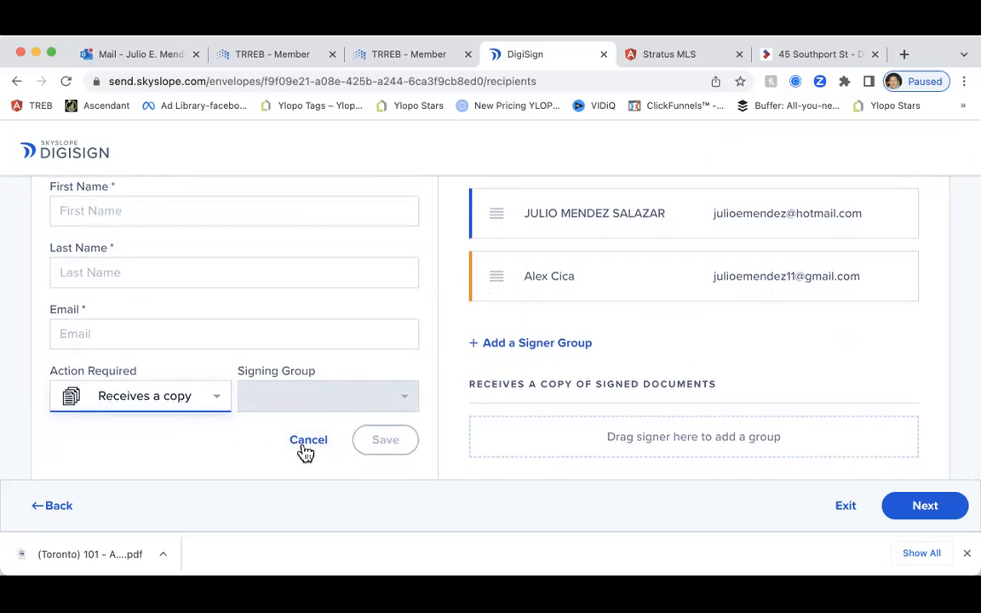
scroll(523, 338, "up", 1)
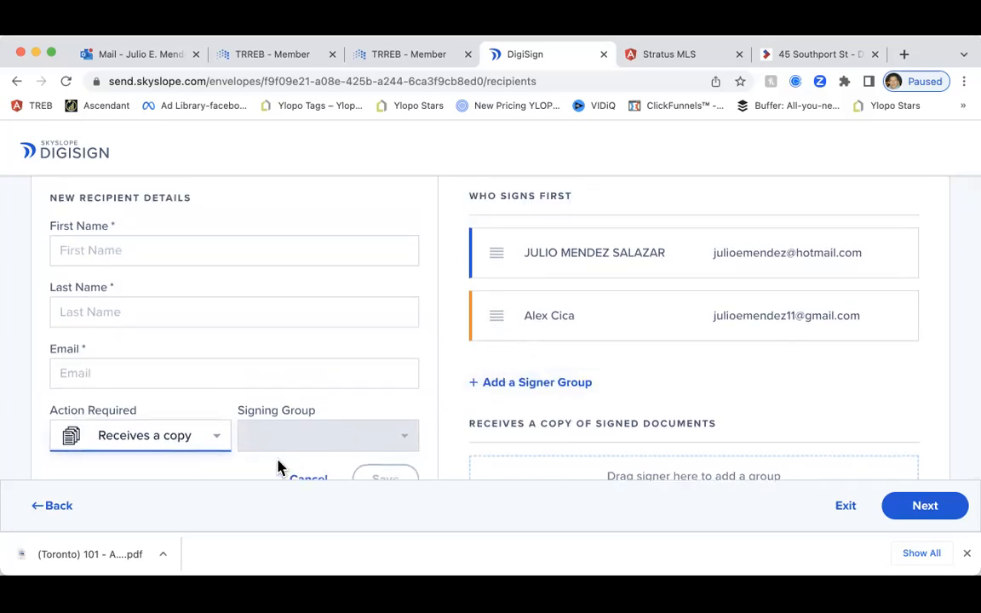
scroll(307, 438, "down", 1)
left_click(307, 442)
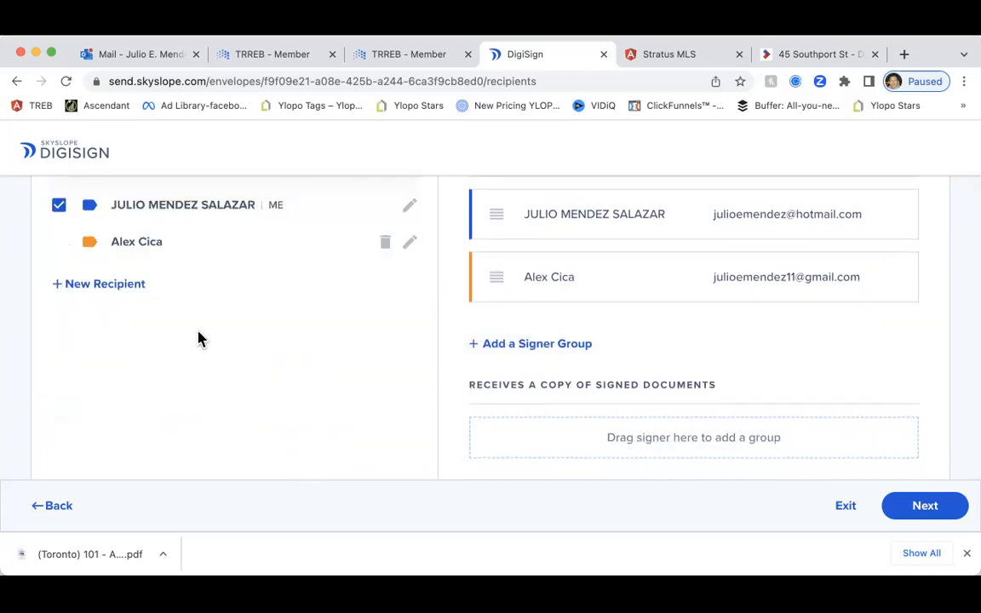
Review the Who Signs First order showing both signers together
scroll(241, 334, "up", 1)
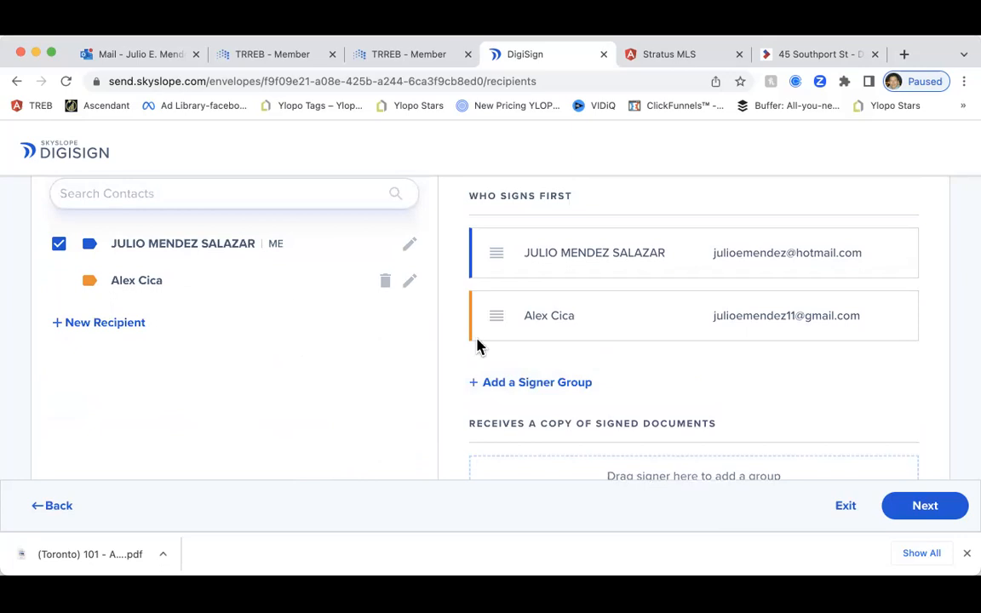
scroll(499, 355, "down", 1)
scroll(497, 354, "up", 1)
scroll(549, 343, "down", 1)
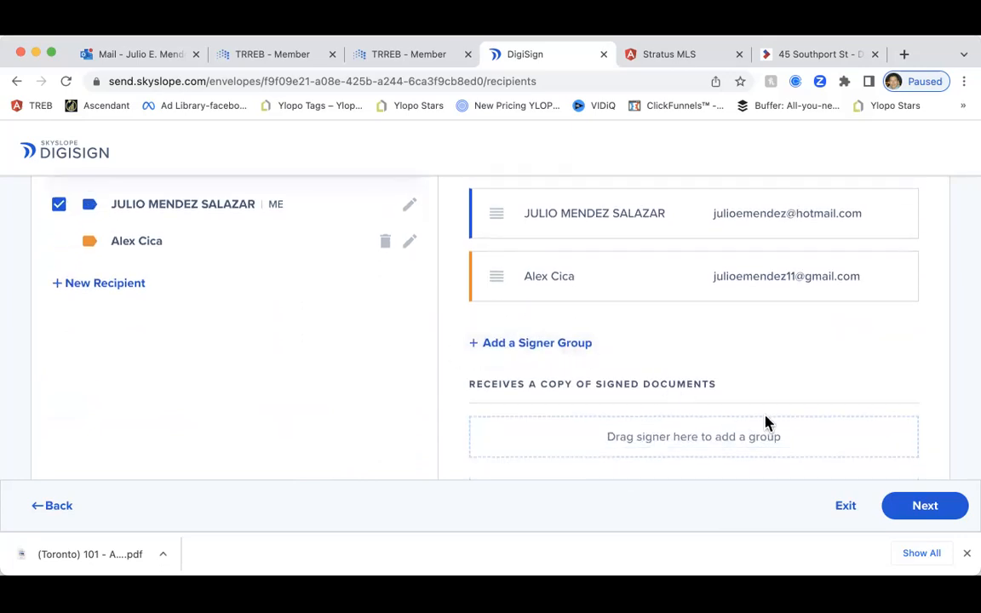
scroll(781, 428, "up", 1)
scroll(775, 426, "up", 3)
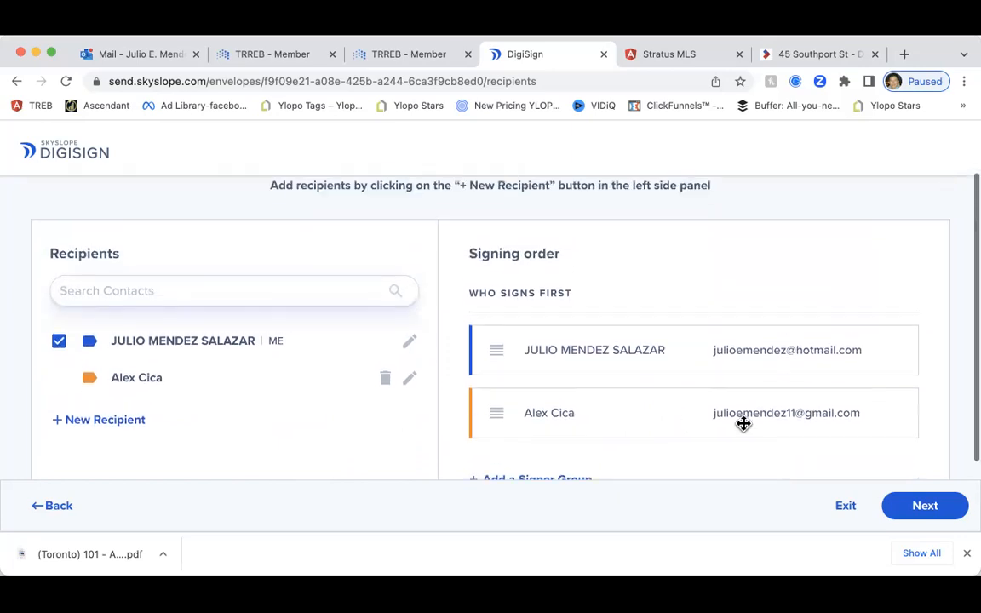
scroll(287, 432, "down", 1)
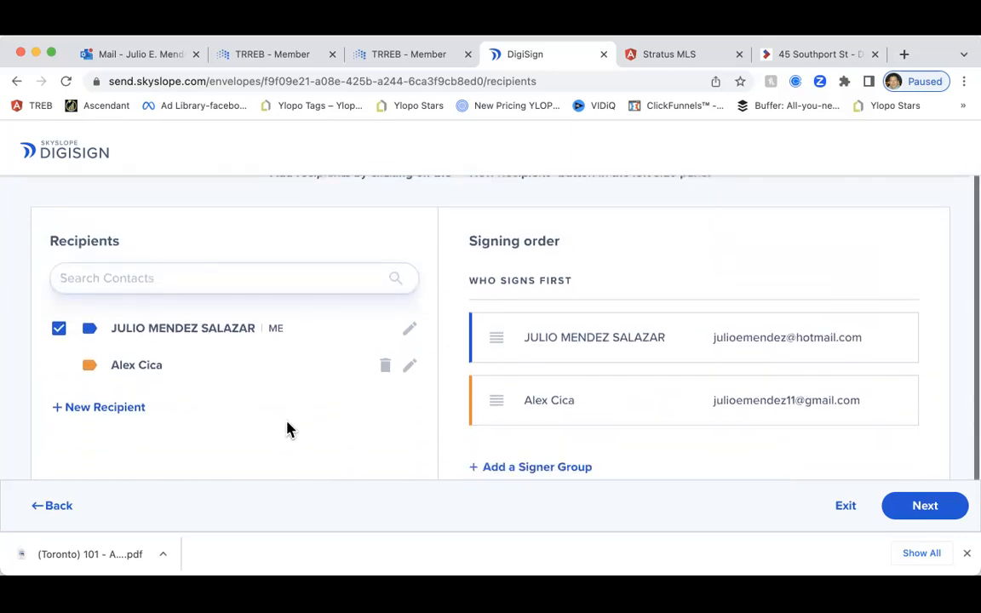
Continue to field placement, reveal the More field types, and zoom the browser to 90%
left_click(916, 508)
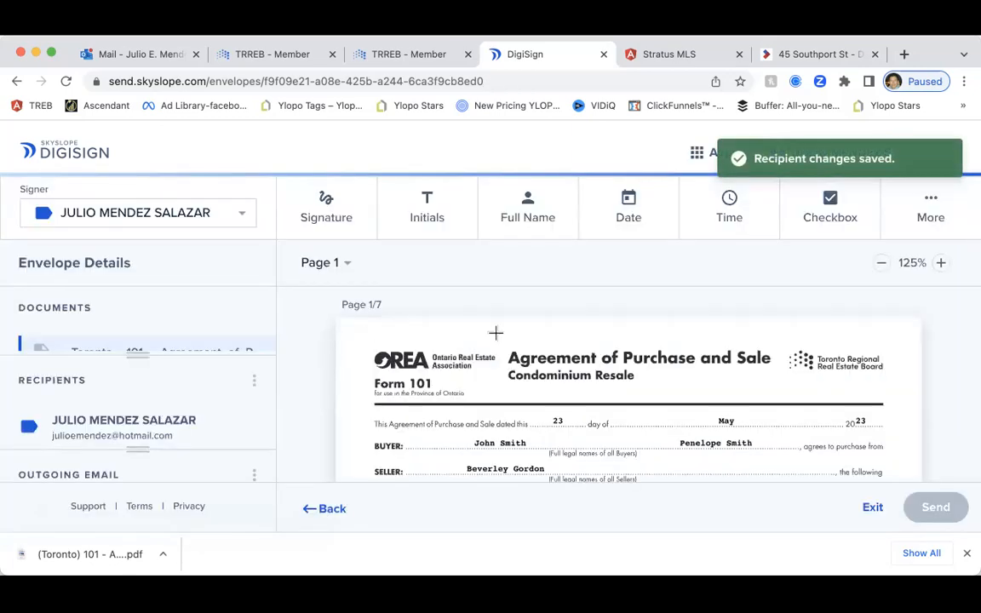
scroll(624, 322, "down", 1)
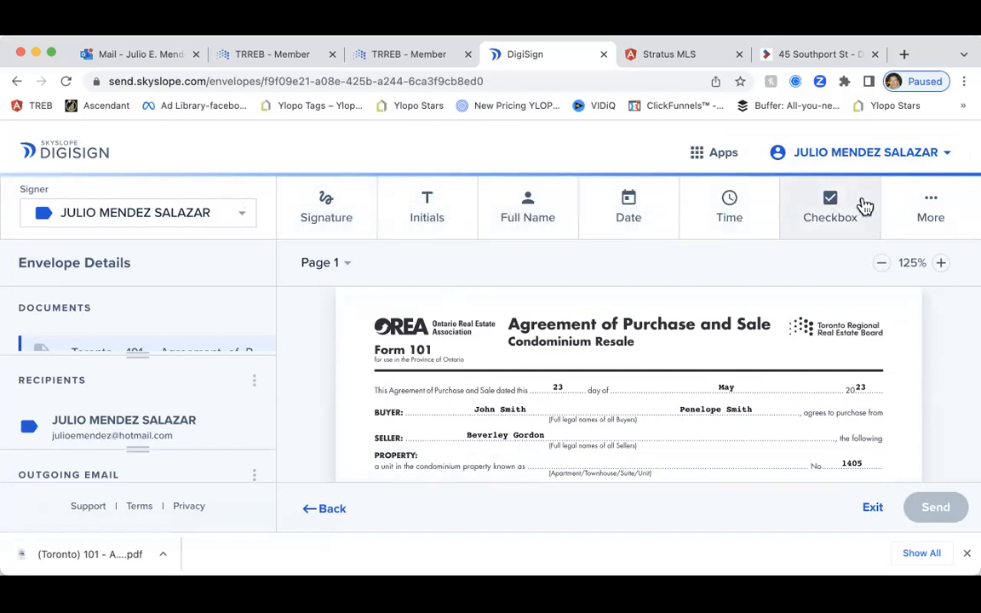
left_click(935, 206)
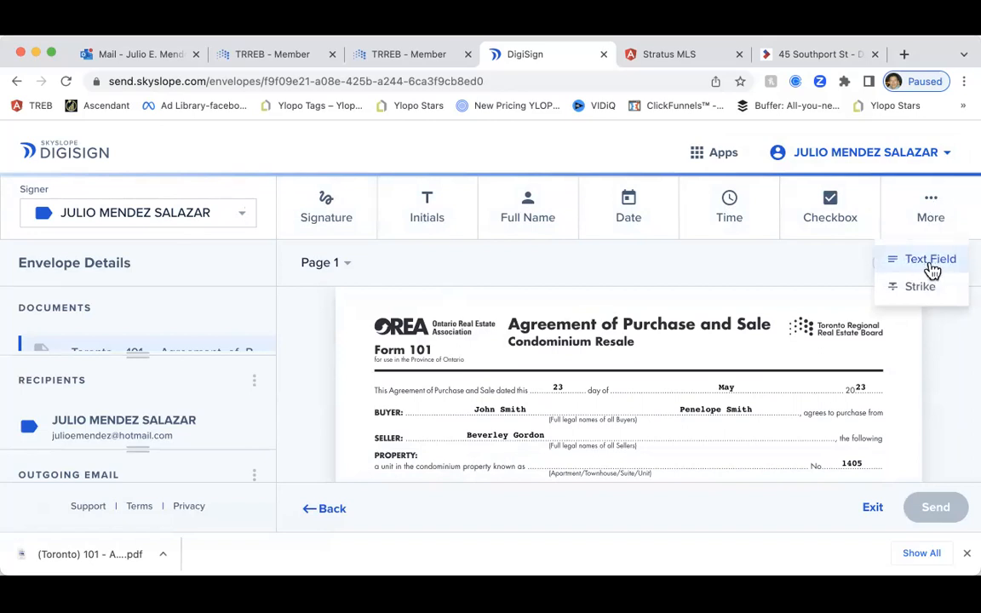
key("super+minus")
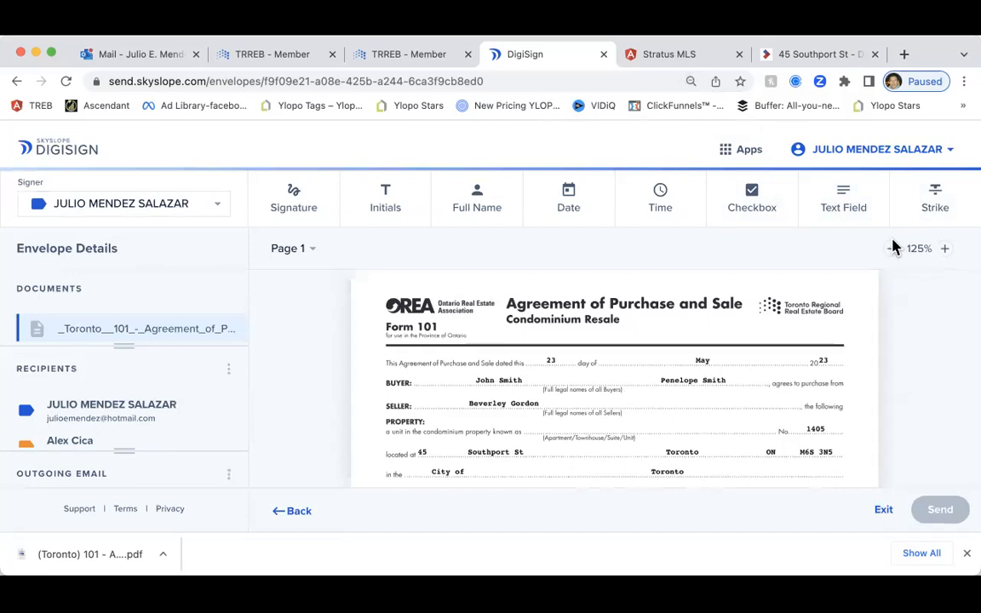
scroll(722, 284, "down", 1)
scroll(99, 394, "down", 1)
scroll(102, 397, "up", 1)
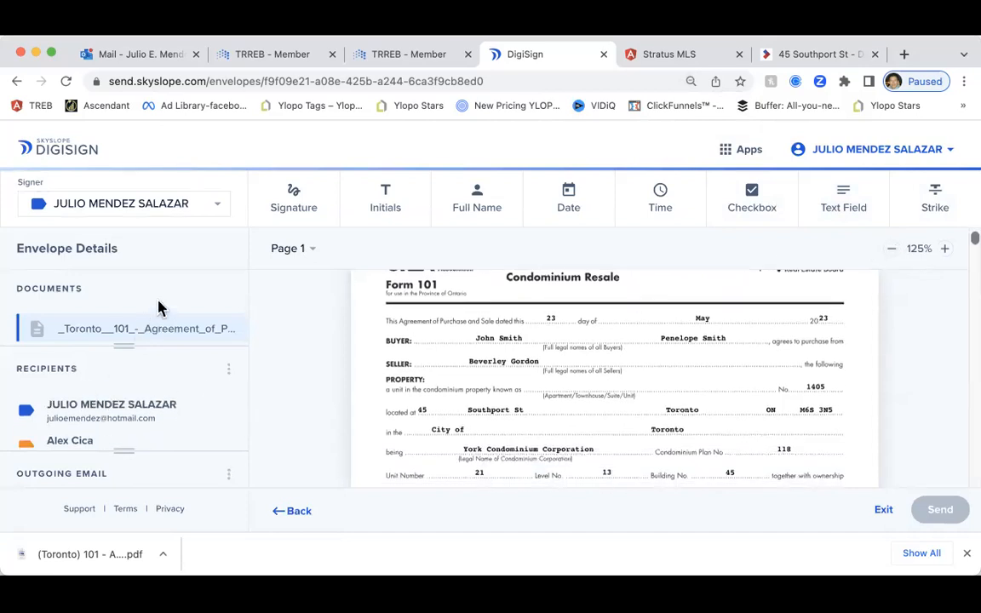
scroll(88, 401, "down", 1)
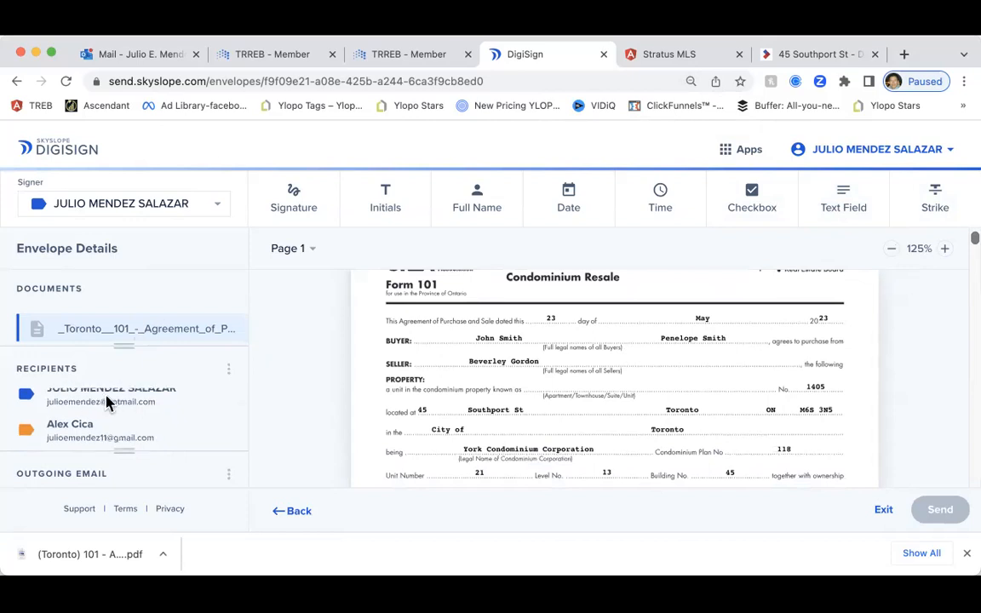
scroll(108, 398, "up", 1)
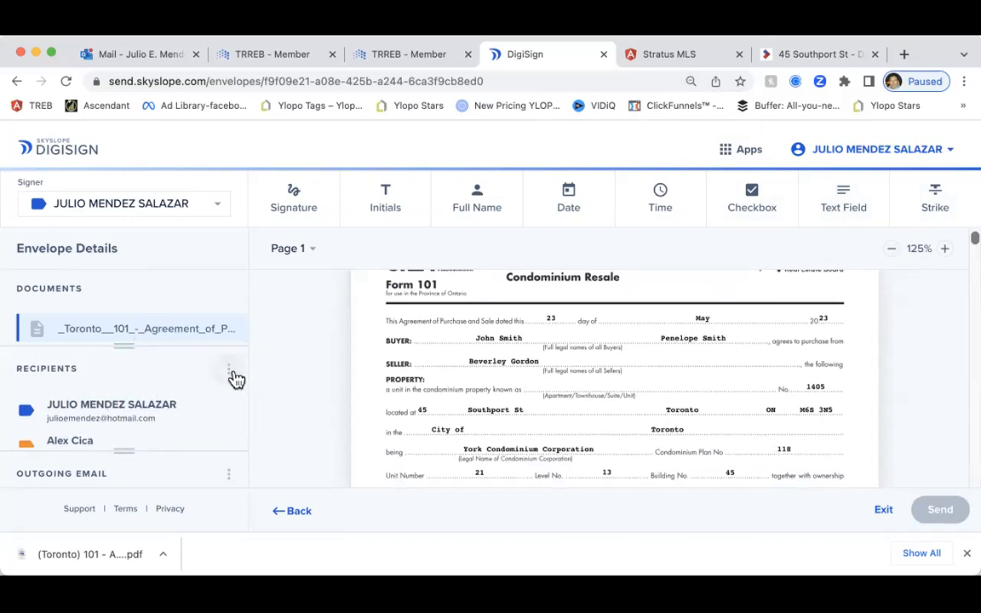
left_click(233, 376)
left_click(242, 378)
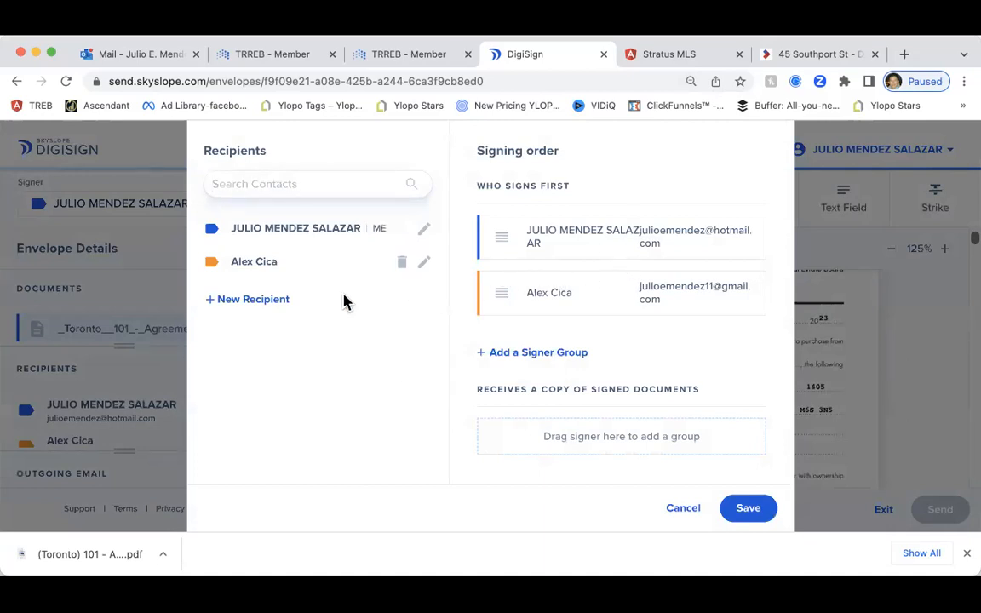
left_click(425, 264)
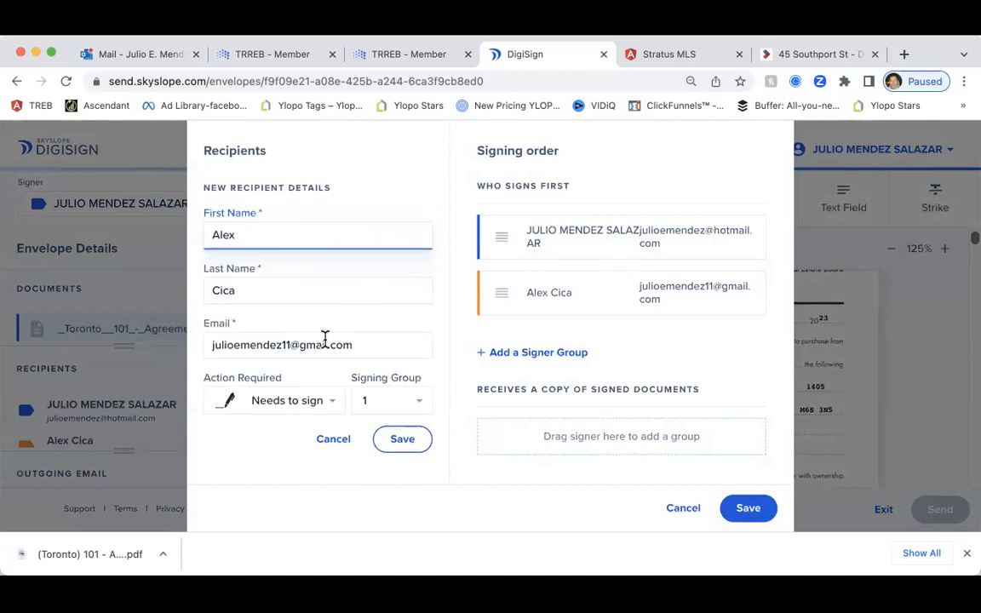
left_click(398, 442)
scroll(219, 400, "down", 1)
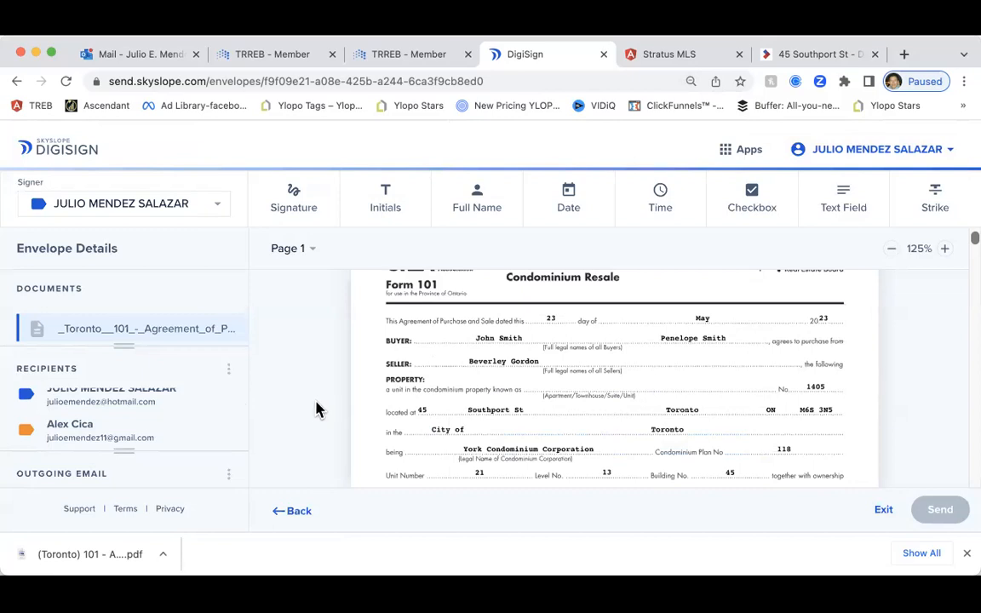
scroll(719, 349, "up", 2)
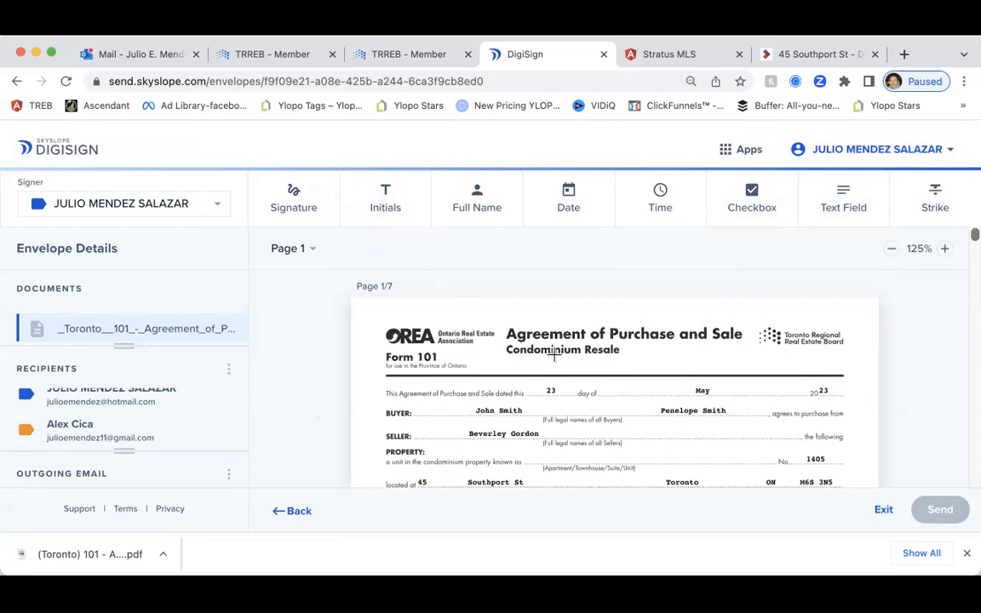
scroll(554, 356, "down", 2)
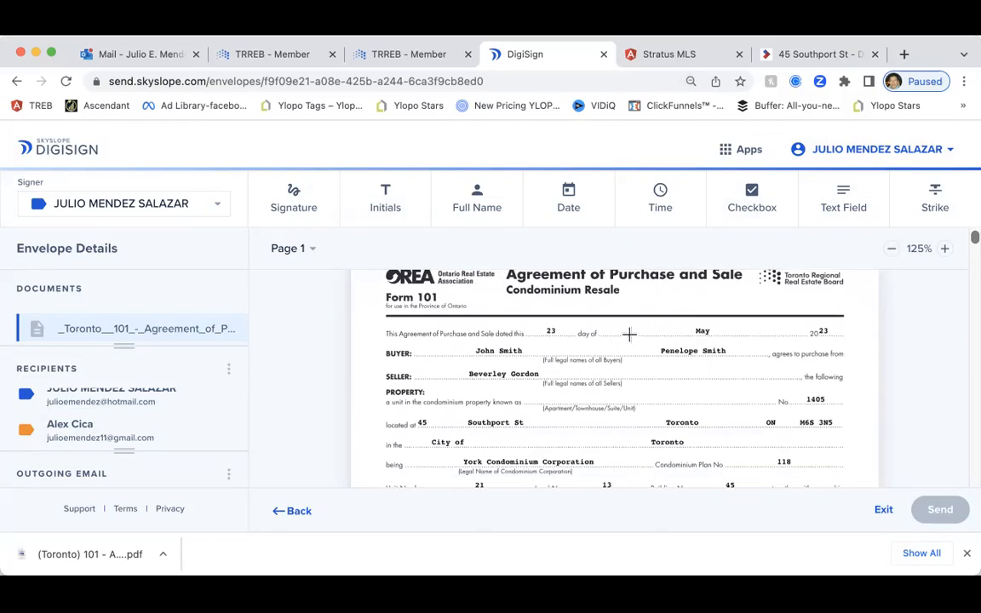
left_click(395, 220)
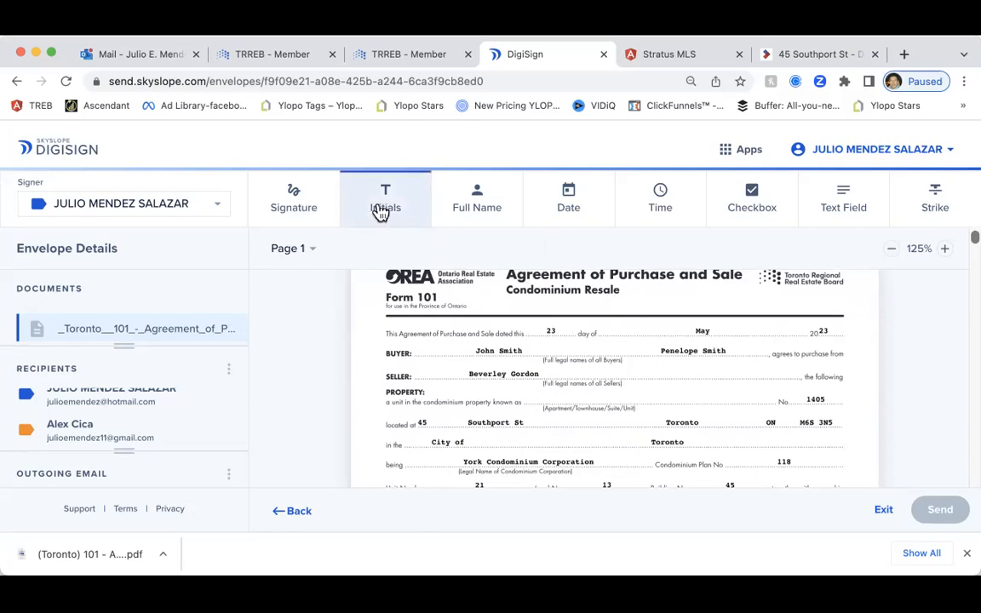
left_click(635, 308)
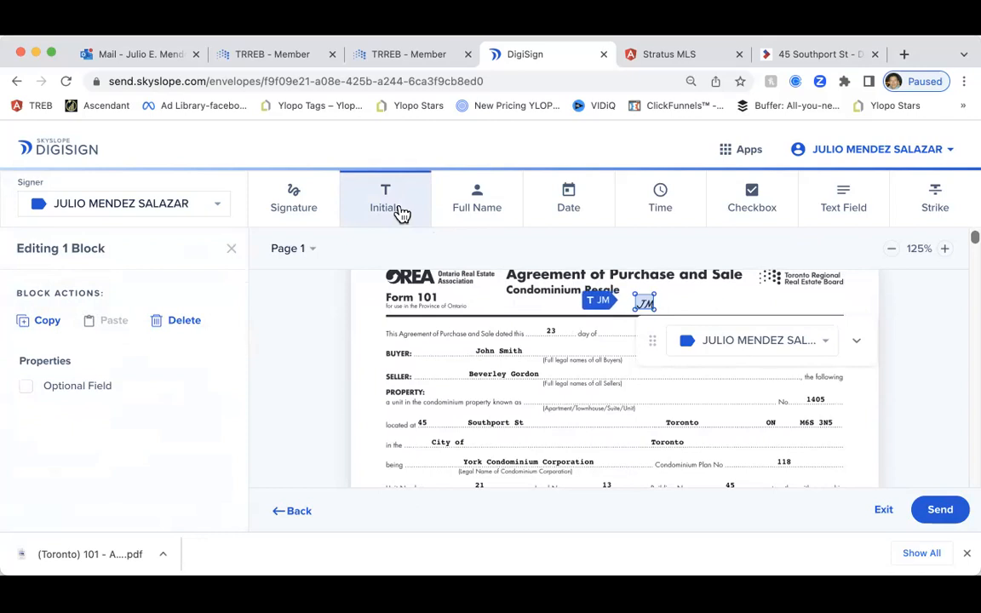
left_click(458, 311)
key("Delete")
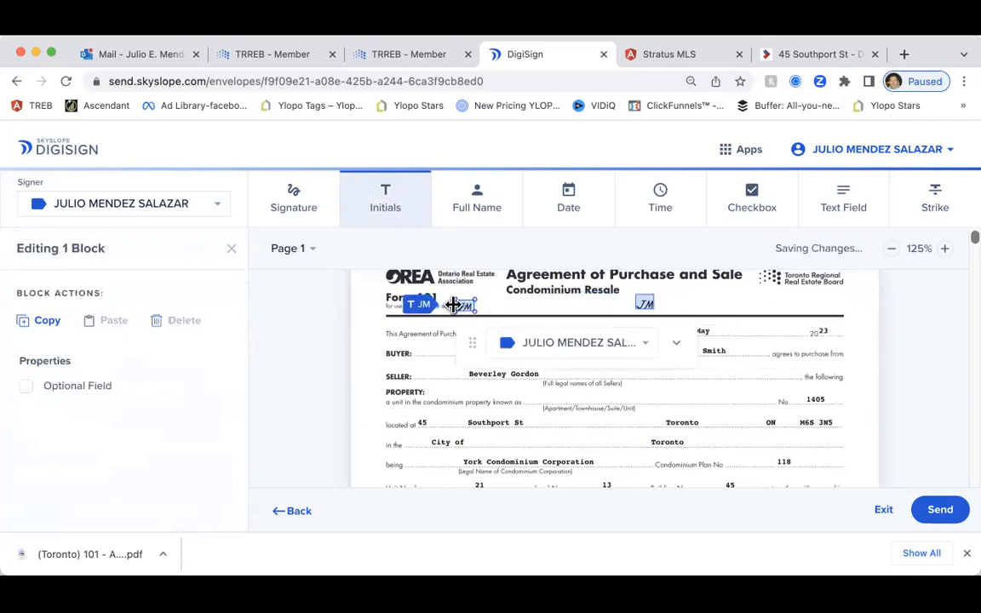
left_click(644, 304)
key("Delete")
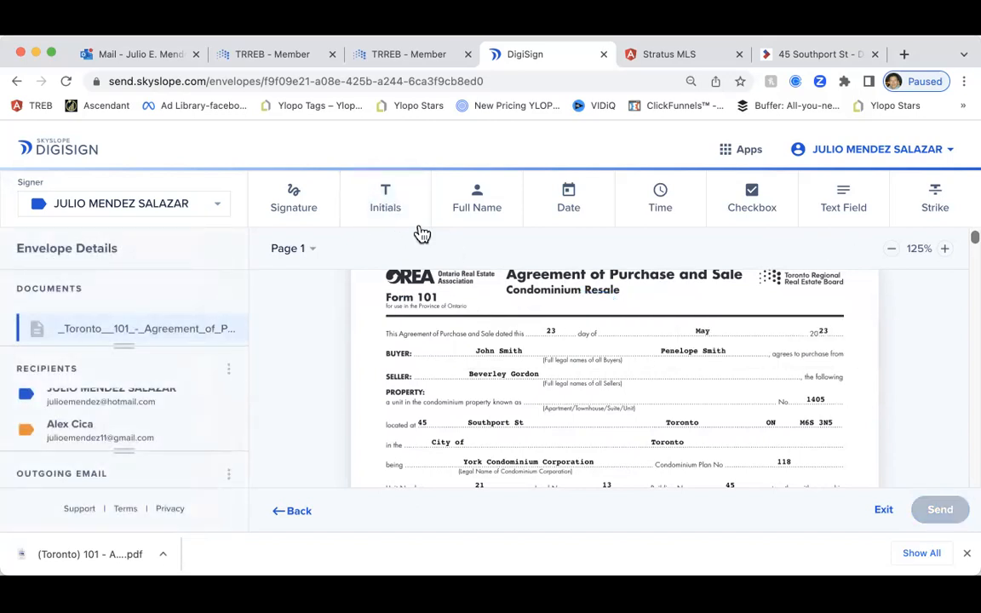
left_click(386, 201)
left_click(576, 303)
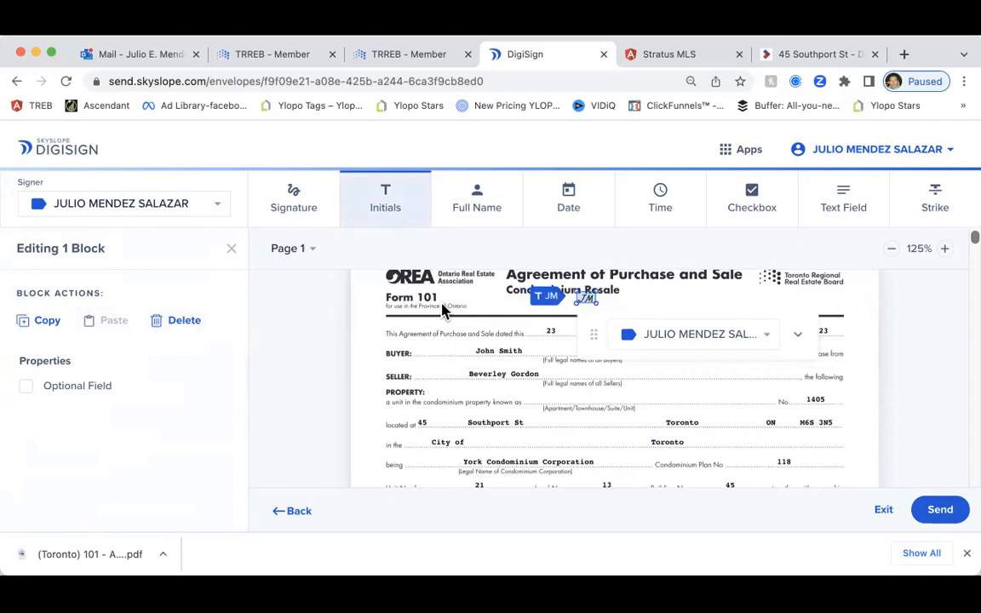
key("Delete")
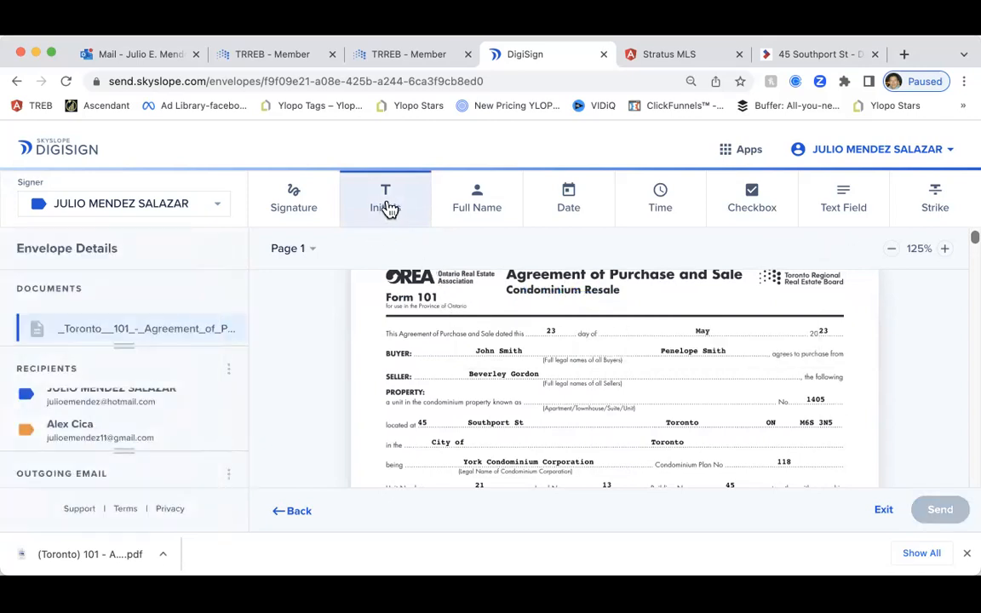
left_click(386, 208)
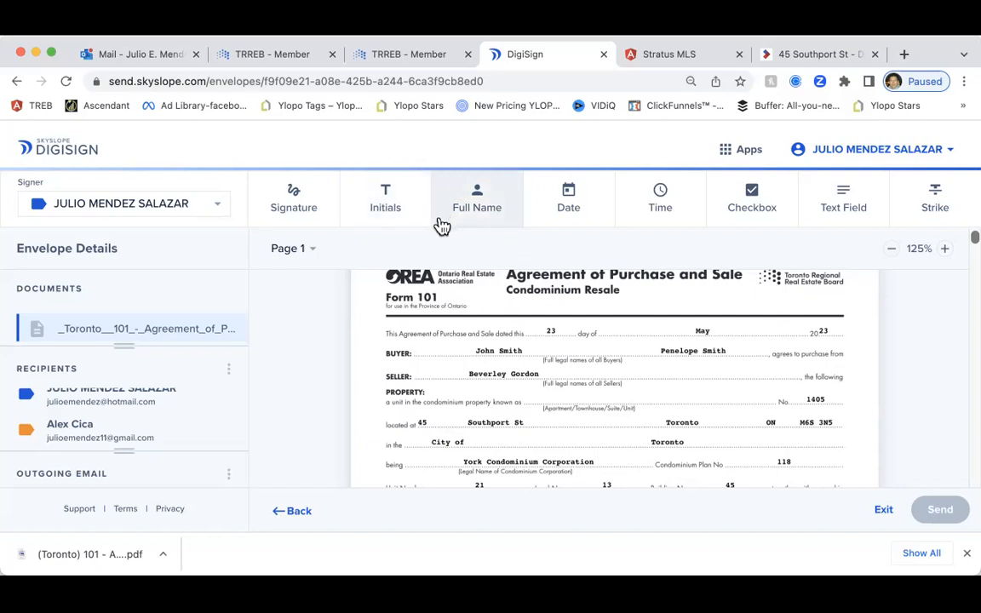
scroll(484, 277, "down", 5)
scroll(481, 282, "up", 5)
scroll(483, 289, "down", 5)
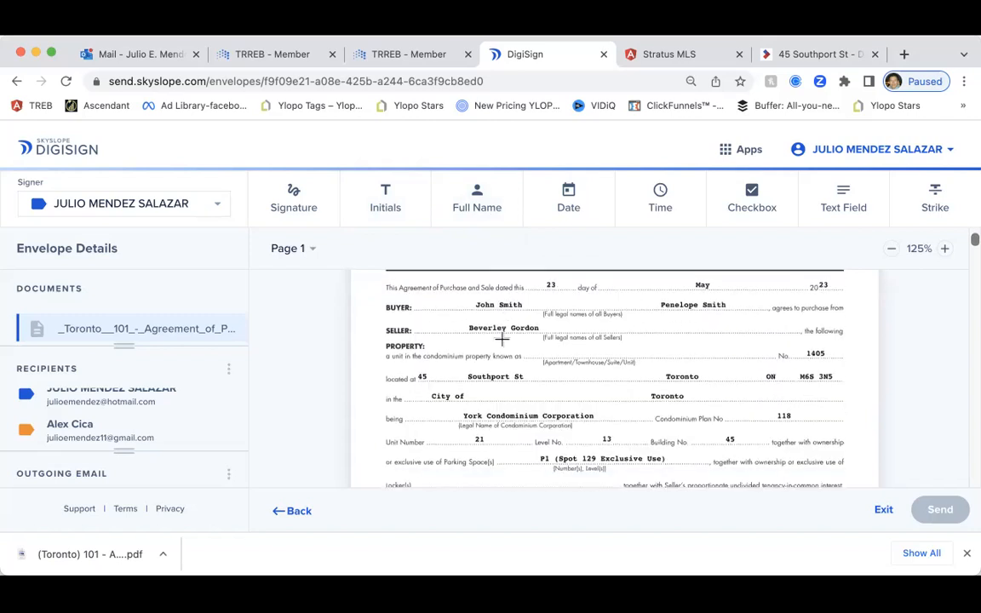
scroll(504, 345, "down", 5)
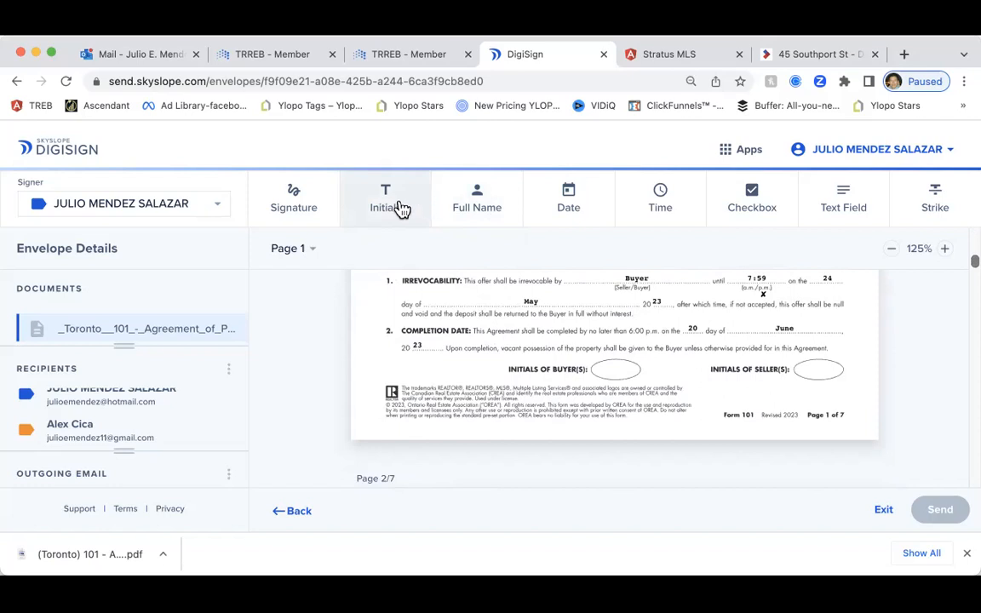
Assign the second signer and place their initials field in page 1's buyer initials oval, deleting the stray one
left_click(174, 205)
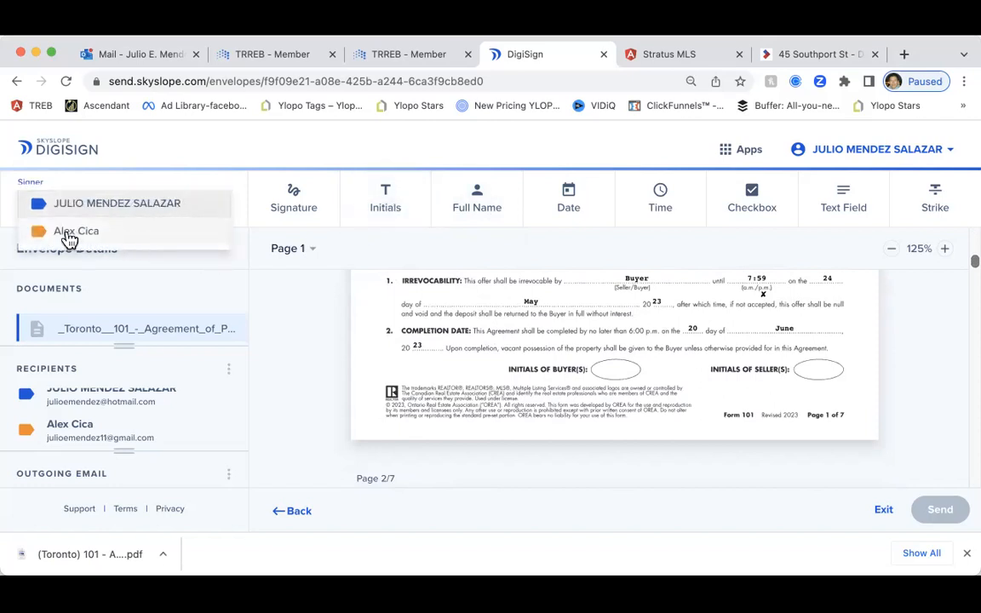
left_click(71, 235)
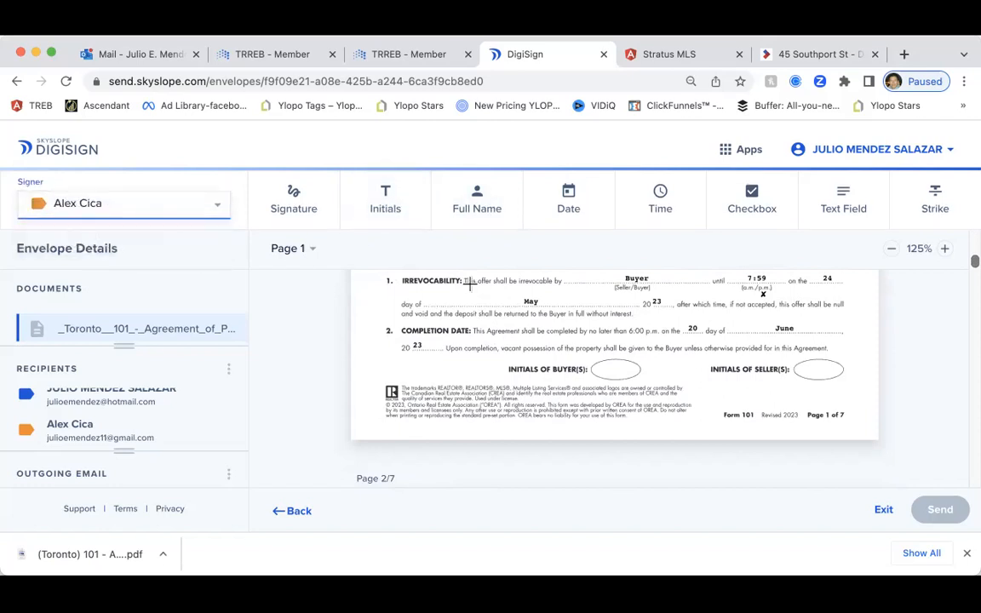
left_click(401, 223)
left_click(379, 217)
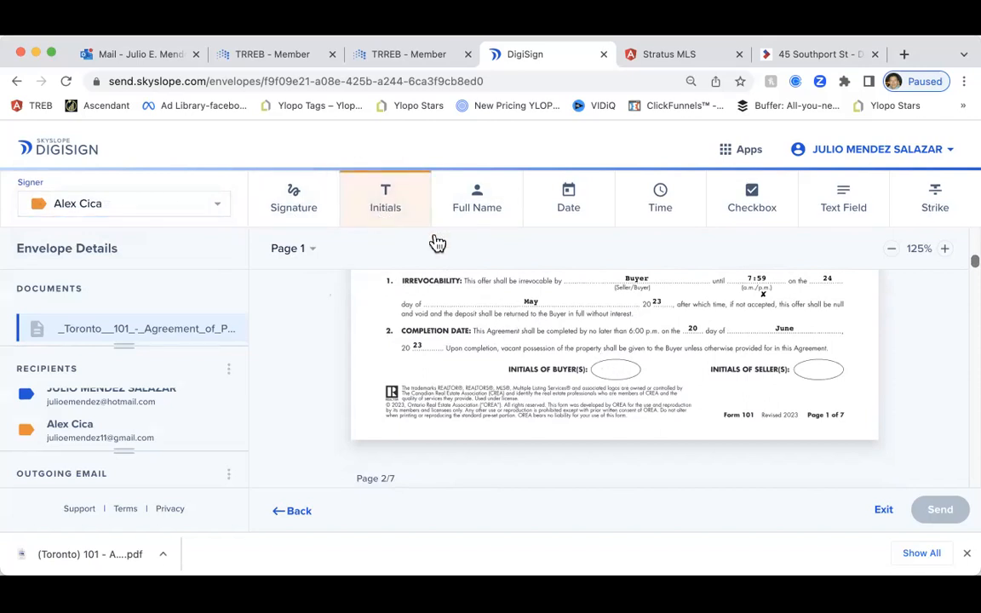
left_click(600, 369)
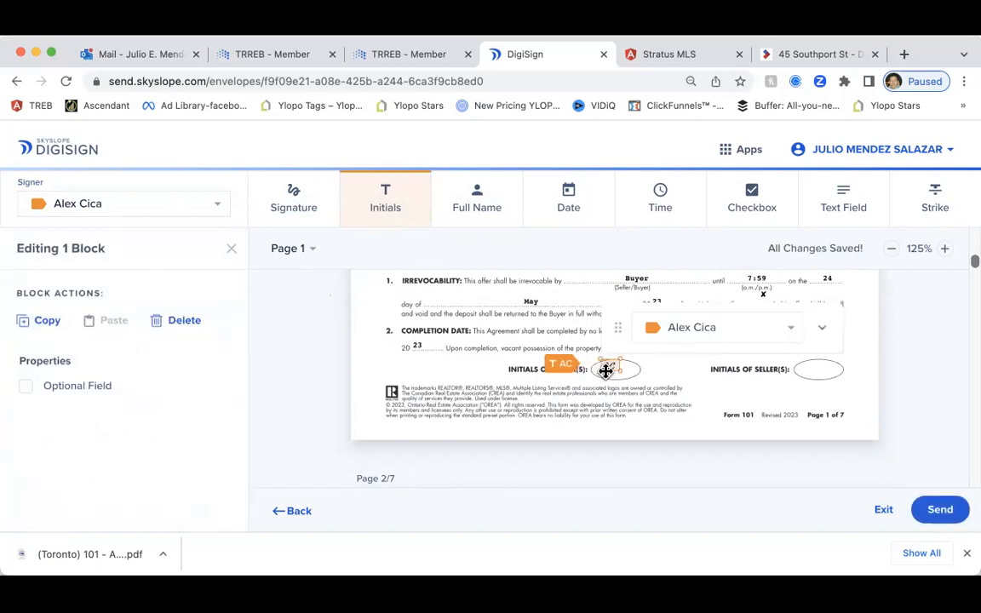
left_click_drag(623, 375, 694, 380)
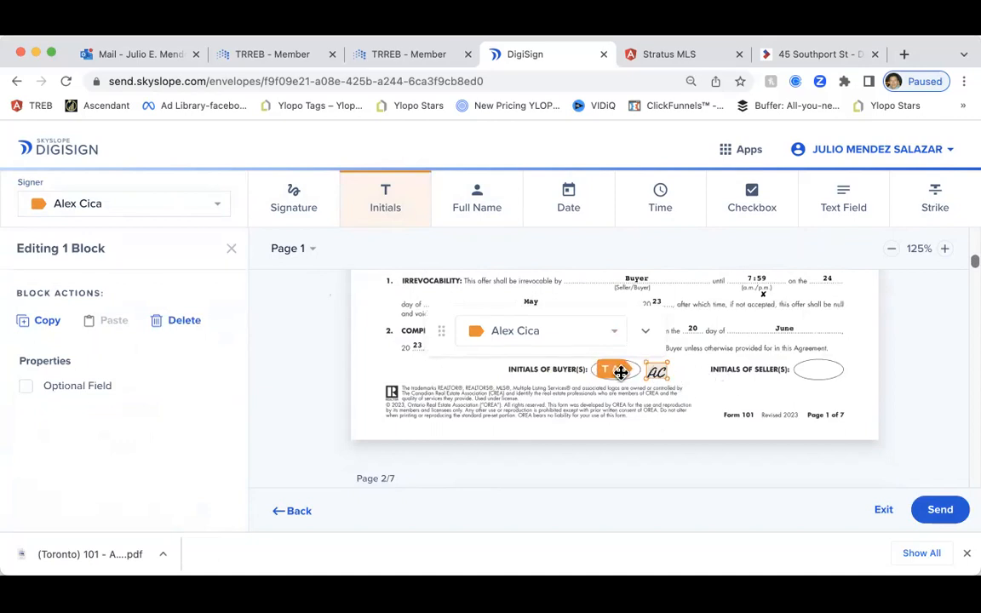
left_click_drag(656, 371, 654, 405)
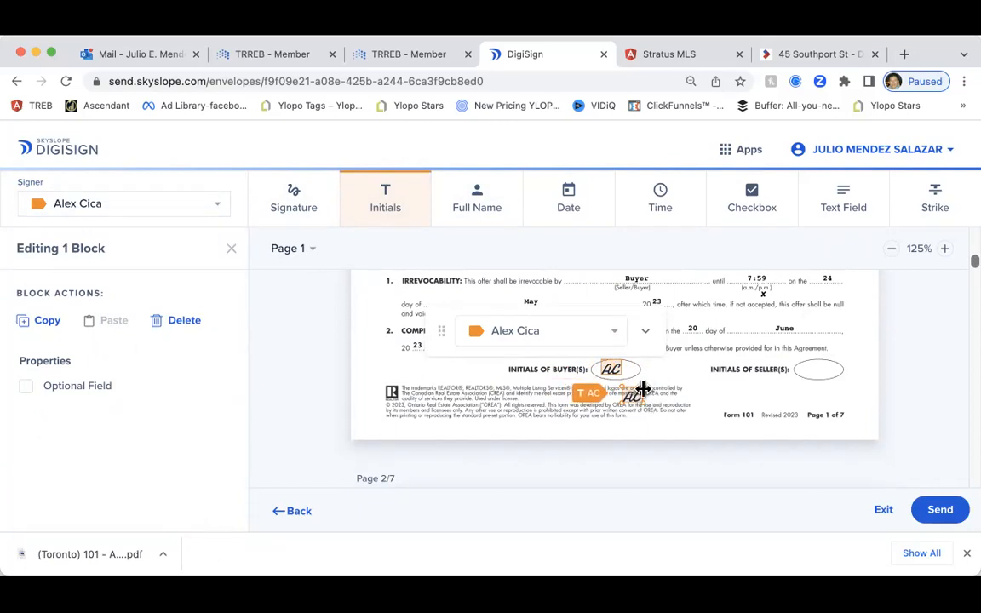
left_click_drag(643, 389, 476, 398)
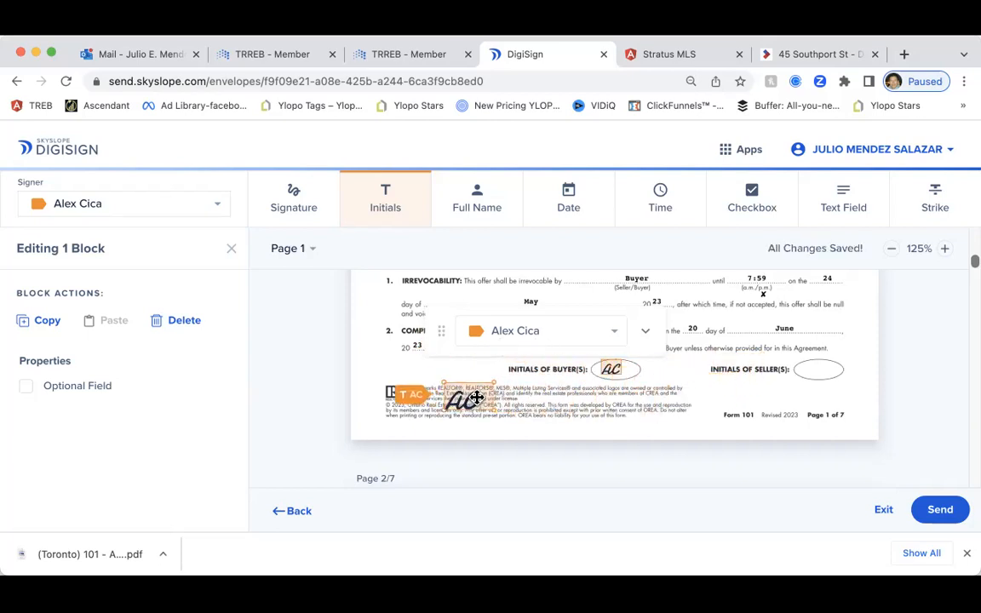
key("Delete")
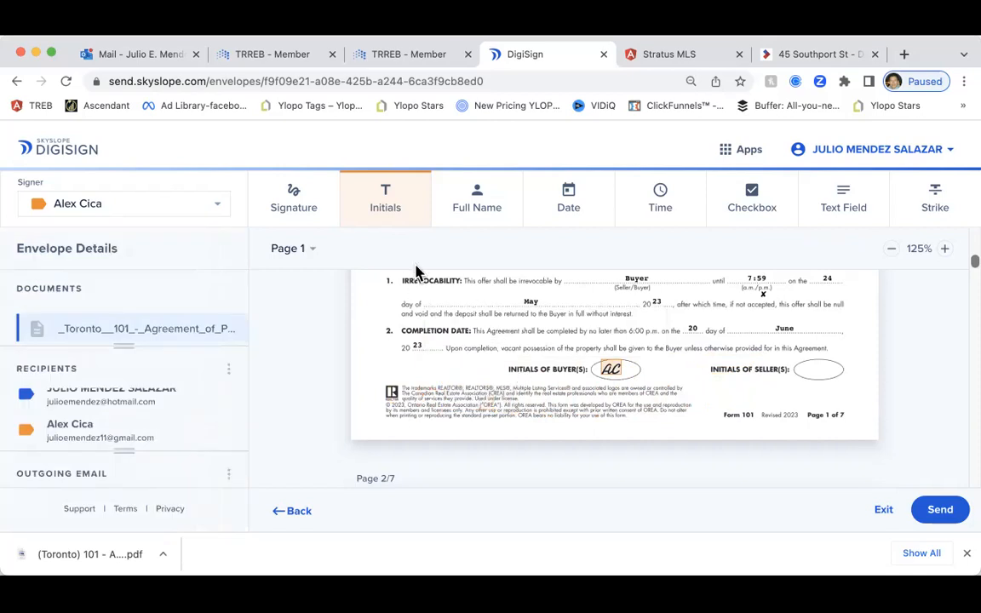
Place a text field under the Chattels Included clause on page 2
left_click(394, 211)
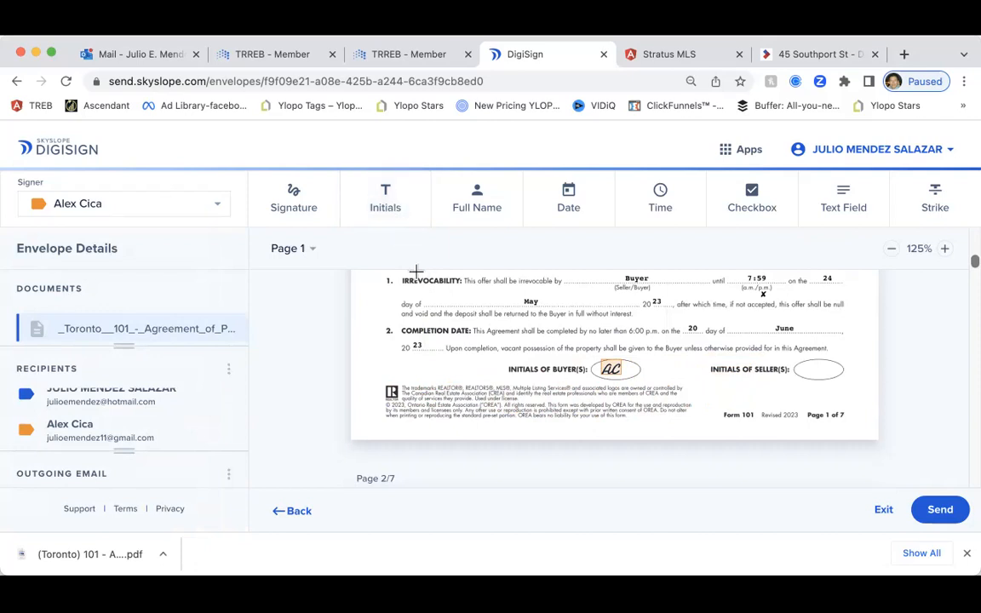
scroll(528, 360, "up", 5)
scroll(549, 388, "up", 3)
scroll(549, 387, "down", 5)
scroll(547, 386, "down", 10)
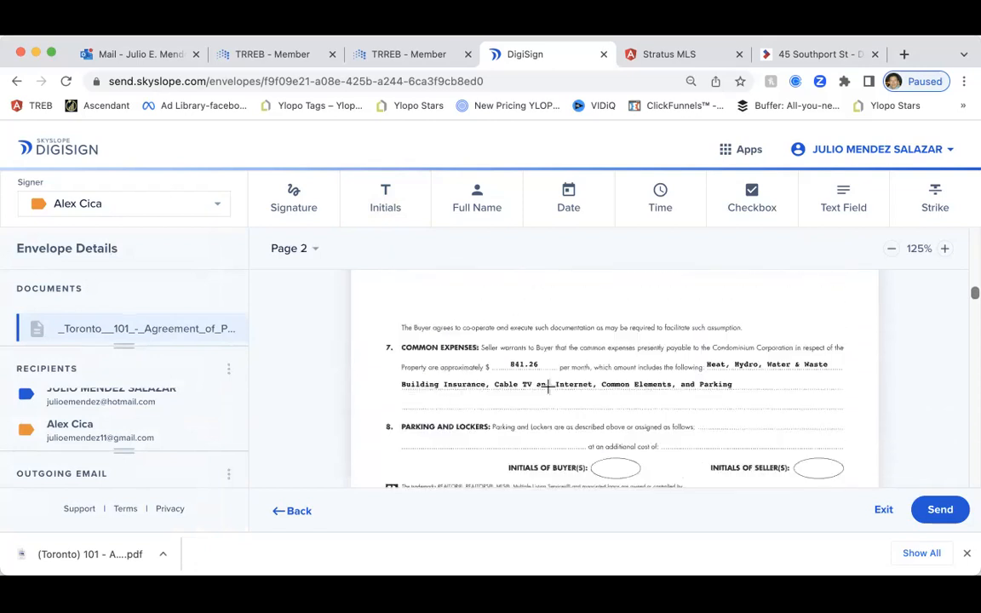
scroll(546, 385, "up", 5)
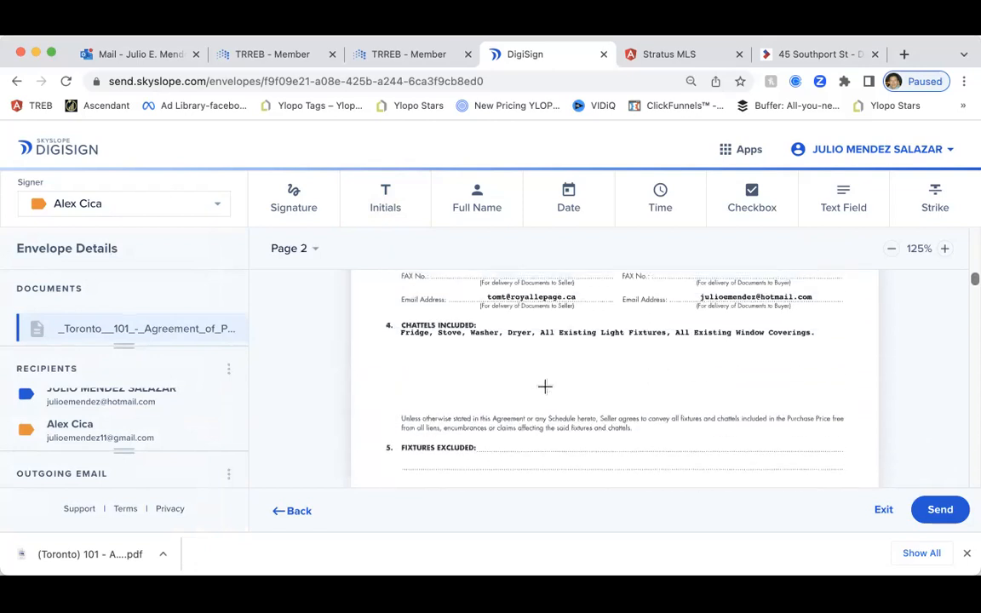
left_click(845, 209)
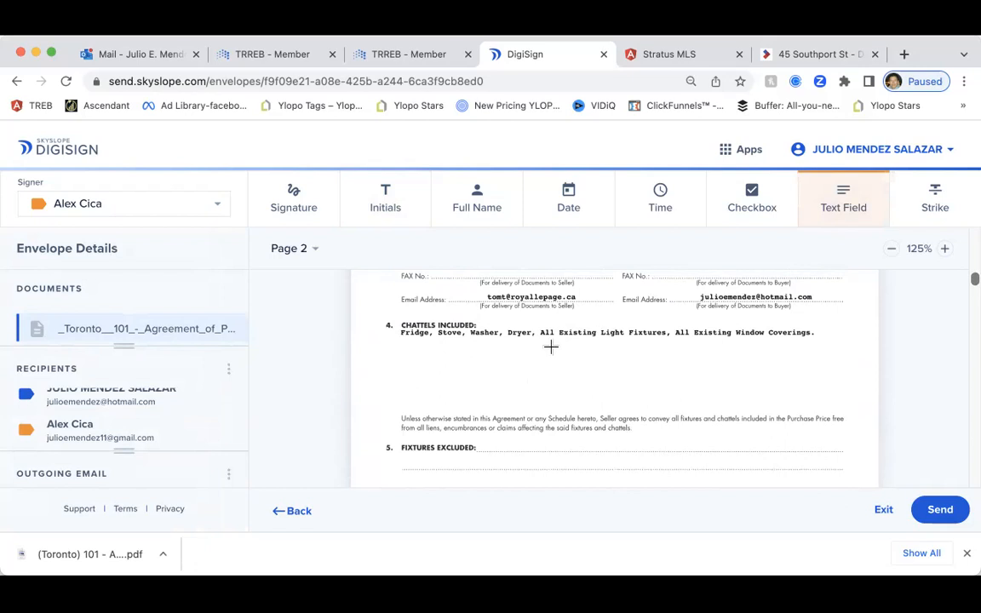
left_click(397, 345)
left_click_drag(437, 337, 441, 349)
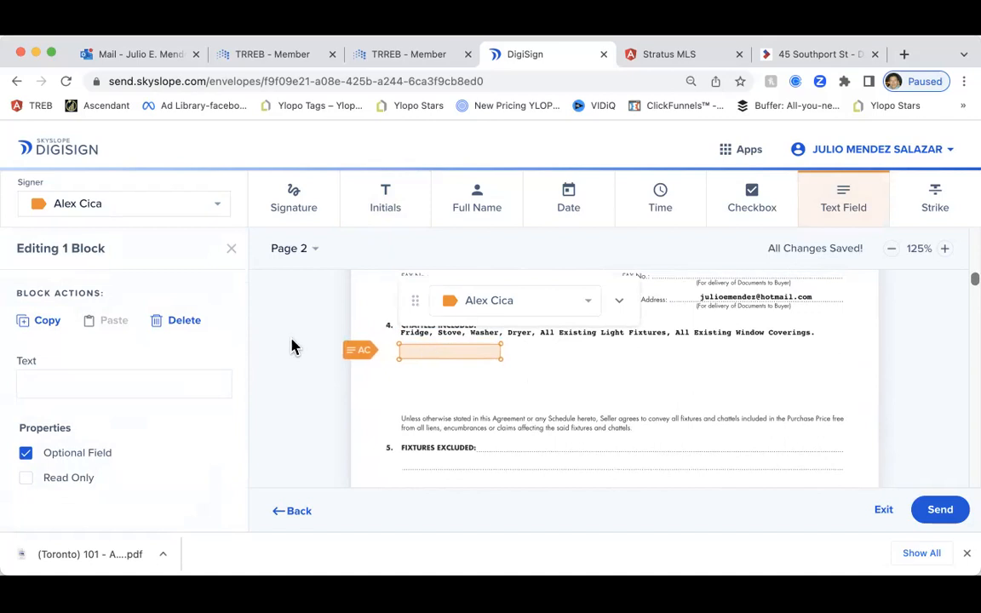
Make the text field required and read-only with text 'sjdhsdhjdhdsdhdhdhd', widen it, and delete the extra field
left_click(91, 459)
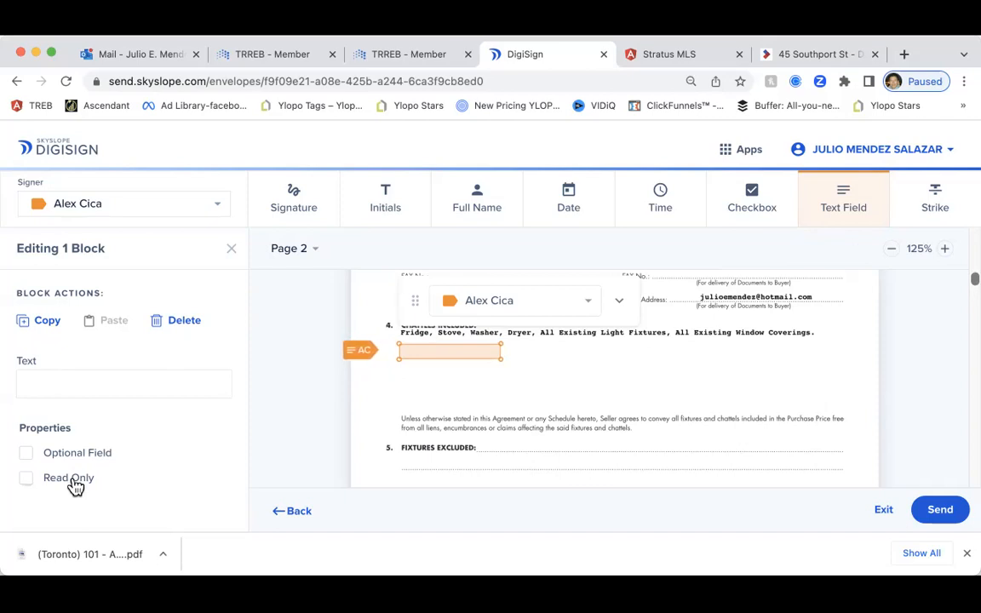
left_click(73, 479)
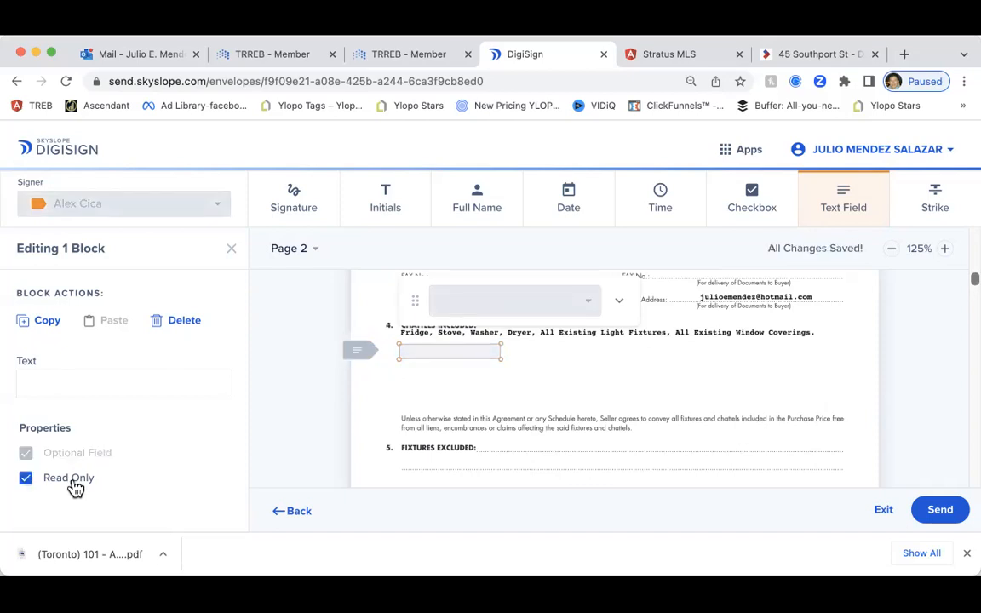
left_click(72, 386)
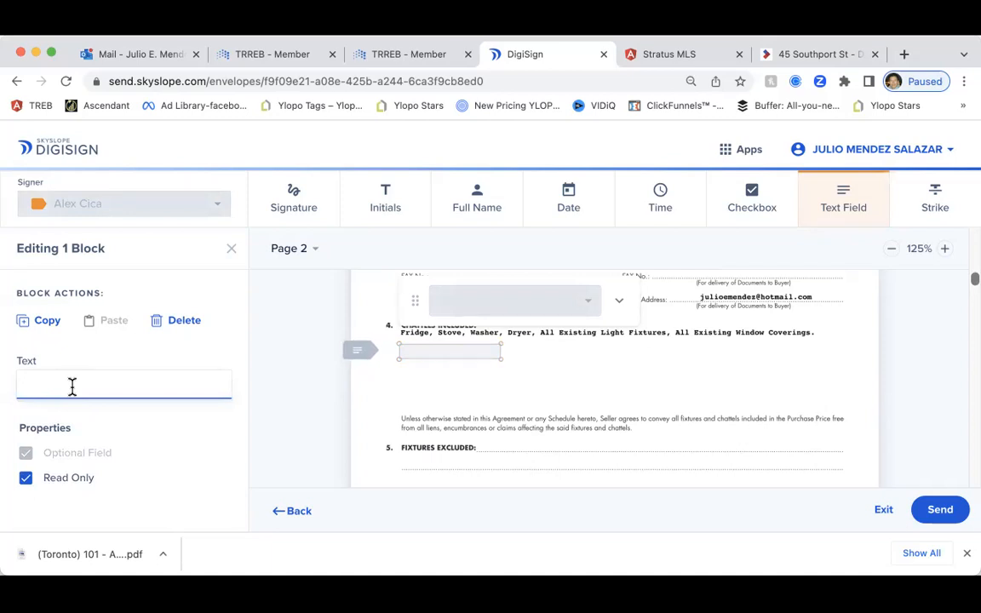
type("sjdhsdhjdhdsdhdhdhd")
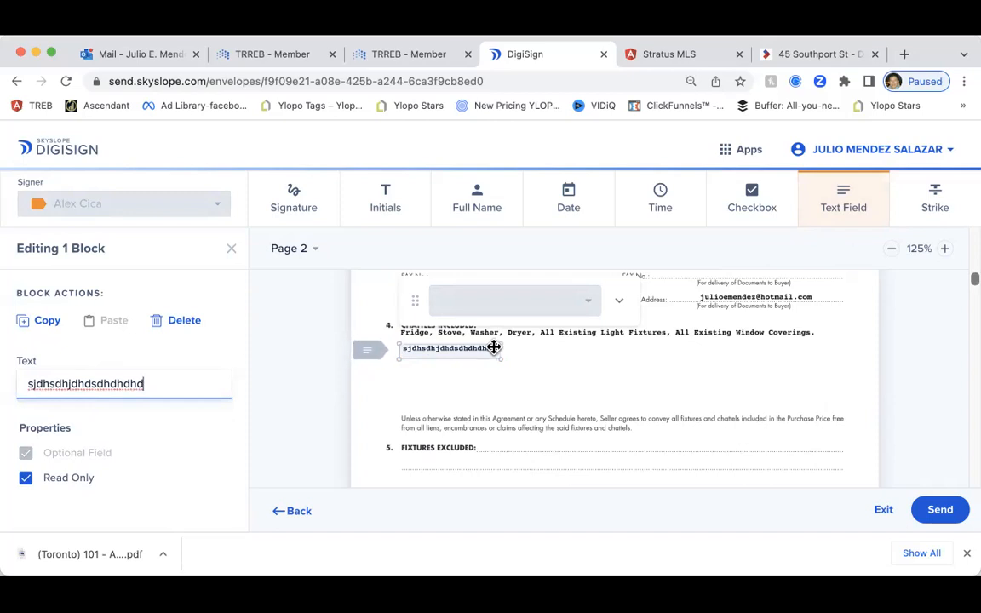
left_click_drag(502, 344, 556, 347)
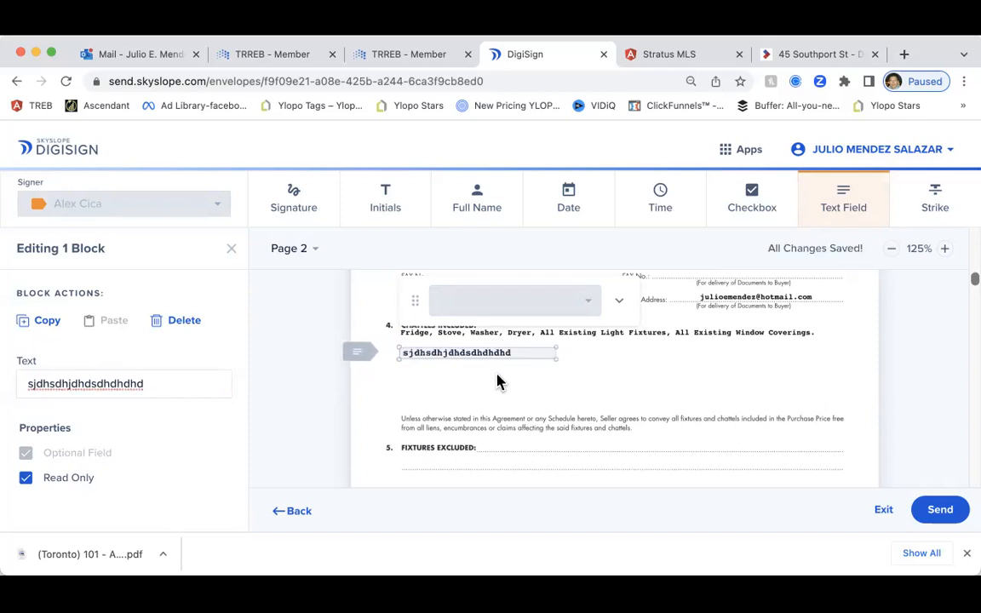
left_click(502, 371)
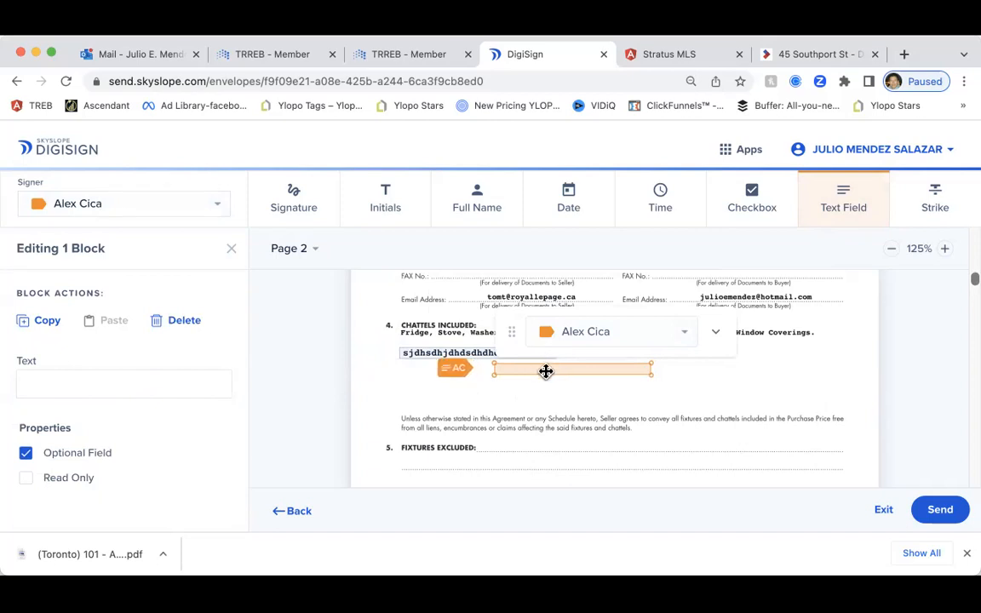
key("Delete")
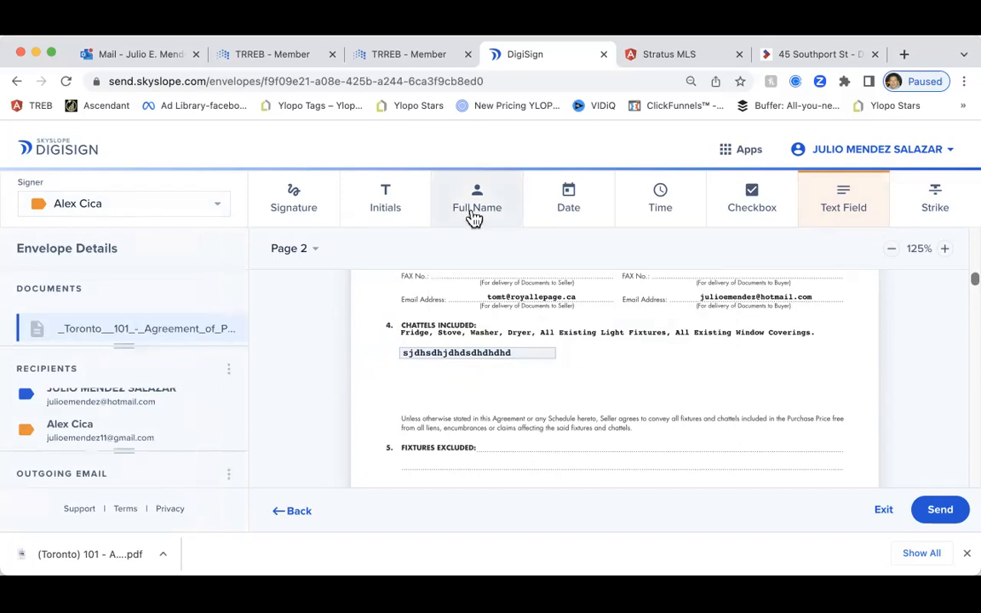
Add a buyer initials field beside the chattels text field and shrink it to fit
left_click(830, 204)
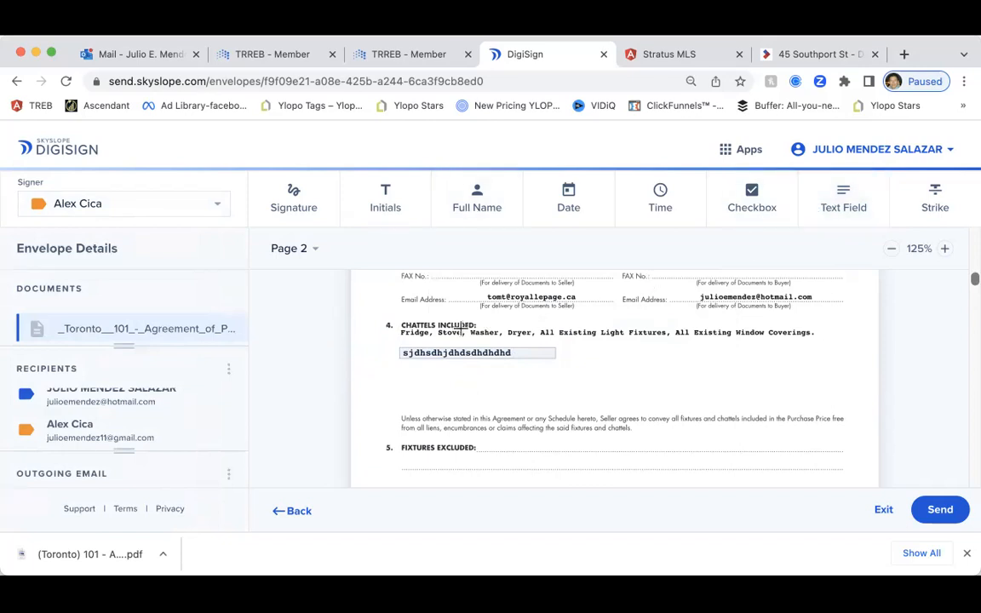
left_click(389, 207)
left_click(596, 342)
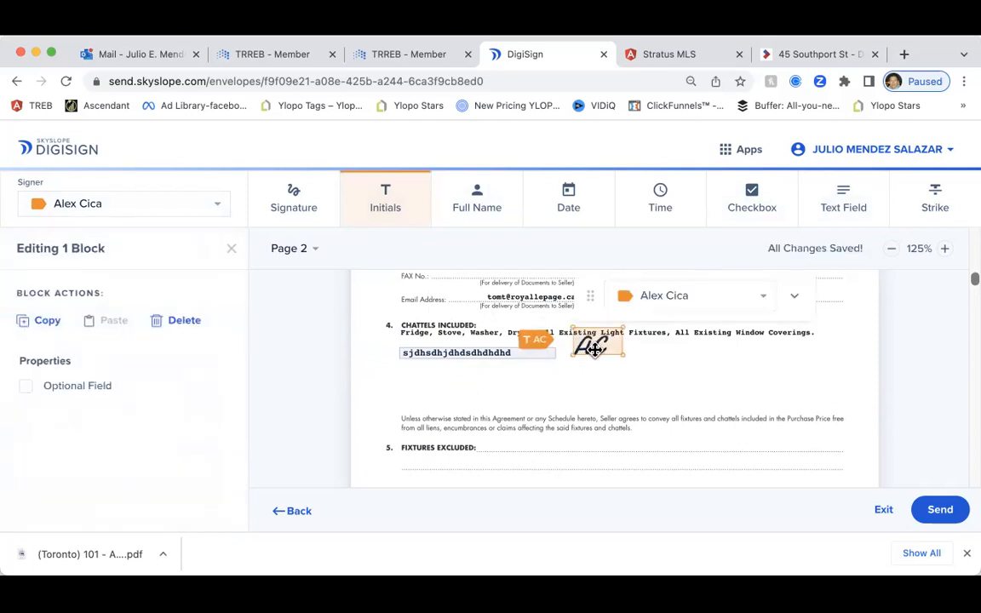
left_click_drag(625, 328, 584, 355)
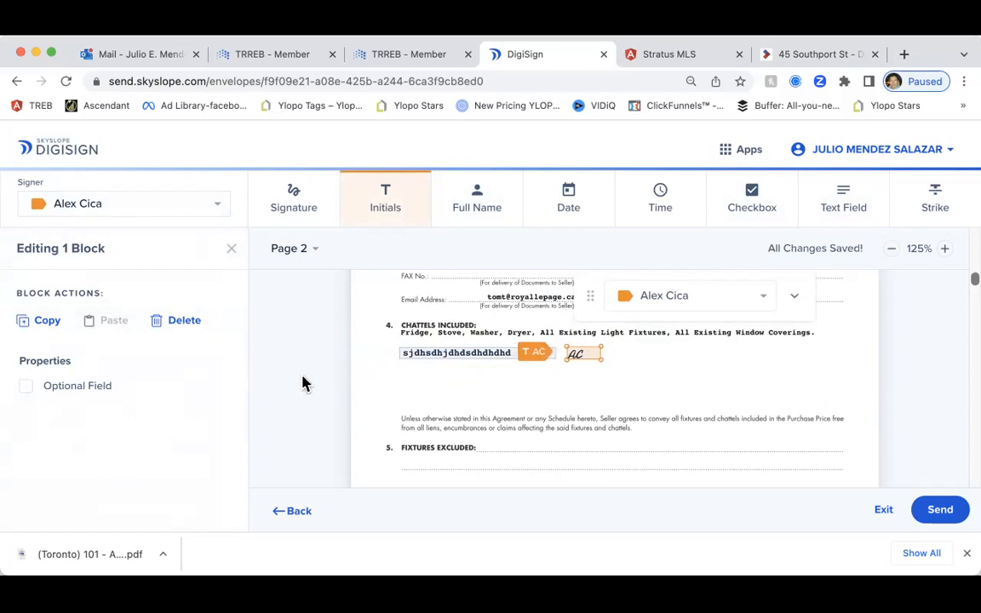
scroll(296, 353, "down", 3)
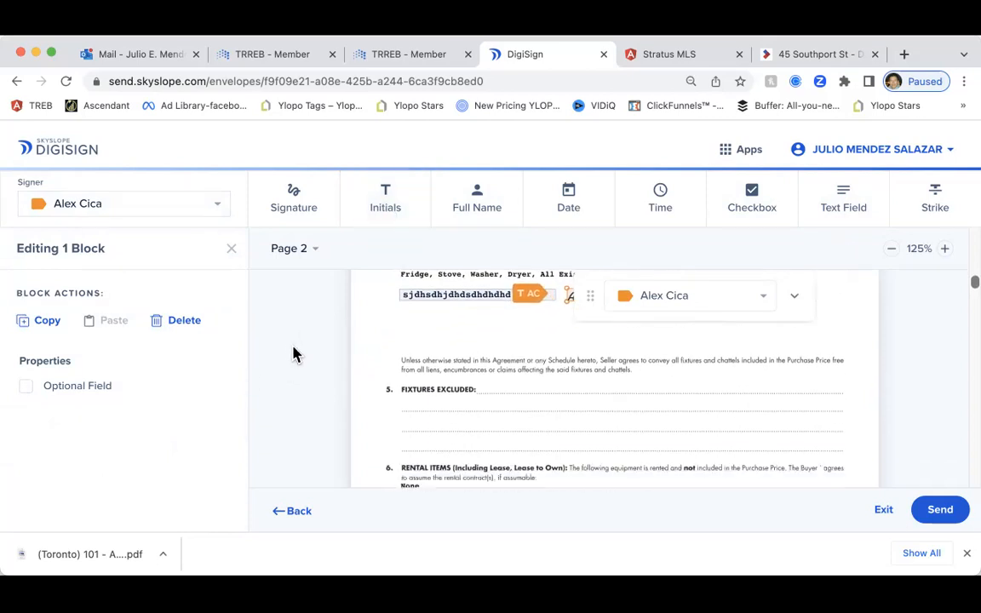
scroll(295, 352, "up", 2)
scroll(292, 352, "up", 3)
scroll(291, 354, "down", 6)
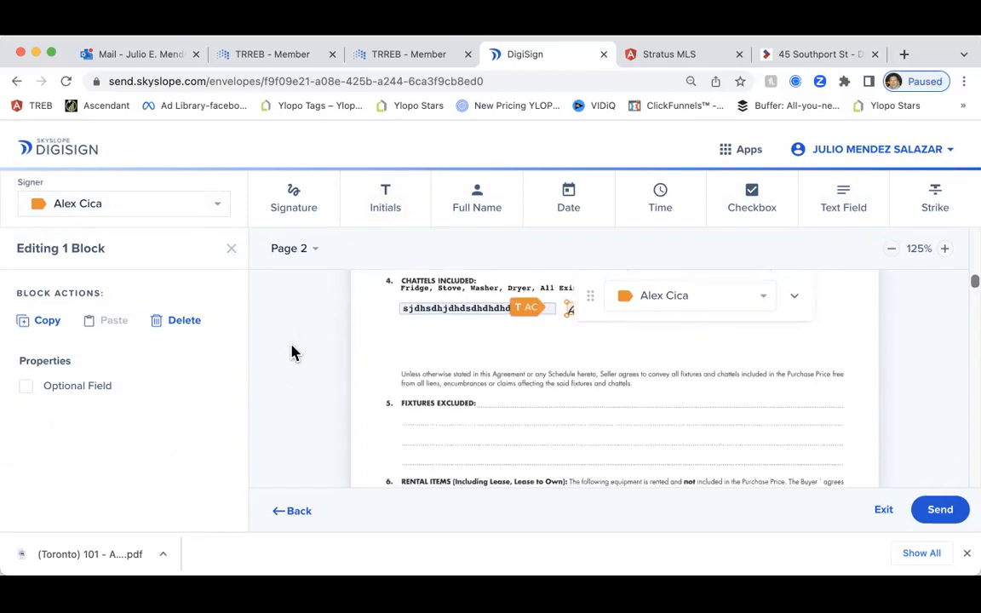
scroll(292, 352, "down", 2)
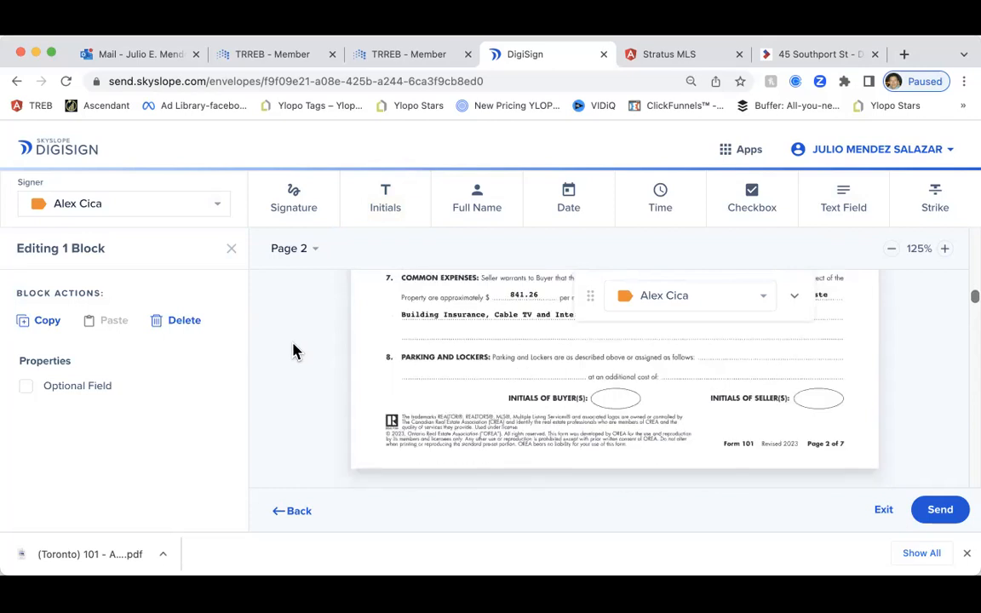
Drop buyer initials fields into the INITIALS OF BUYER(S) ovals on pages 2, 3 and 4
left_click(385, 194)
left_click(603, 396)
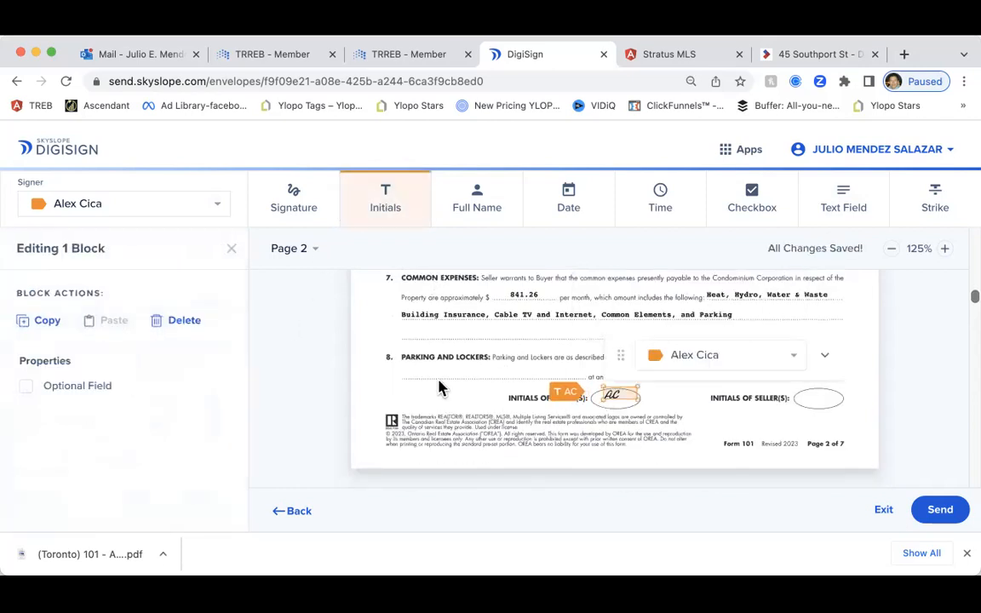
scroll(335, 400, "down", 4)
scroll(335, 400, "down", 10)
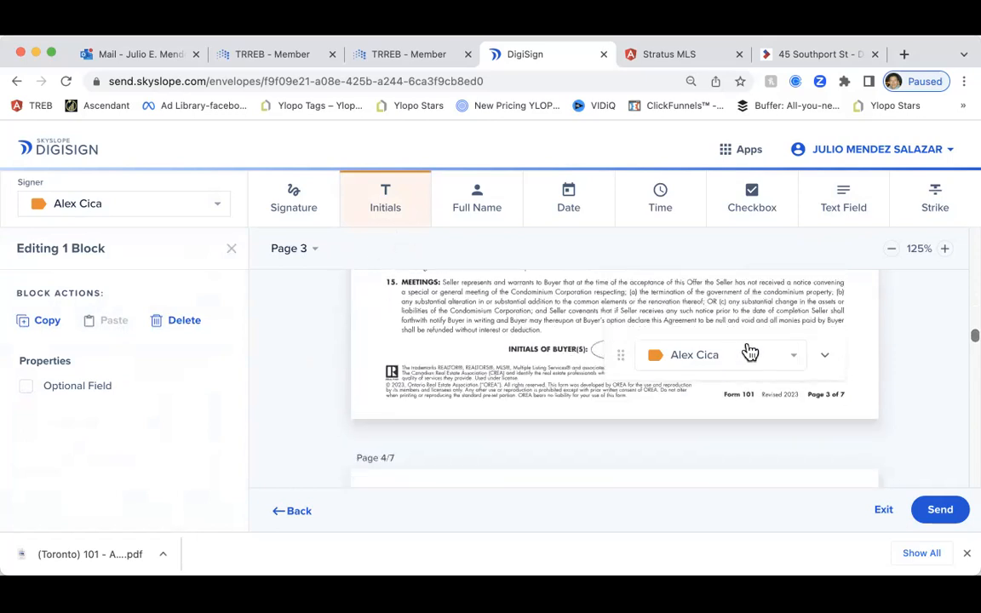
scroll(683, 313, "up", 2)
left_click(607, 411)
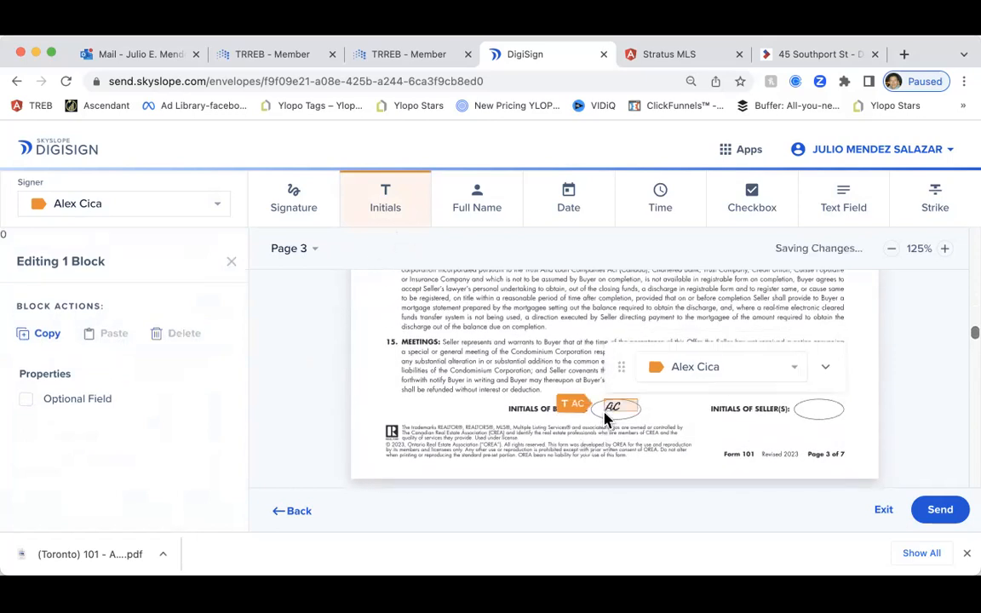
scroll(406, 387, "down", 10)
scroll(406, 387, "down", 8)
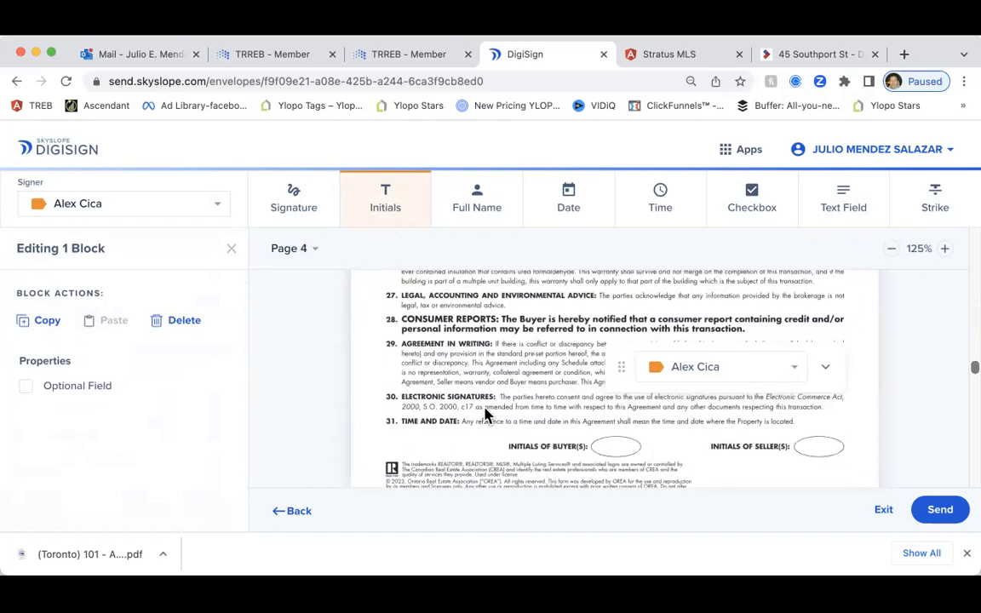
left_click(608, 447)
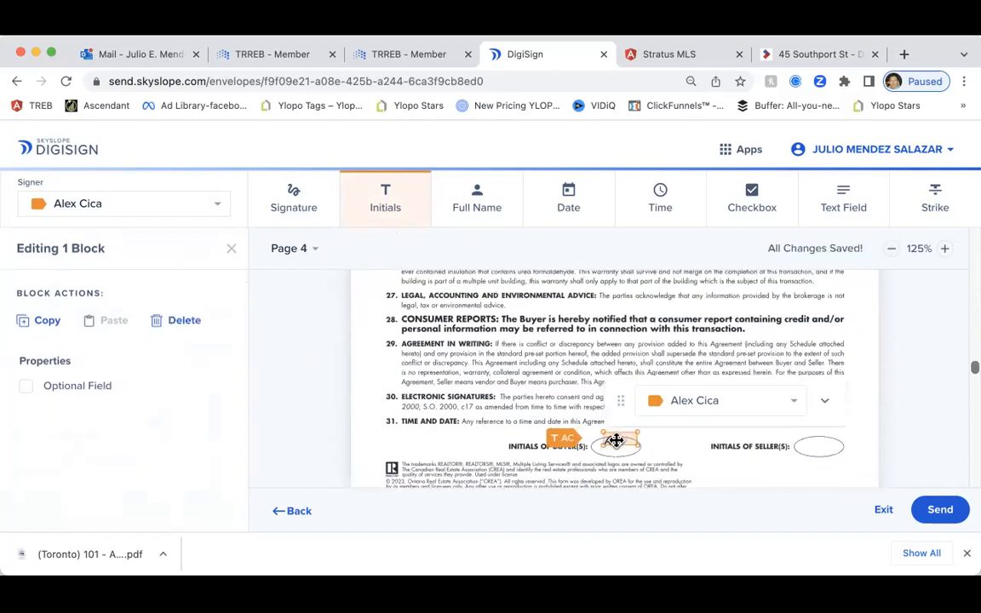
scroll(446, 409, "down", 5)
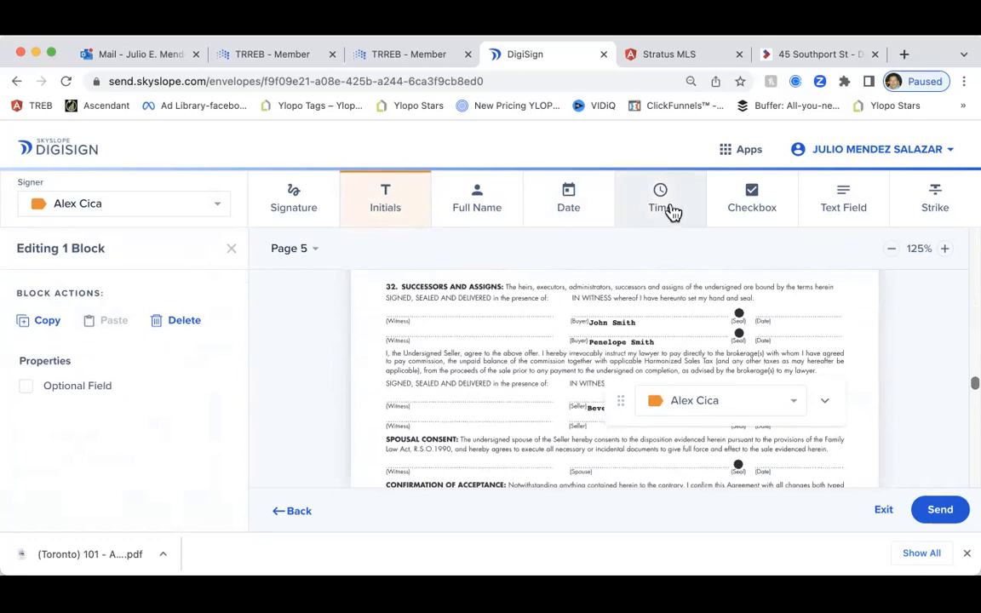
Place the buyer's signature field on page 5's first Buyer line, with a date field beside it
left_click(292, 207)
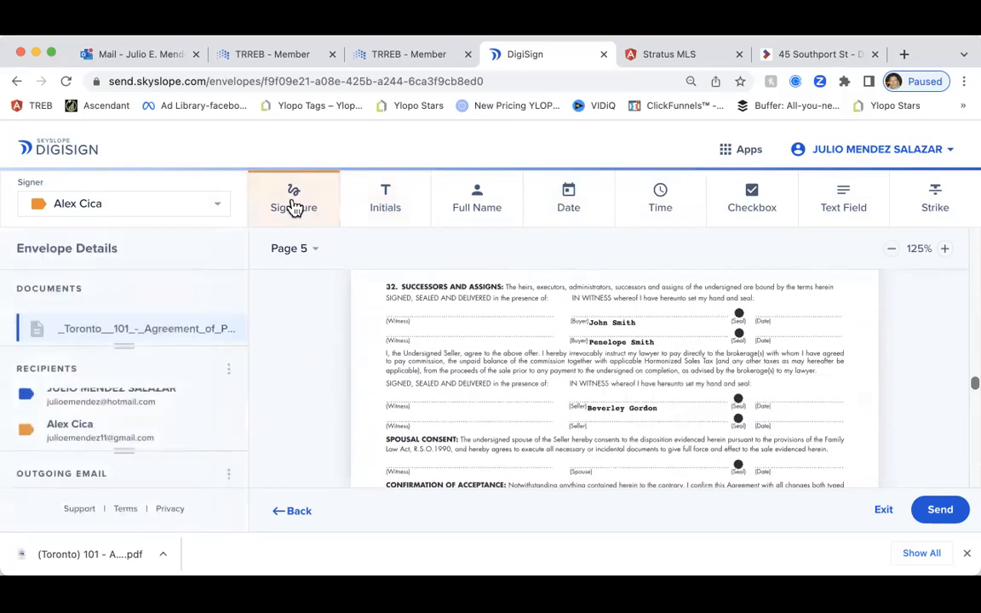
left_click(582, 313)
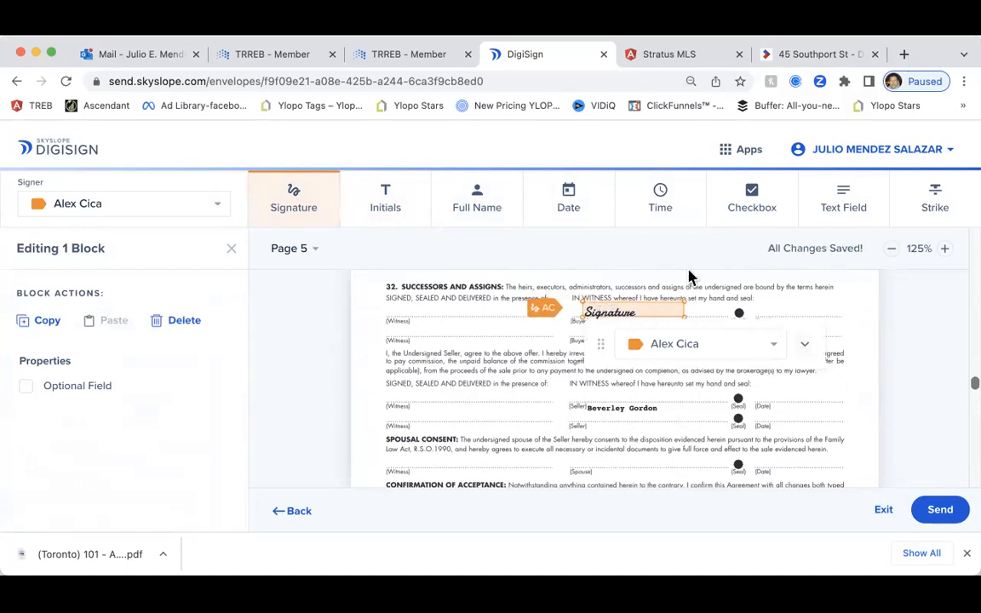
left_click(568, 204)
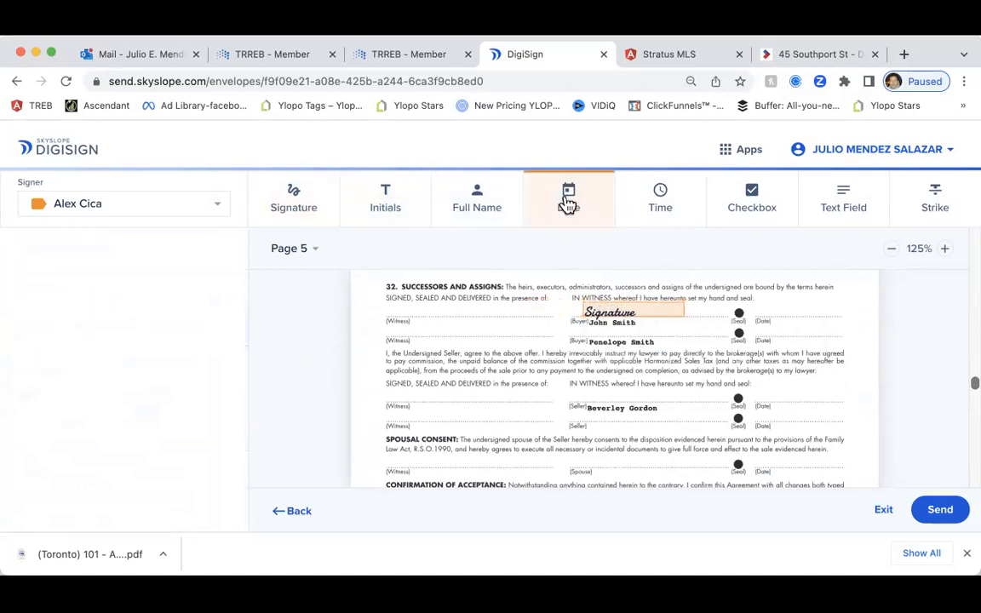
left_click(758, 309)
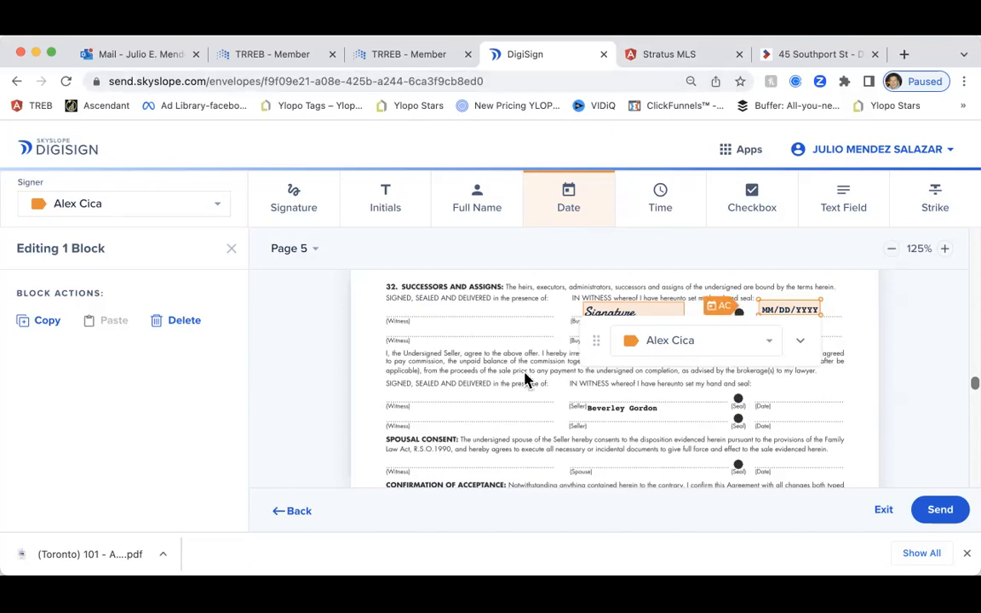
Review page 5's signature area, then pick the Time tool for the buyer's time field
scroll(525, 380, "down", 2)
scroll(524, 379, "up", 1)
scroll(524, 377, "down", 1)
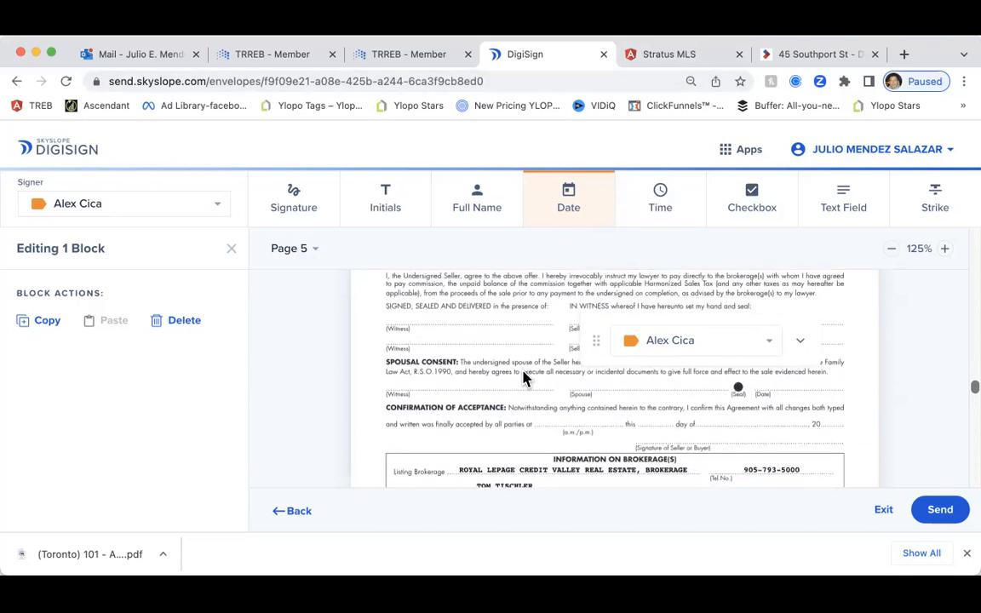
scroll(523, 379, "up", 2)
scroll(523, 379, "up", 2)
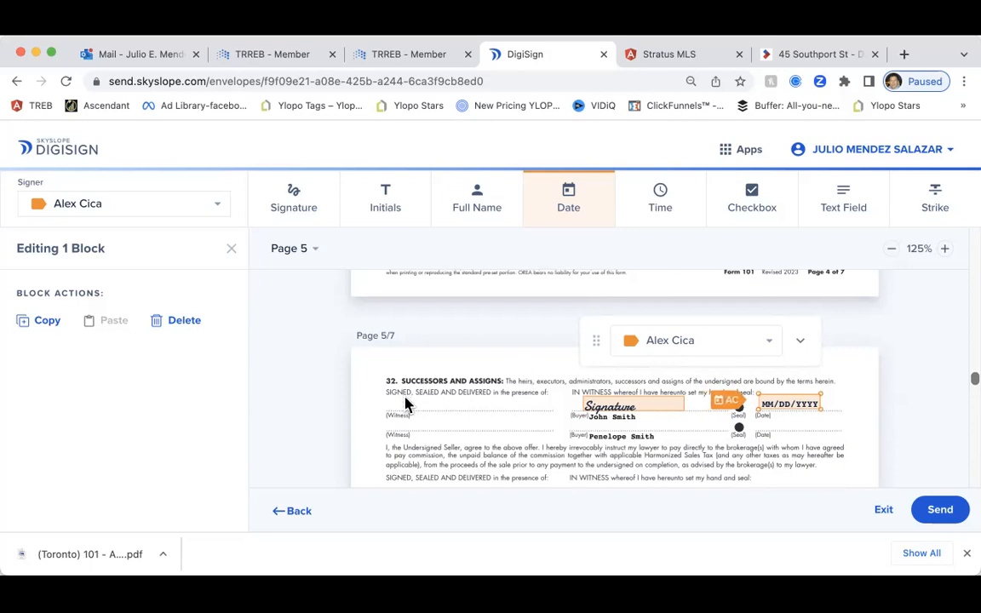
scroll(405, 402, "down", 1)
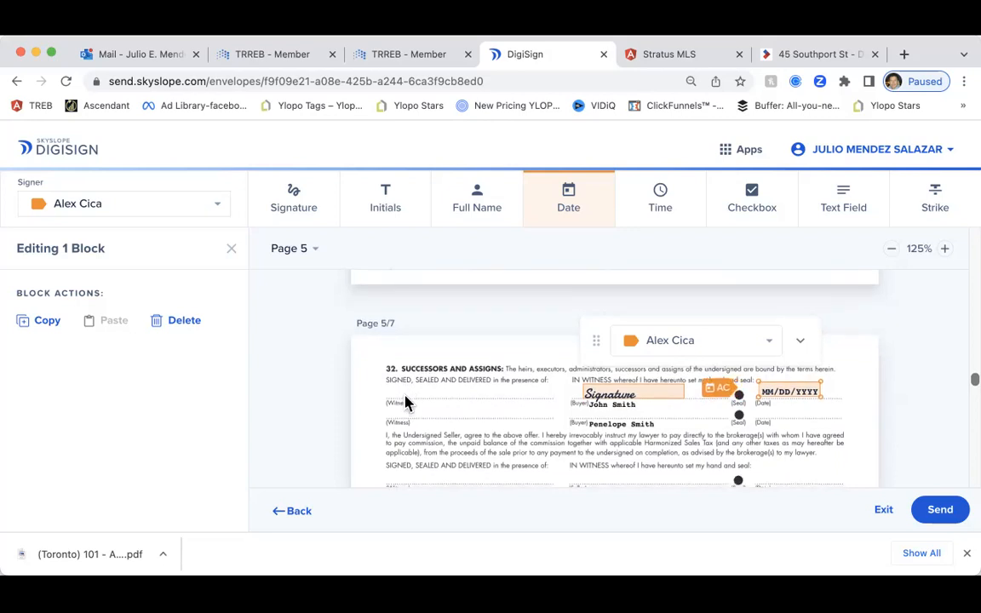
scroll(408, 402, "up", 1)
scroll(407, 402, "up", 1)
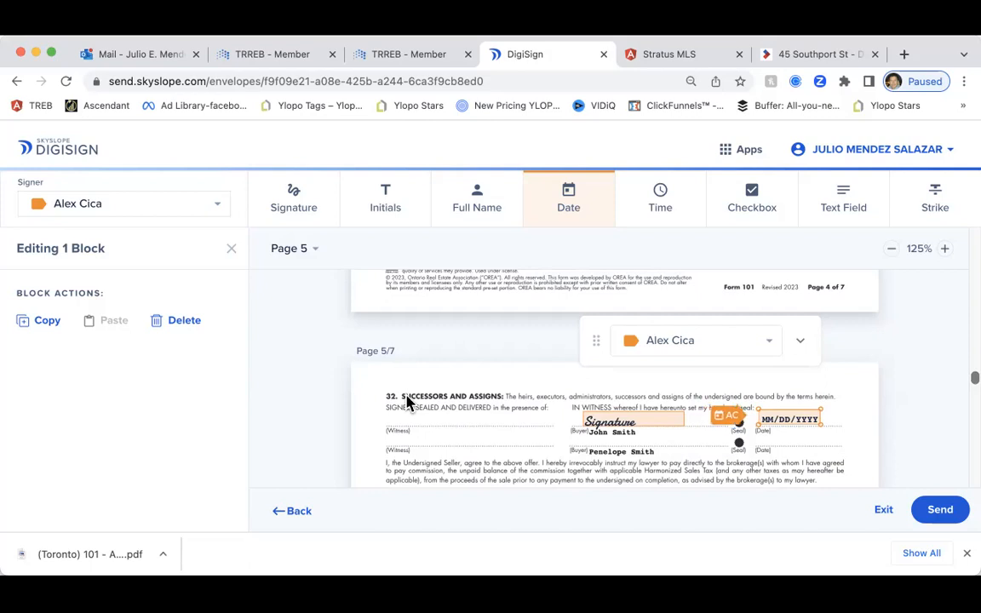
scroll(553, 372, "up", 1)
scroll(551, 372, "down", 5)
scroll(552, 372, "down", 3)
scroll(553, 373, "up", 3)
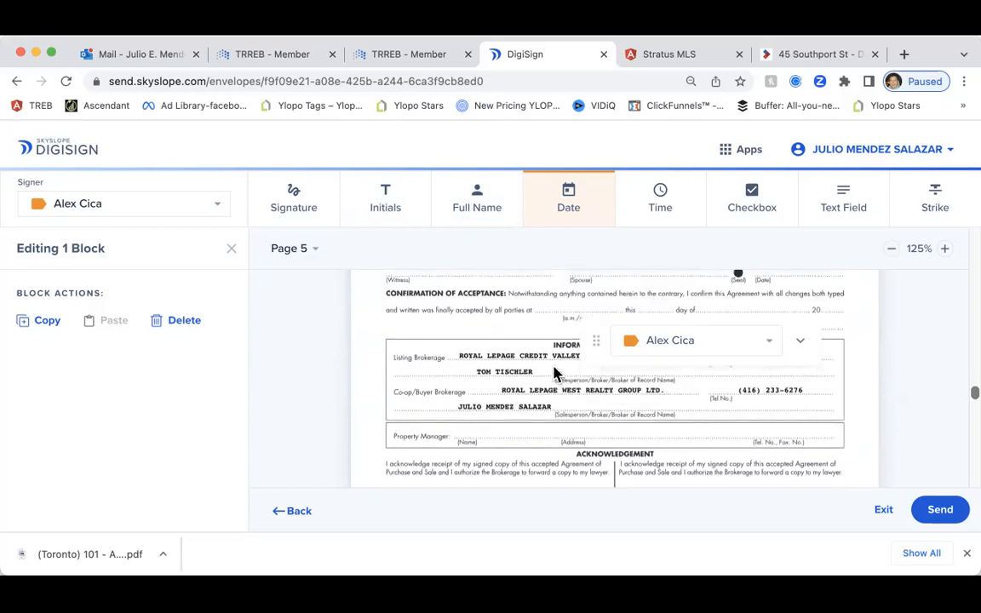
scroll(553, 372, "up", 1)
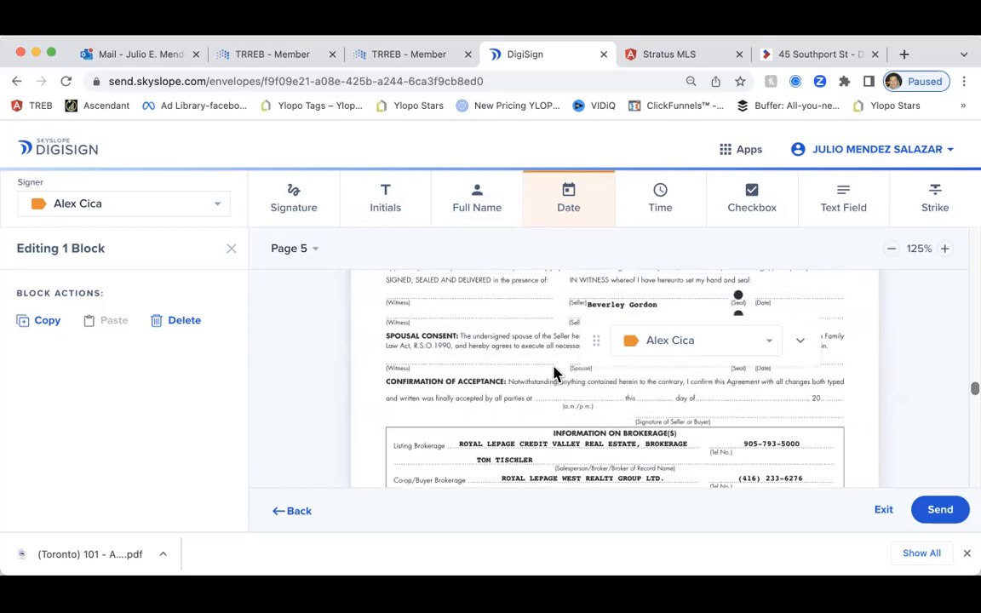
left_click(658, 204)
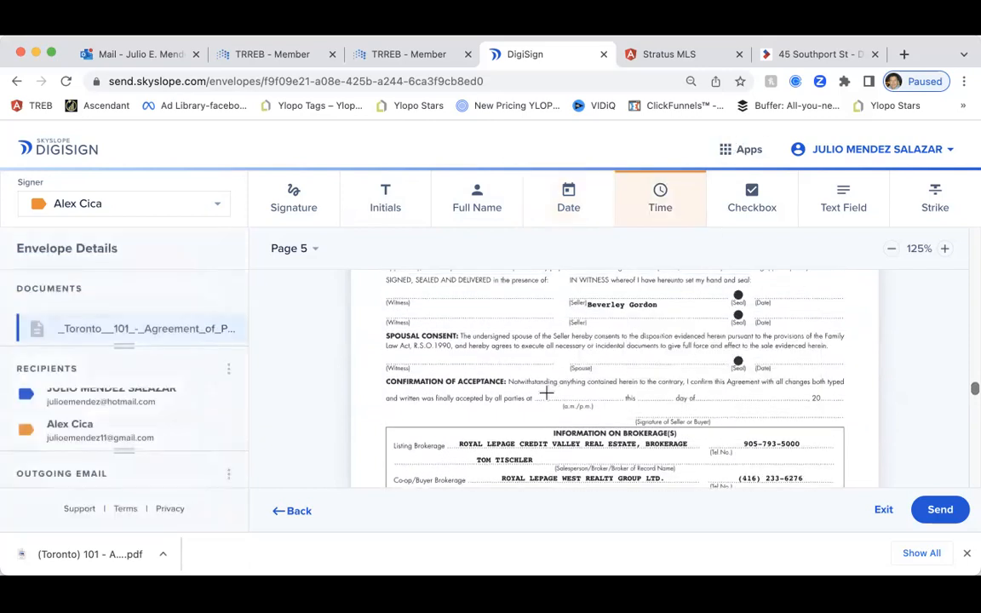
left_click(545, 393)
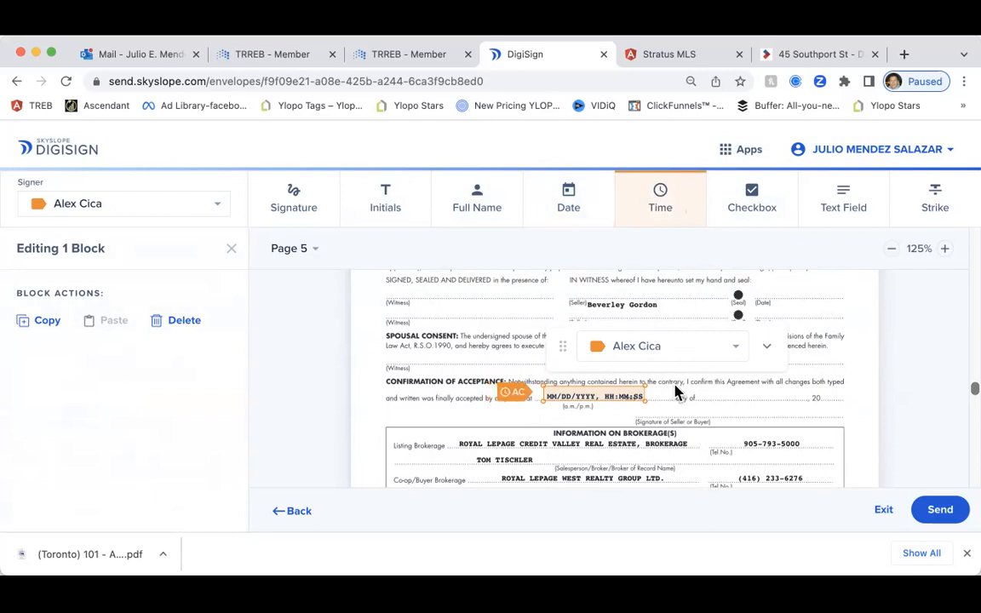
left_click_drag(628, 396, 622, 395)
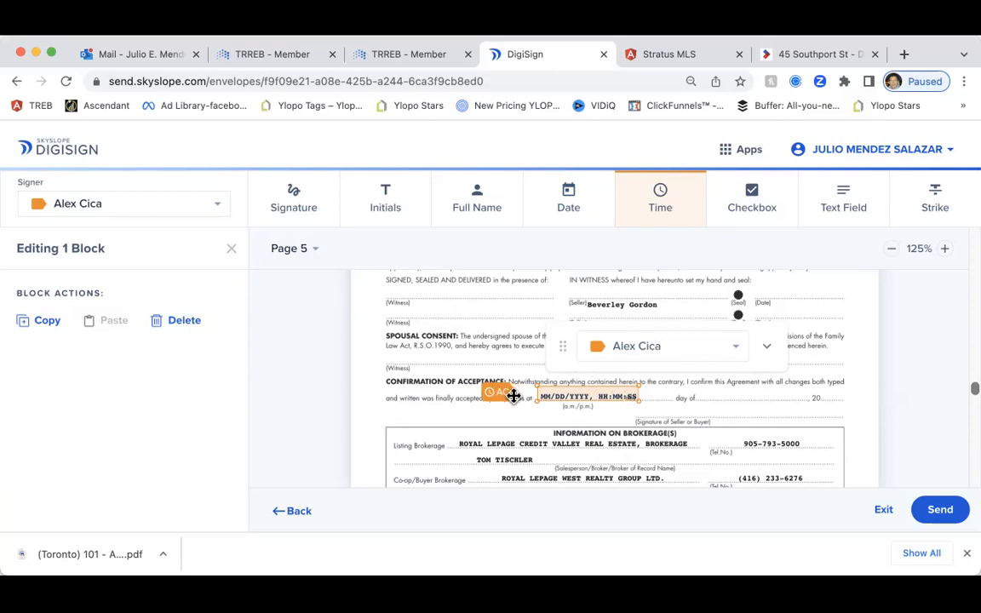
left_click(708, 353)
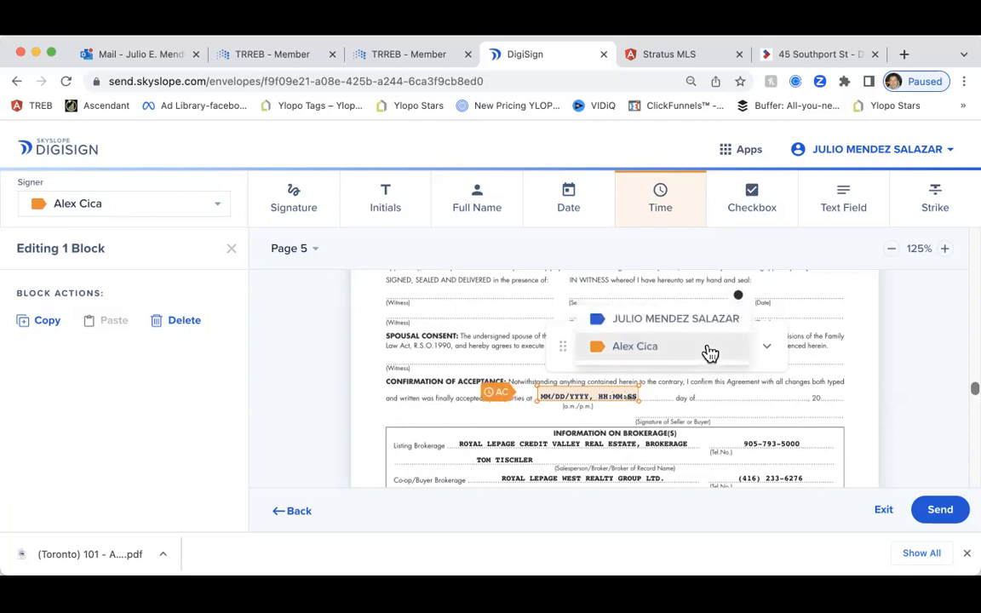
left_click(705, 349)
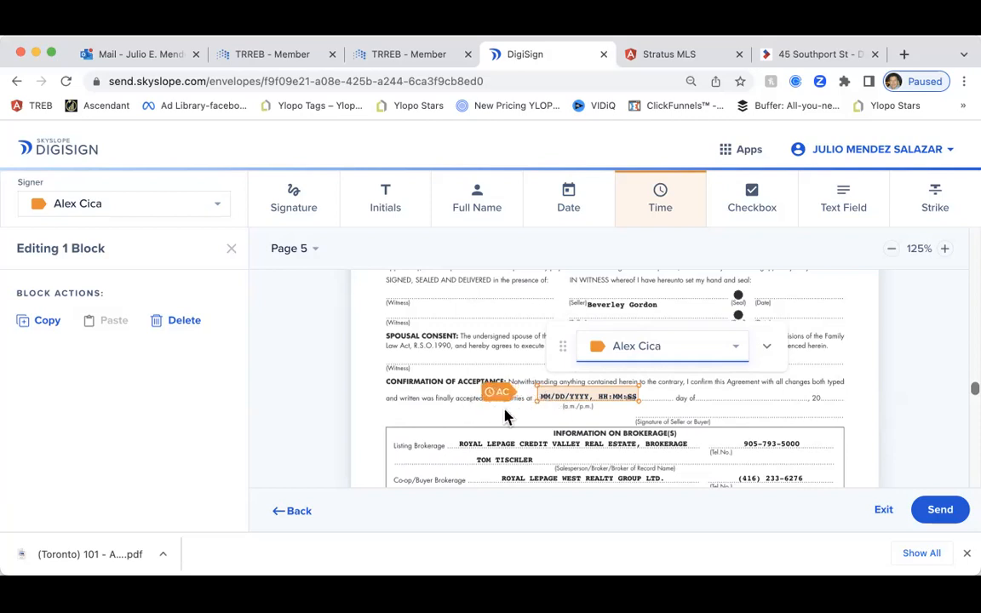
left_click(565, 399)
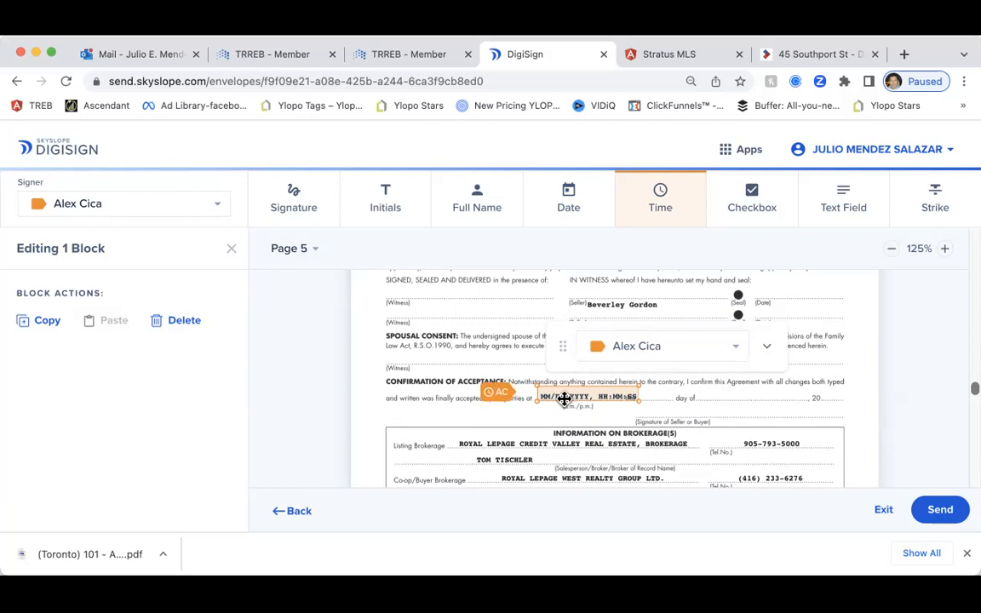
key("Delete")
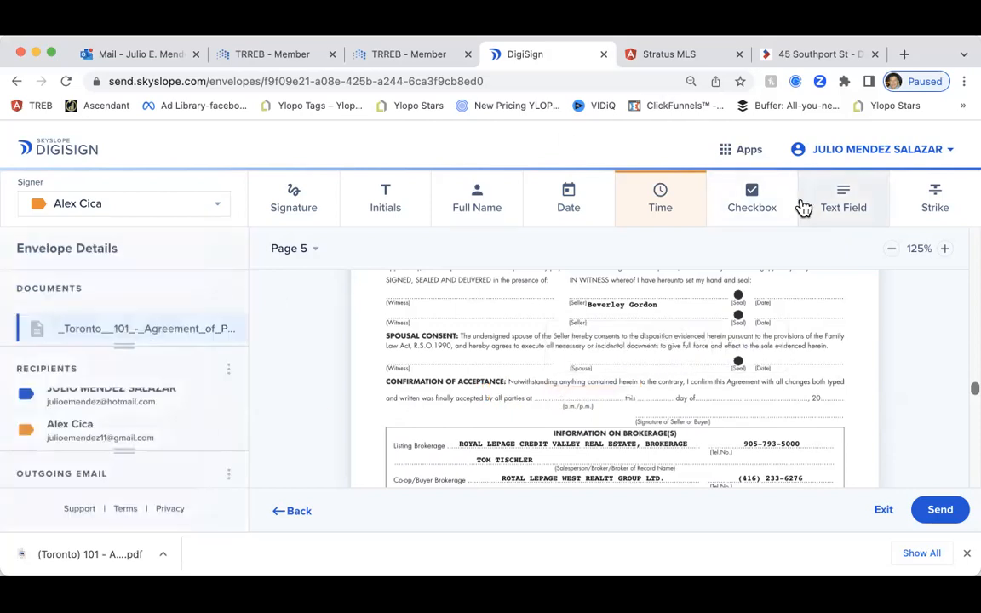
Add a non-optional, read-only text field preset to '11:58 PM' on the acceptance time blank
left_click(854, 205)
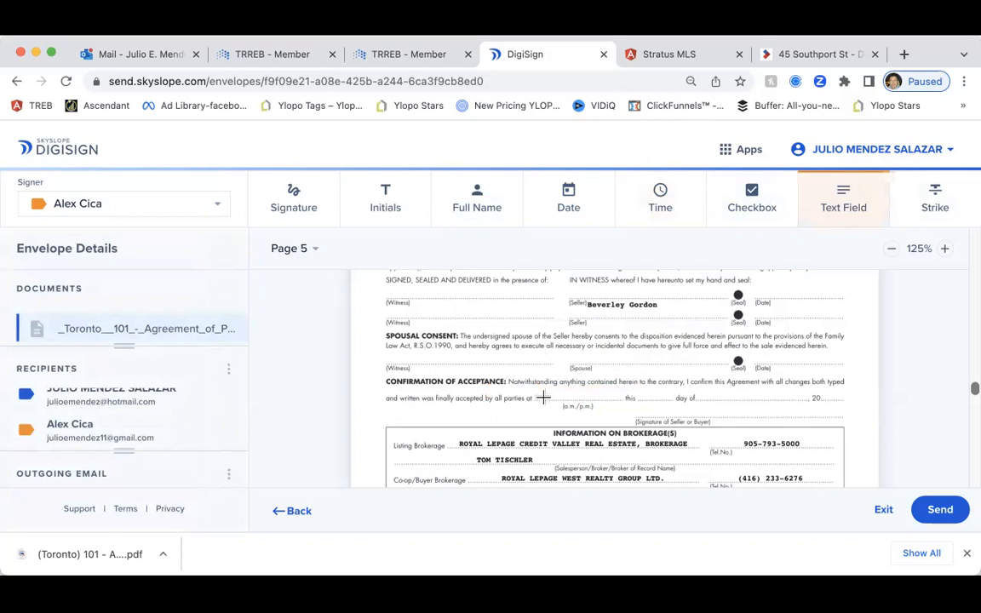
left_click(543, 398)
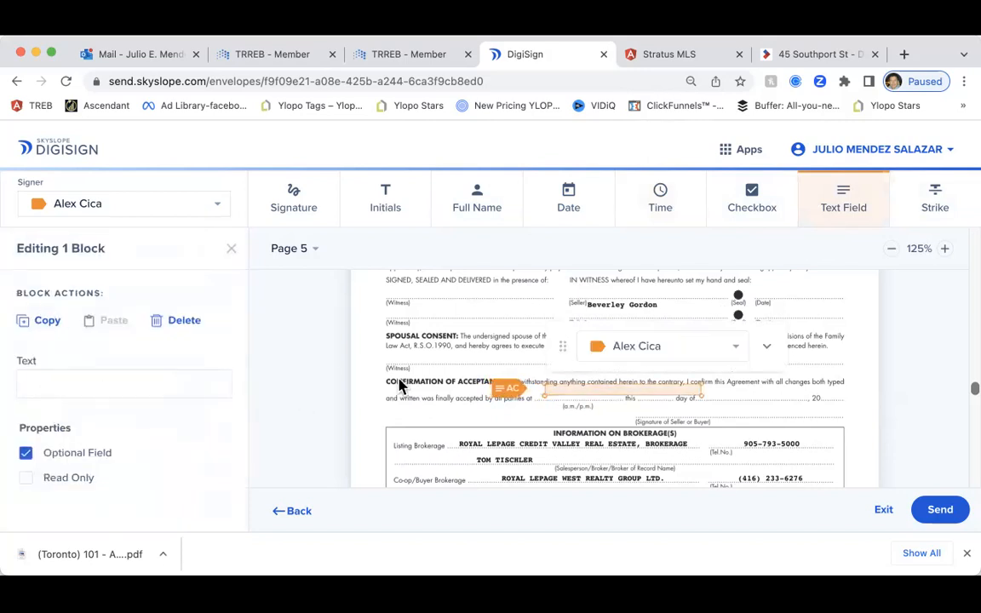
left_click_drag(579, 386, 574, 393)
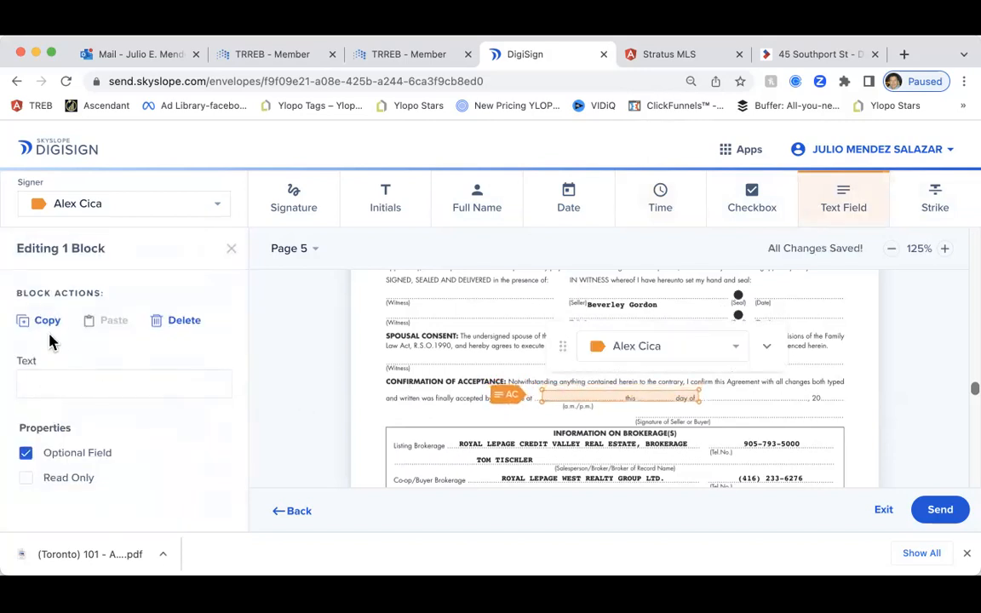
left_click(76, 457)
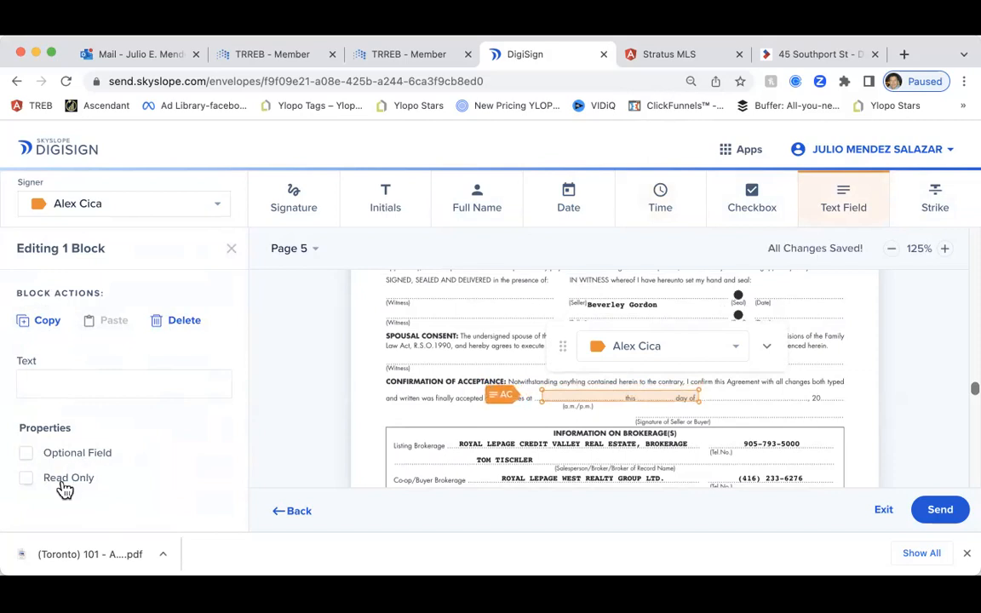
left_click(63, 482)
left_click(70, 386)
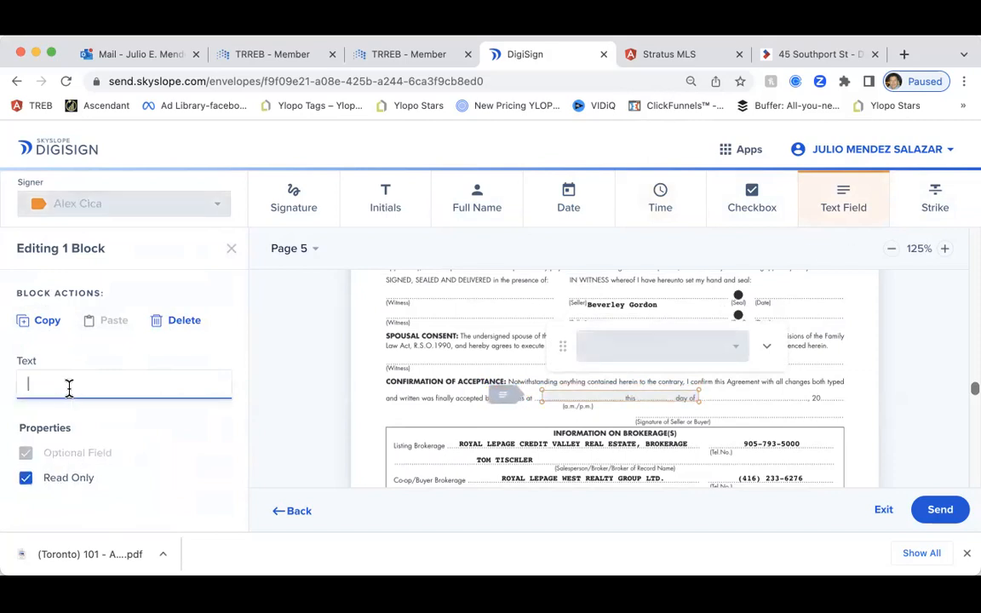
type("11:58 PM")
left_click(840, 214)
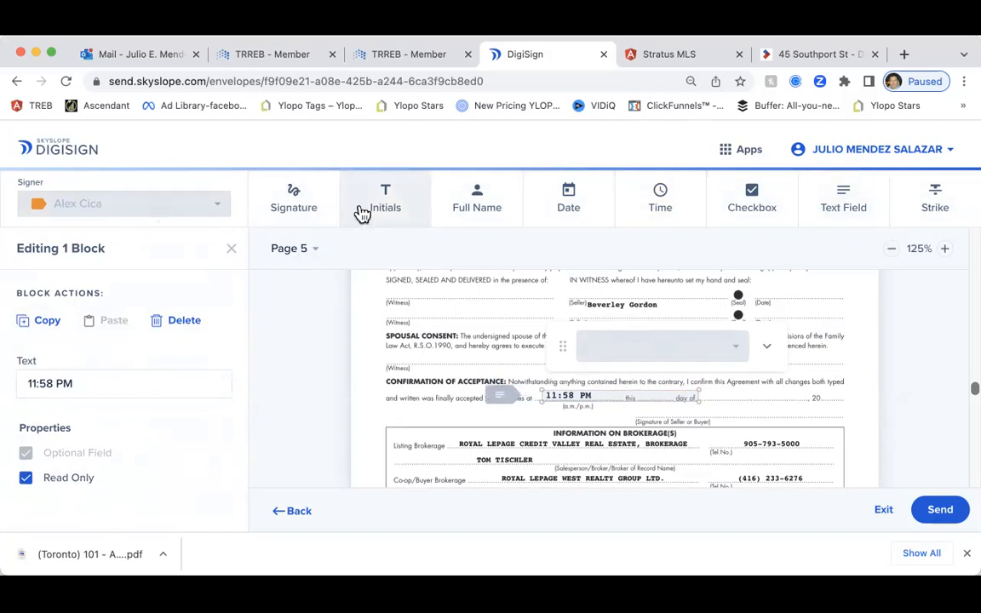
left_click(292, 204)
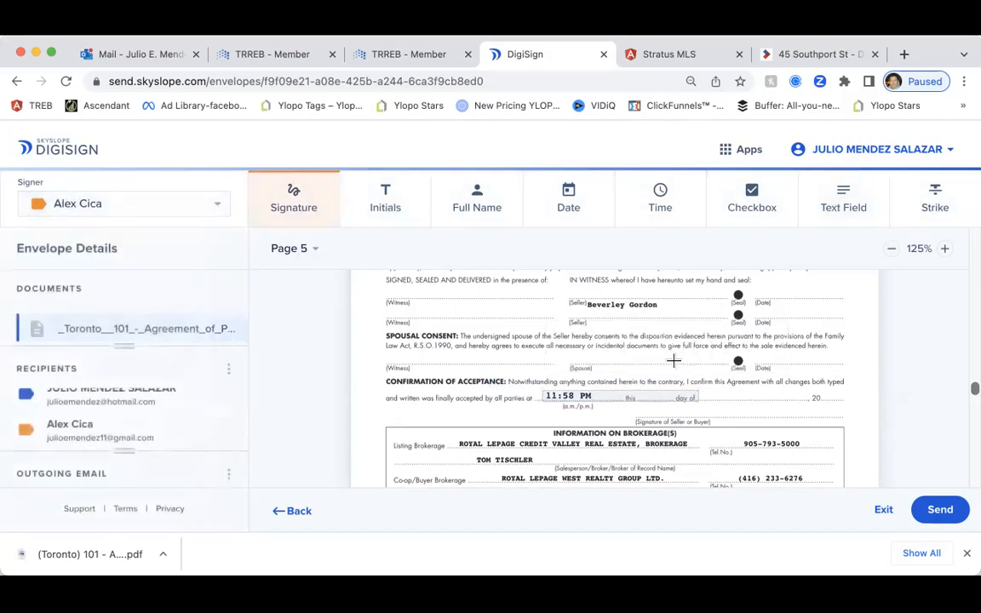
Place a signature on the acceptance signature line and a read-only 'X' text field marking p.m
left_click(721, 406)
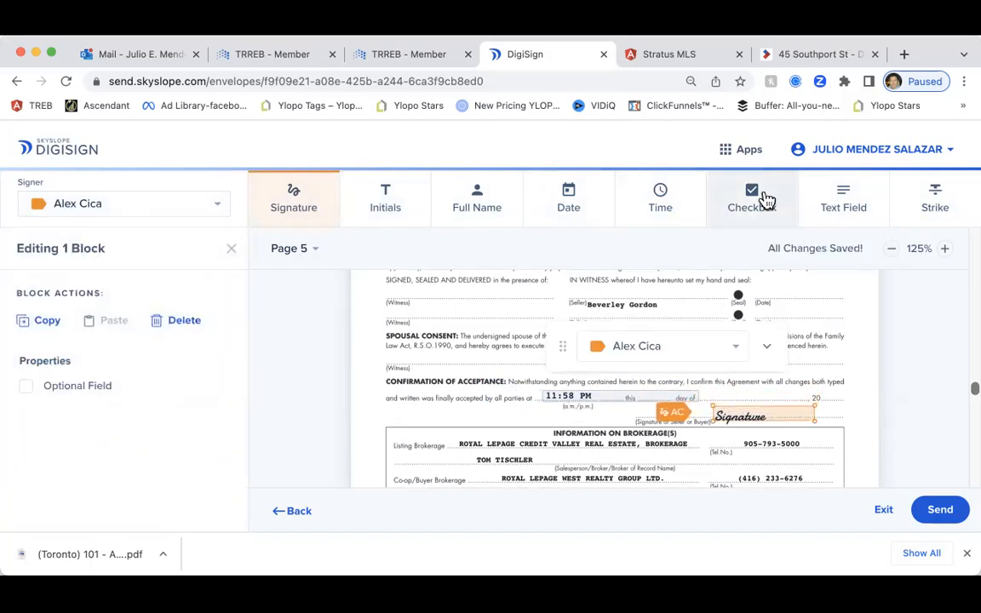
left_click(836, 199)
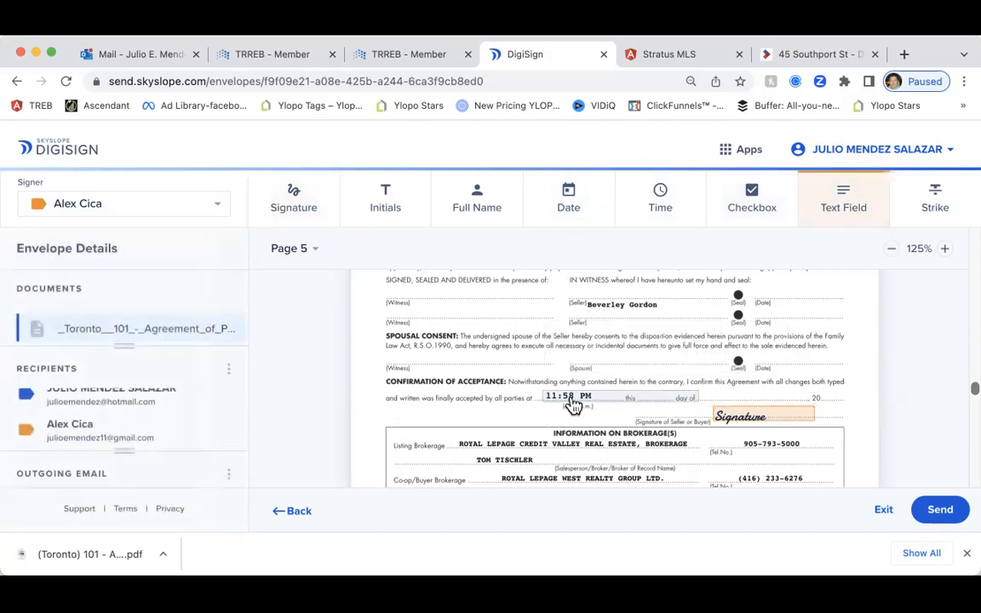
left_click(536, 397)
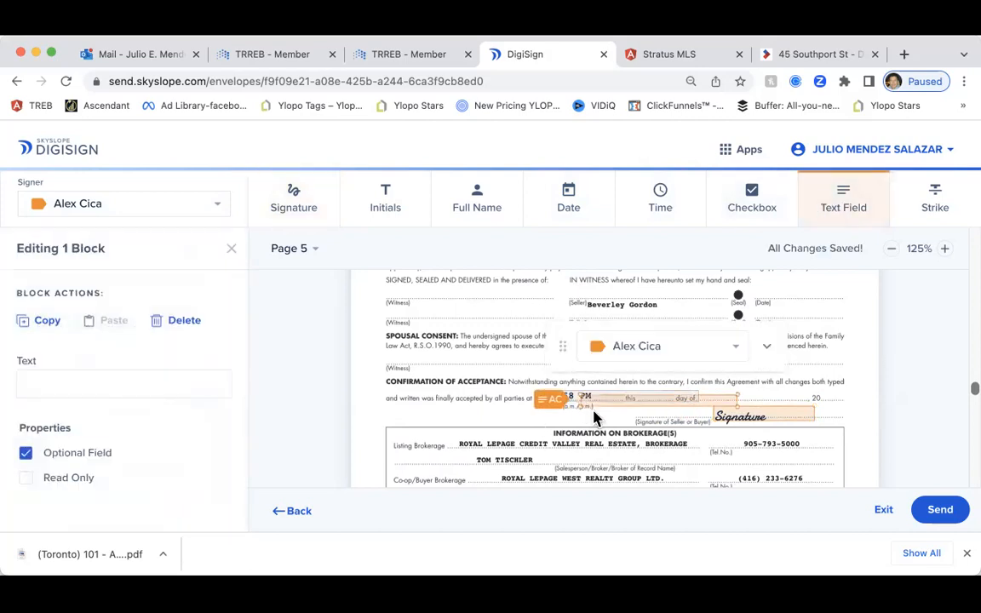
left_click(72, 375)
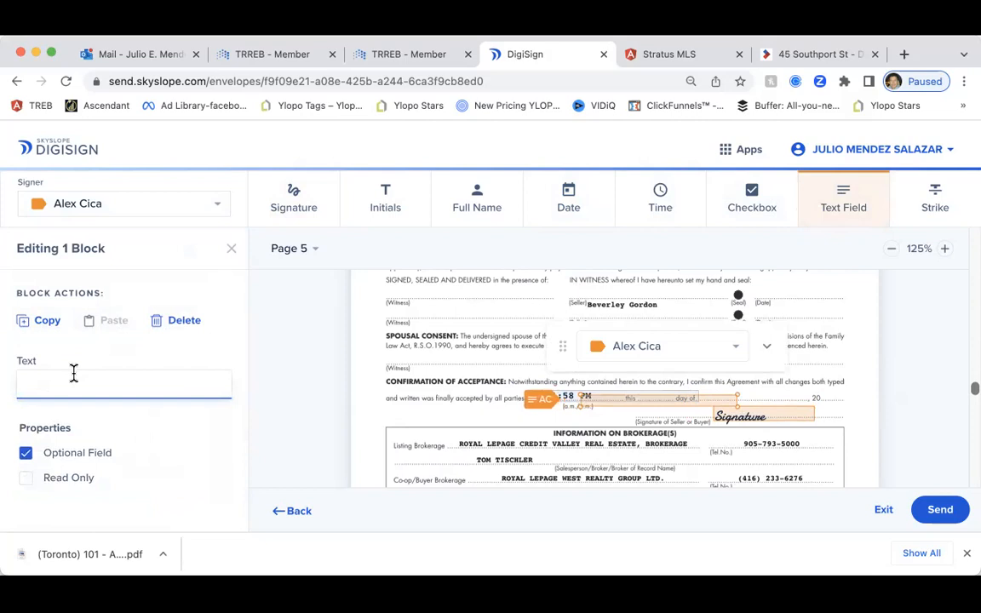
type("X")
left_click(25, 453)
left_click(25, 477)
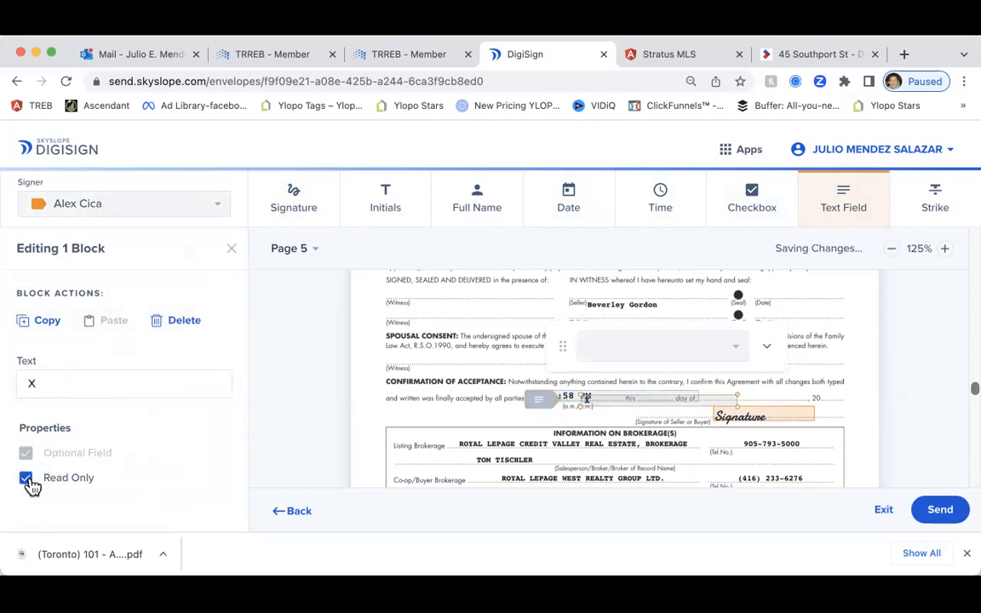
left_click_drag(601, 398, 607, 405)
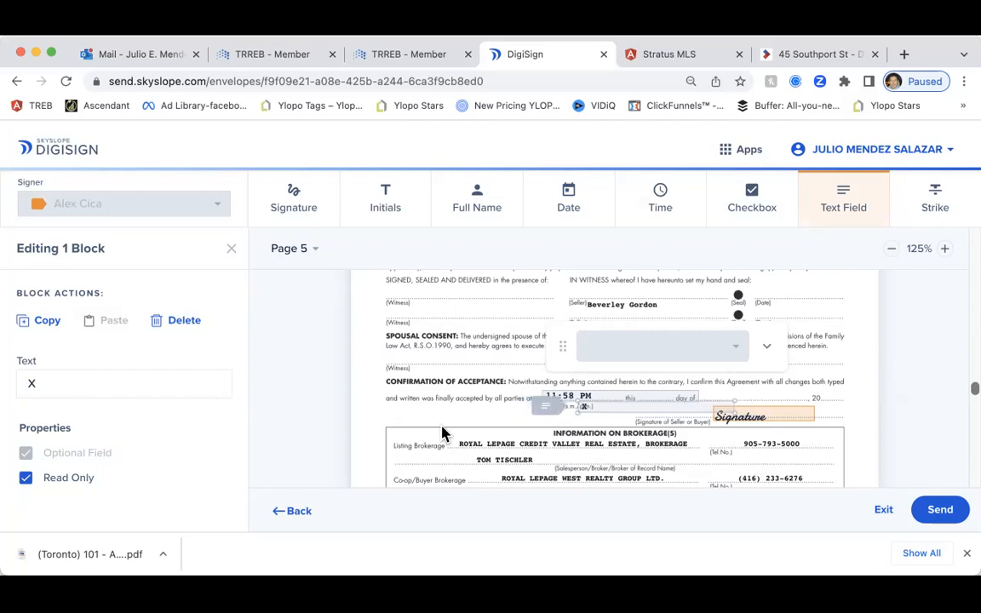
Delete the read-only 'X' text field from the a.m./p.m. line, then return to section 32
scroll(325, 389, "down", 3)
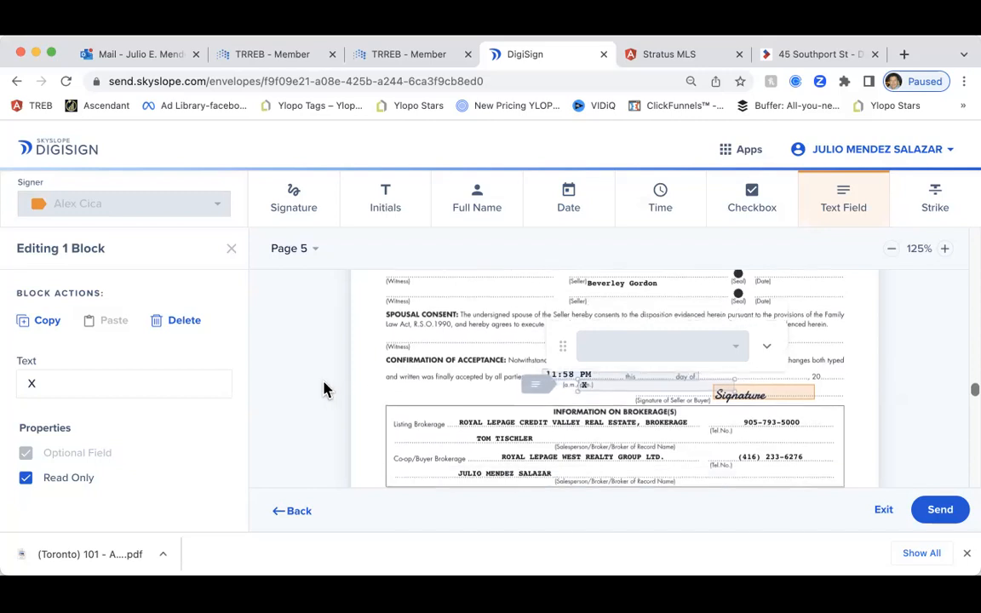
scroll(325, 389, "down", 5)
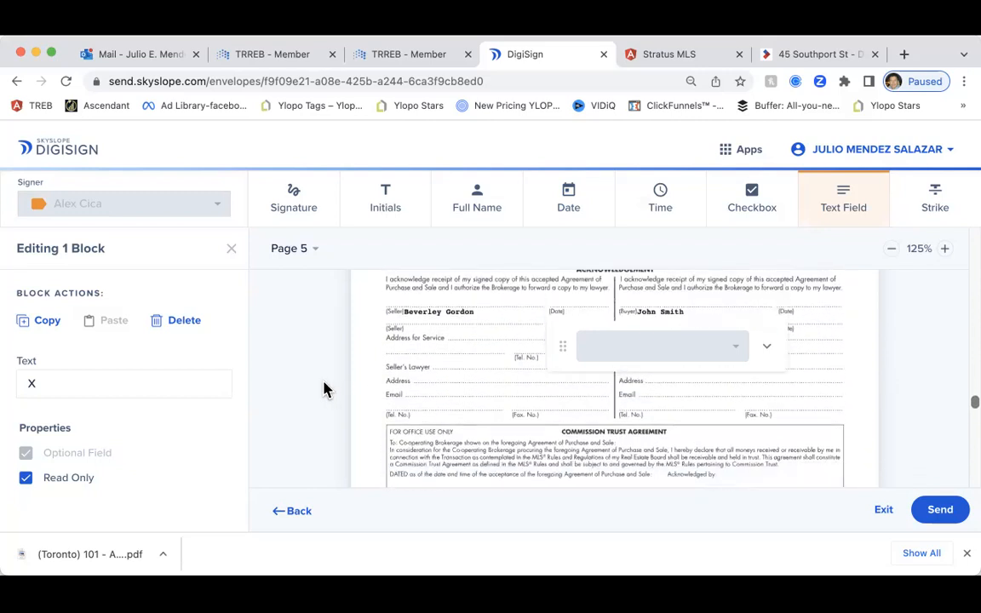
scroll(324, 389, "up", 2)
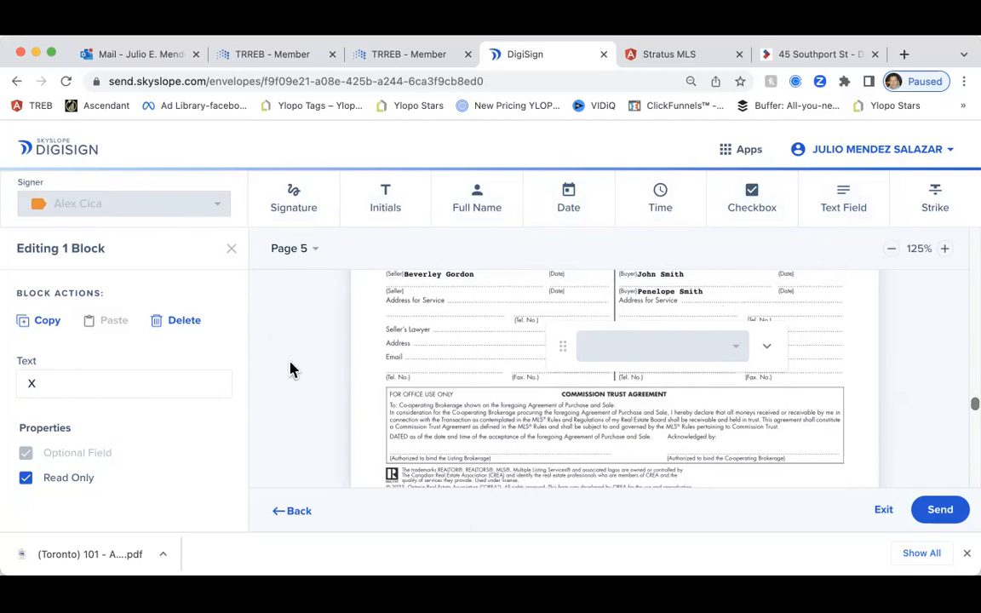
scroll(295, 375, "up", 5)
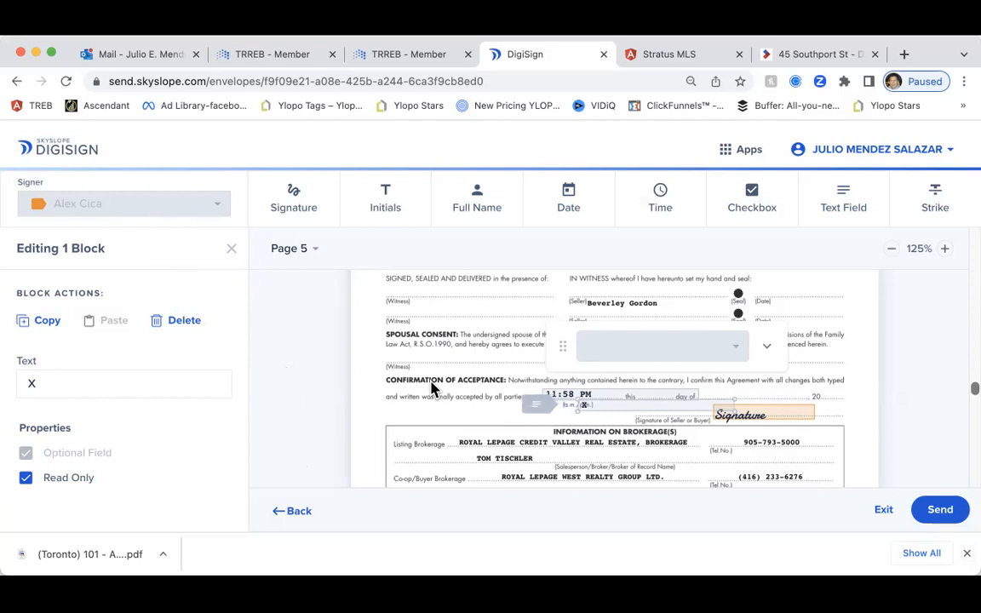
scroll(396, 387, "down", 2)
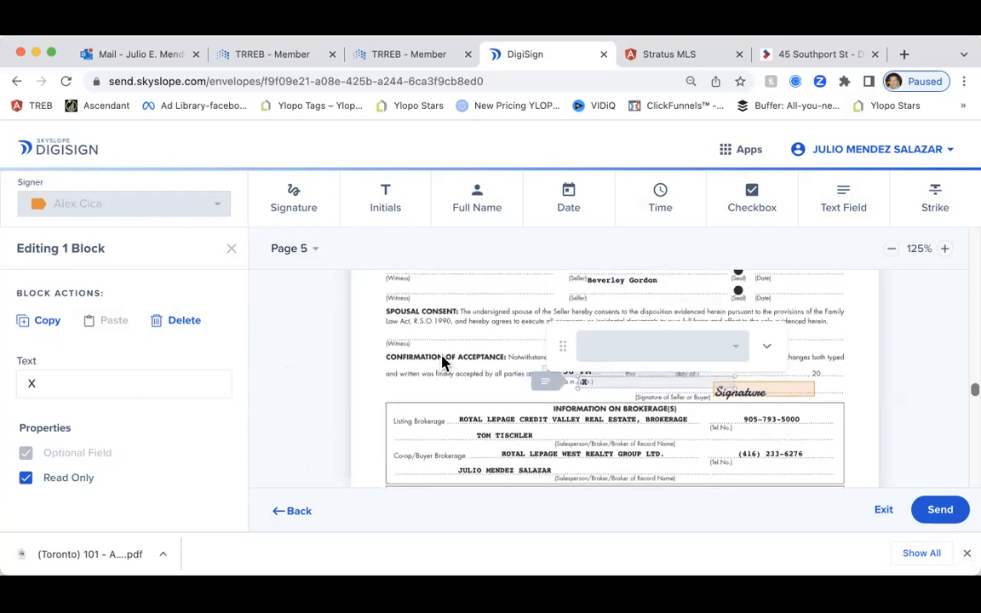
scroll(443, 362, "up", 2)
left_click_drag(766, 351, 475, 333)
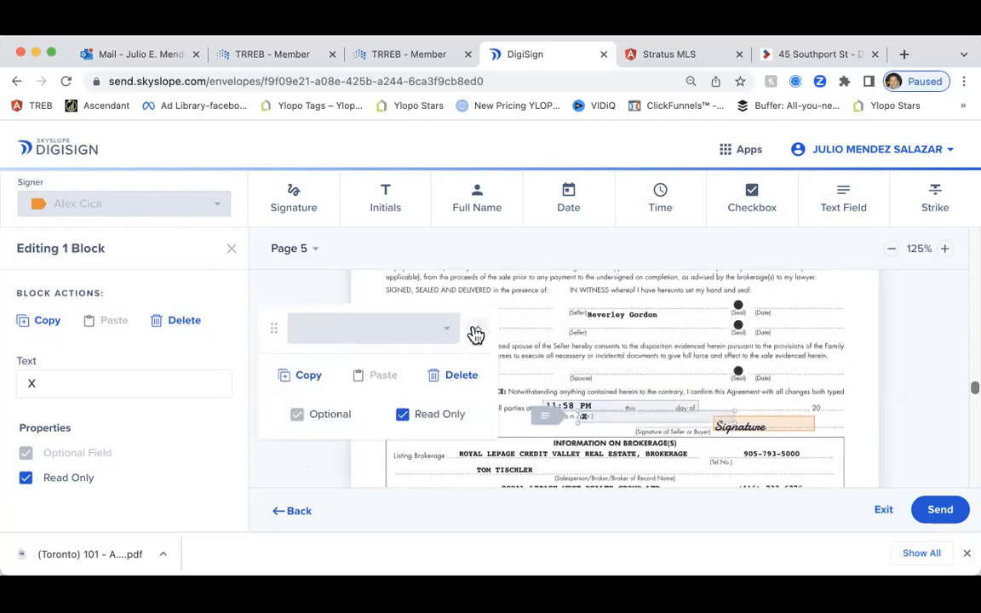
left_click(453, 375)
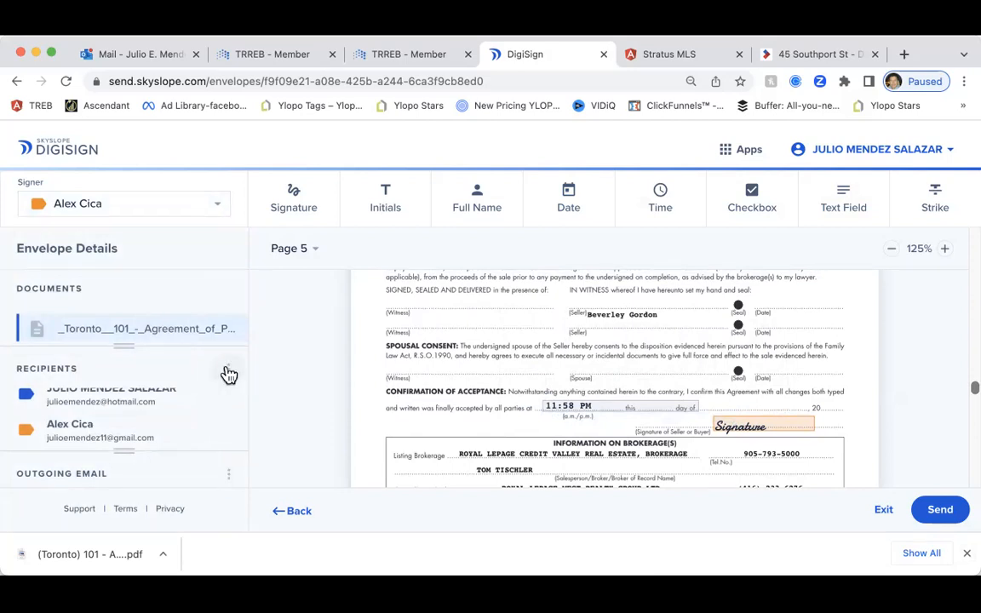
scroll(269, 387, "up", 2)
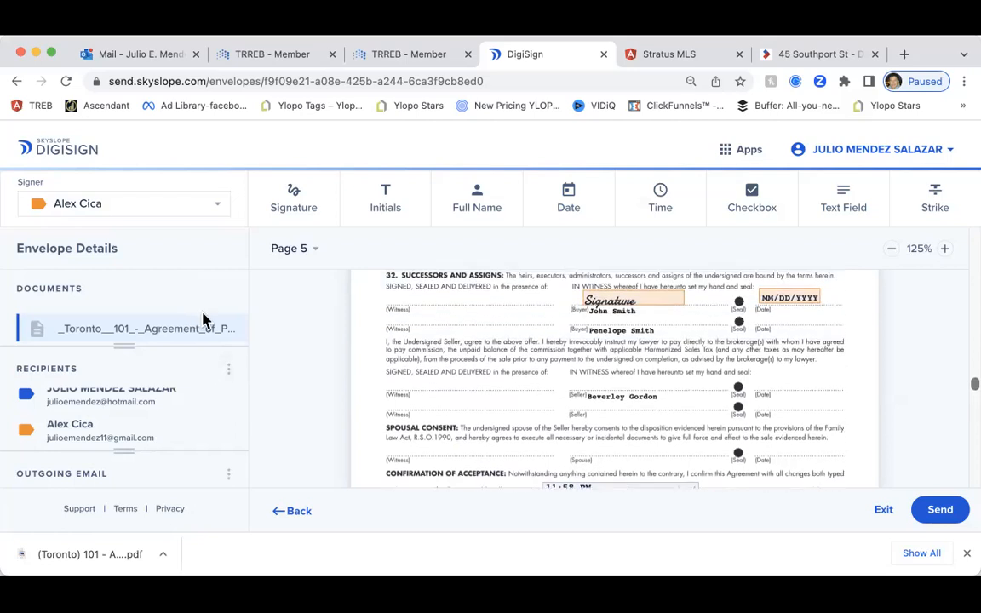
scroll(308, 358, "up", 1)
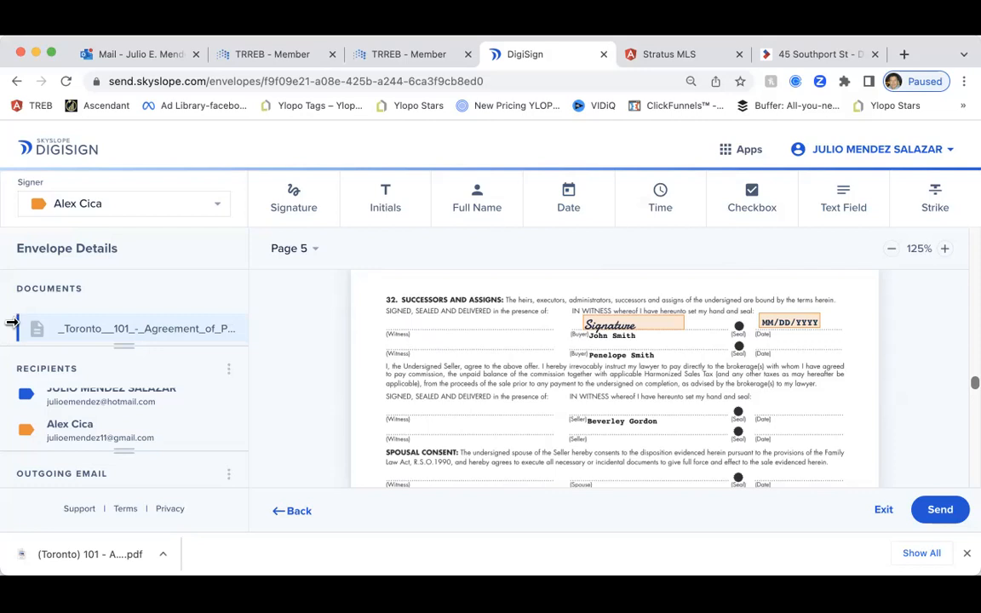
Make the co-operating agent the signer for new fields
scroll(318, 383, "down", 1)
left_click(137, 199)
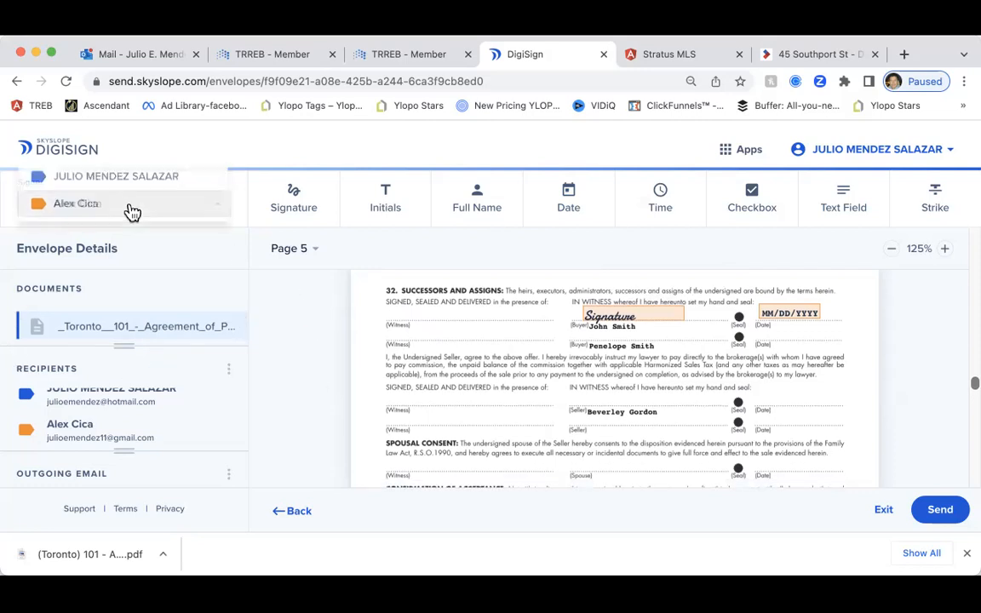
left_click(143, 180)
scroll(420, 337, "down", 5)
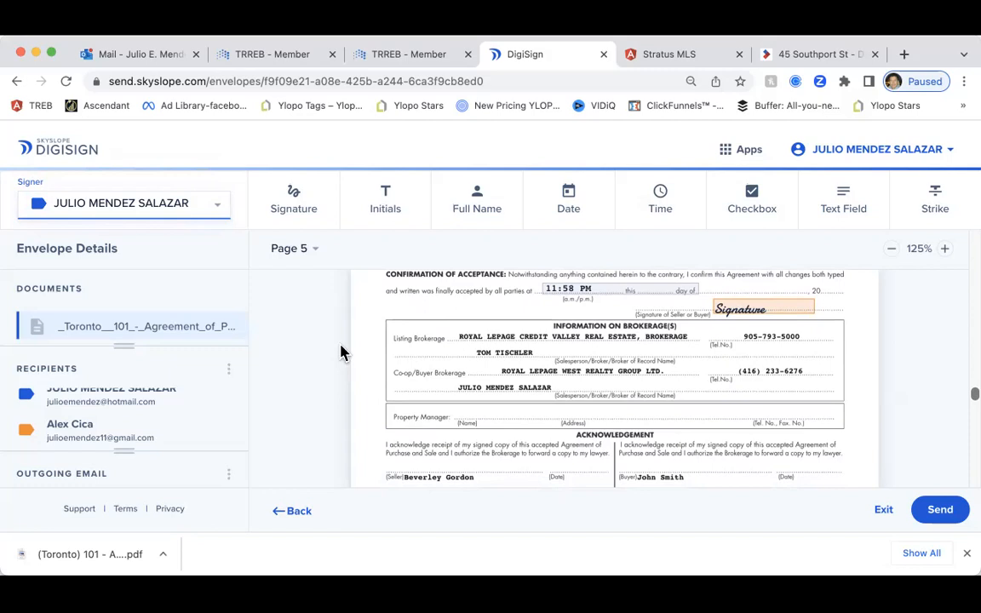
Place a signature field on the page 5 Commission Trust Agreement 'Acknowledged by' line
scroll(341, 352, "down", 2)
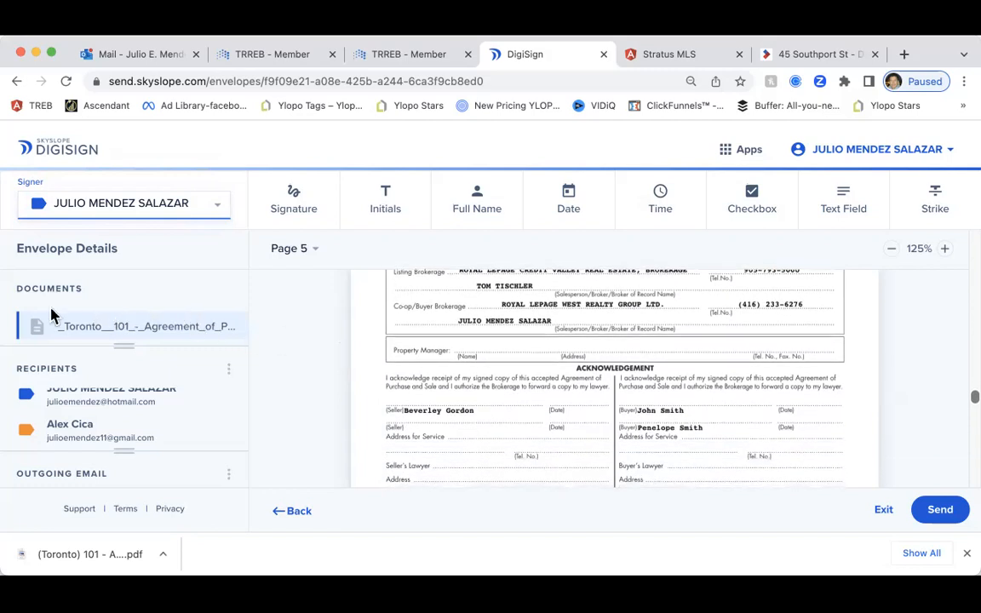
scroll(315, 354, "down", 3)
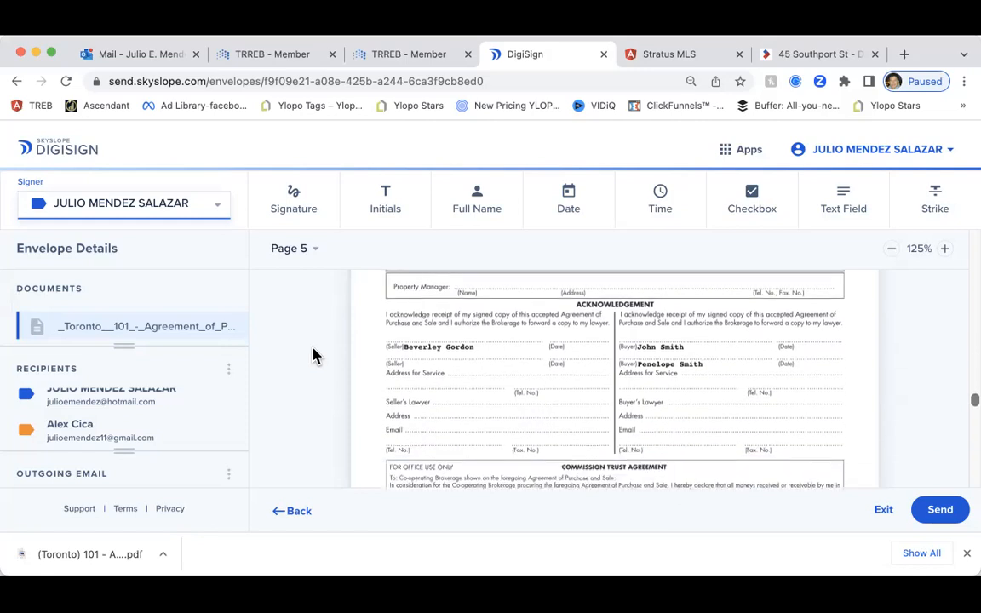
scroll(314, 354, "down", 4)
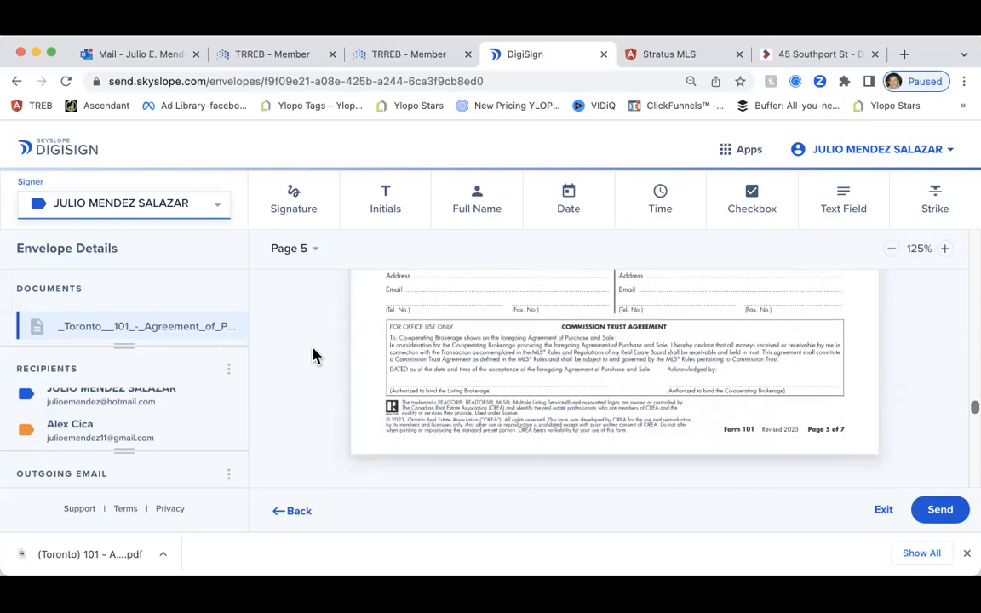
scroll(314, 354, "down", 6)
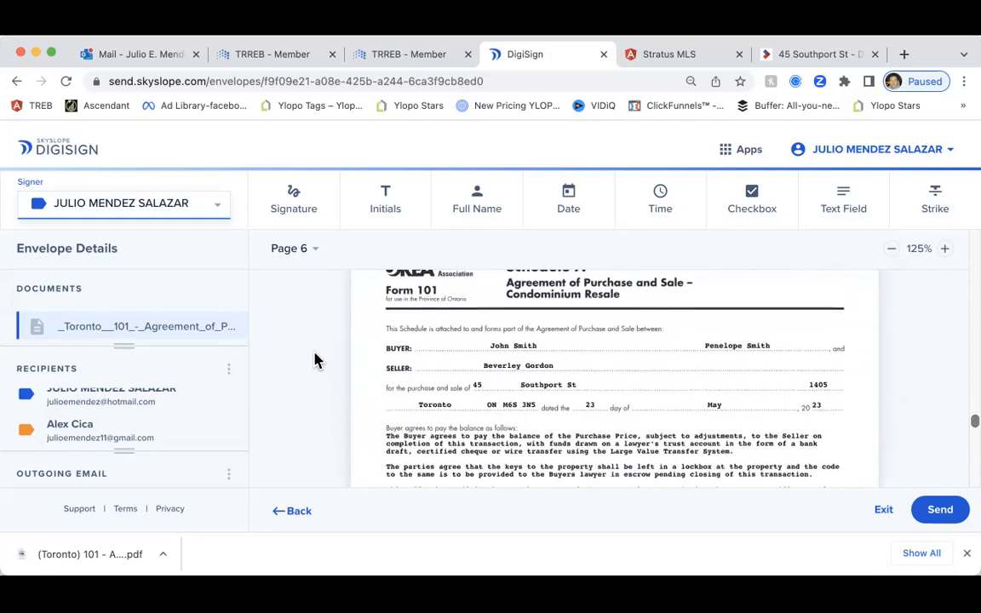
scroll(350, 387, "down", 2)
scroll(350, 388, "up", 8)
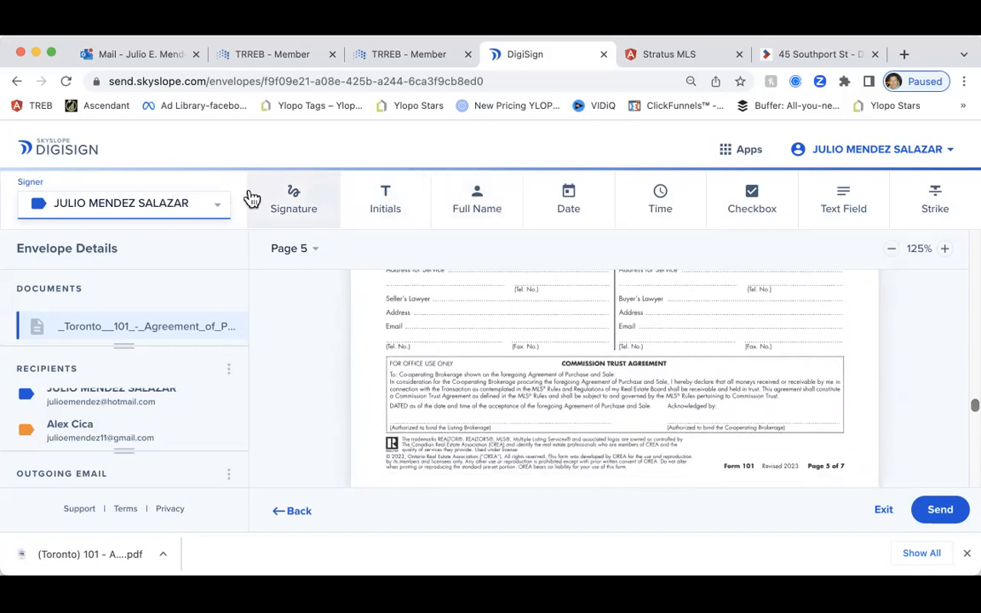
left_click(292, 201)
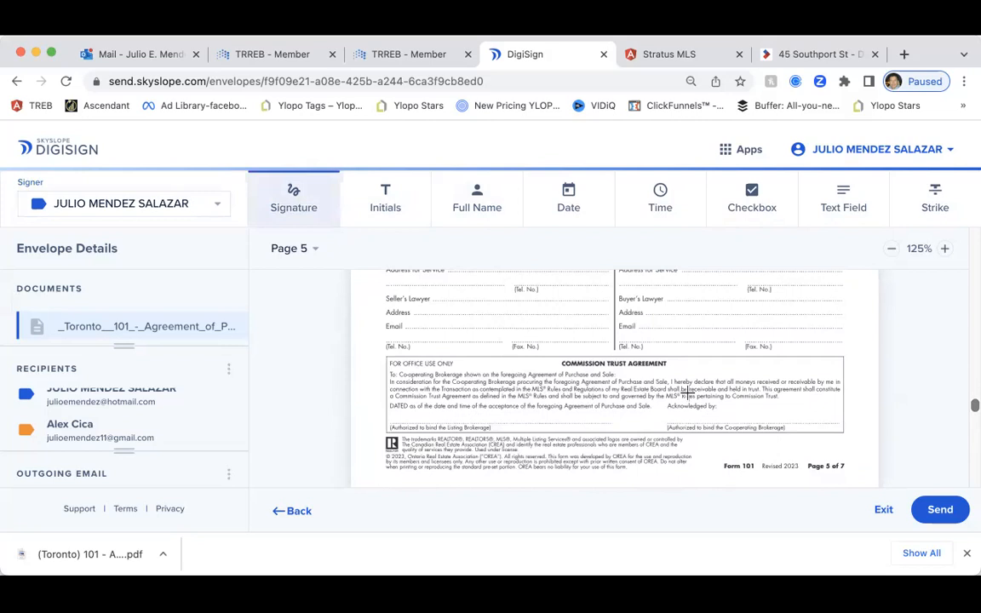
left_click(735, 409)
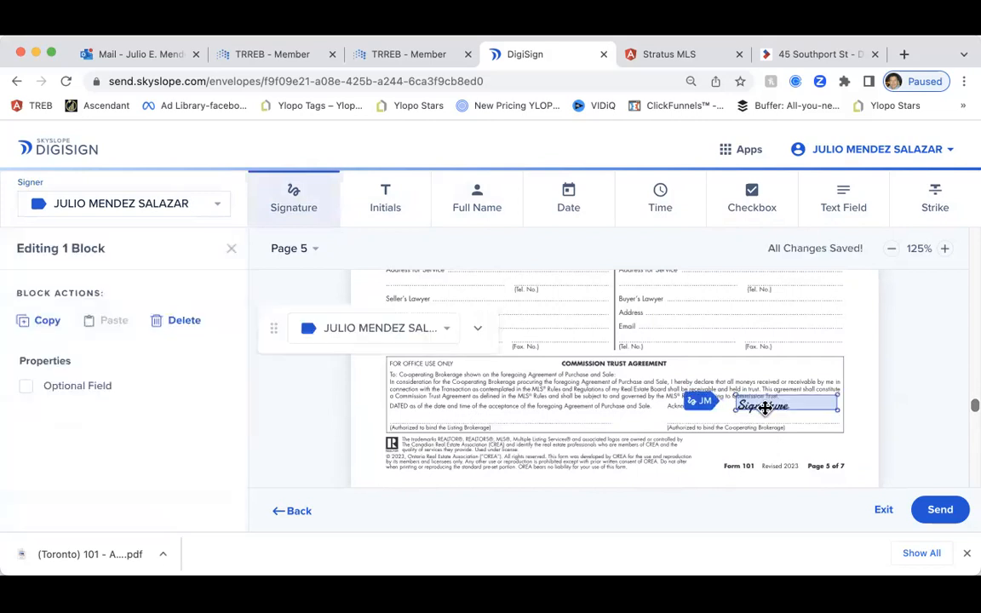
left_click_drag(754, 416, 733, 418)
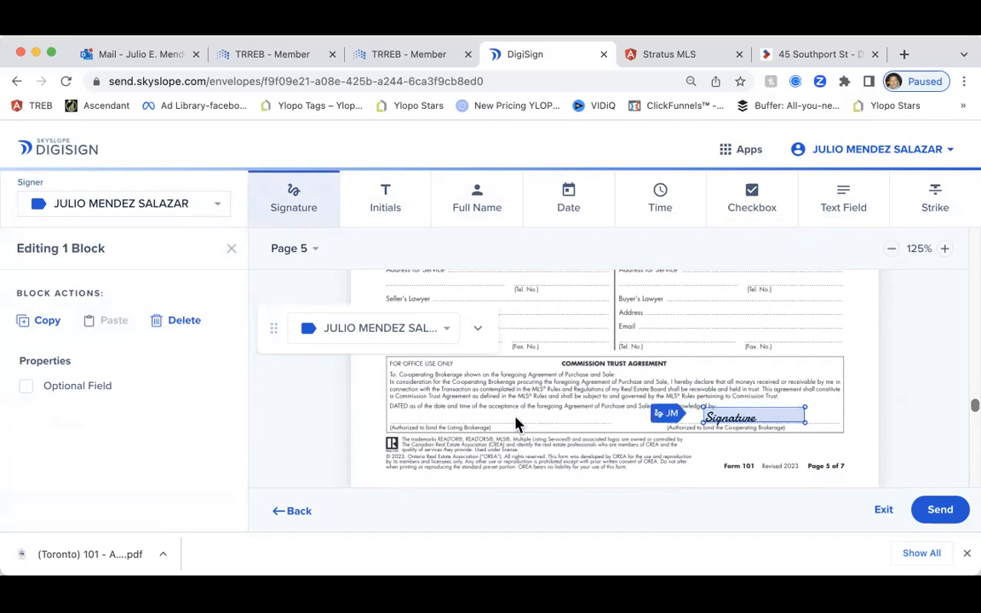
scroll(744, 333, "up", 3)
scroll(744, 335, "down", 3)
scroll(773, 373, "down", 2)
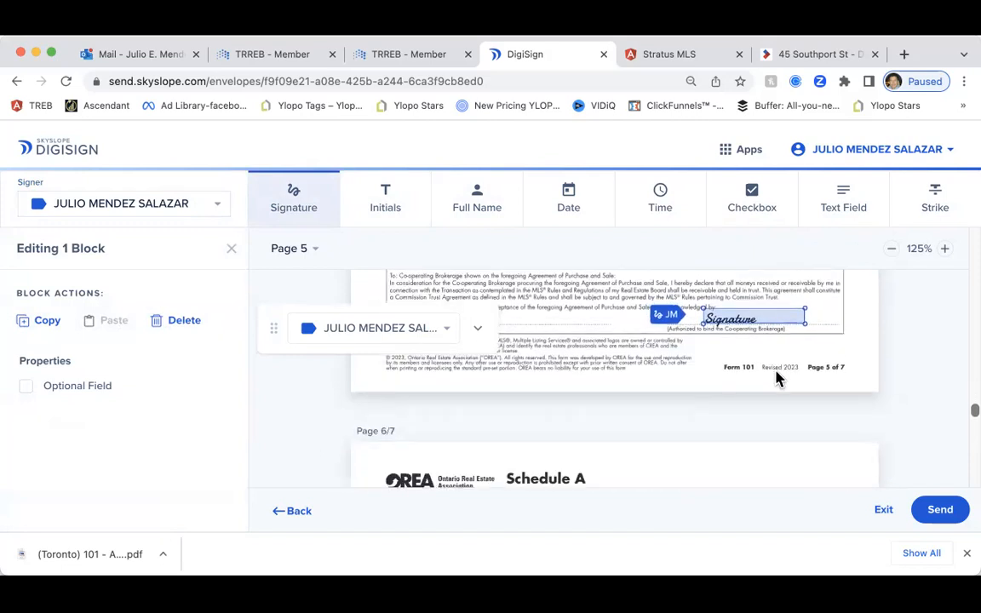
Send the envelope for signatures with the default subject 'You have documents to sign' and message
left_click(947, 517)
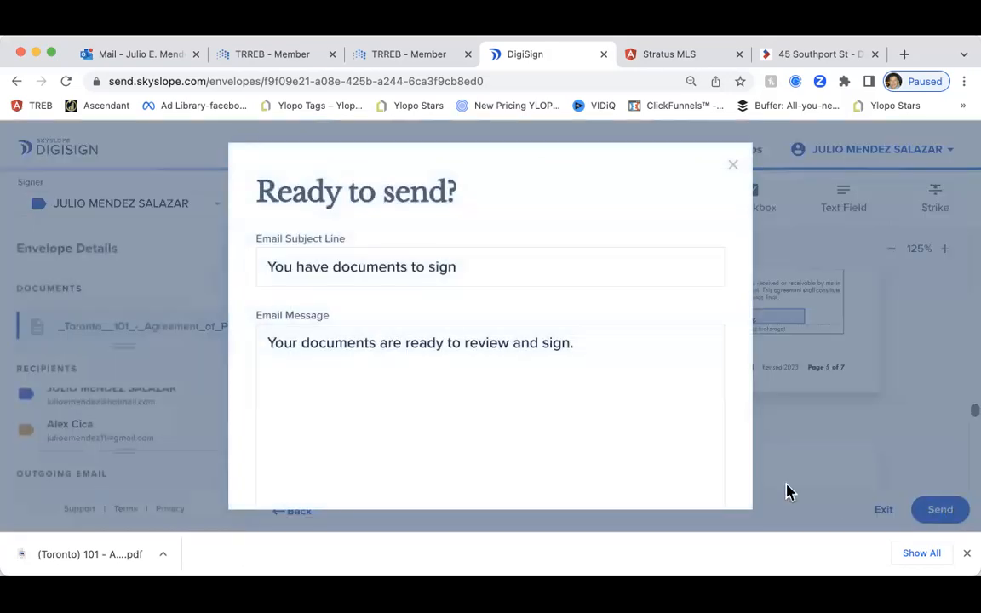
left_click_drag(467, 276, 258, 265)
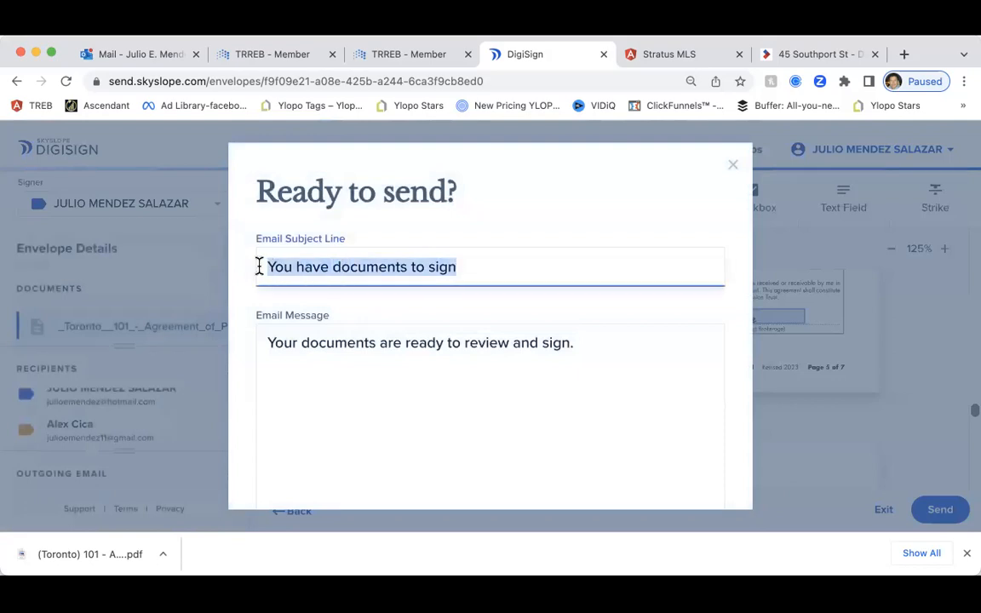
scroll(503, 375, "down", 2)
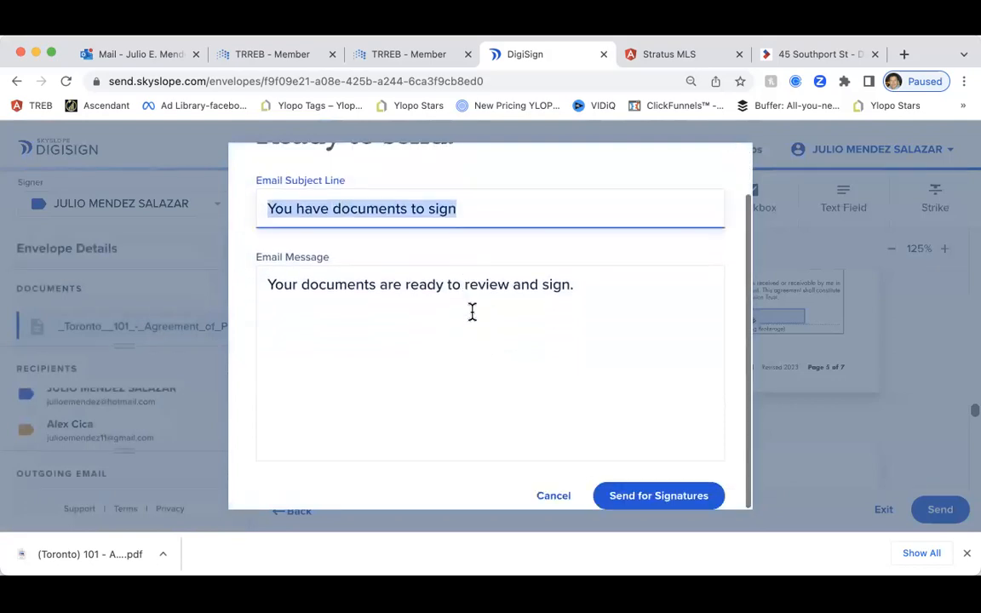
left_click(659, 500)
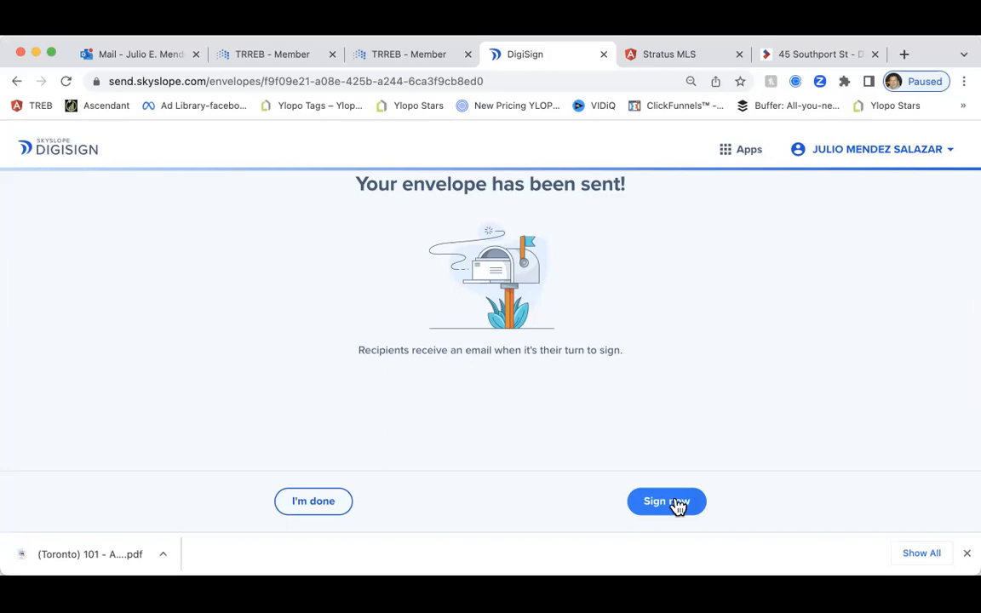
left_click(676, 503)
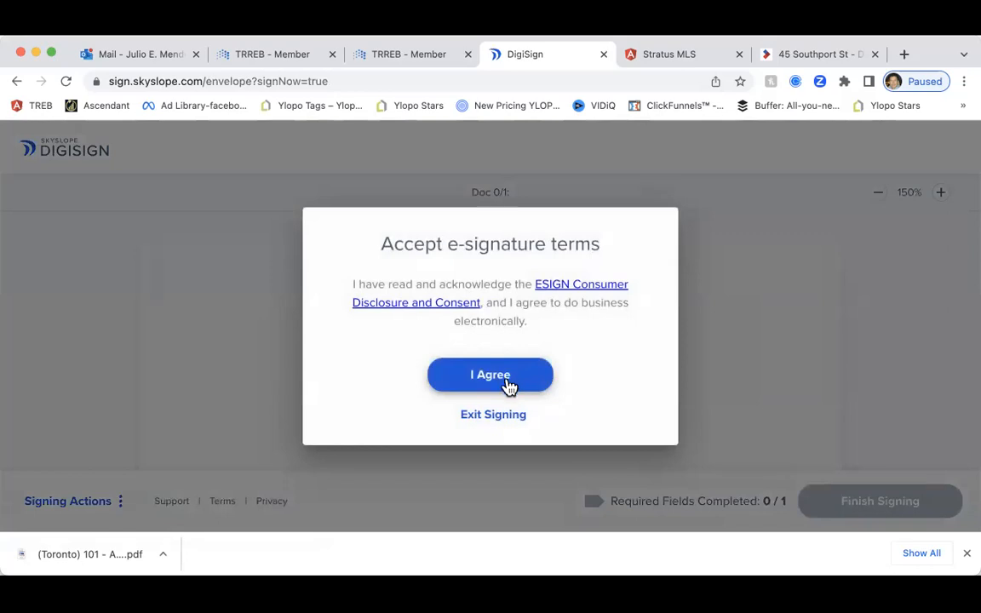
left_click(518, 387)
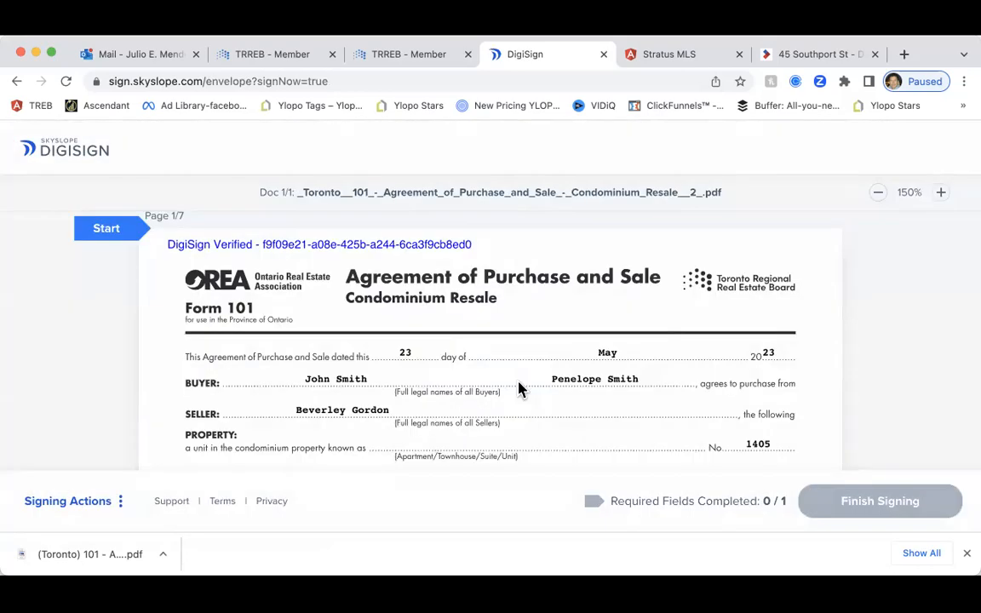
left_click(115, 233)
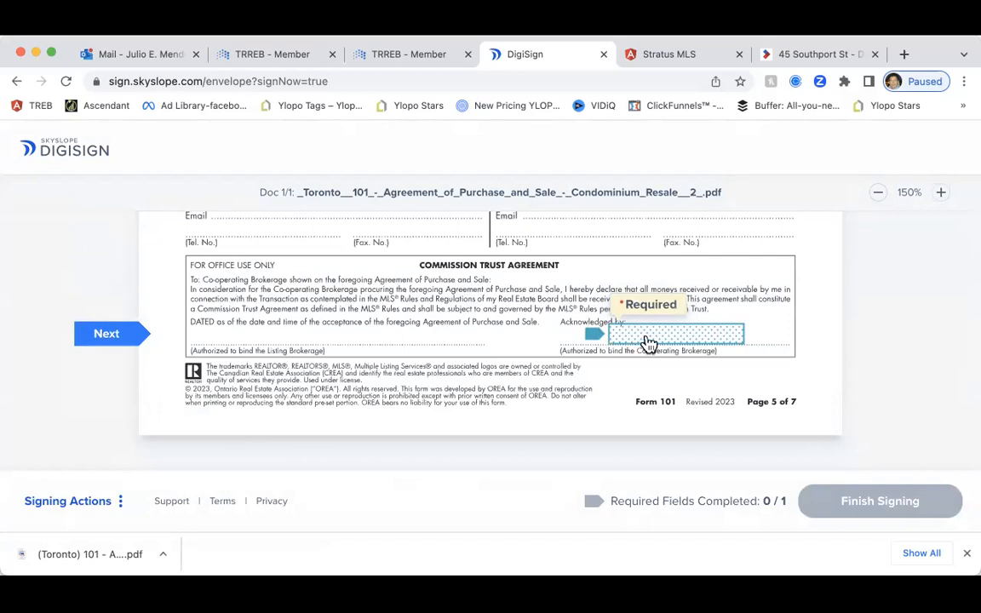
left_click(647, 342)
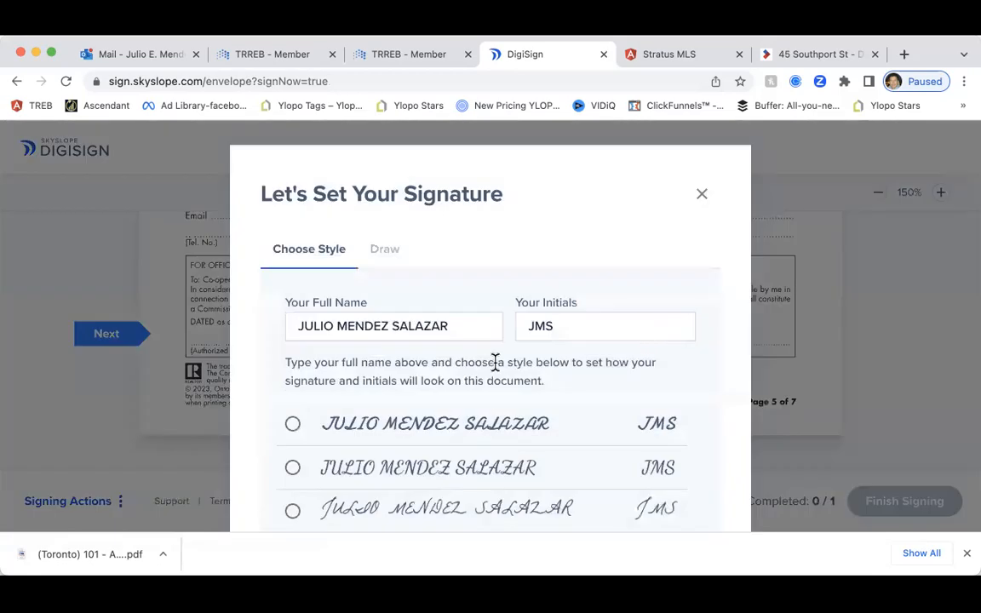
scroll(494, 362, "down", 1)
scroll(494, 366, "down", 2)
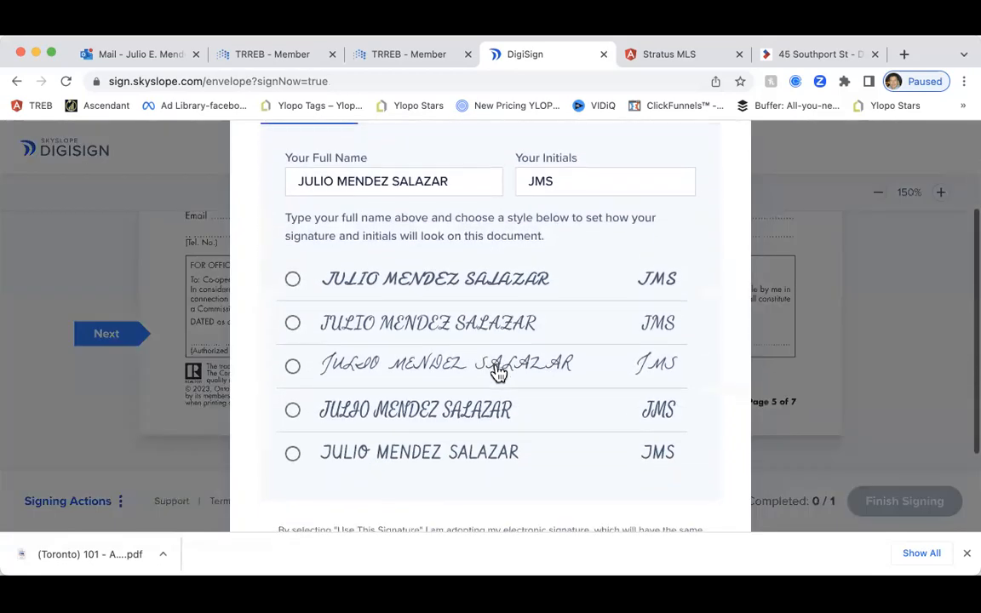
scroll(435, 340, "up", 3)
scroll(376, 349, "down", 2)
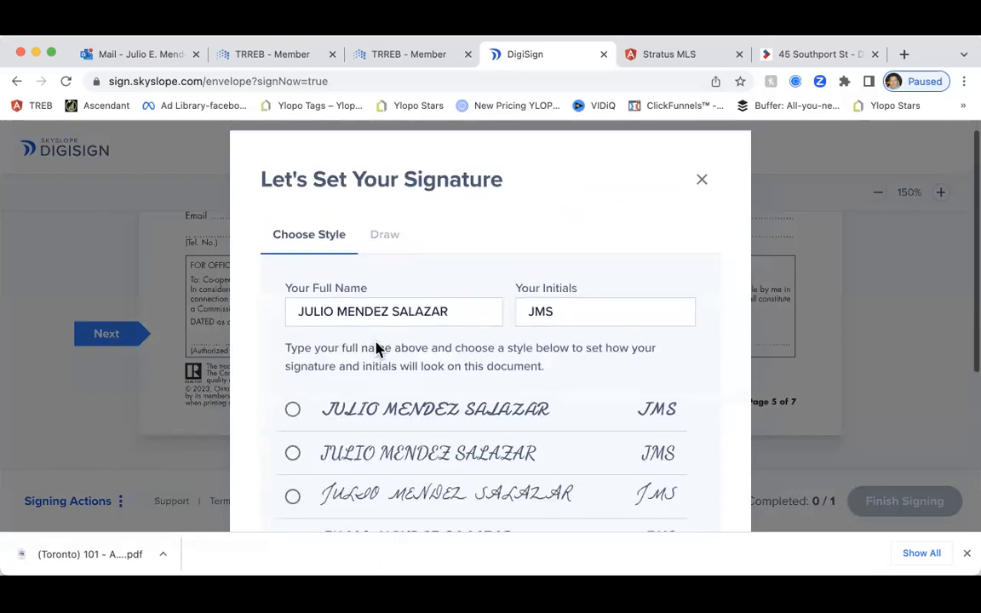
scroll(409, 256, "up", 3)
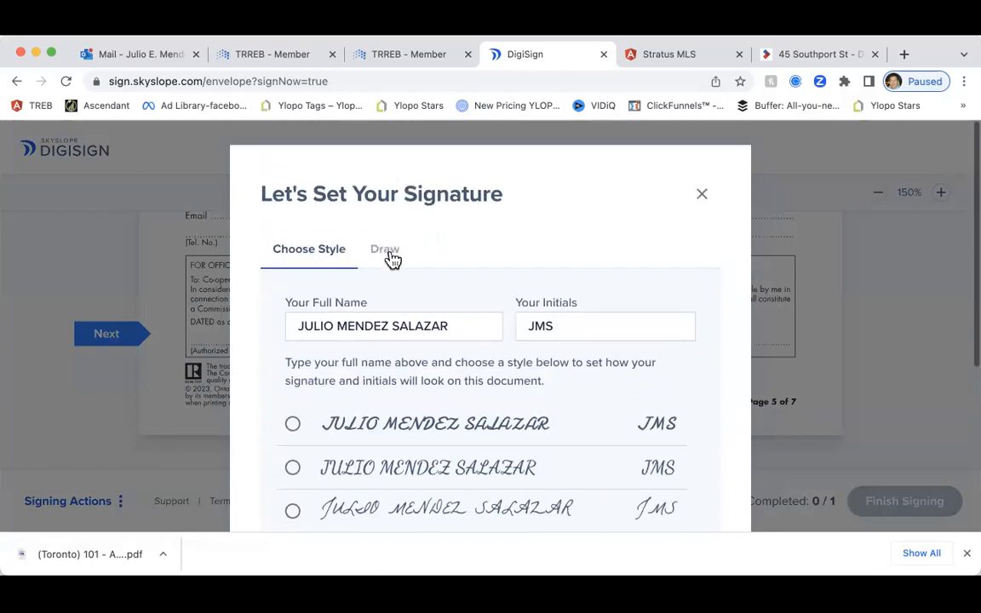
left_click(387, 250)
mouse_move(339, 353)
left_mouse_down()
mouse_move(416, 376)
mouse_move(513, 373)
left_mouse_up()
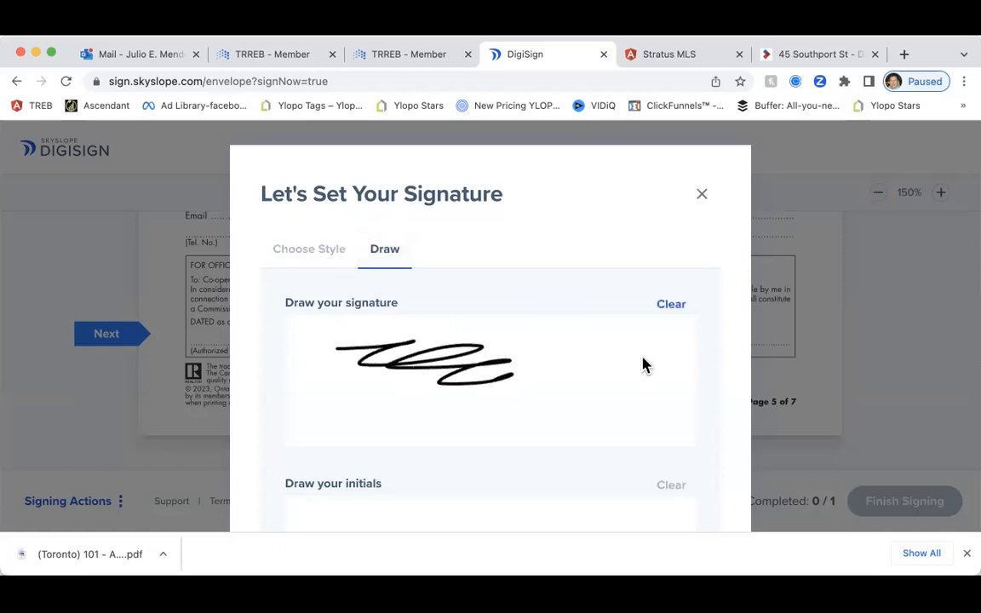
scroll(559, 376, "down", 2)
scroll(313, 422, "down", 2)
left_click_drag(313, 422, 394, 438)
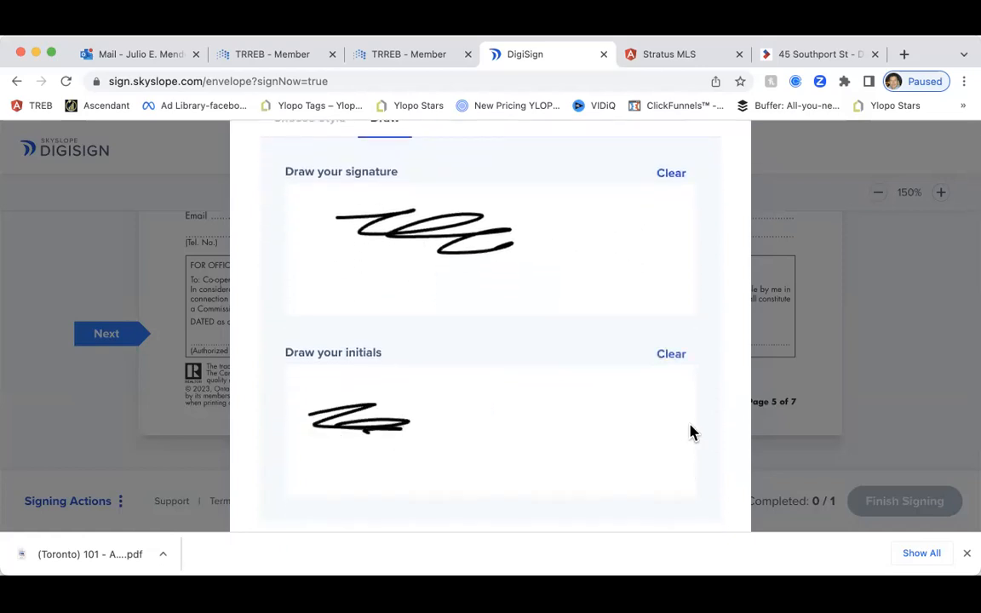
scroll(676, 349, "up", 3)
left_click(300, 212)
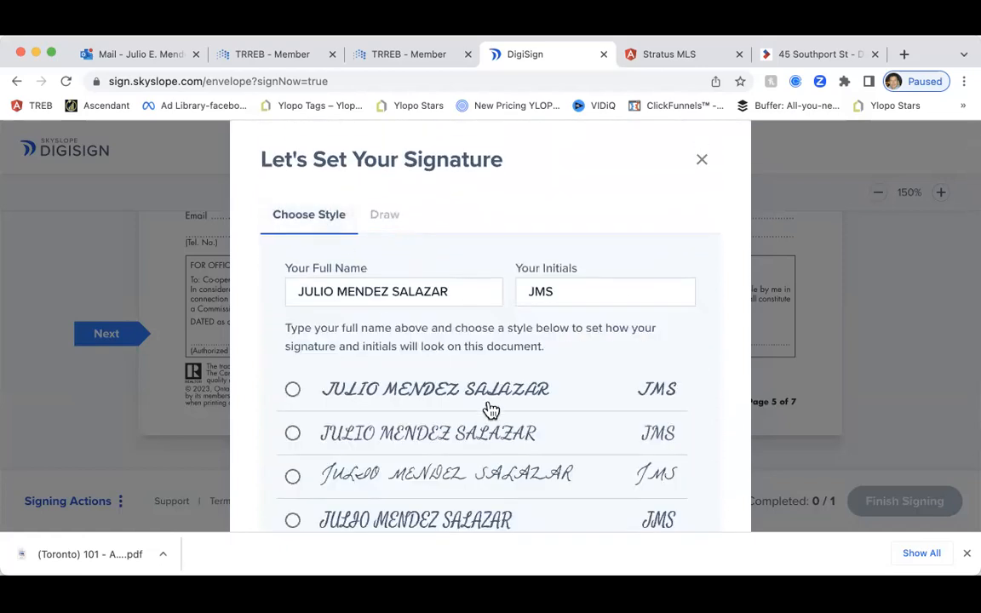
scroll(490, 410, "down", 2)
scroll(490, 410, "up", 2)
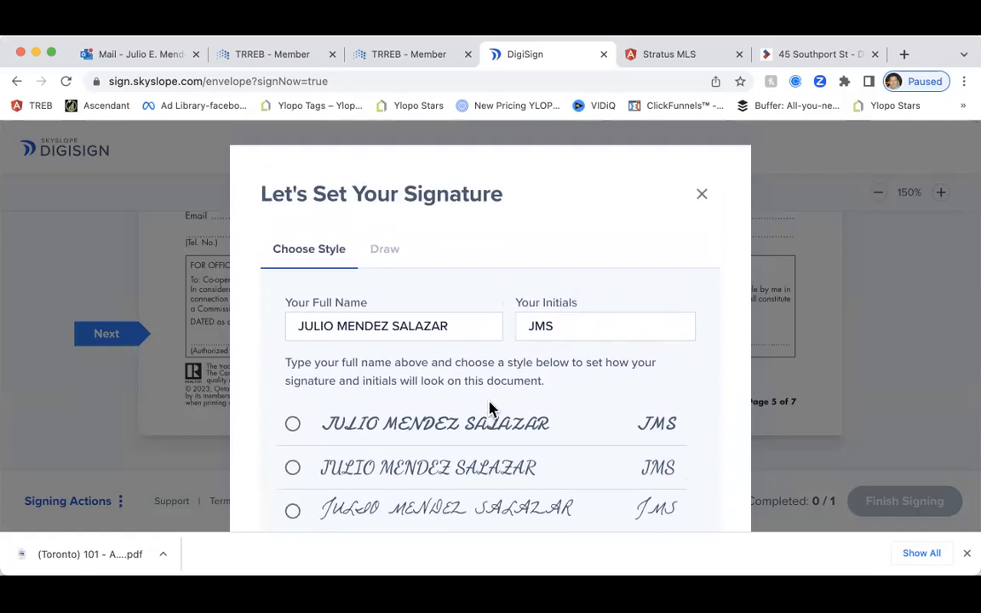
scroll(490, 410, "down", 2)
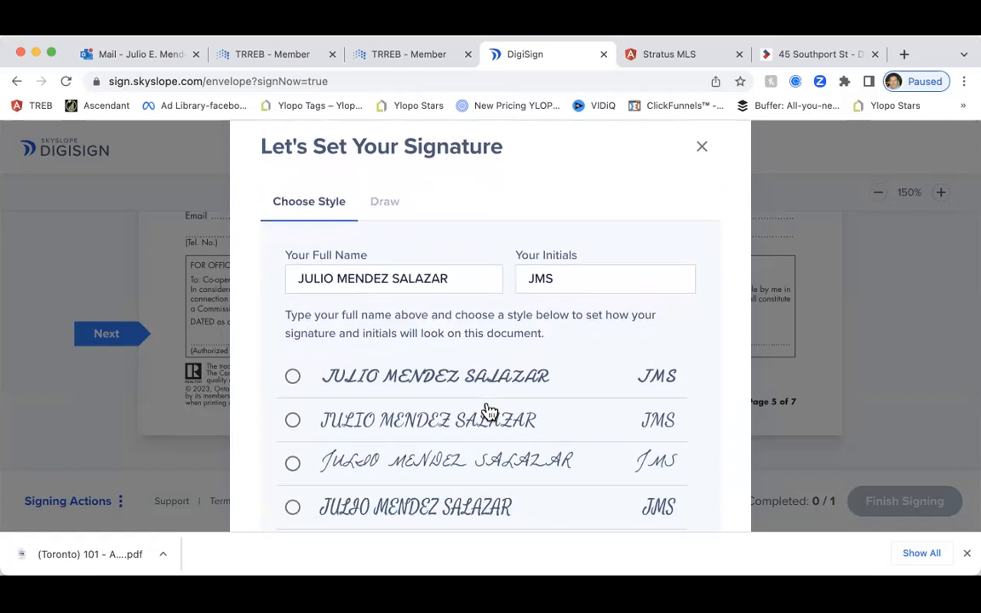
scroll(489, 409, "down", 2)
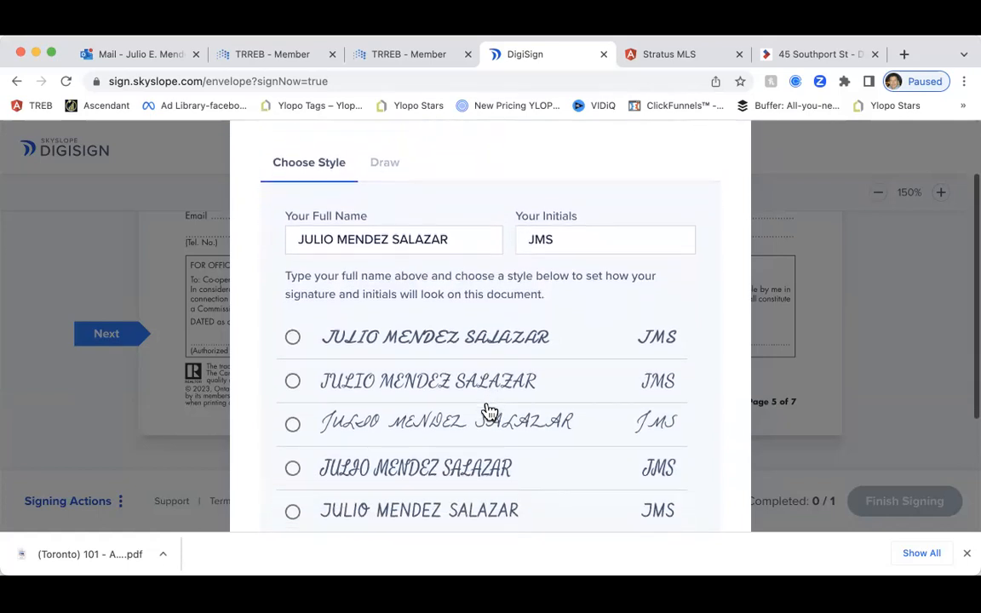
scroll(489, 409, "down", 7)
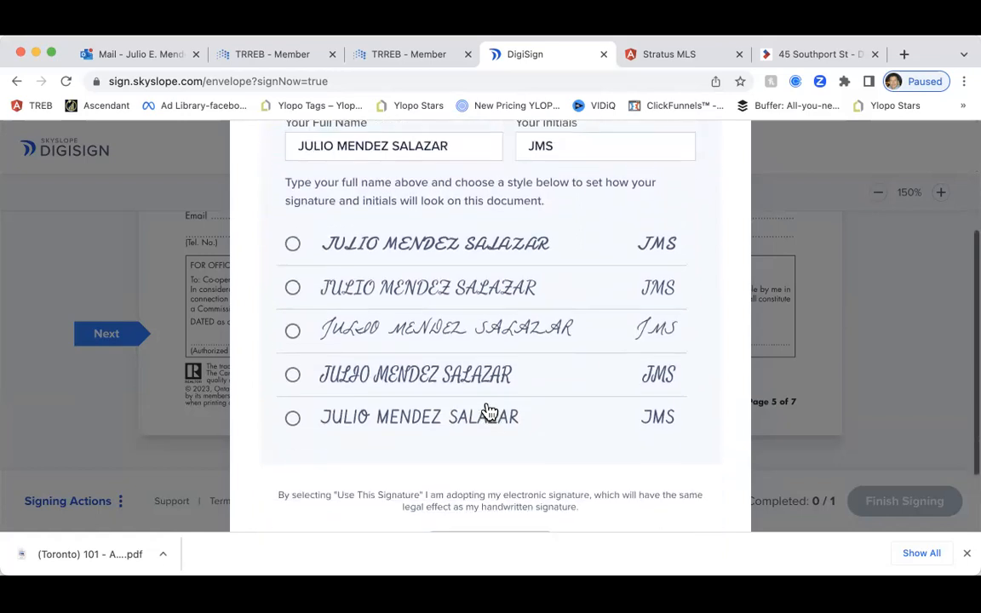
scroll(490, 409, "up", 10)
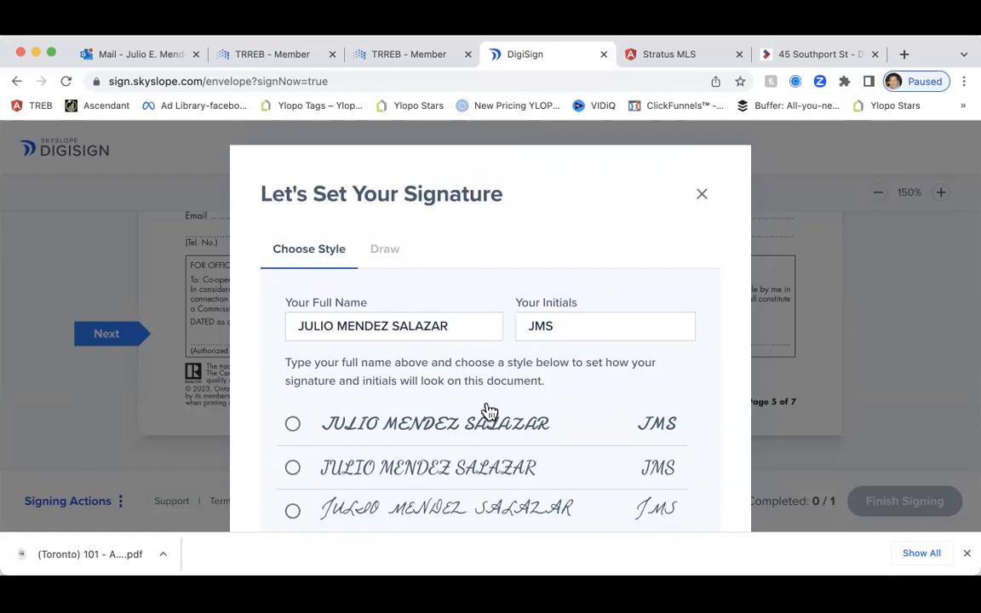
scroll(487, 411, "down", 3)
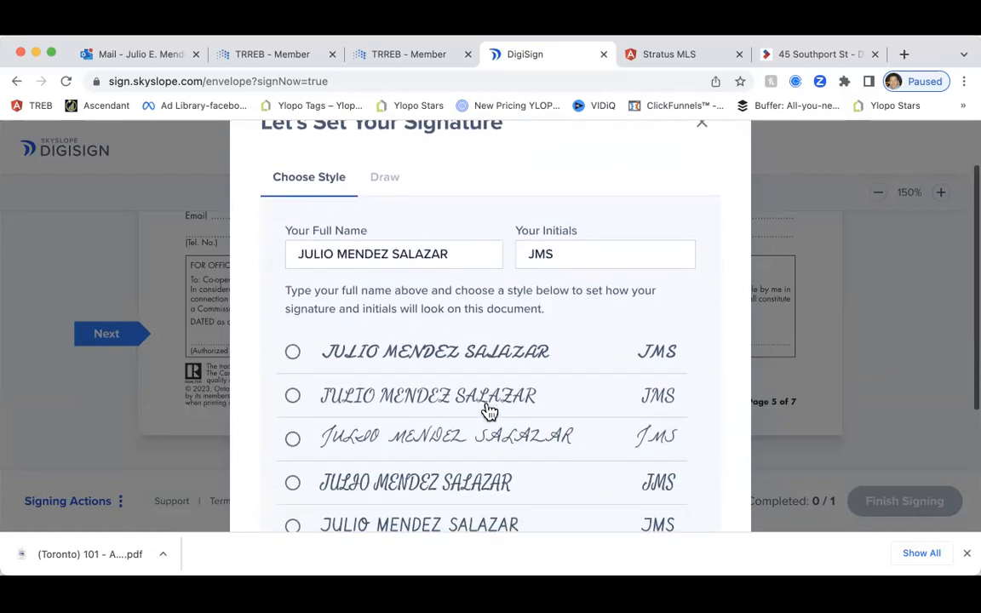
scroll(487, 409, "up", 3)
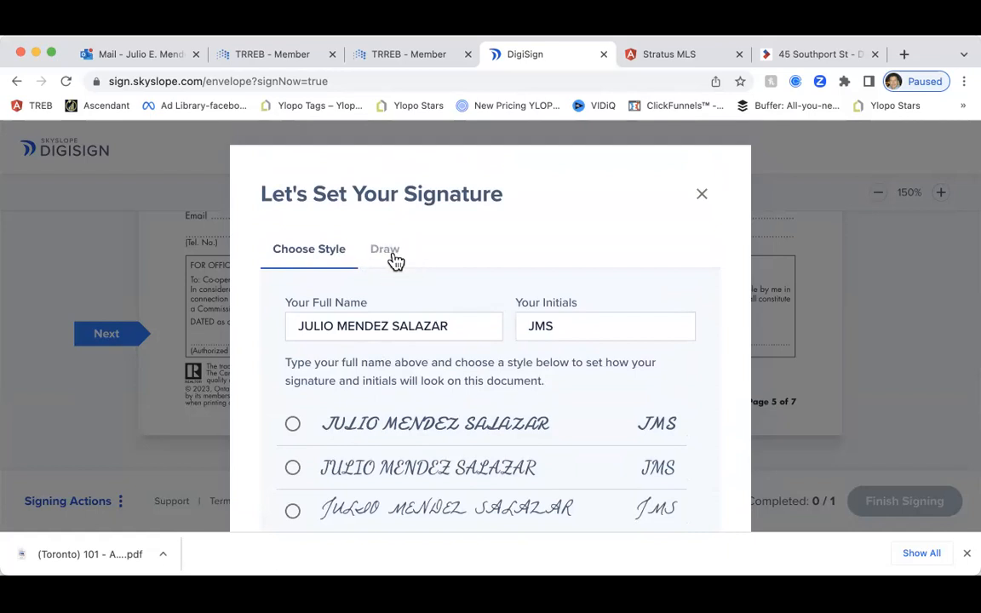
Use the first handwriting style to sign the Commission Trust Agreement acknowledgement line
scroll(387, 286, "down", 1)
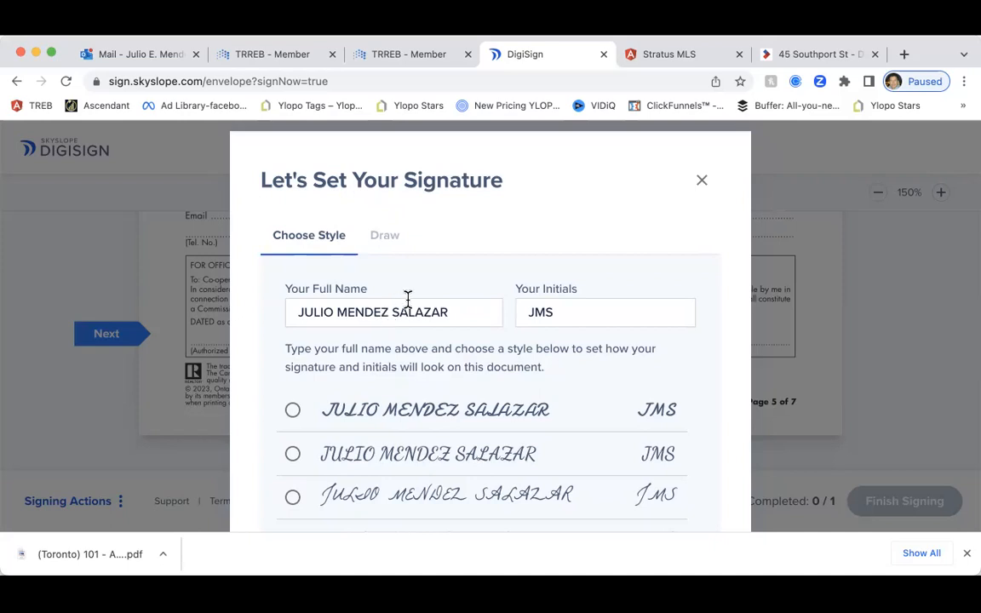
scroll(510, 289, "down", 2)
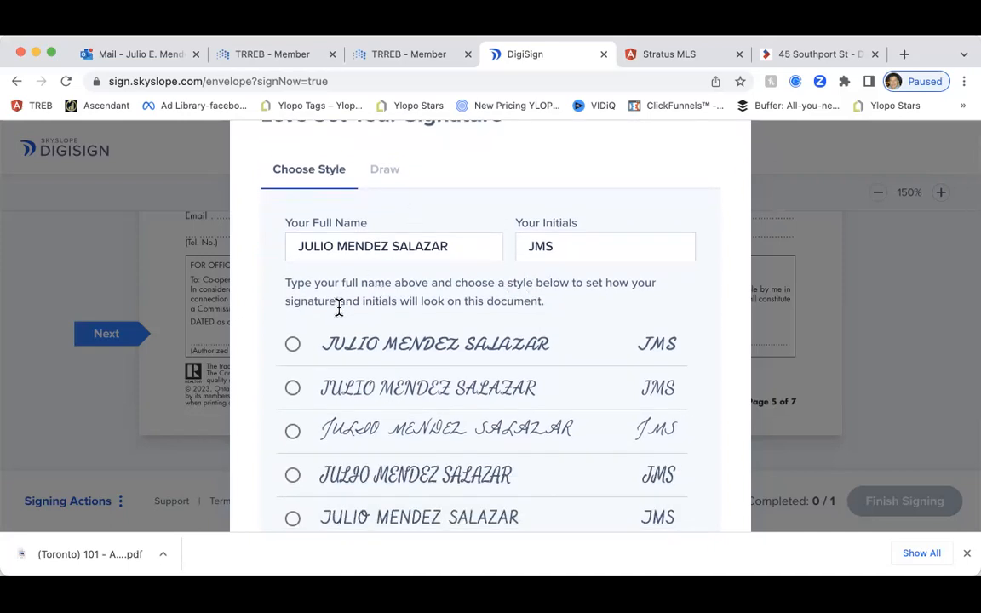
left_click(293, 344)
scroll(643, 302, "down", 3)
scroll(642, 302, "down", 2)
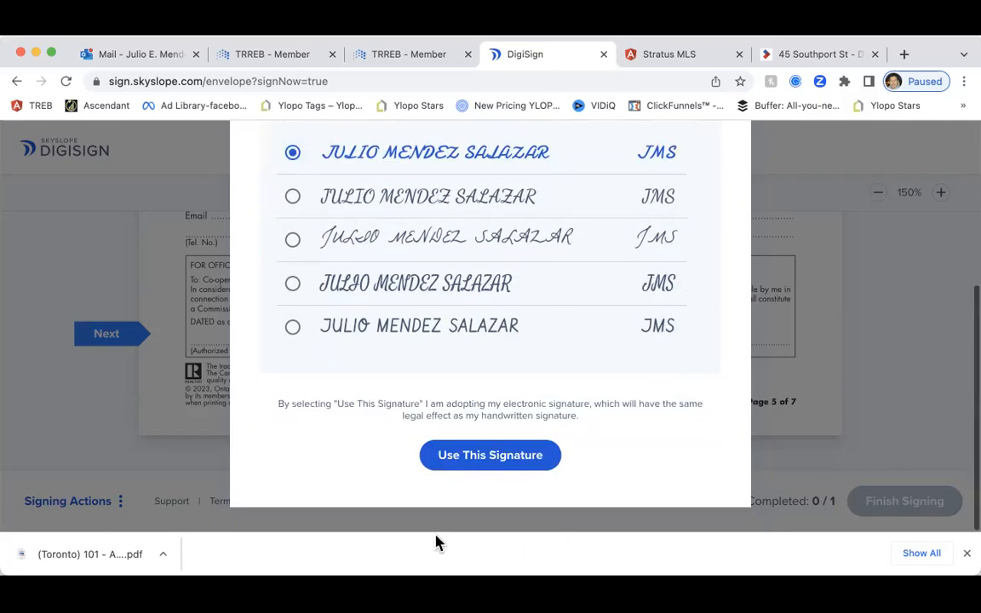
left_click(466, 461)
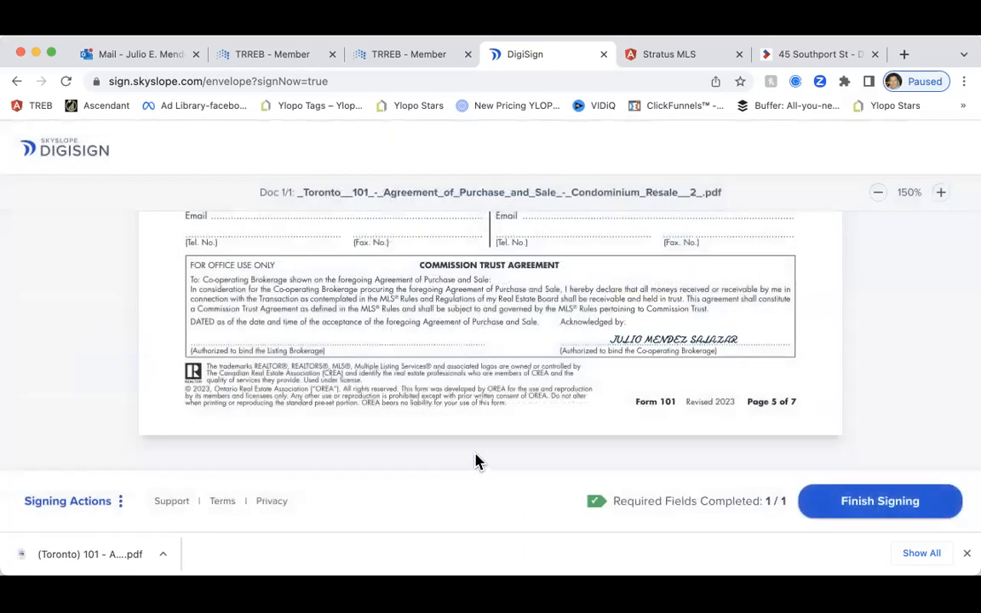
Finish signing the Form 101 agreement and dismiss the signing confirmation
left_click(849, 505)
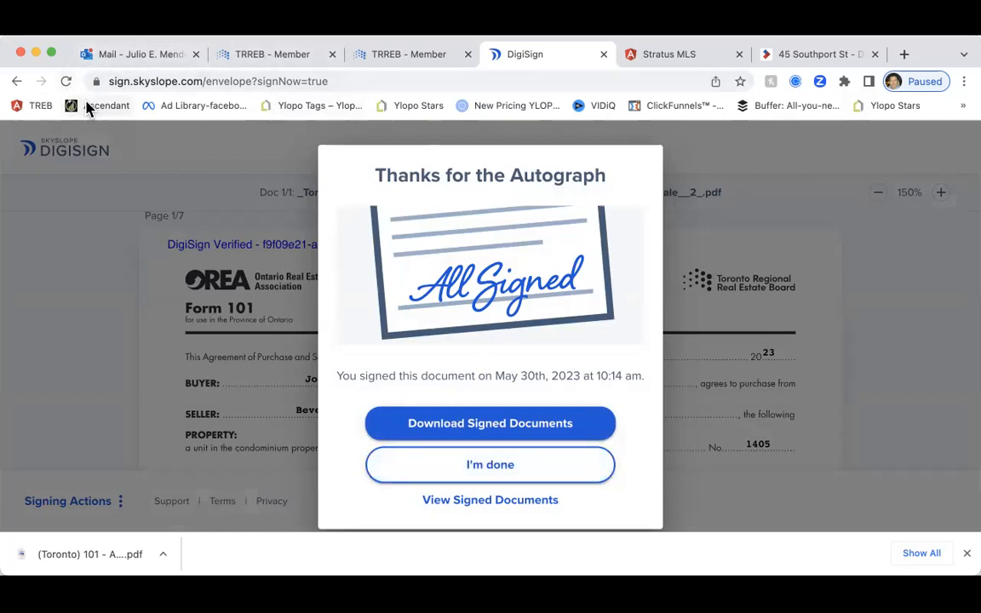
left_click(497, 505)
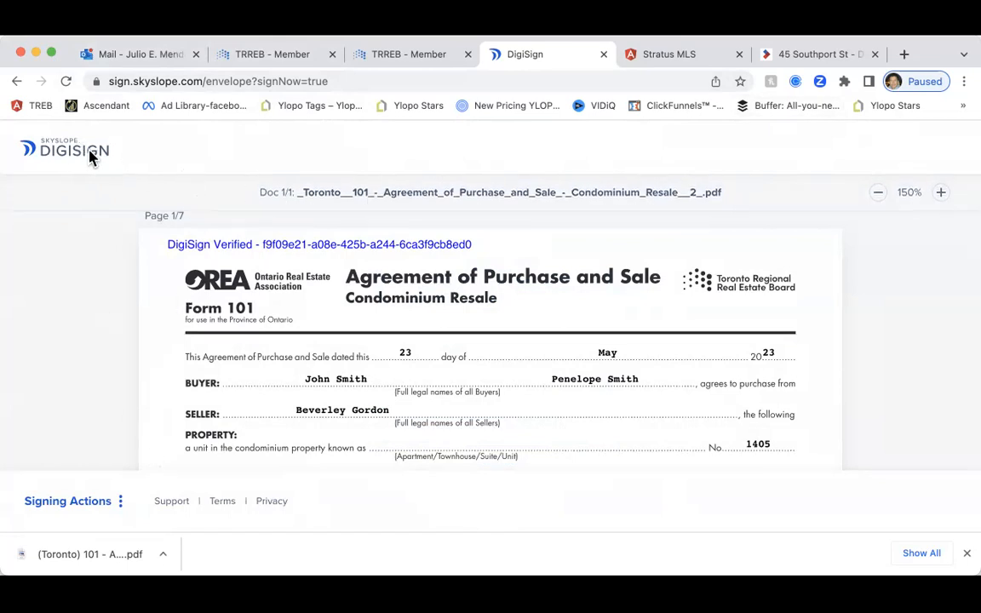
scroll(521, 221, "down", 5)
left_click(120, 501)
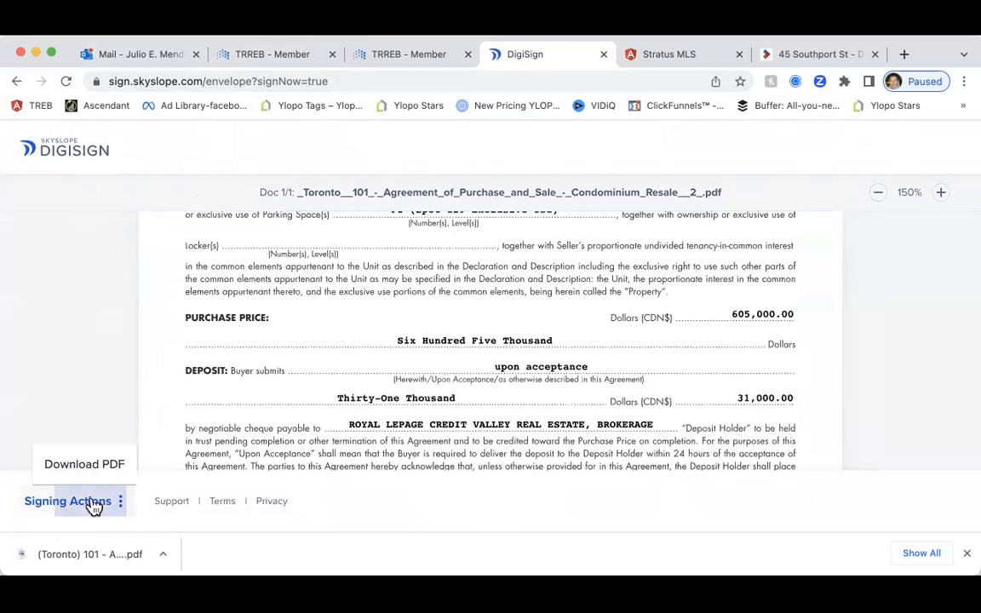
scroll(793, 400, "up", 5)
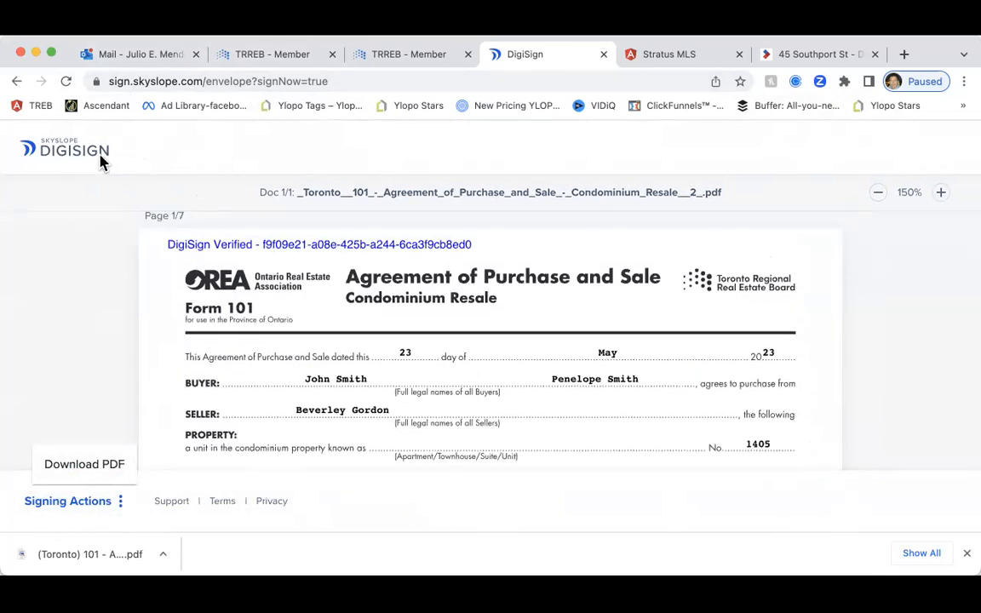
left_click(66, 502)
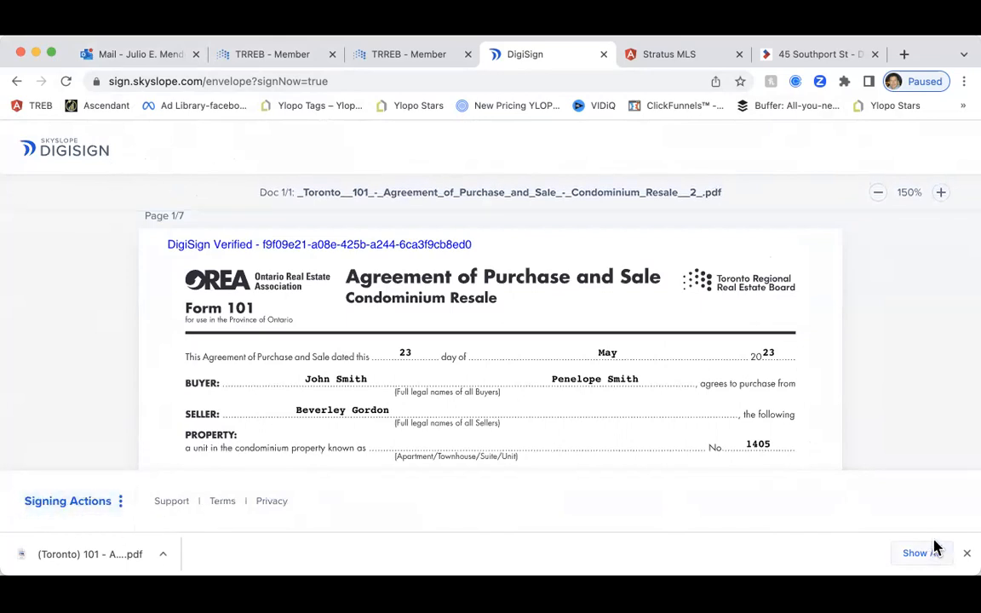
Reload the signed document page and continue to the Envelopes list
left_click(966, 554)
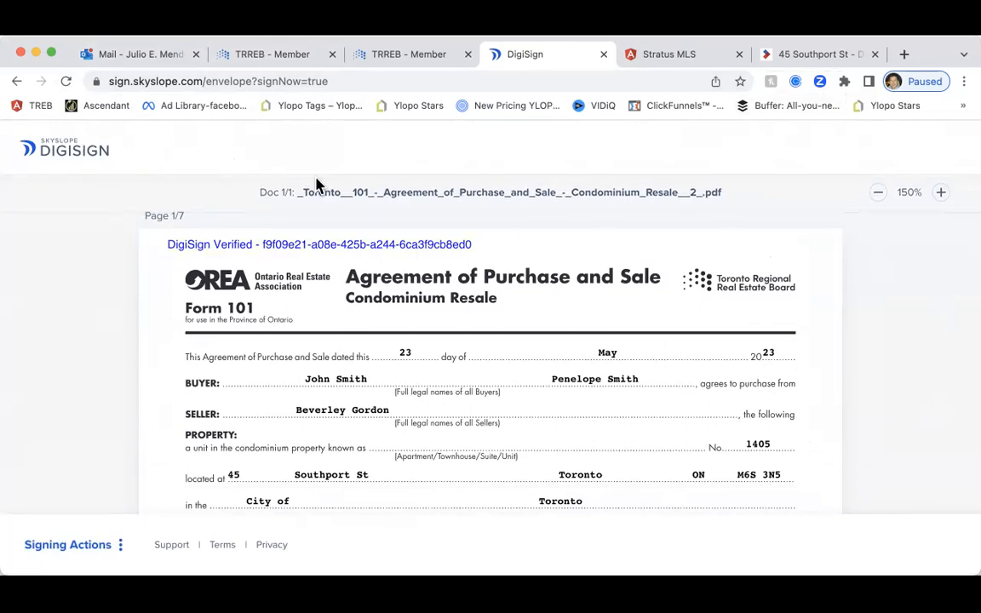
scroll(602, 335, "down", 5)
scroll(602, 338, "down", 10)
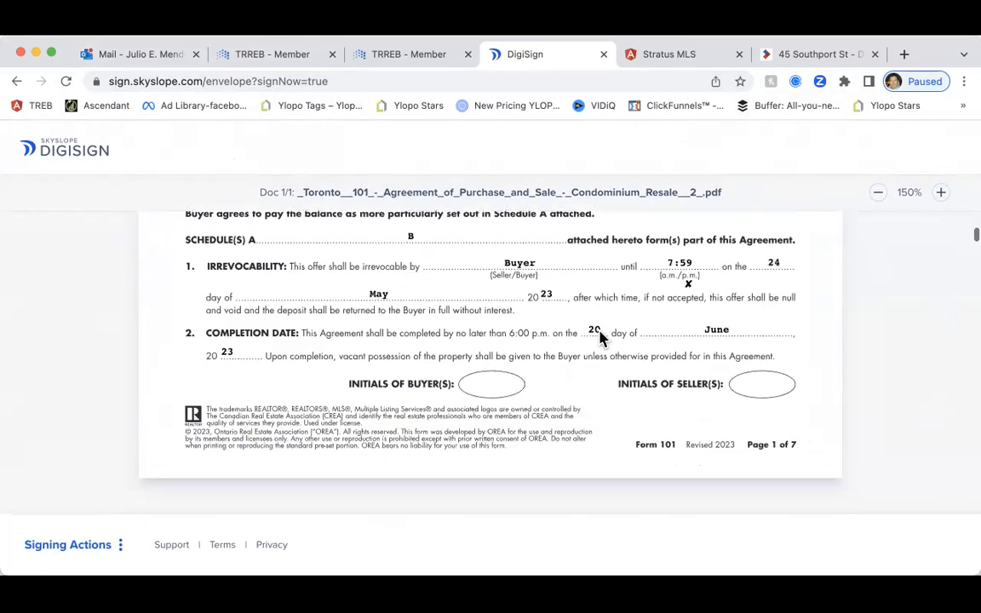
left_click(67, 83)
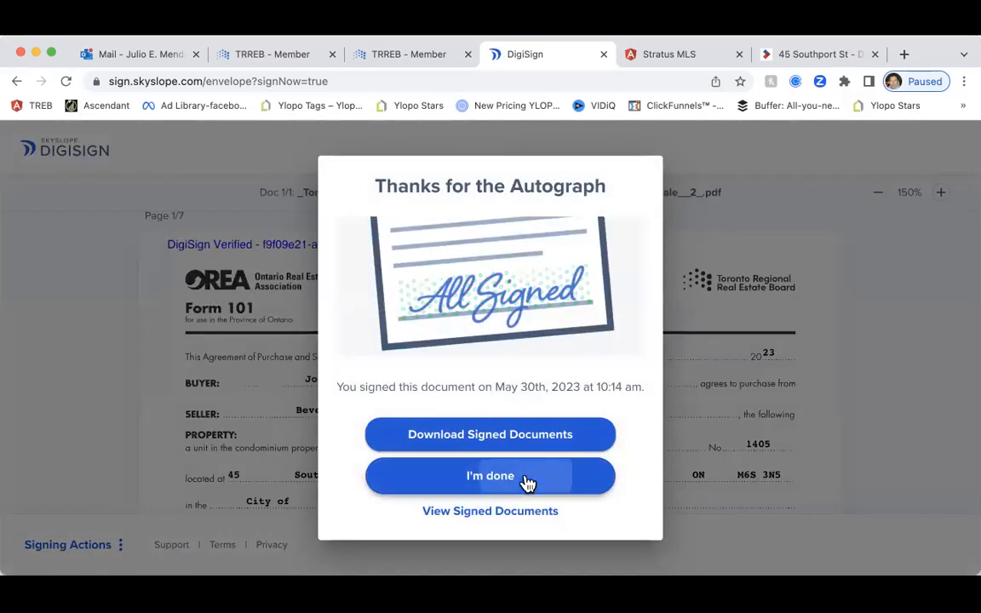
left_click(523, 485)
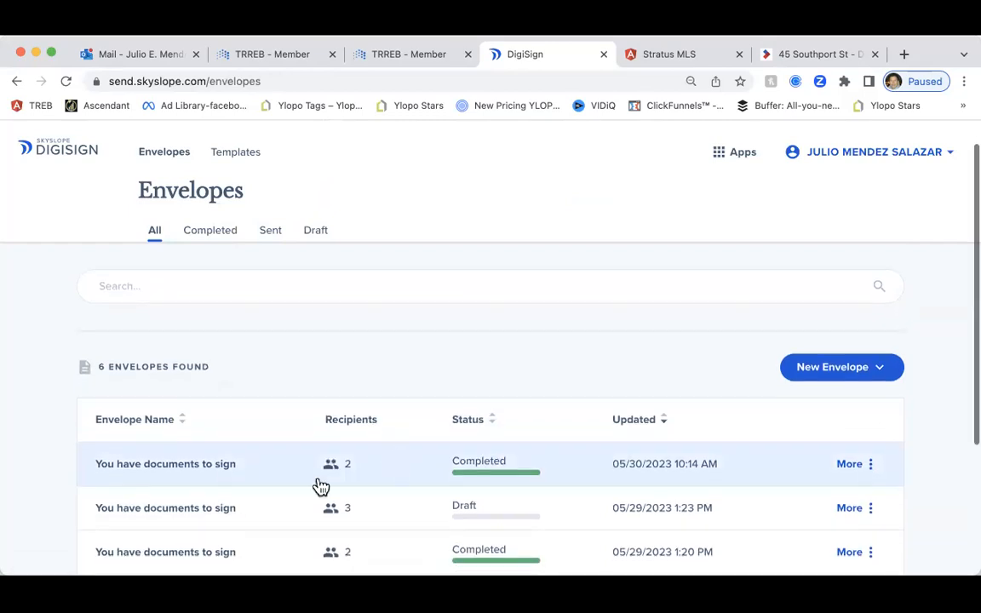
left_click(177, 469)
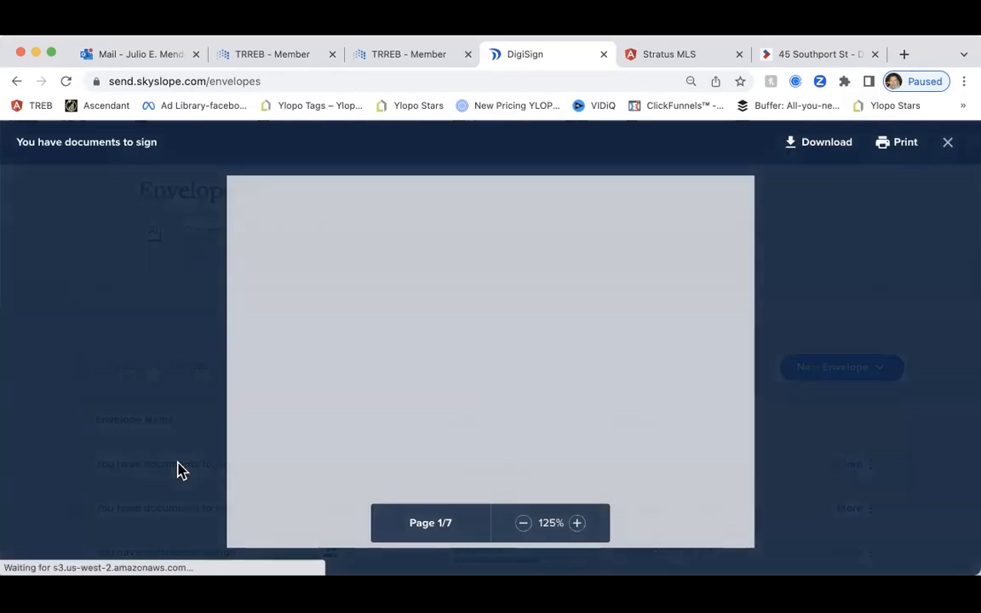
scroll(528, 405, "down", 10)
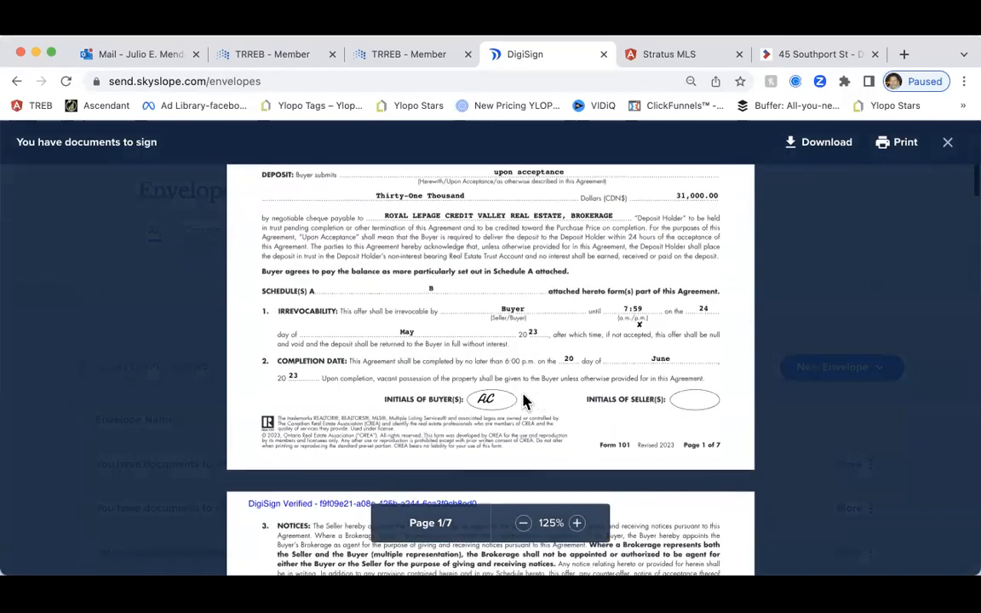
scroll(515, 400, "down", 10)
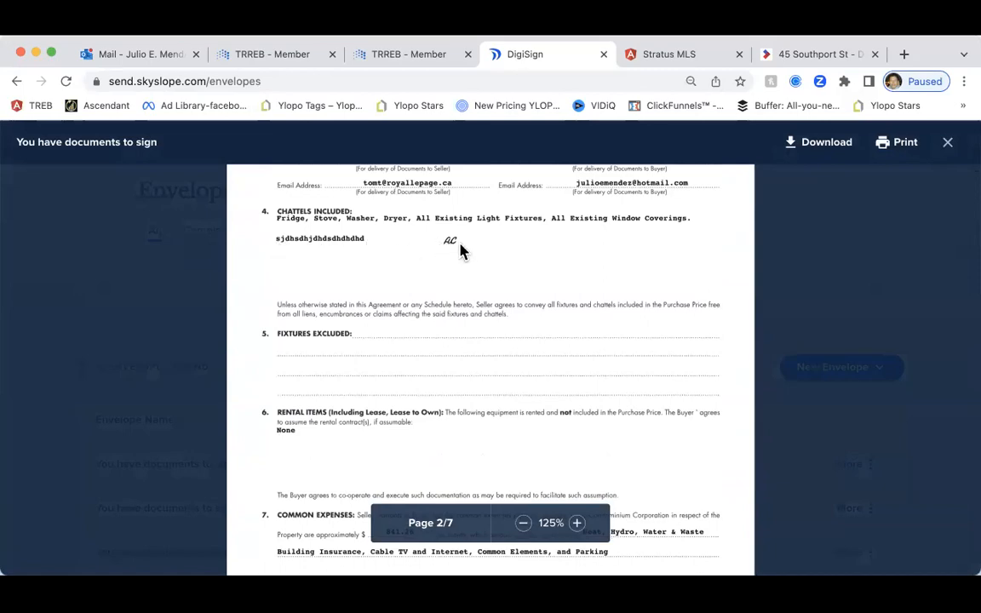
scroll(460, 252, "down", 8)
scroll(457, 258, "down", 20)
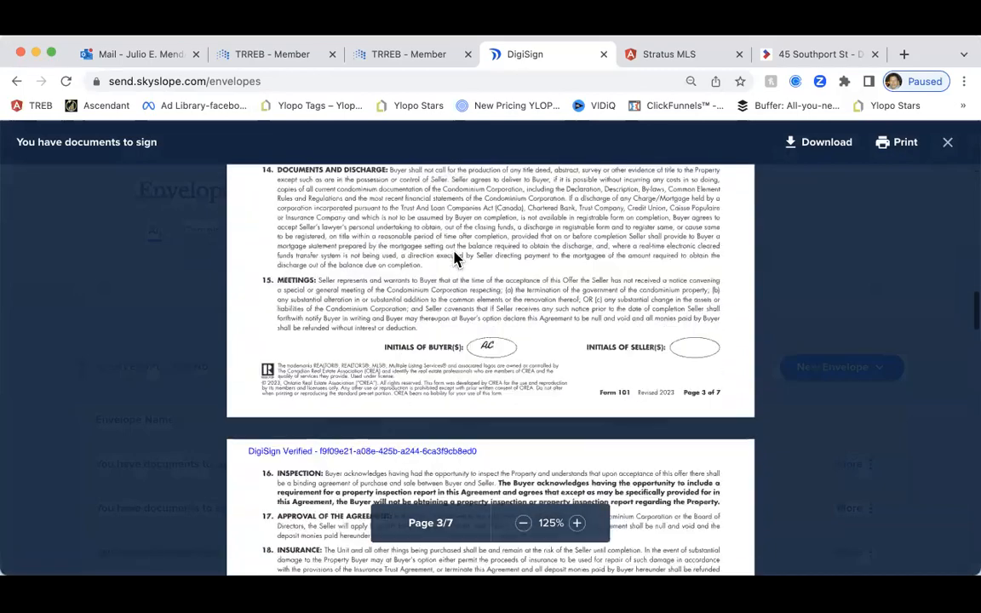
scroll(455, 258, "down", 8)
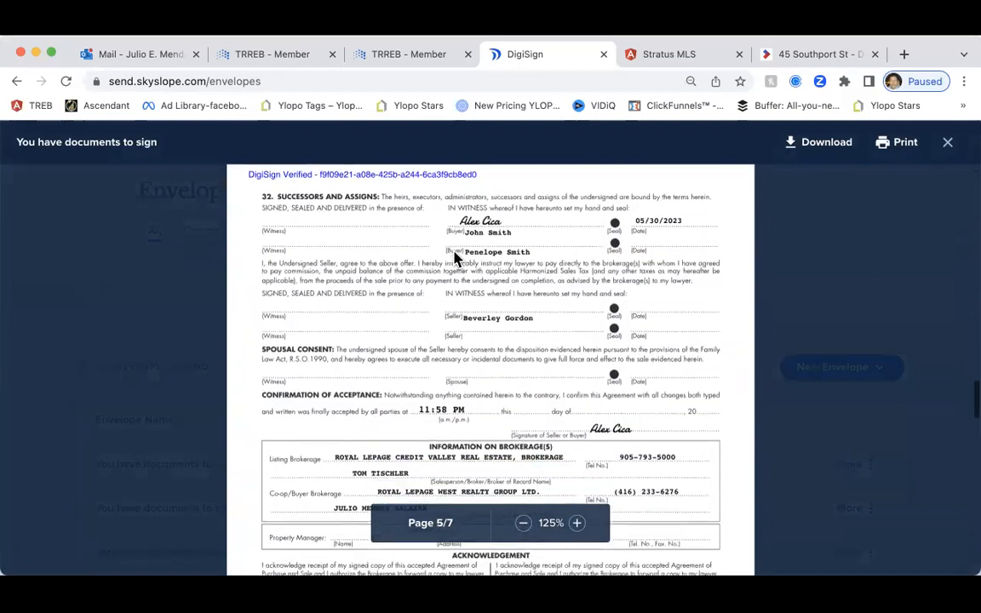
scroll(455, 258, "down", 2)
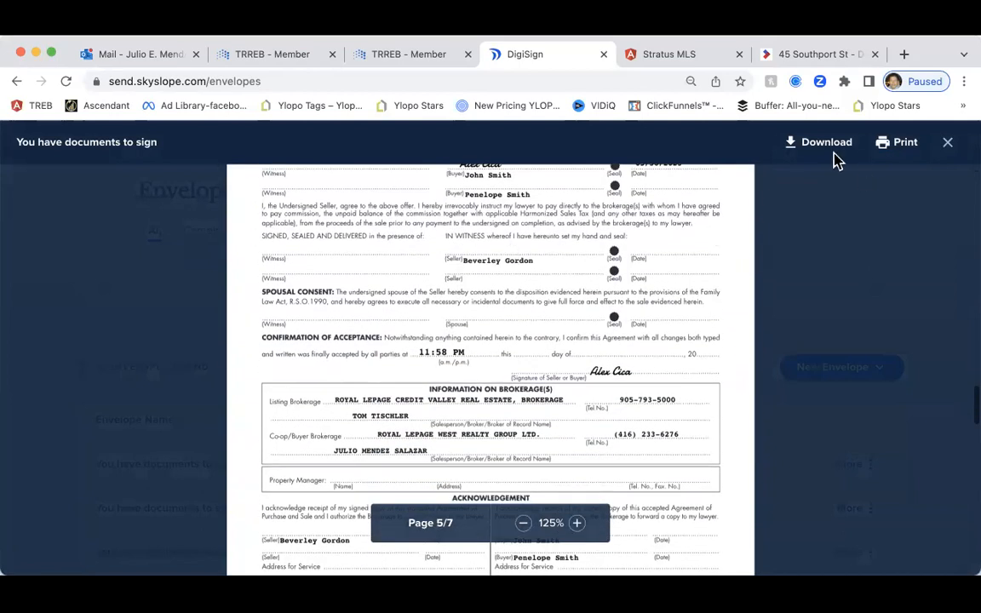
left_click(948, 144)
scroll(480, 235, "up", 2)
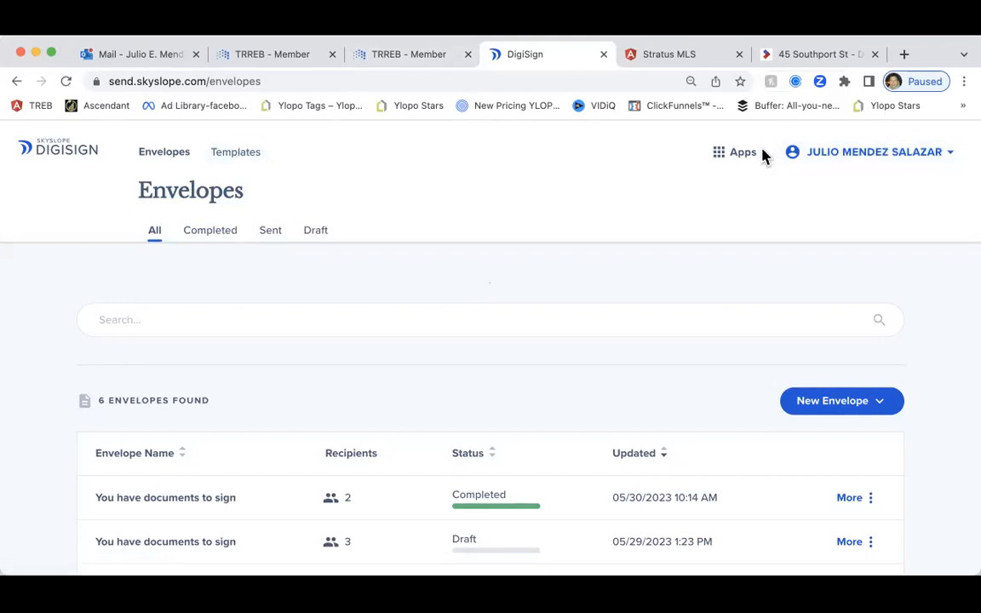
View Templates, go back to Envelopes, then close the DigiSign browser tab
left_click(236, 160)
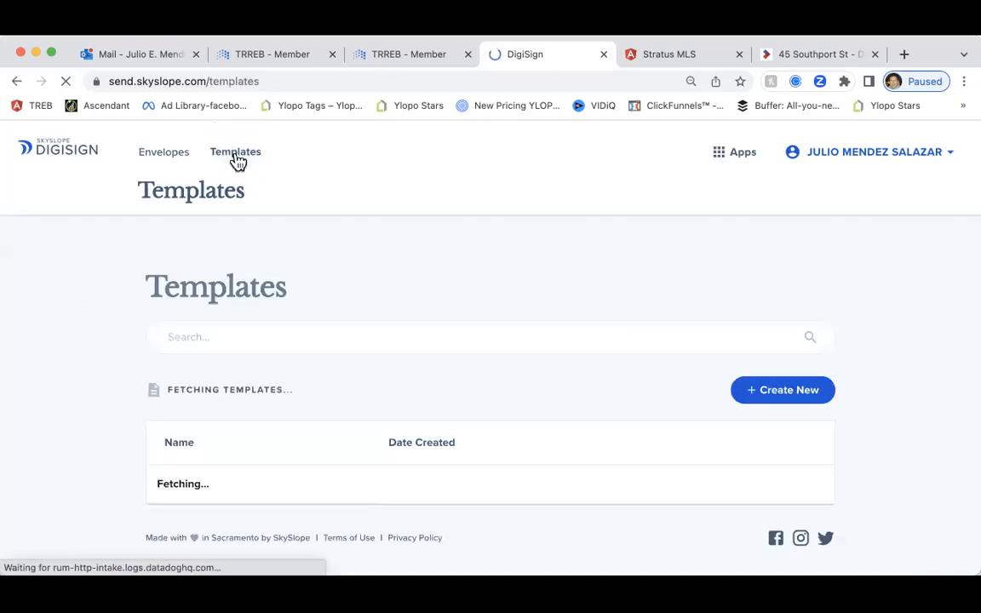
scroll(425, 313, "down", 2)
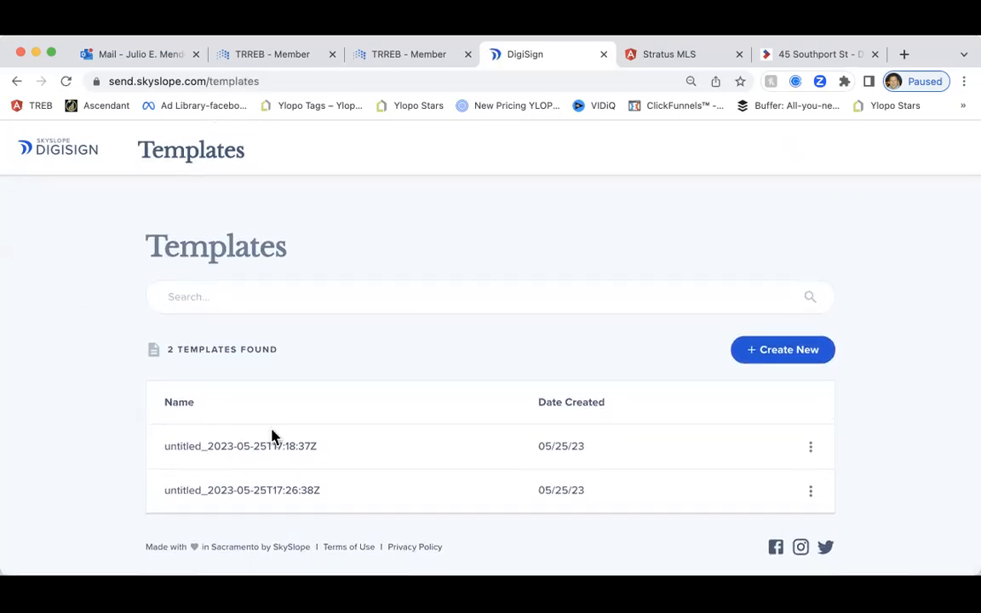
left_click(74, 150)
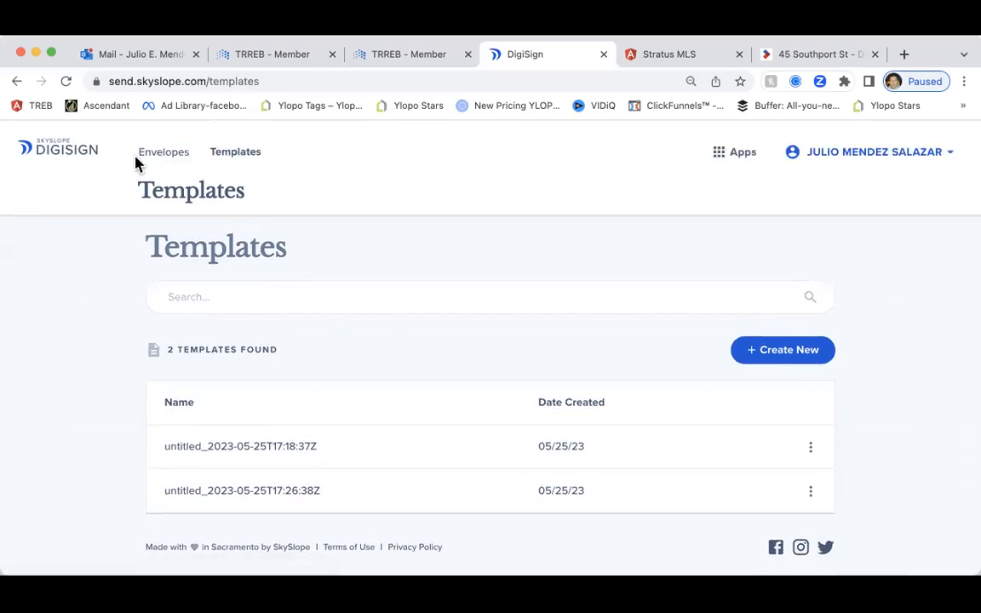
left_click(158, 155)
scroll(213, 281, "down", 3)
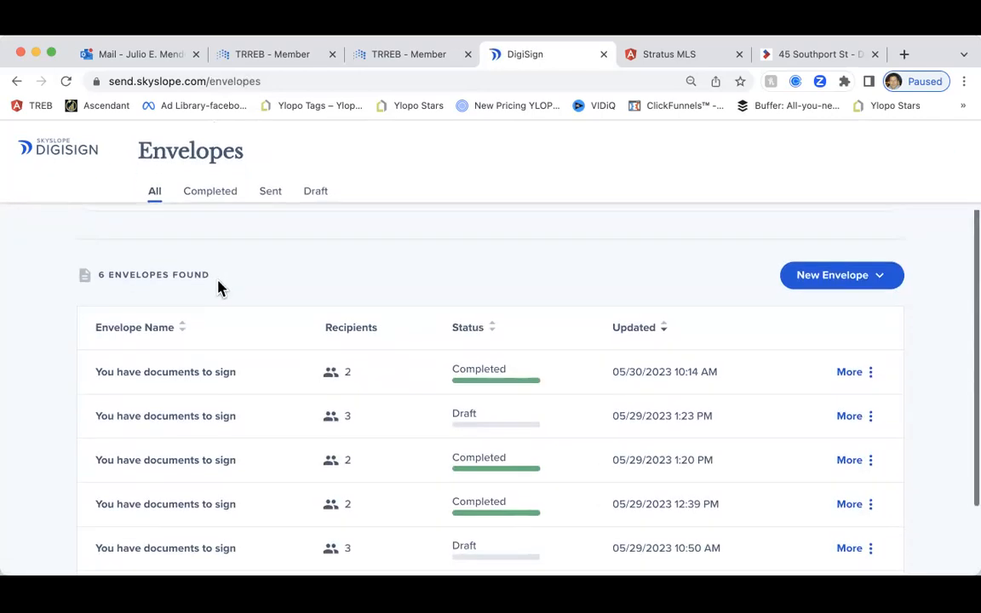
scroll(218, 287, "up", 3)
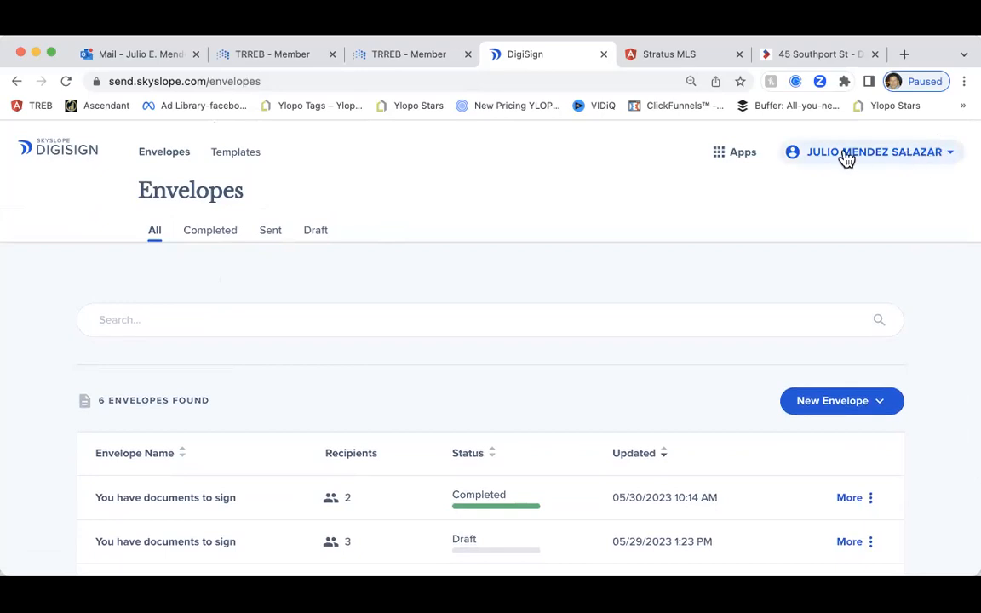
left_click(605, 55)
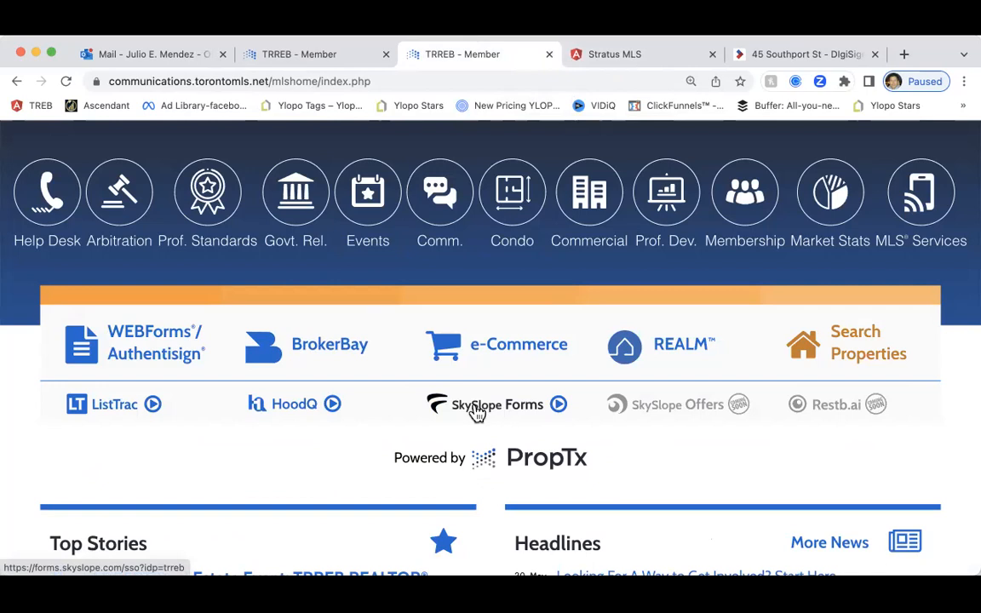
Open SkySlope Forms from the member portal, start a new file, then close that blank tab
left_click(475, 410)
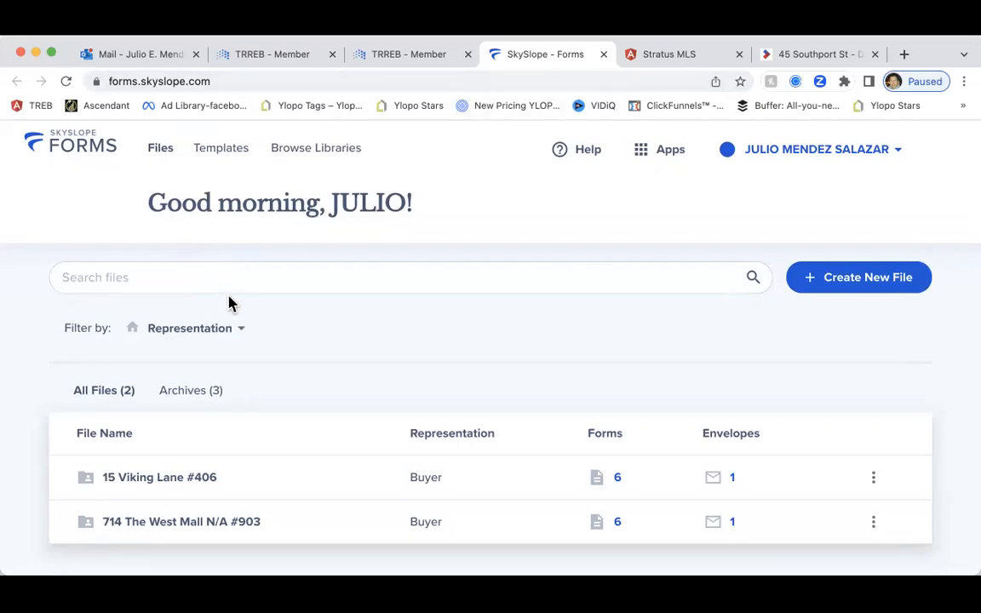
left_click(878, 286)
scroll(638, 299, "down", 1)
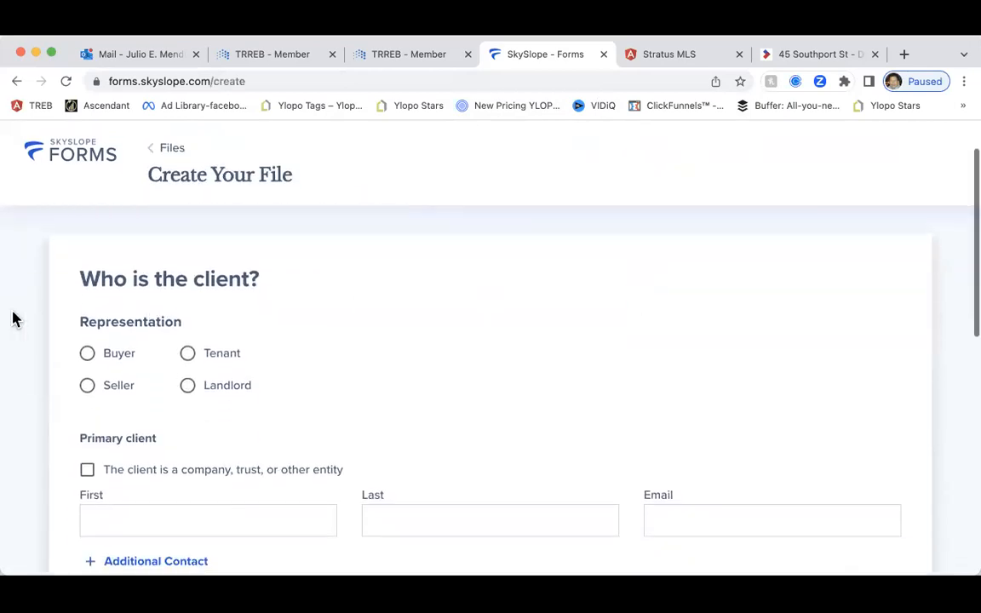
scroll(162, 322, "down", 2)
scroll(165, 330, "up", 2)
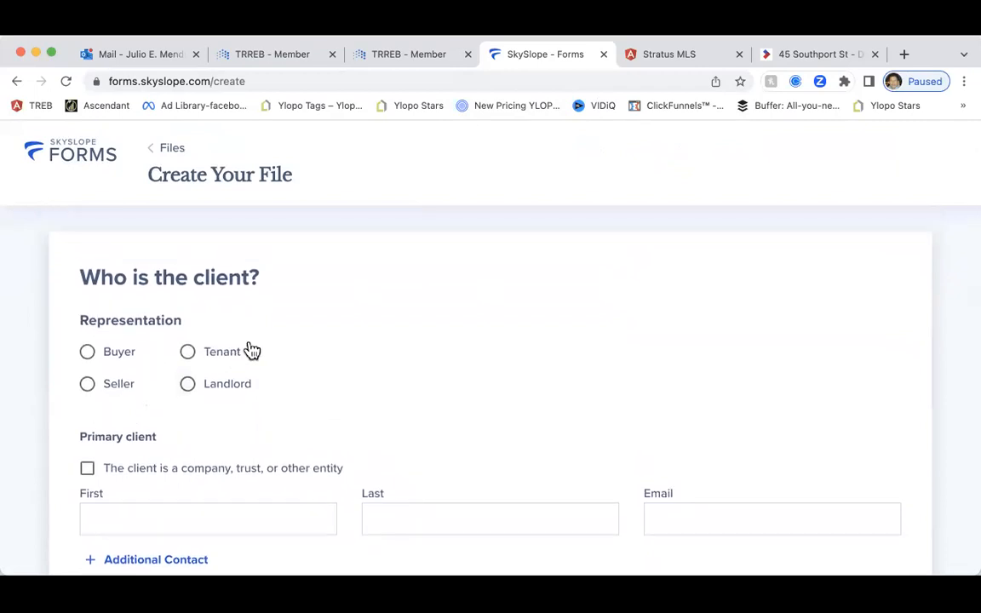
scroll(252, 353, "down", 7)
scroll(248, 352, "down", 6)
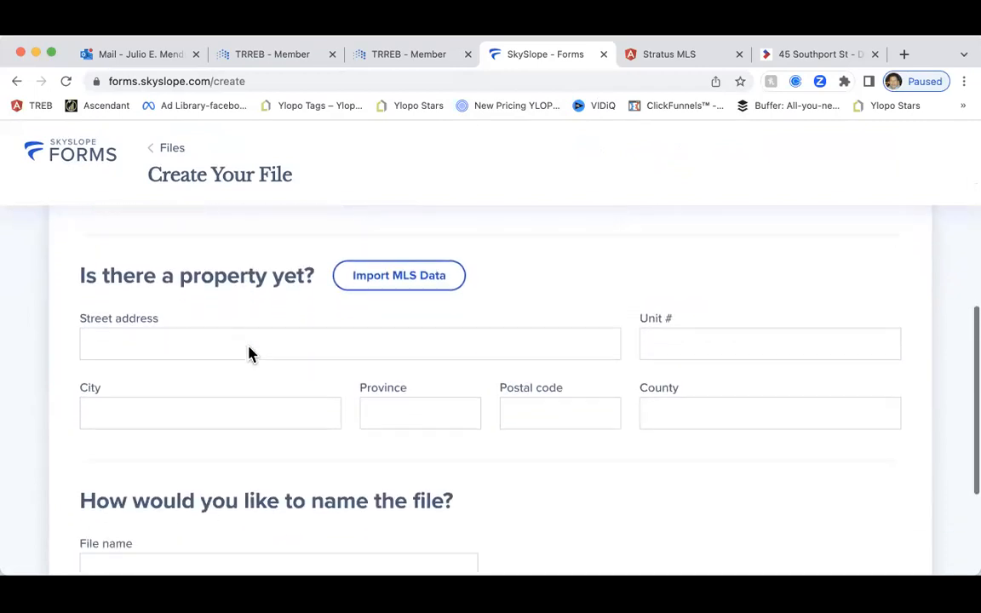
scroll(249, 352, "up", 15)
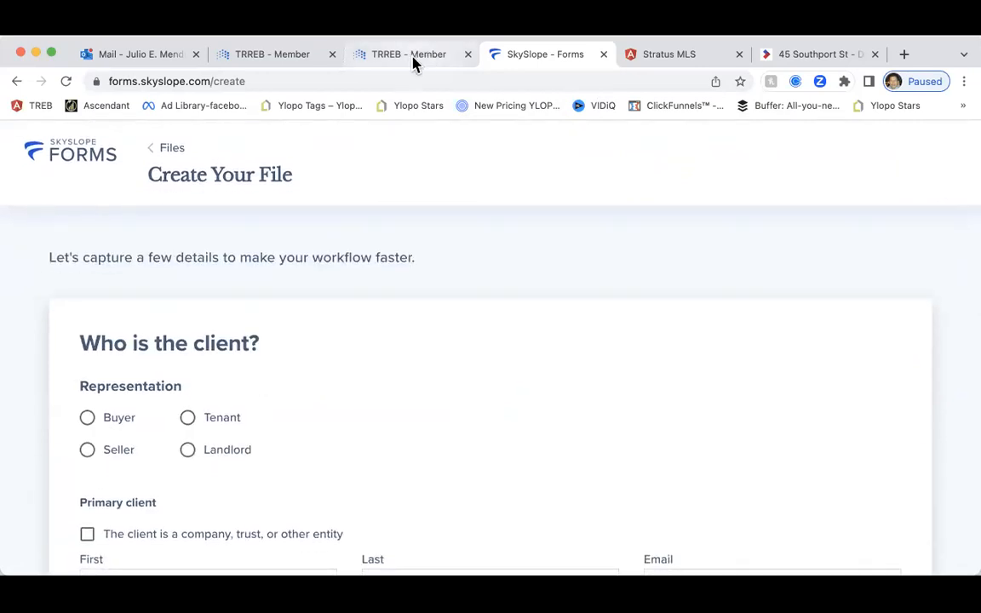
left_click(604, 55)
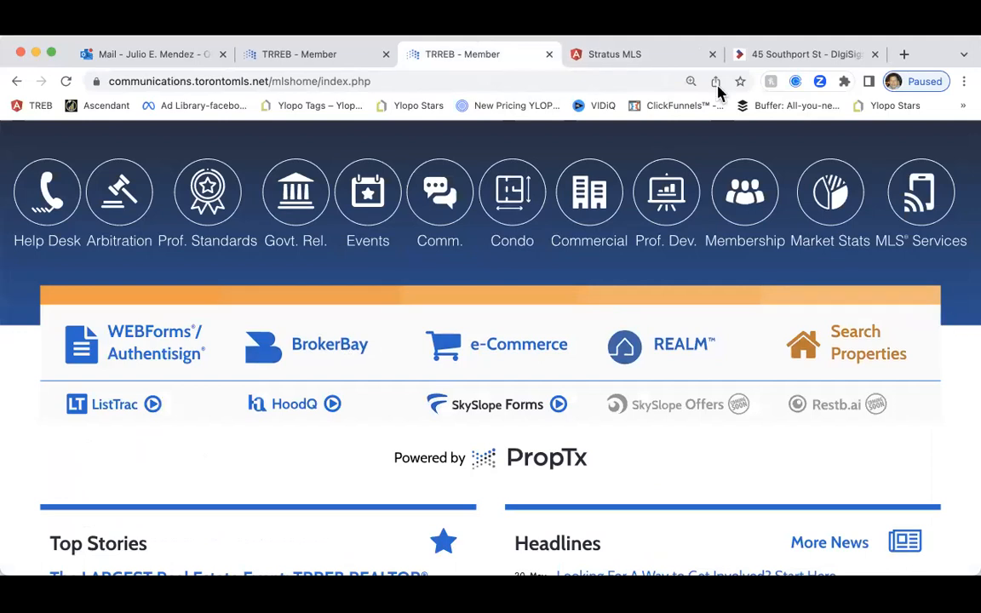
left_click(630, 55)
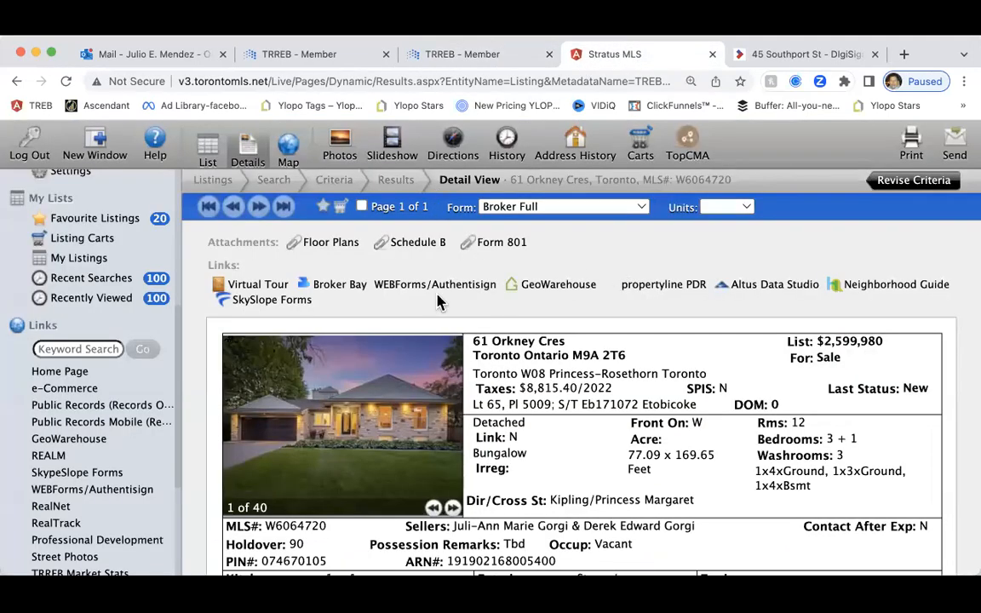
left_click(286, 309)
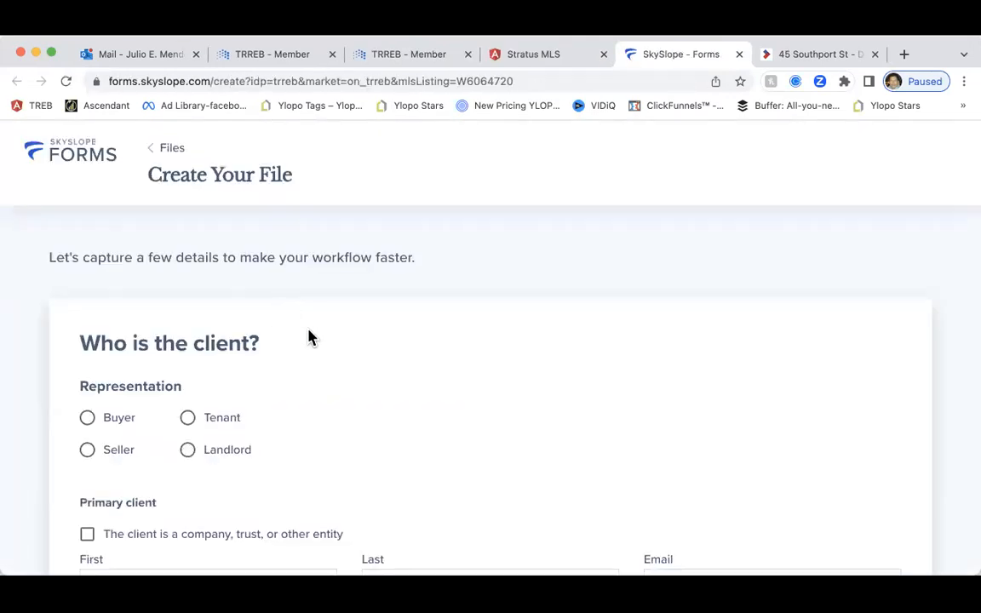
scroll(307, 335, "down", 2)
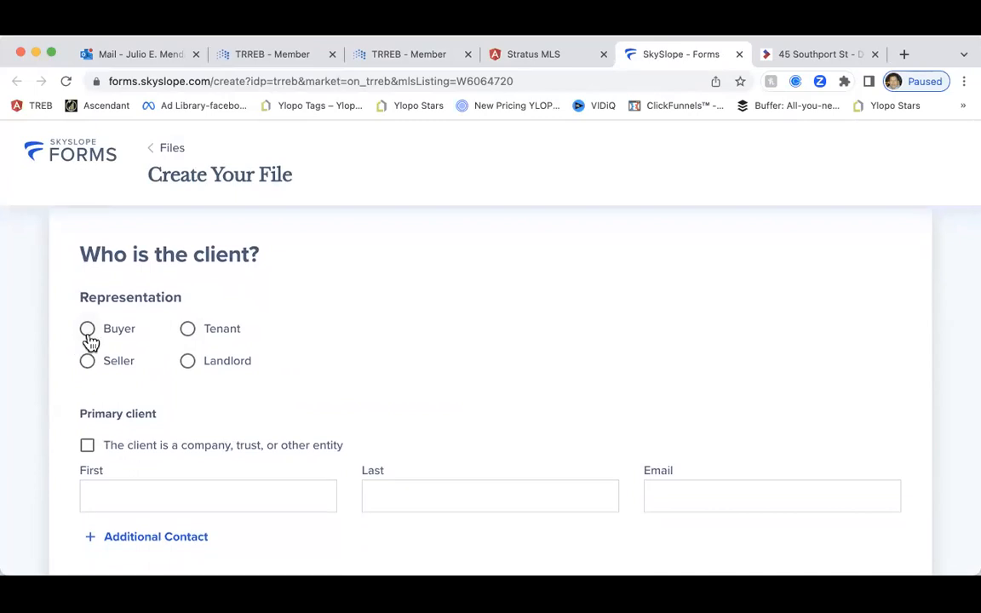
Mark the client as Buyer and enter the client's first name, last name and e-mail
left_click(88, 337)
scroll(226, 340, "down", 3)
scroll(228, 345, "up", 1)
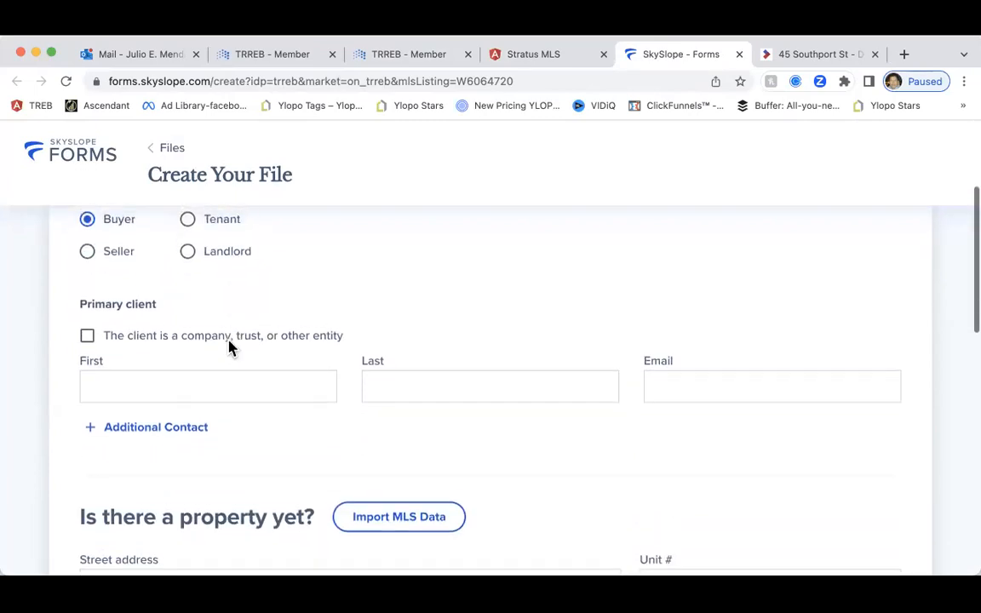
scroll(153, 339, "down", 1)
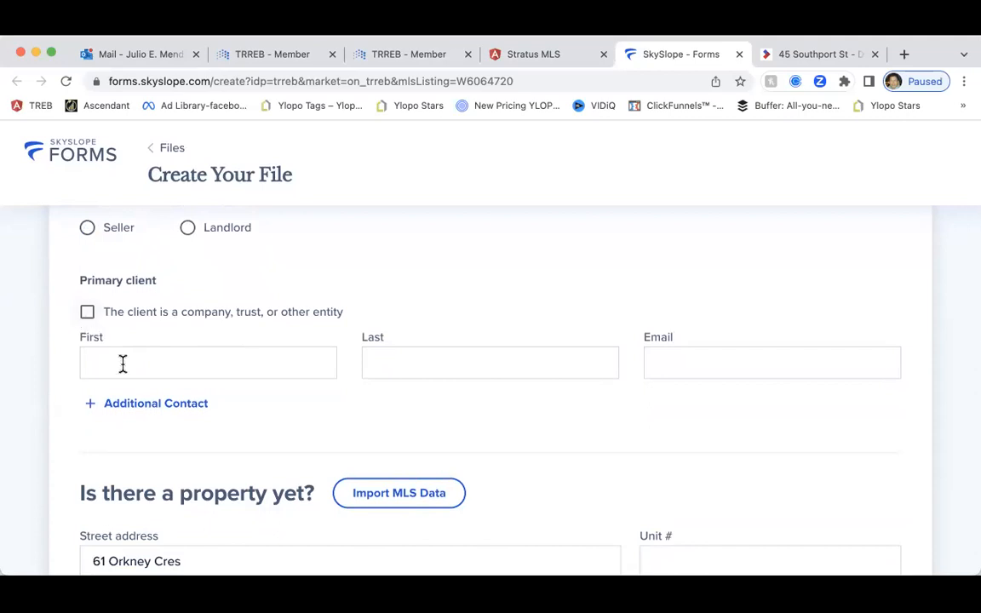
left_click(122, 359)
type("John")
key("Tab")
type("Smith")
key("Tab")
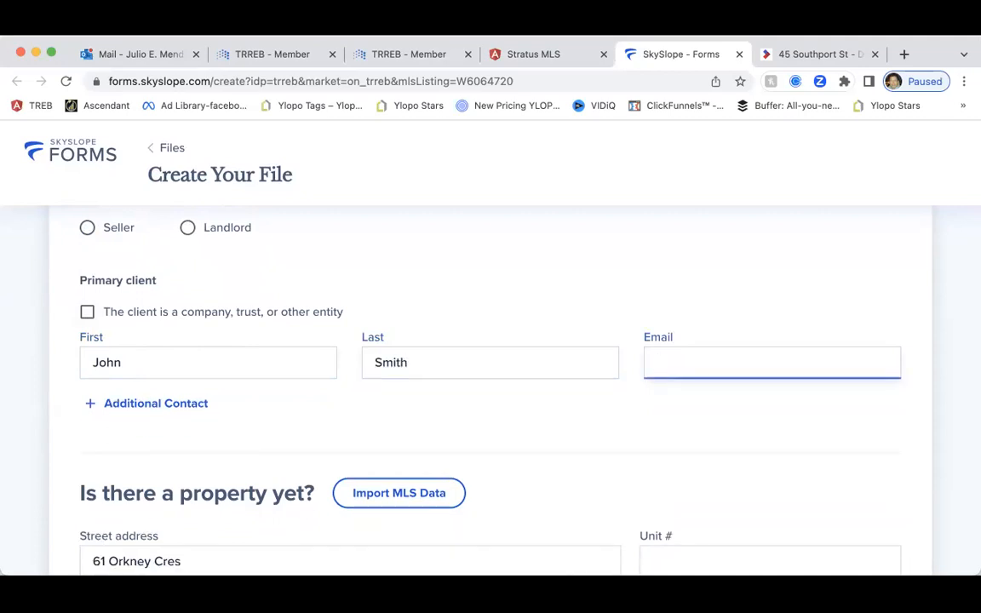
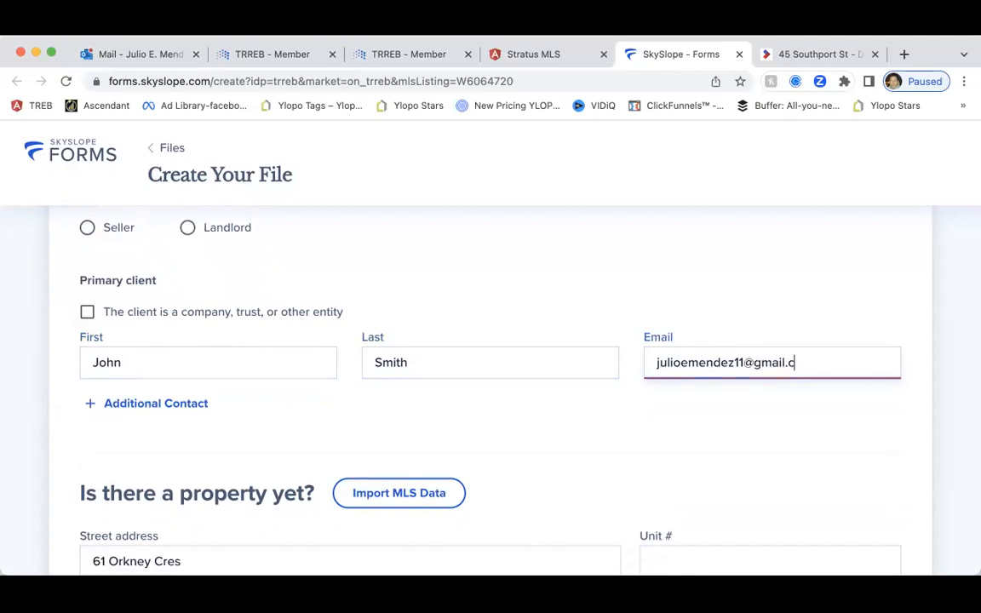
scroll(333, 400, "down", 4)
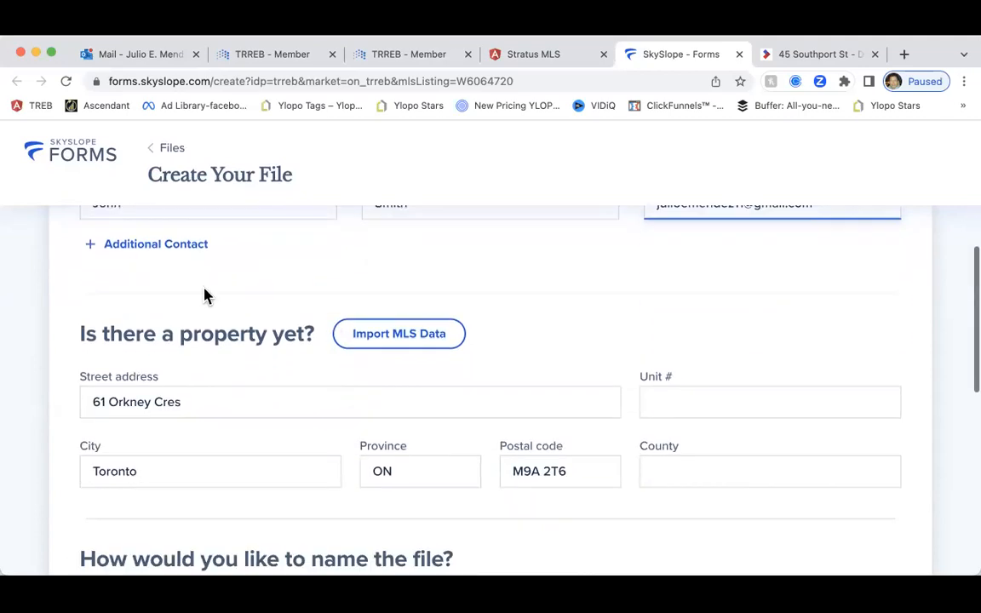
scroll(203, 294, "up", 1)
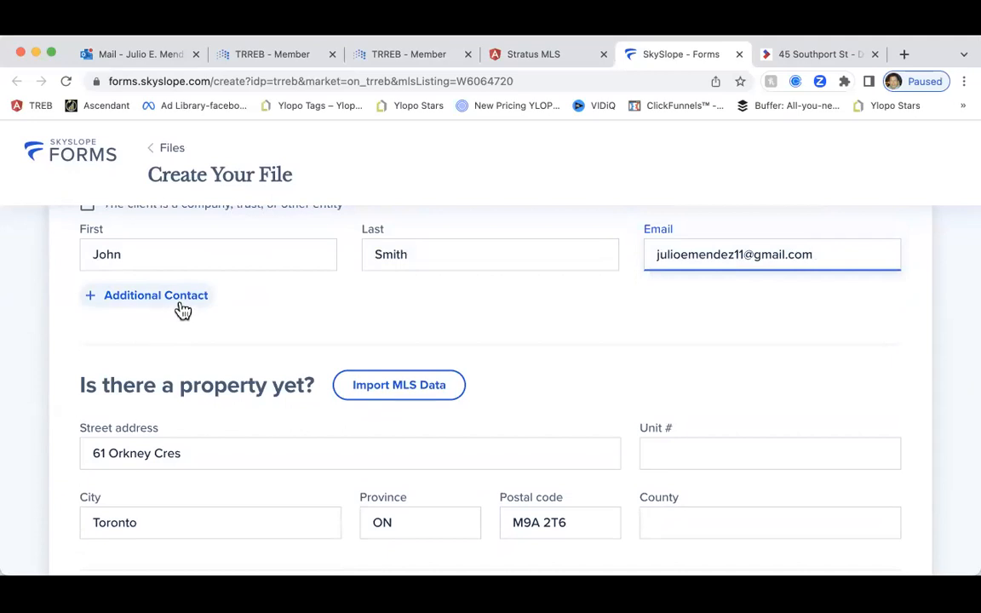
scroll(245, 330, "down", 3)
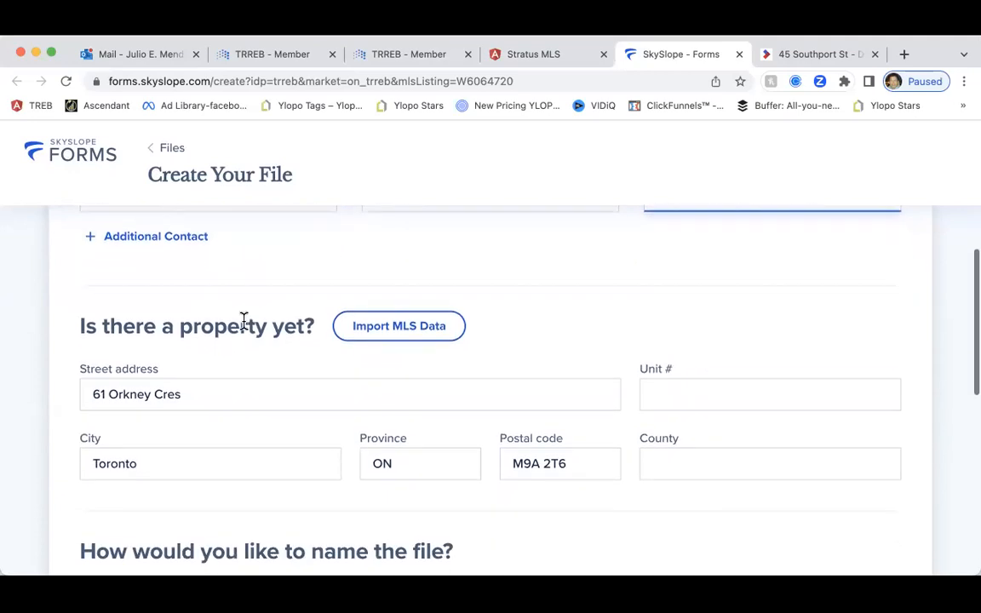
scroll(376, 333, "down", 2)
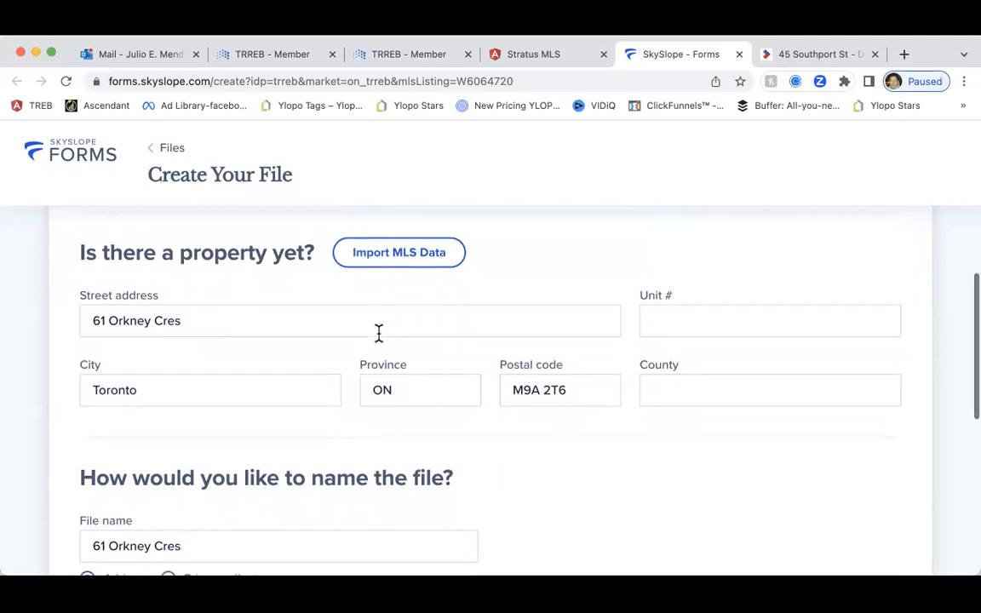
scroll(379, 341, "up", 2)
scroll(380, 341, "down", 3)
scroll(378, 341, "up", 1)
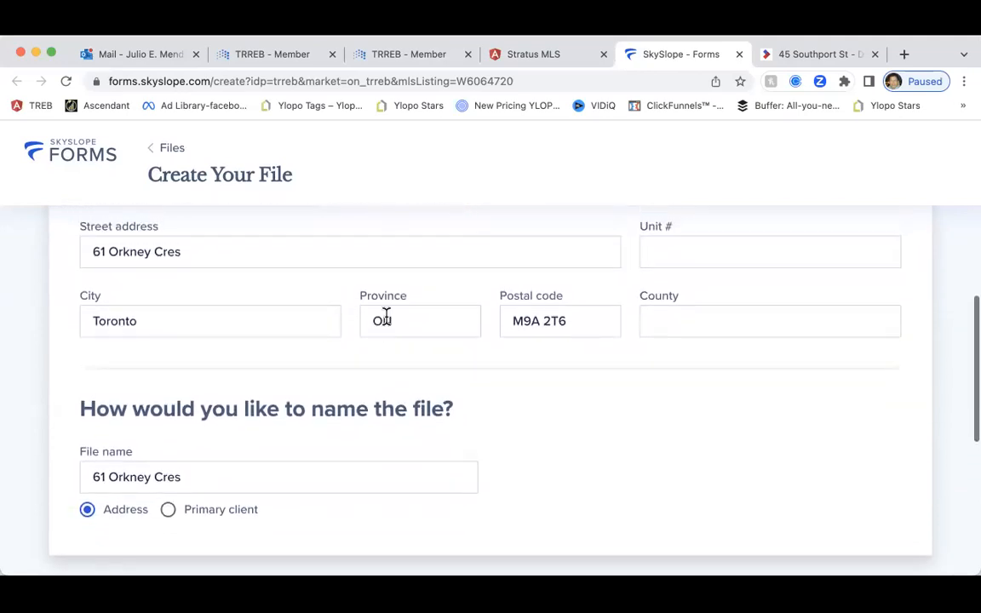
left_click(429, 57)
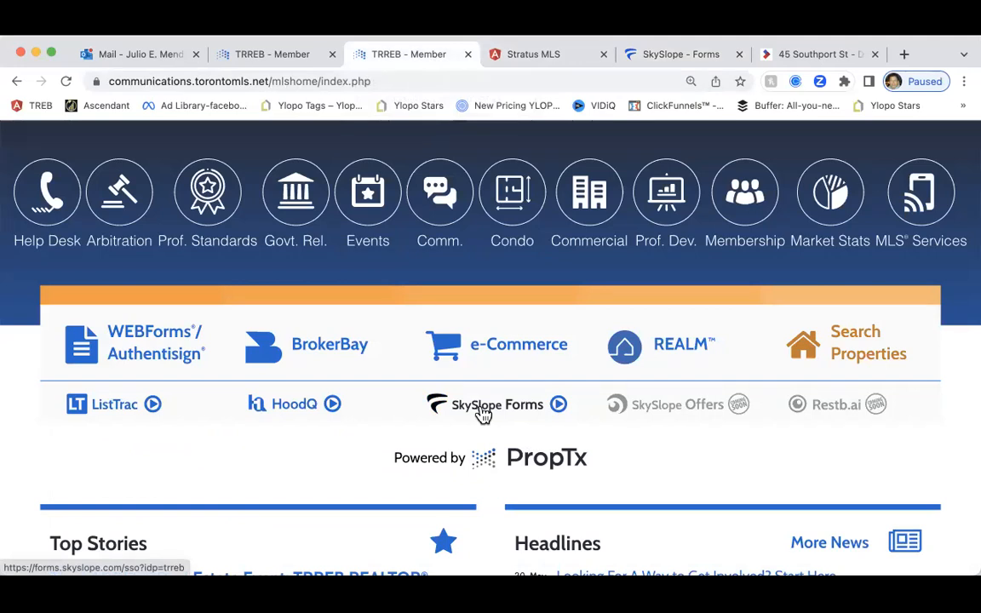
left_click(511, 54)
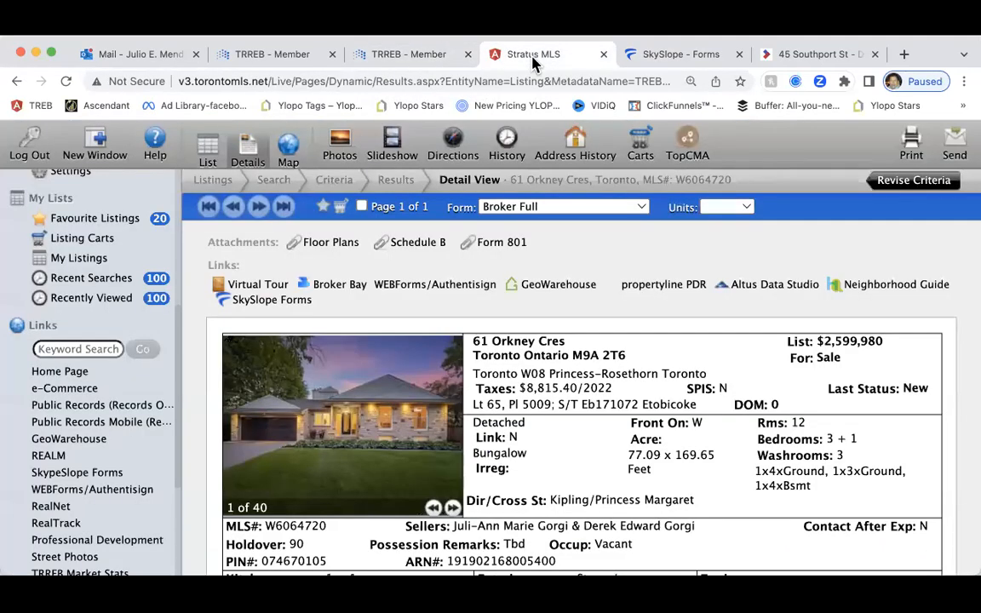
left_click(665, 60)
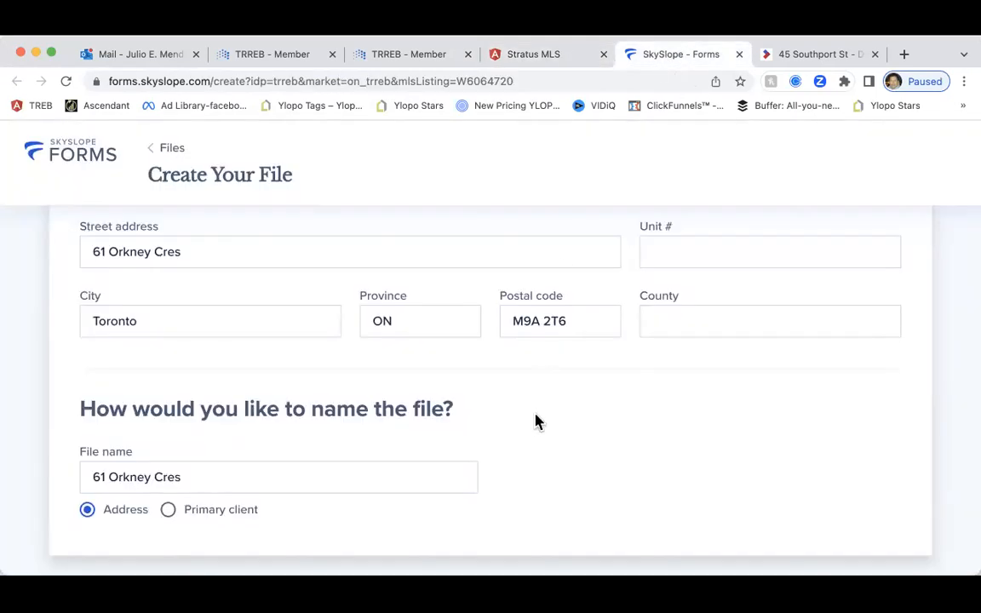
scroll(536, 419, "down", 3)
scroll(538, 417, "down", 2)
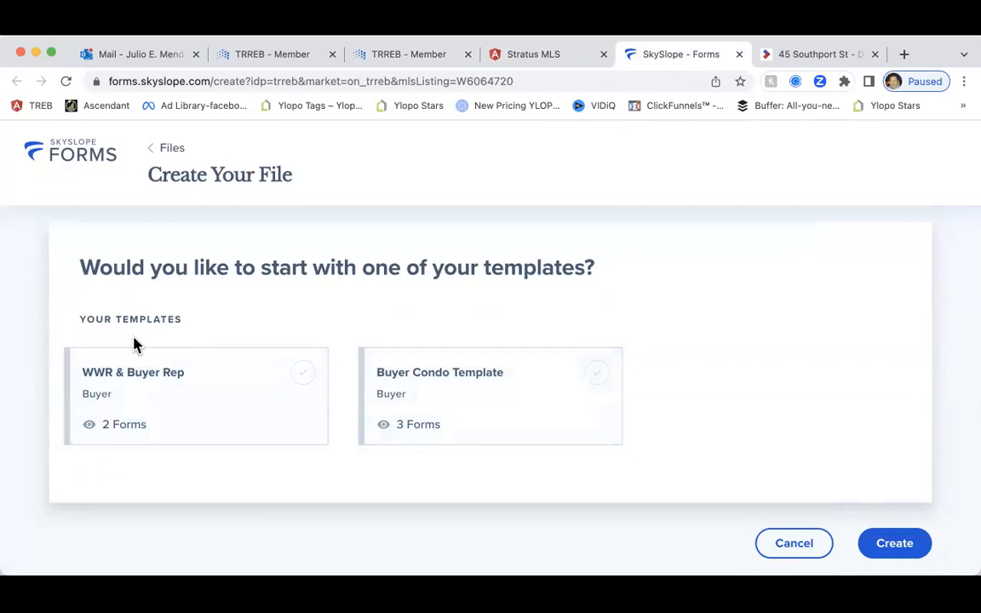
scroll(204, 345, "up", 4)
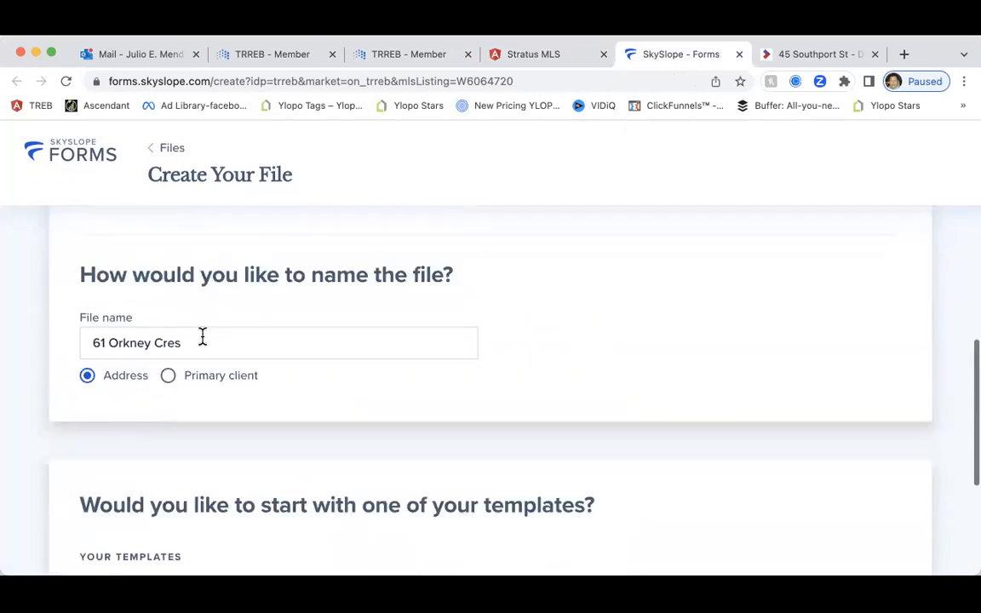
scroll(374, 368, "up", 1)
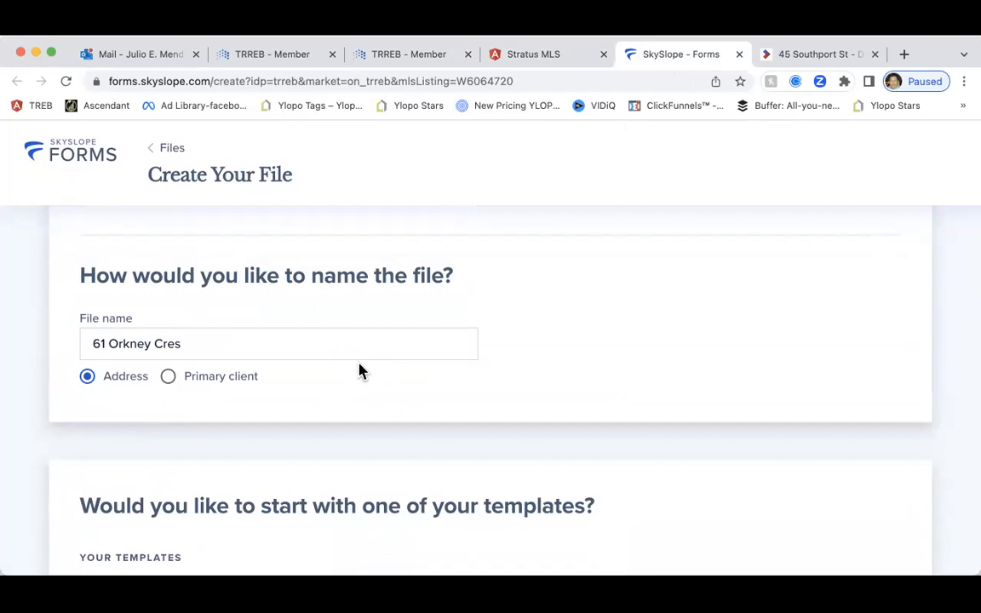
scroll(359, 368, "up", 5)
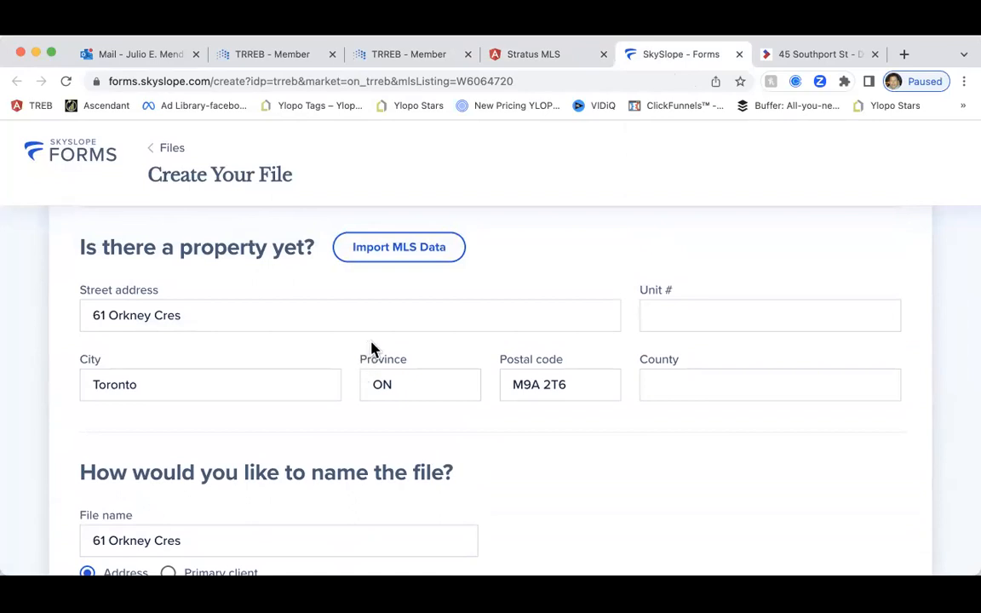
left_click(529, 57)
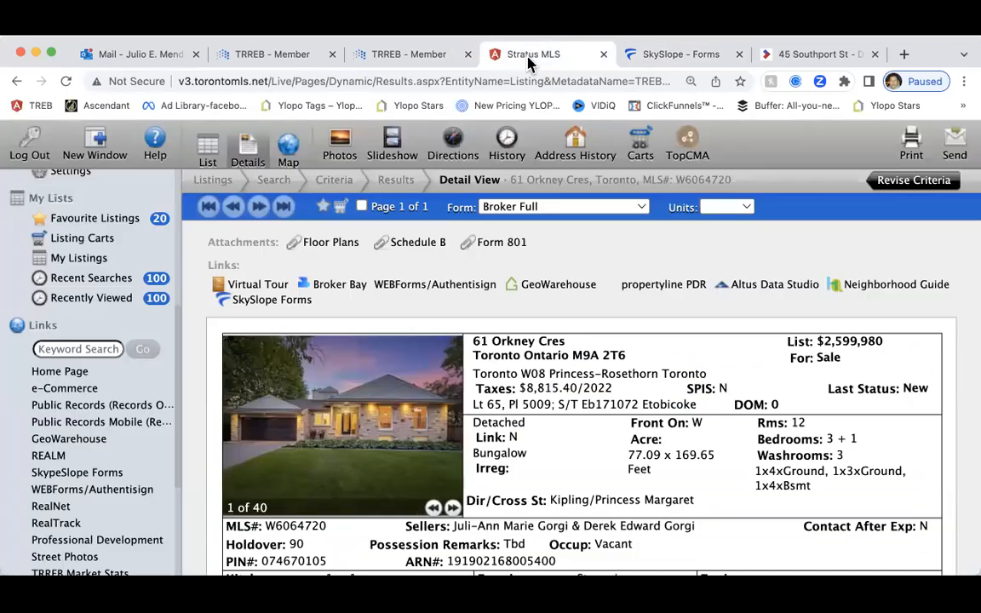
Open a second Create Your File form via the TRREB portal's Import MLS Data, then return to the filled form
left_click(416, 57)
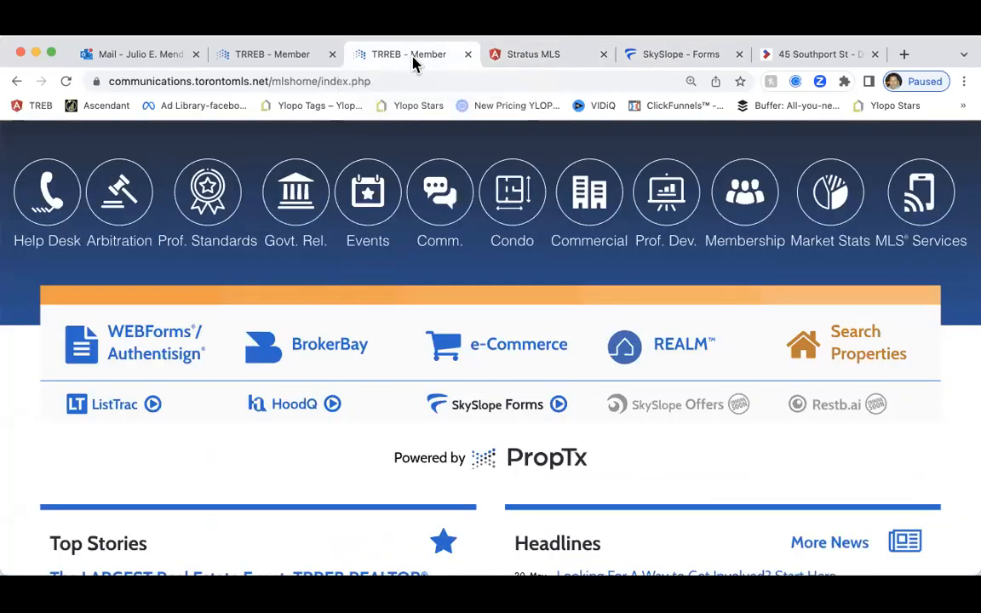
left_click(426, 402)
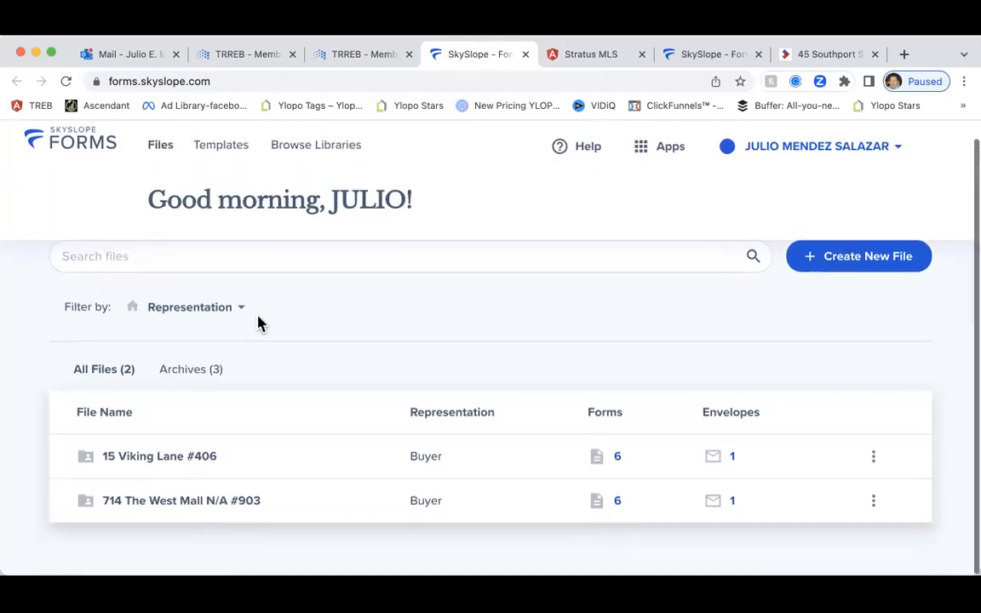
left_click(859, 260)
scroll(574, 345, "down", 5)
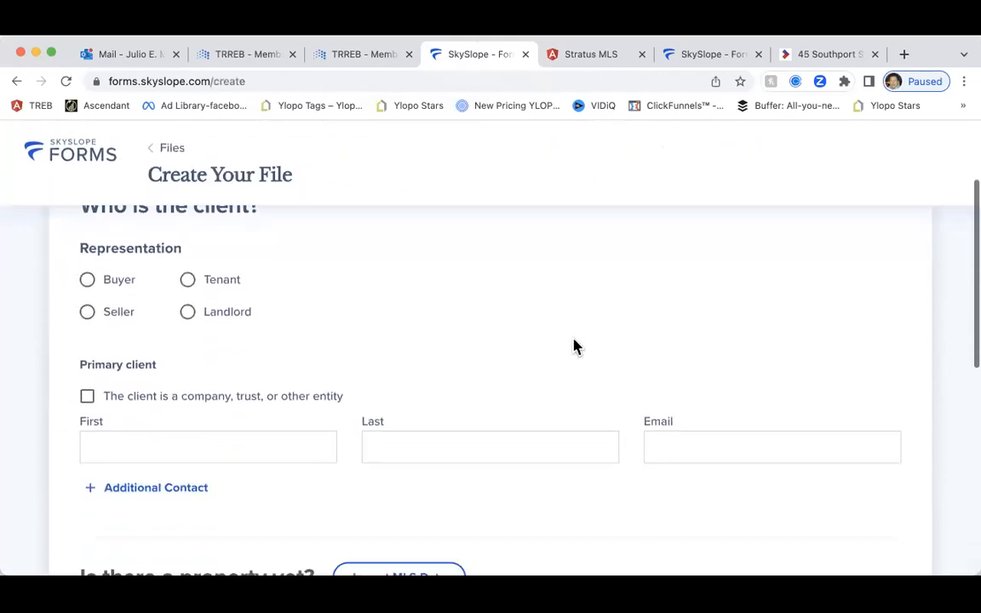
scroll(574, 346, "down", 1)
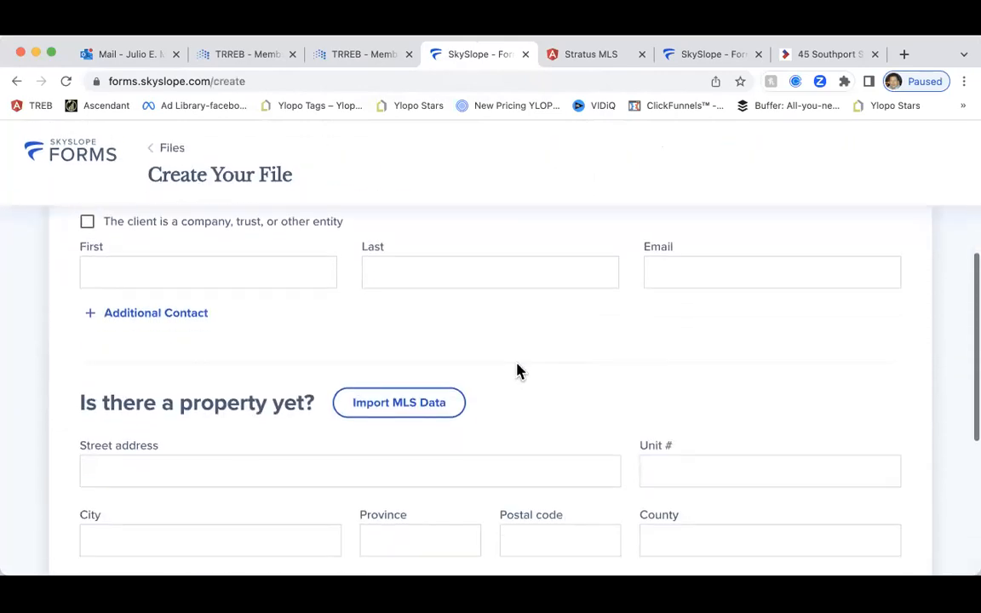
scroll(426, 410, "up", 4)
scroll(430, 409, "down", 3)
scroll(433, 410, "down", 3)
left_click(418, 389)
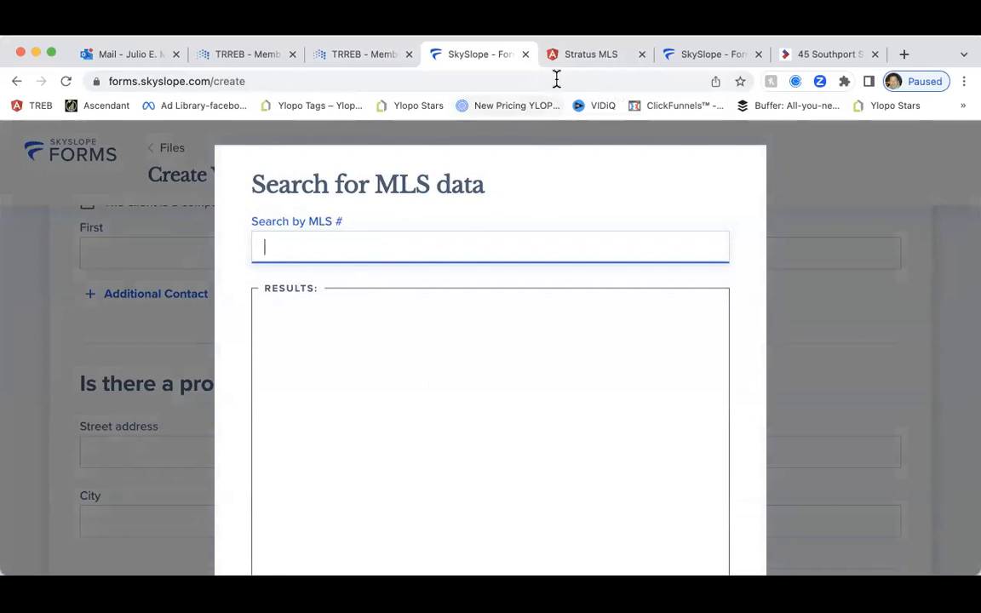
left_click(702, 56)
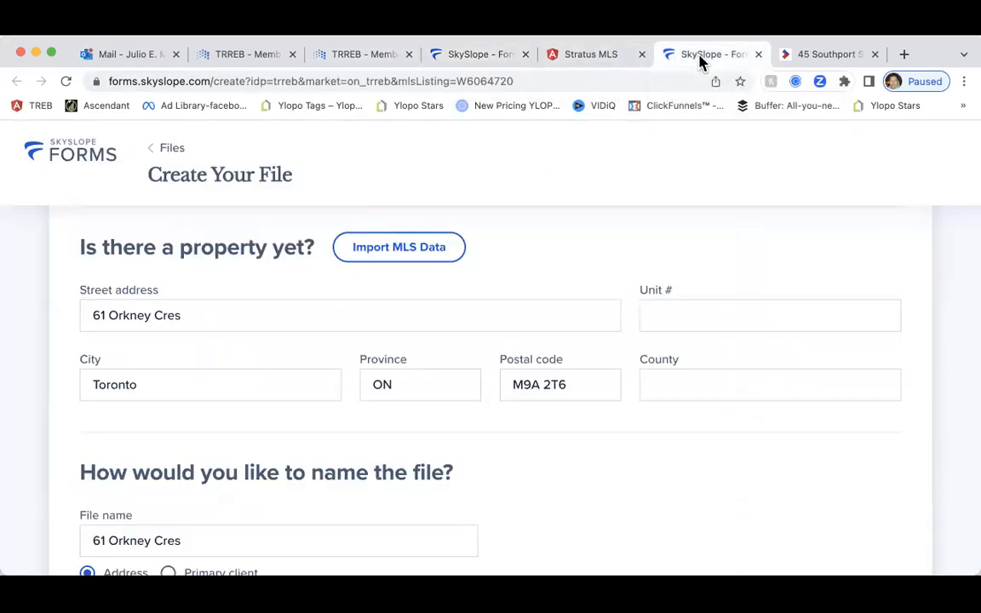
Bring the 'Who is the client?' section into view and switch the browser to full screen
scroll(619, 210, "down", 3)
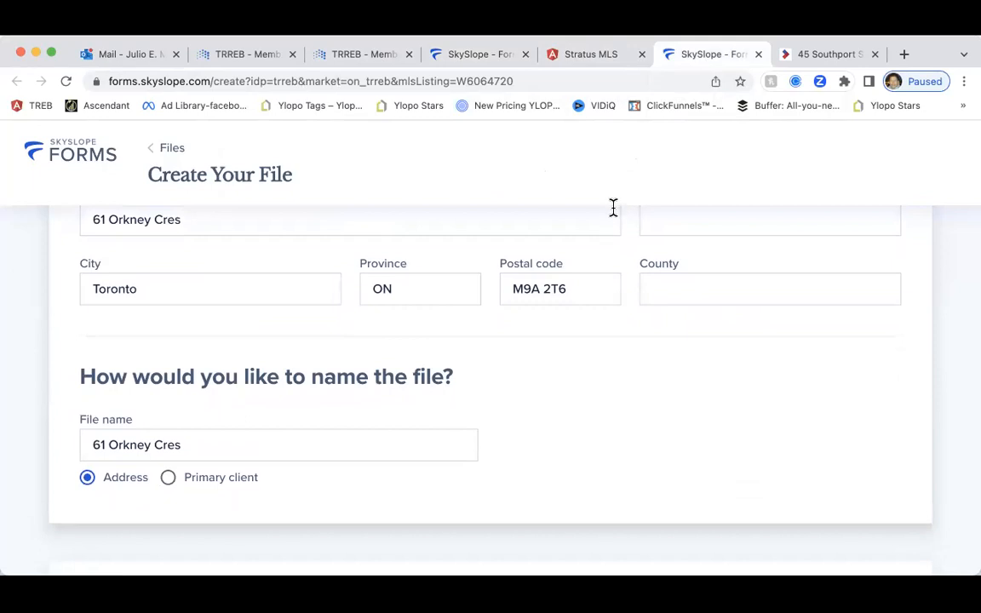
scroll(556, 221, "down", 1)
scroll(557, 223, "up", 1)
scroll(558, 228, "up", 1)
scroll(558, 230, "down", 5)
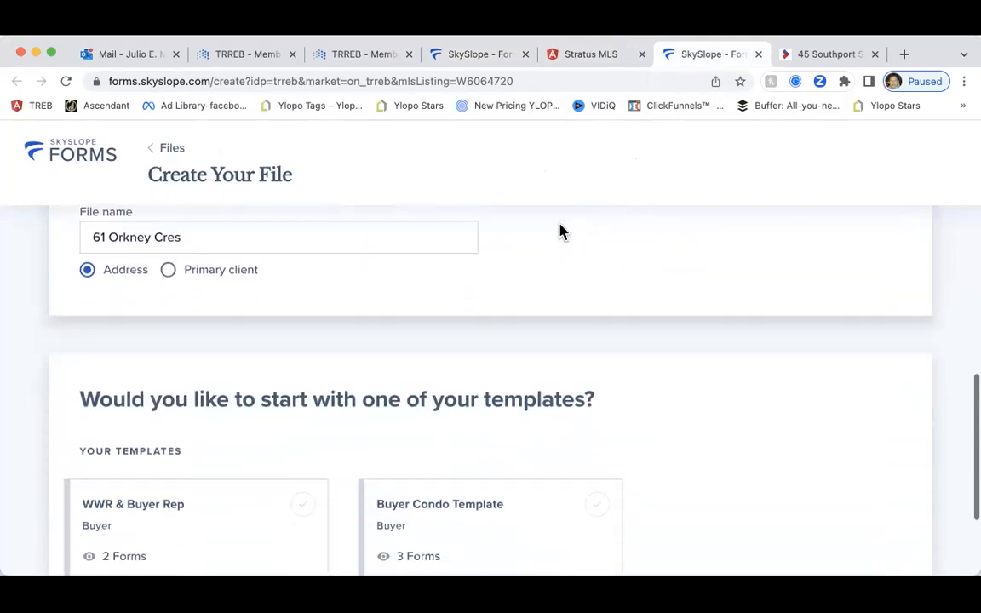
scroll(559, 228, "down", 1)
scroll(560, 227, "up", 3)
scroll(560, 226, "down", 4)
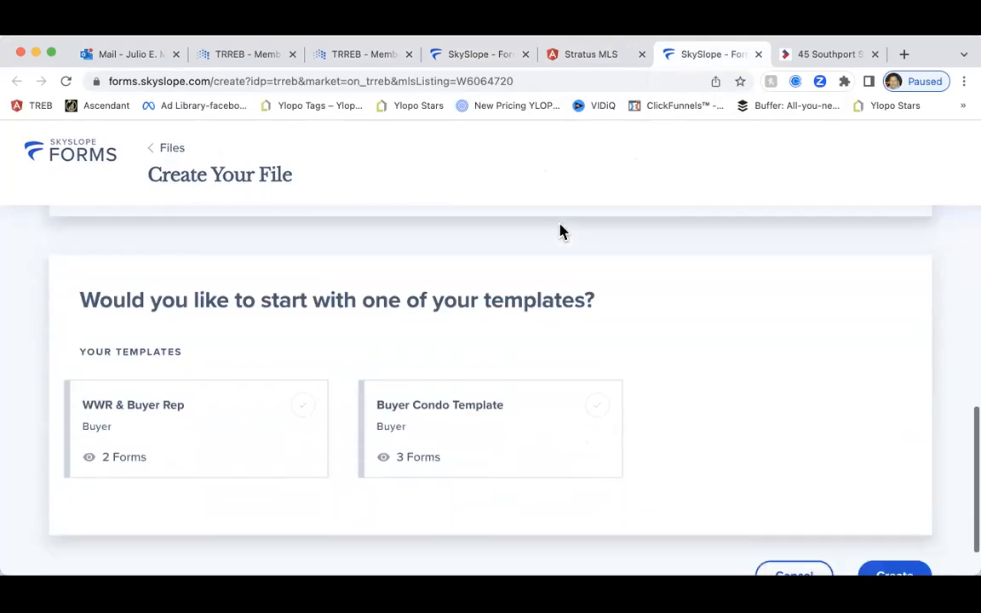
scroll(601, 324, "up", 3)
scroll(600, 325, "down", 2)
scroll(600, 324, "up", 3)
scroll(600, 324, "down", 4)
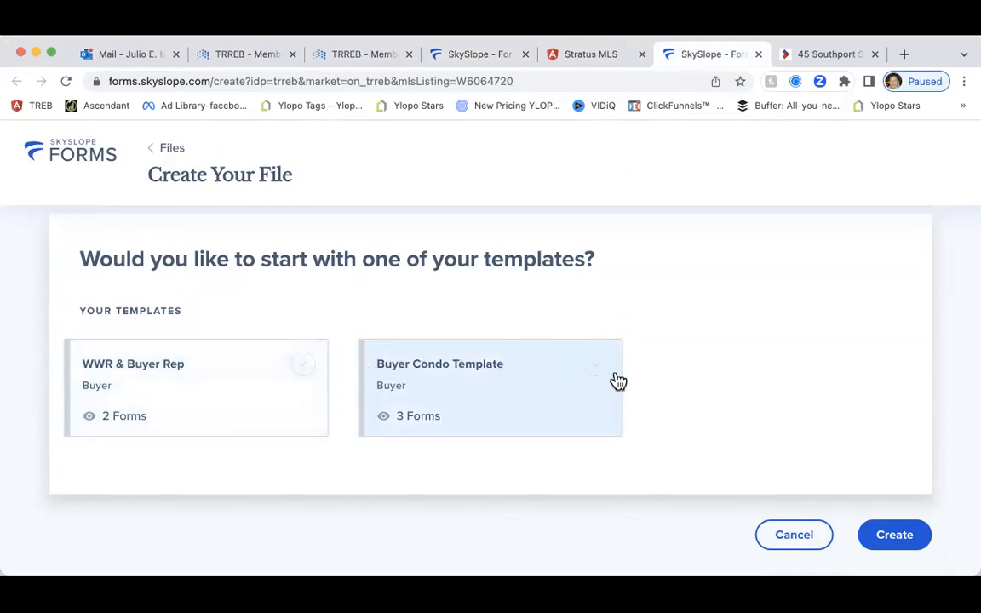
scroll(610, 356, "up", 2)
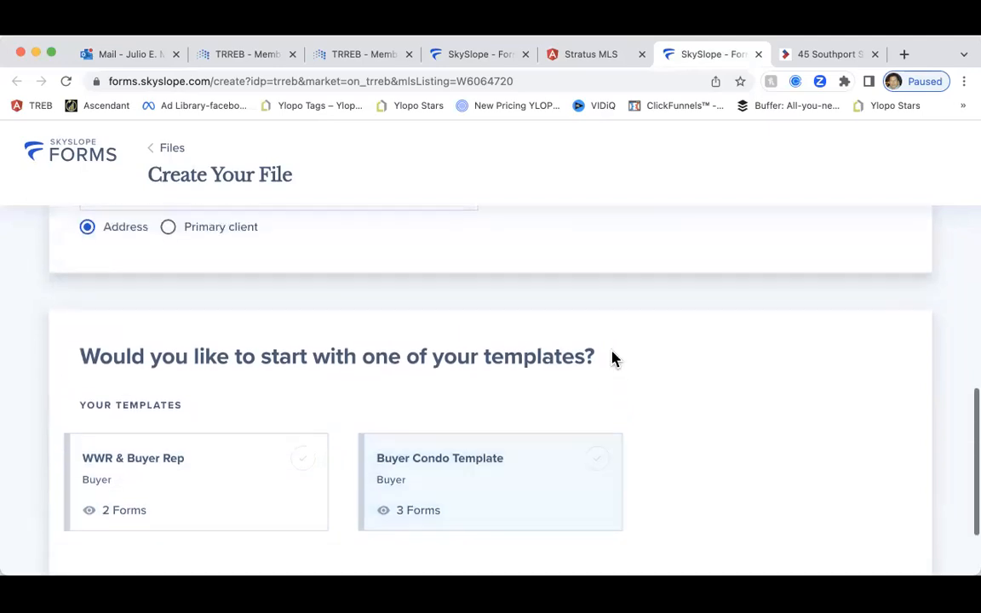
scroll(610, 357, "down", 3)
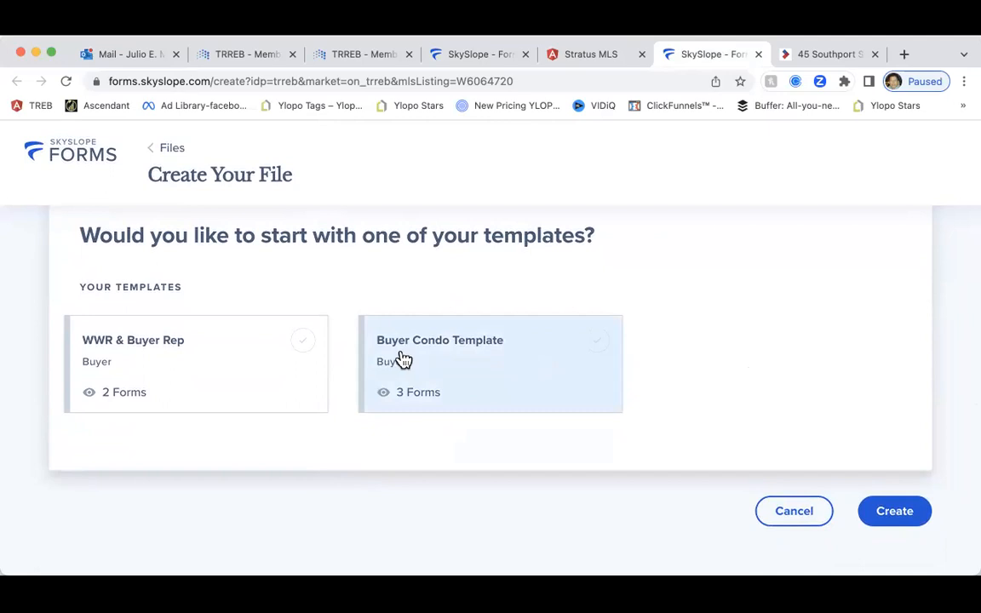
scroll(410, 356, "up", 15)
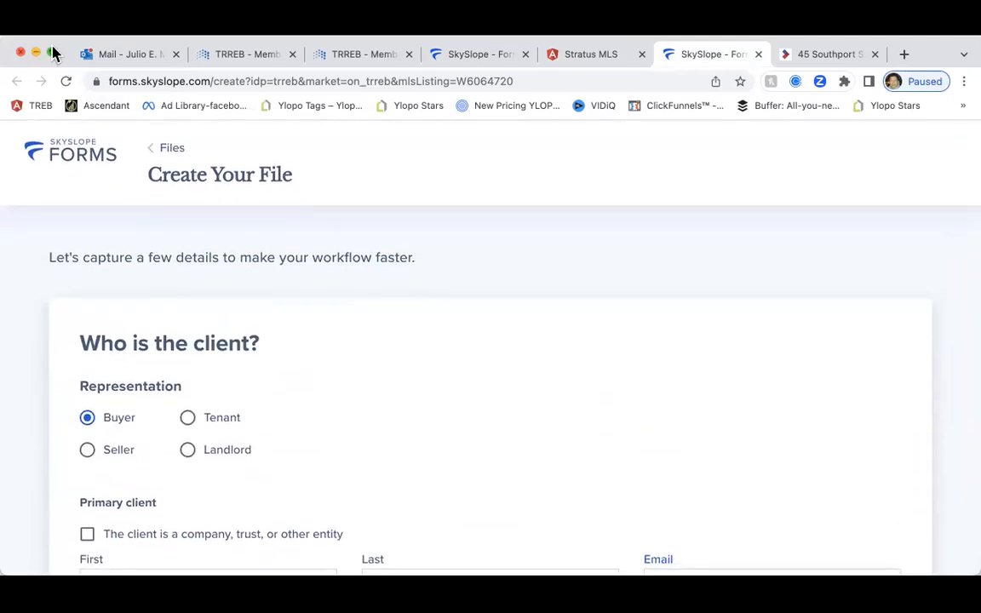
left_click(51, 53)
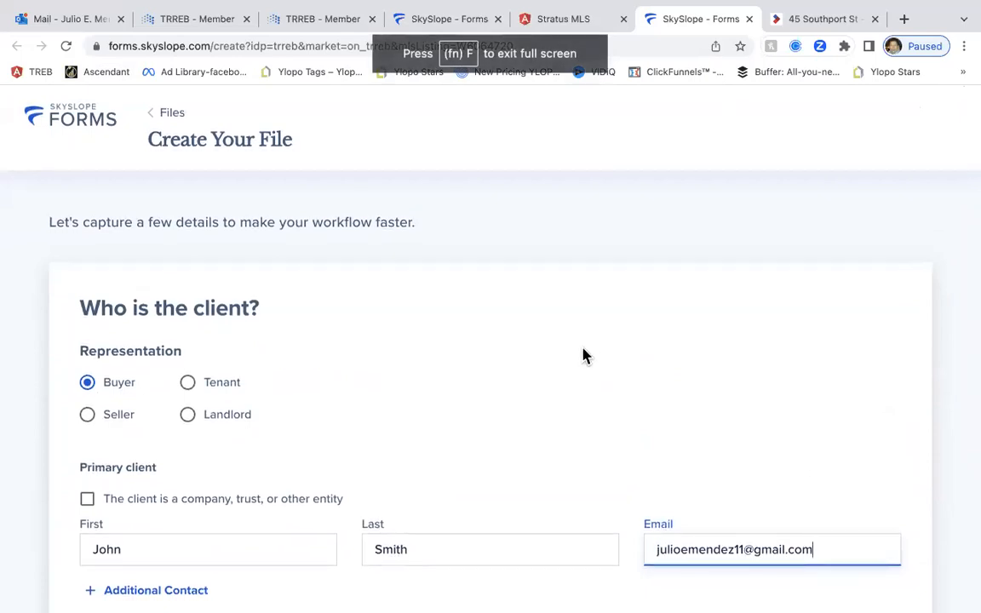
scroll(535, 357, "down", 1)
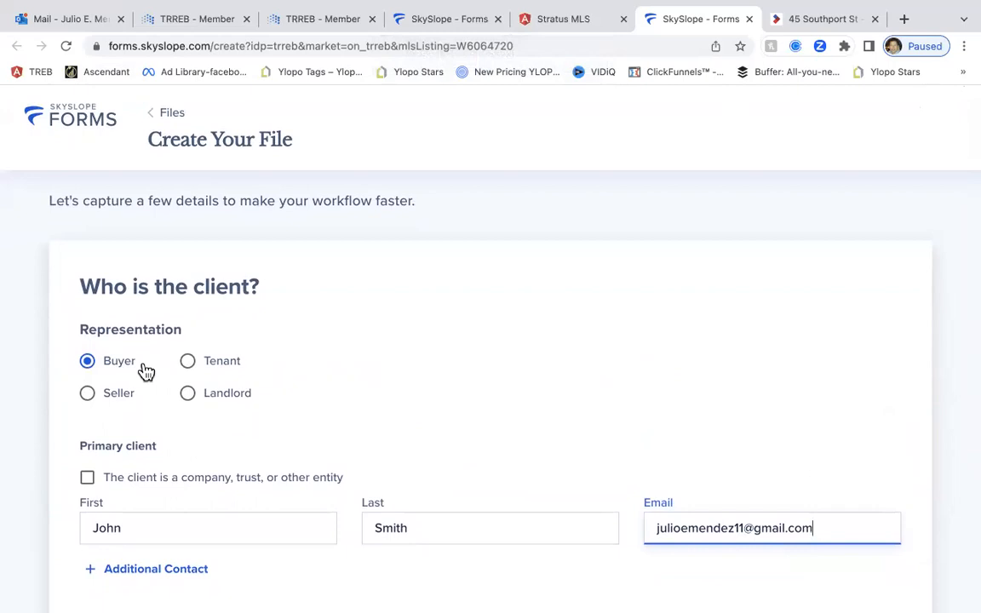
scroll(153, 362, "up", 1)
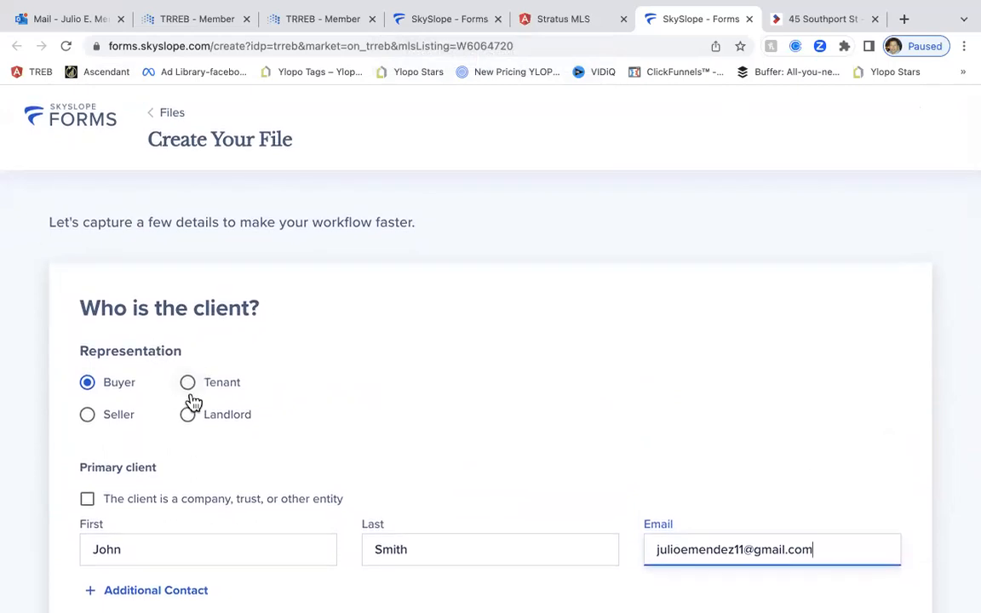
left_click(191, 388)
left_click(104, 391)
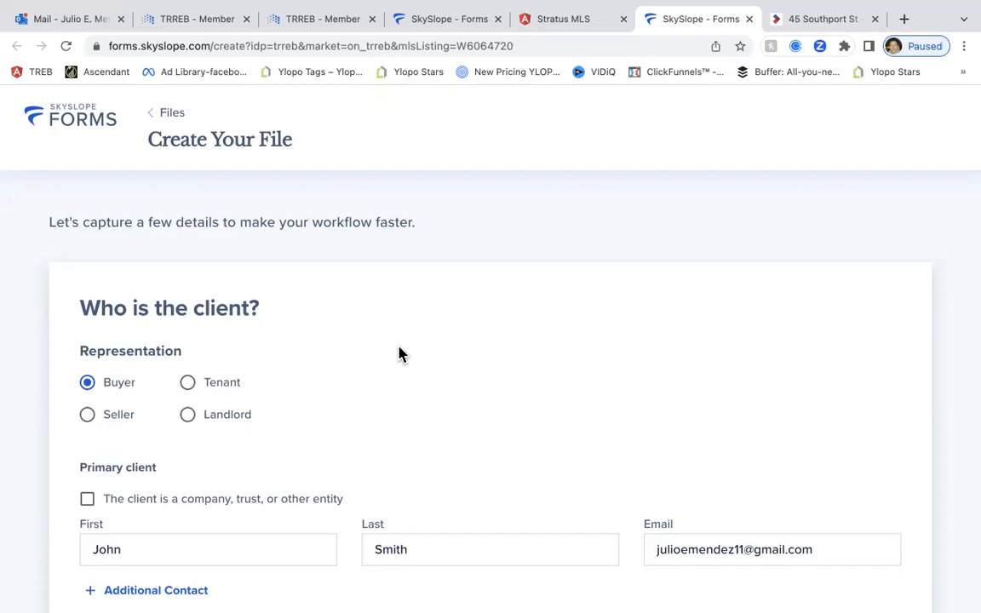
scroll(400, 353, "down", 10)
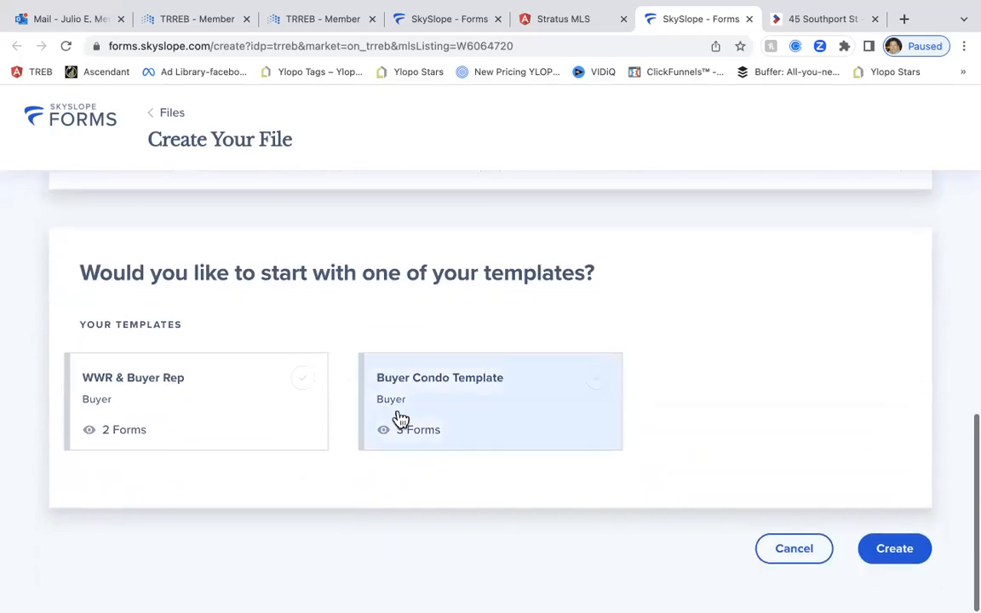
left_click(310, 385)
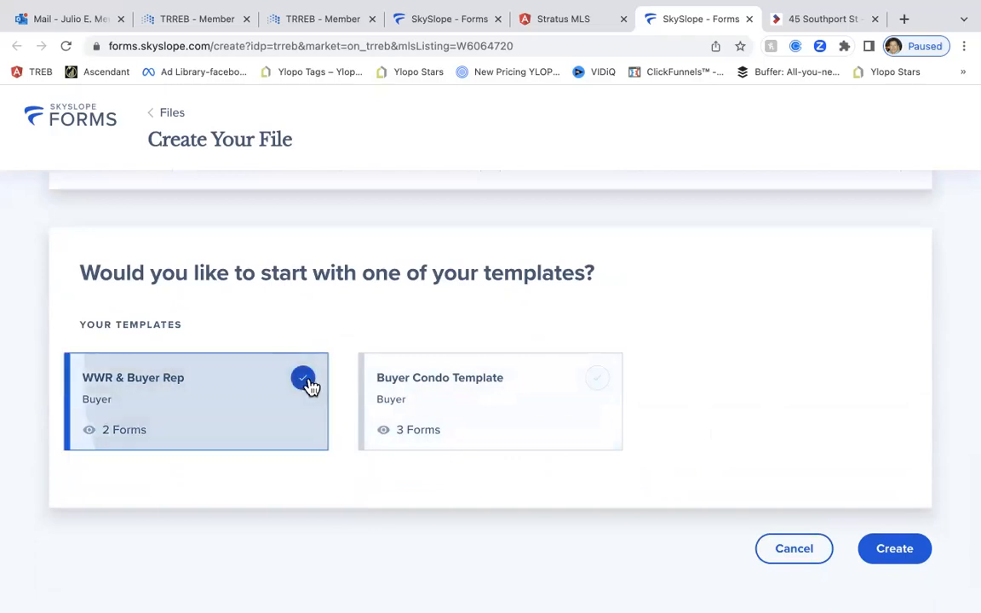
left_click(894, 550)
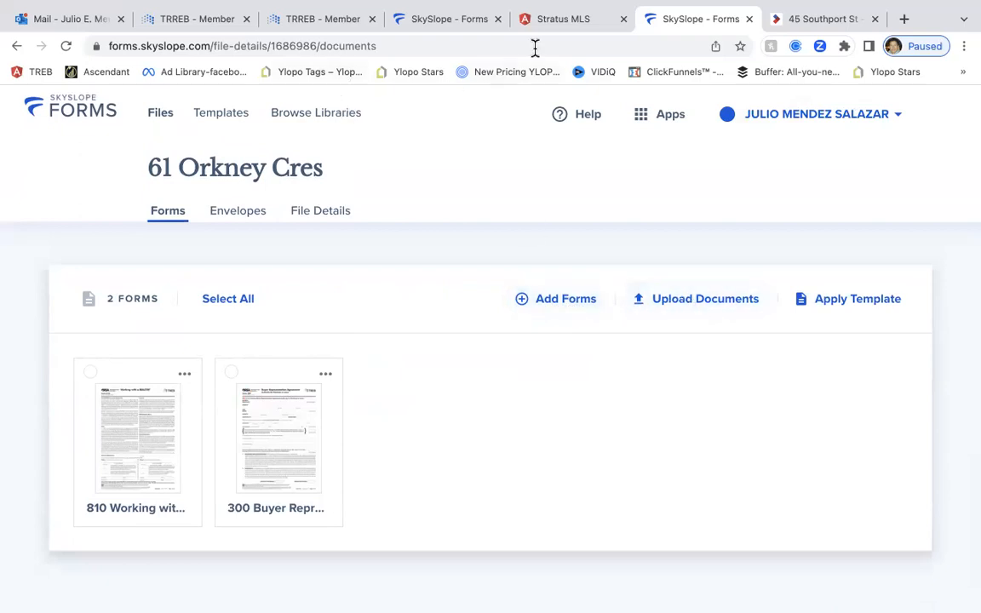
Download the Schedule B (Form 105) PDF from the Stratus MLS listing, then bring up SkySlope's Add Forms list
left_click(562, 26)
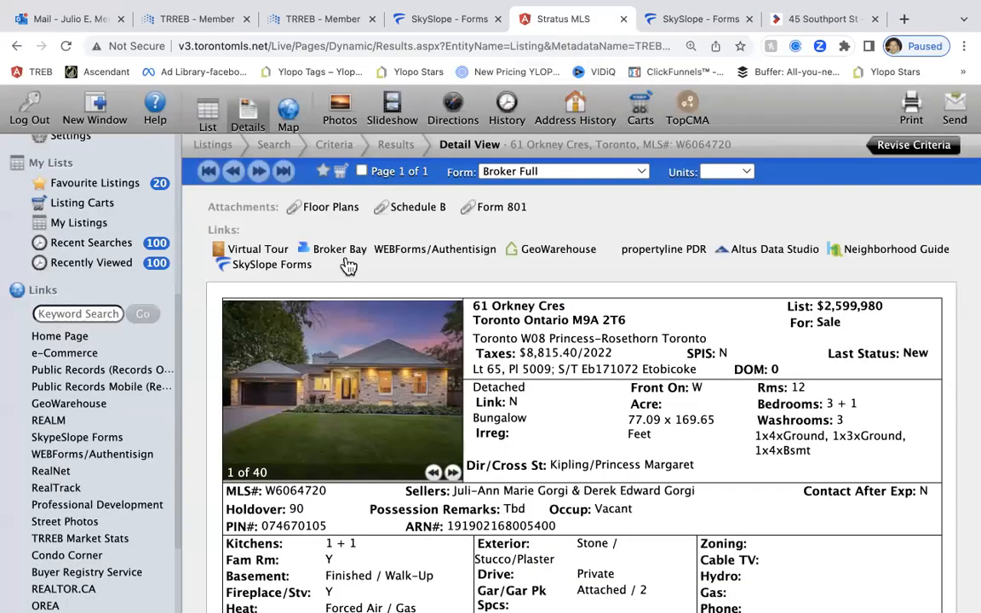
left_click(428, 216)
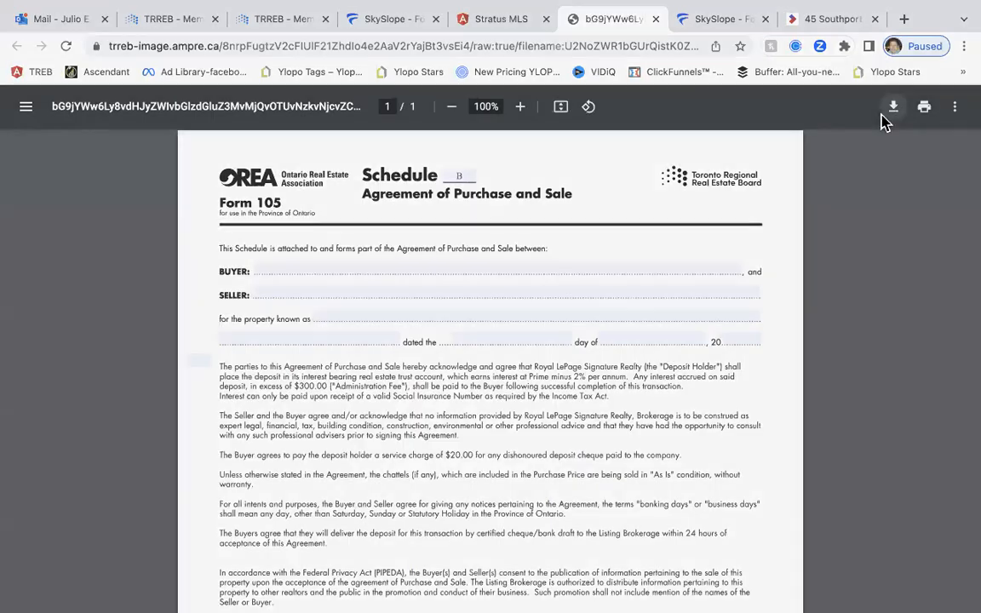
left_click(889, 109)
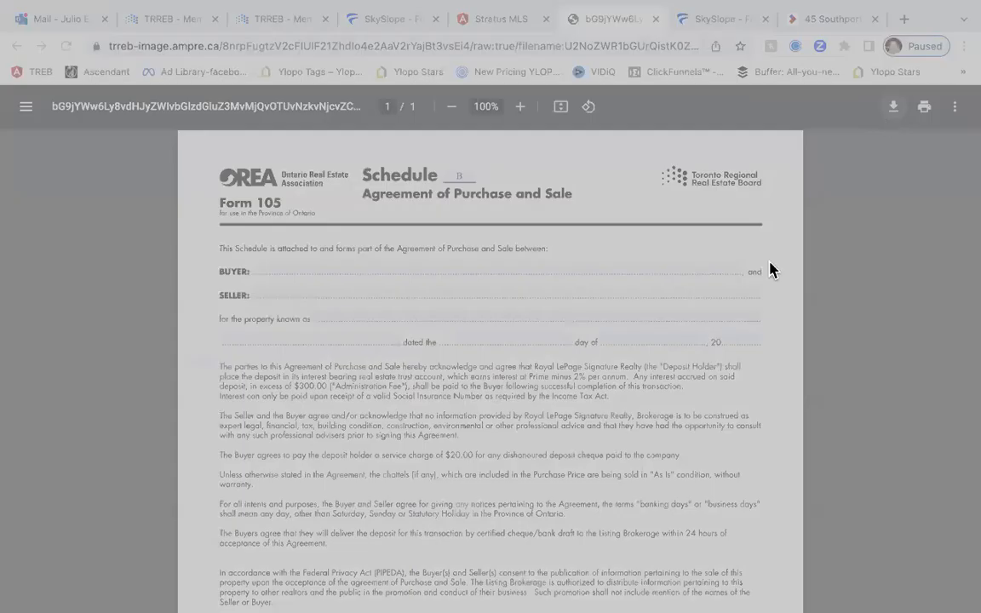
left_click(741, 465)
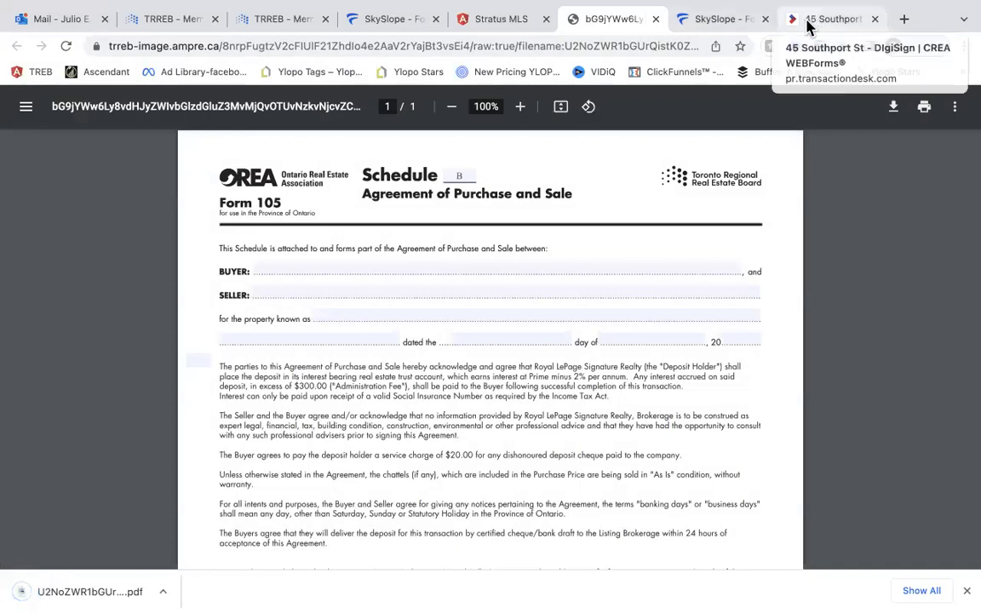
left_click(731, 19)
left_click(558, 298)
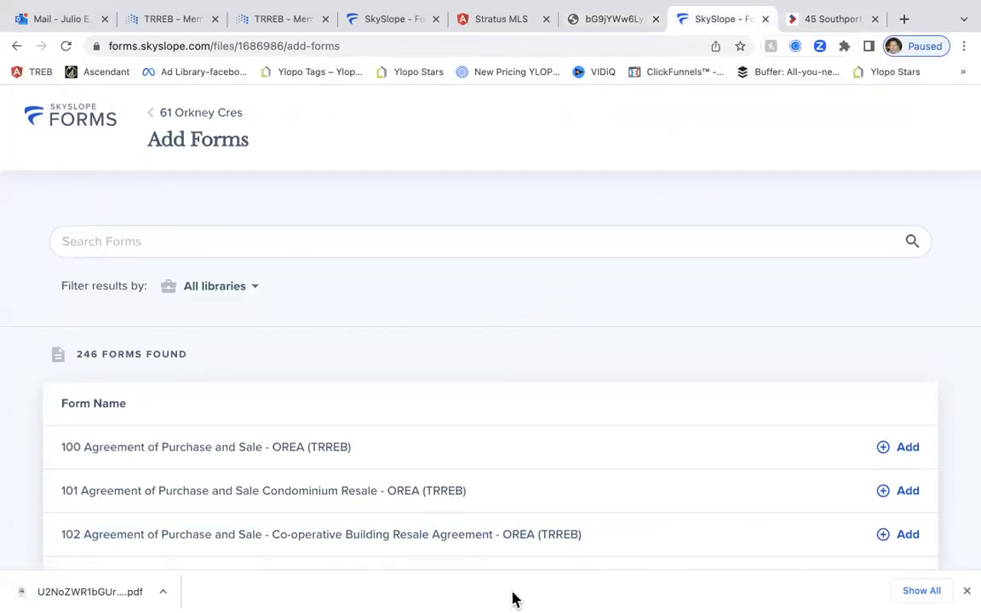
Search for and add forms 100, 320 and 801 to the file, then continue
scroll(532, 440, "down", 1)
scroll(536, 443, "up", 1)
left_click(216, 245)
type("100")
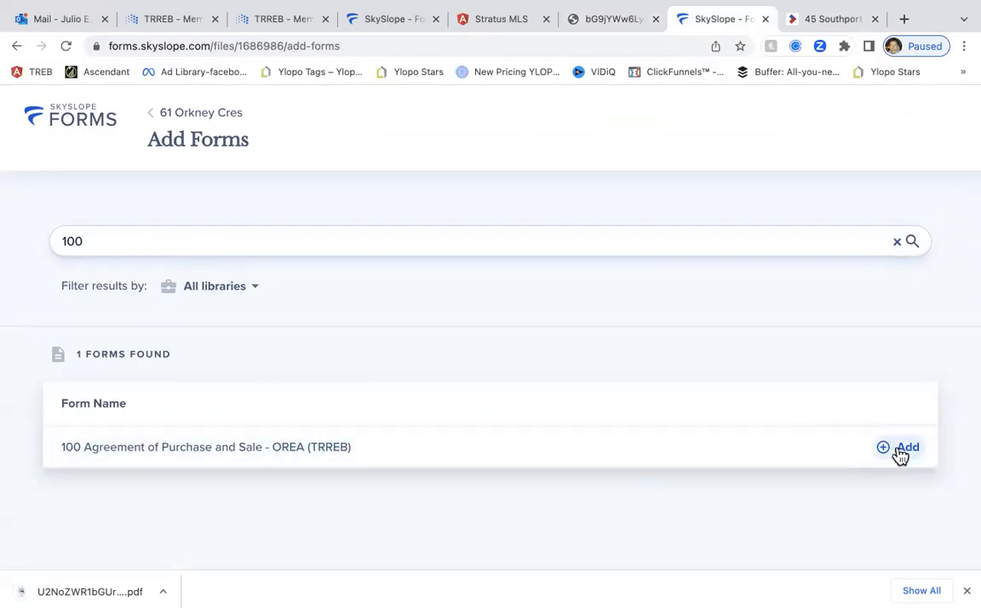
left_click(897, 451)
left_click_drag(111, 247, 24, 246)
type("320")
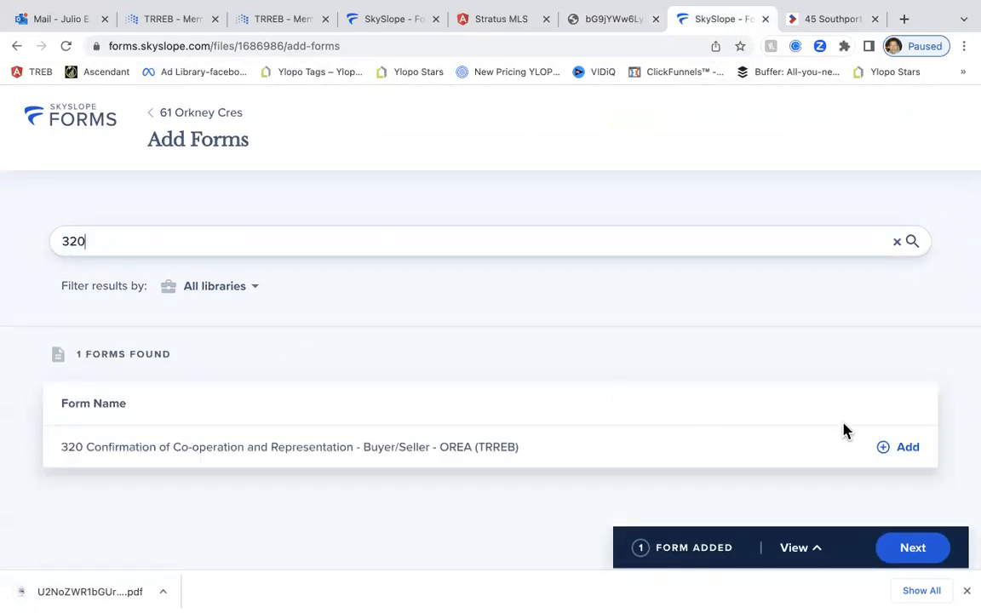
left_click(896, 448)
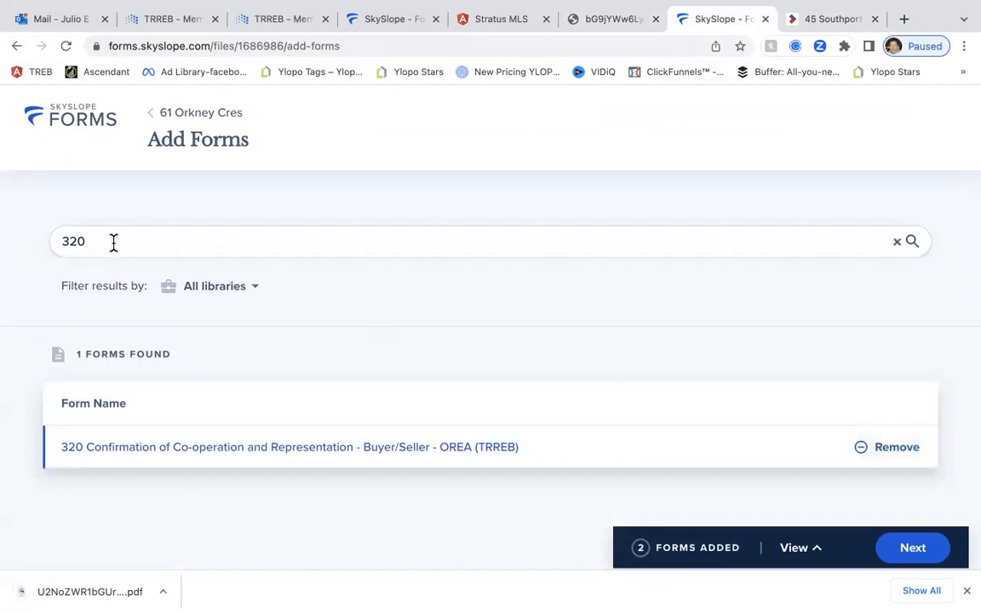
left_click_drag(113, 243, 51, 237)
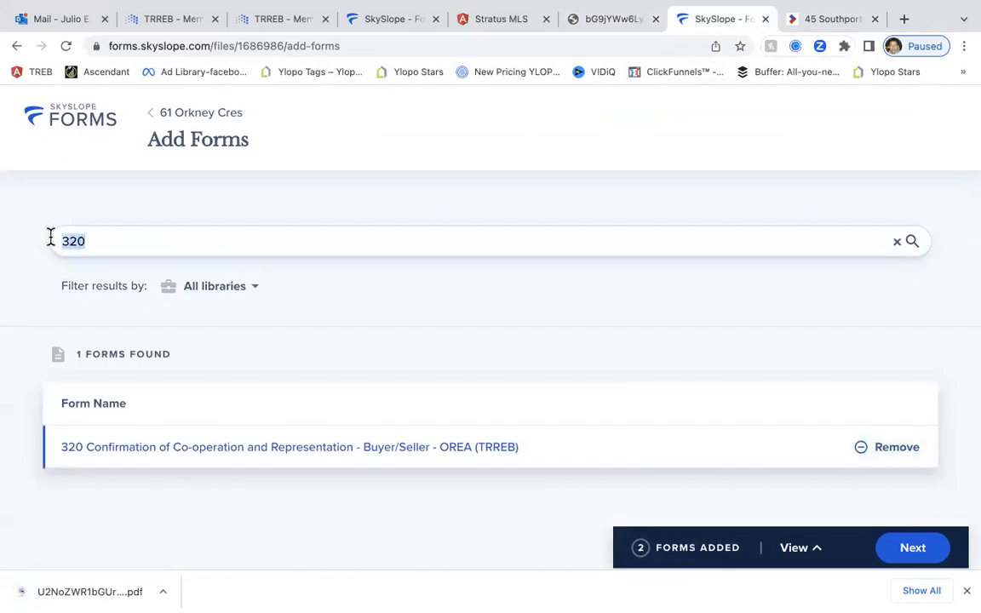
type("801")
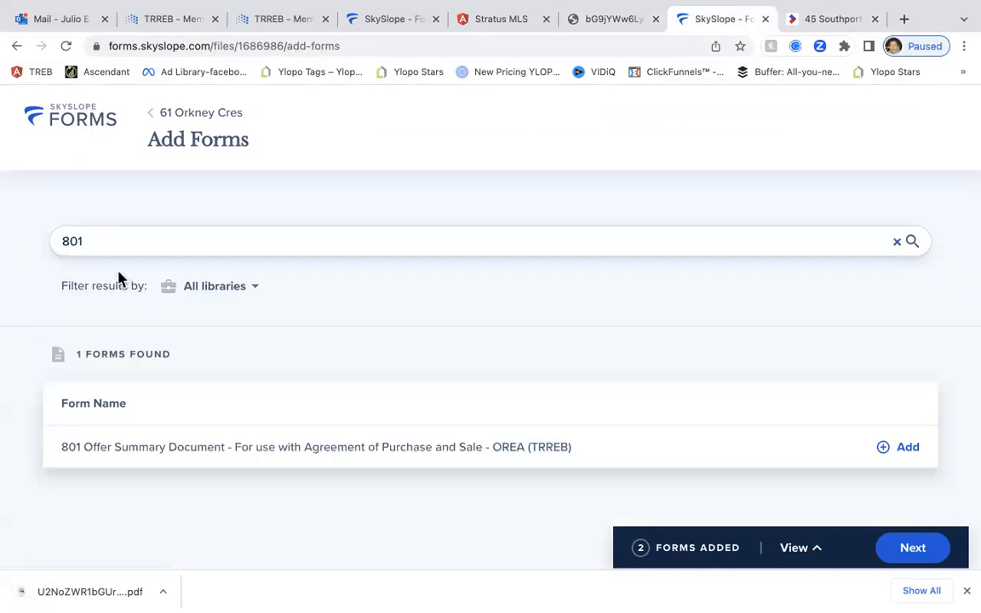
left_click(894, 451)
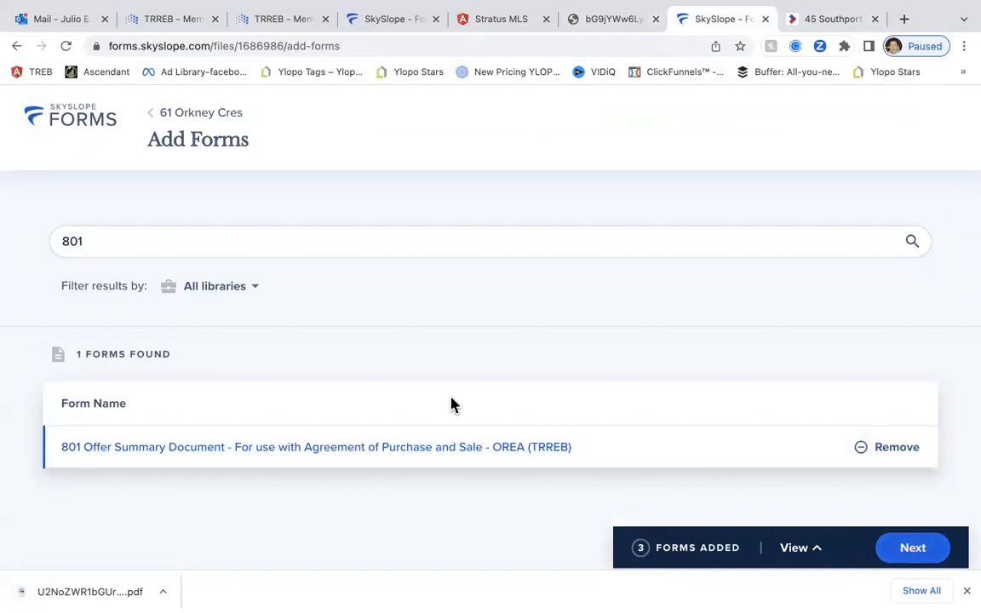
left_click_drag(105, 241, 48, 241)
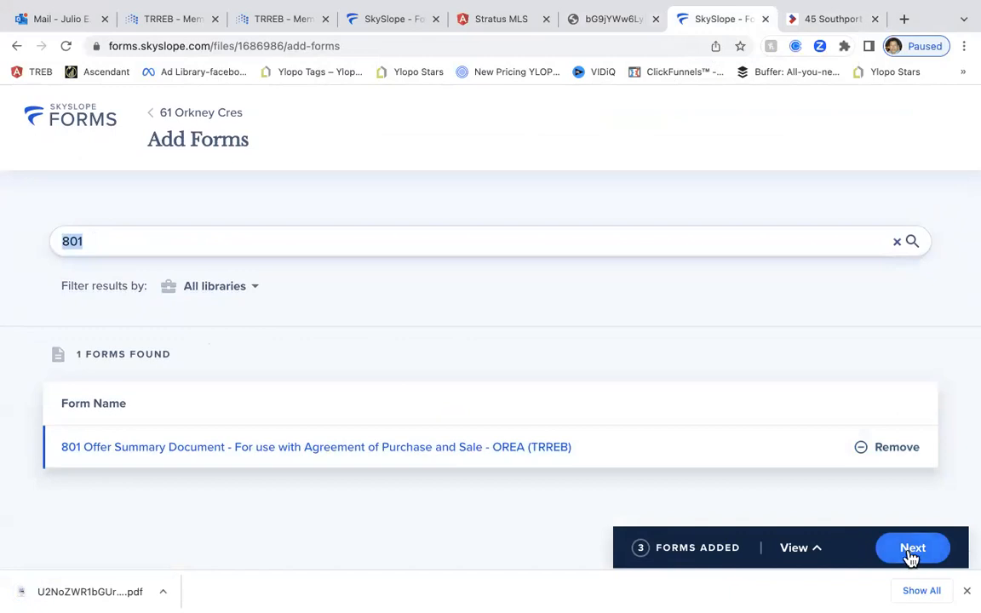
left_click(911, 553)
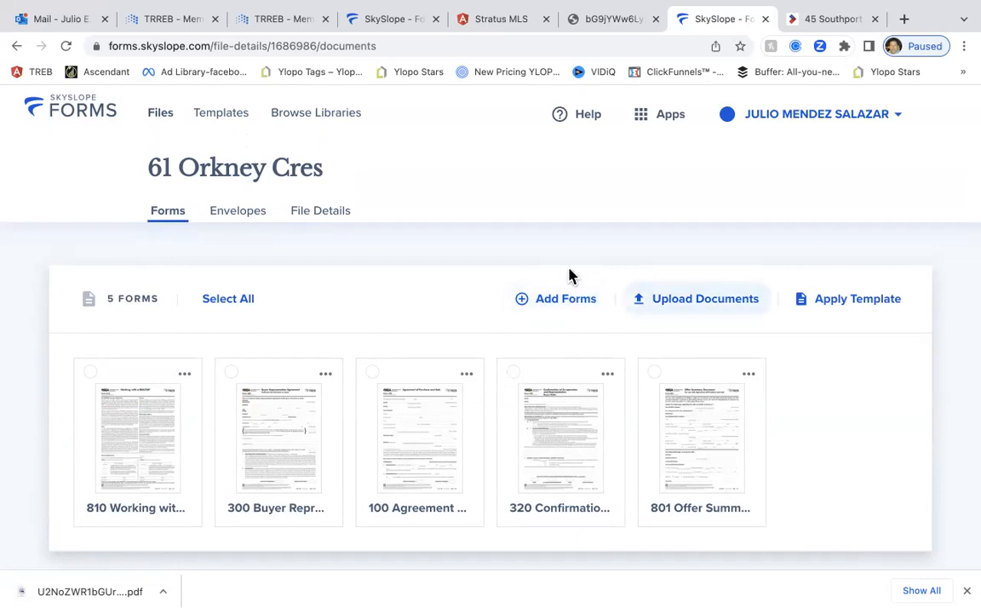
left_click(722, 309)
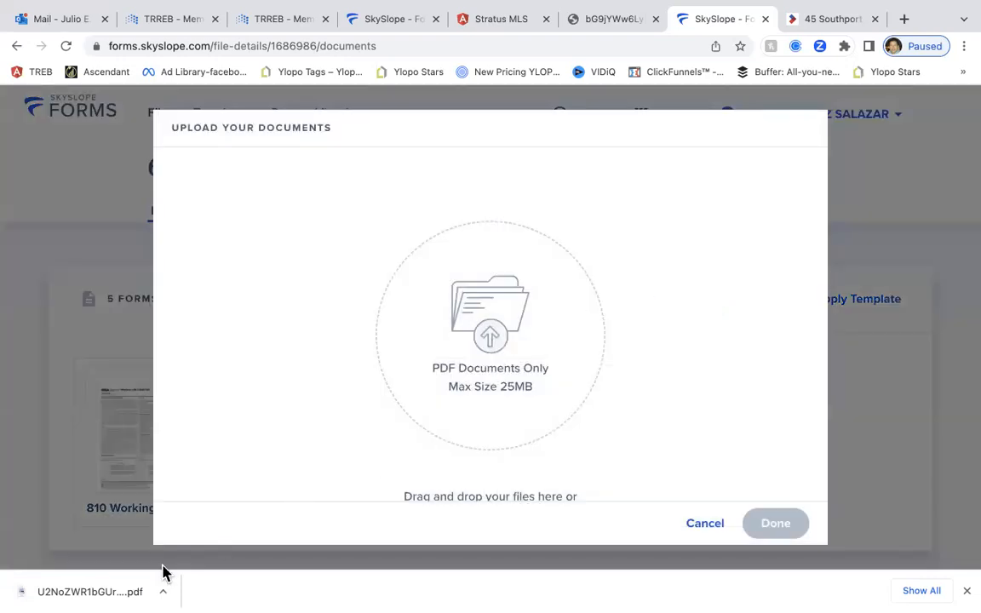
left_click_drag(55, 599, 547, 372)
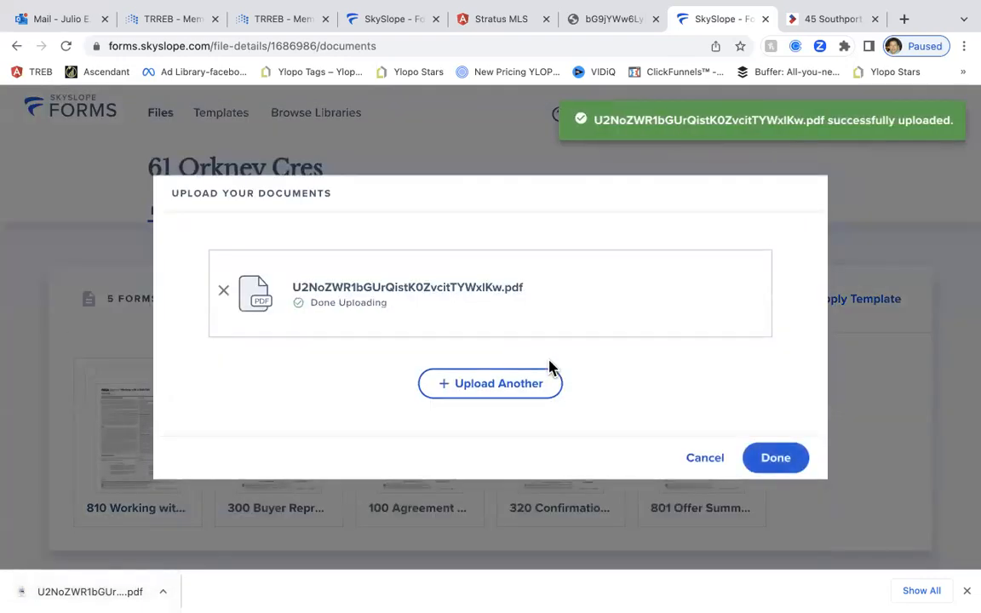
left_click(788, 466)
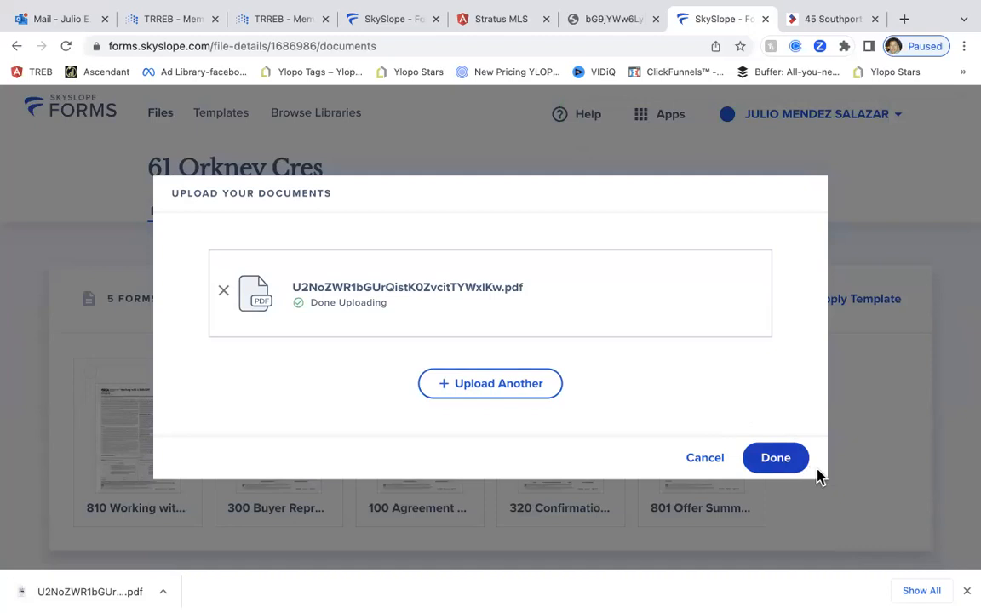
left_click(776, 465)
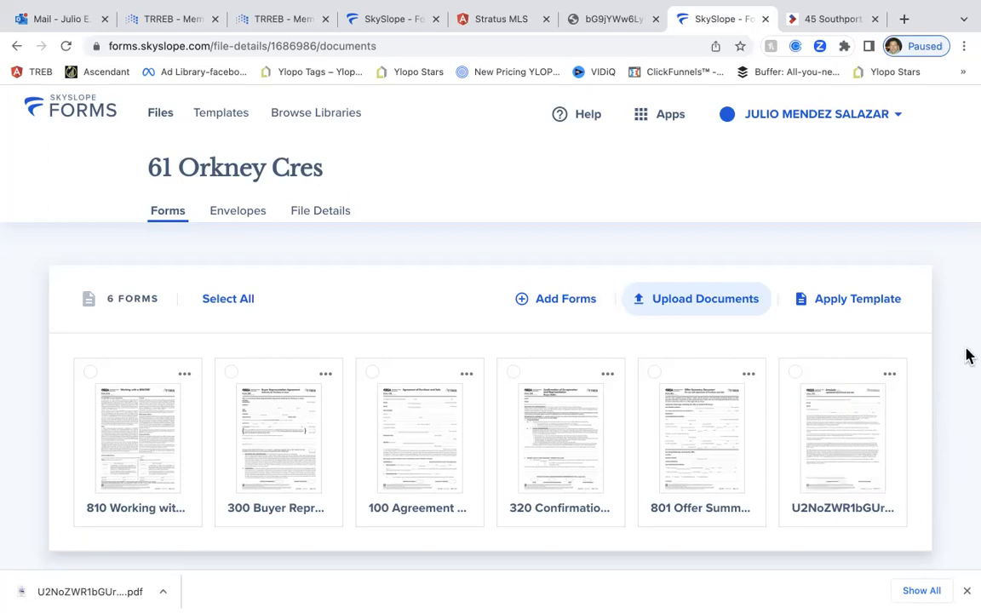
scroll(437, 315, "down", 1)
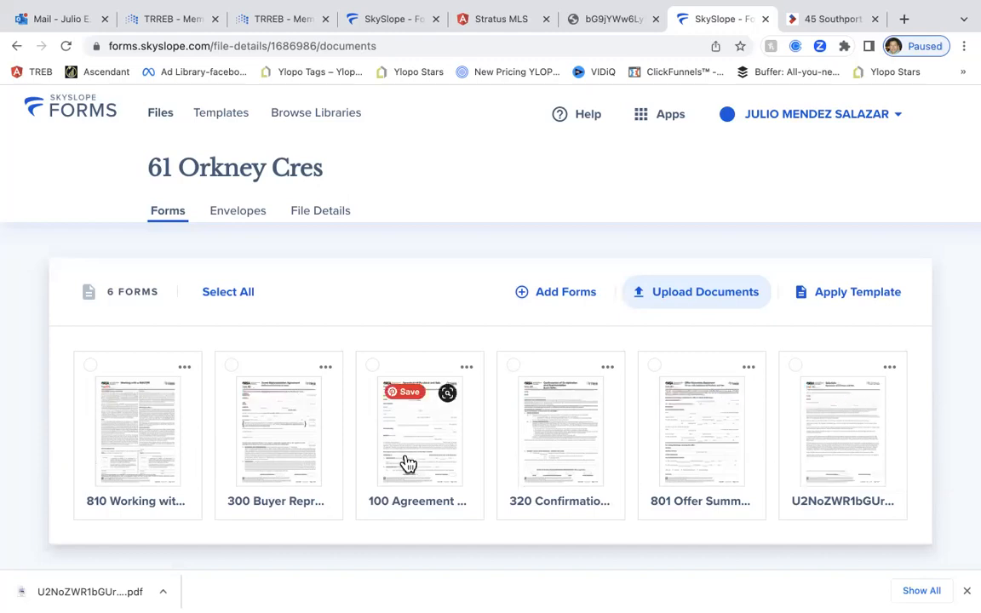
Reorder the forms to 810, 300, 801, 100, Schedule B PDF, 320 and close the downloads bar
left_click_drag(678, 453, 429, 464)
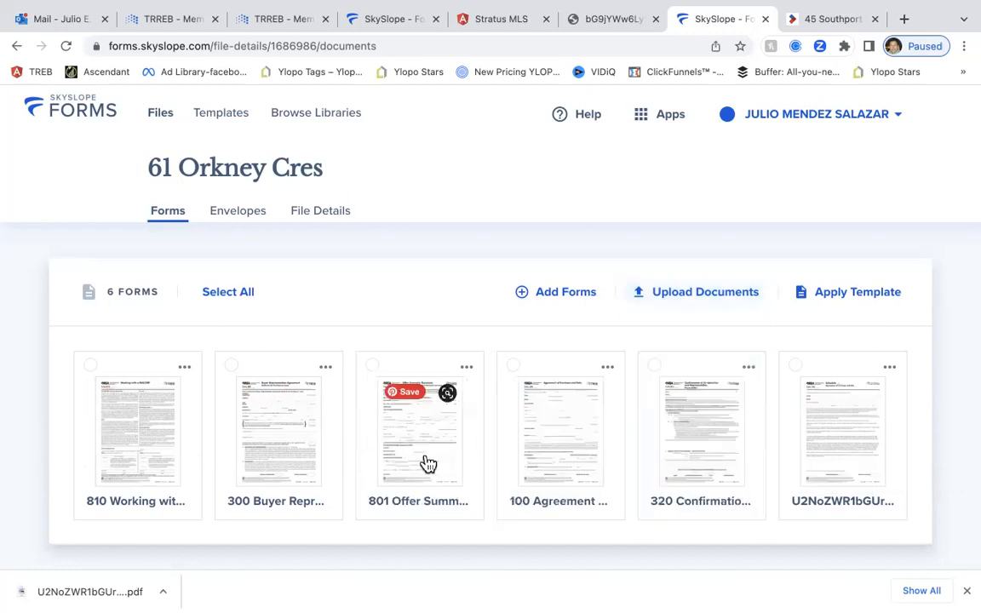
left_click_drag(823, 461, 659, 466)
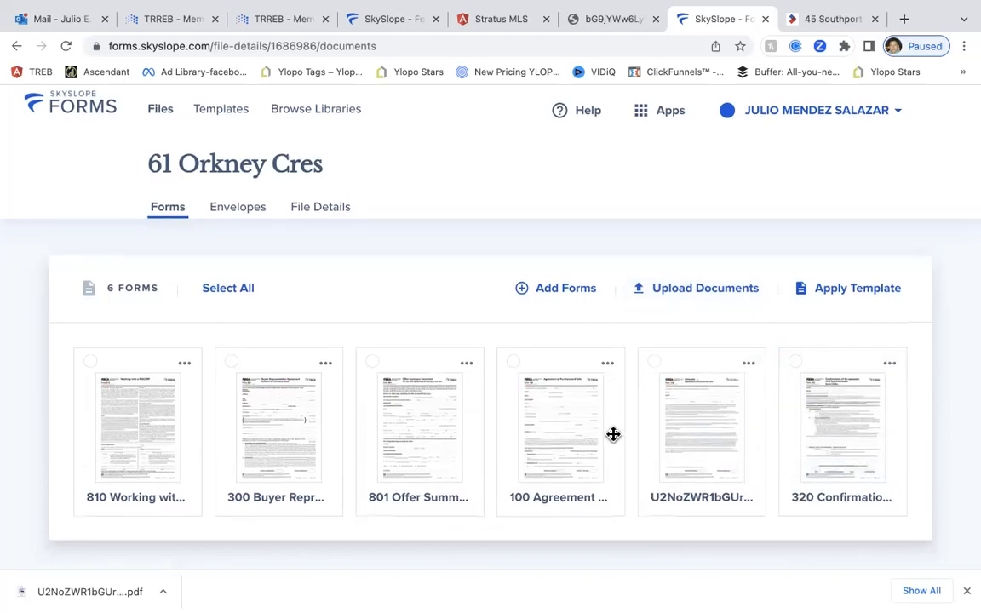
left_click(966, 590)
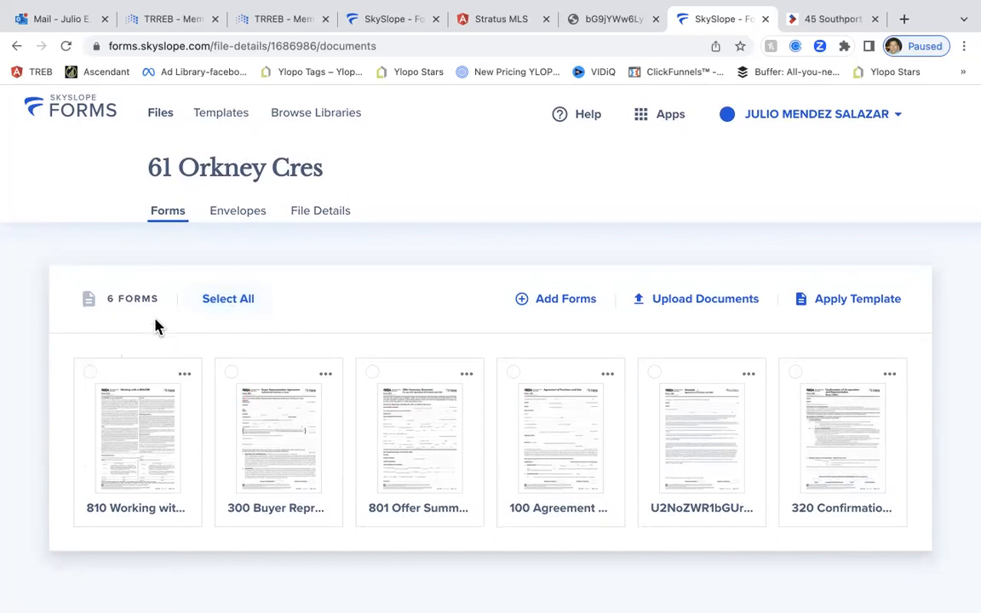
Select all six forms and open them together in Fill and Send
left_click(216, 307)
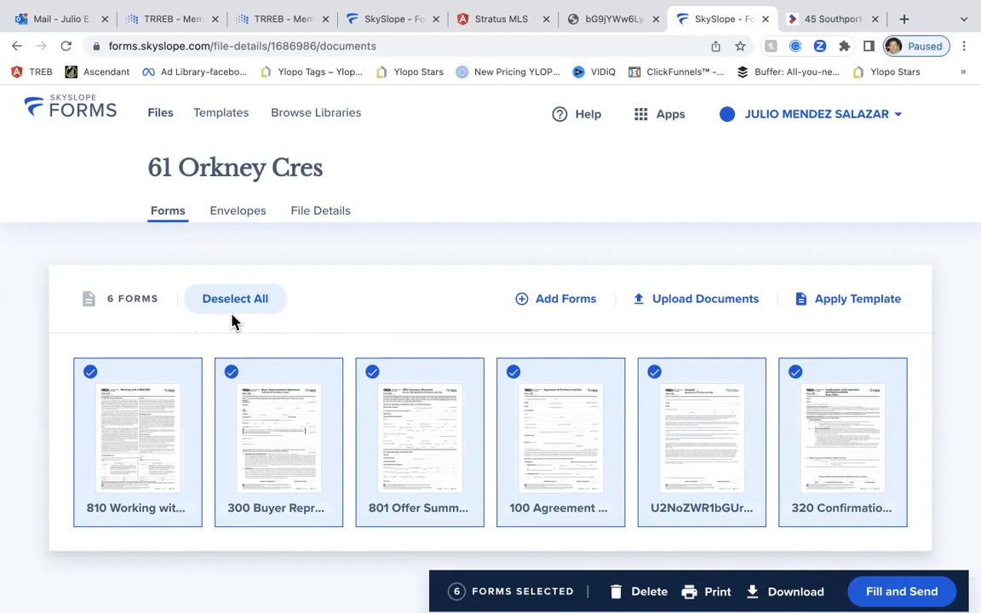
left_click(909, 593)
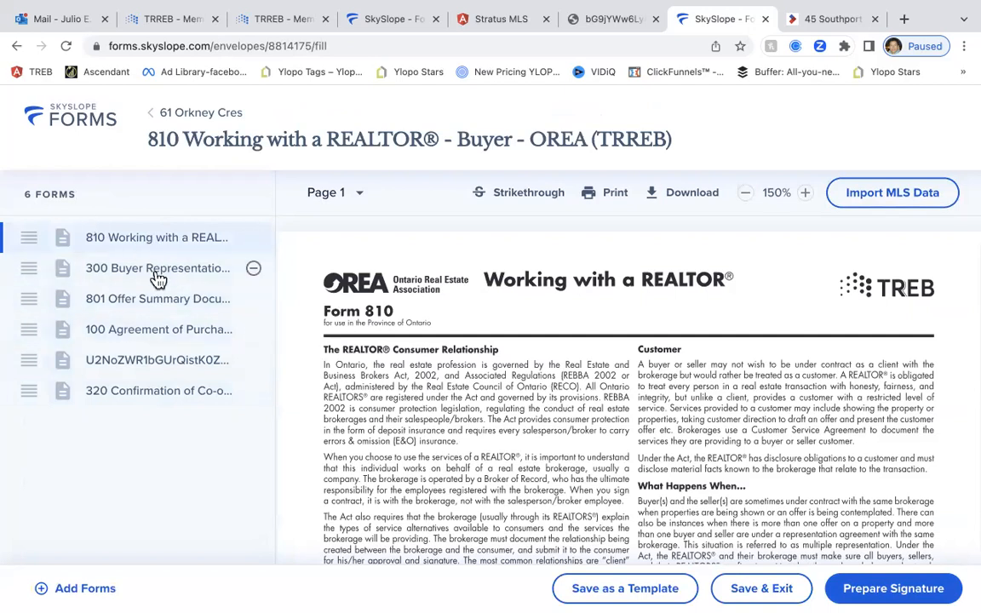
Enter the buyer client's full name in form 810's Acknowledgement by field
left_click(78, 590)
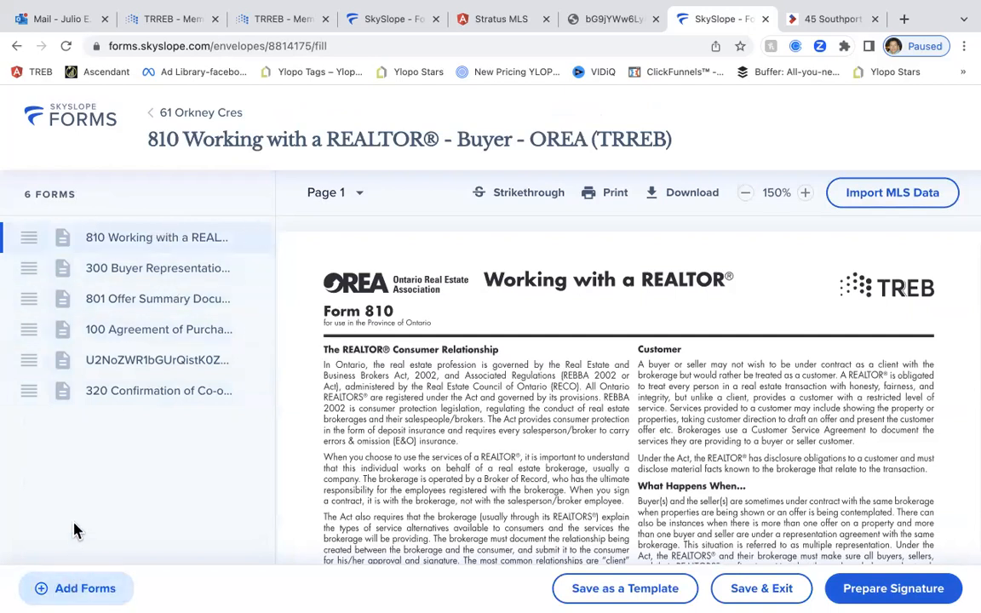
left_click(74, 591)
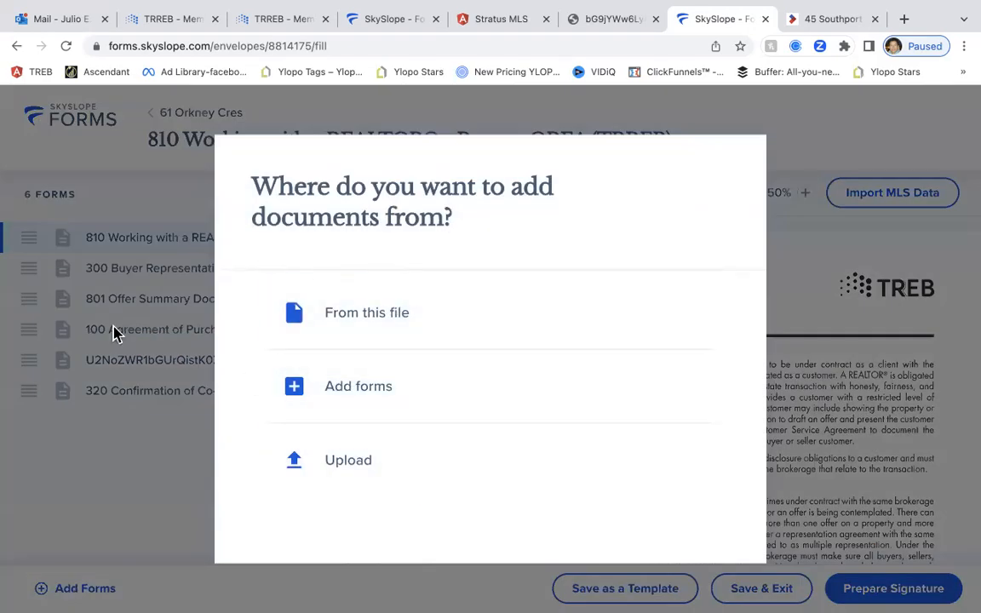
left_click(99, 480)
scroll(544, 344, "down", 4)
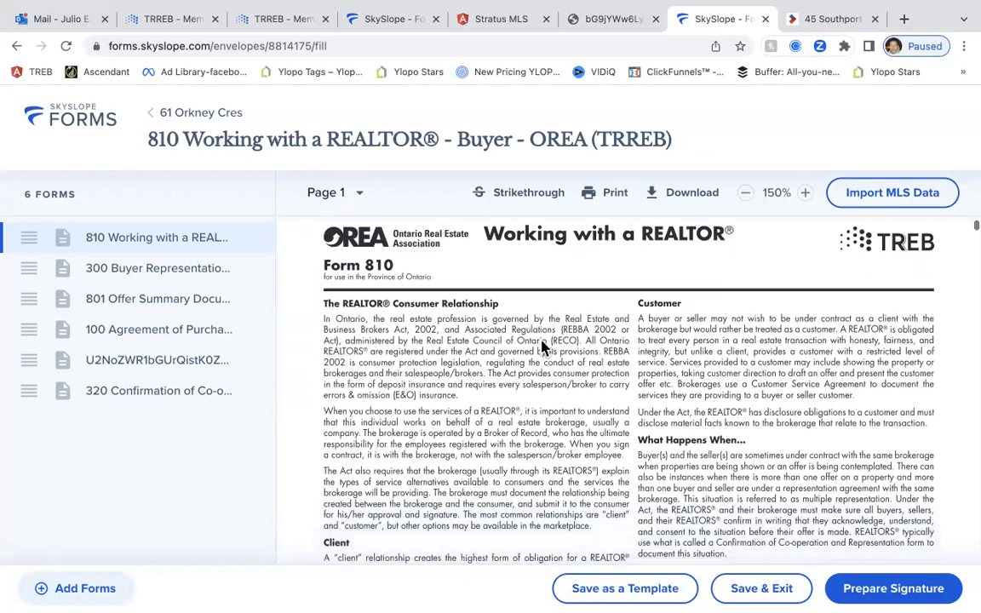
scroll(541, 347, "down", 3)
scroll(542, 347, "up", 1)
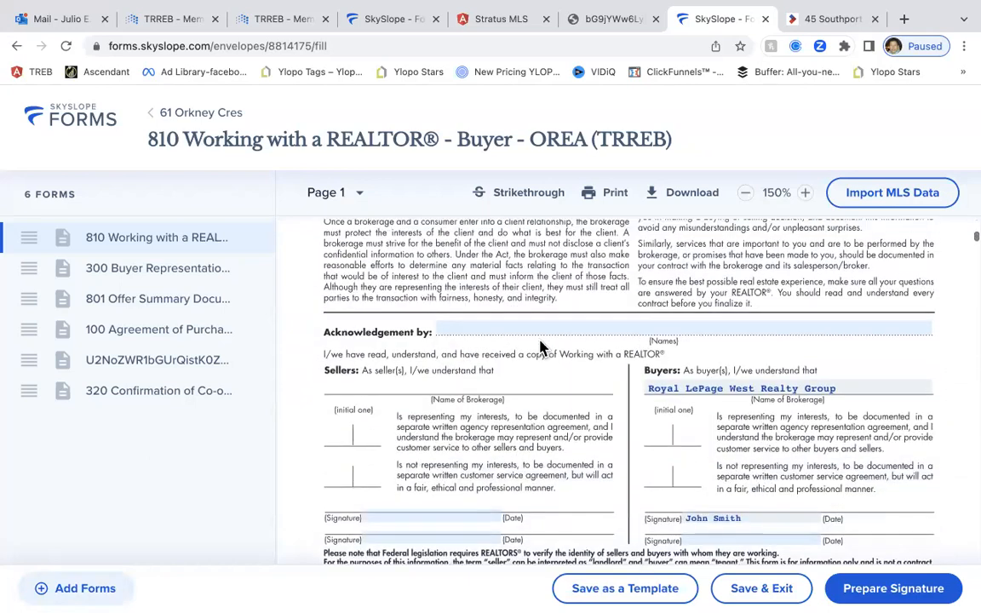
left_click(442, 335)
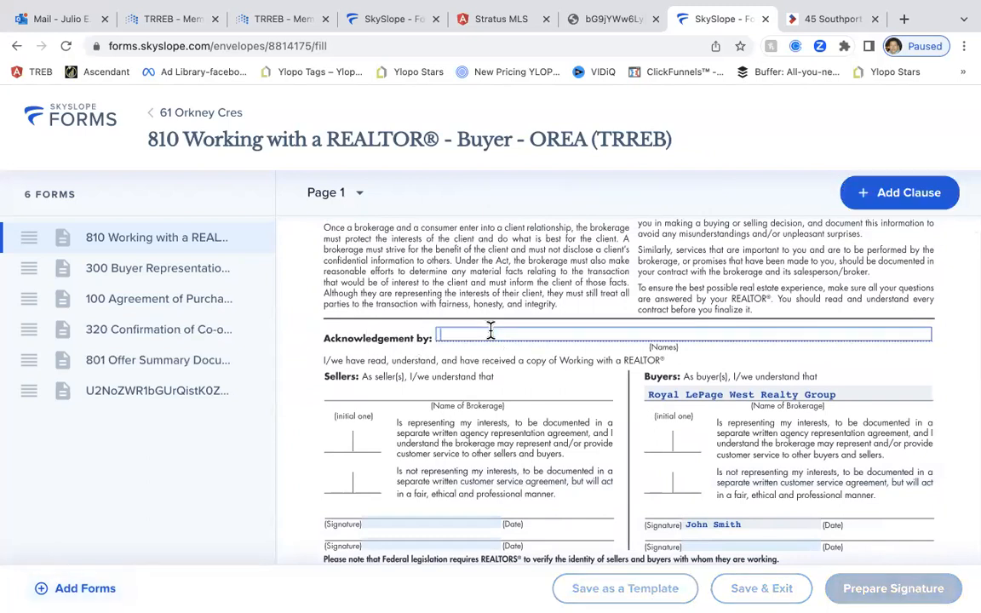
type("John Smith")
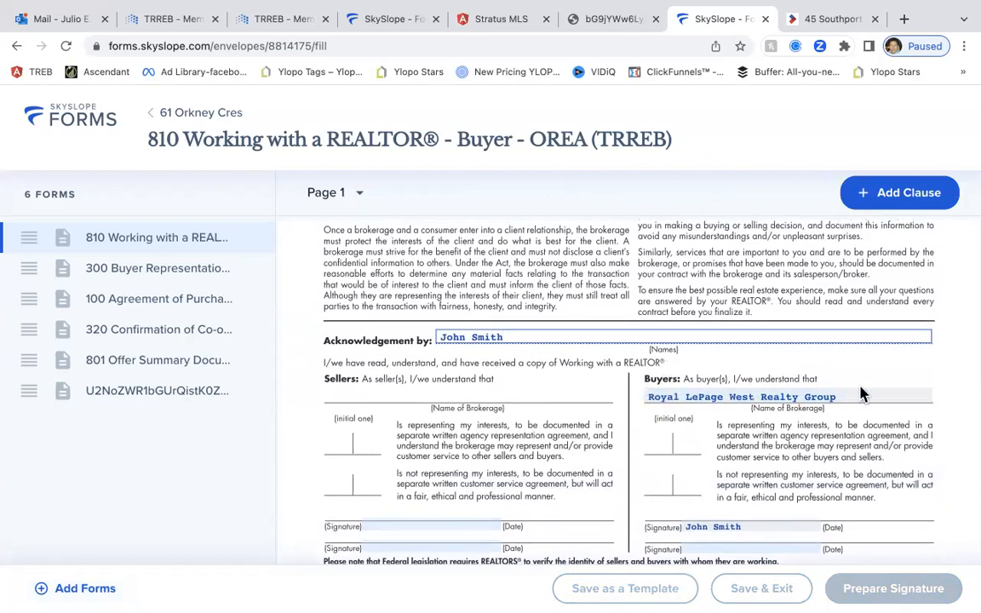
scroll(851, 396, "down", 2)
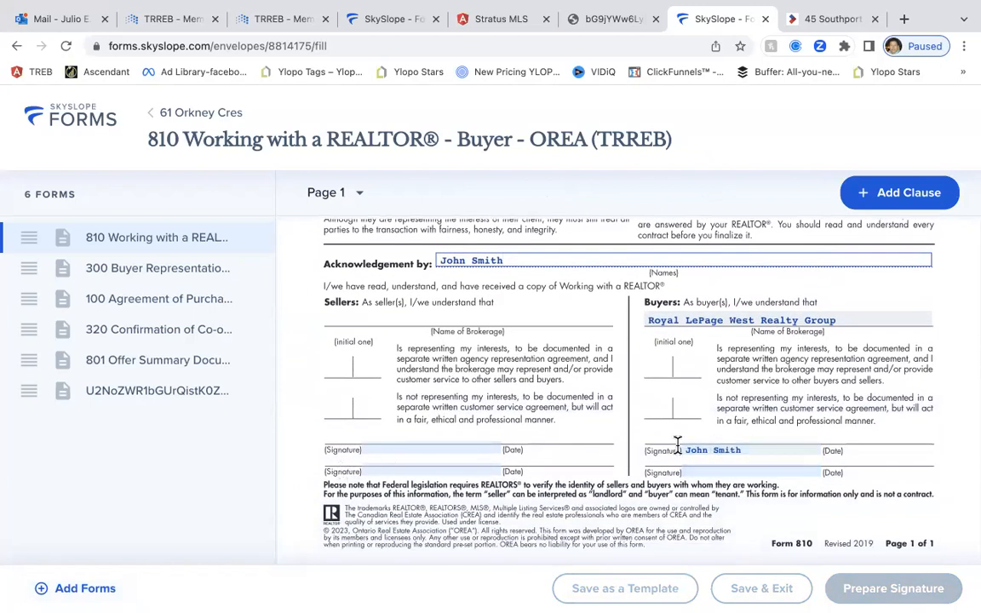
scroll(711, 460, "down", 3)
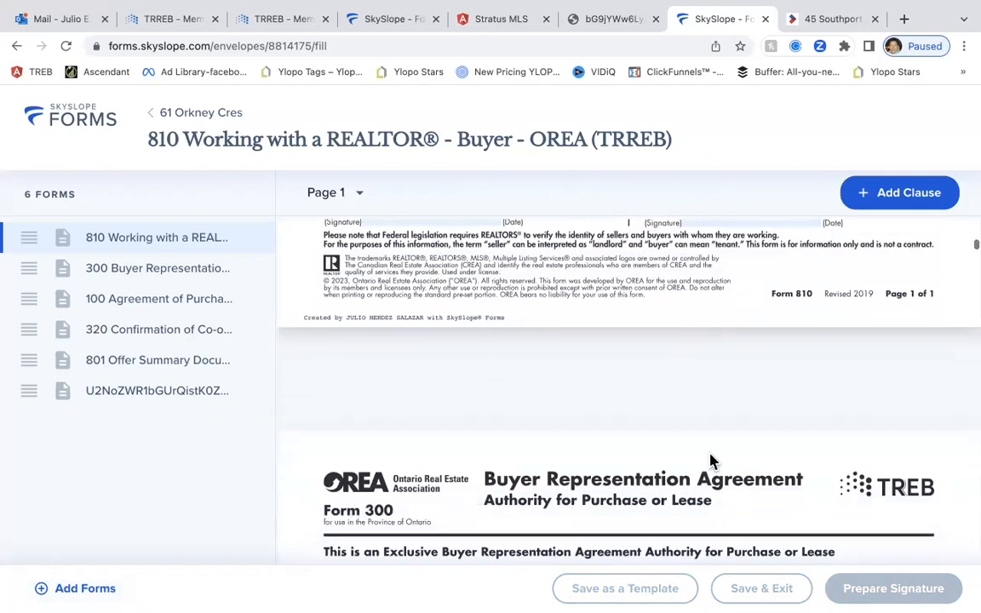
scroll(712, 460, "down", 2)
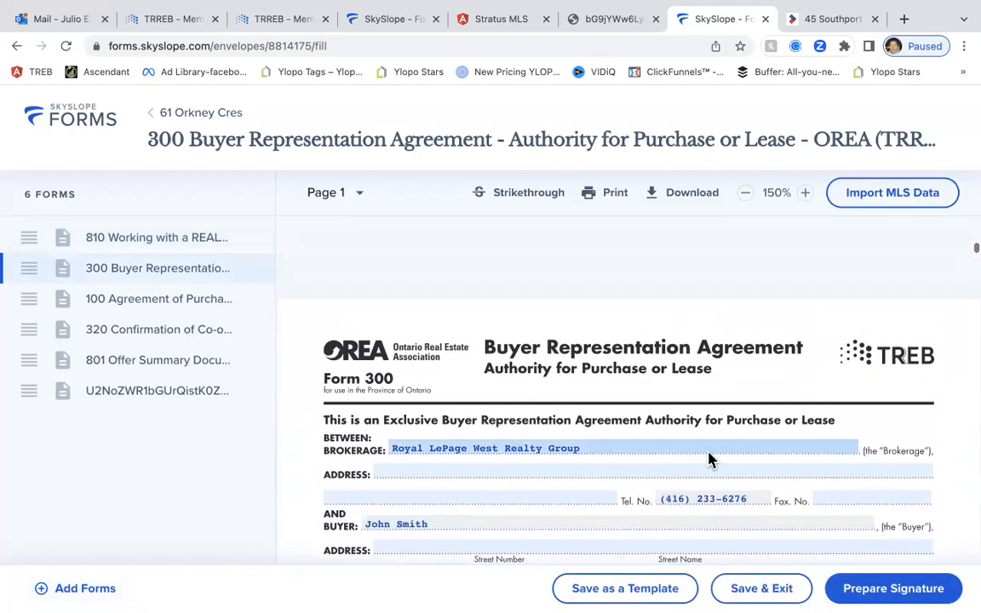
Enter the buyer agent's street address, accept the suggestion filling city, province and postal code, and save
scroll(679, 396, "down", 1)
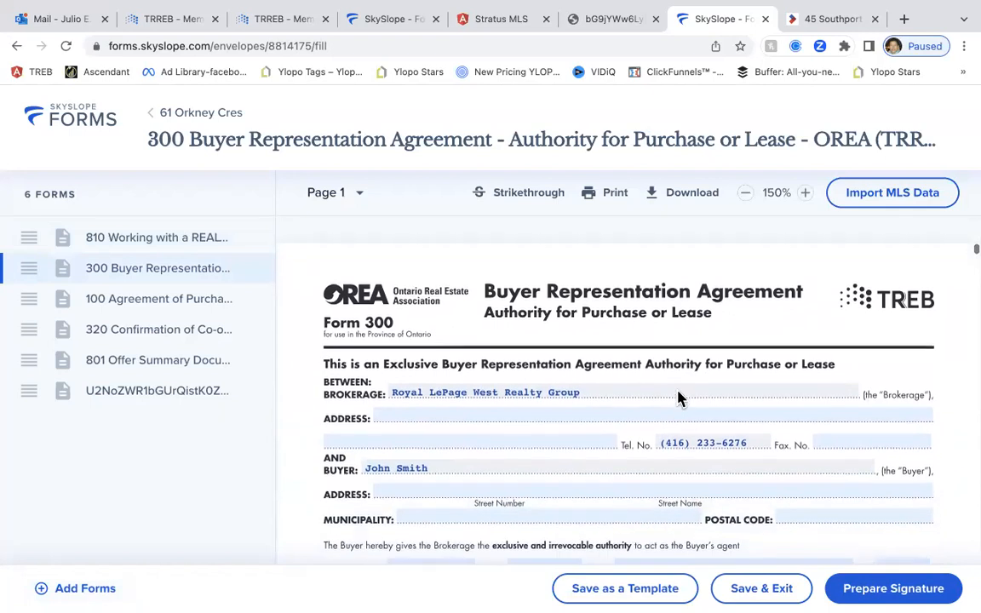
scroll(678, 396, "down", 2)
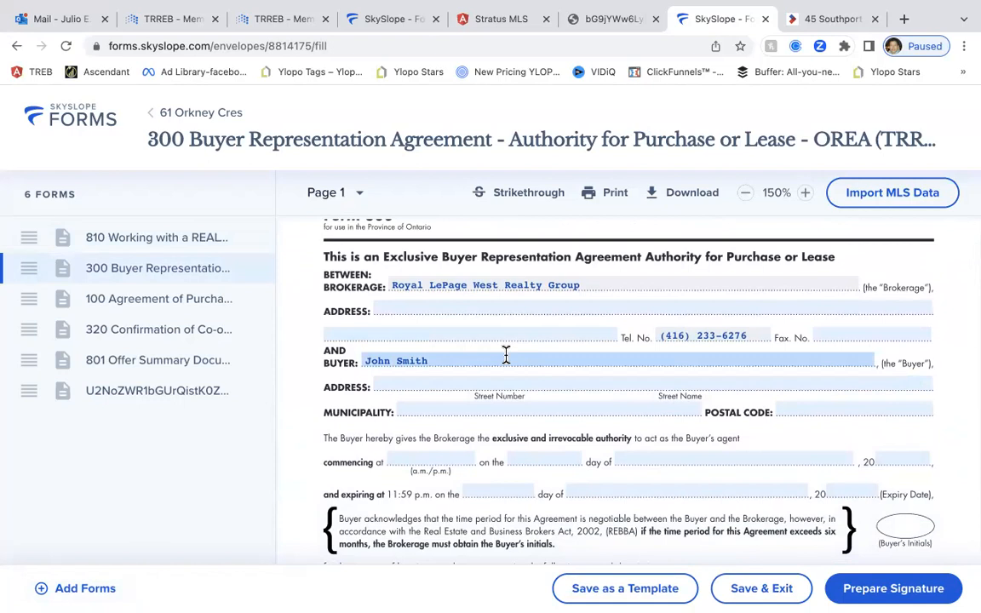
scroll(505, 356, "down", 3)
scroll(505, 357, "up", 2)
scroll(506, 357, "up", 1)
scroll(504, 351, "down", 1)
scroll(503, 351, "up", 1)
scroll(503, 351, "down", 1)
scroll(503, 351, "up", 1)
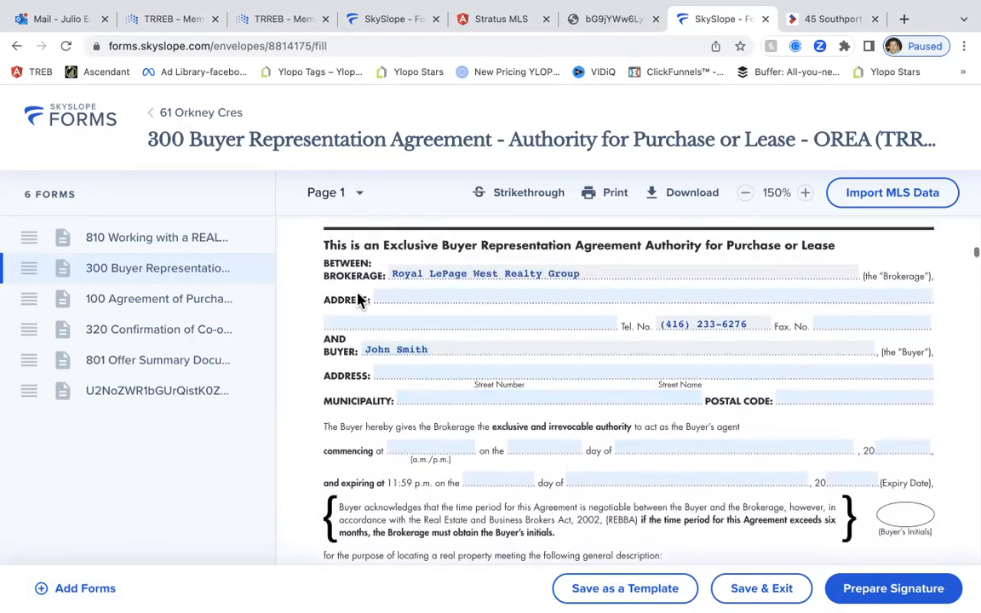
left_click(356, 264)
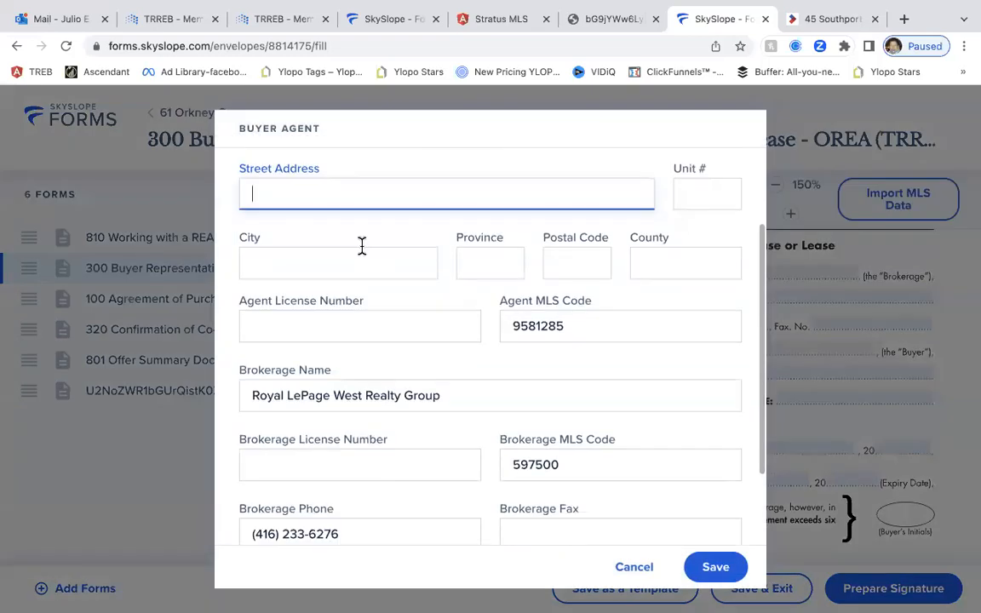
scroll(361, 249, "up", 3)
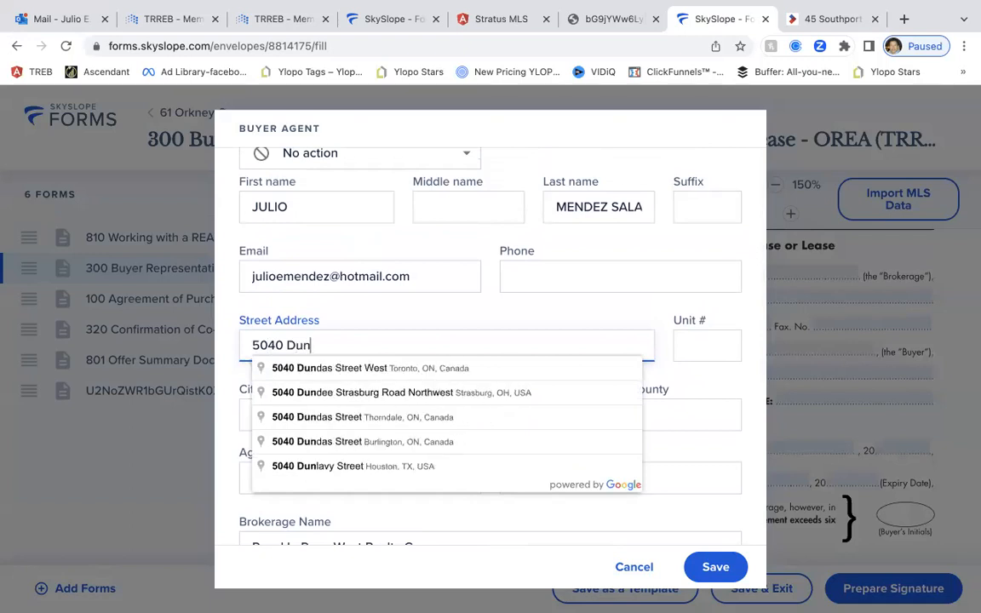
left_click(371, 368)
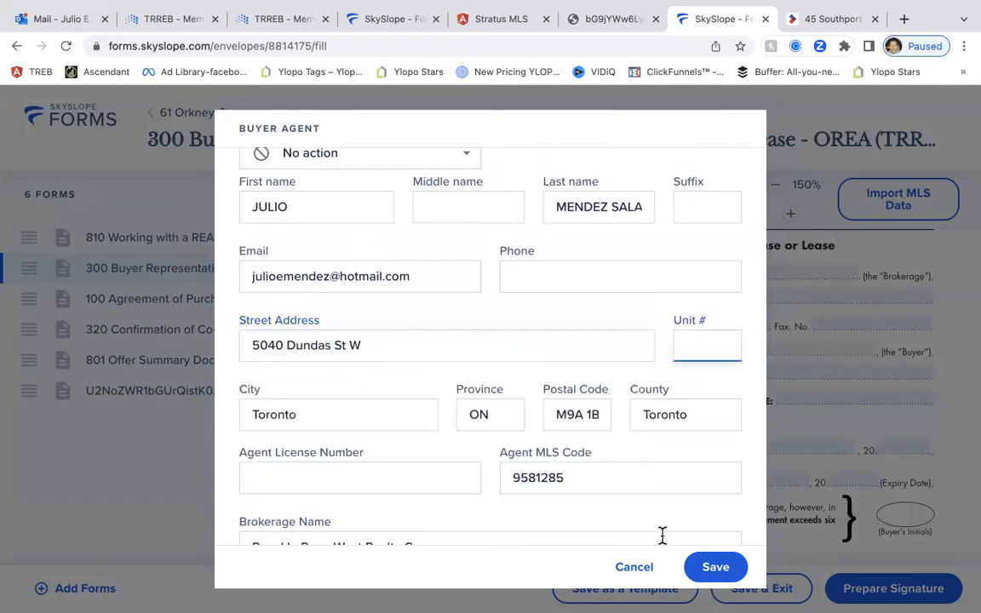
left_click(704, 566)
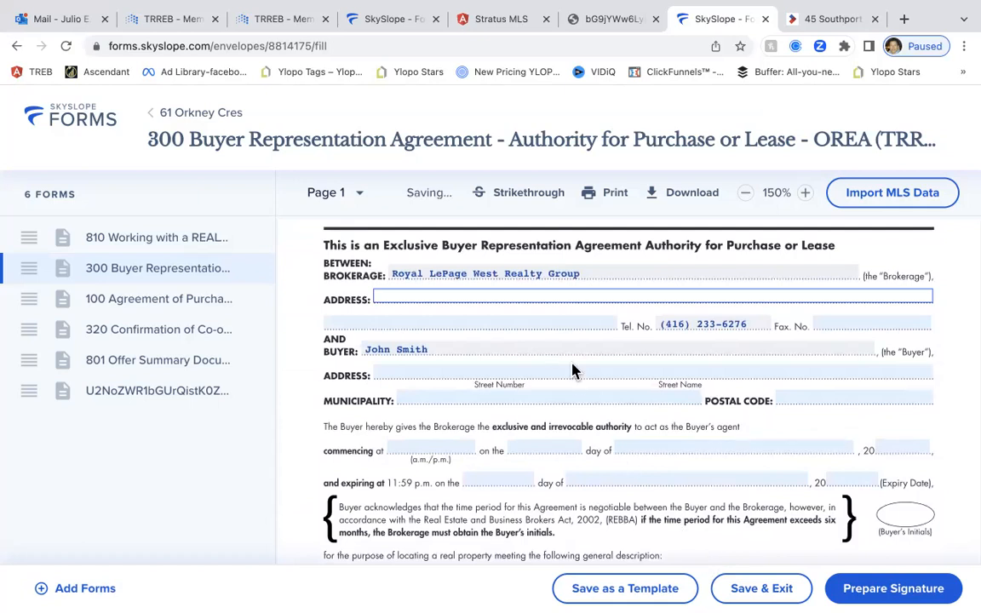
Set form 300's commencement to 10:30 AM on 30 May 2023
scroll(564, 388, "down", 1)
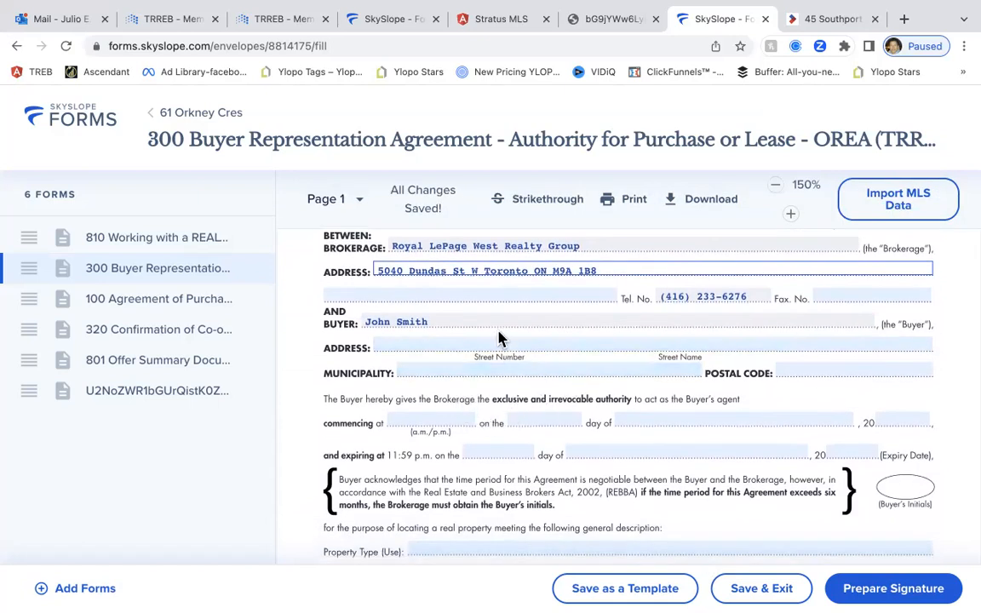
left_click(421, 418)
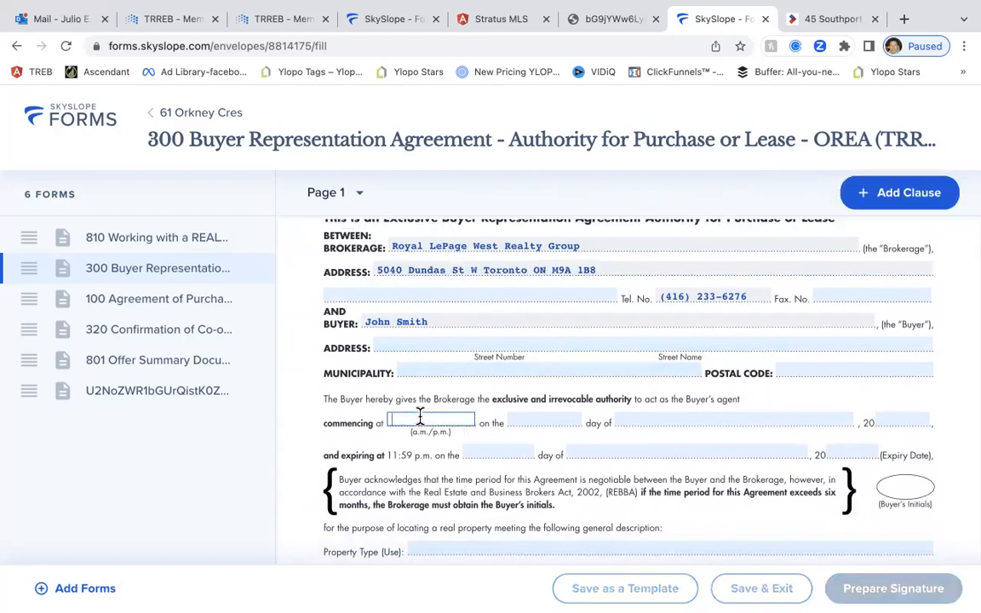
type("10:30 AM")
left_click(436, 433)
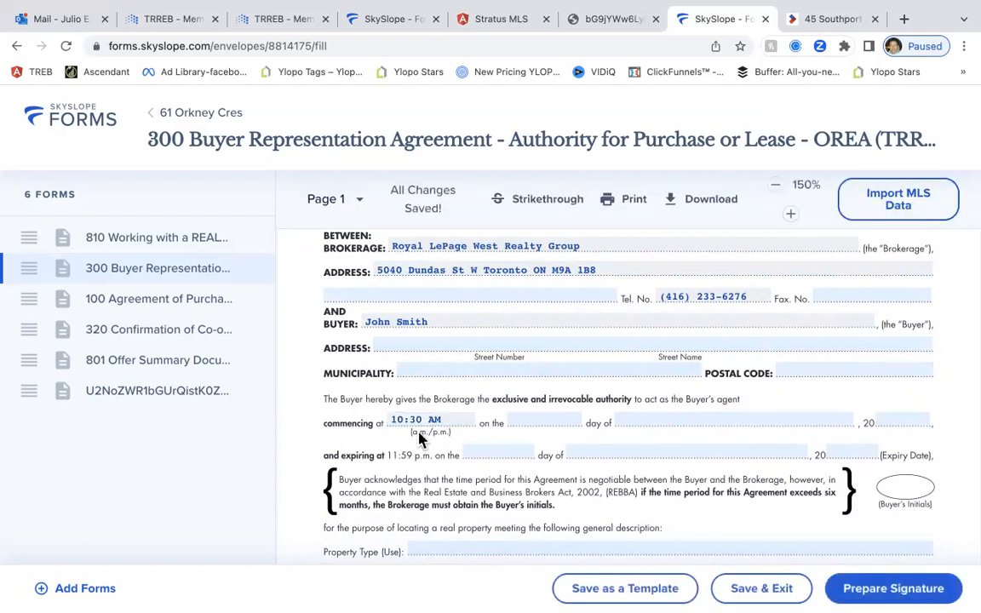
left_click(540, 417)
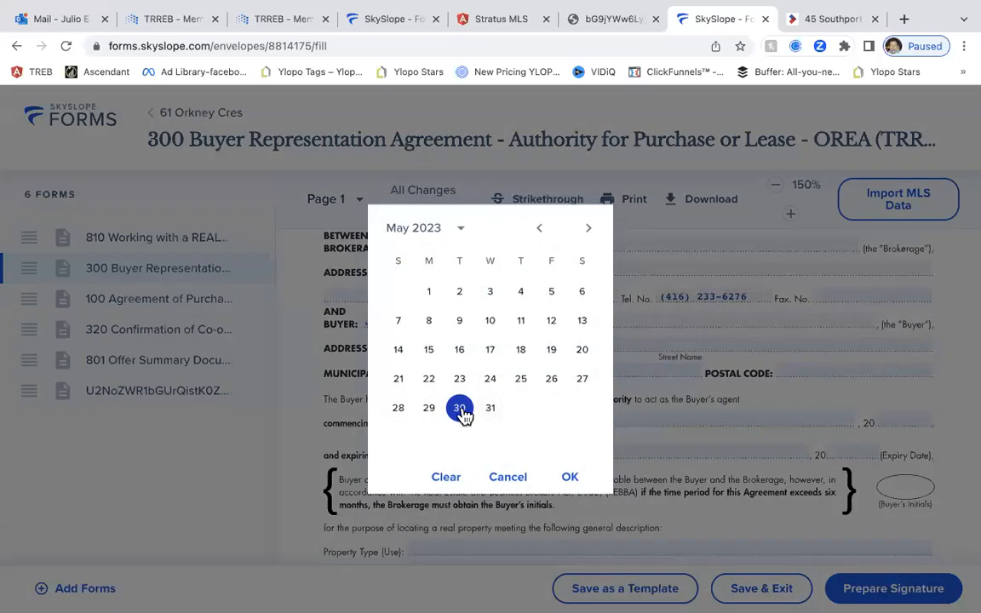
left_click(462, 412)
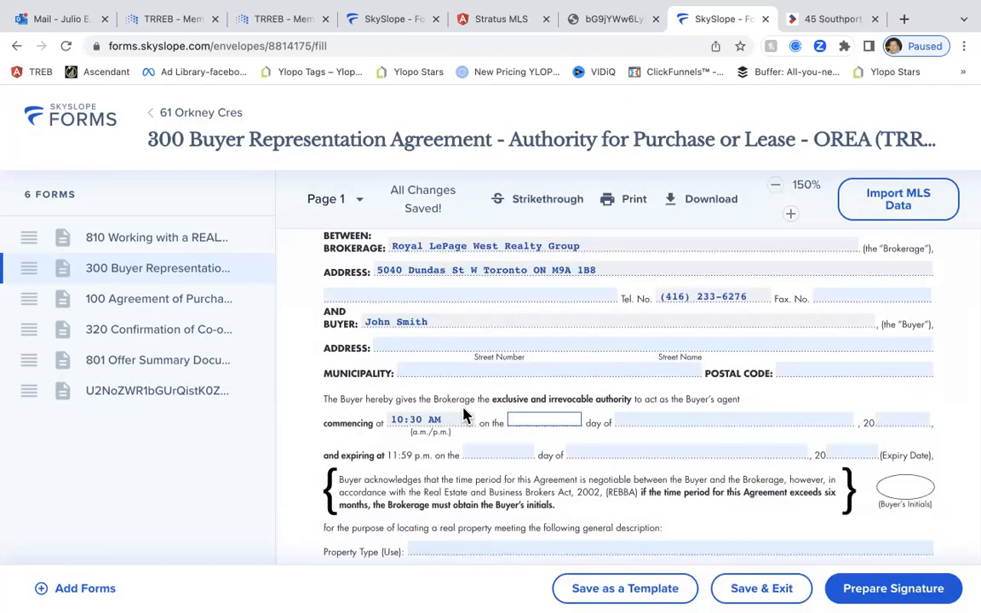
left_click(533, 420)
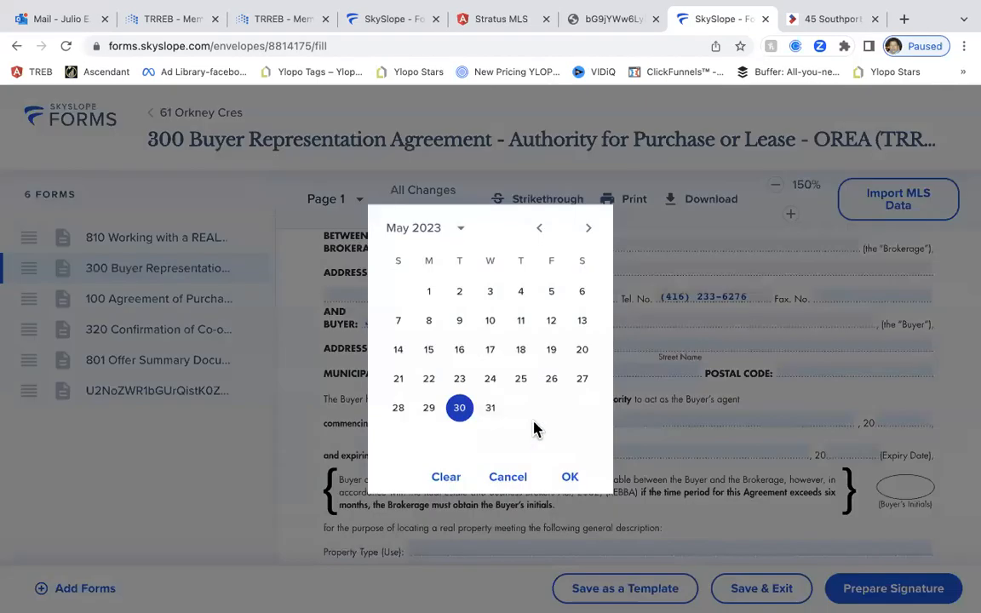
left_click(490, 412)
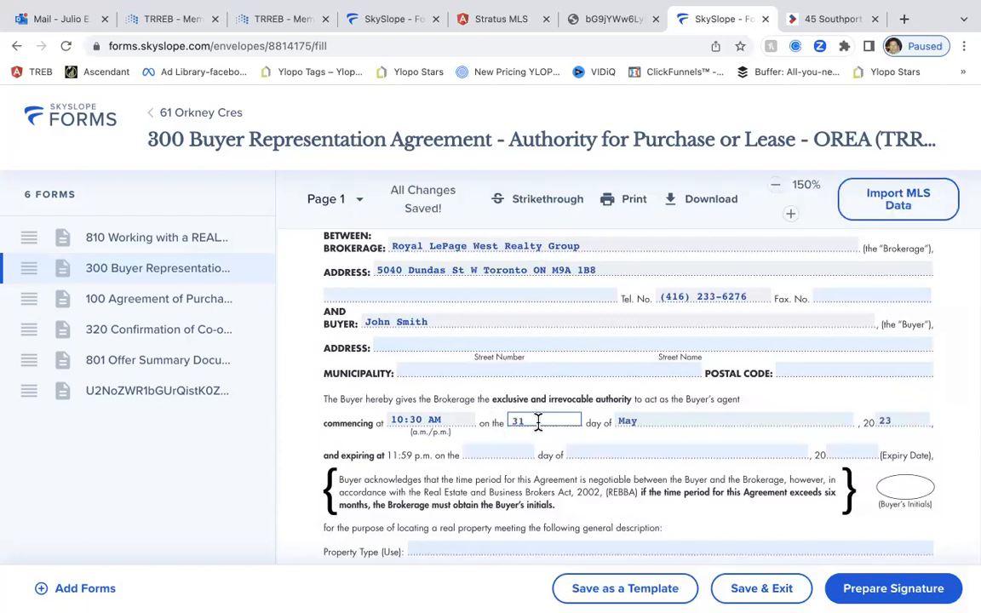
left_click(536, 420)
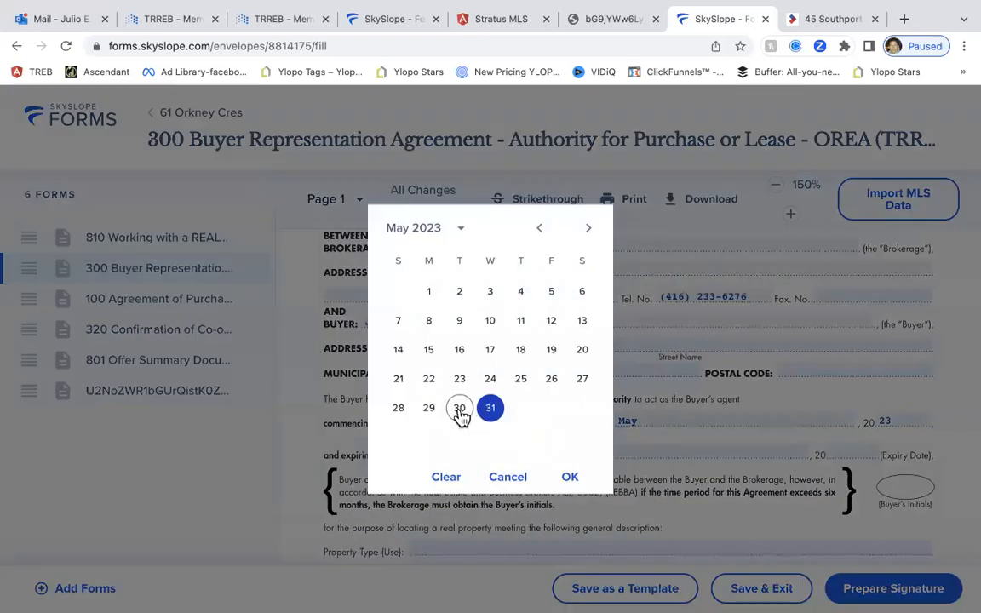
left_click(460, 412)
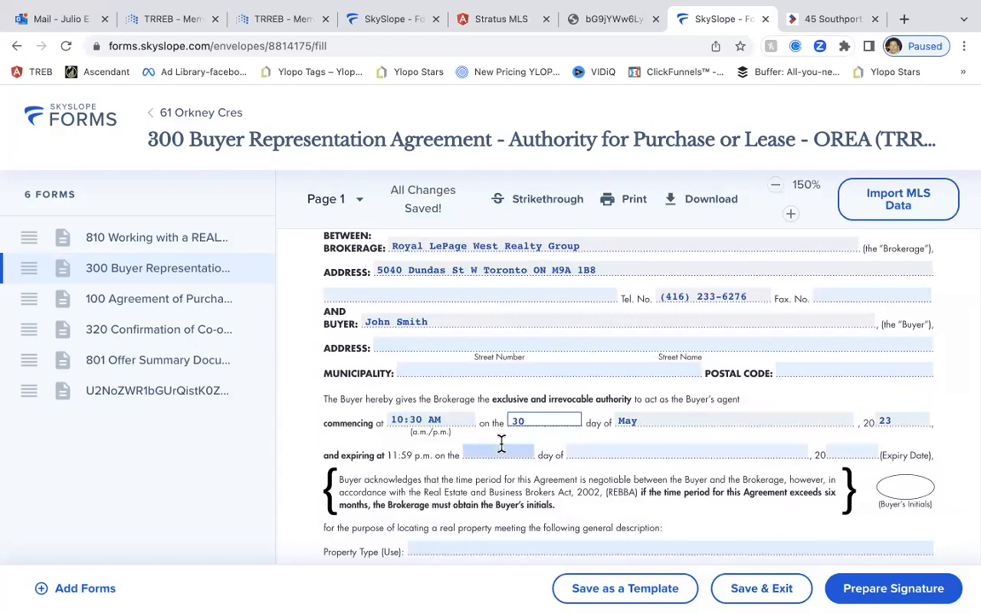
Pick 31 July 2023 as the agreement's expiry date
scroll(502, 444, "down", 1)
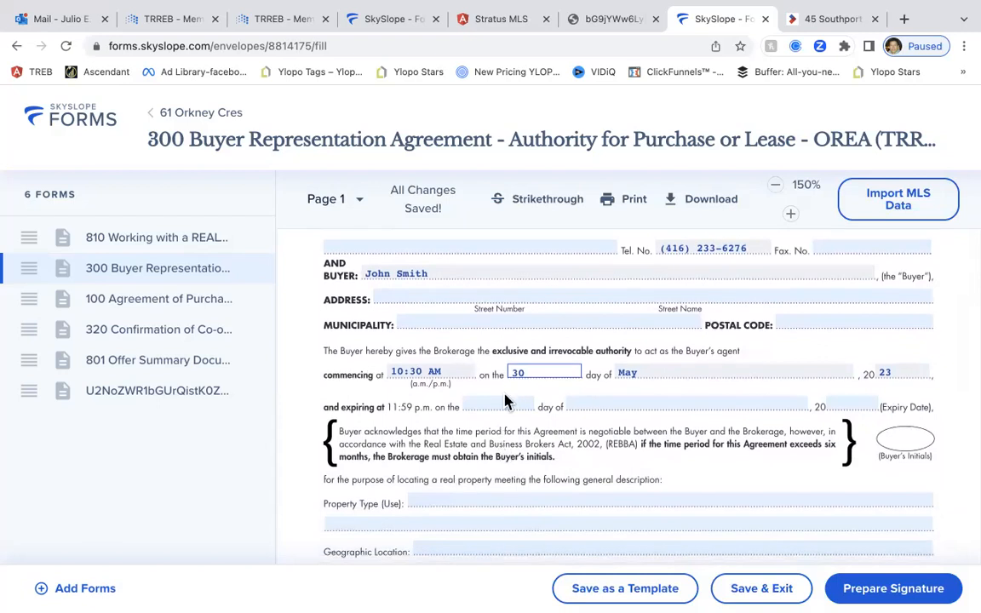
left_click(502, 403)
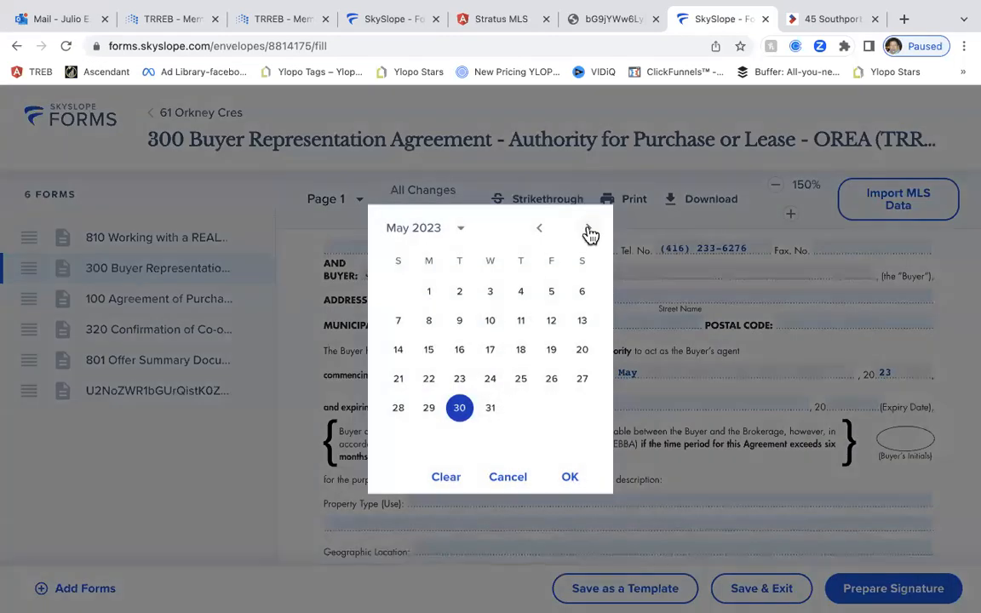
left_click(588, 230)
left_click(587, 231)
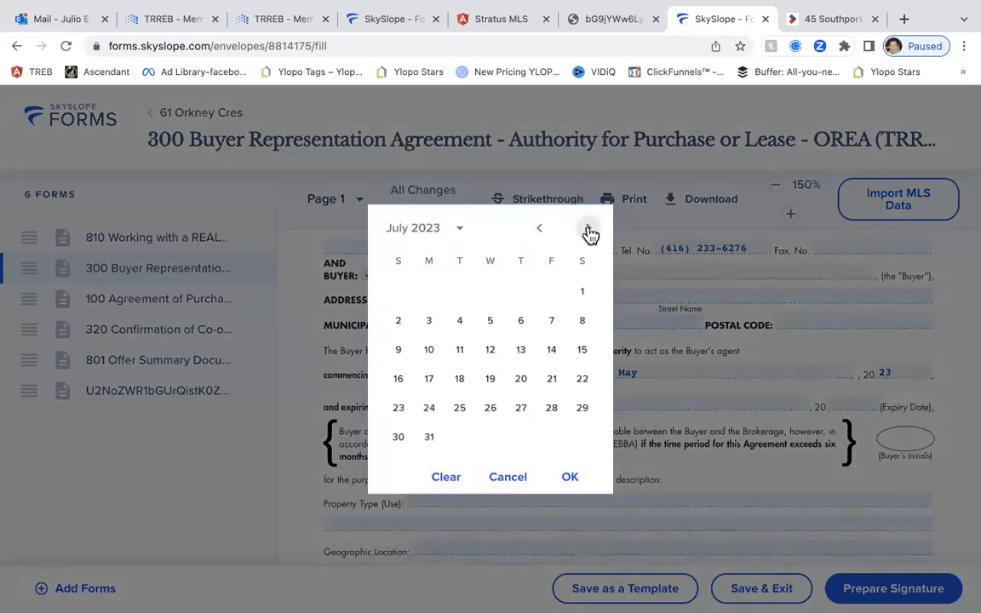
left_click(428, 436)
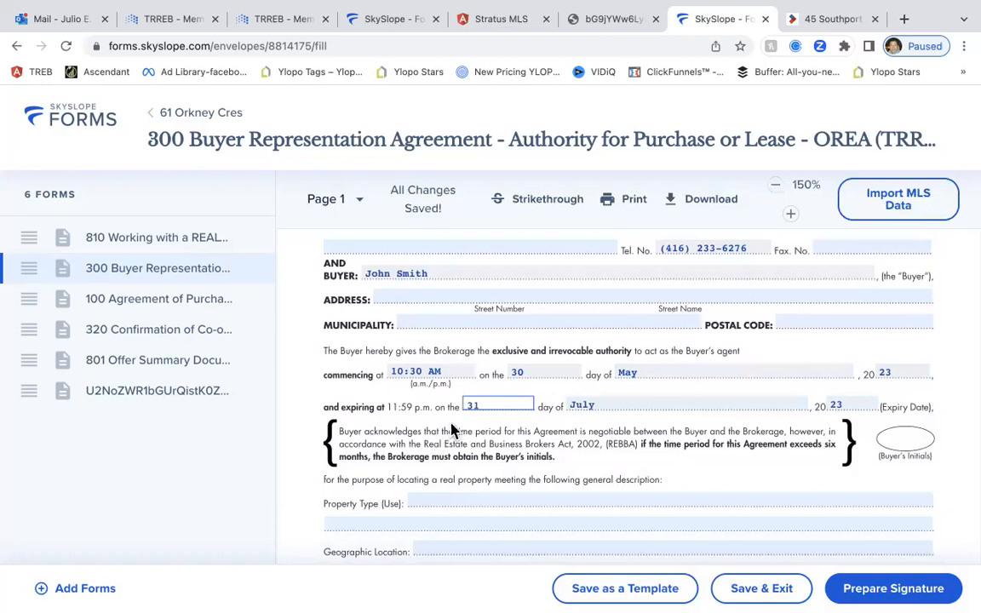
scroll(515, 405, "down", 3)
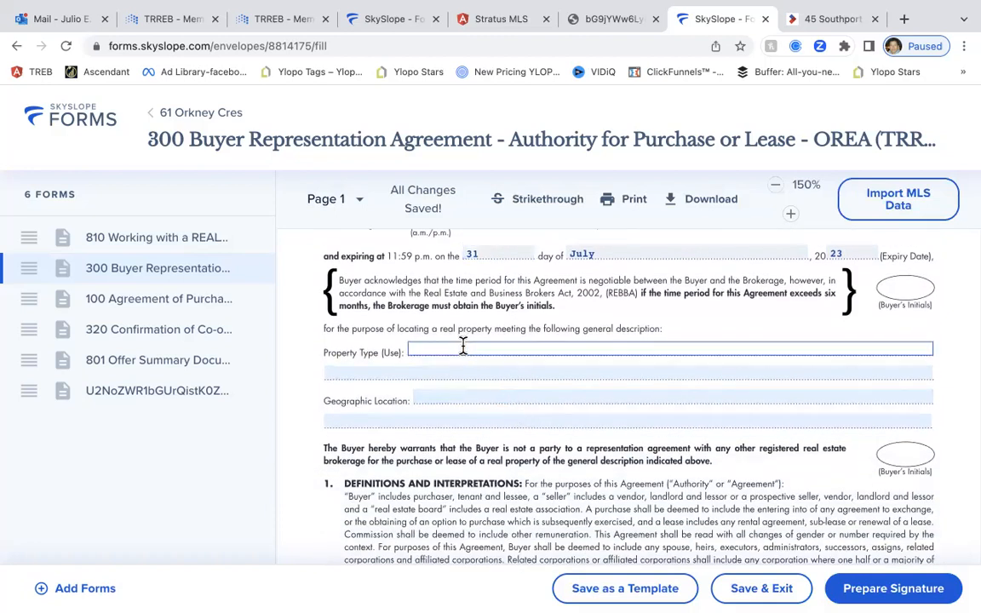
Set the property type to Single Family Residential
left_click(463, 345)
type("Single Family Residential")
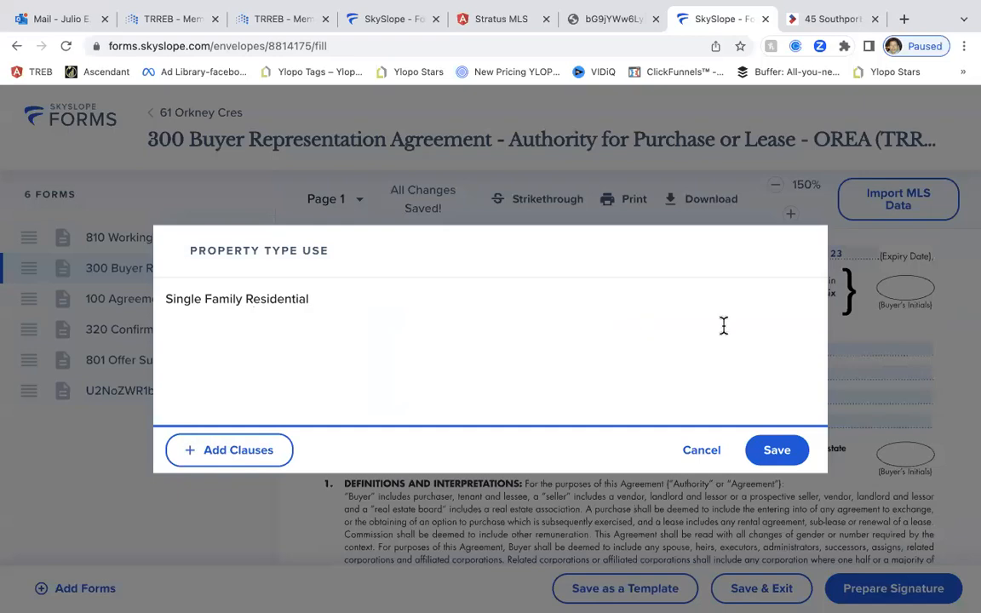
left_click(775, 451)
scroll(608, 471, "down", 5)
scroll(607, 474, "down", 10)
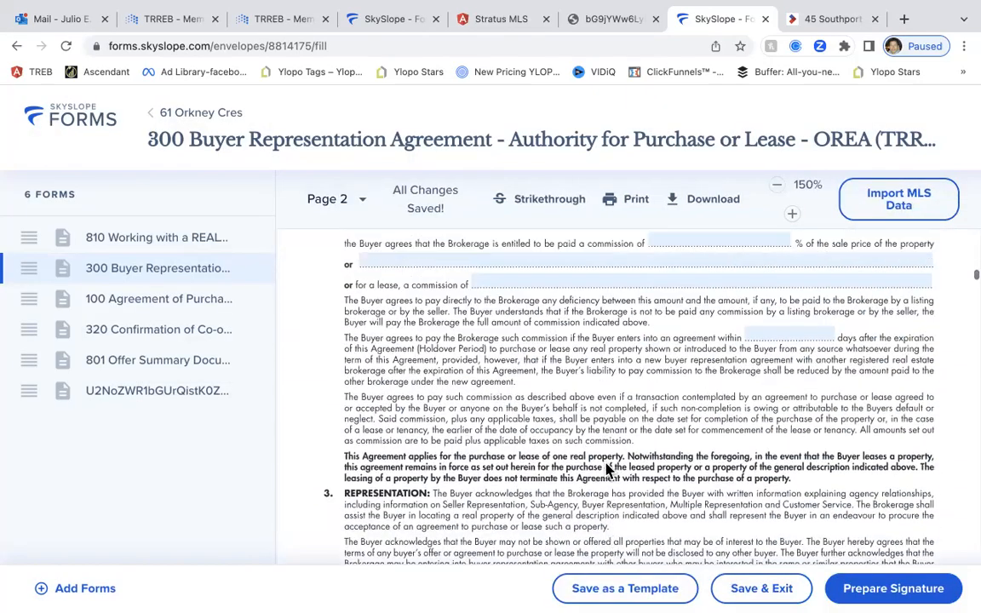
scroll(607, 470, "up", 1)
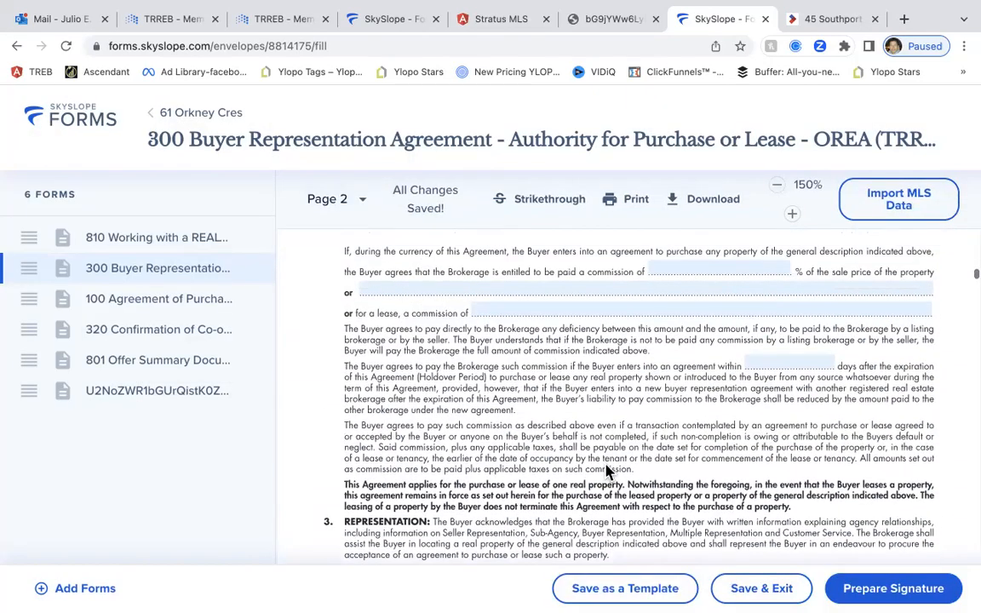
Enter a 2.5% commission
left_click(670, 270)
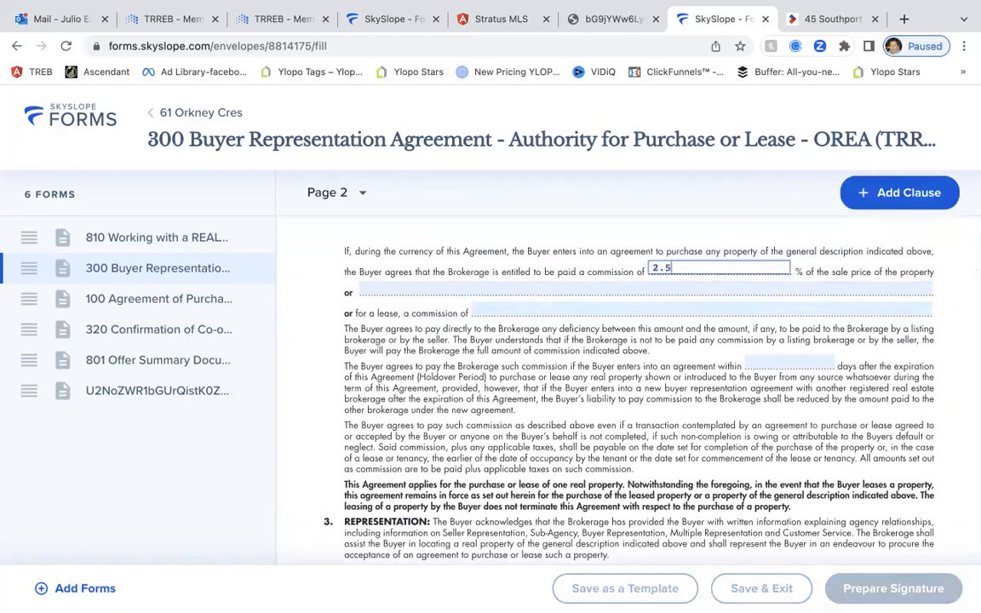
type("2.5%")
scroll(713, 313, "down", 10)
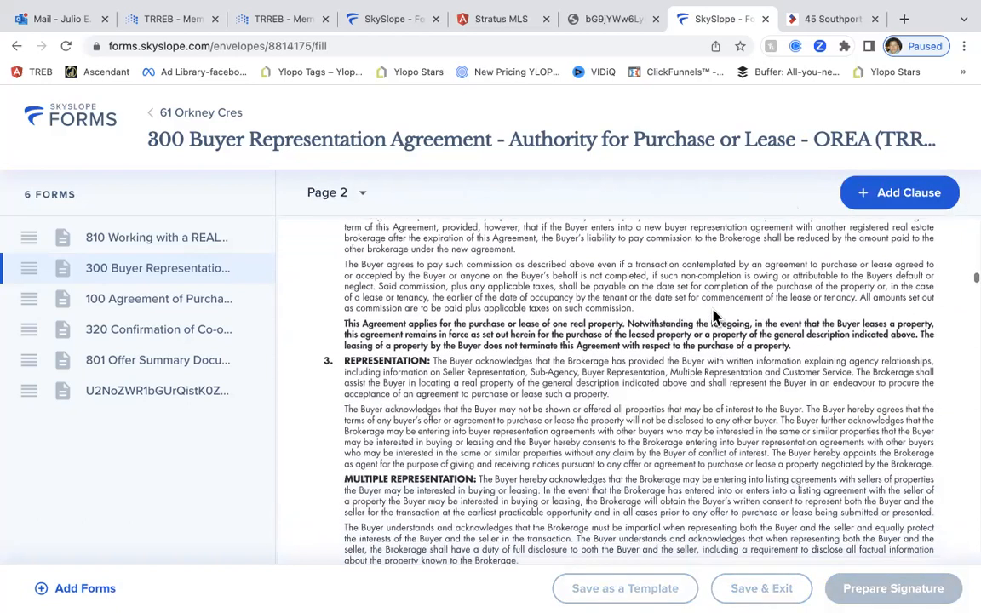
scroll(730, 293, "down", 15)
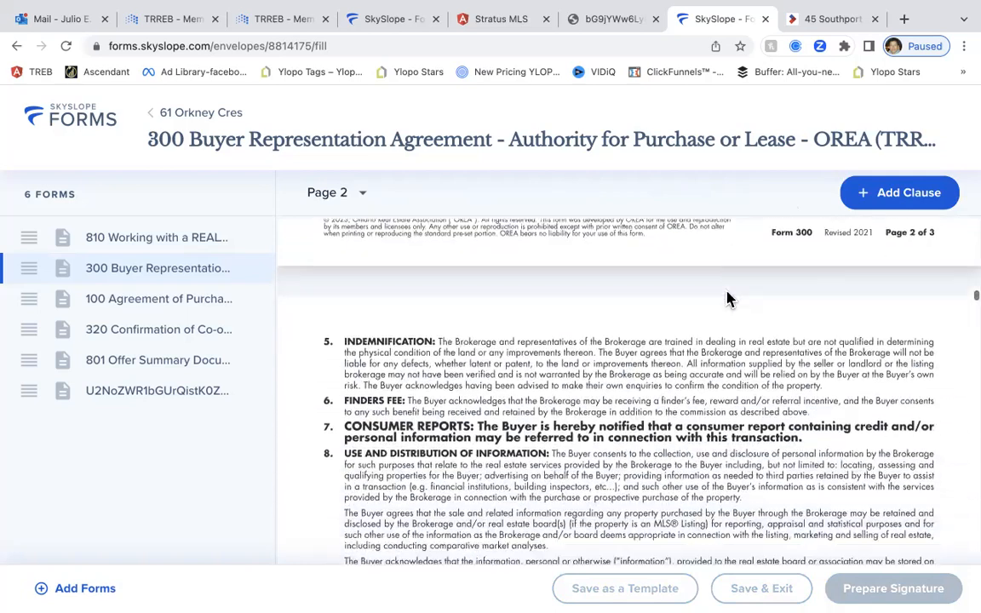
scroll(728, 299, "down", 5)
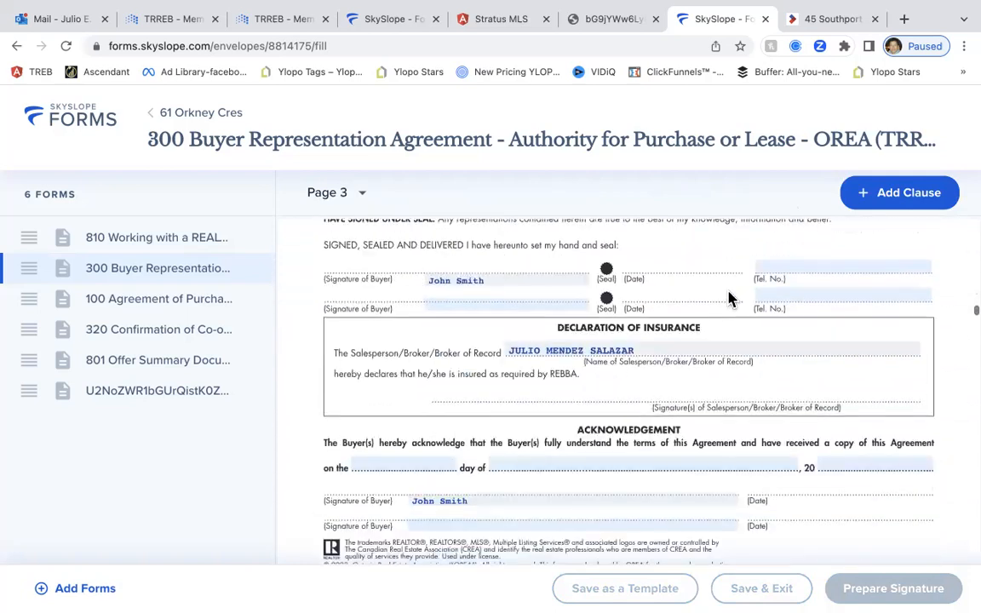
scroll(728, 291, "down", 1)
scroll(728, 296, "up", 3)
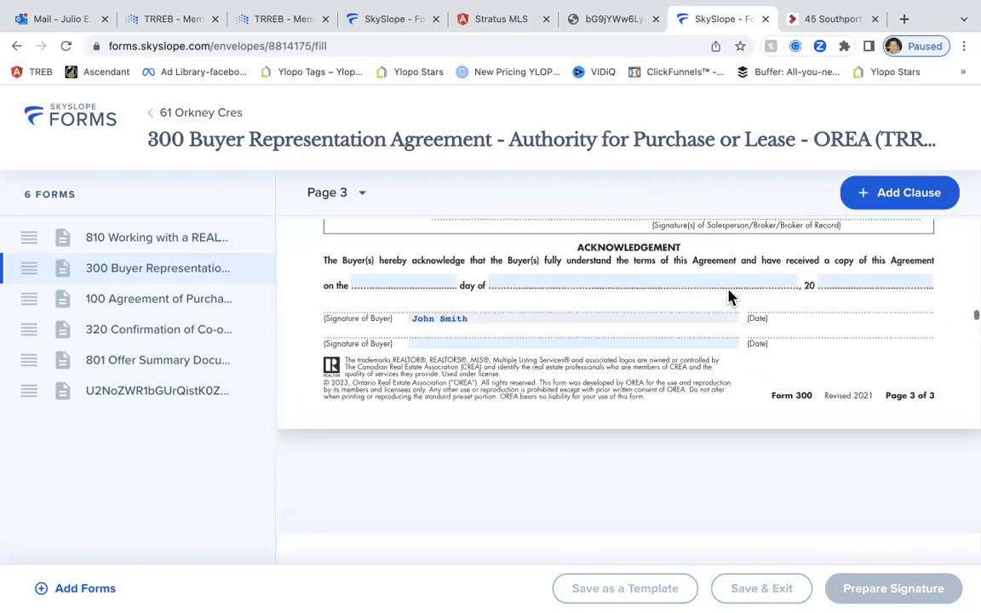
Set the acknowledgement date to 30 May 2023
left_click(366, 281)
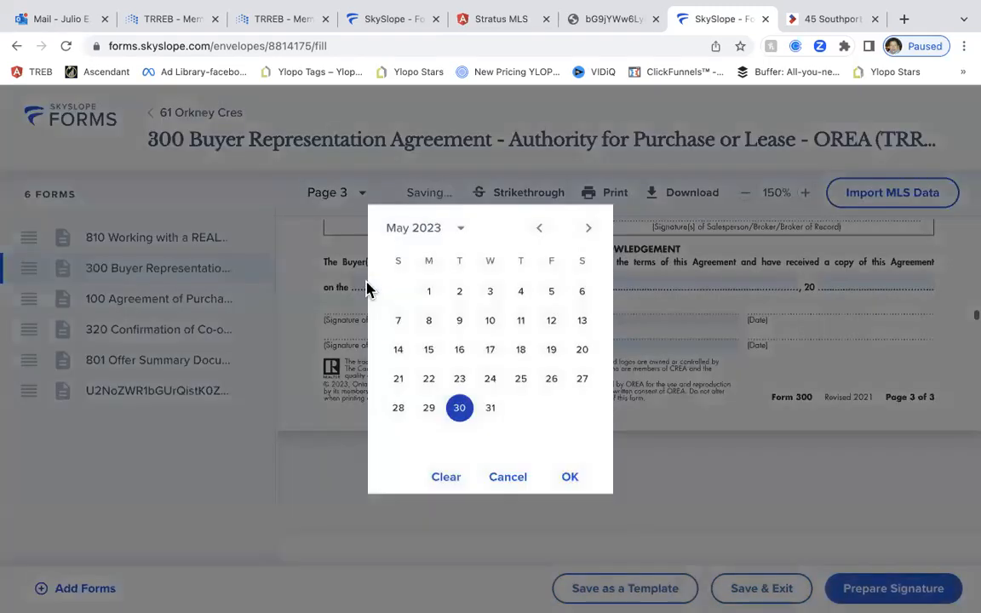
left_click(459, 408)
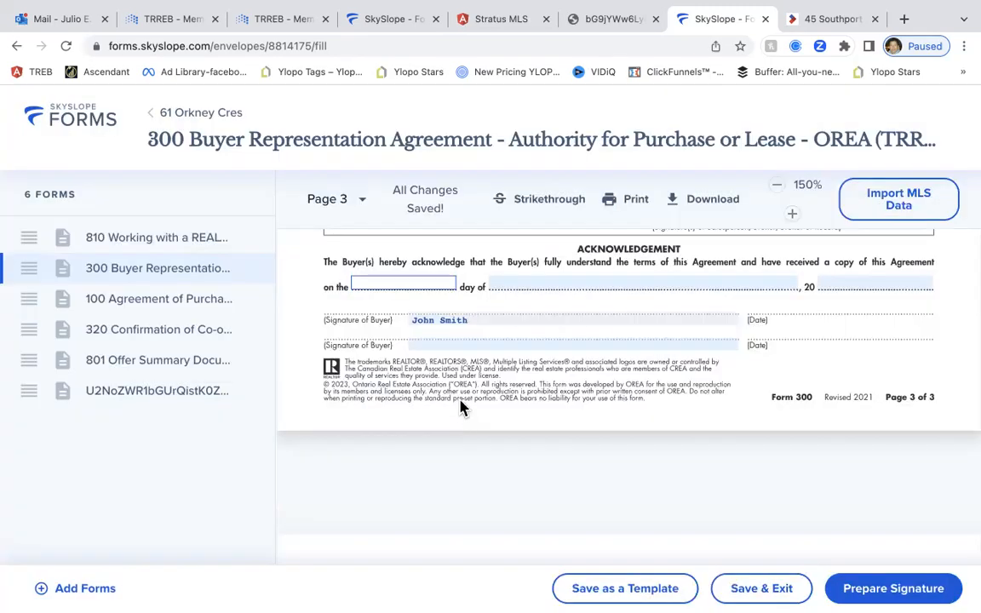
left_click(408, 283)
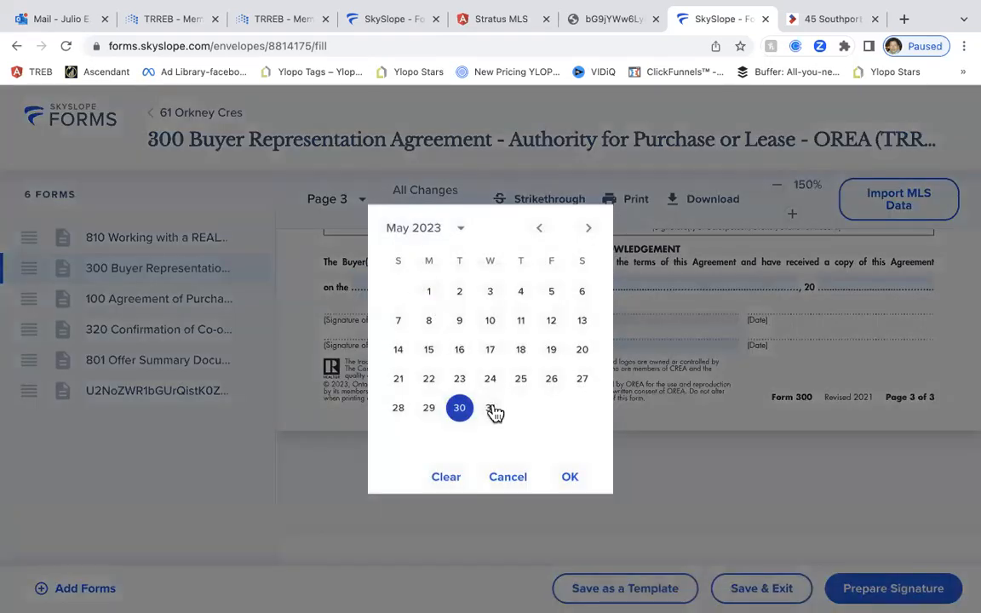
left_click(491, 409)
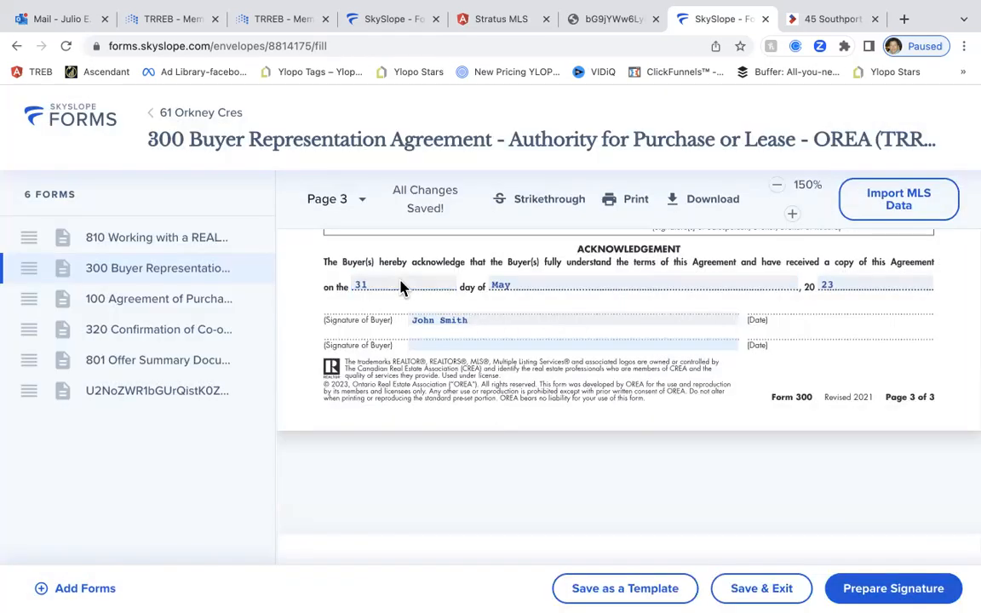
left_click(402, 287)
left_click(459, 409)
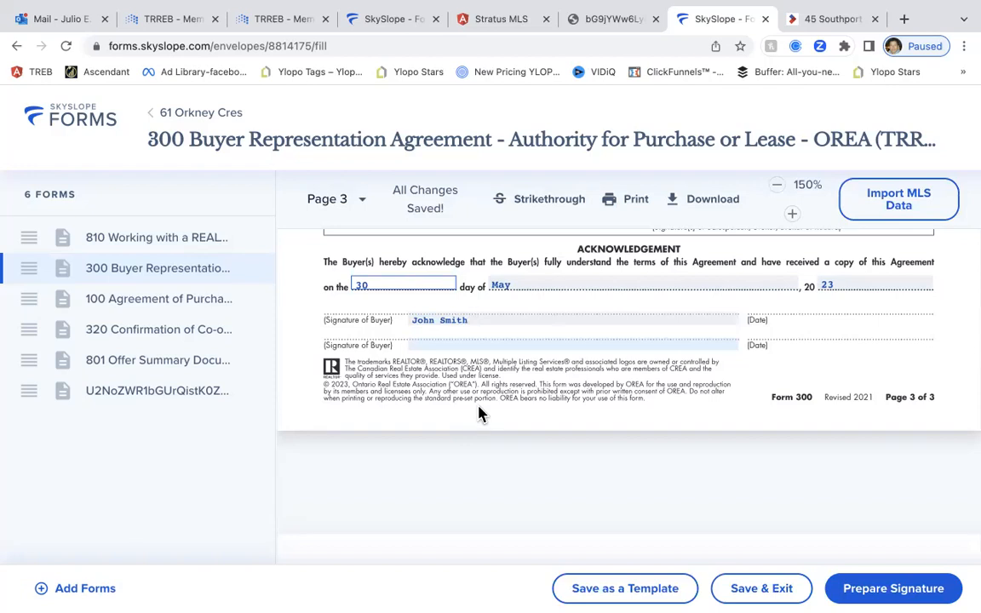
scroll(478, 413, "up", 3)
scroll(476, 408, "up", 1)
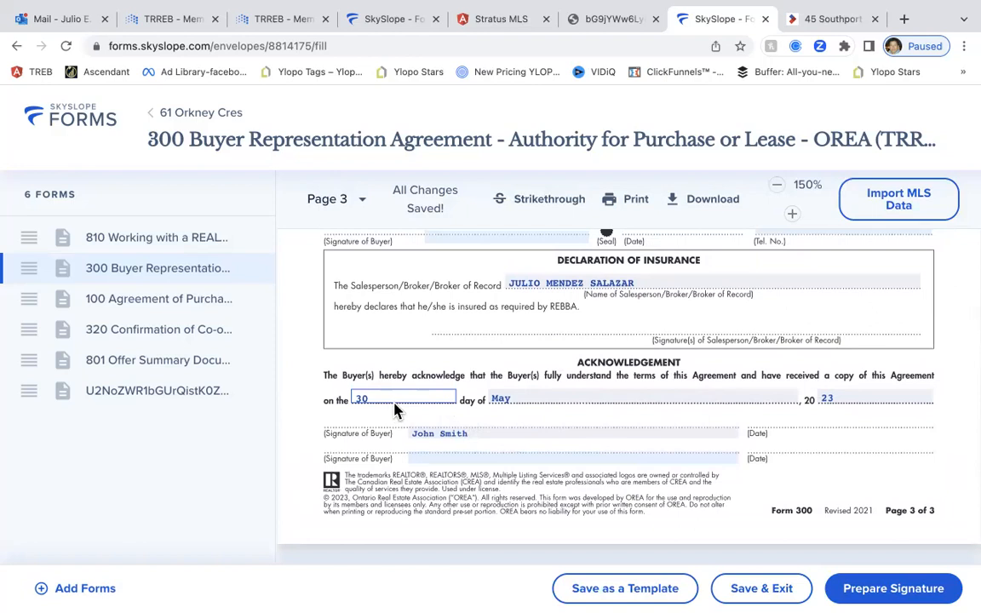
scroll(431, 427, "down", 3)
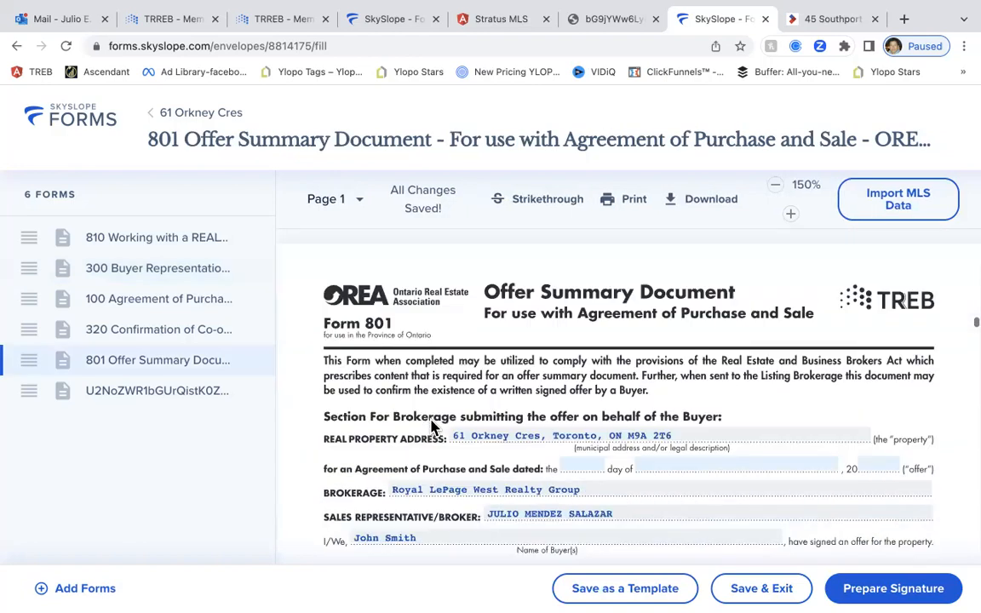
scroll(431, 425, "down", 5)
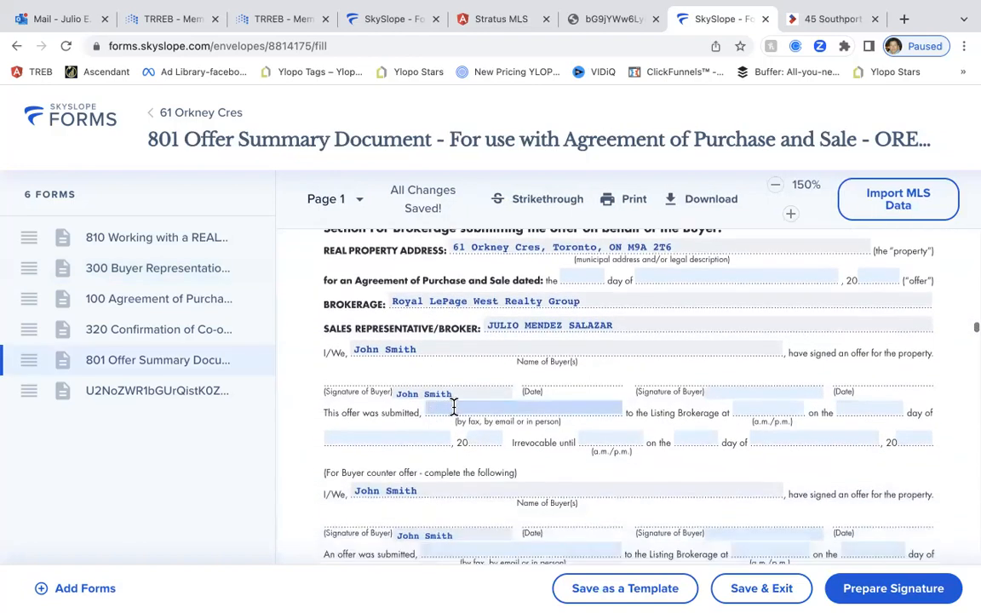
Record on form 801 that the offer was submitted by Email
left_click(460, 407)
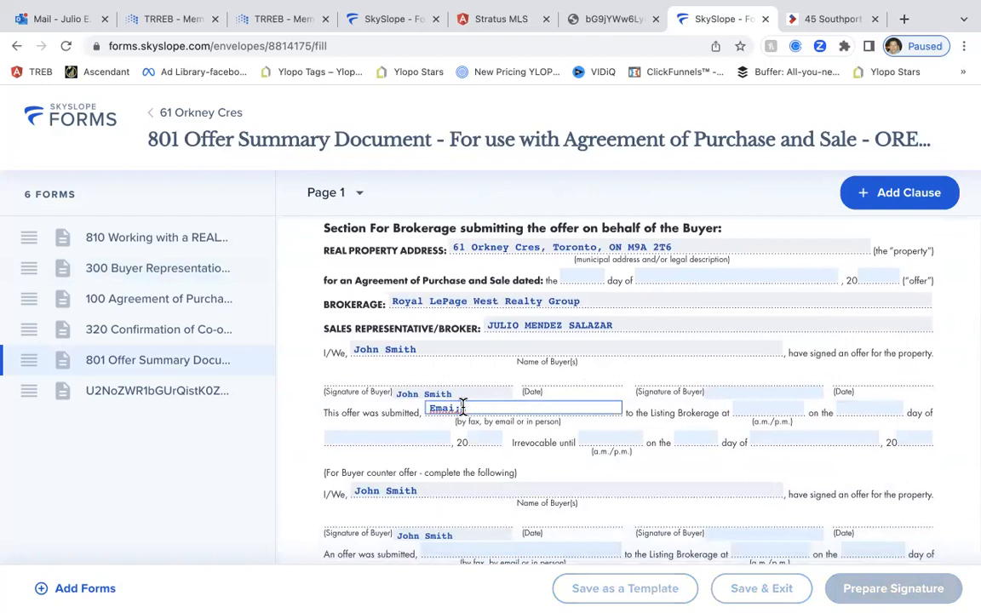
key("BackSpace")
key("BackSpace")
type("l")
left_click(768, 408)
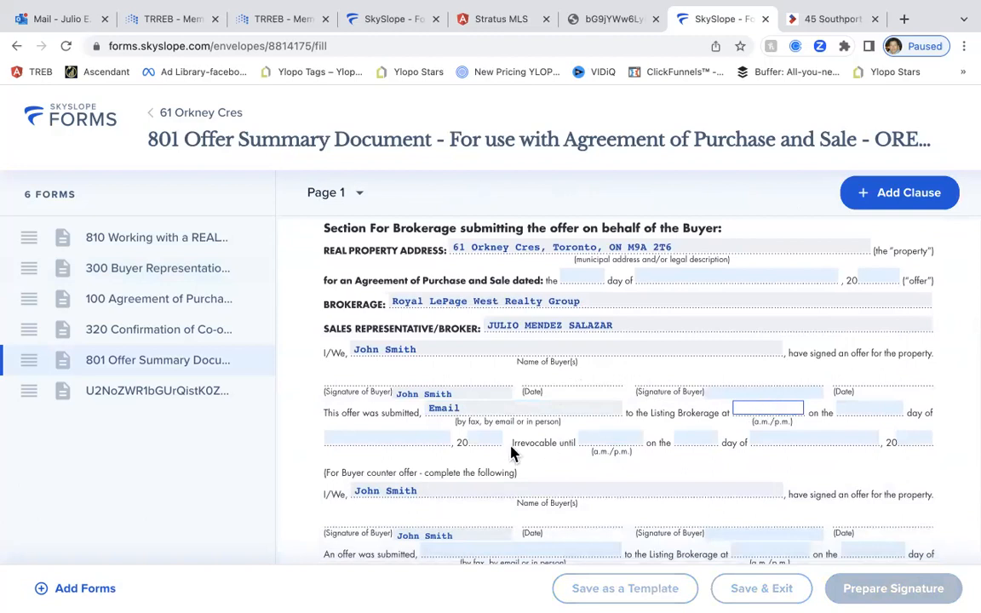
Set the offer submission date to 30 May 2023 and scroll down to form 100
left_click(877, 406)
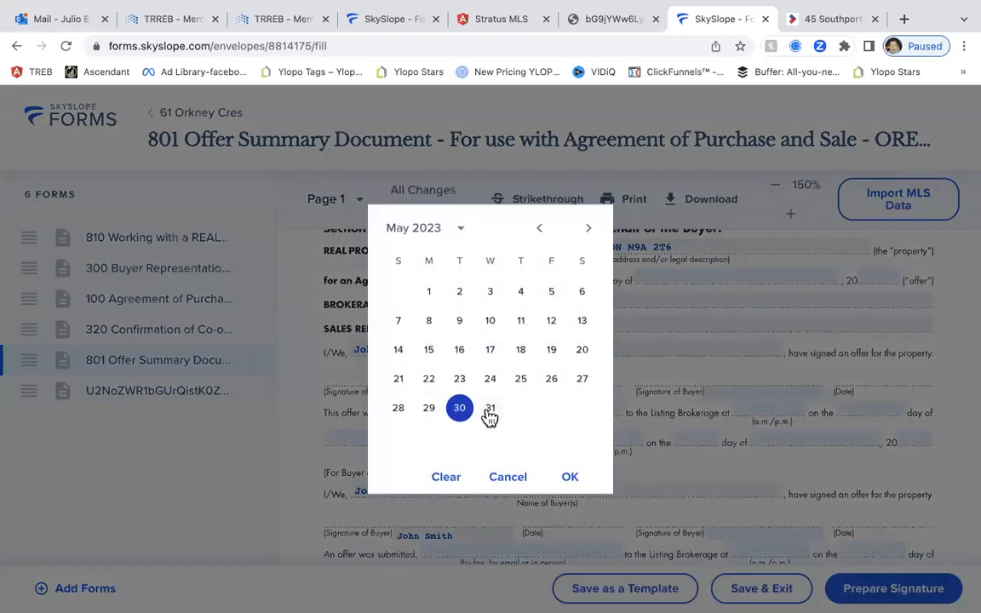
left_click(490, 408)
left_click(862, 409)
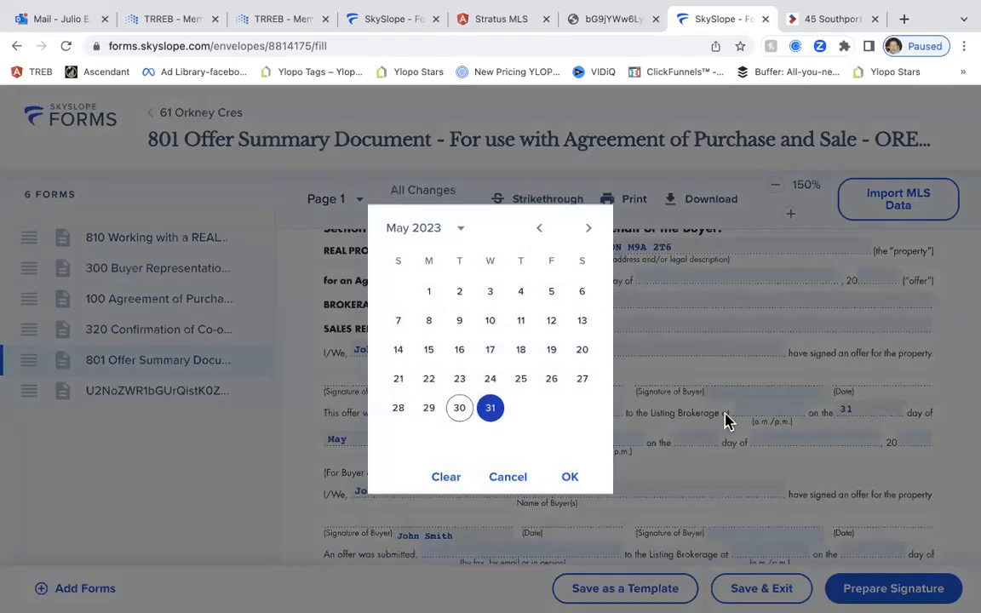
left_click(457, 409)
scroll(573, 466, "down", 5)
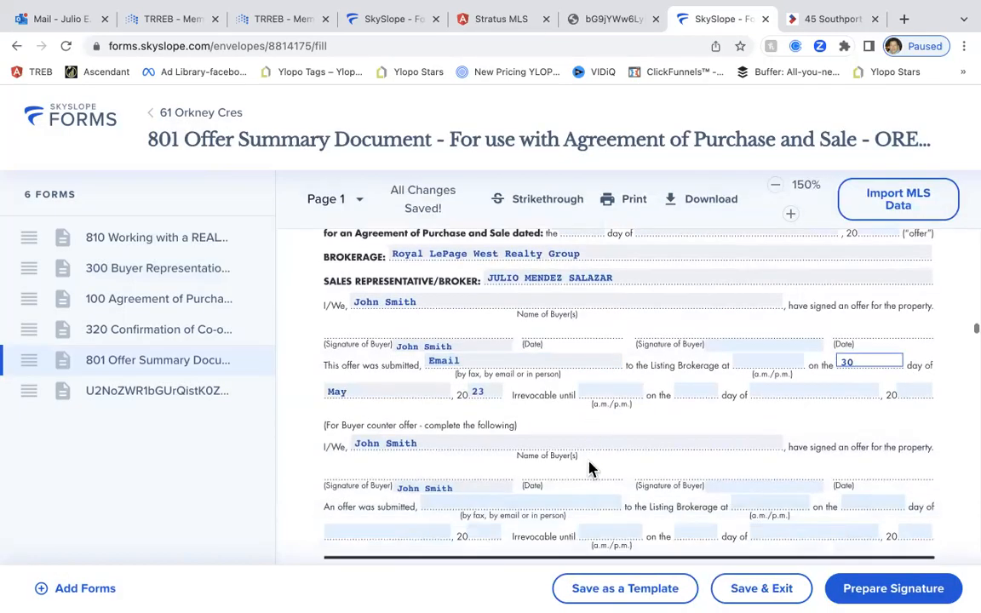
scroll(587, 468, "down", 3)
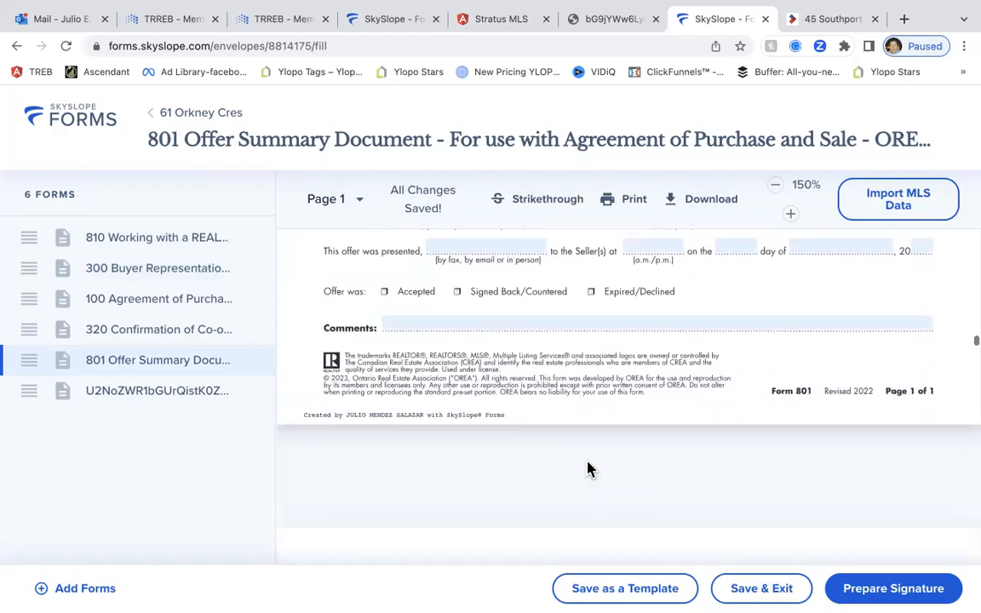
scroll(587, 468, "down", 4)
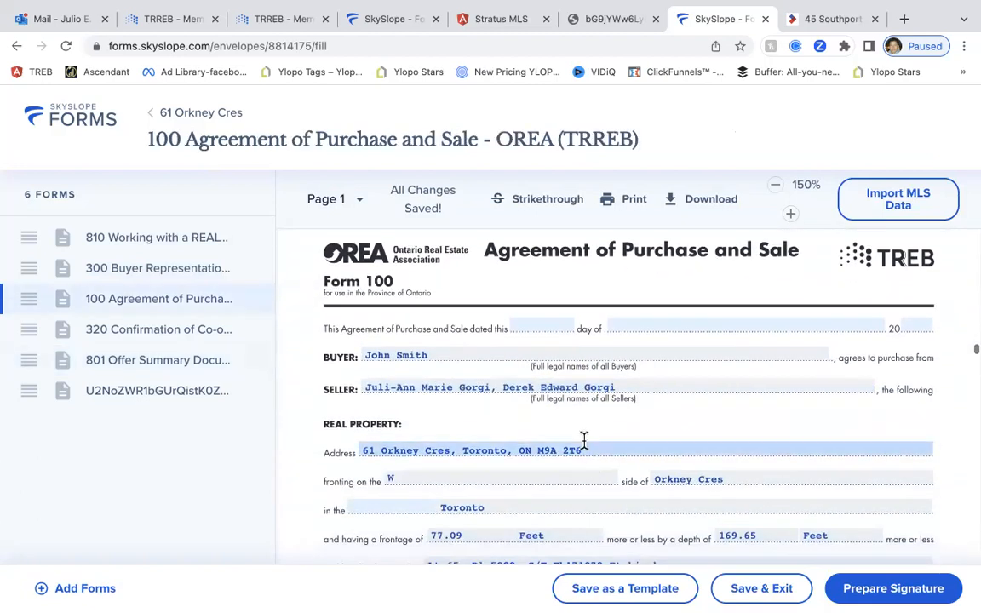
Date the agreement the 30th day of May 2023
left_click(540, 328)
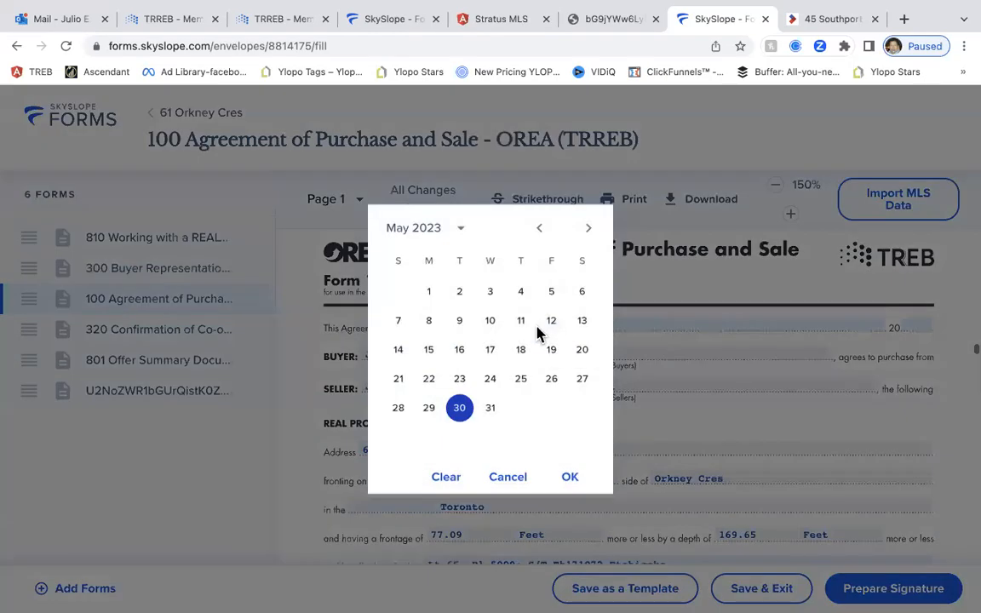
left_click(466, 413)
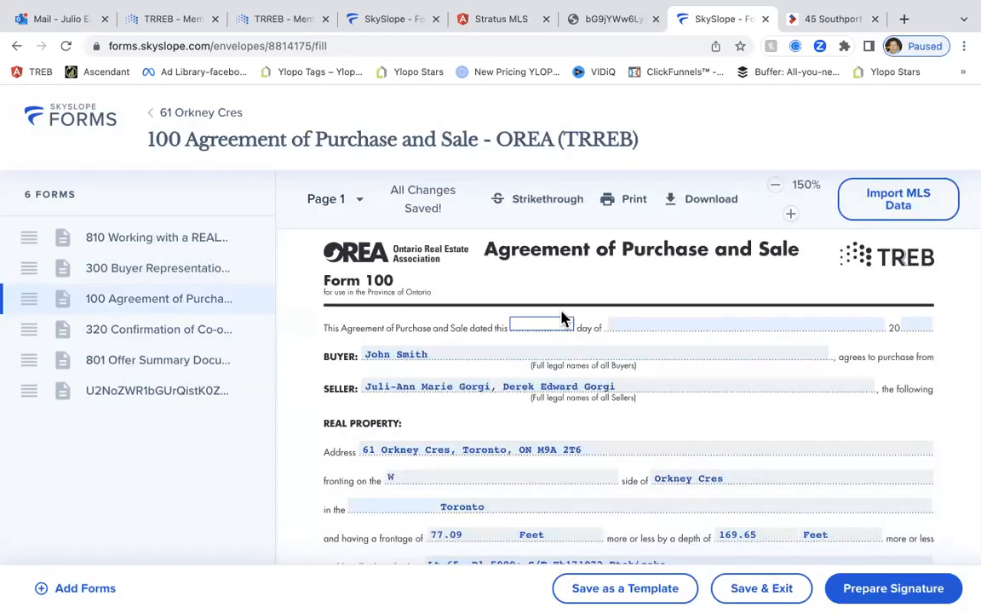
left_click(542, 326)
left_click(492, 409)
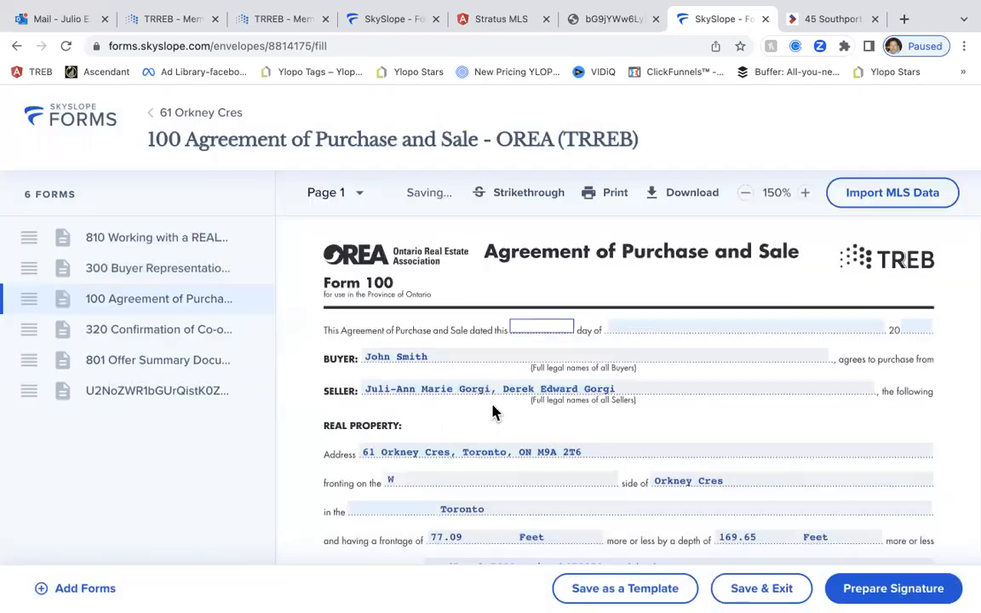
scroll(612, 386, "down", 1)
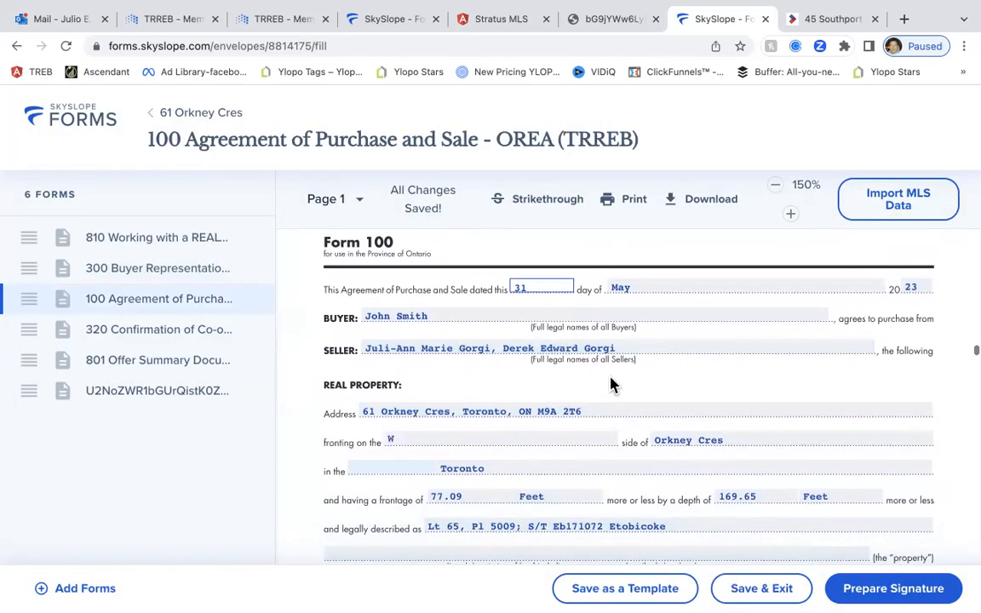
left_click(520, 281)
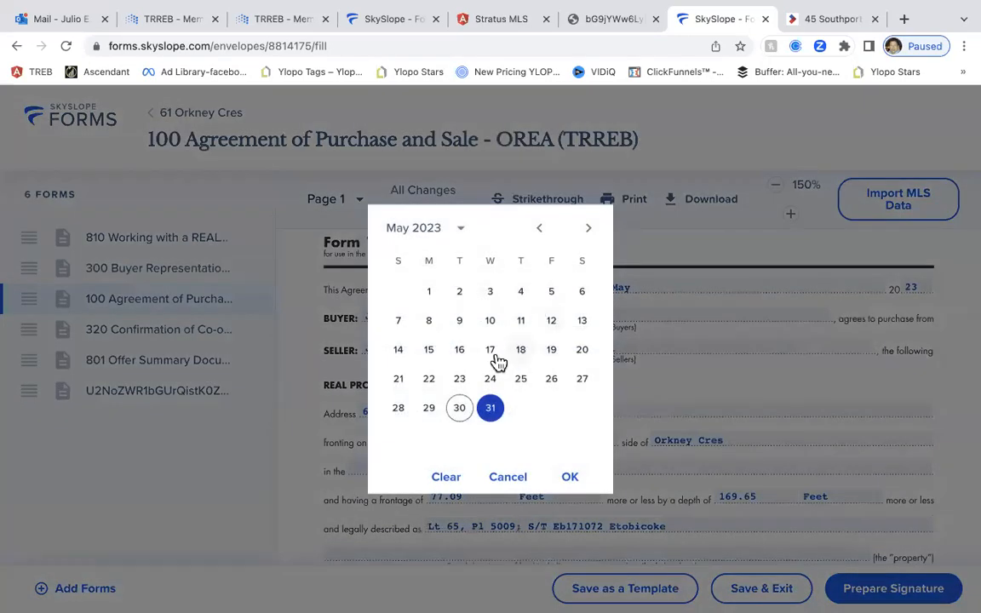
left_click(460, 406)
Review the Real Property section: 77.09 Feet frontage, 169.65 Feet depth, Toronto, Lt 65
scroll(559, 390, "down", 2)
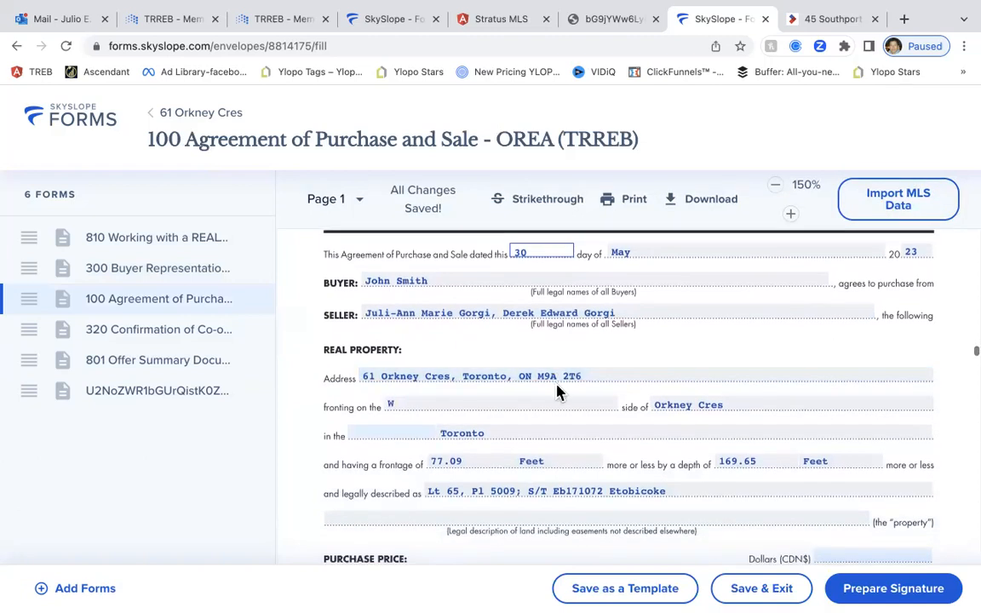
scroll(445, 372, "down", 1)
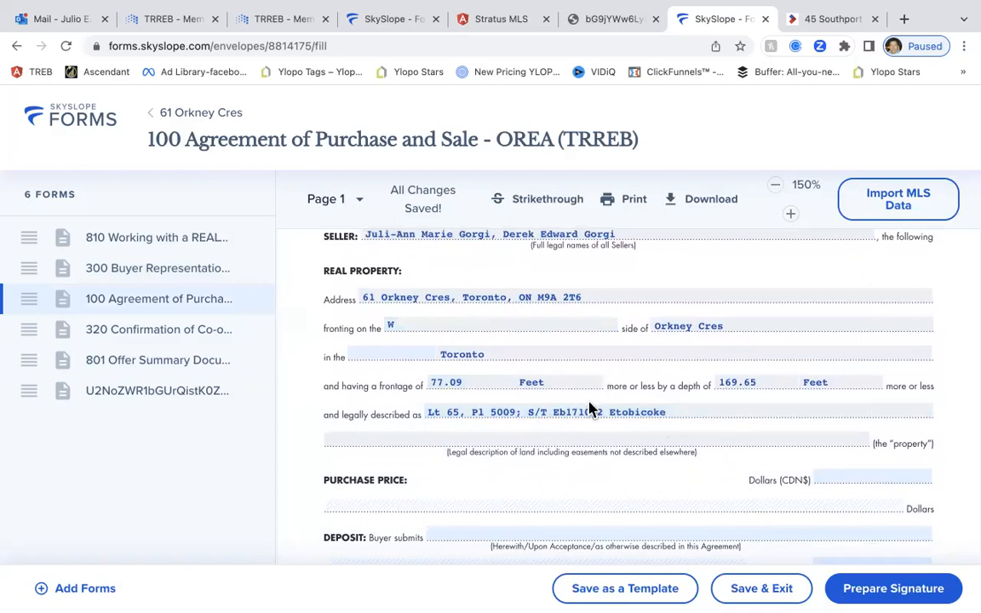
scroll(596, 404, "down", 2)
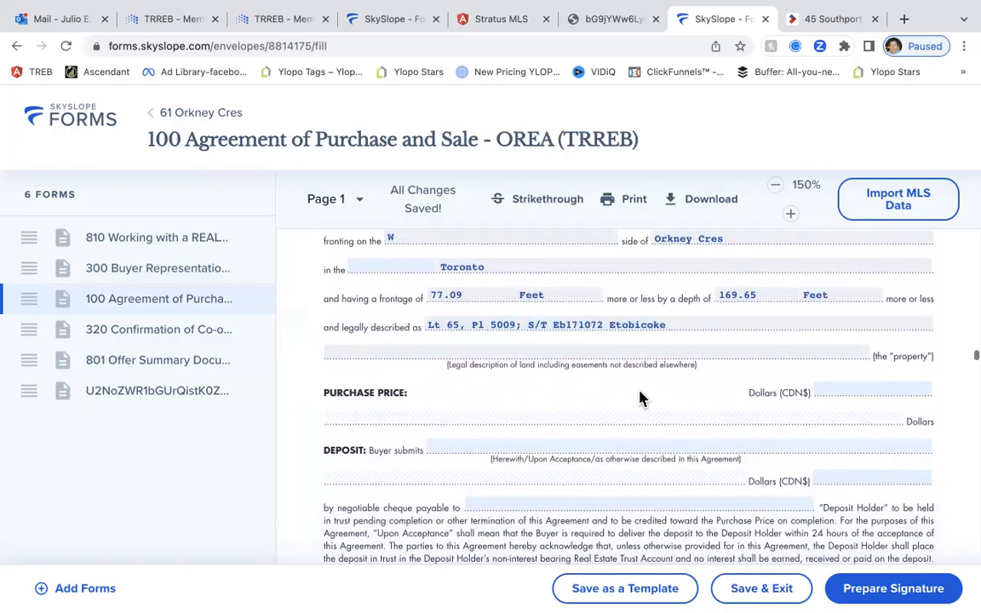
scroll(637, 398, "down", 1)
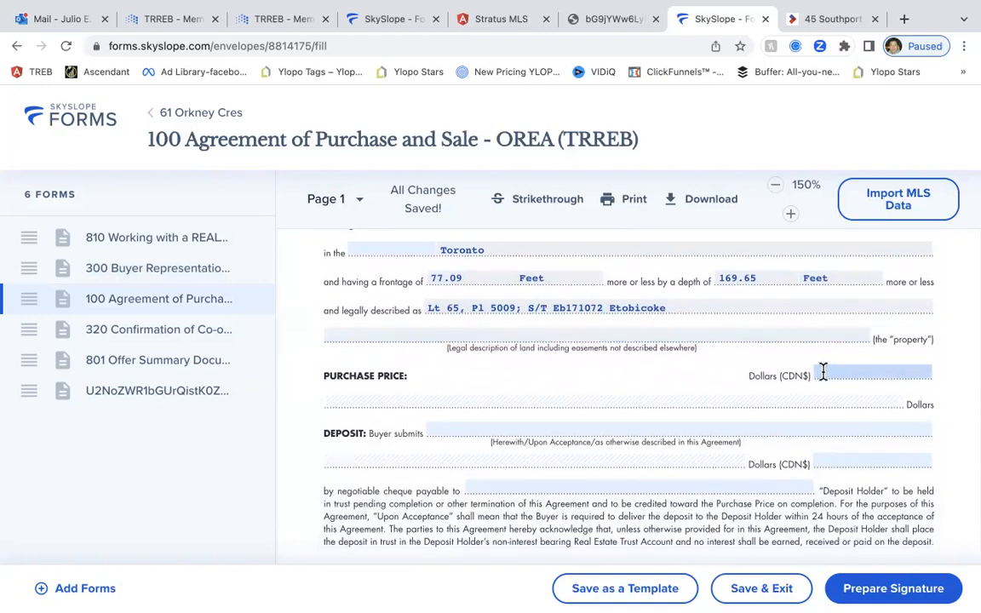
scroll(764, 372, "up", 3)
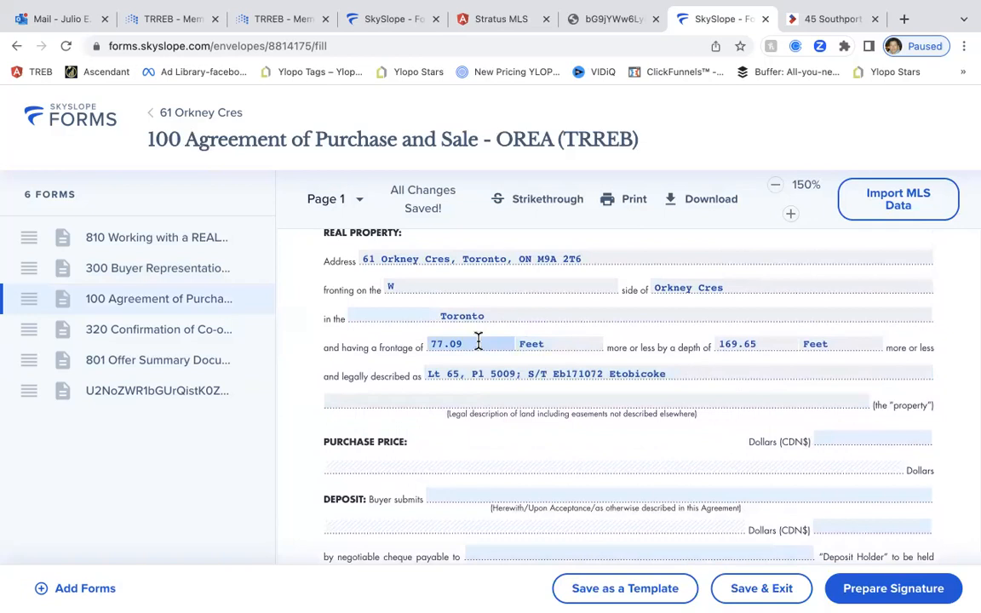
scroll(638, 343, "up", 2)
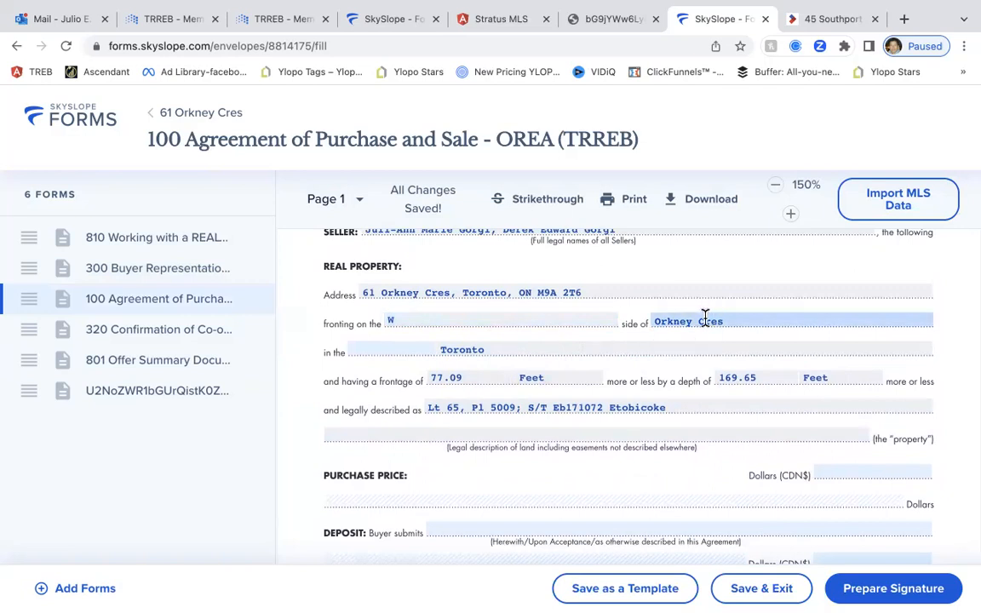
scroll(685, 347, "down", 3)
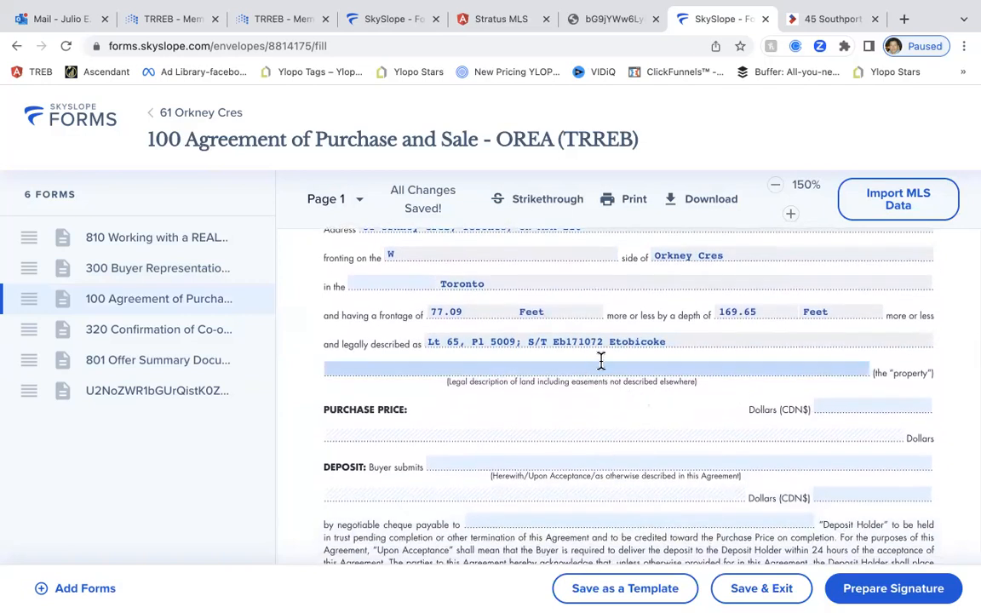
Enter a 3,000,000 purchase price and make the deposit payable 'upon acceptance'
left_click(861, 408)
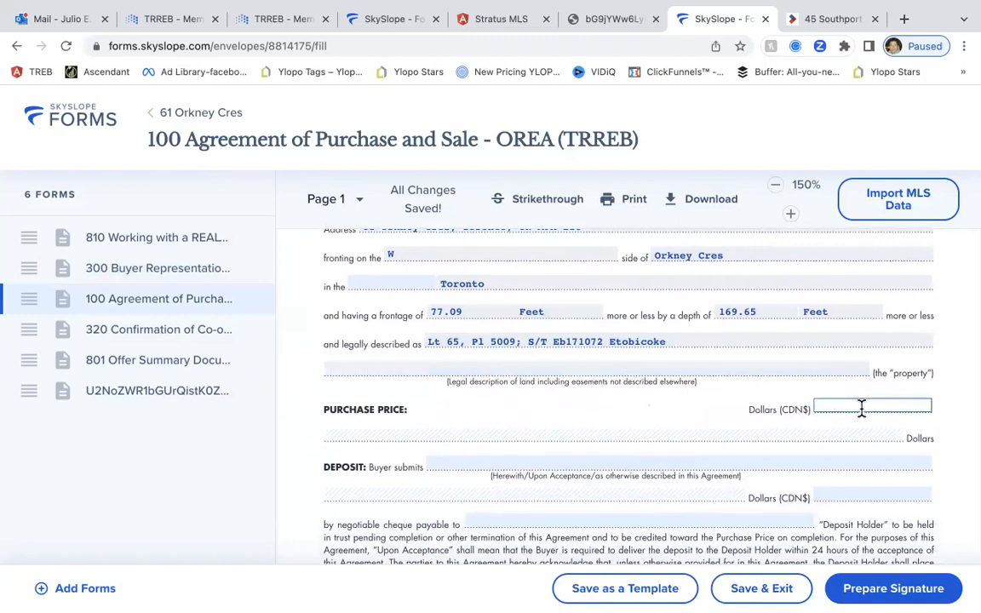
type("3,000,000")
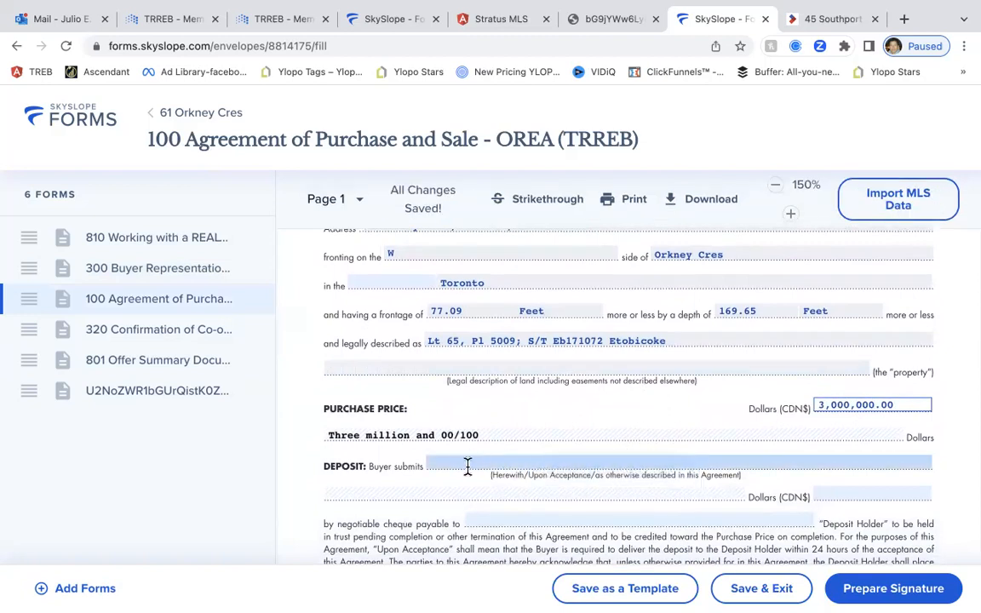
left_click(467, 466)
left_click(463, 357)
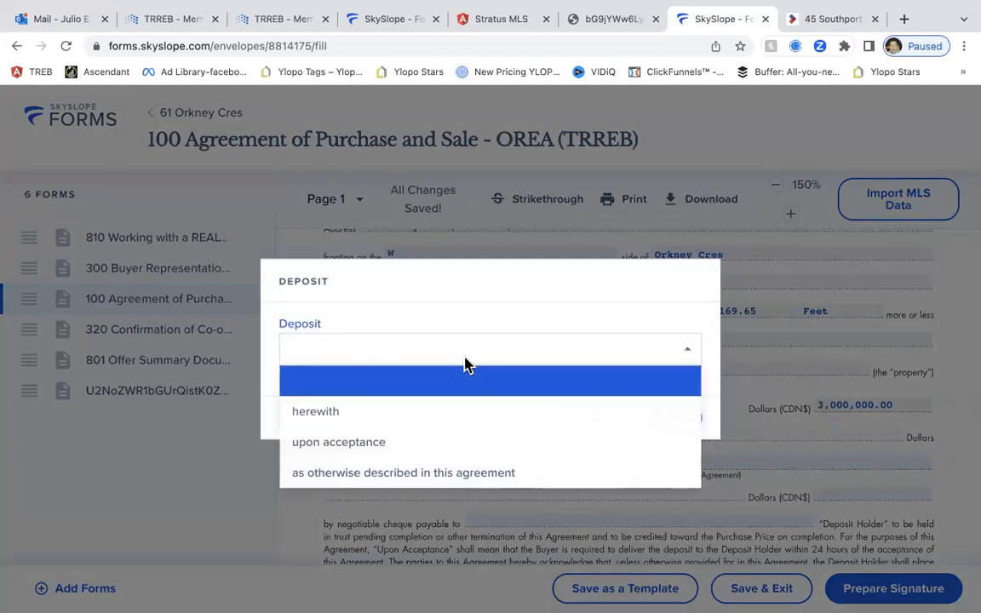
left_click(425, 444)
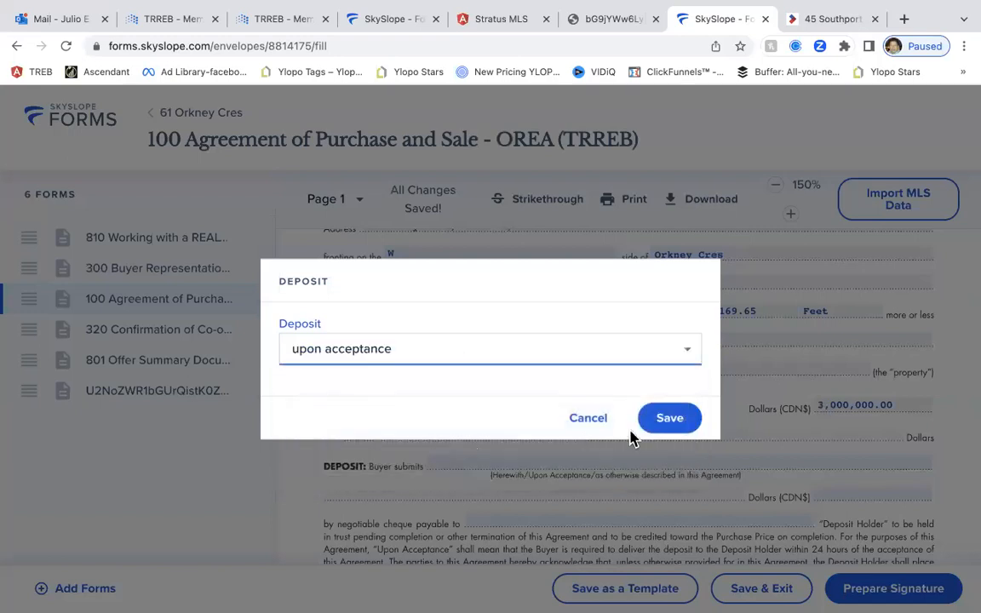
left_click(672, 419)
scroll(667, 431, "down", 2)
scroll(667, 431, "down", 1)
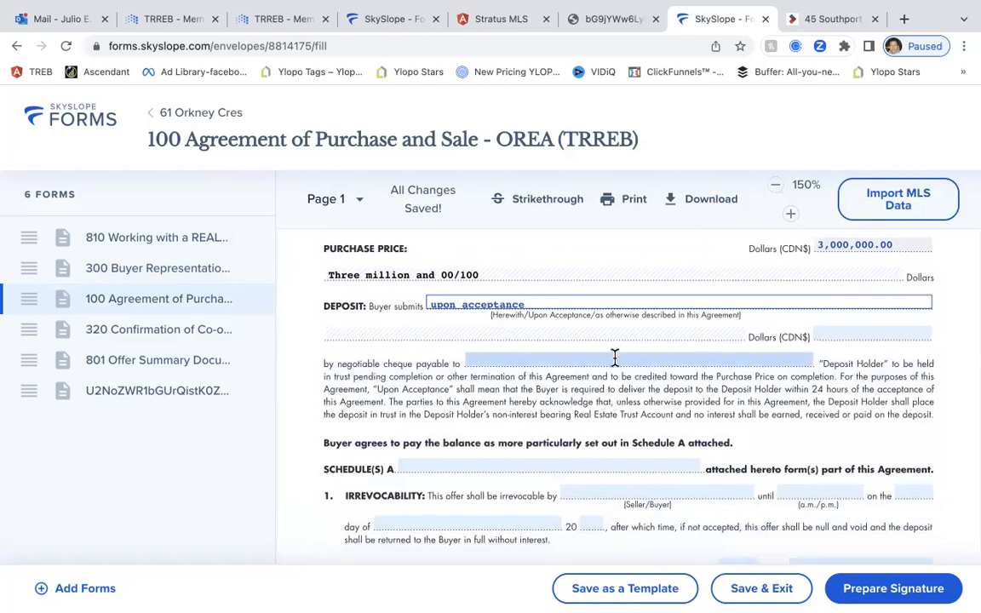
scroll(615, 358, "down", 3)
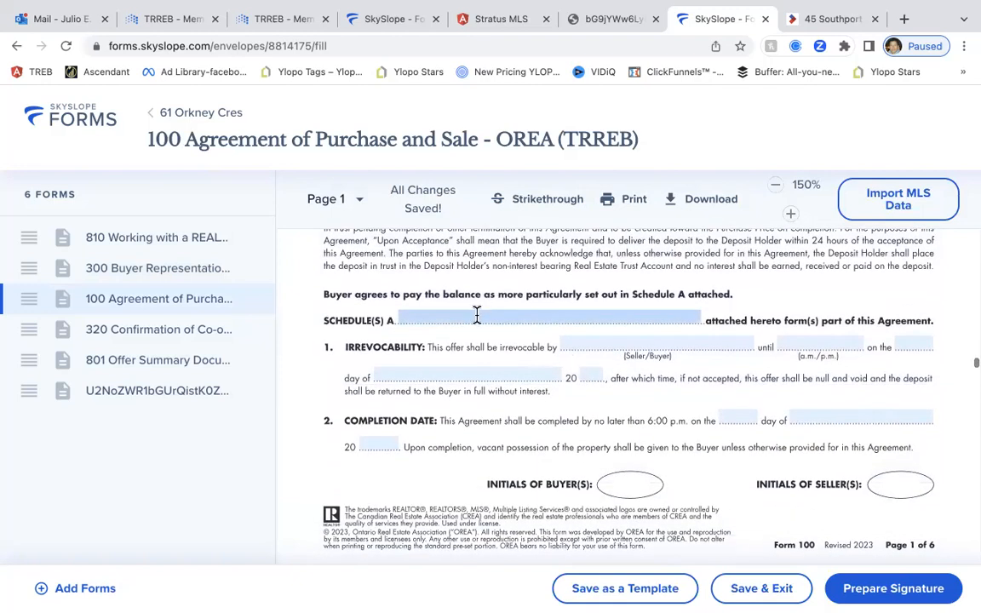
scroll(523, 337, "down", 2)
scroll(523, 337, "down", 12)
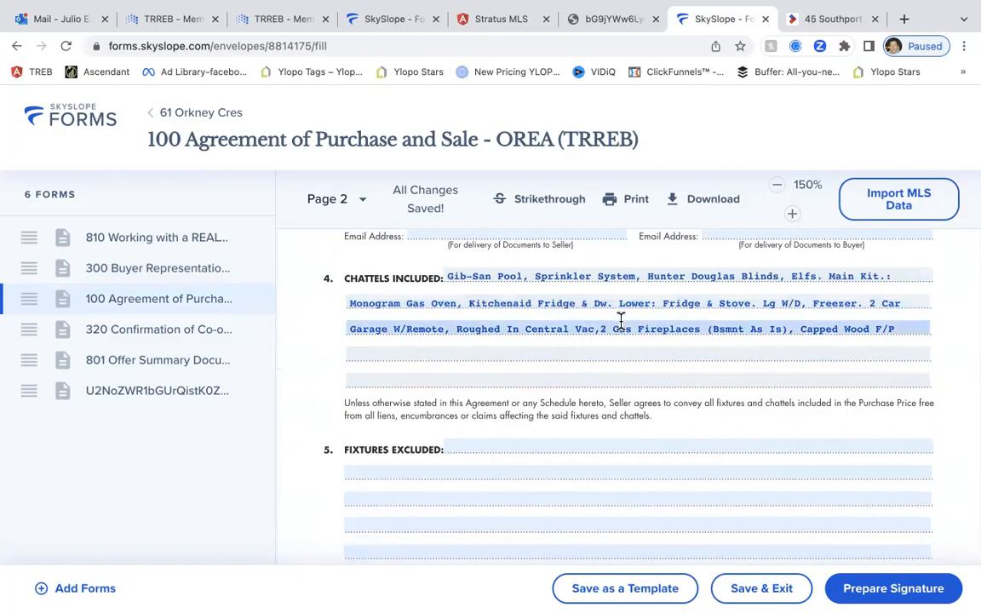
Scroll through agreement pages 2 to 5 down to Schedule A on page 6
scroll(618, 323, "down", 1)
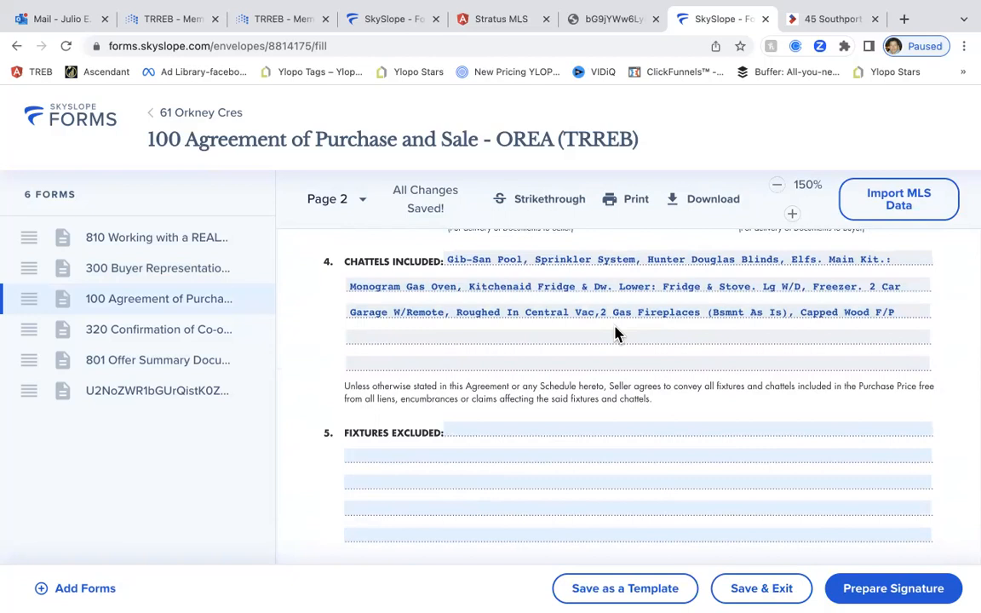
scroll(616, 333, "down", 1)
scroll(614, 324, "down", 2)
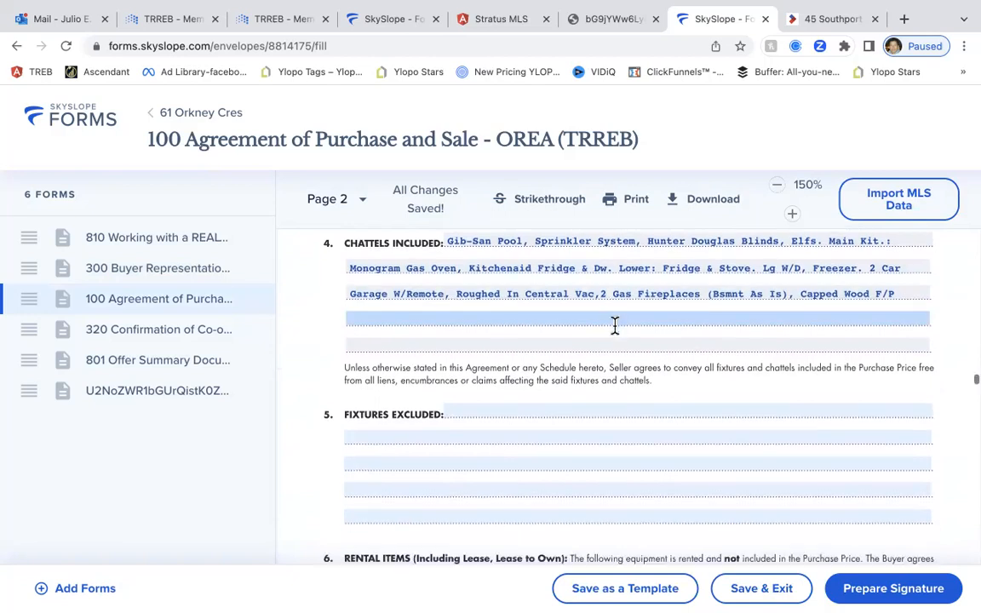
scroll(615, 324, "up", 4)
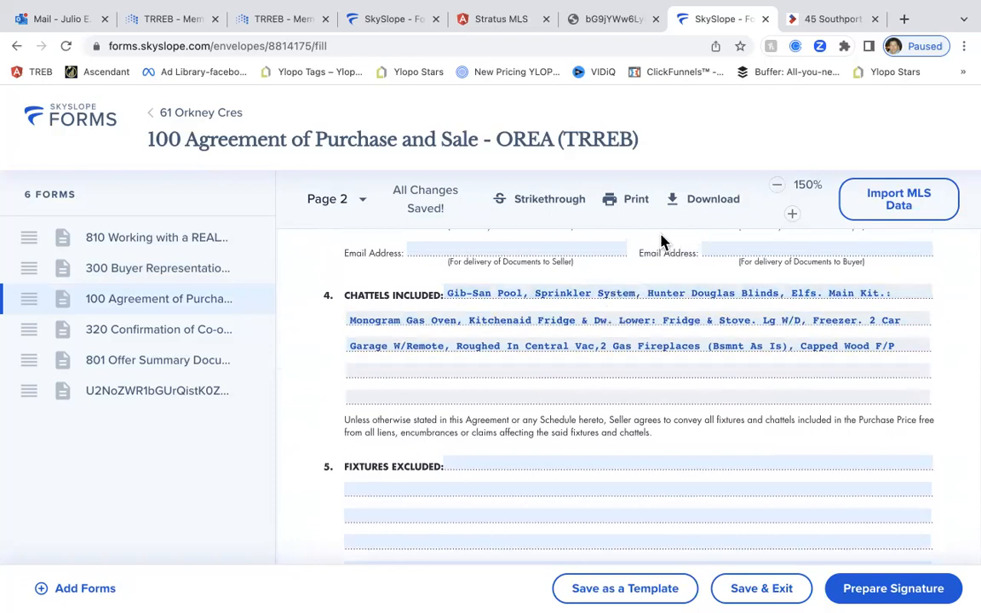
scroll(647, 284, "down", 1)
scroll(648, 277, "down", 5)
scroll(647, 281, "down", 6)
scroll(647, 285, "up", 9)
scroll(647, 282, "up", 2)
scroll(660, 311, "down", 10)
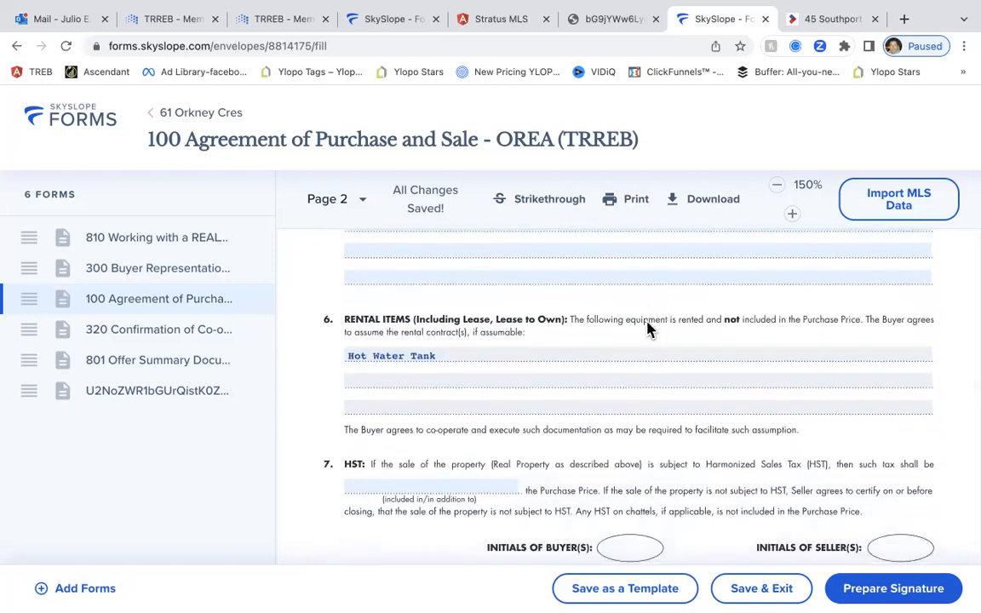
scroll(647, 331, "down", 1)
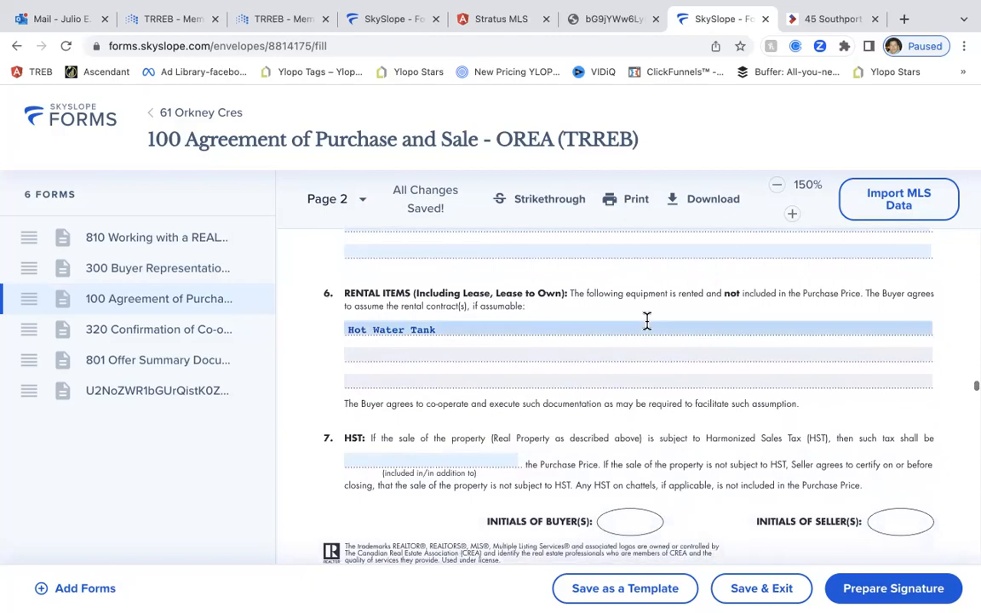
scroll(649, 328, "down", 10)
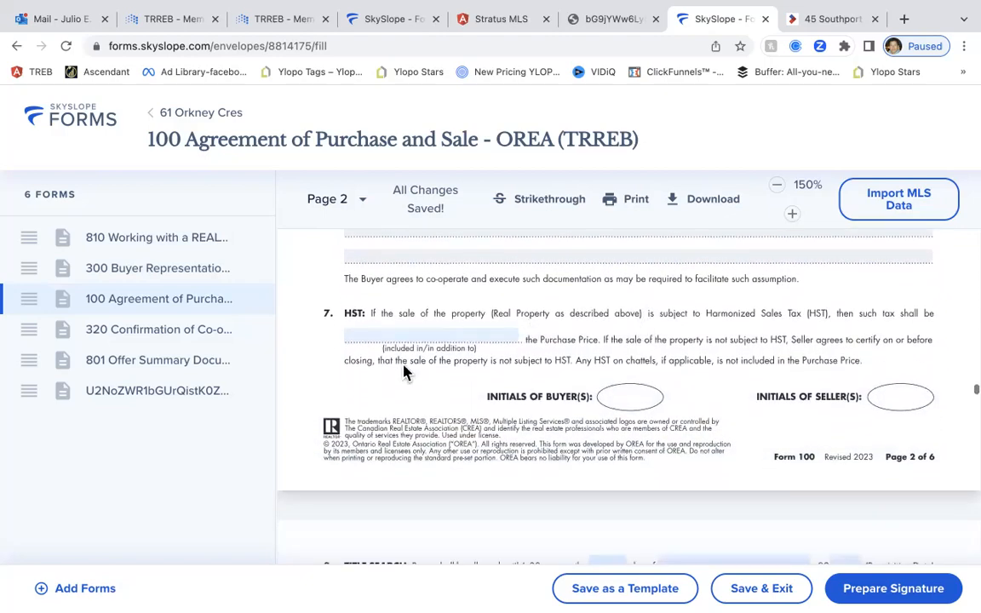
scroll(600, 362, "down", 15)
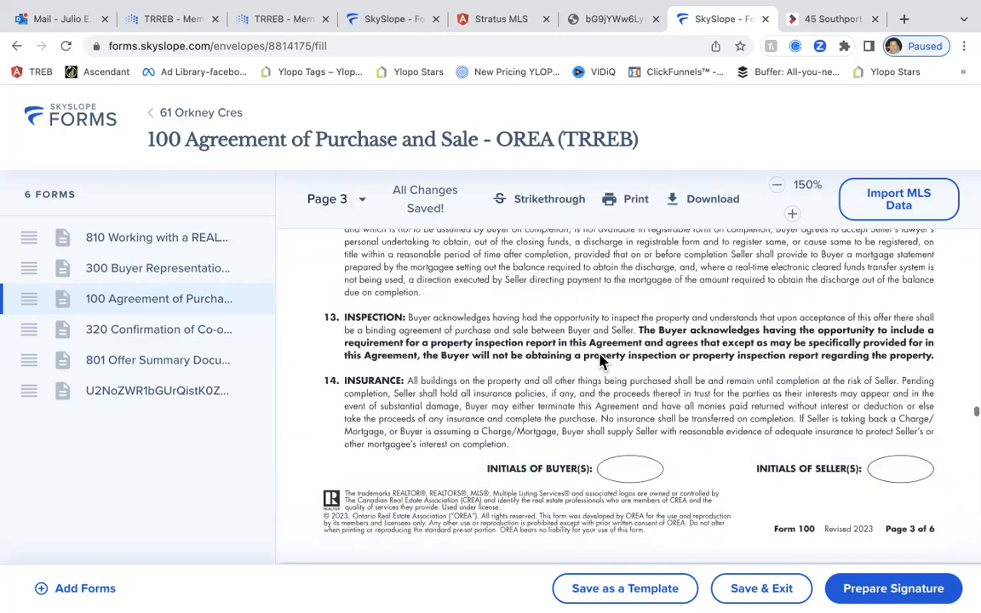
scroll(600, 362, "down", 15)
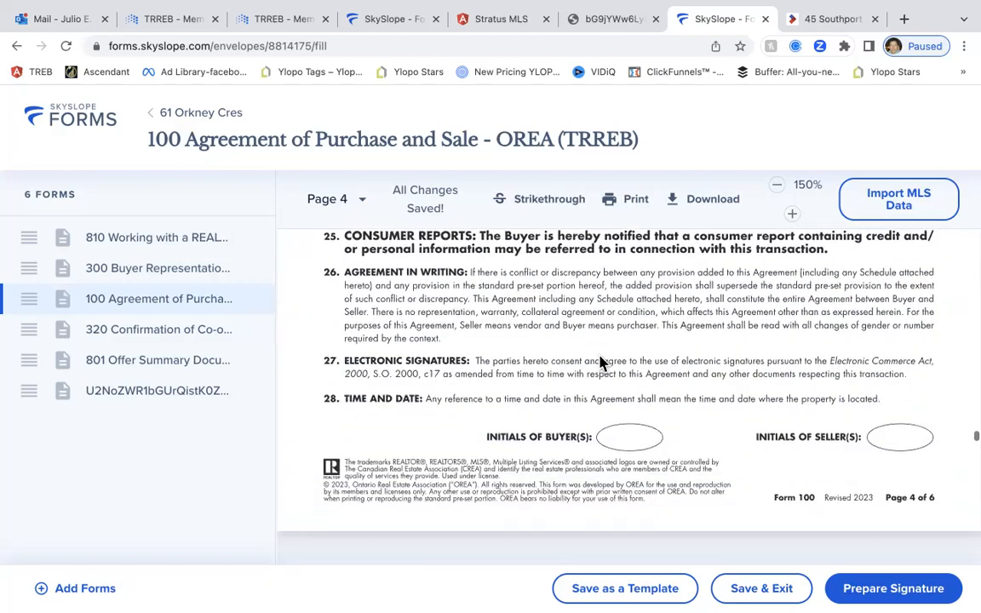
scroll(600, 362, "down", 12)
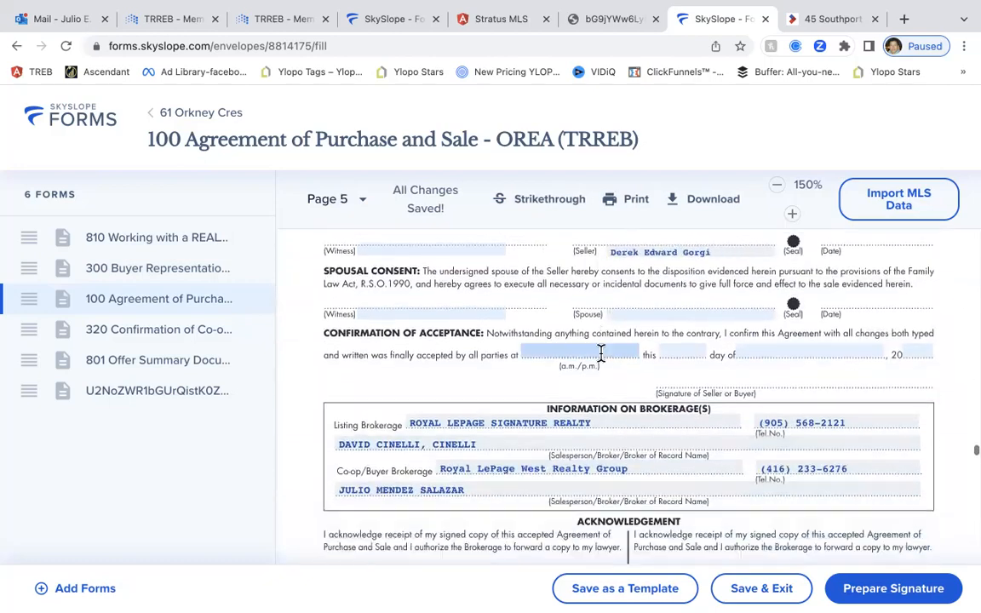
scroll(600, 356, "down", 1)
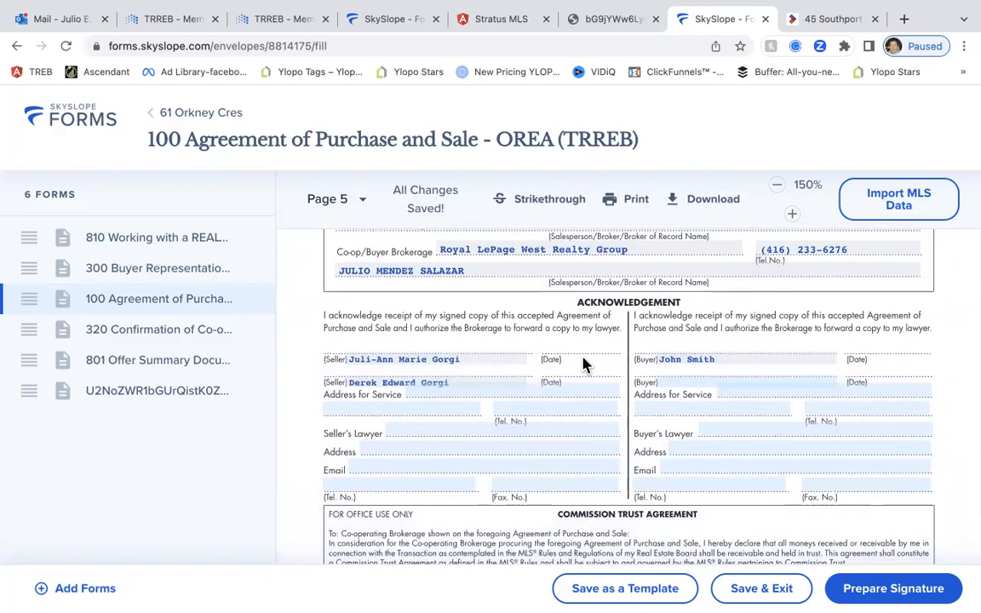
scroll(799, 420, "down", 10)
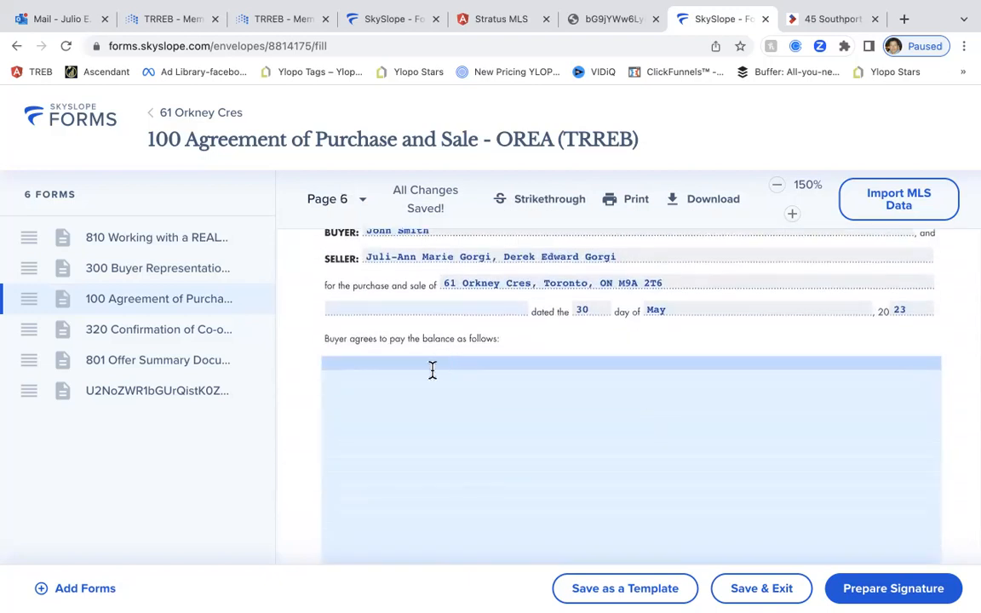
scroll(431, 375, "up", 2)
Add clause DEP/PAY-2 Balance of Purchase Price from DEPOSITS / PAYMENTS to Schedule A
left_click(395, 432)
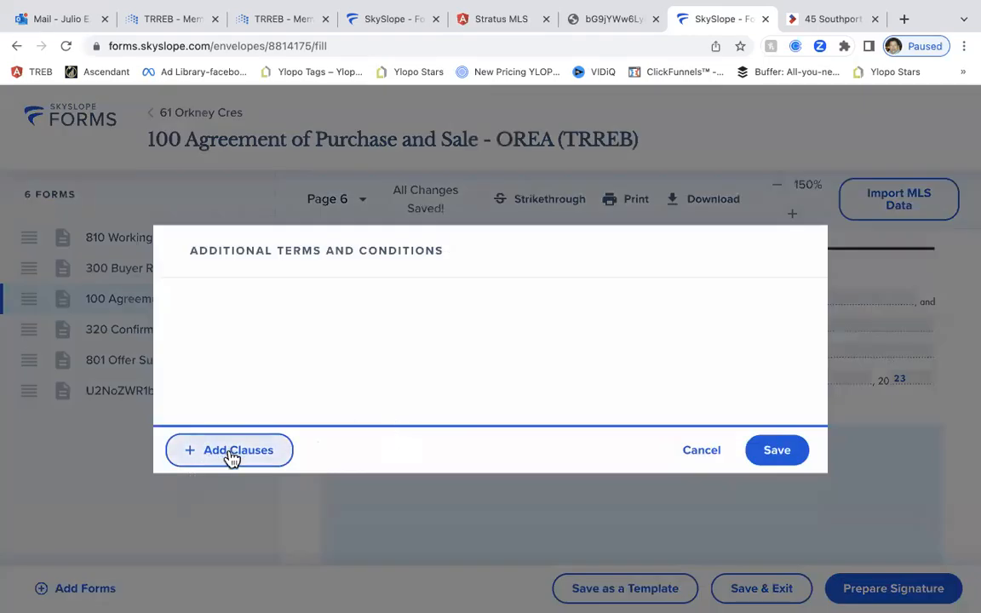
left_click(231, 456)
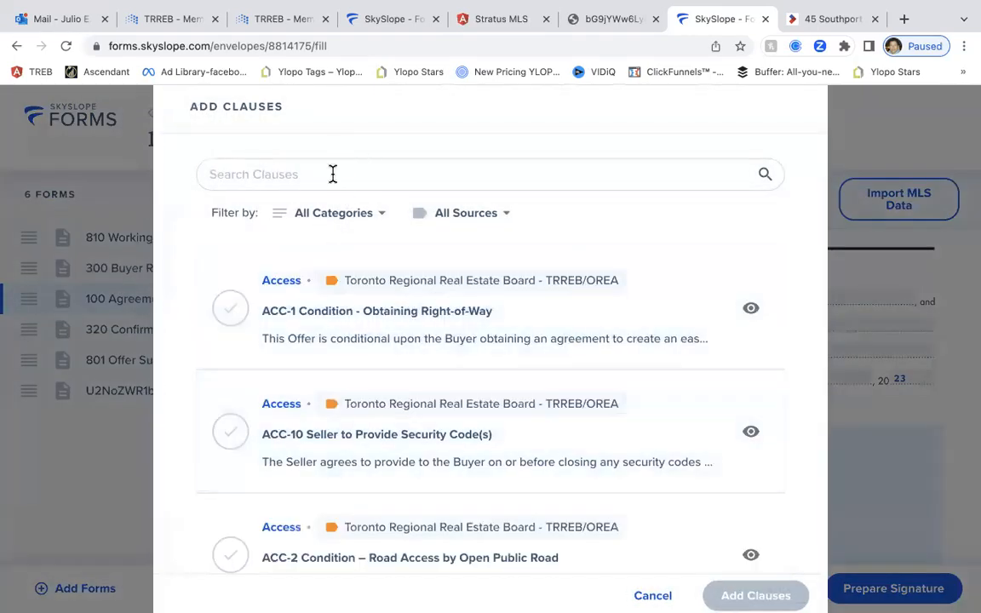
left_click(347, 218)
scroll(349, 306, "down", 3)
scroll(345, 314, "down", 2)
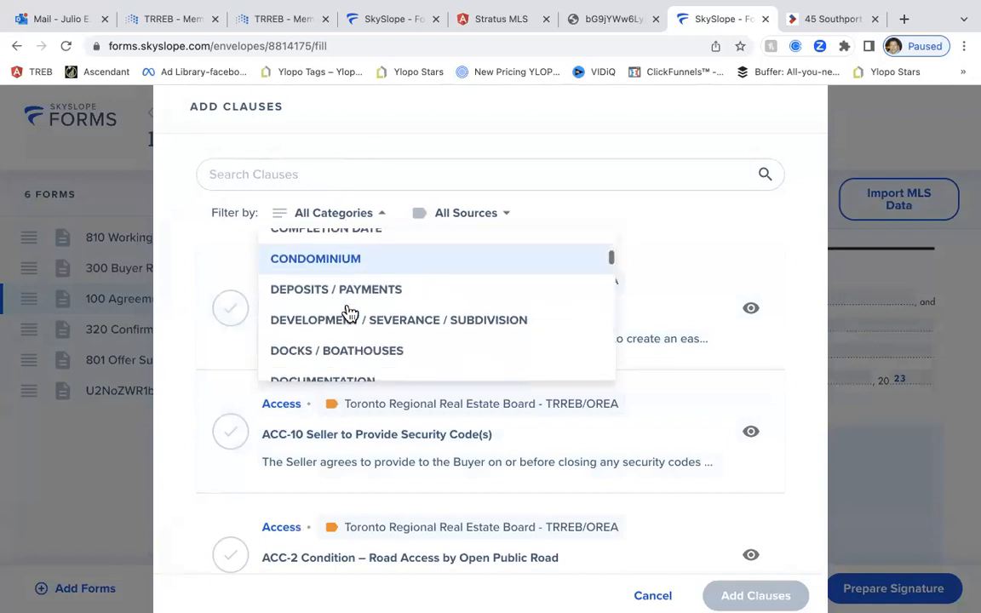
left_click(350, 289)
scroll(427, 320, "down", 4)
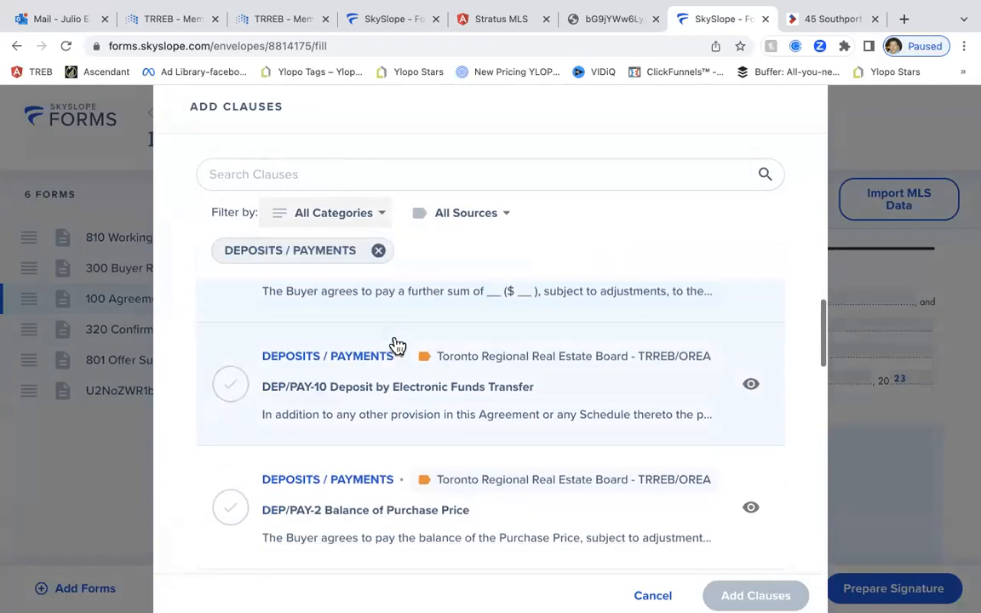
left_click(346, 361)
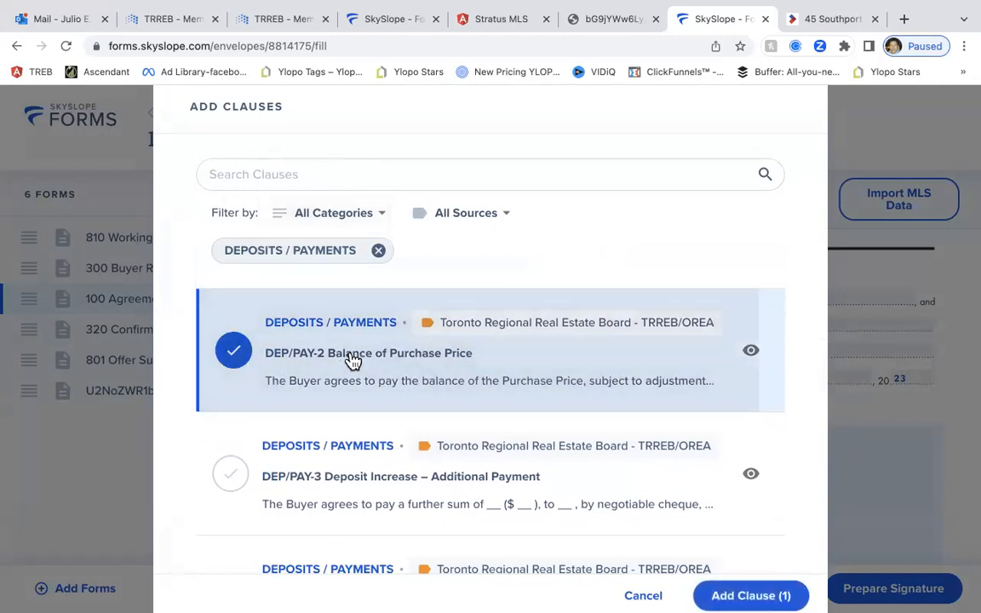
left_click(759, 594)
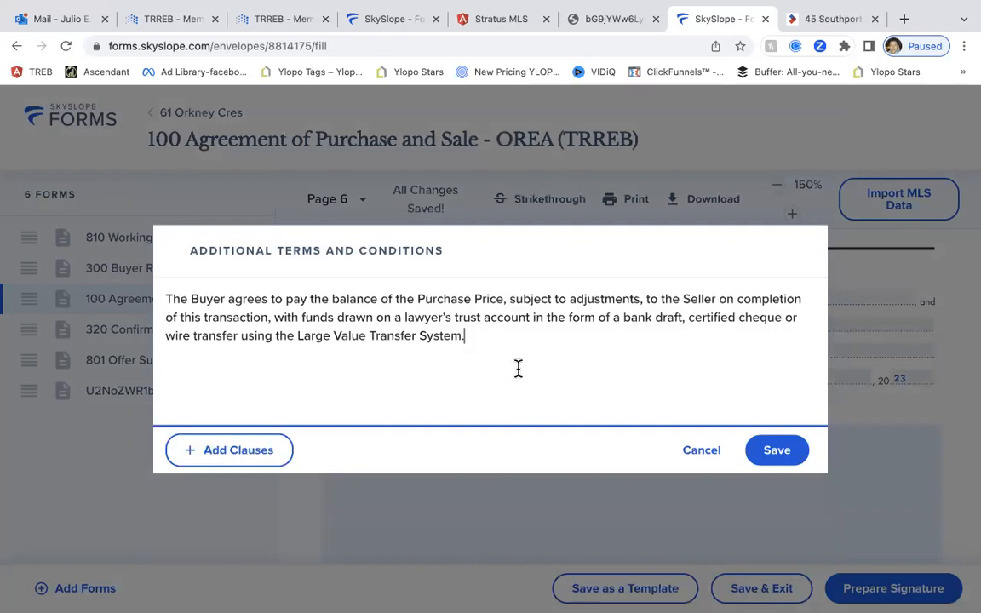
Paste the electronic-signing, lockbox and status certificate clauses, delete the 'Condo:' label, and save
key("Return")
key("Return")
key("super+v")
left_click_drag(212, 345, 167, 353)
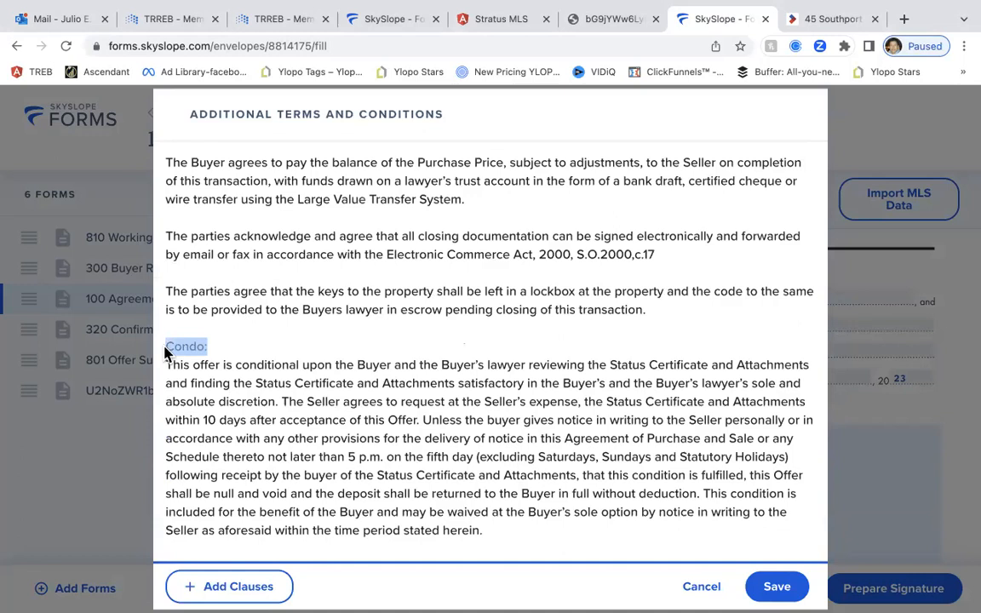
key("BackSpace")
key("BackSpace")
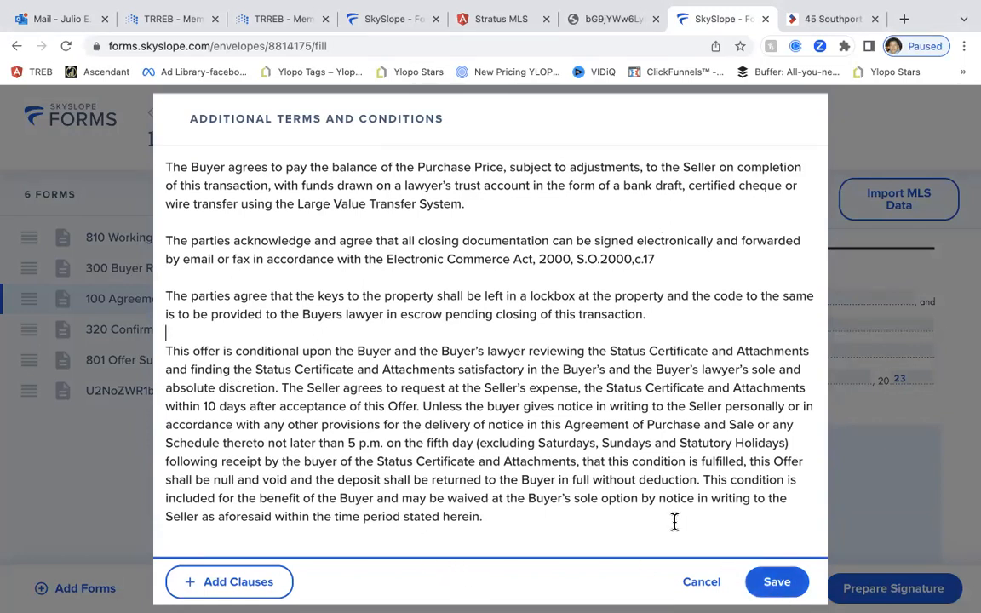
left_click(791, 591)
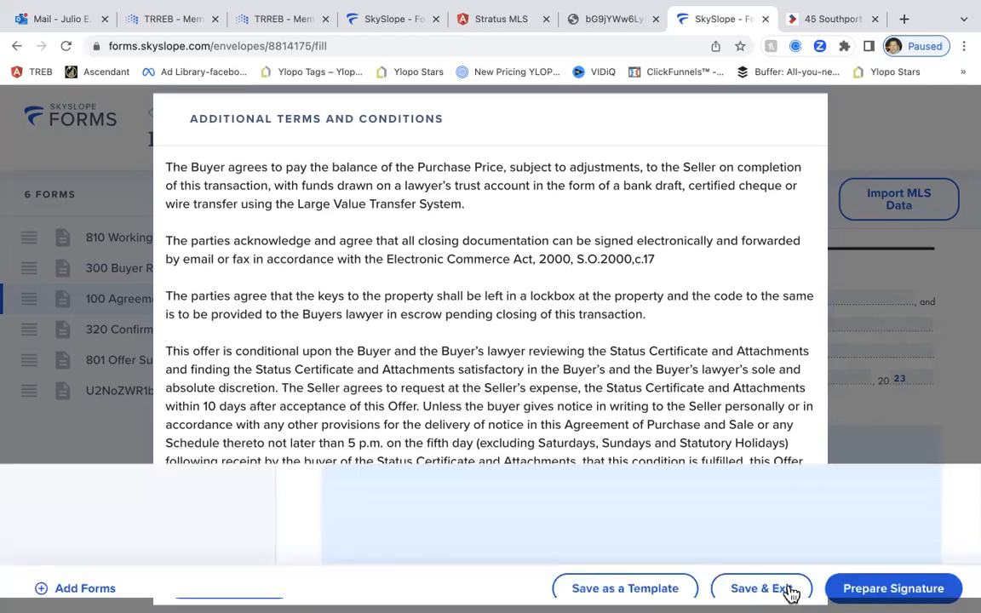
Append the chattels and fixtures warranty clause to Schedule A's additional terms
scroll(720, 528, "down", 5)
scroll(718, 527, "down", 1)
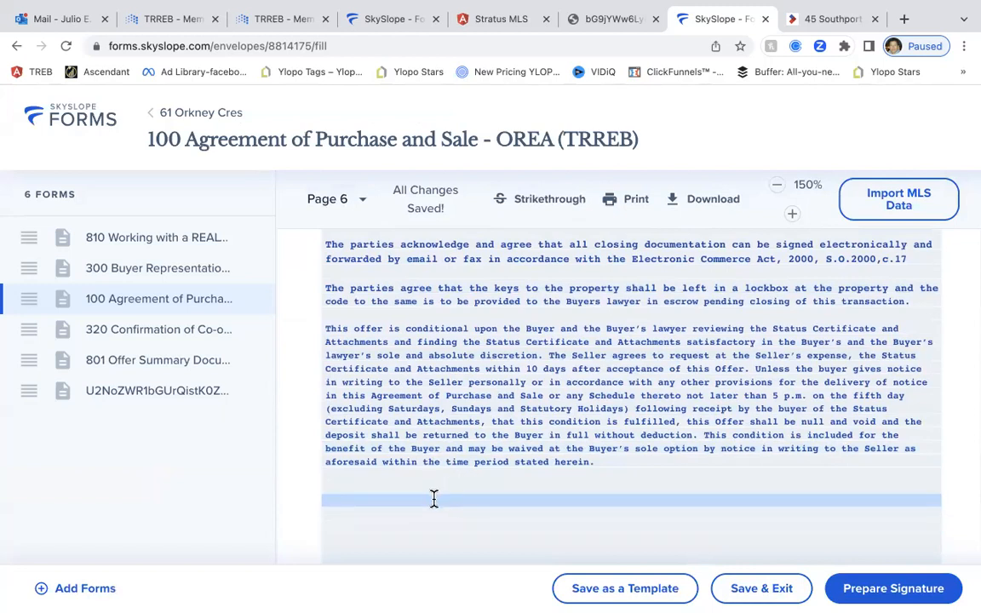
left_click(394, 486)
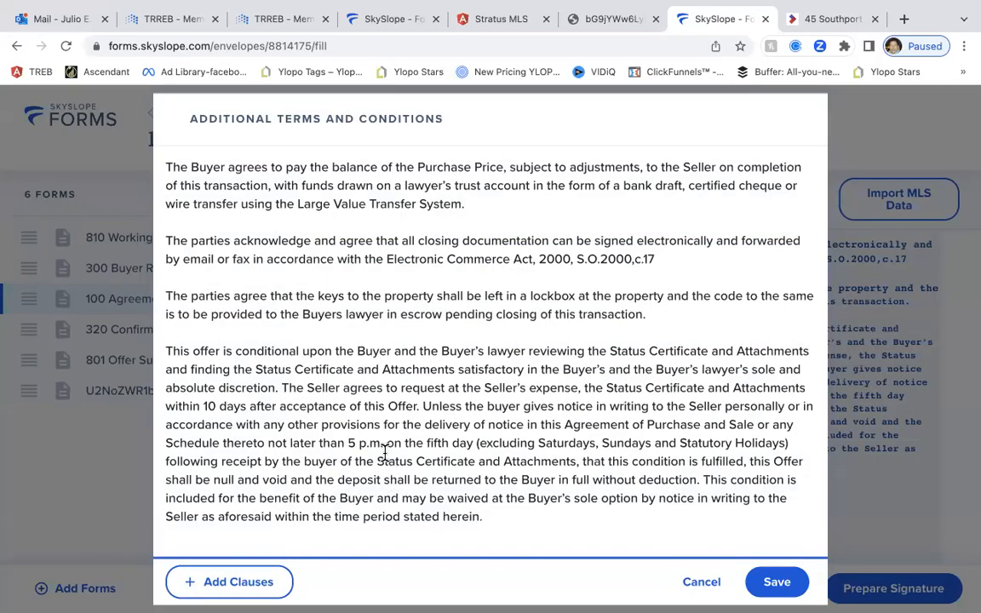
key("Return")
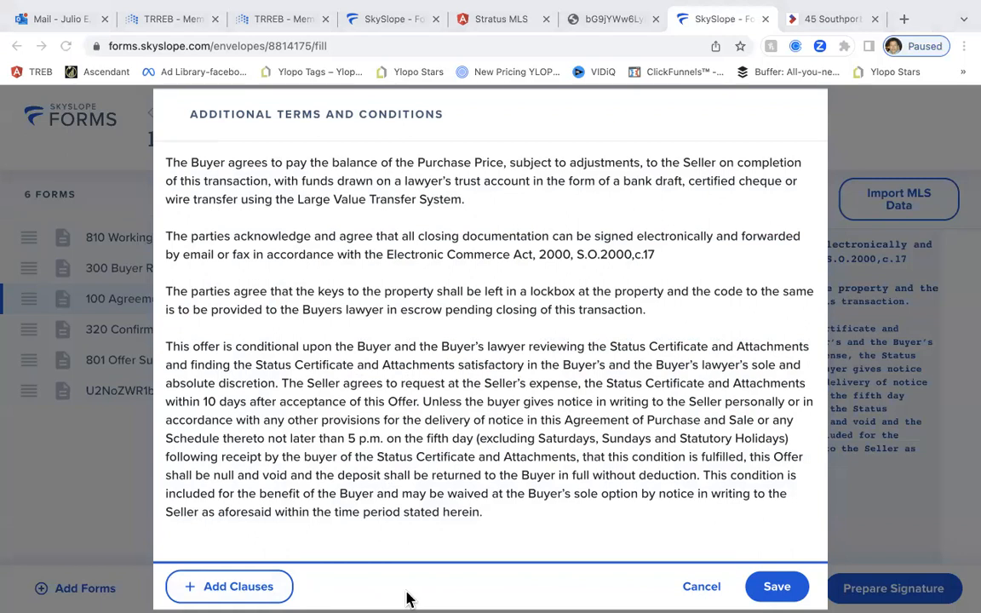
type("The Seller represents and warrants that the chattels and fixtures as included in this Agreement of Purchase and Sale will be in good working order and free from all liens and encumbrances on completion. The Parties agree that this representation and warranty shall survive and not merge on completion of this transaction, but apply only to the state of the property at completion of this transaction.")
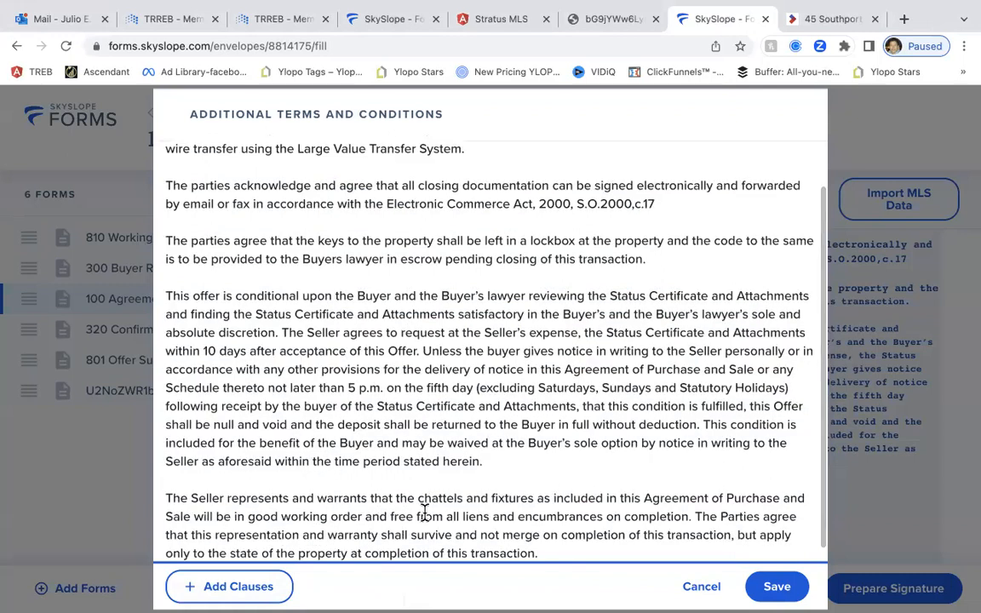
Save the additional terms and scroll past Schedule B to Form 320
left_click(776, 587)
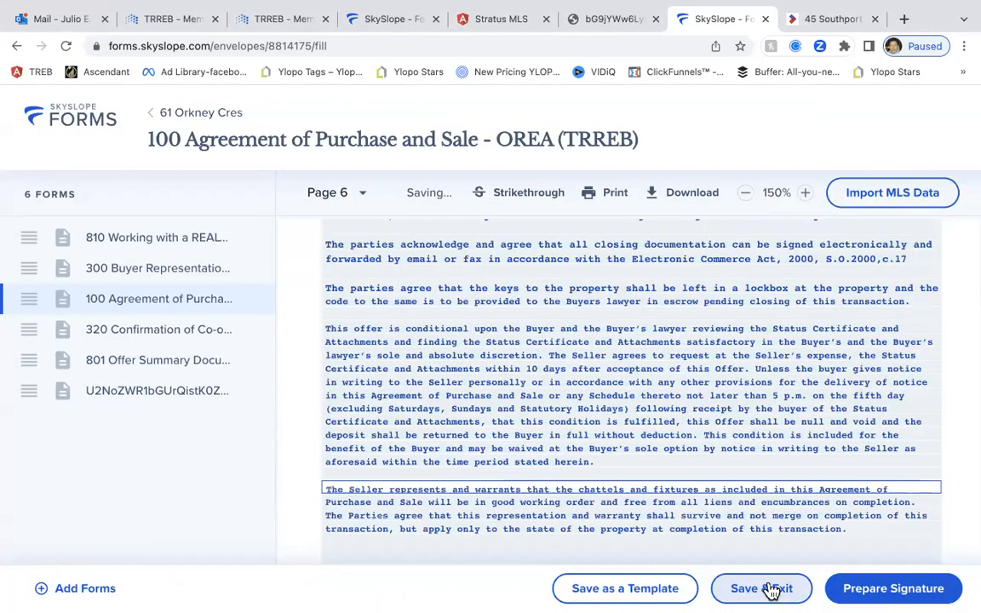
scroll(732, 488, "down", 2)
scroll(732, 488, "down", 2)
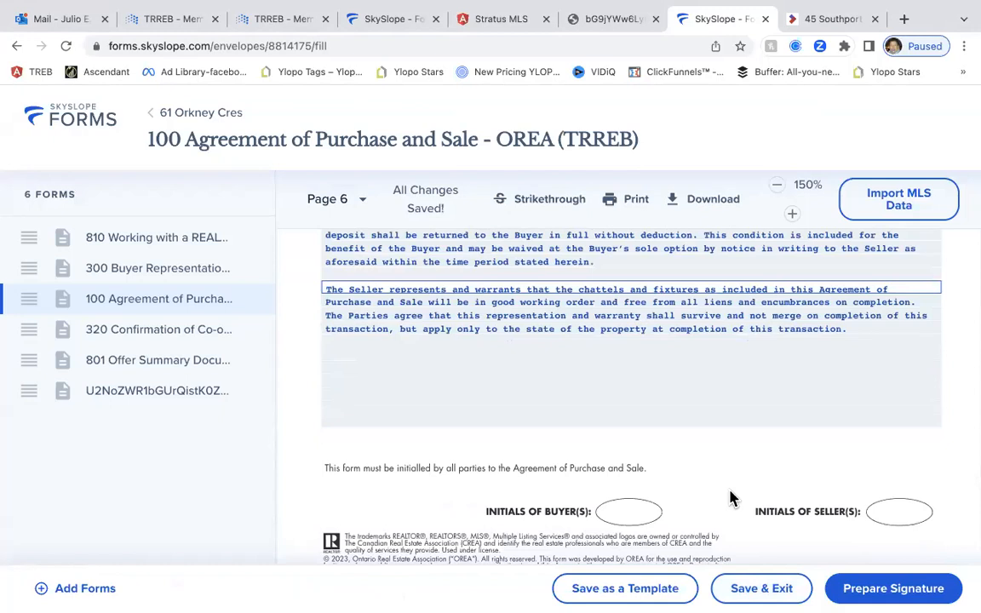
scroll(729, 497, "down", 6)
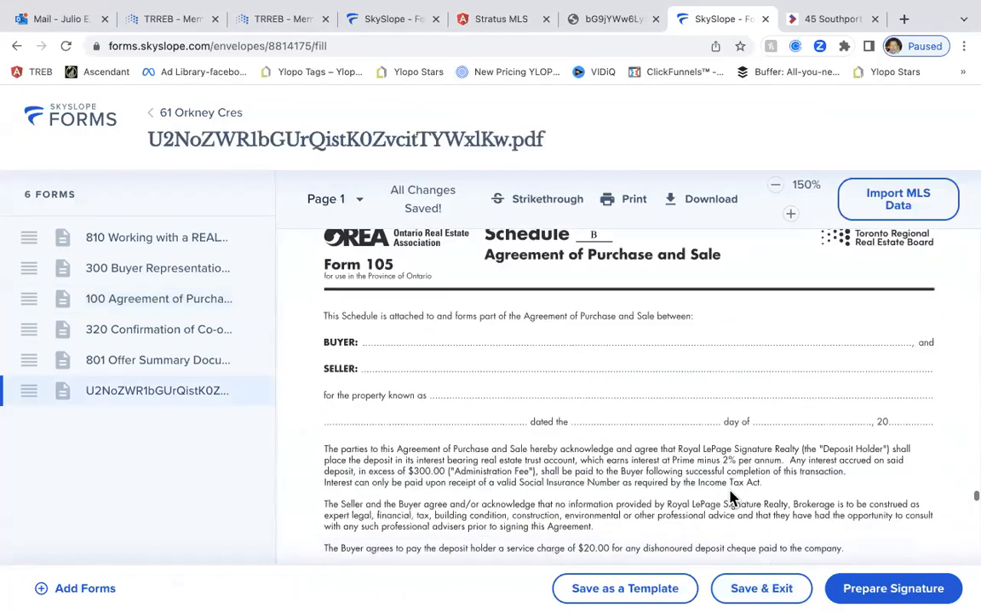
scroll(481, 416, "up", 1)
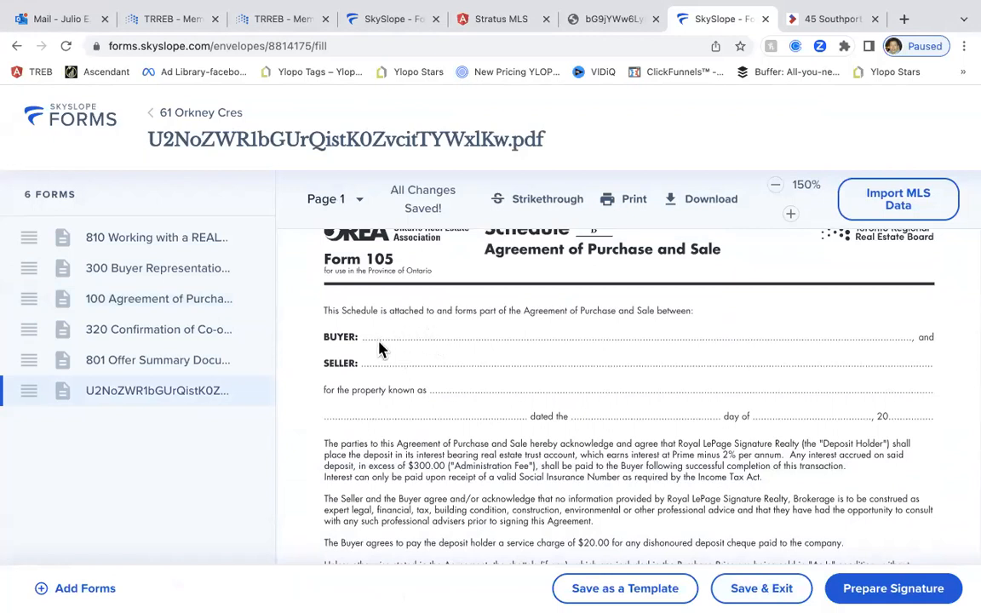
scroll(379, 349, "down", 4)
scroll(381, 347, "up", 1)
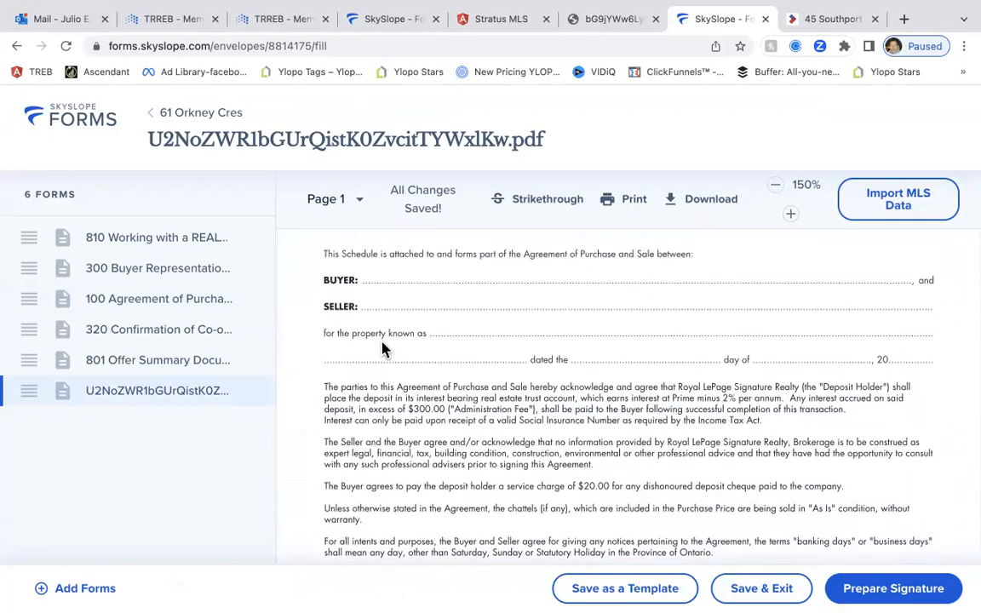
scroll(431, 383, "down", 15)
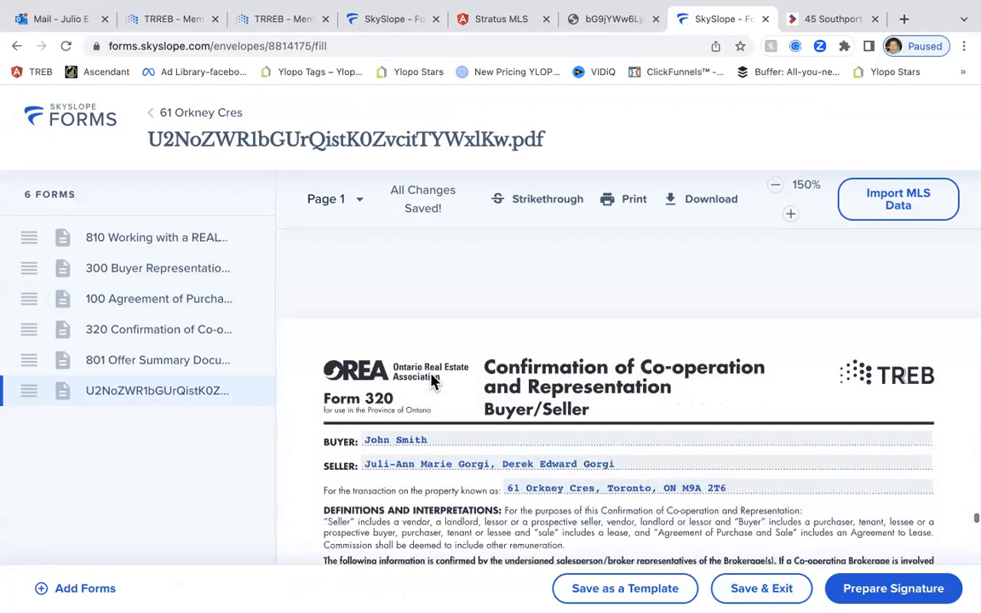
scroll(431, 383, "down", 6)
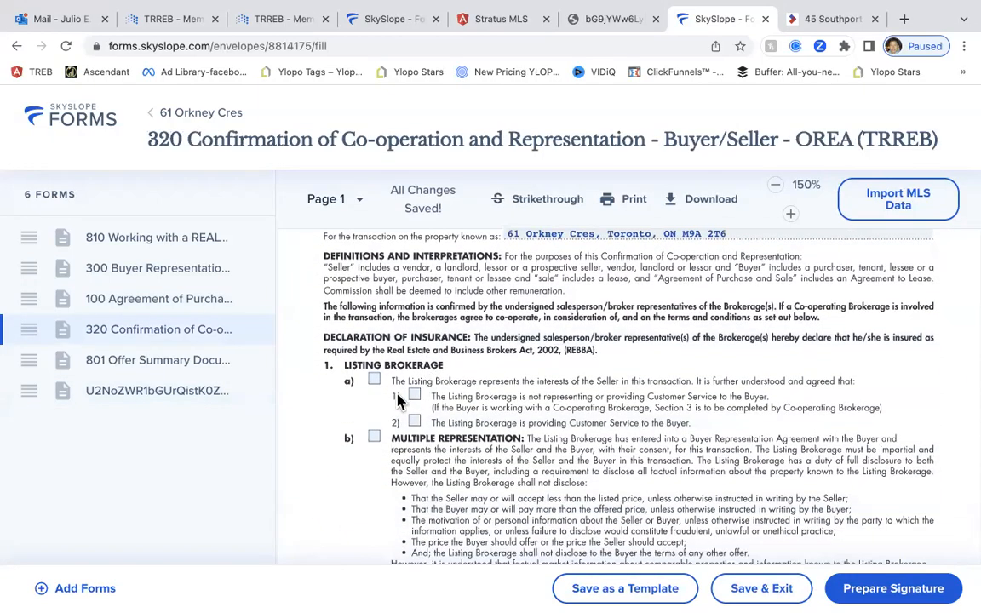
Tick Listing Brokerage items a) and 1): it represents the seller only
left_click(373, 379)
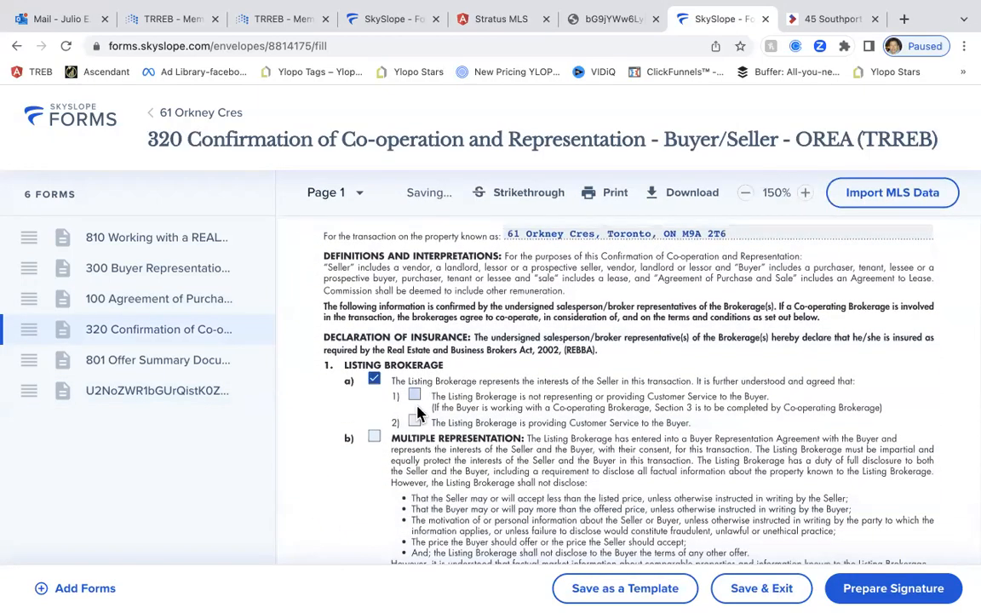
left_click(415, 394)
scroll(464, 409, "down", 4)
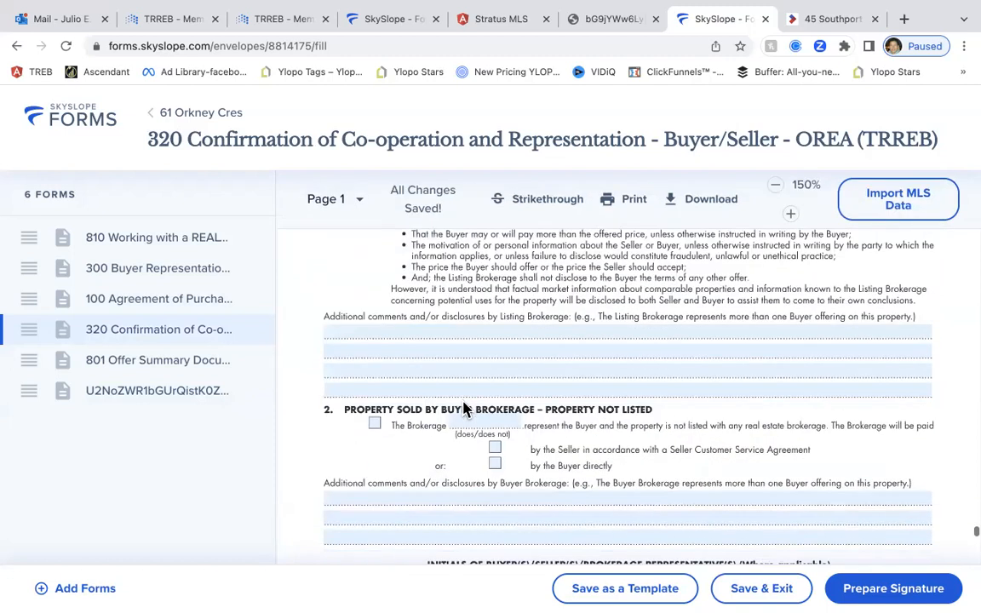
scroll(464, 409, "down", 6)
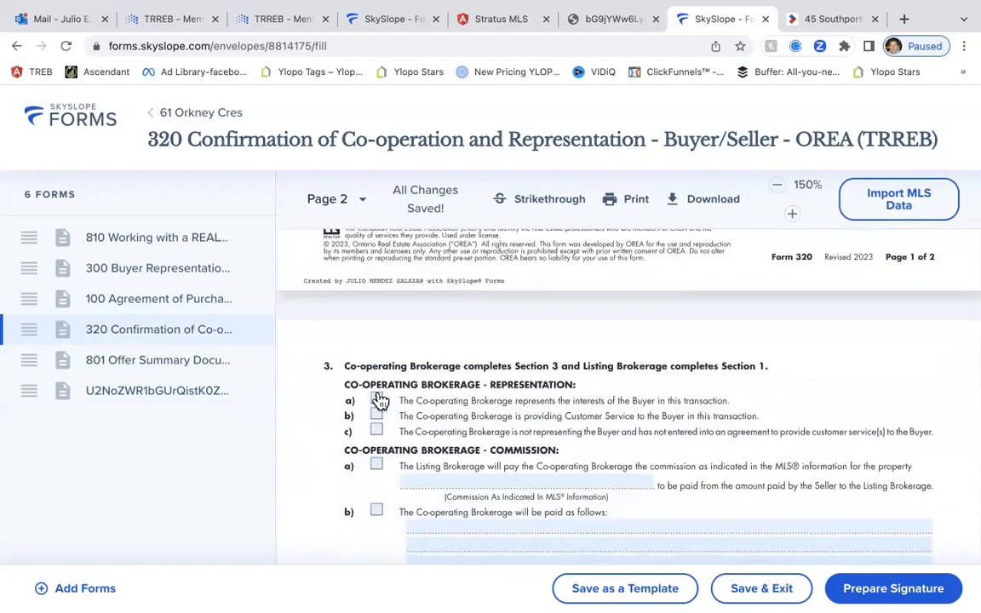
Tick Co-operating Brokerage a) representing the buyer and Commission a) as in MLS, entering 2.5
left_click(377, 400)
left_click(377, 464)
left_click(433, 481)
type("2.5")
scroll(455, 489, "down", 1)
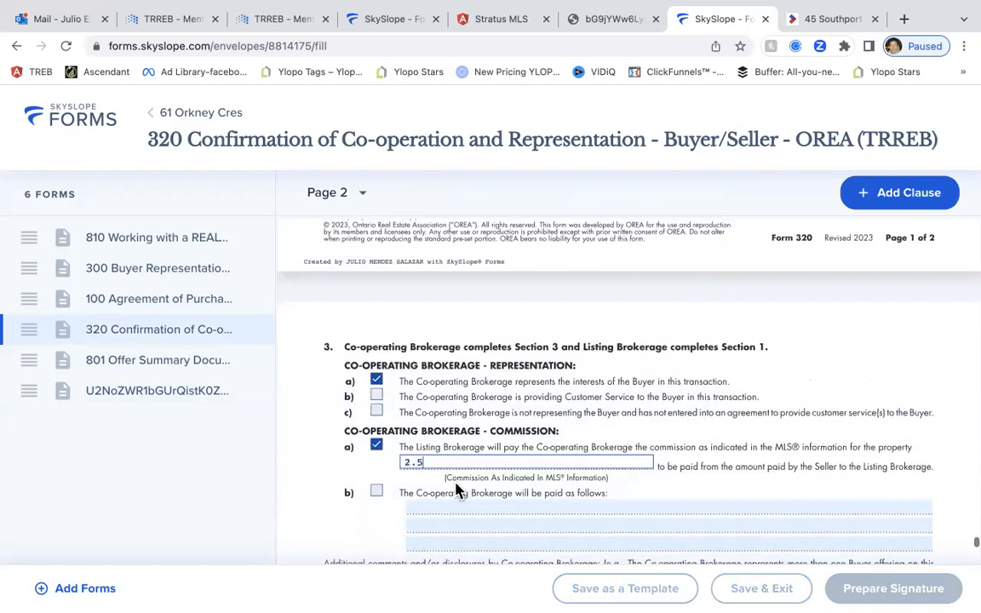
scroll(455, 487, "down", 2)
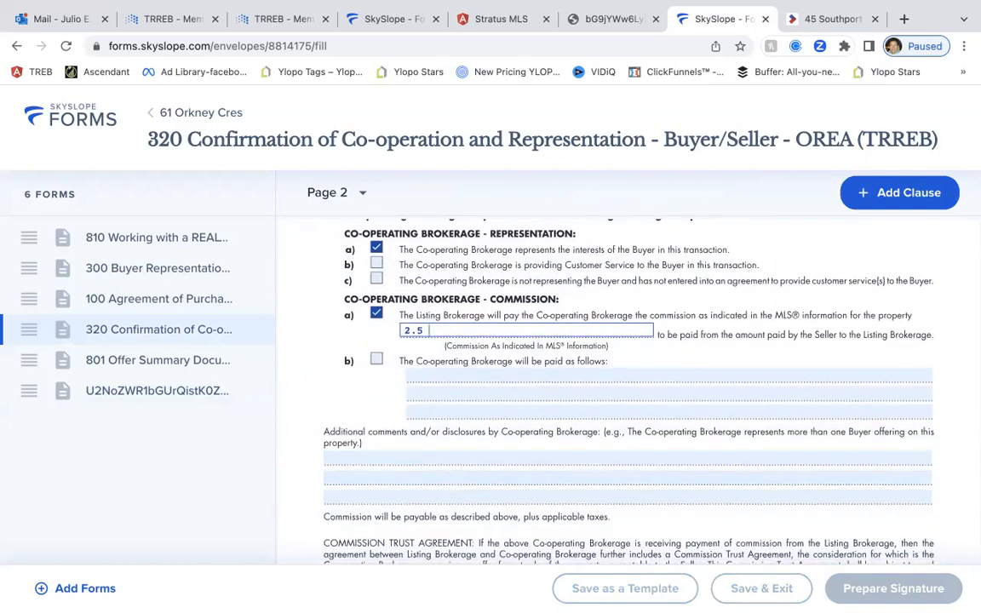
scroll(417, 368, "up", 5)
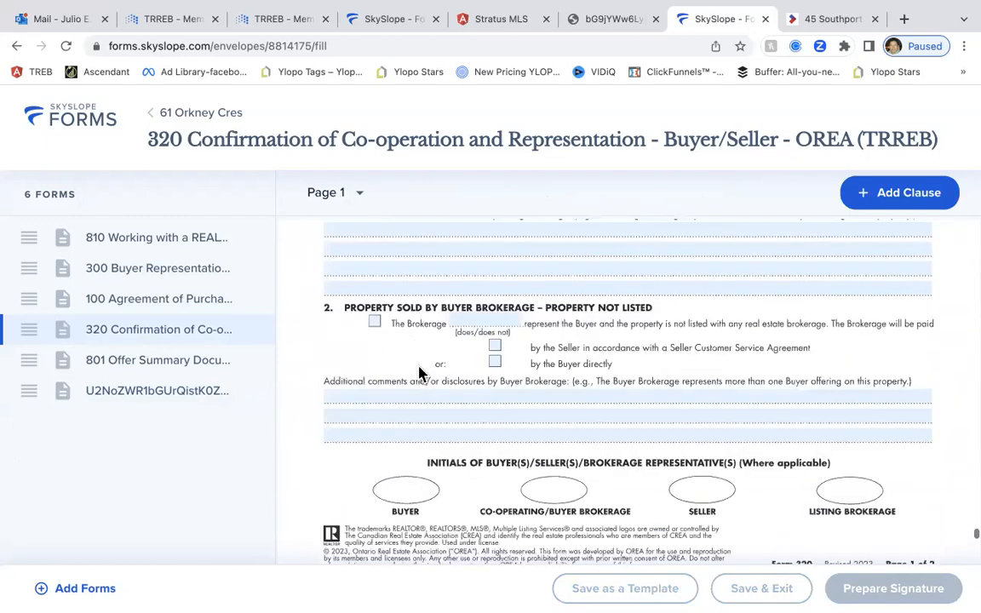
scroll(418, 372, "up", 10)
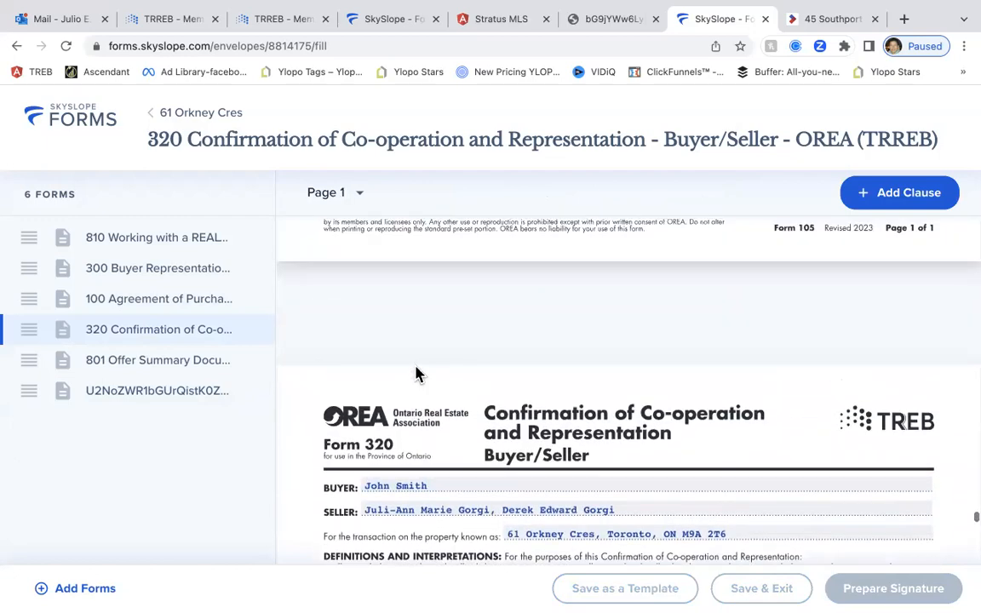
scroll(416, 372, "up", 10)
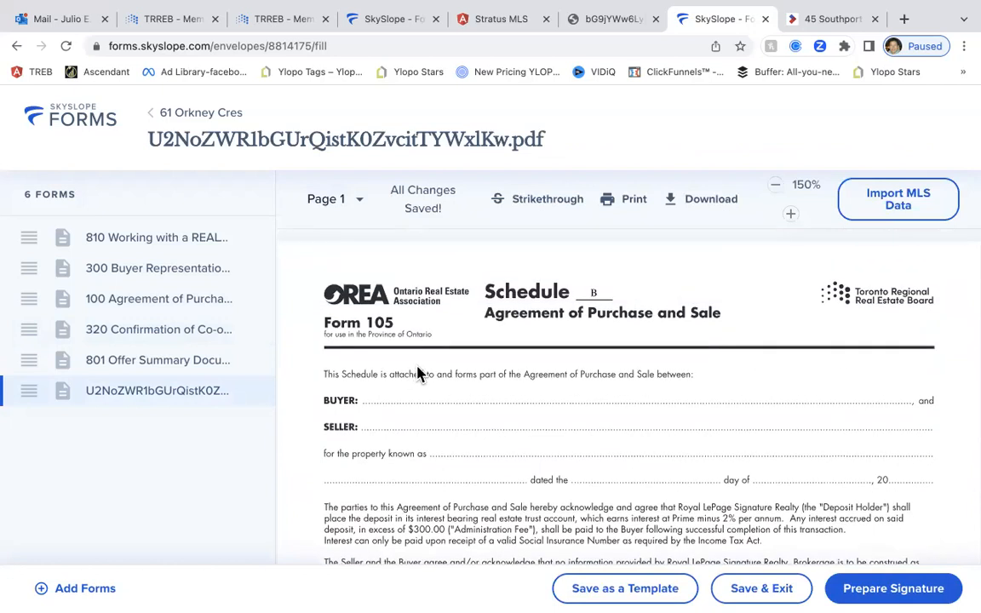
scroll(420, 380, "down", 1)
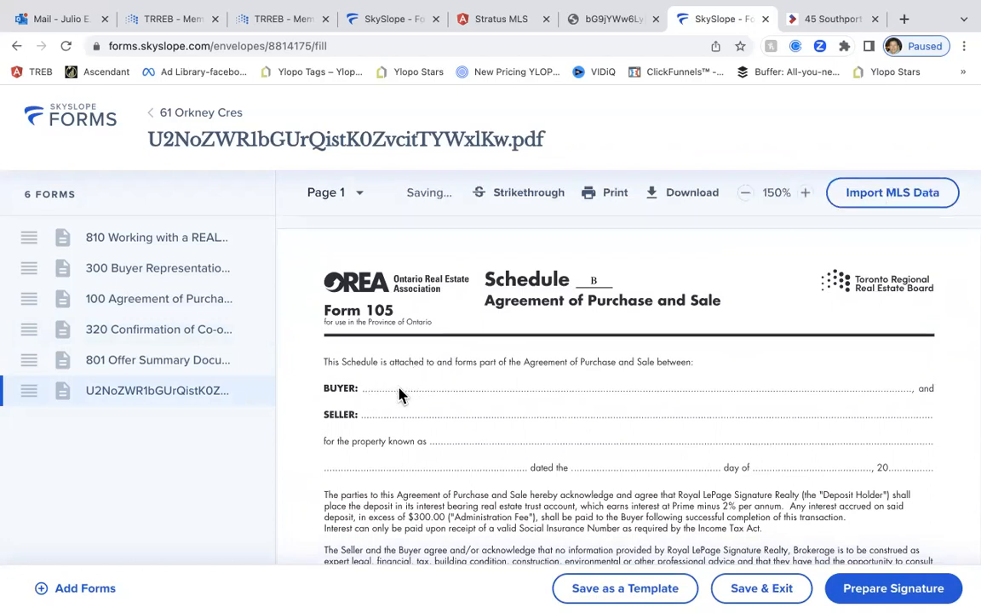
scroll(454, 402, "down", 3)
scroll(449, 405, "down", 15)
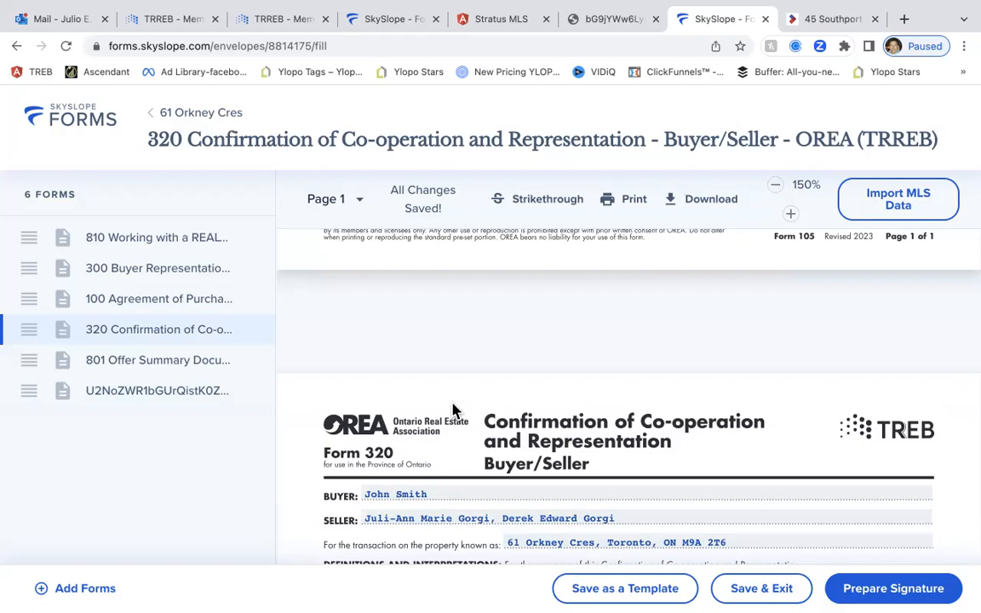
scroll(454, 409, "down", 3)
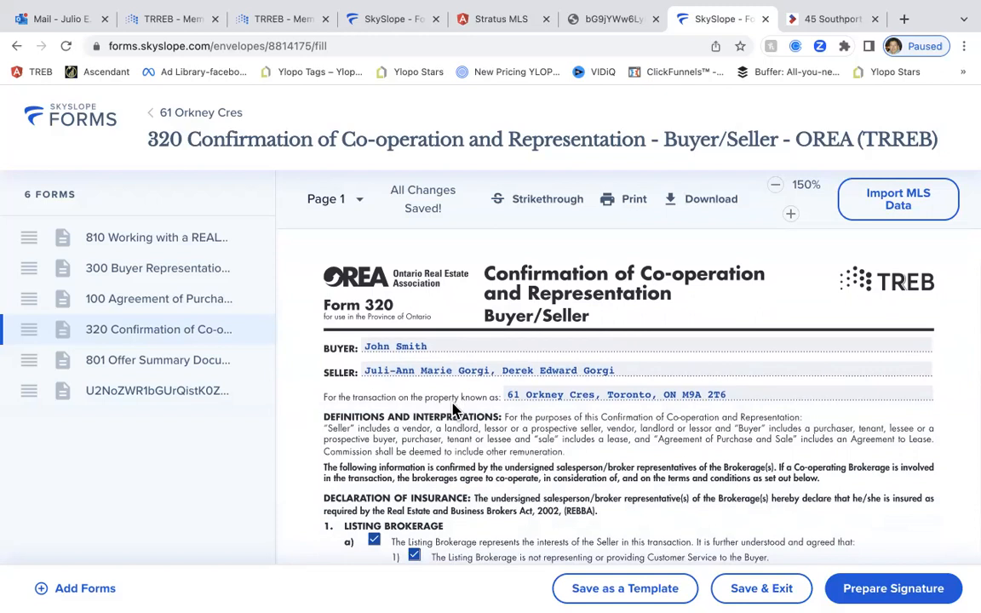
scroll(453, 410, "down", 1)
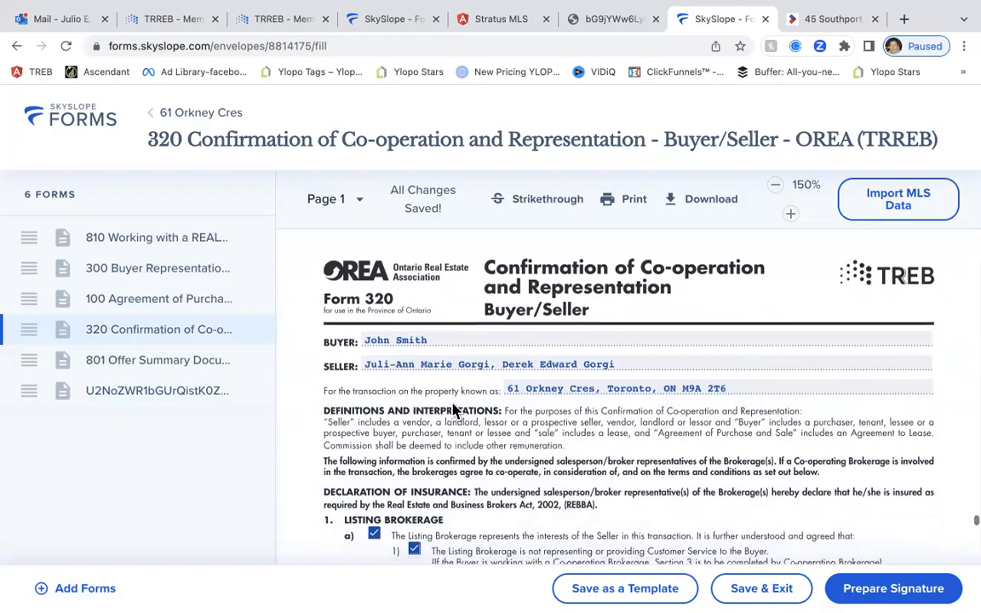
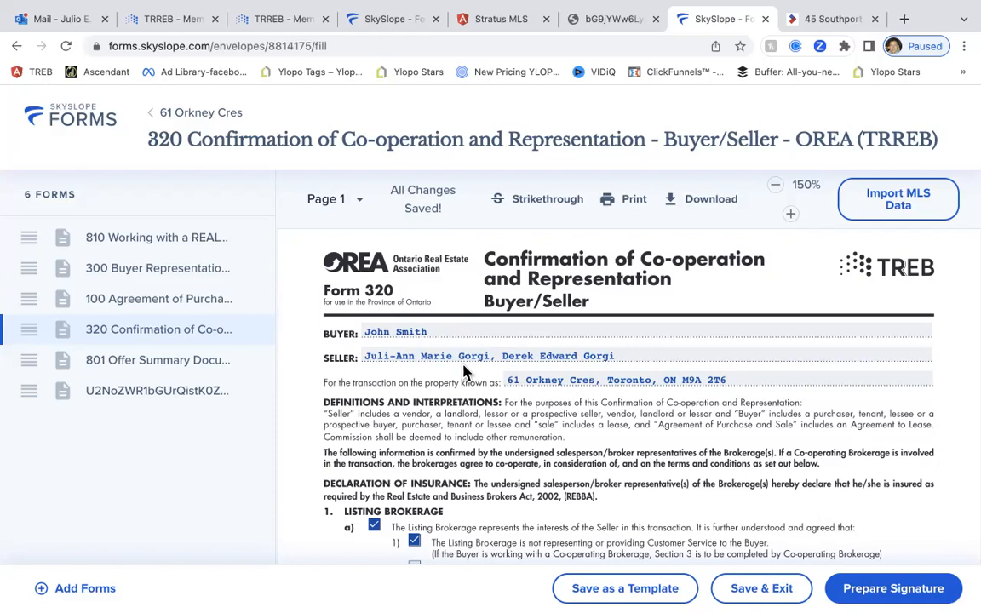
From the TRREB member portal, launch WEBForms to reach the TransactionDesk member dashboard
left_click(311, 24)
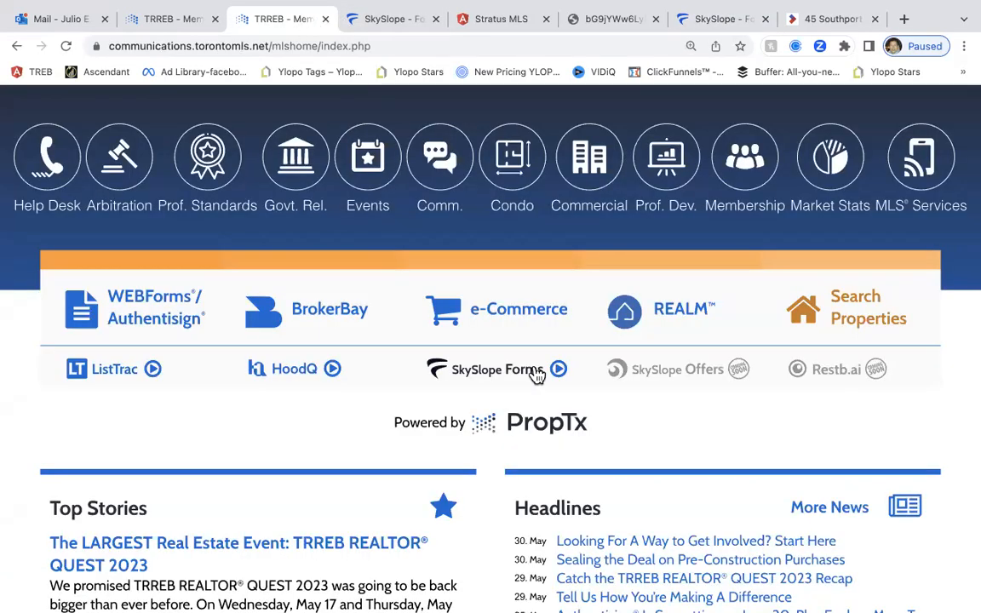
left_click(145, 328)
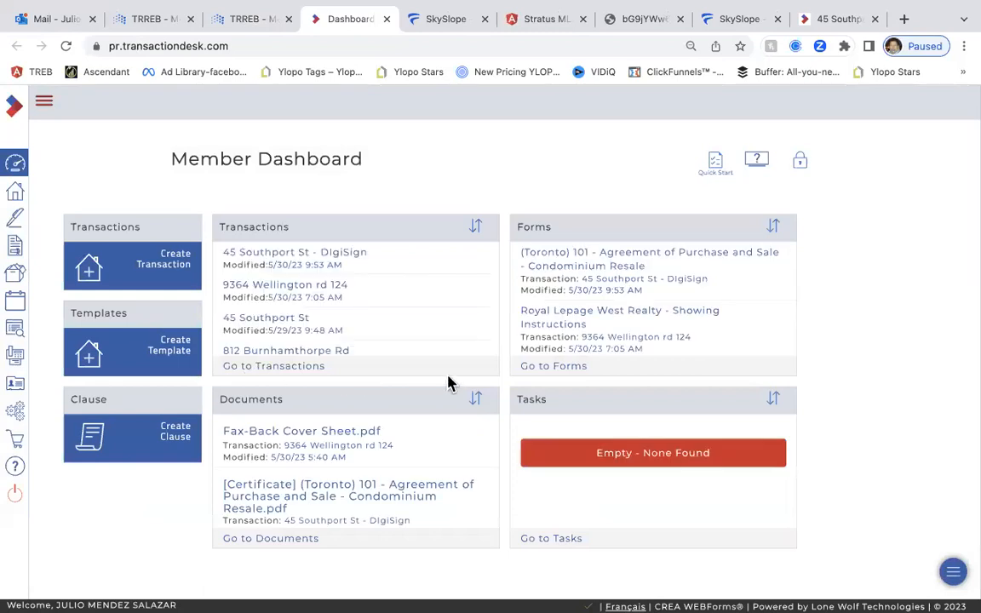
left_click(278, 294)
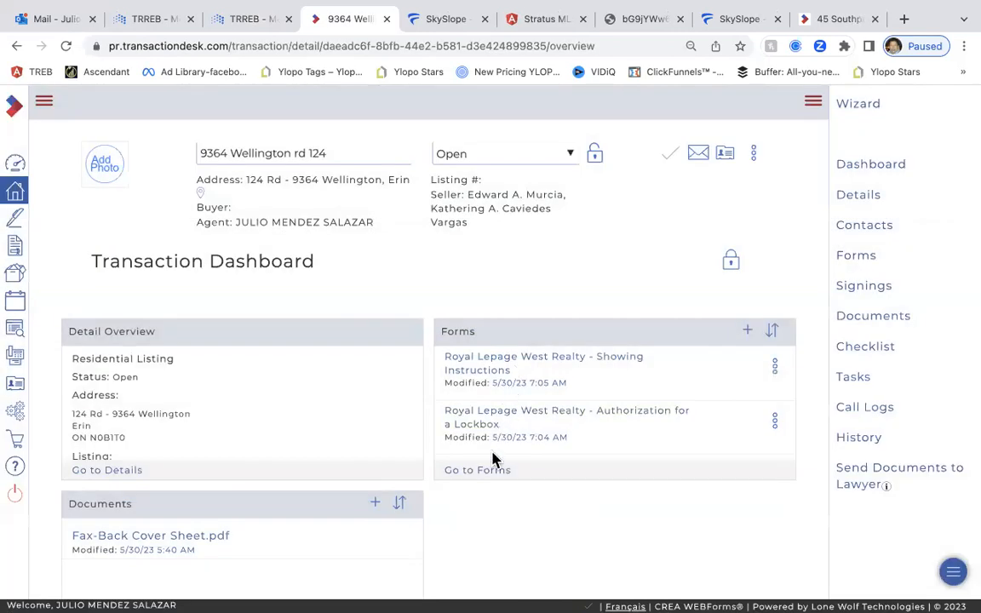
left_click(483, 469)
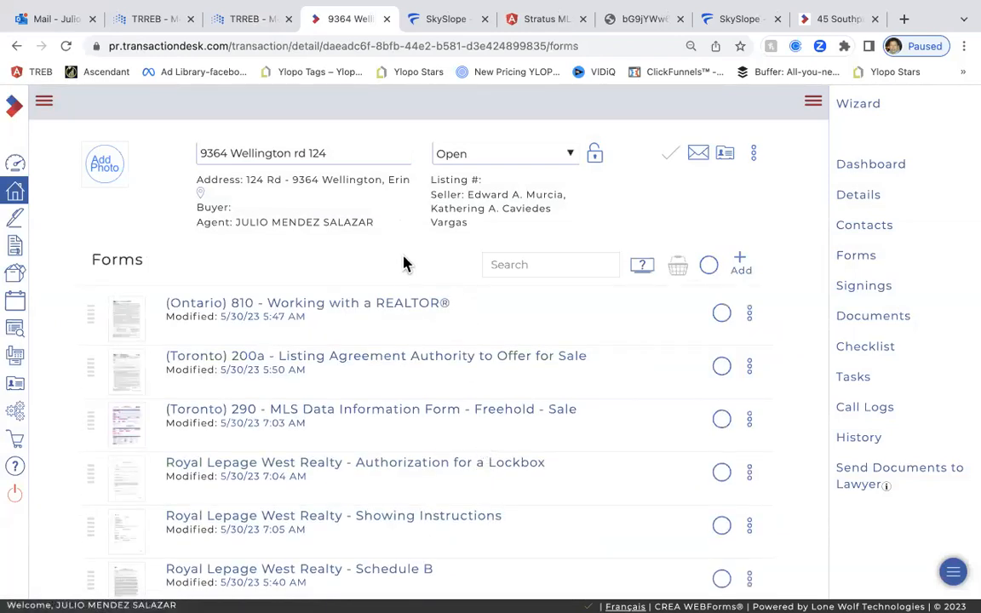
scroll(407, 451, "down", 2)
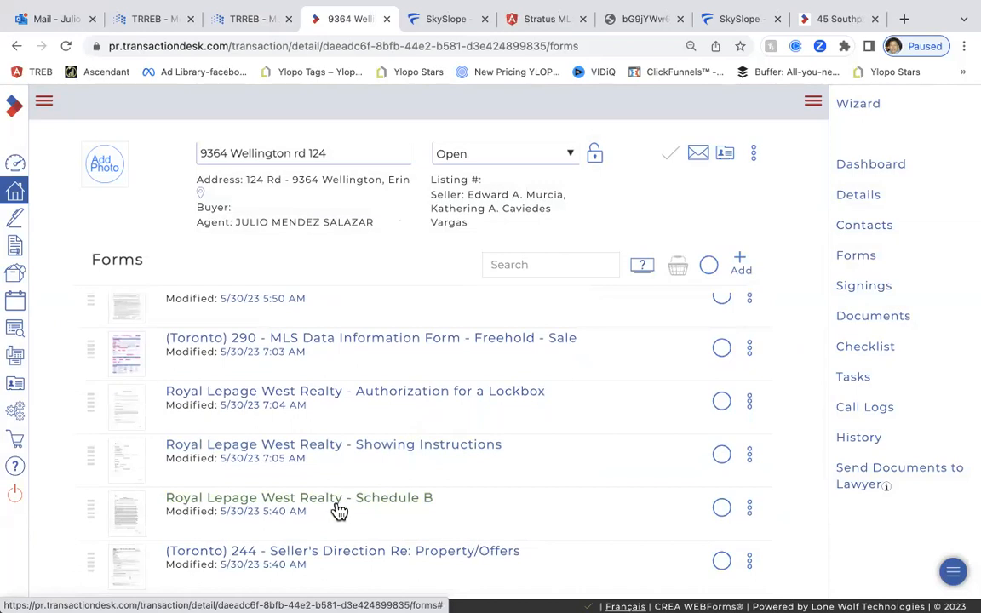
left_click(272, 502)
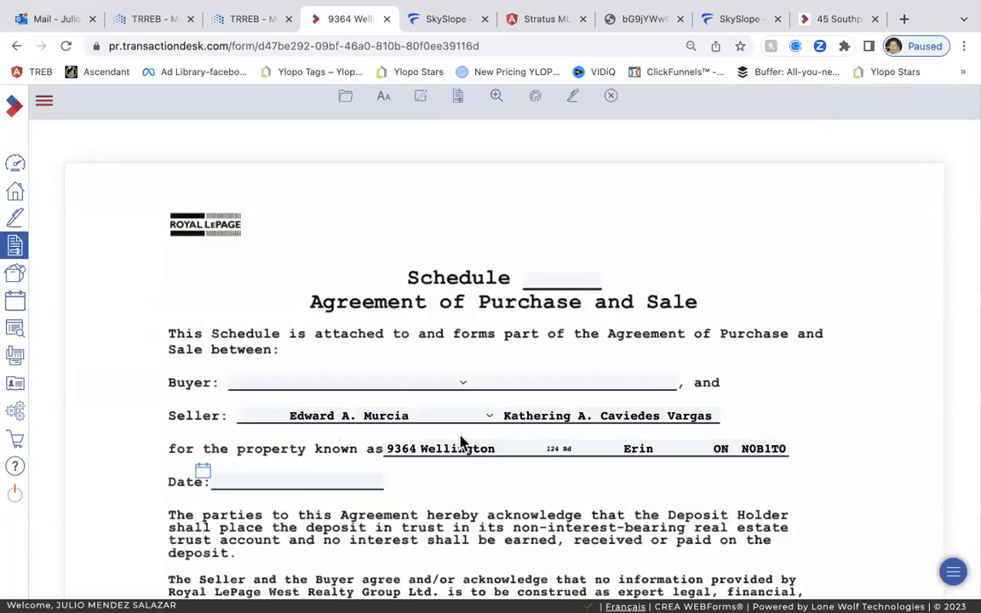
scroll(400, 430, "down", 2)
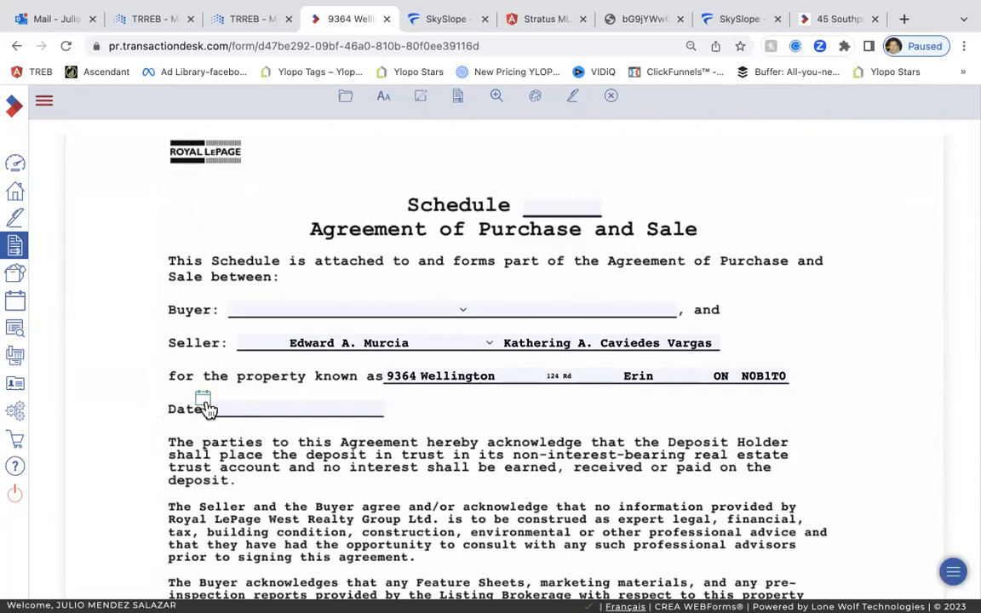
Fill the Schedule blank with 'B', leaving the agreement date empty
left_click(204, 408)
left_click(132, 420)
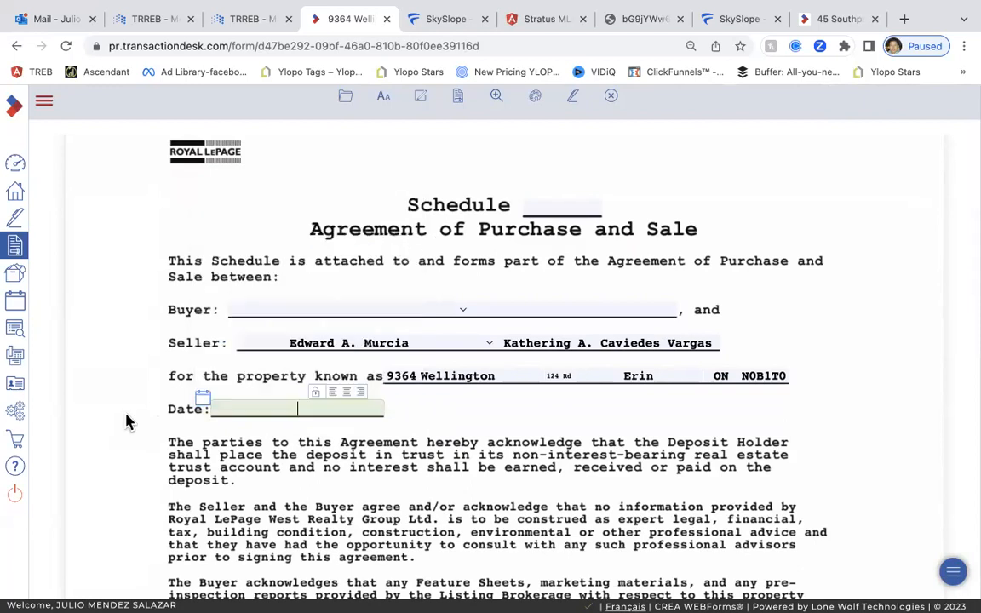
left_click(558, 205)
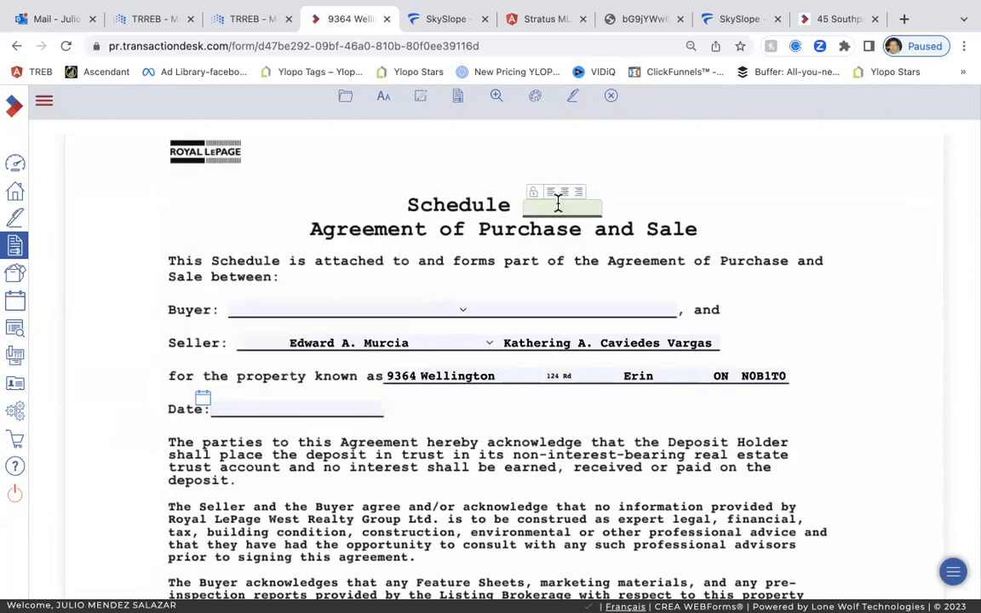
type("B")
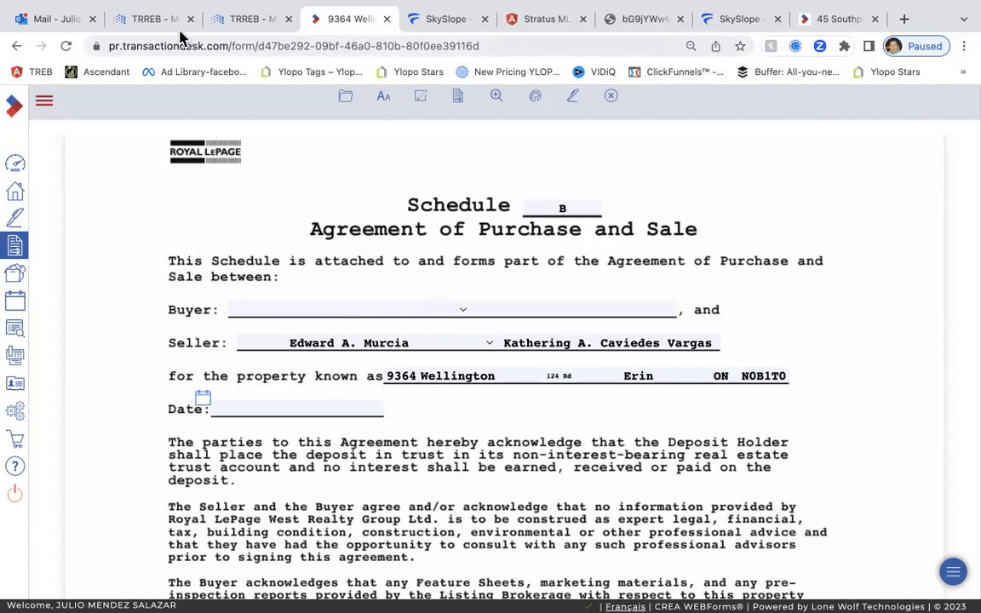
scroll(174, 189, "down", 3)
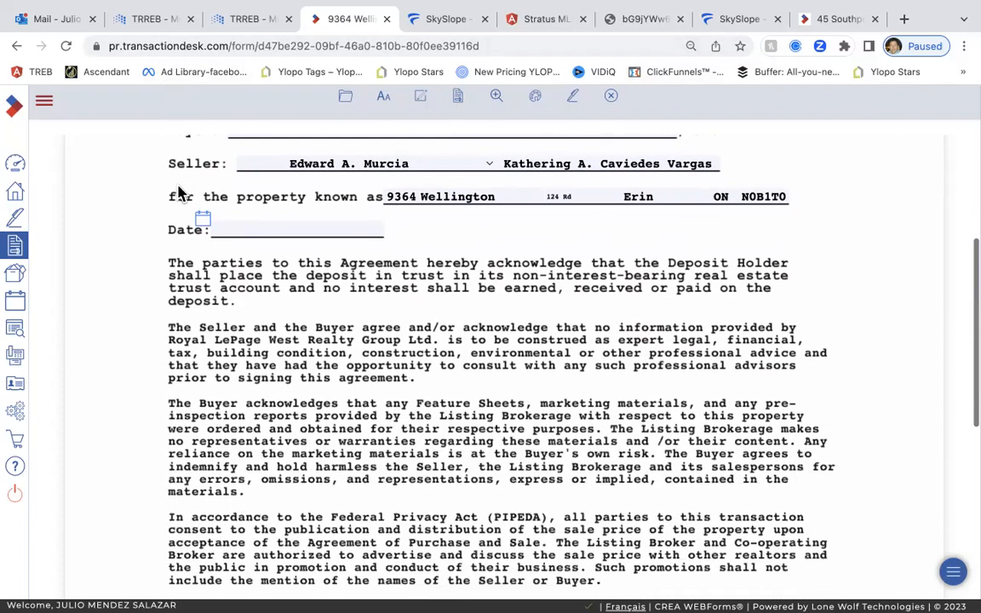
scroll(179, 191, "down", 8)
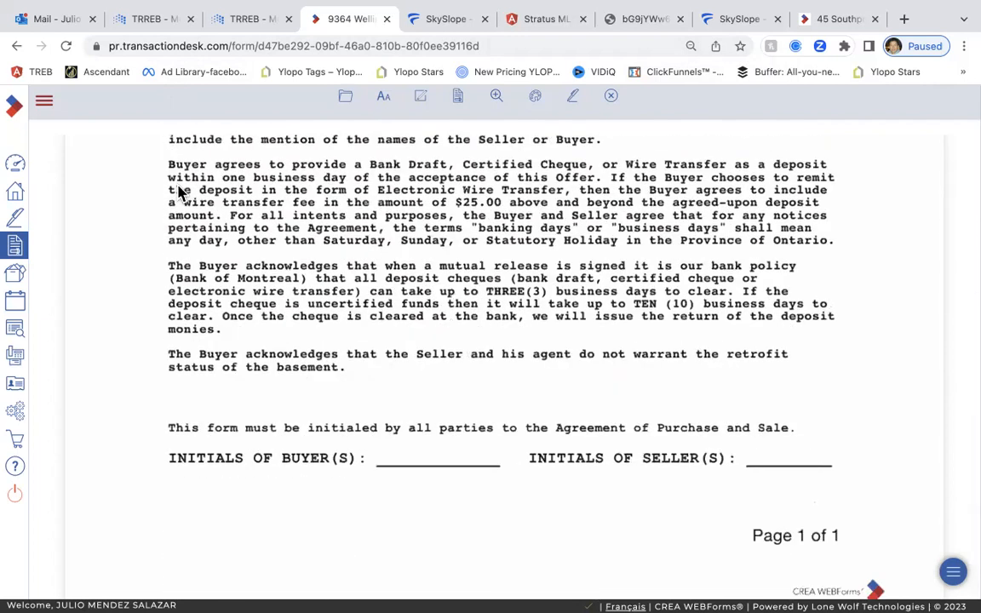
scroll(179, 191, "up", 10)
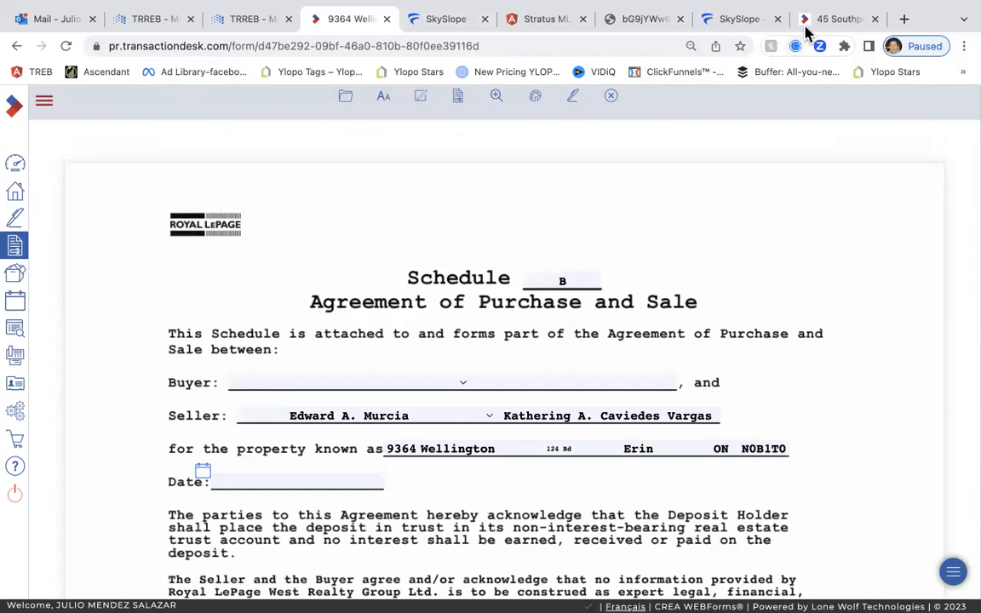
left_click(746, 22)
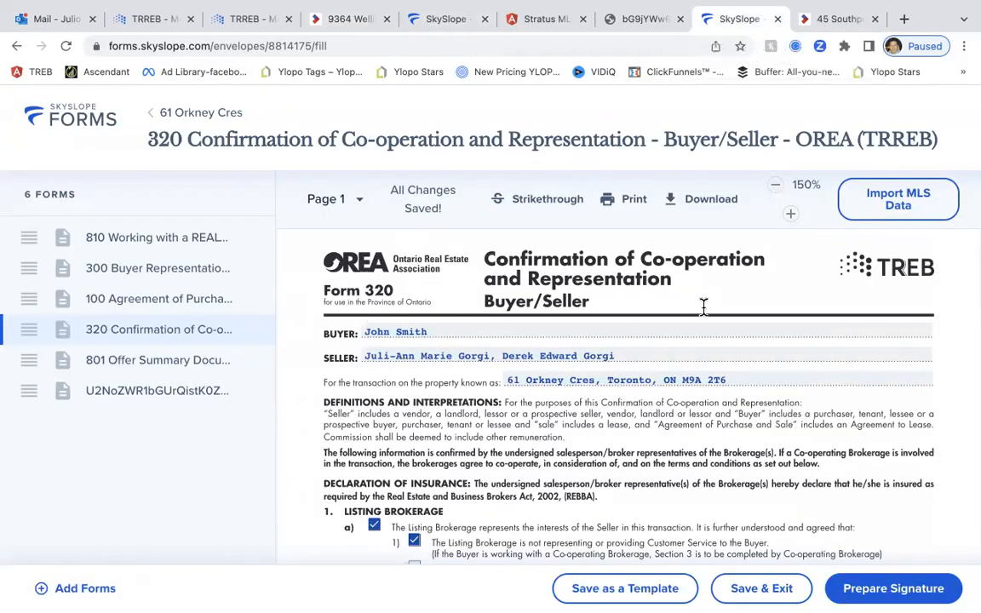
scroll(692, 353, "down", 2)
scroll(692, 353, "up", 3)
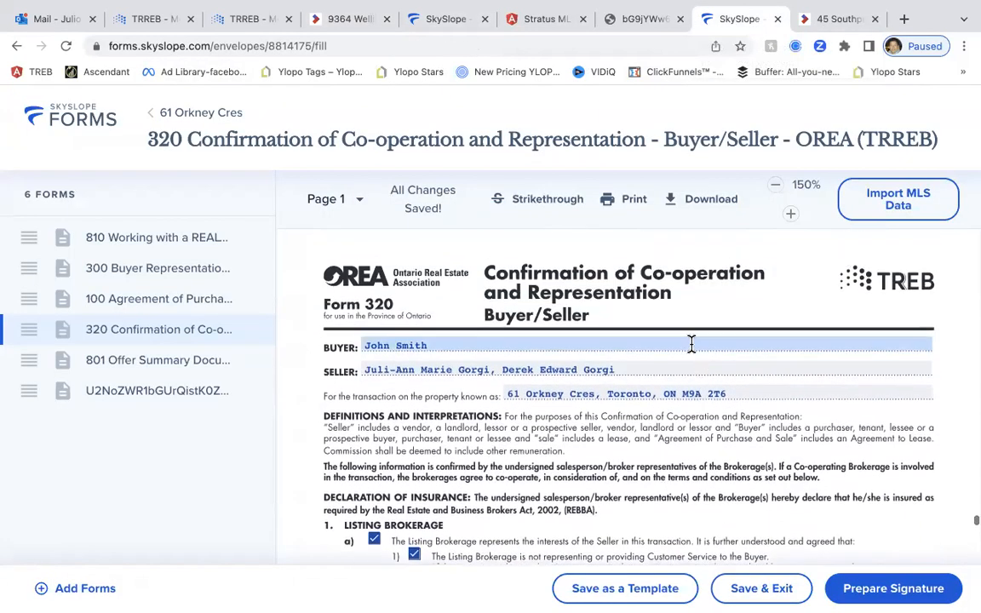
scroll(692, 353, "down", 15)
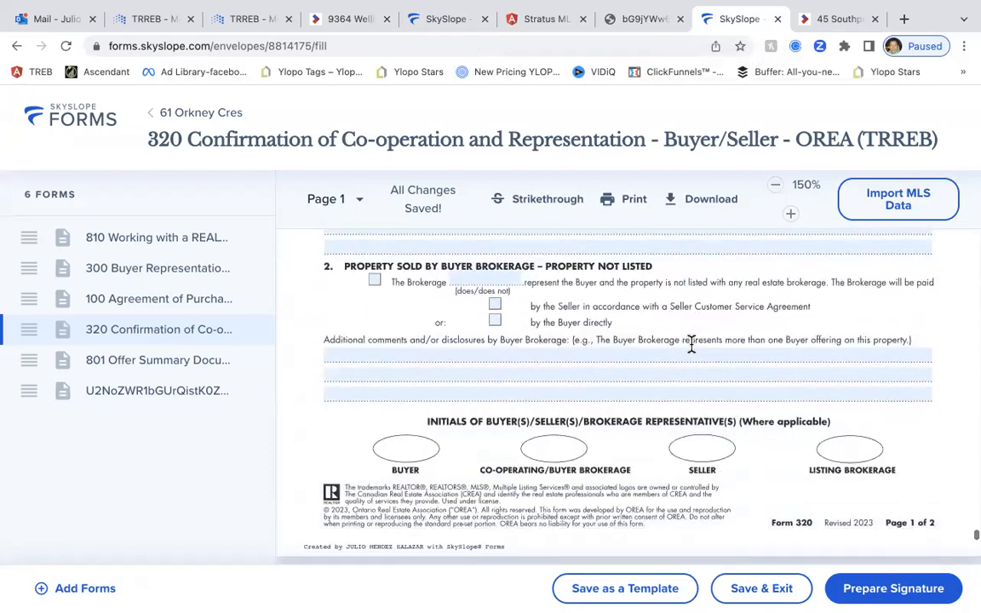
scroll(692, 354, "down", 15)
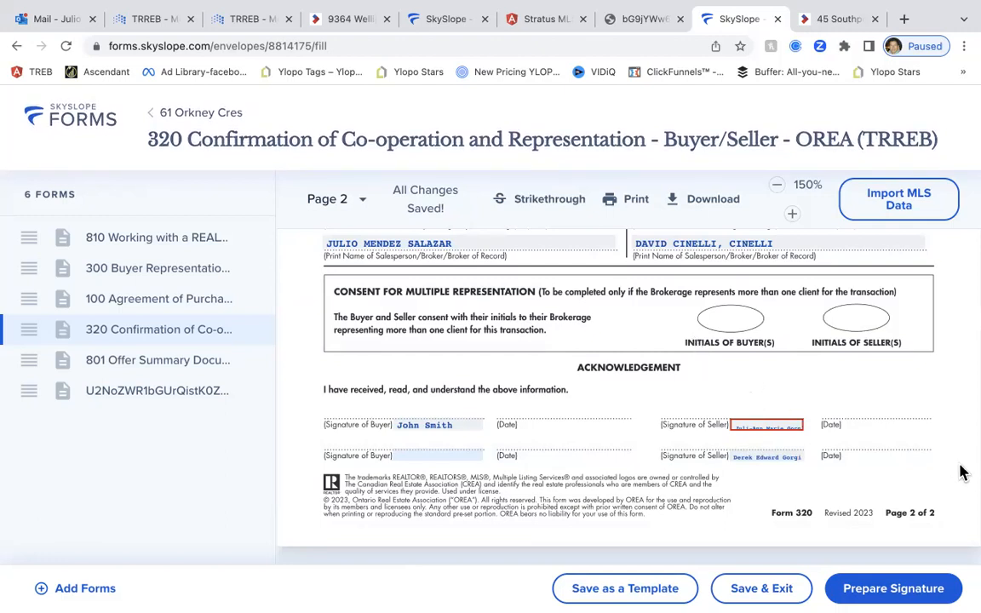
Start signature preparation and set the Buyer Agent to Needs to sign
left_click(870, 593)
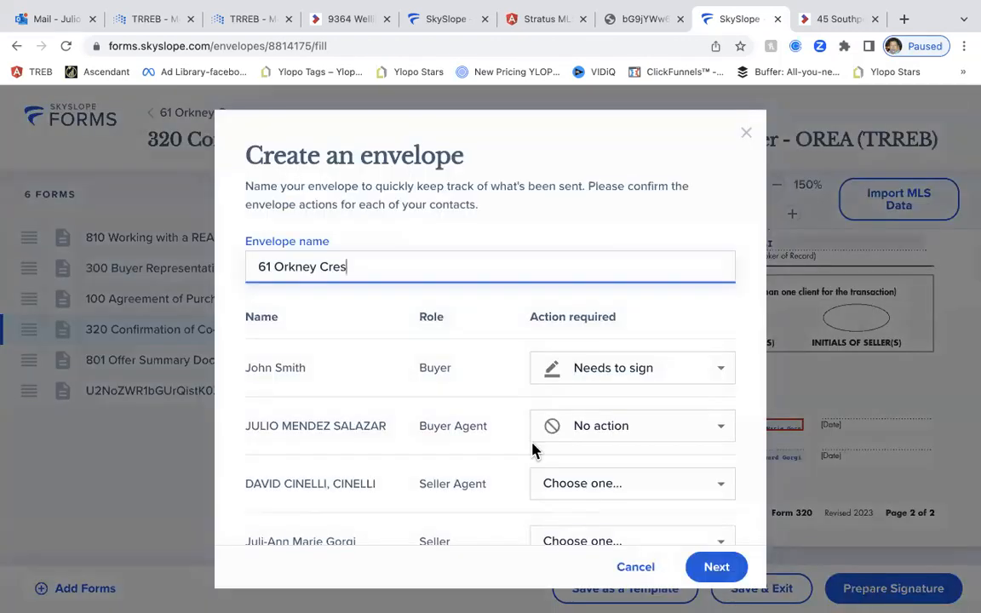
scroll(417, 386, "down", 1)
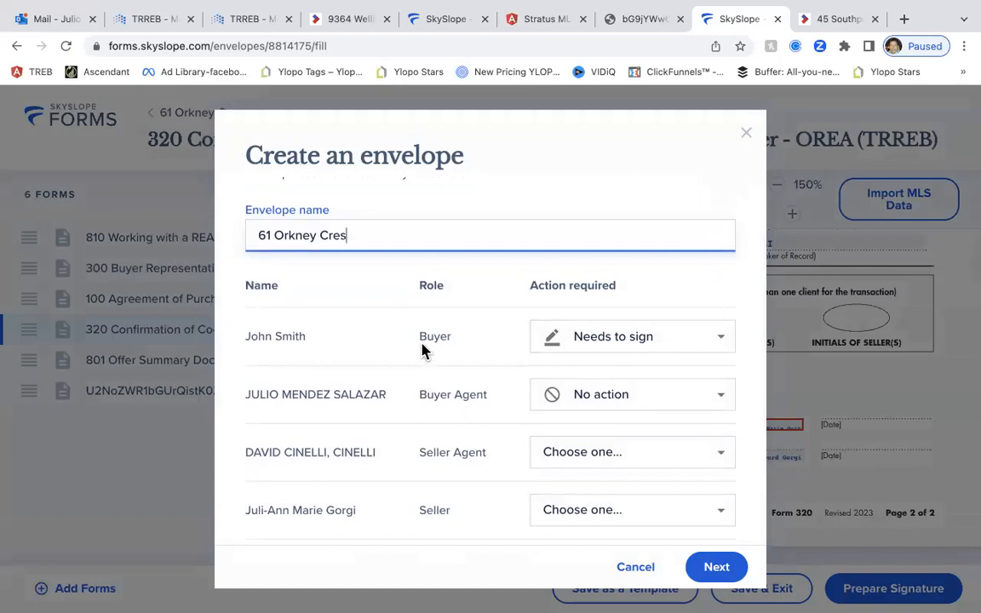
scroll(424, 353, "down", 1)
scroll(425, 352, "up", 1)
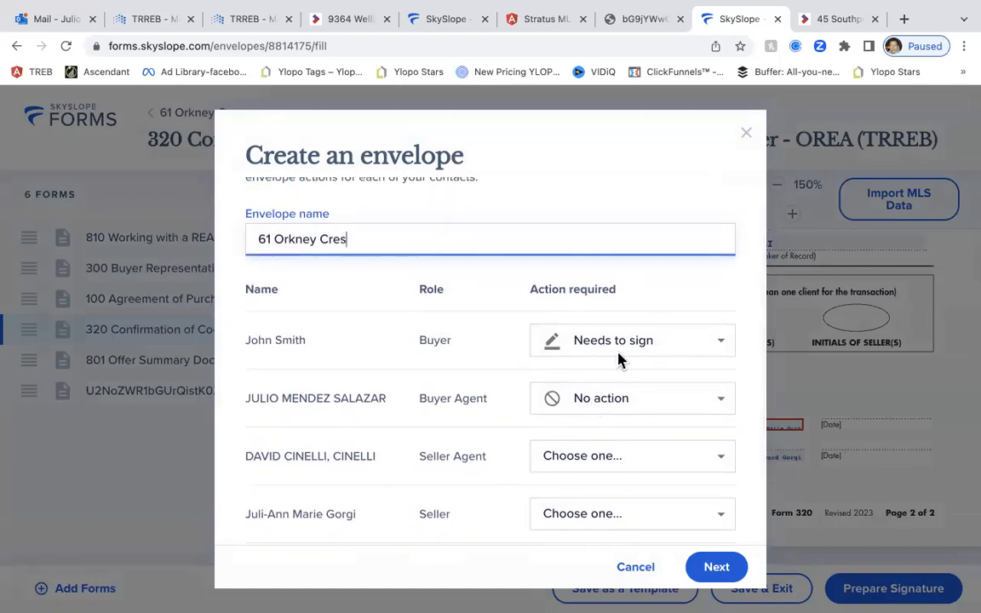
left_click(647, 409)
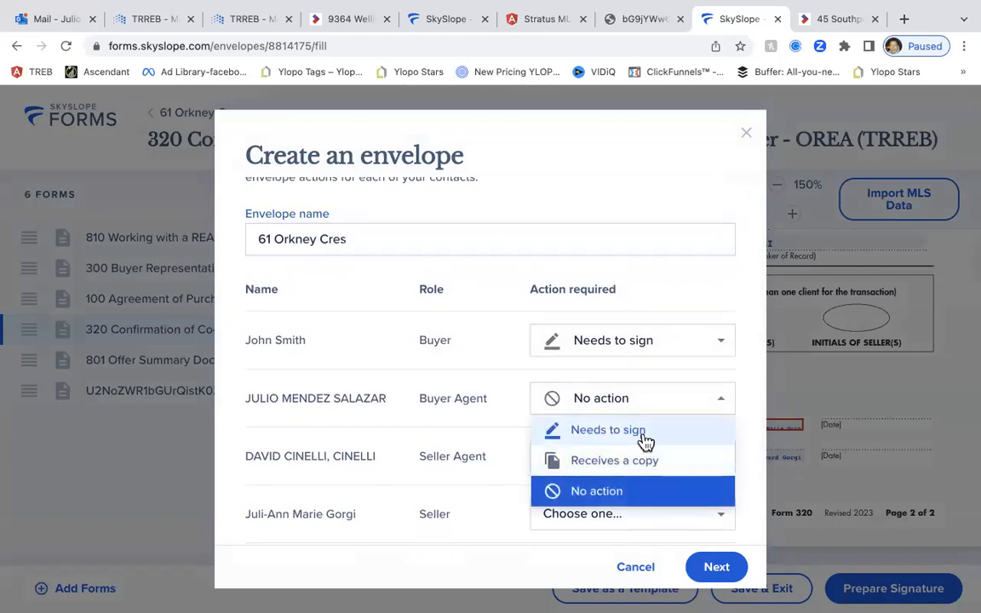
left_click(645, 442)
scroll(639, 449, "down", 2)
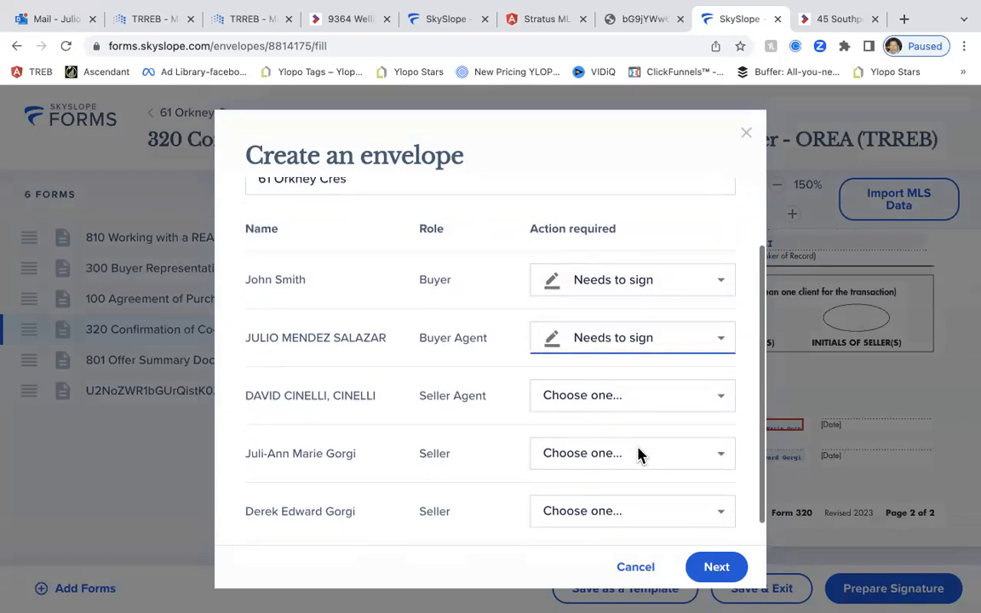
Set the Seller Agent to No action and continue to DigiSign
left_click(633, 409)
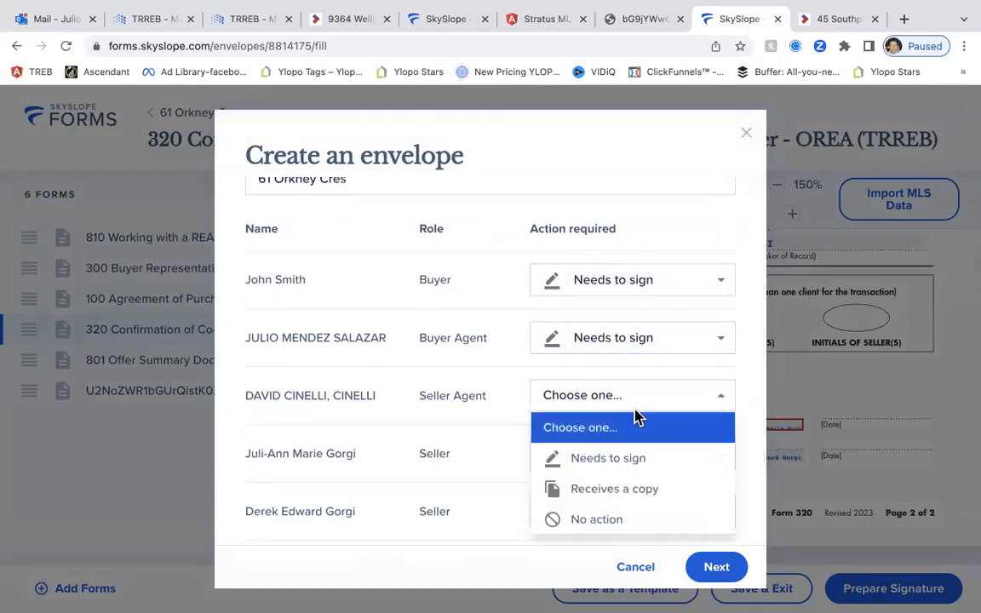
left_click(656, 496)
scroll(443, 407, "down", 1)
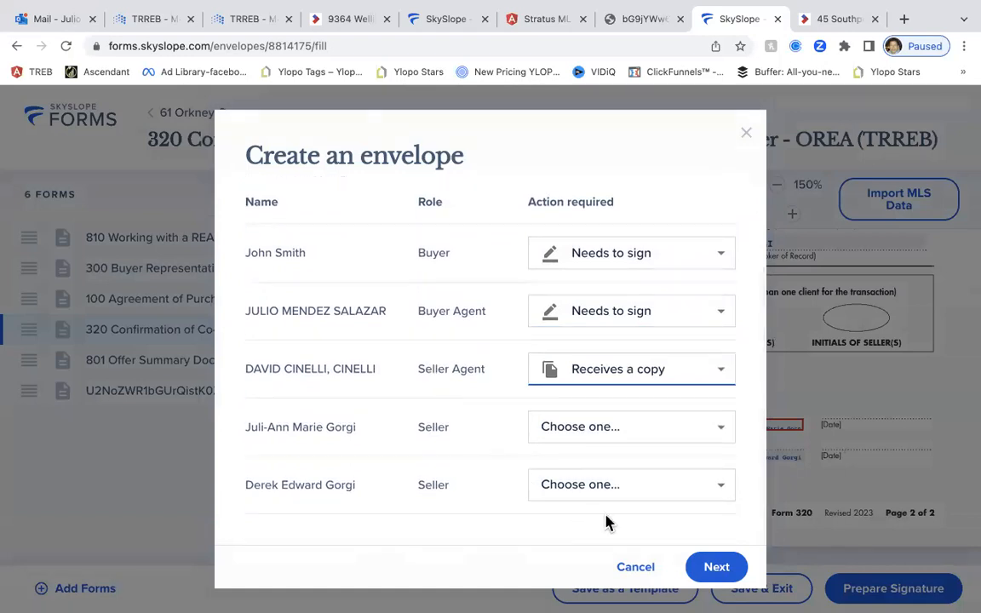
left_click(672, 372)
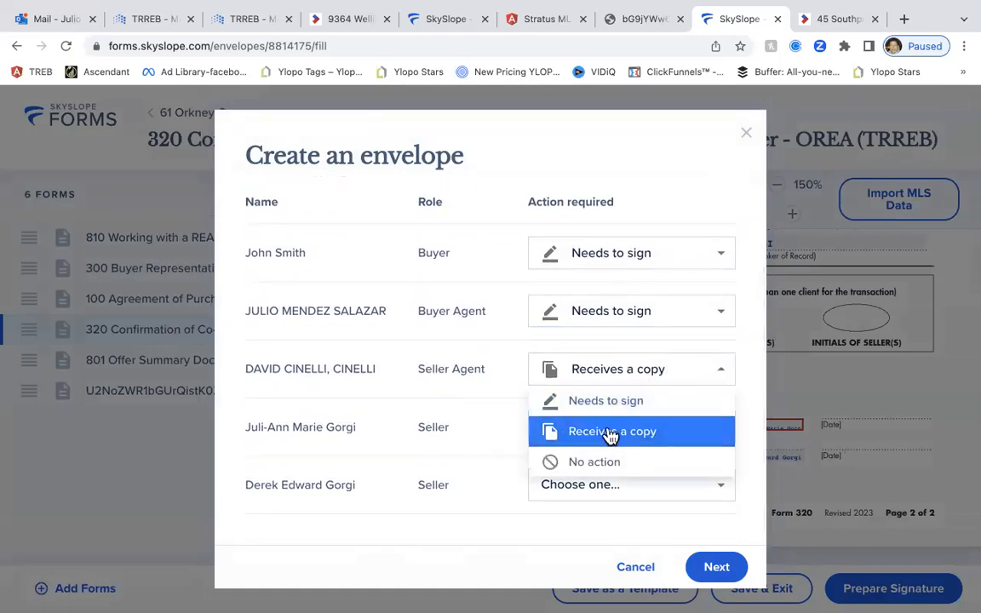
left_click(609, 464)
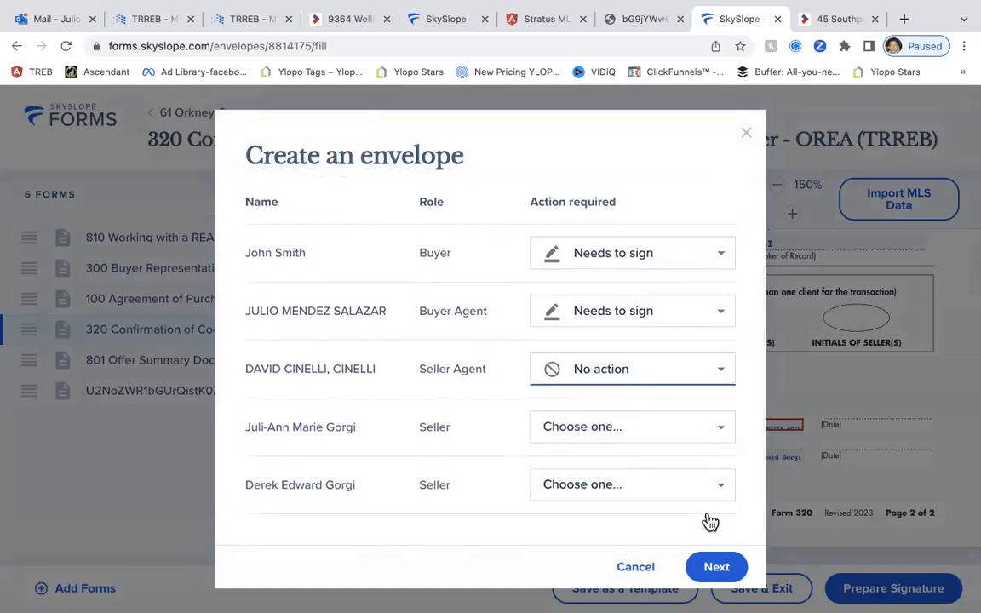
left_click(716, 568)
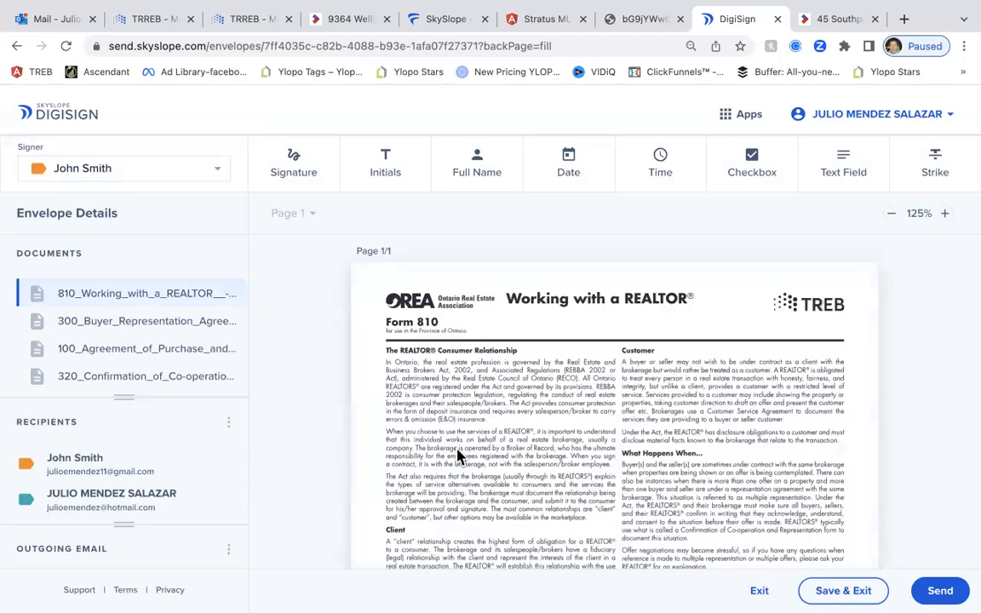
Try placing a buyer initials field in the buyer's initial box, then delete it
scroll(461, 442, "down", 5)
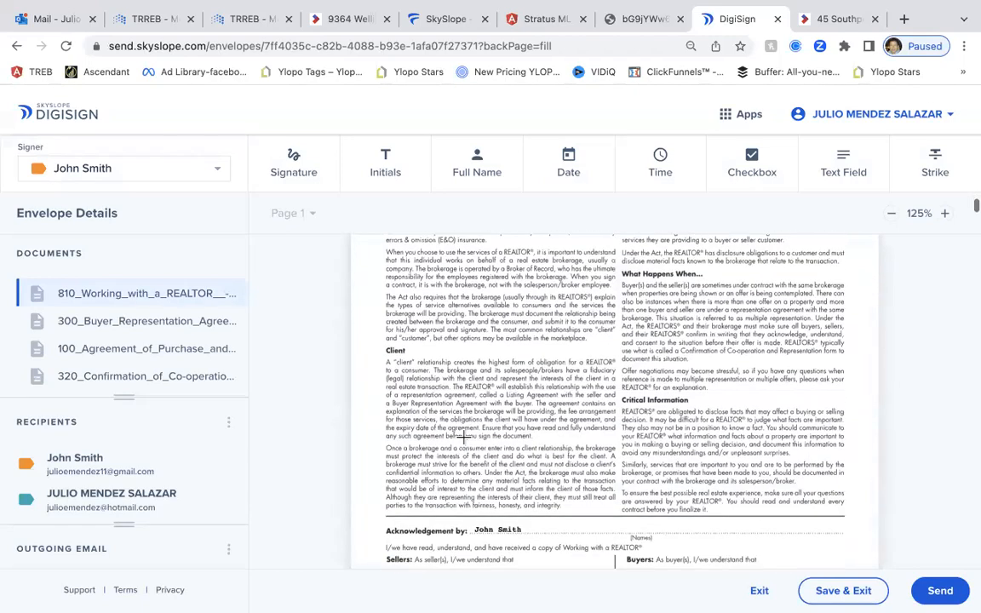
scroll(461, 438, "down", 1)
scroll(525, 460, "down", 1)
scroll(549, 459, "down", 1)
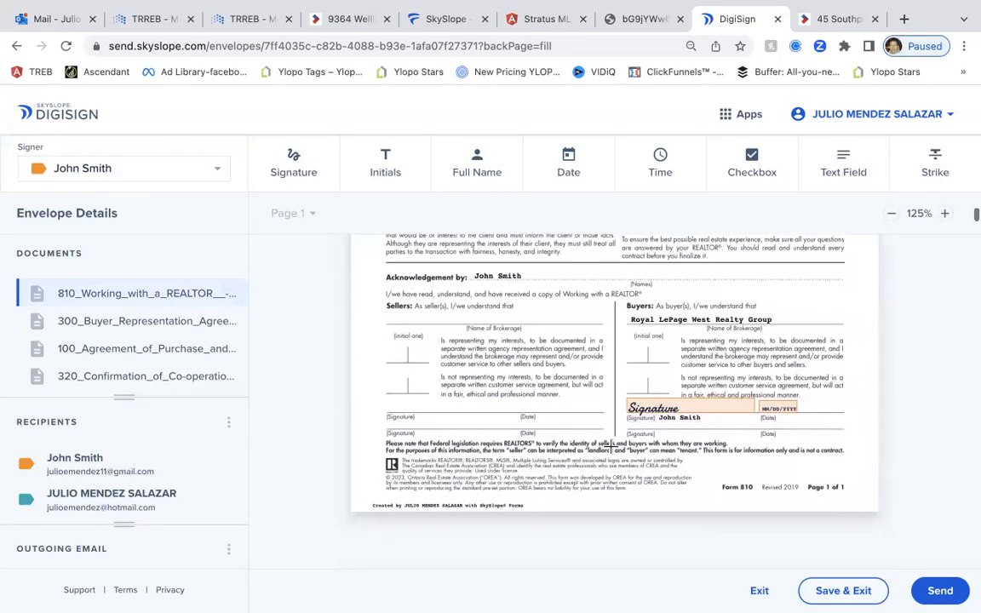
scroll(585, 441, "up", 1)
scroll(585, 447, "down", 3)
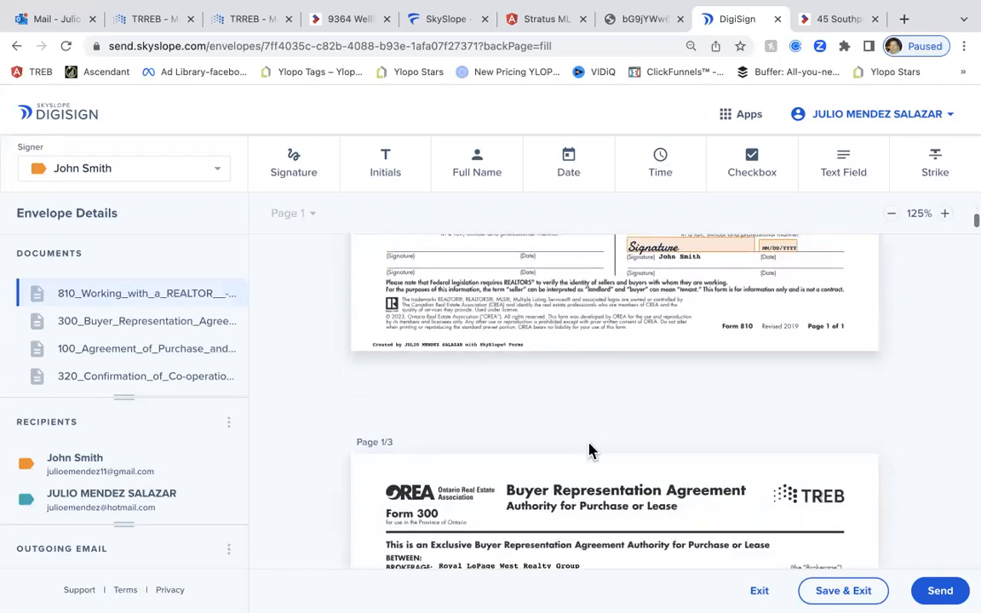
scroll(588, 440, "up", 3)
scroll(587, 438, "up", 1)
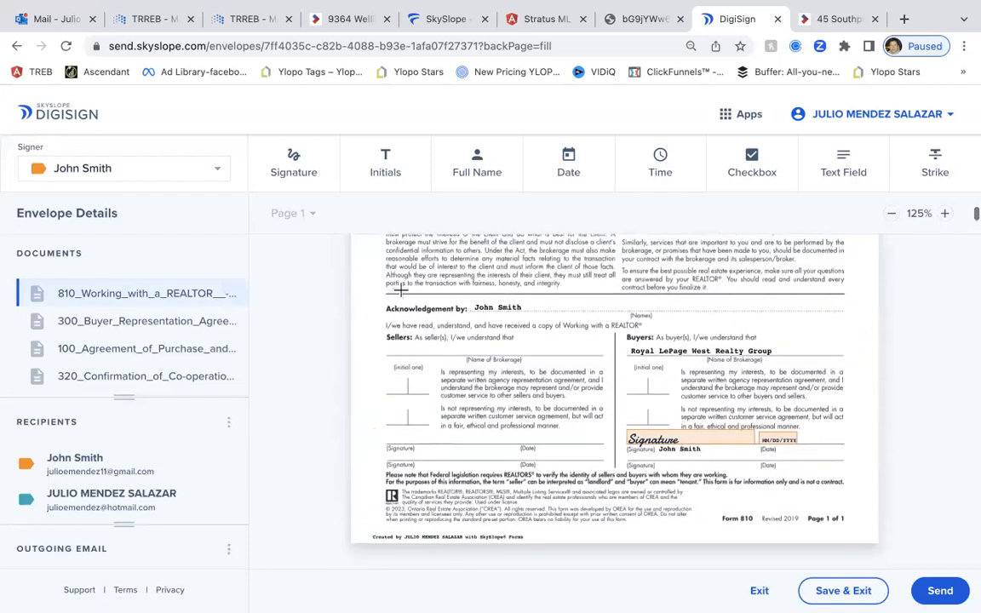
left_click(383, 173)
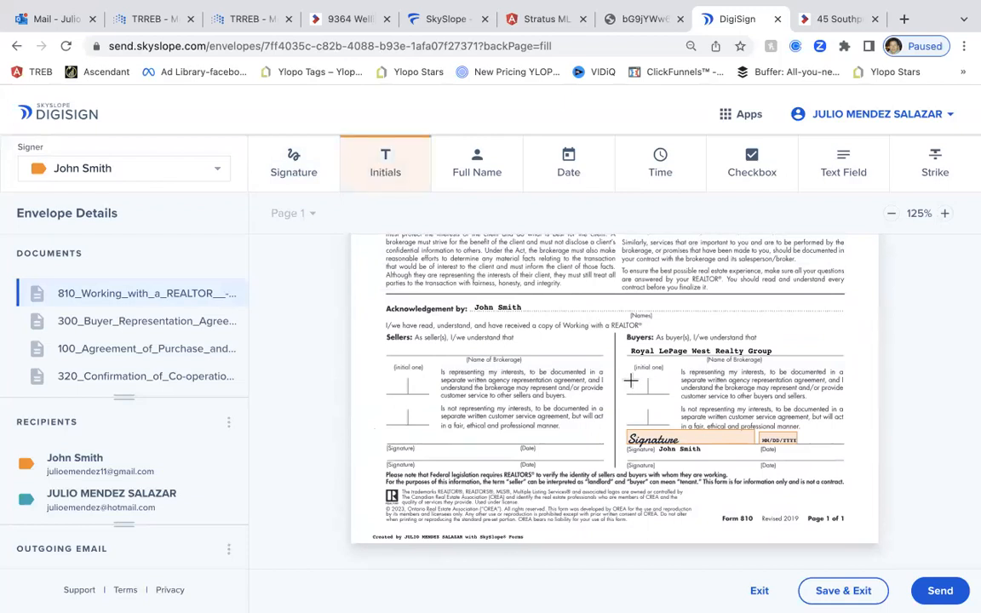
left_click(627, 381)
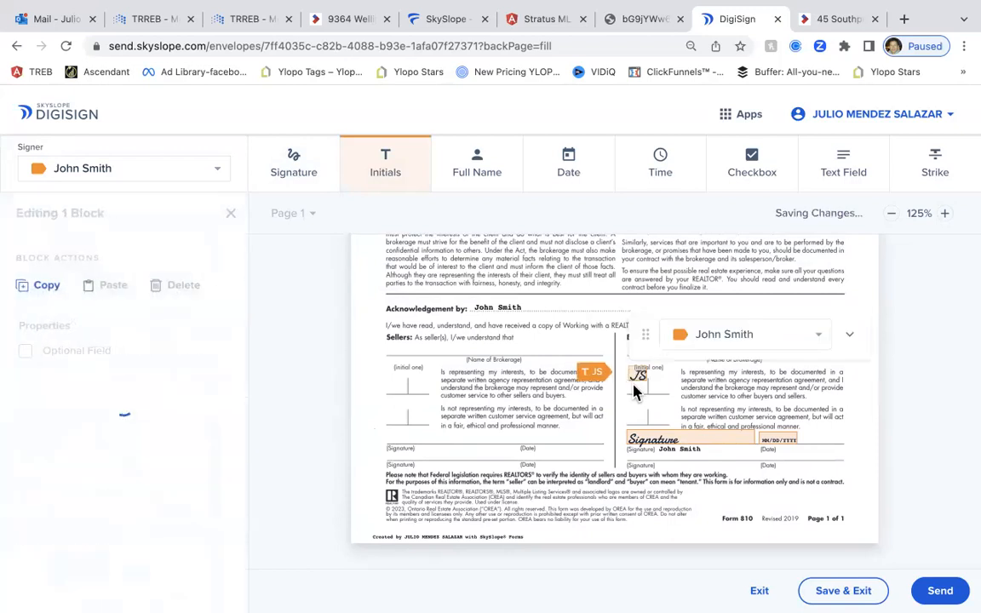
left_click_drag(636, 386, 692, 391)
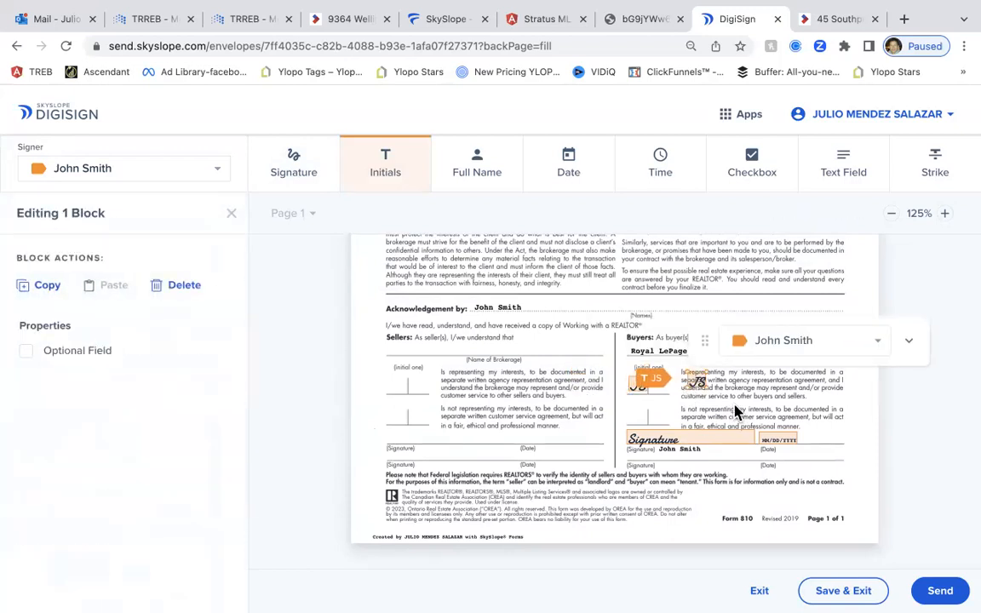
key("Delete")
Delete the buyer's initials field beside the time-period clause
scroll(323, 353, "down", 3)
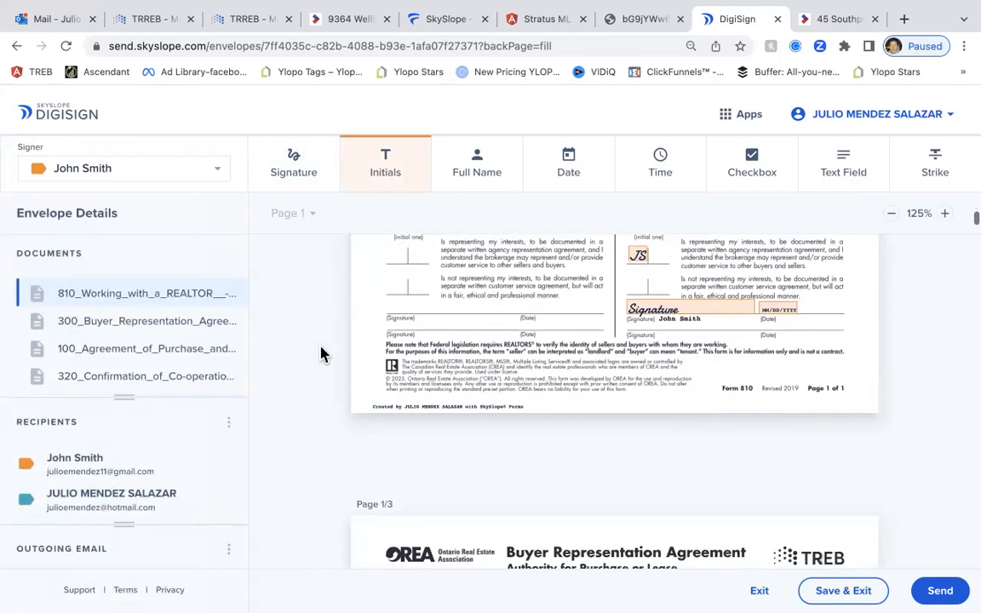
scroll(322, 353, "up", 1)
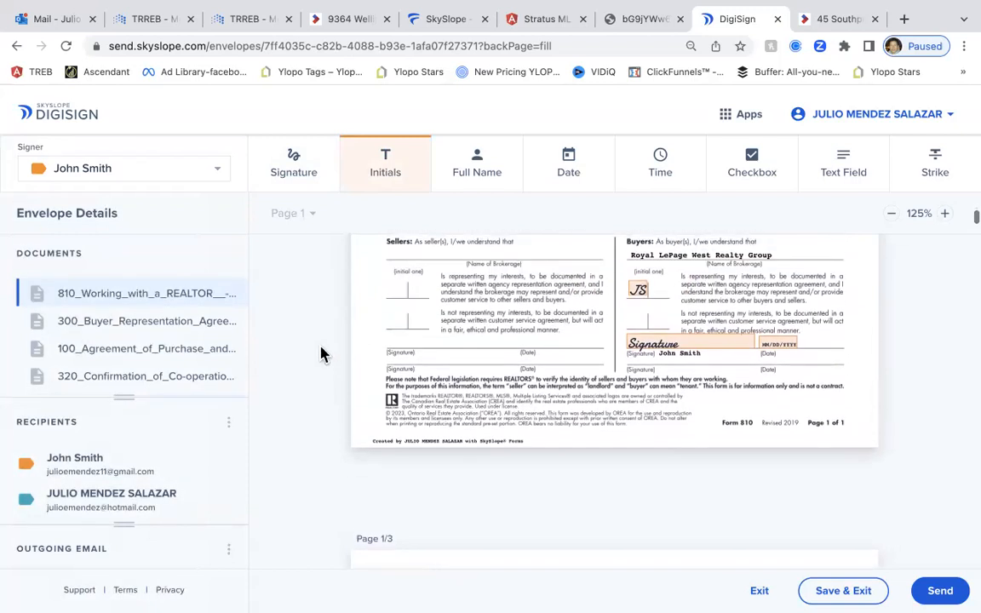
scroll(322, 353, "up", 1)
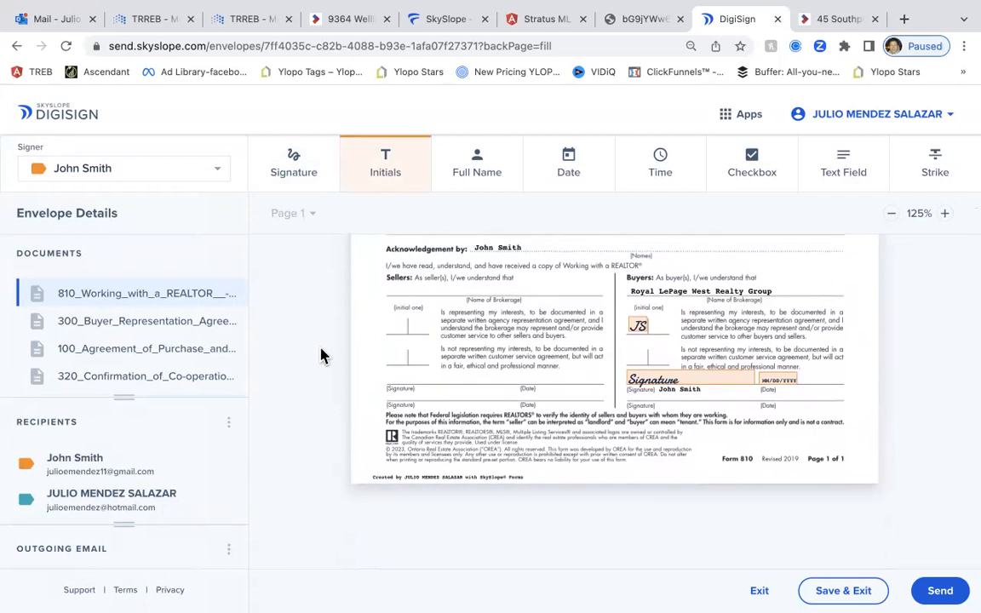
scroll(322, 356, "down", 5)
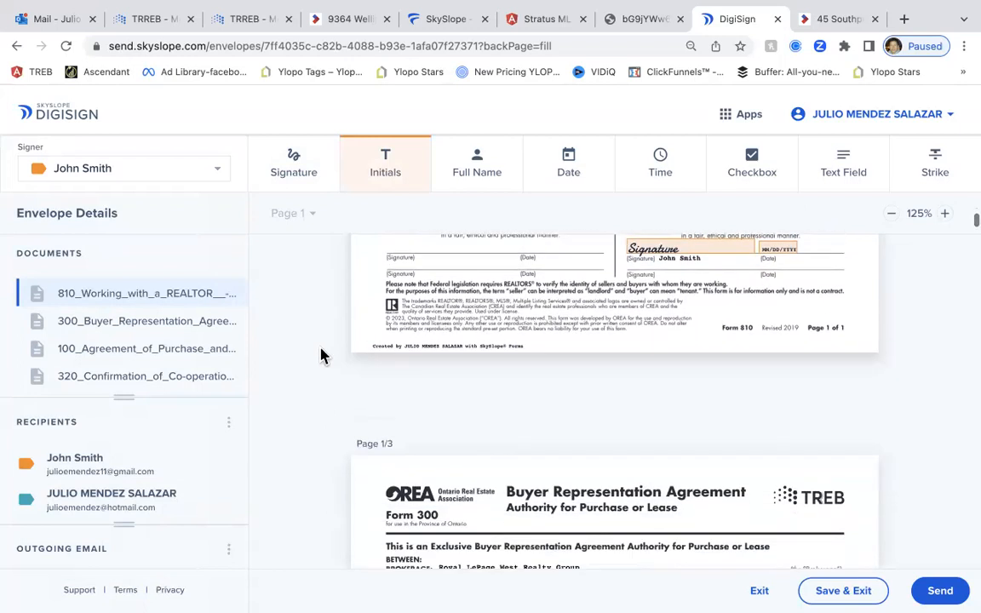
scroll(322, 356, "down", 6)
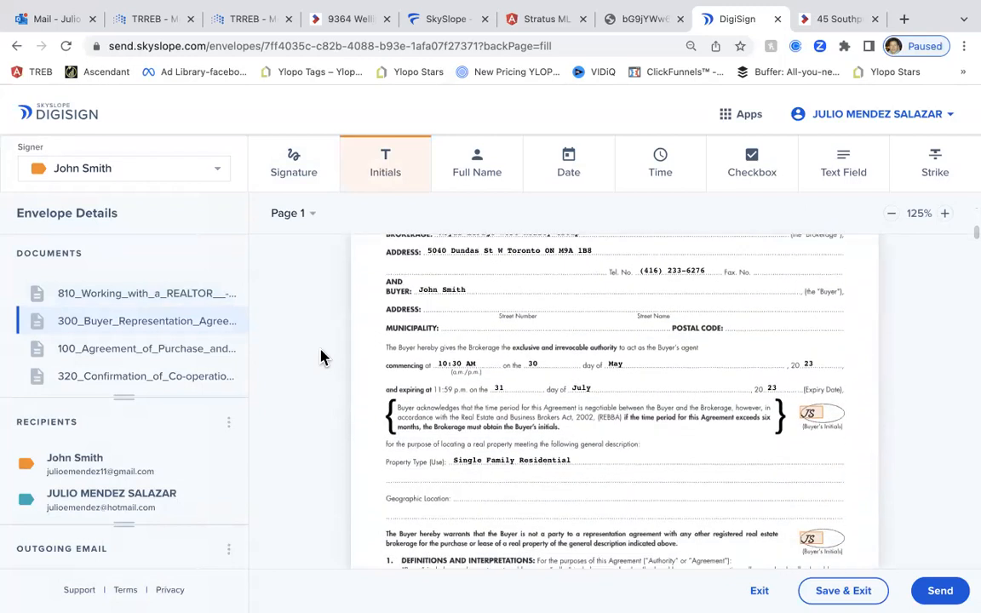
scroll(321, 356, "down", 1)
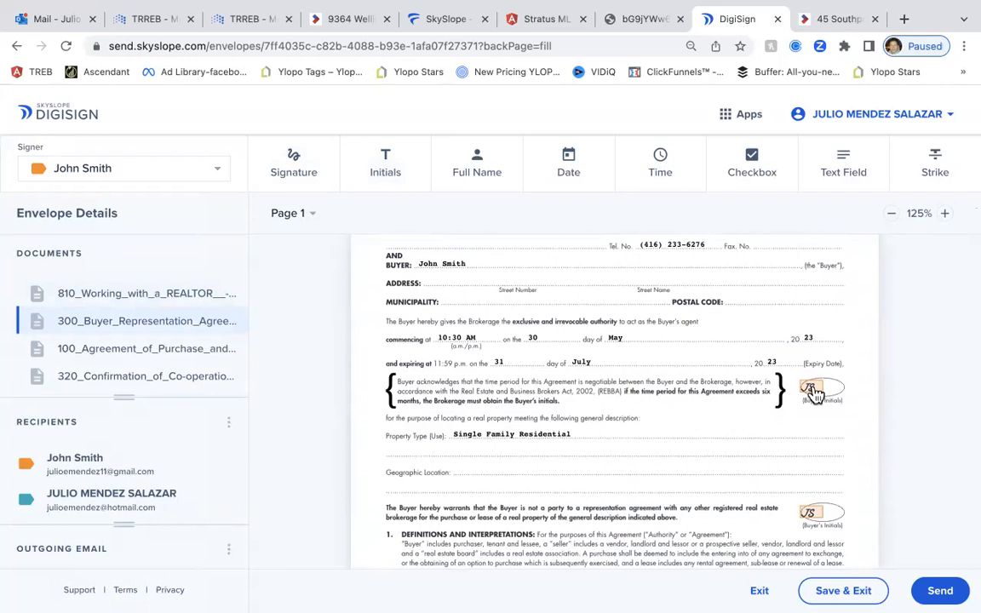
left_click(811, 389)
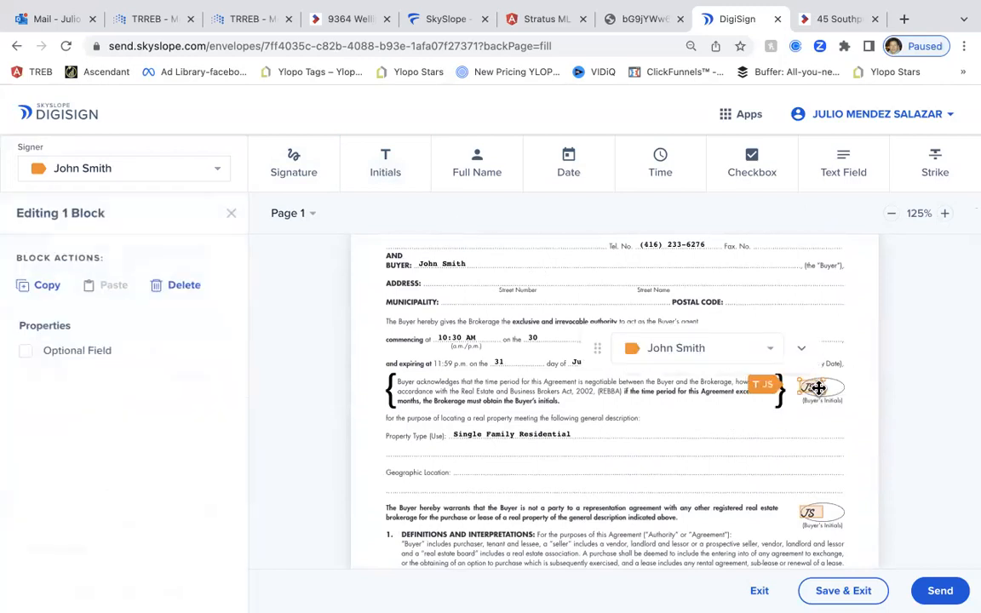
key("Delete")
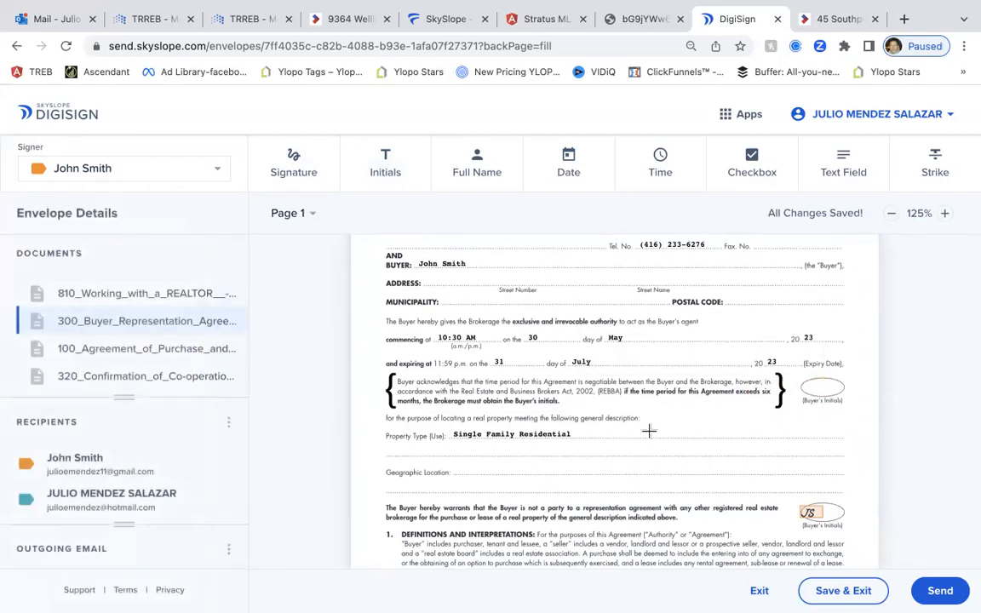
Delete the buyer initials field from the Consent for Multiple Representation box
scroll(648, 432, "down", 5)
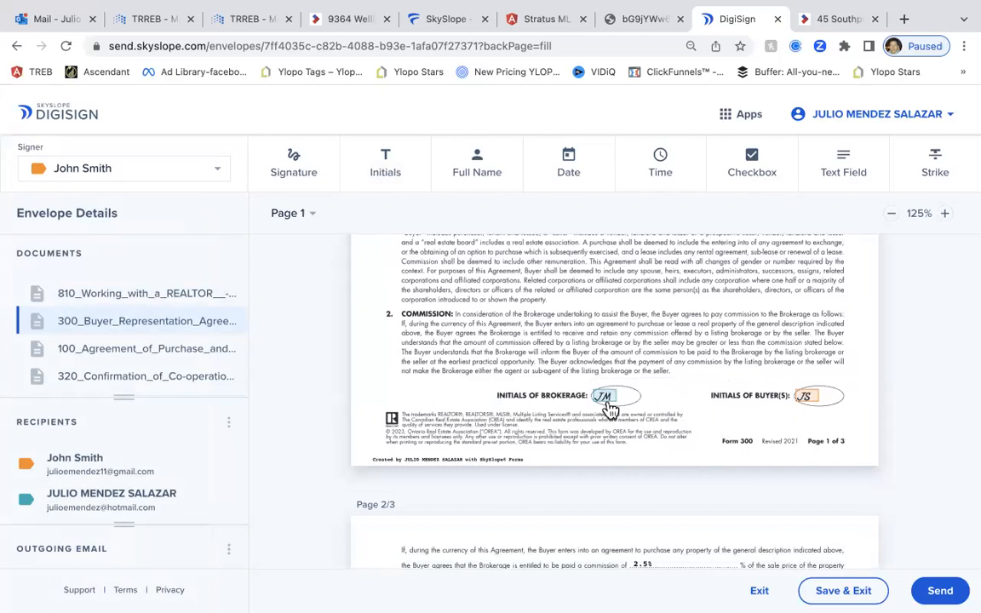
scroll(622, 403, "down", 2)
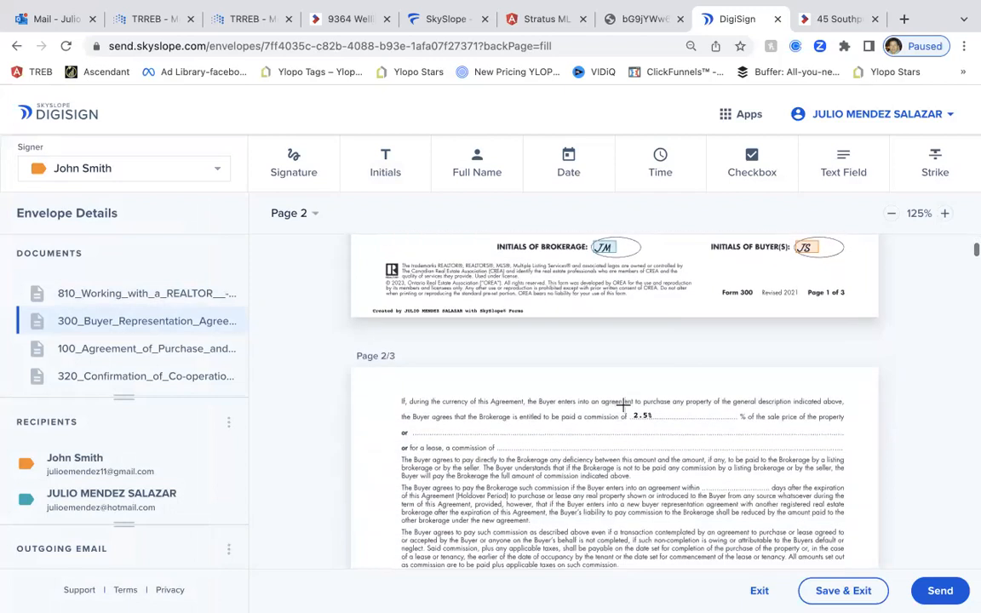
scroll(622, 405, "down", 10)
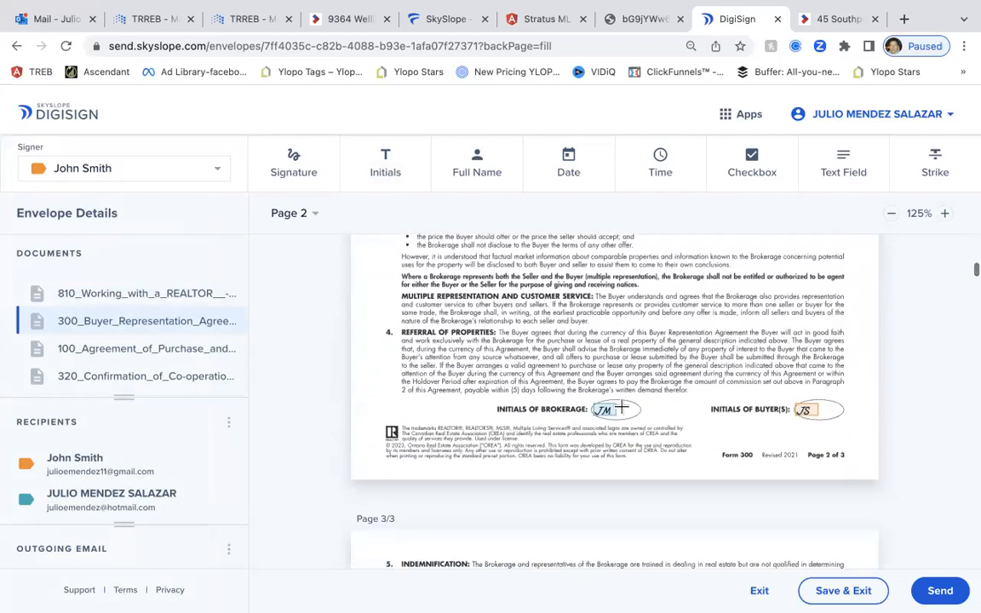
scroll(629, 406, "down", 10)
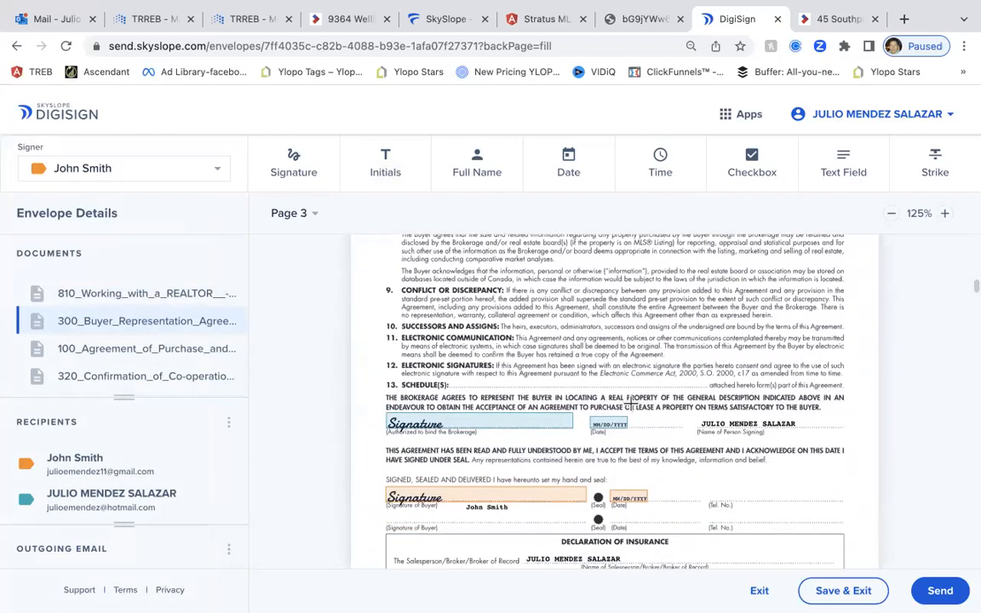
scroll(634, 405, "down", 3)
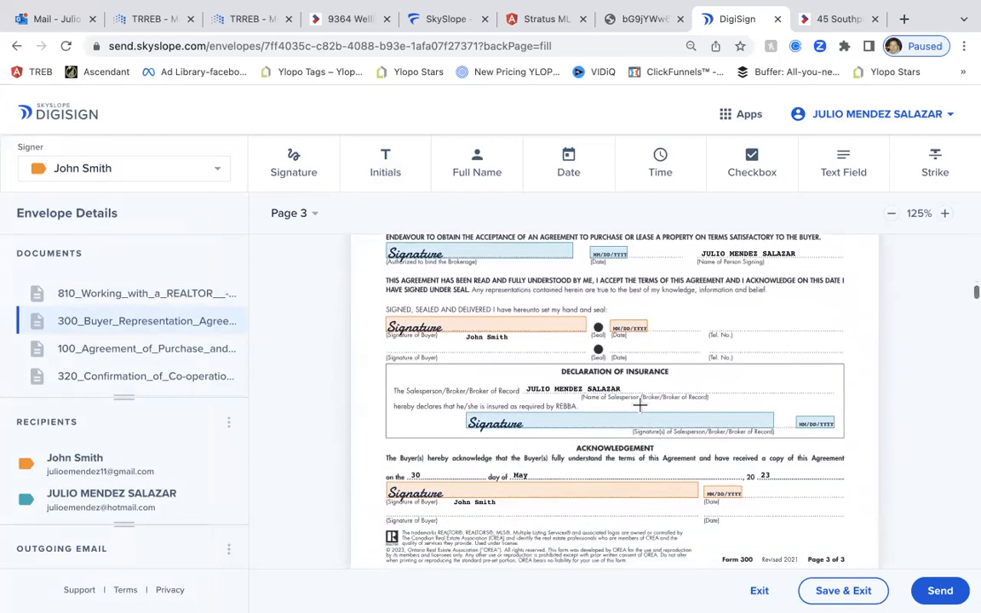
scroll(641, 406, "down", 6)
scroll(772, 424, "down", 10)
scroll(654, 468, "down", 2)
scroll(680, 441, "down", 10)
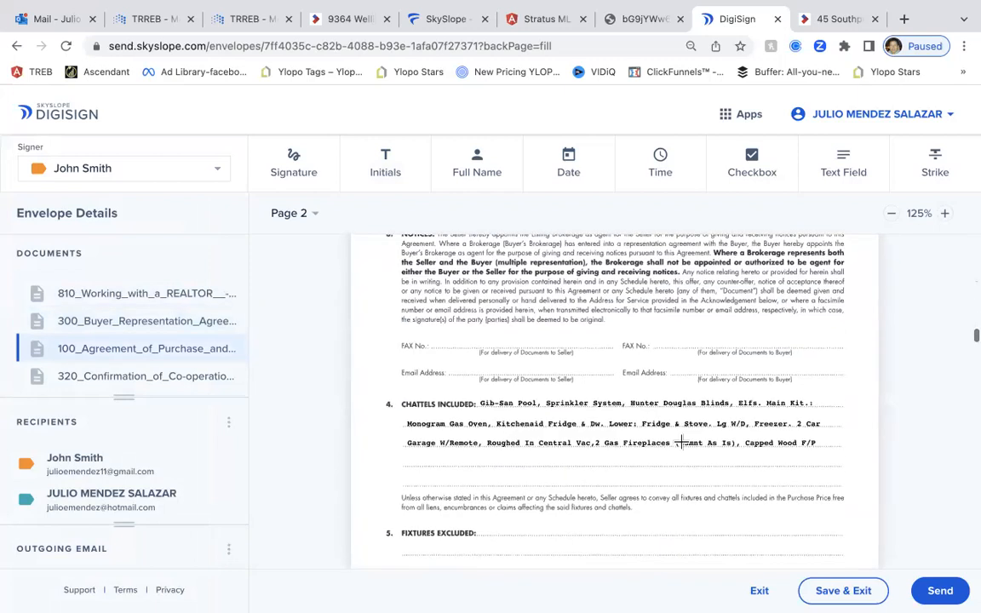
scroll(658, 437, "down", 10)
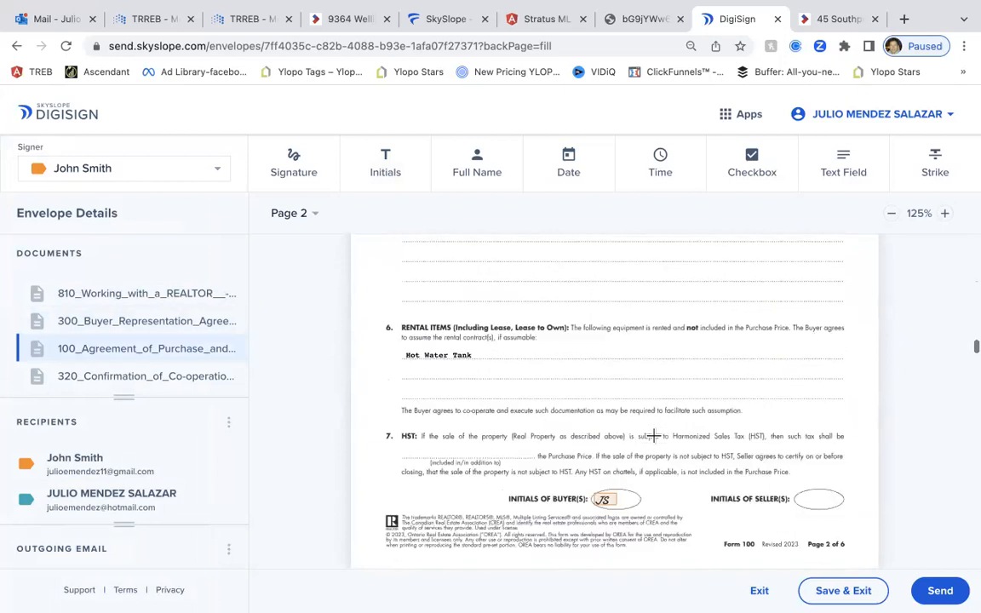
scroll(653, 434, "up", 3)
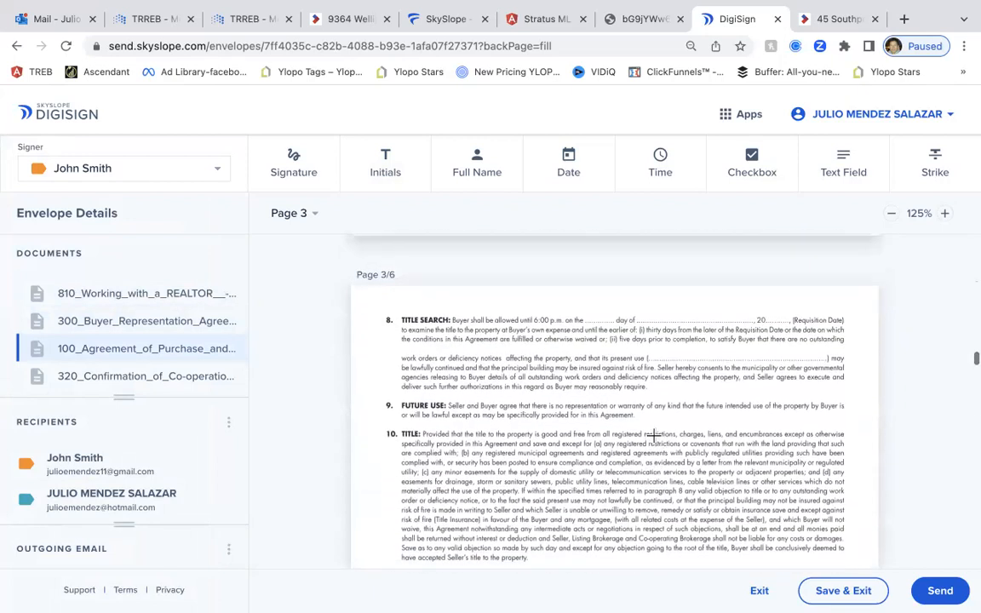
scroll(600, 322, "down", 1)
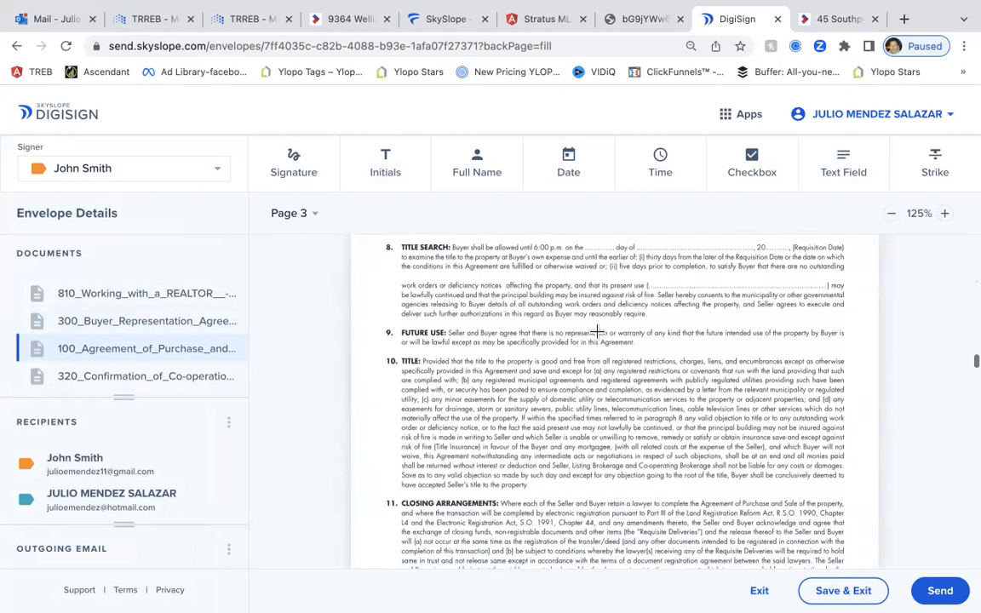
scroll(599, 332, "down", 10)
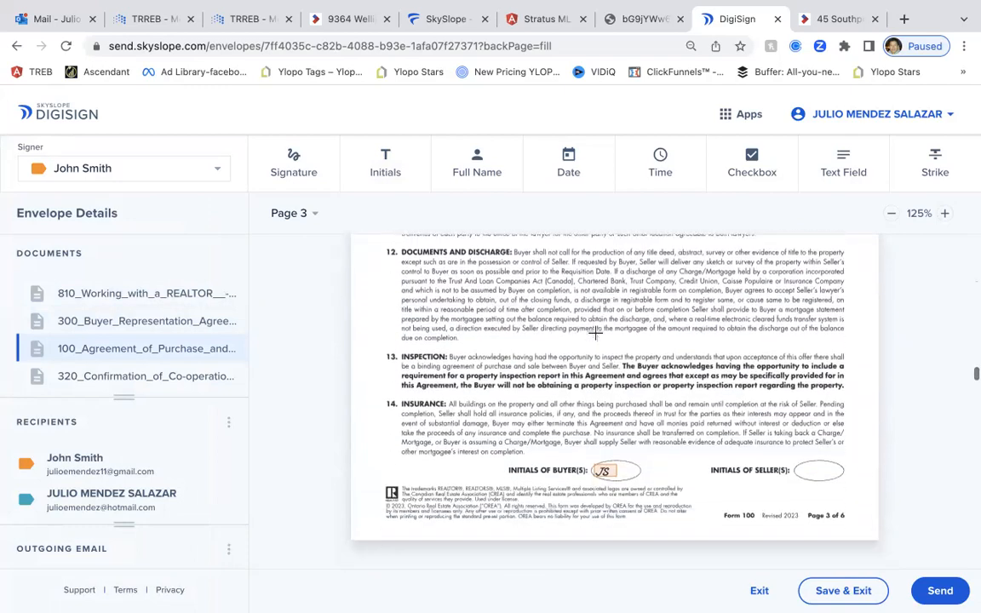
scroll(596, 340, "down", 15)
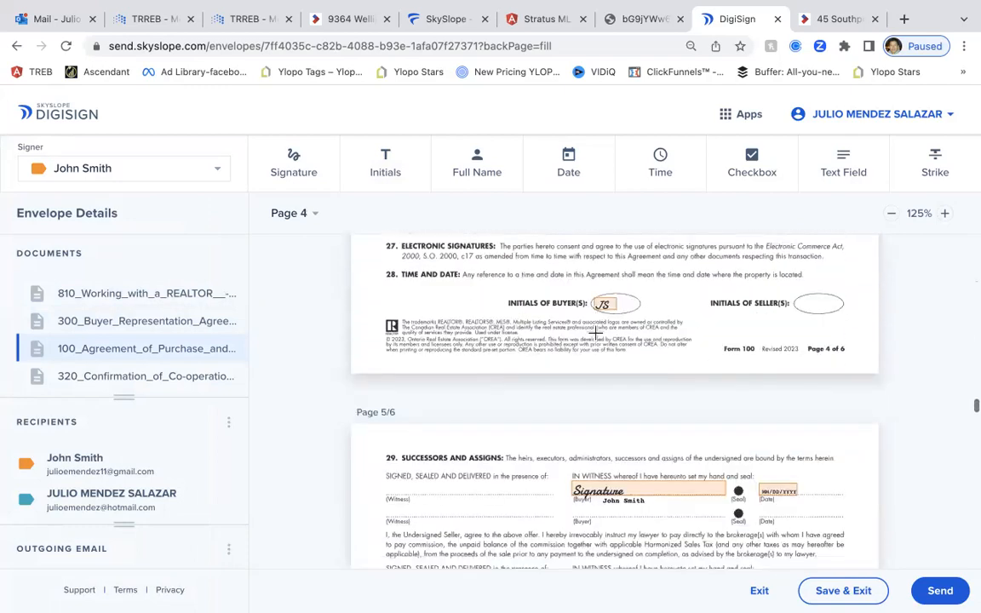
scroll(657, 405, "down", 6)
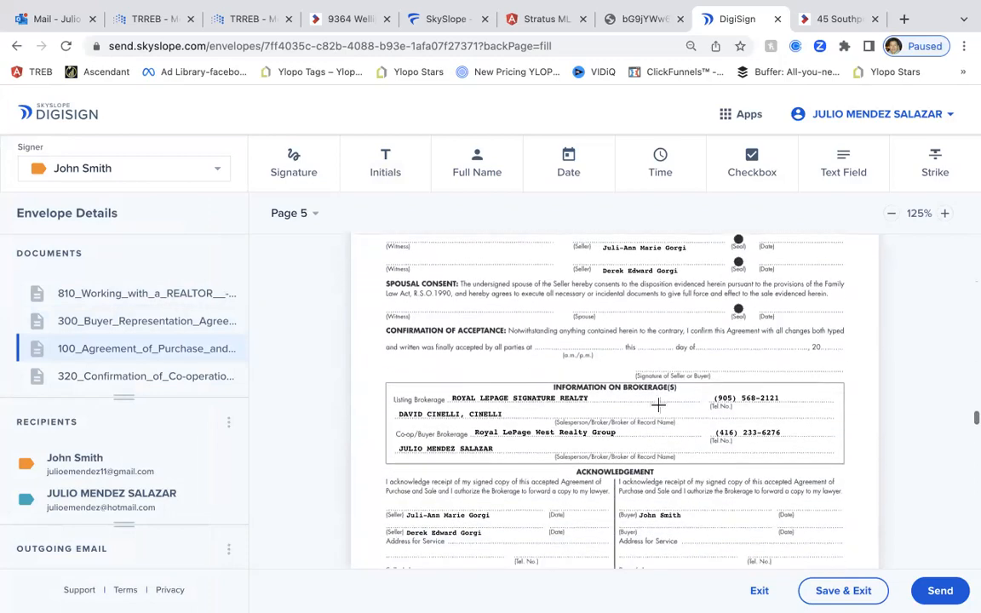
scroll(657, 405, "down", 10)
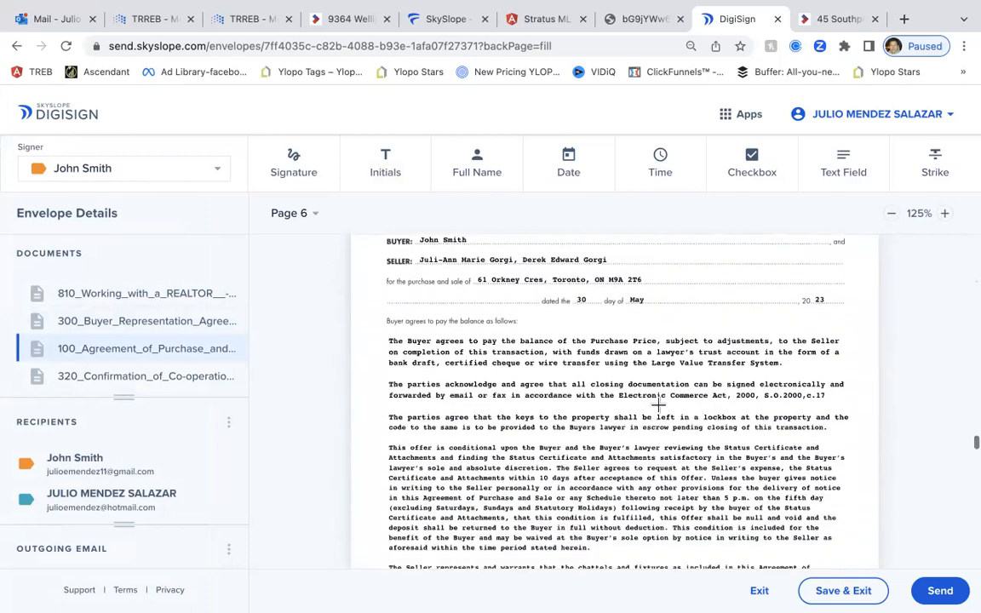
scroll(657, 405, "down", 5)
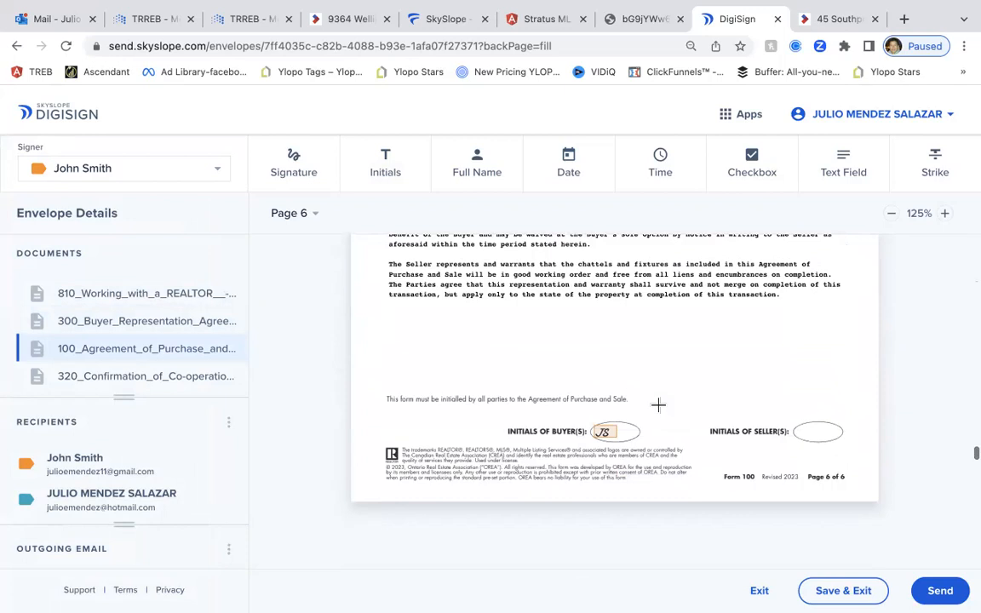
scroll(657, 405, "down", 12)
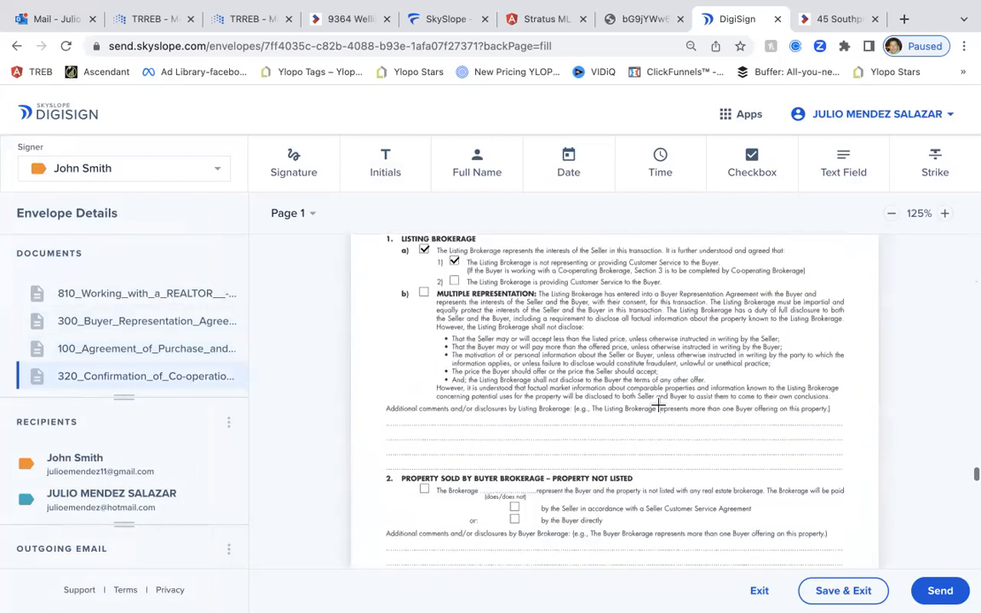
scroll(657, 405, "down", 8)
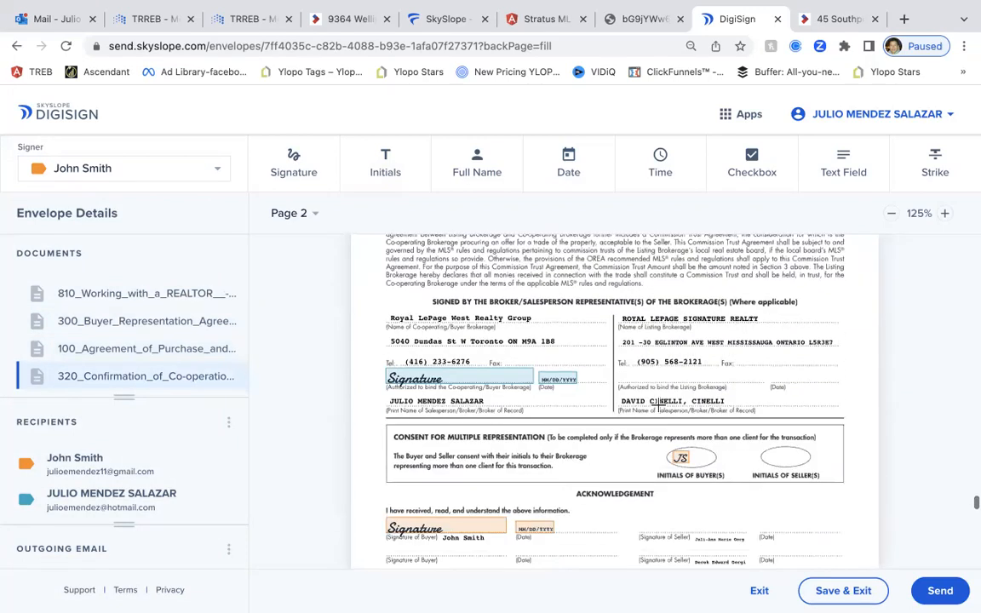
scroll(691, 431, "down", 1)
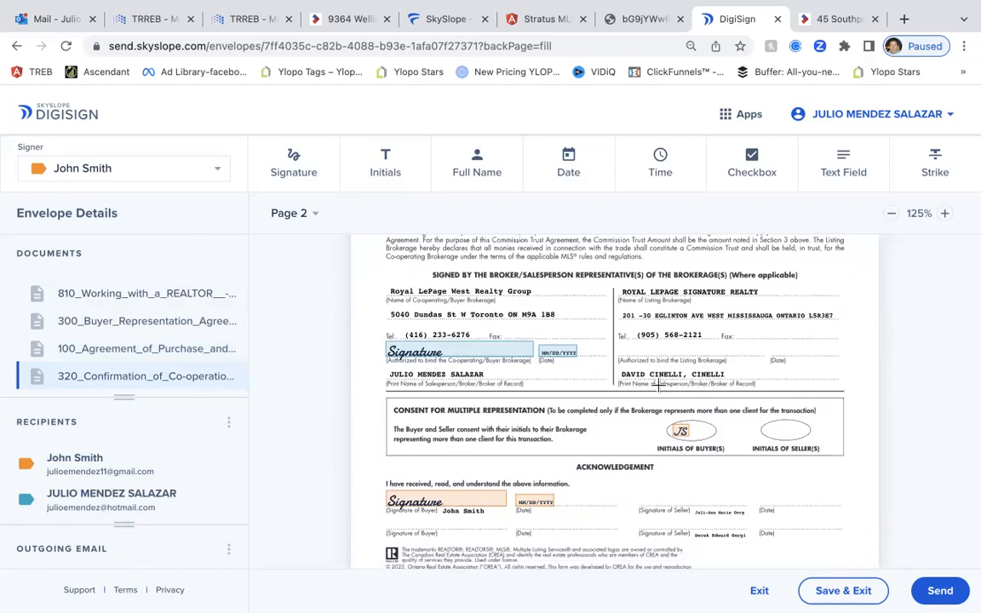
left_click(687, 438)
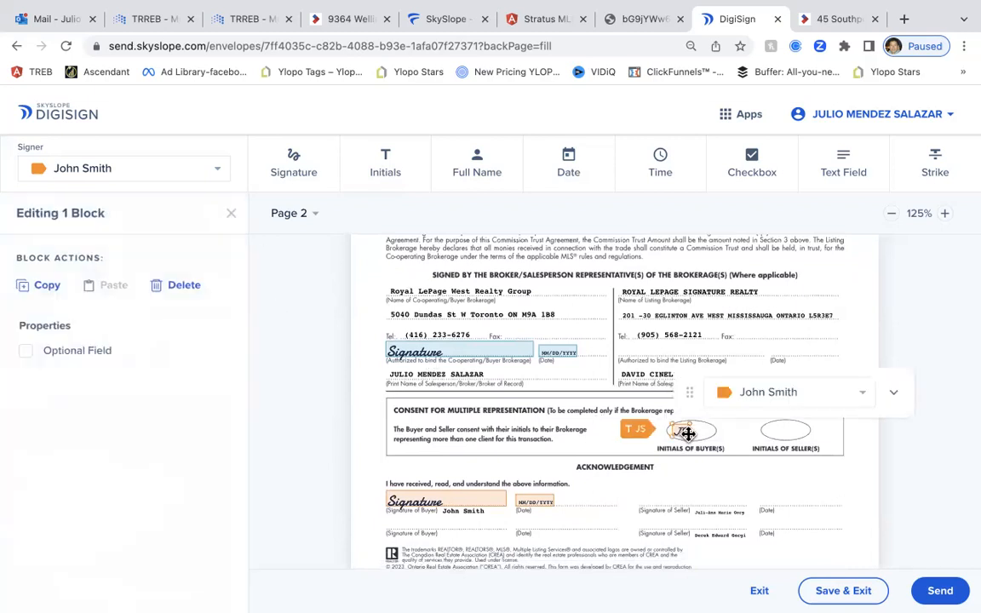
key("Delete")
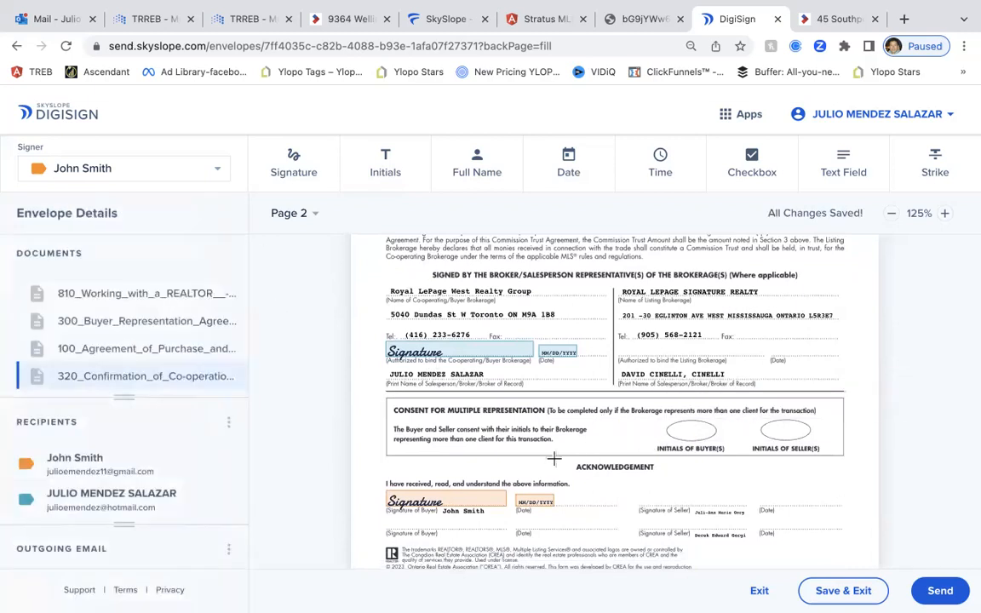
scroll(554, 458, "down", 1)
scroll(555, 458, "down", 10)
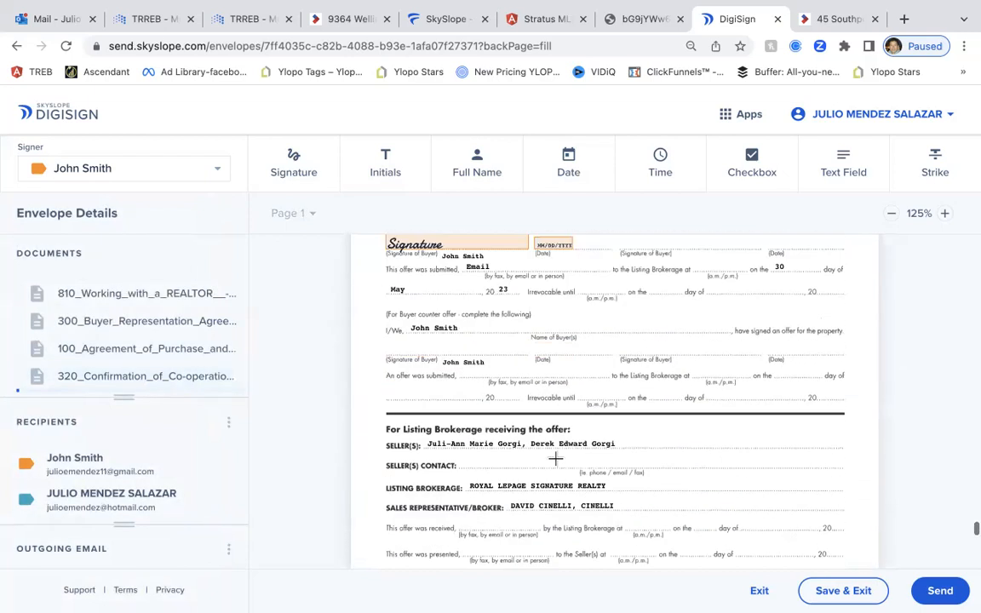
scroll(555, 458, "up", 2)
scroll(557, 457, "up", 1)
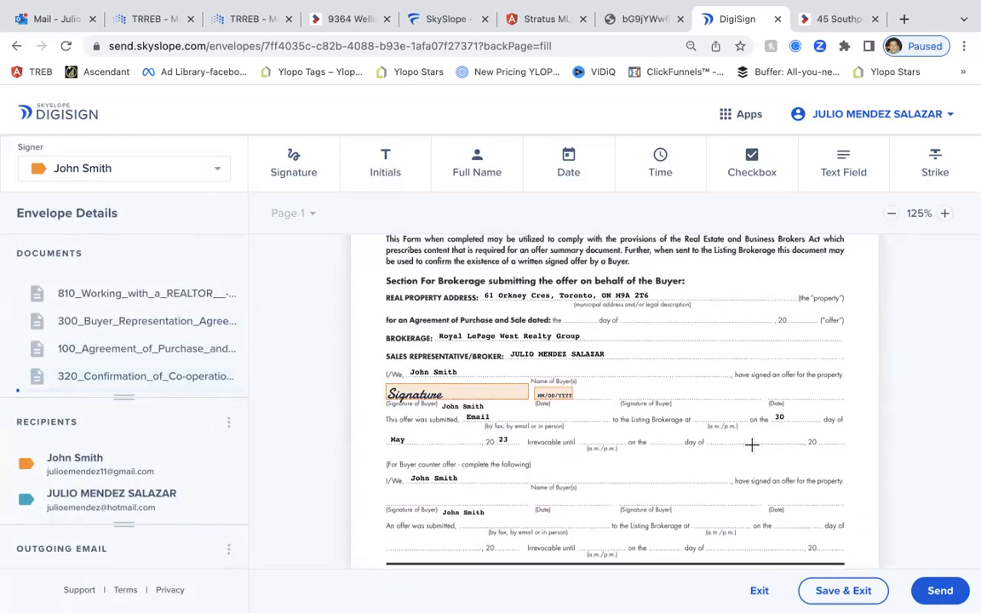
scroll(741, 447, "down", 15)
scroll(748, 442, "up", 6)
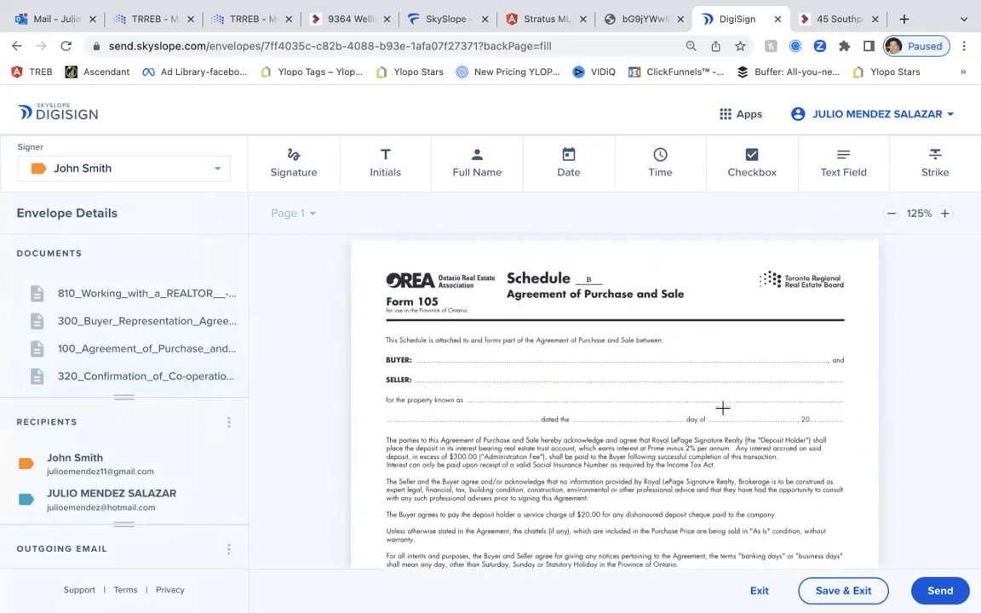
Place a buyer Full Name field on the BUYER line and a Date field on the 'dated the' line
left_click(471, 176)
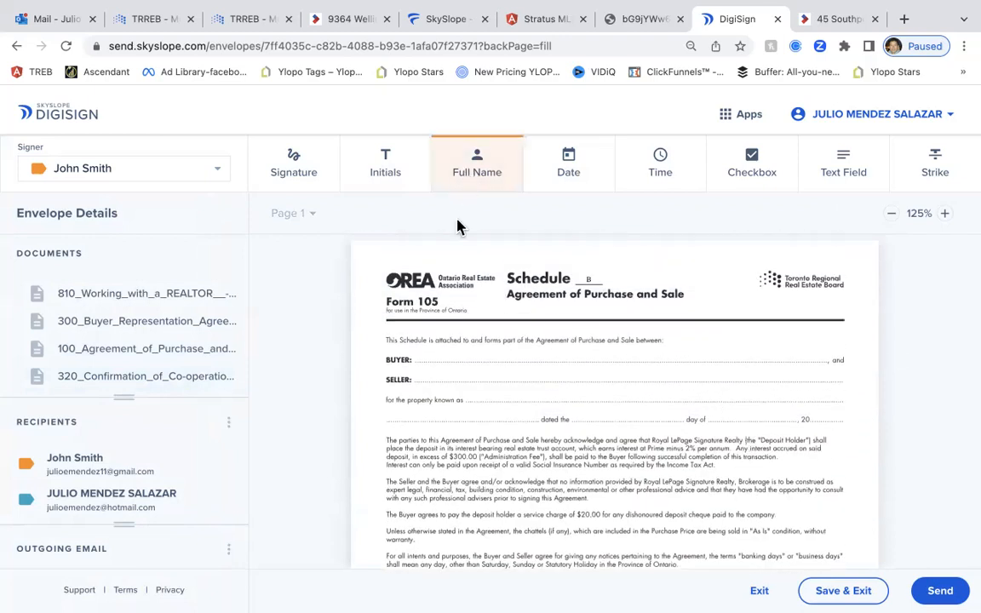
left_click(422, 358)
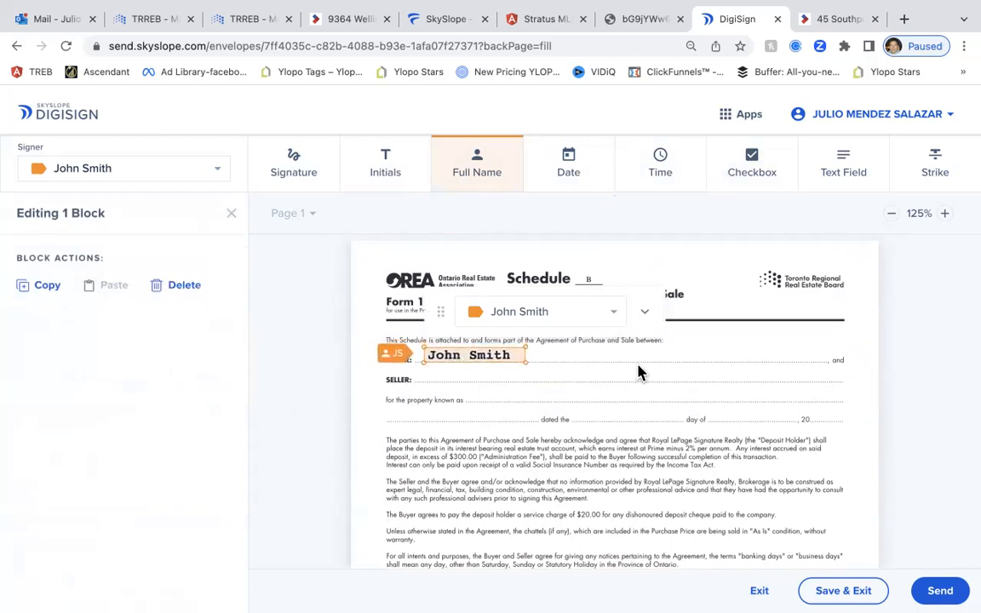
left_click(577, 179)
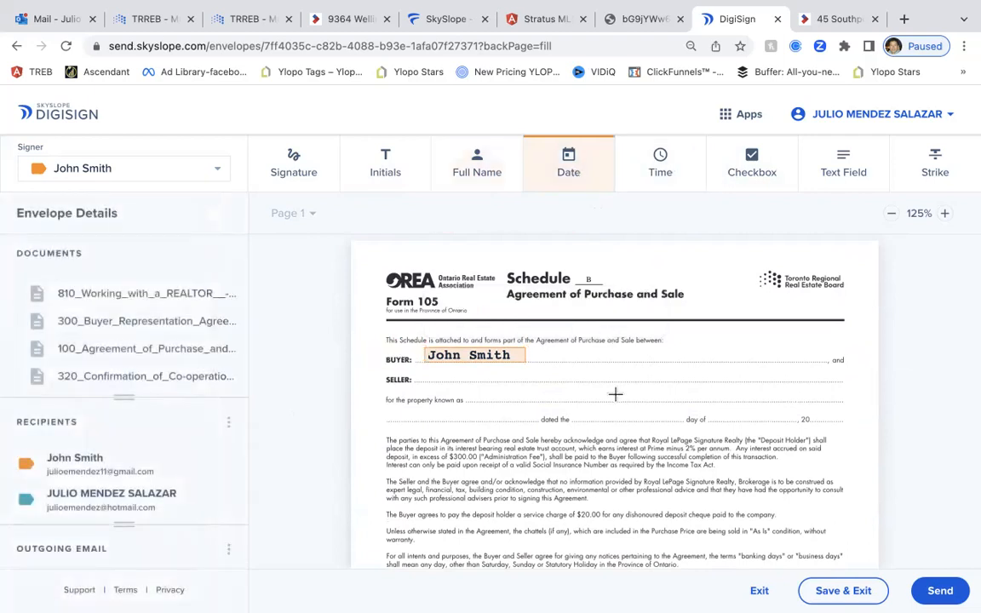
left_click(597, 413)
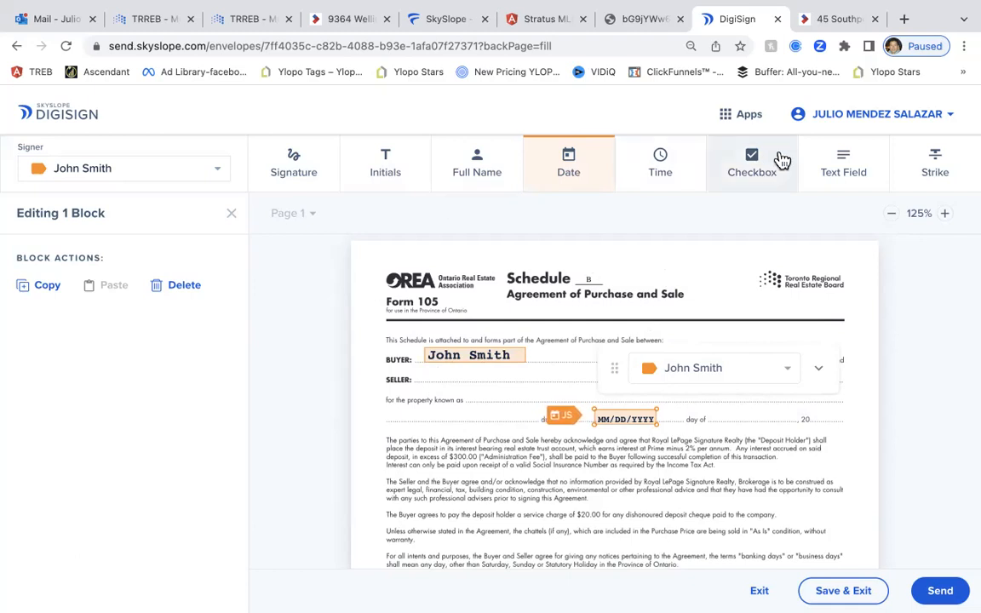
Add a required, read-only text field containing the seller's name on the SELLER line
left_click(839, 166)
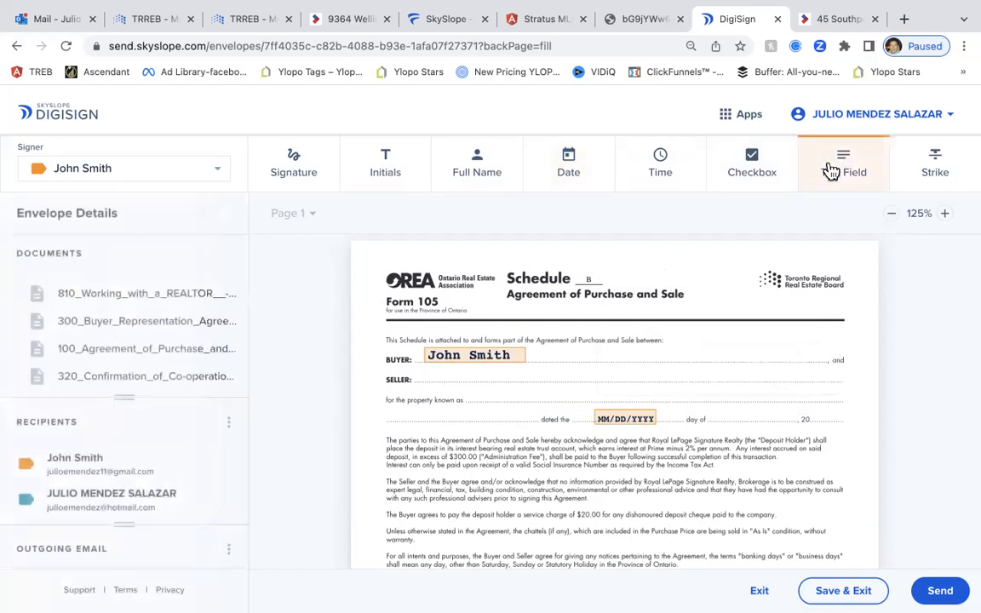
left_click(424, 375)
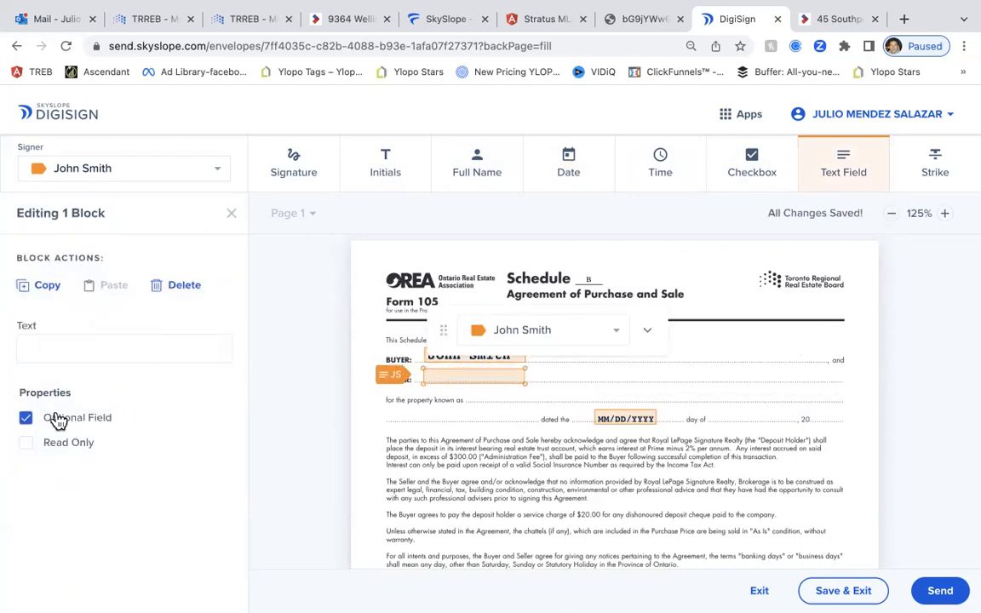
left_click(29, 419)
left_click(71, 443)
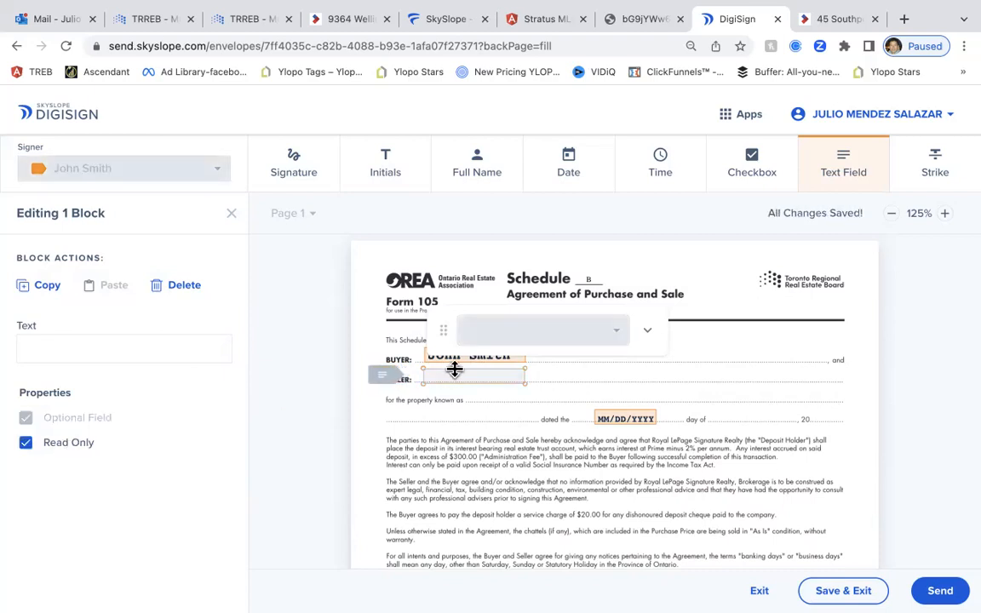
left_click(106, 349)
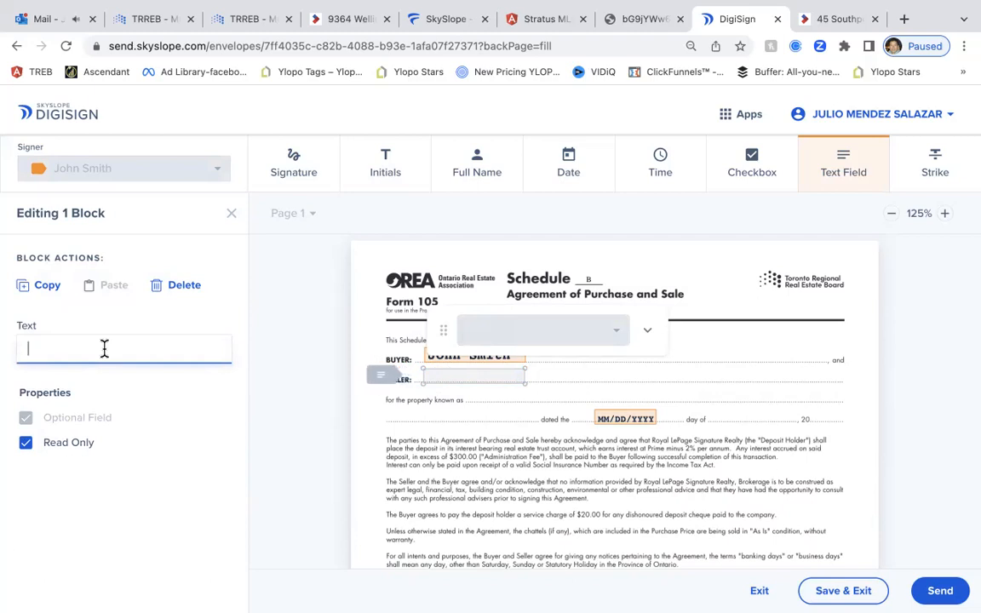
type("J")
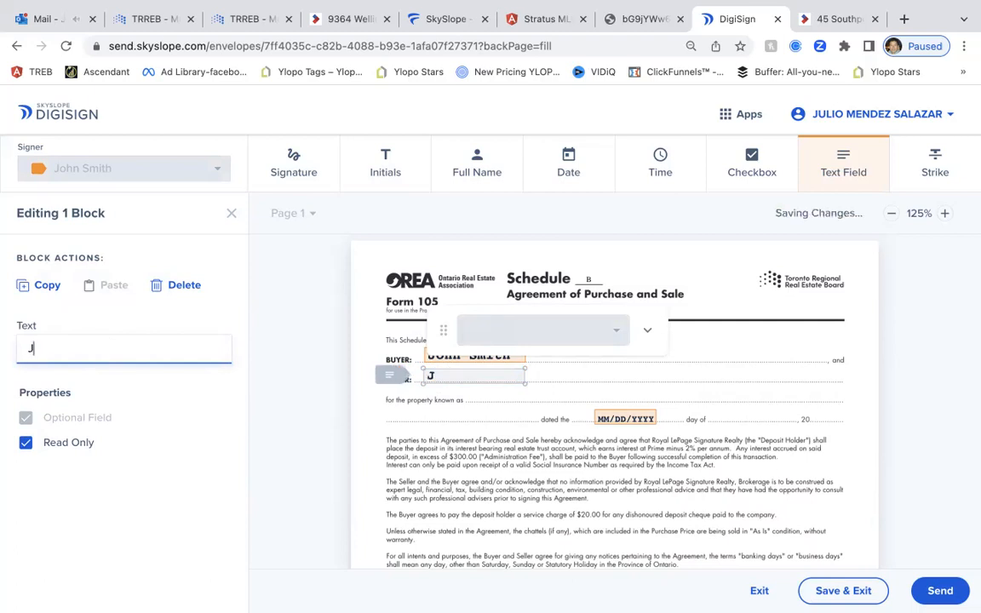
type("oe ")
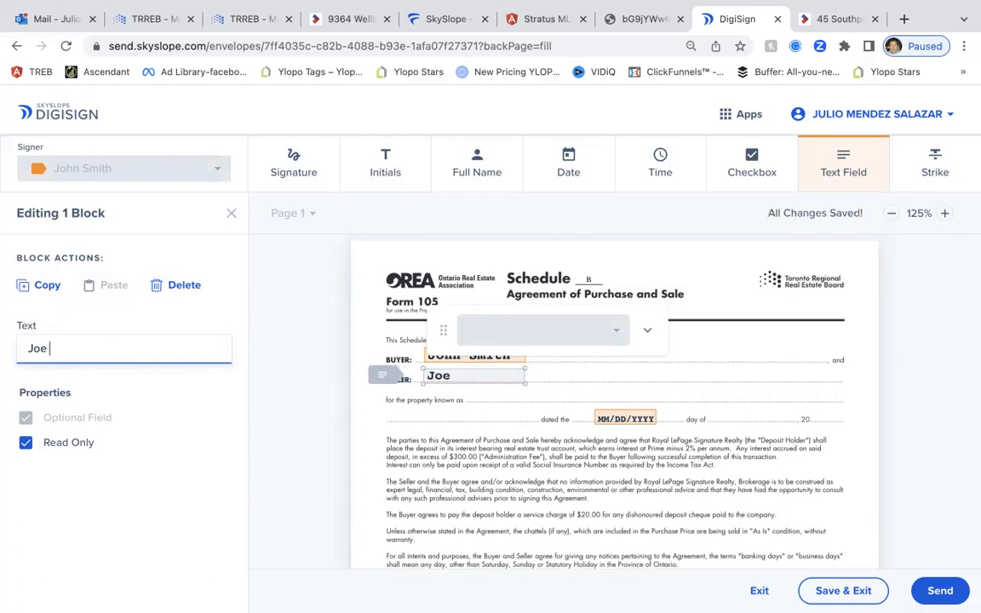
type("Doe")
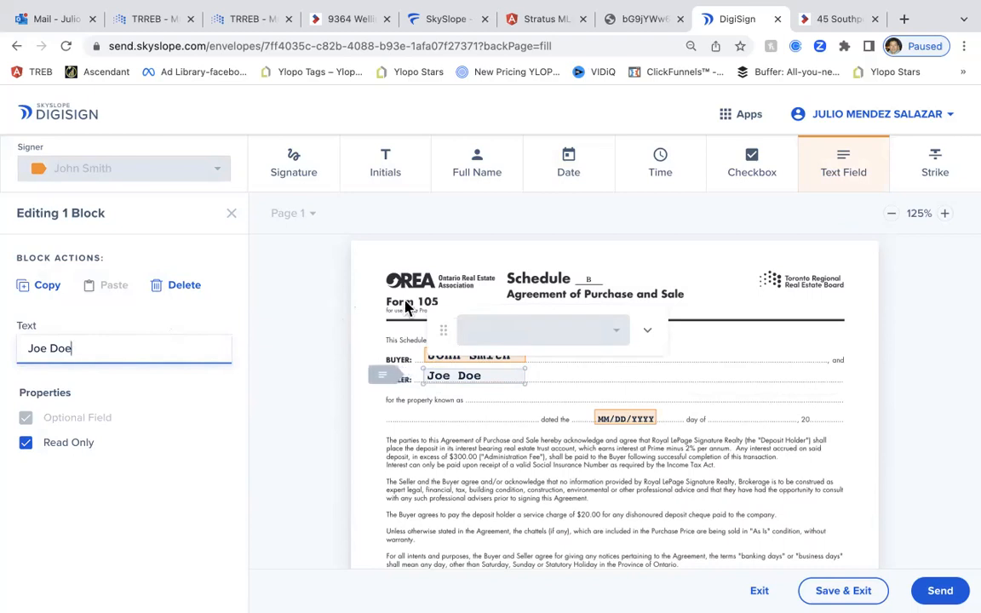
left_click(308, 401)
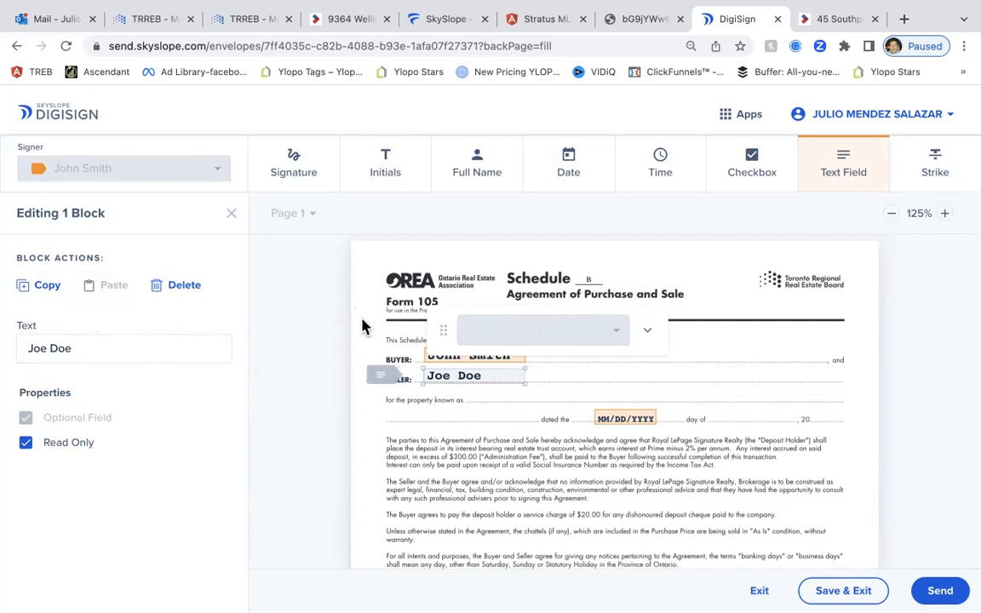
Place a buyer initials field inside the INITIALS OF BUYER(S) oval at the bottom of Schedule B
scroll(368, 361, "down", 4)
scroll(367, 356, "down", 1)
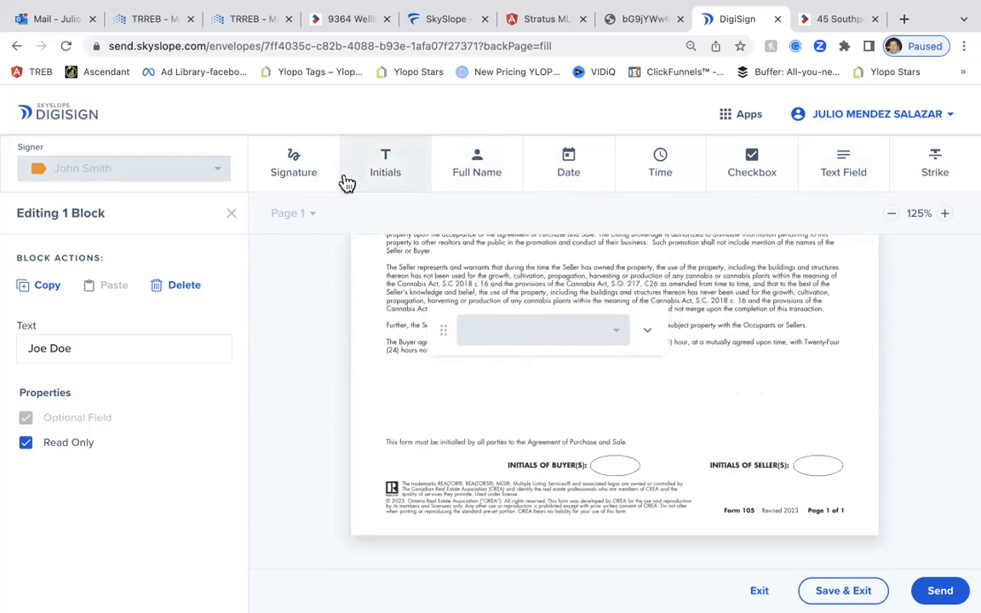
left_click(382, 163)
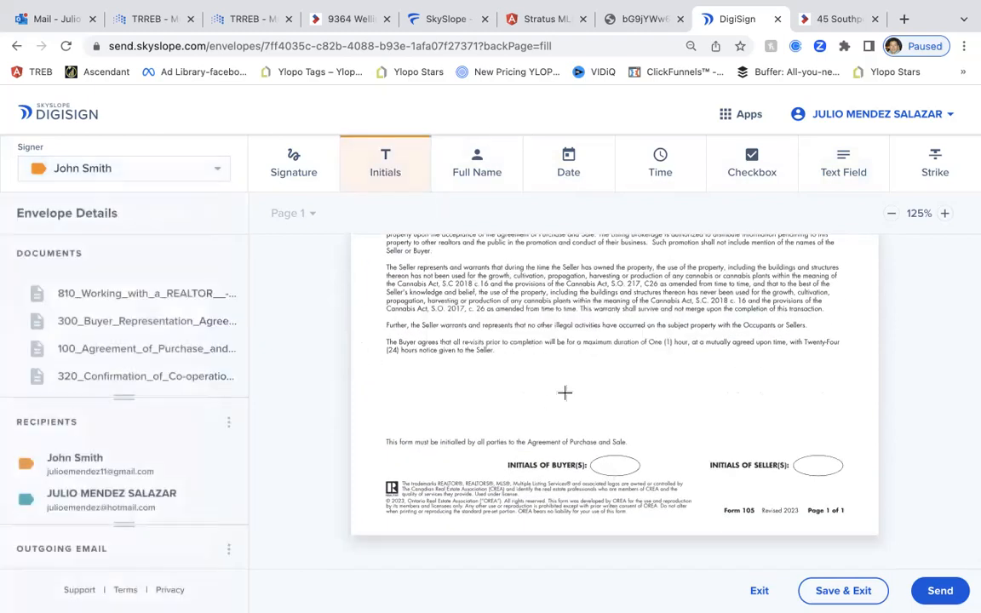
left_click(607, 467)
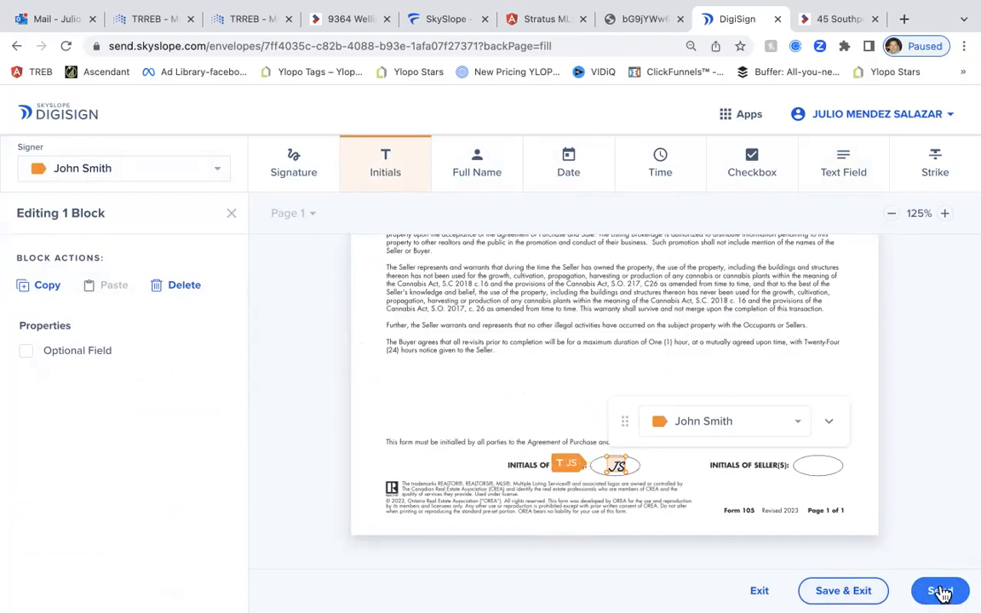
left_click(940, 590)
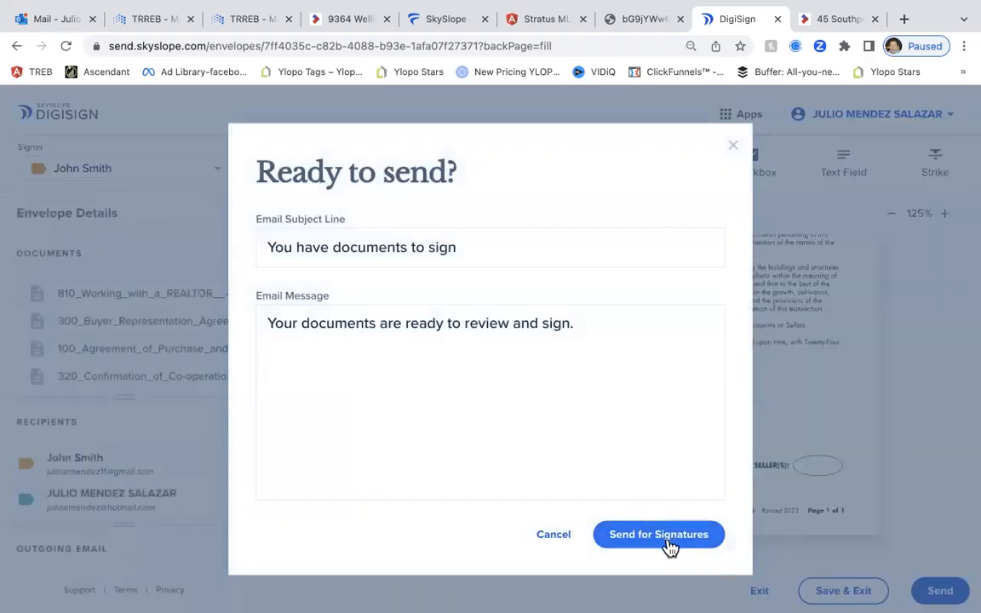
Send the envelope for signatures with the default subject and message, then return to the Forms file
left_click(675, 538)
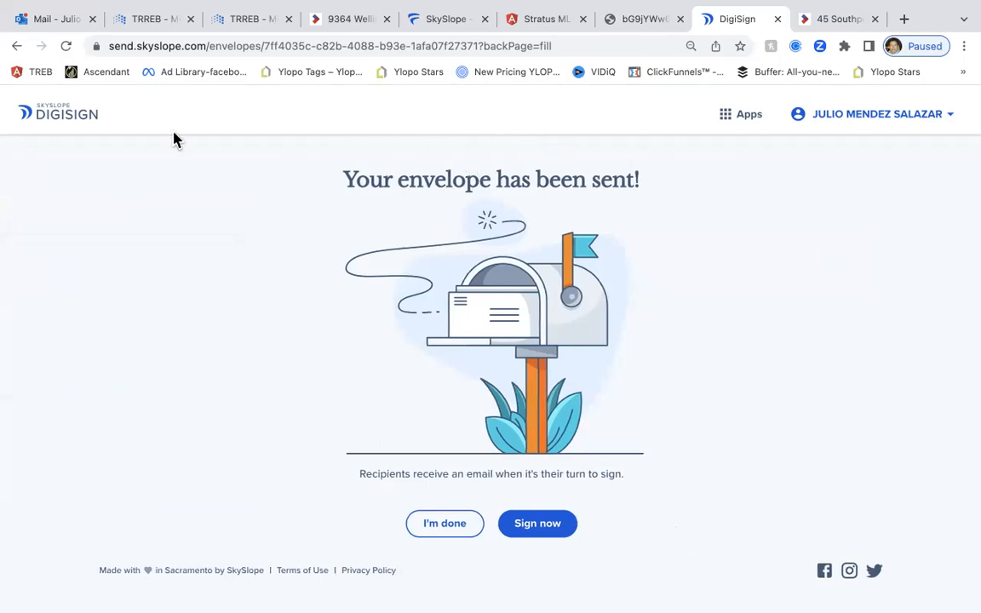
left_click(737, 117)
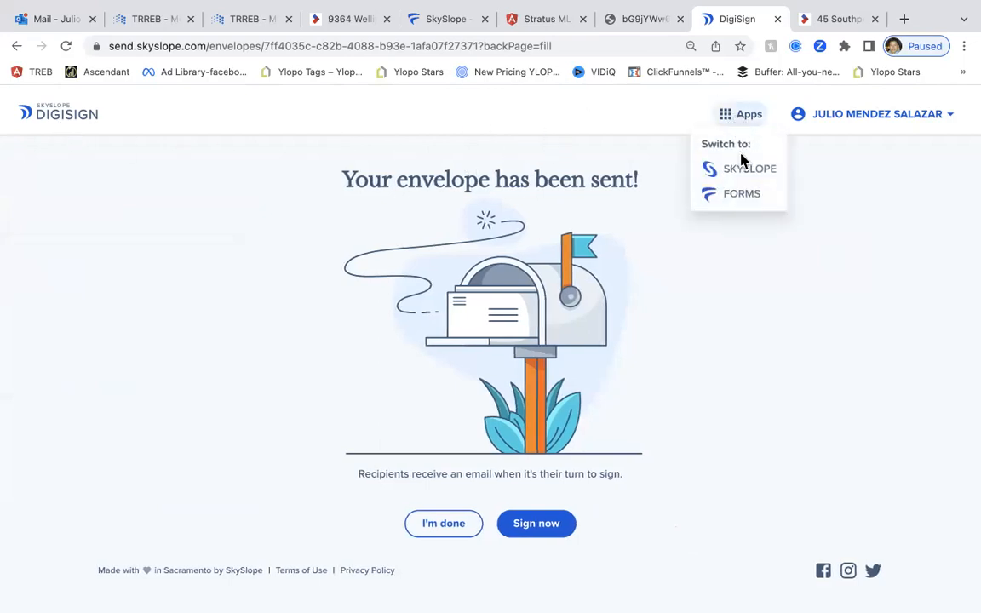
left_click(52, 113)
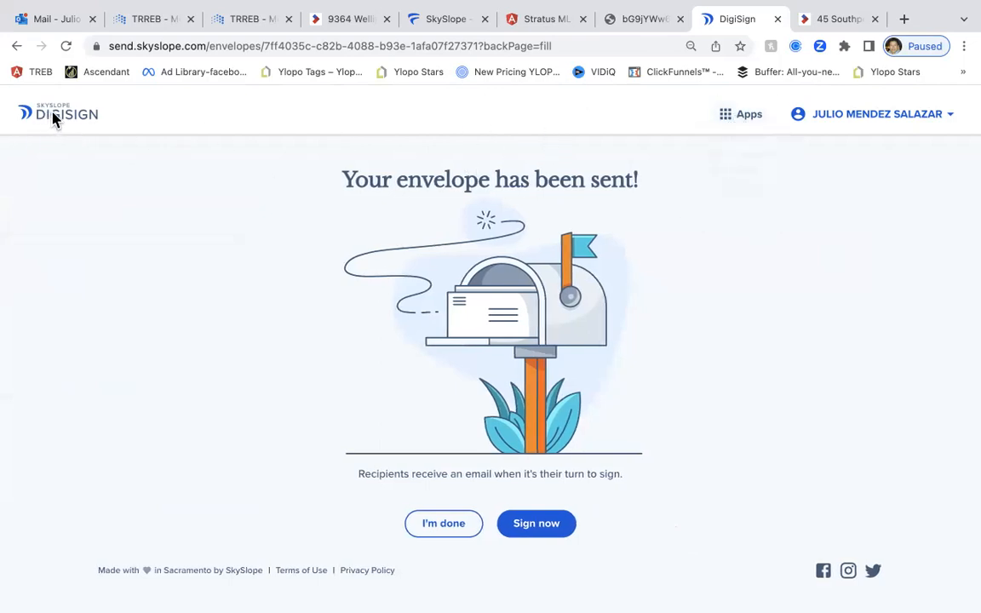
left_click(460, 531)
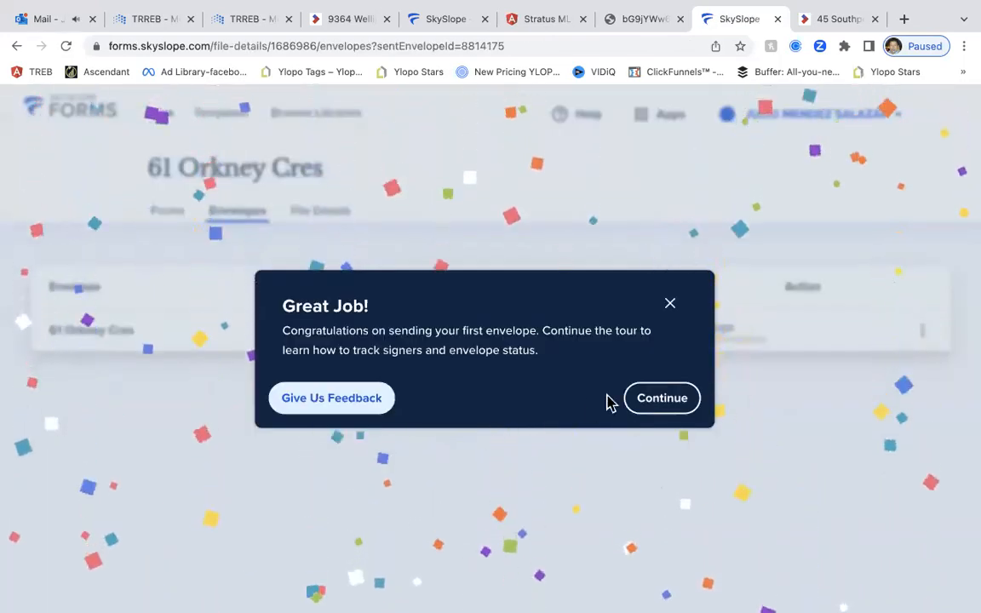
Dismiss the congratulations message and choose DIGISIGN from the 'Switch to' menu
left_click(672, 308)
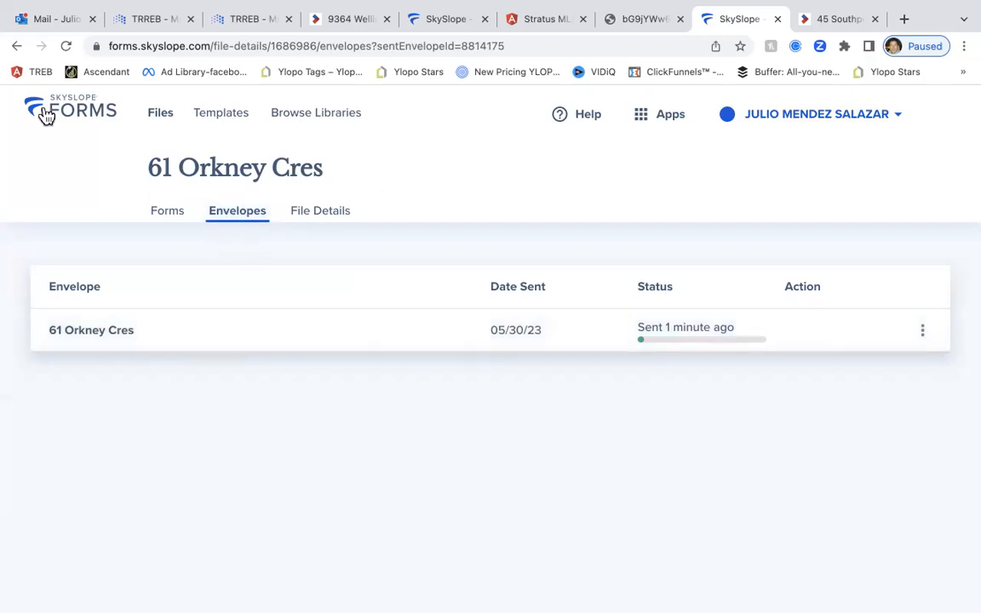
left_click(647, 122)
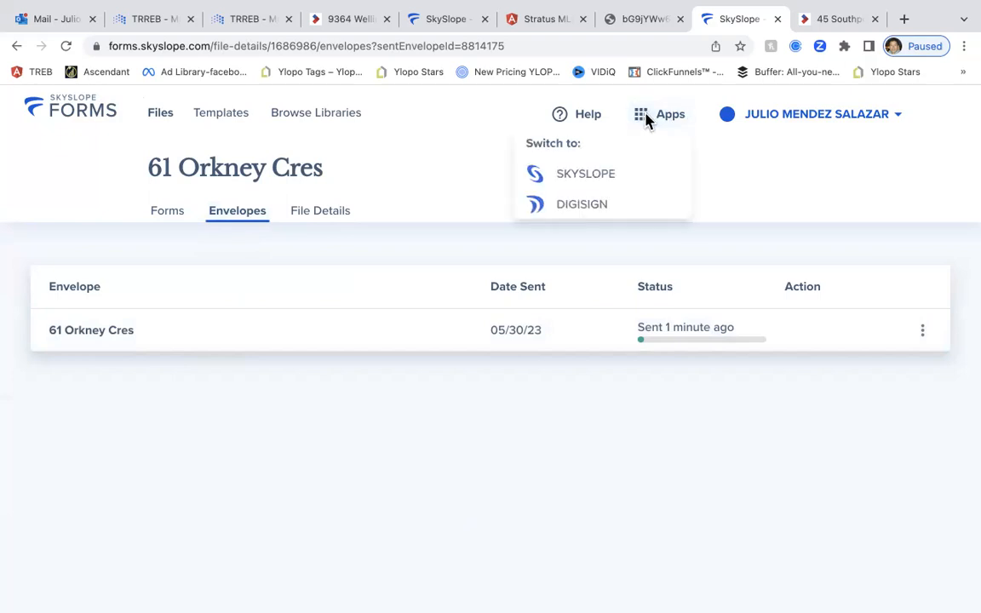
left_click(585, 209)
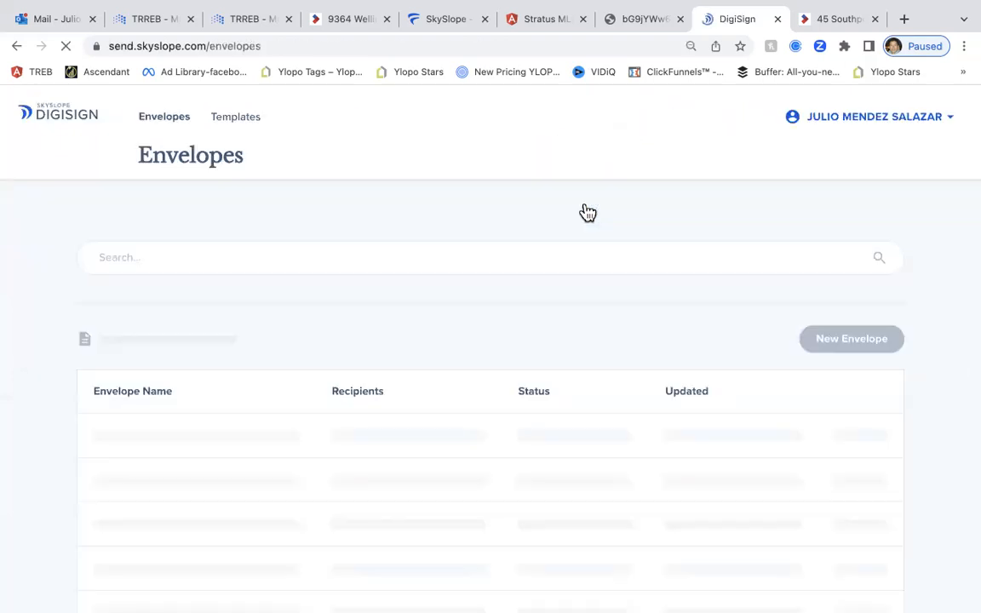
Dismiss the Congratulations popup, start a New Envelope, and exit browser full screen
scroll(412, 231, "down", 3)
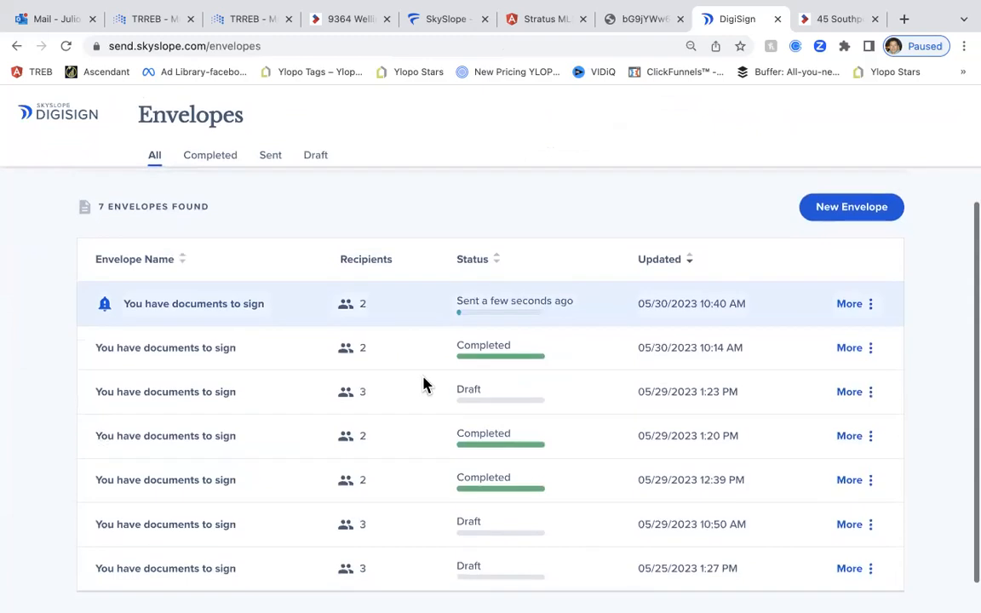
left_click(719, 364)
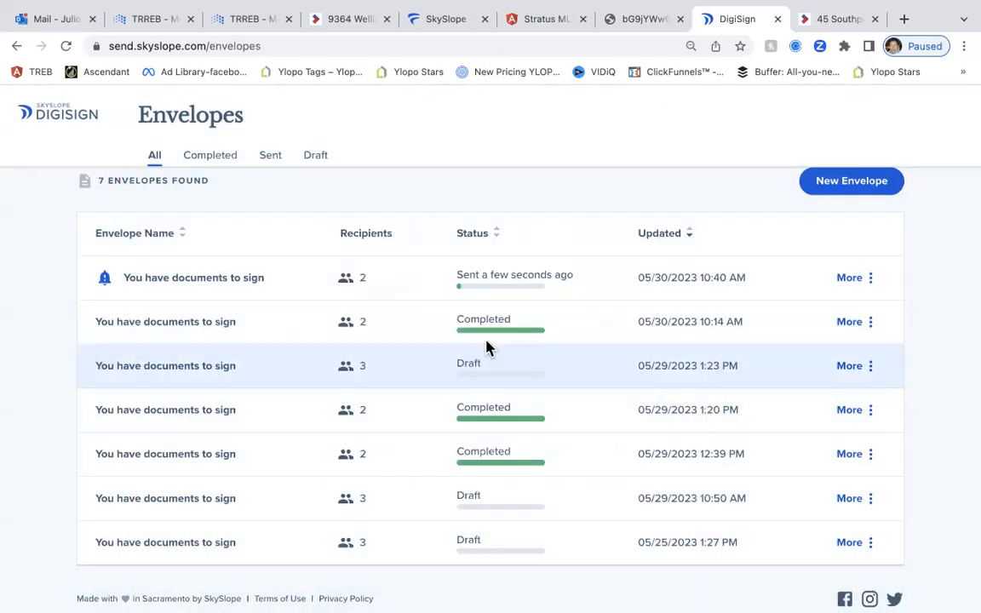
scroll(452, 257, "up", 2)
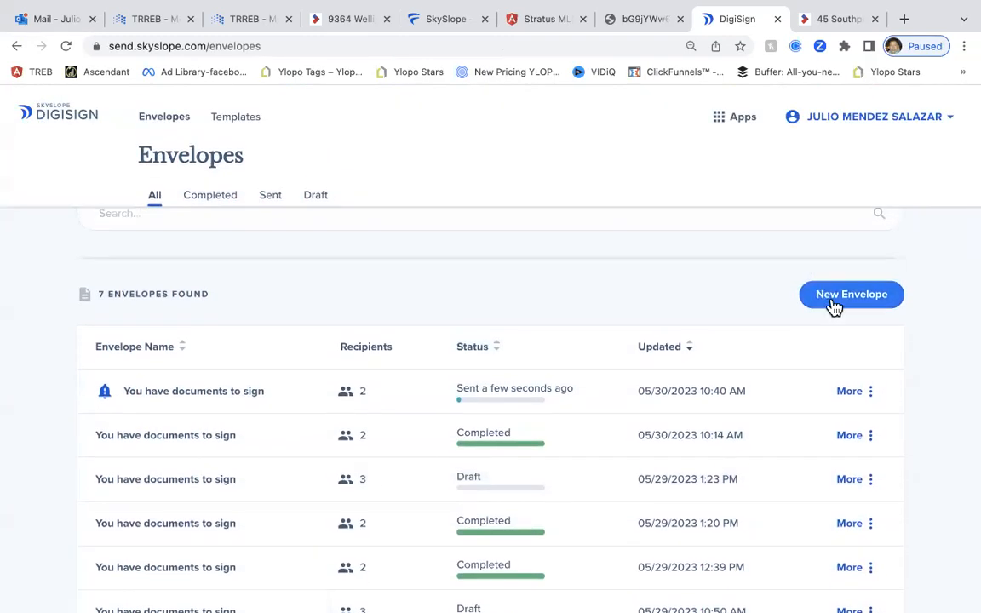
left_click(832, 305)
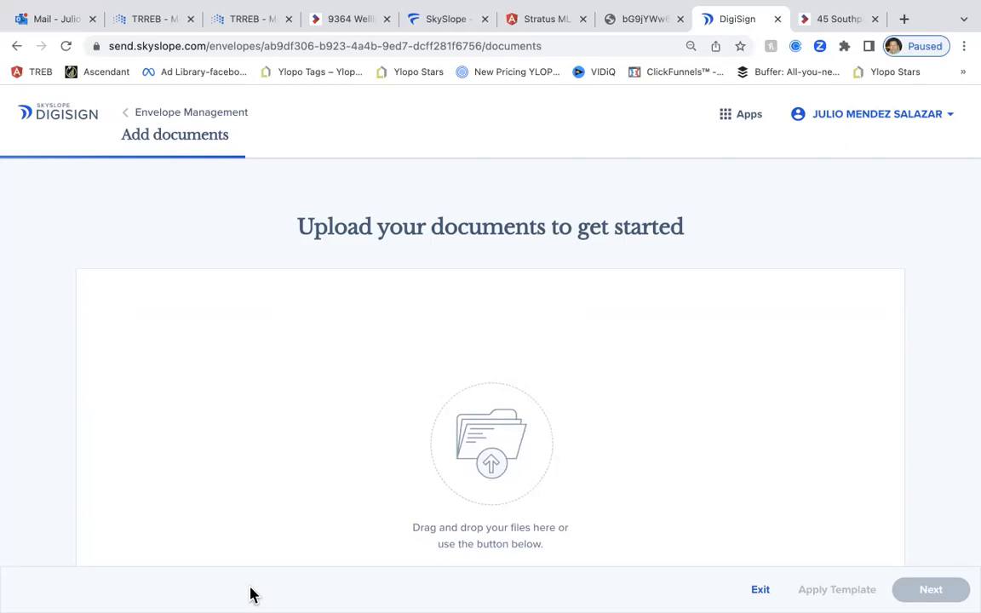
mouse_move(44, 12)
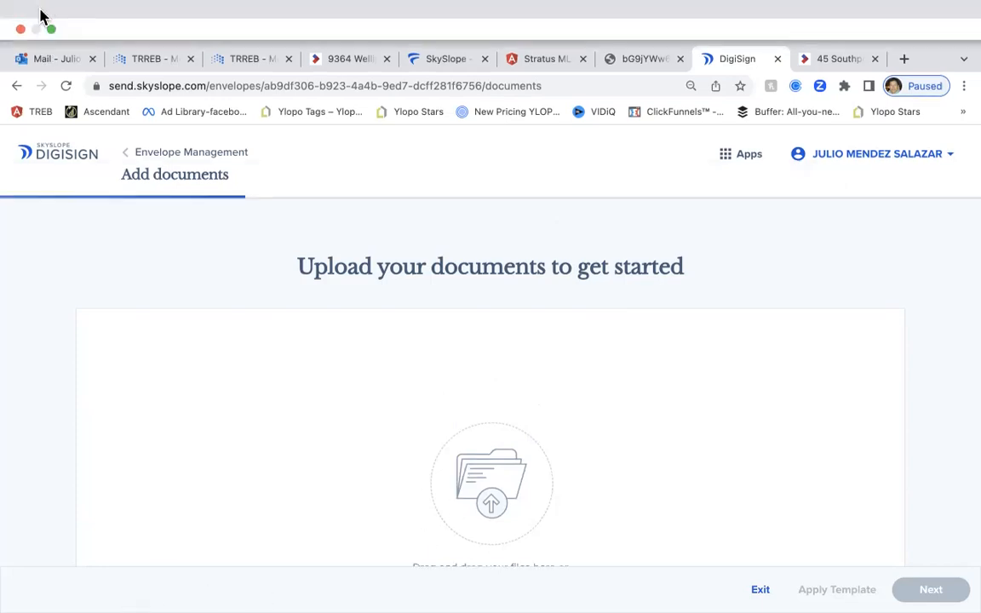
left_click(52, 29)
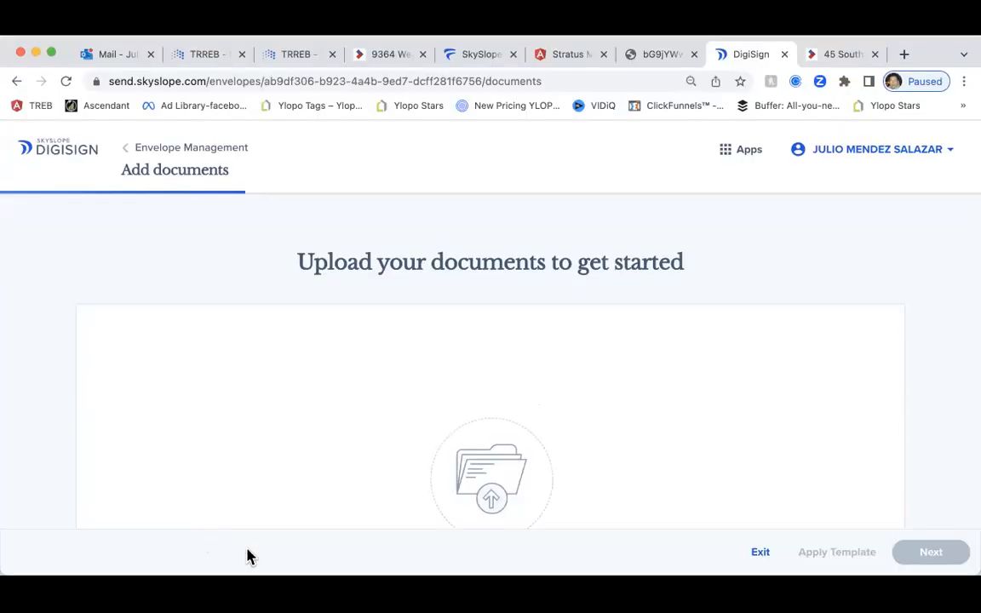
Upload the Agreement of Purchase and Sale PDF and proceed to adding a new recipient
left_click_drag(365, 231, 608, 499)
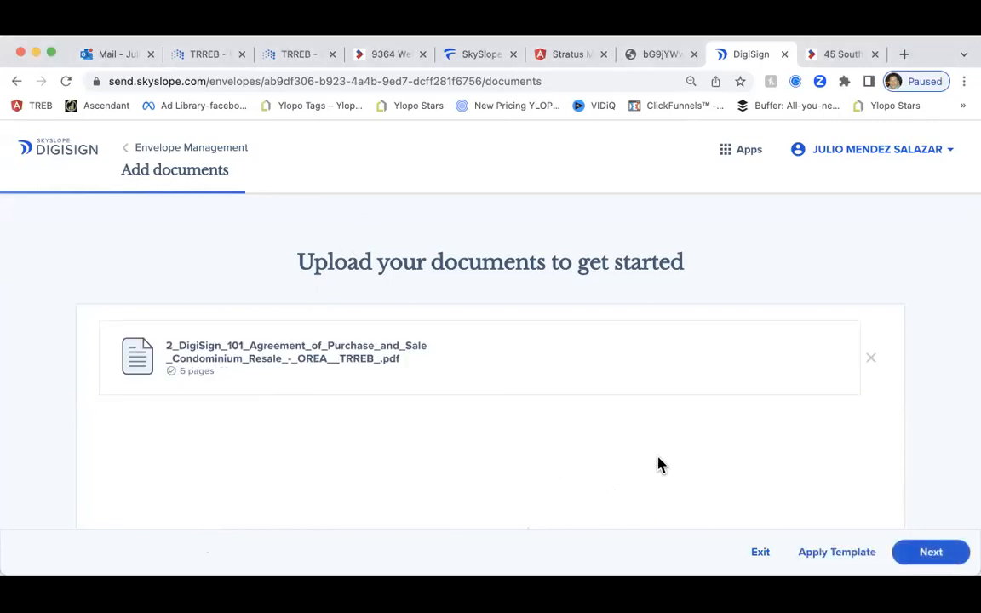
left_click(932, 553)
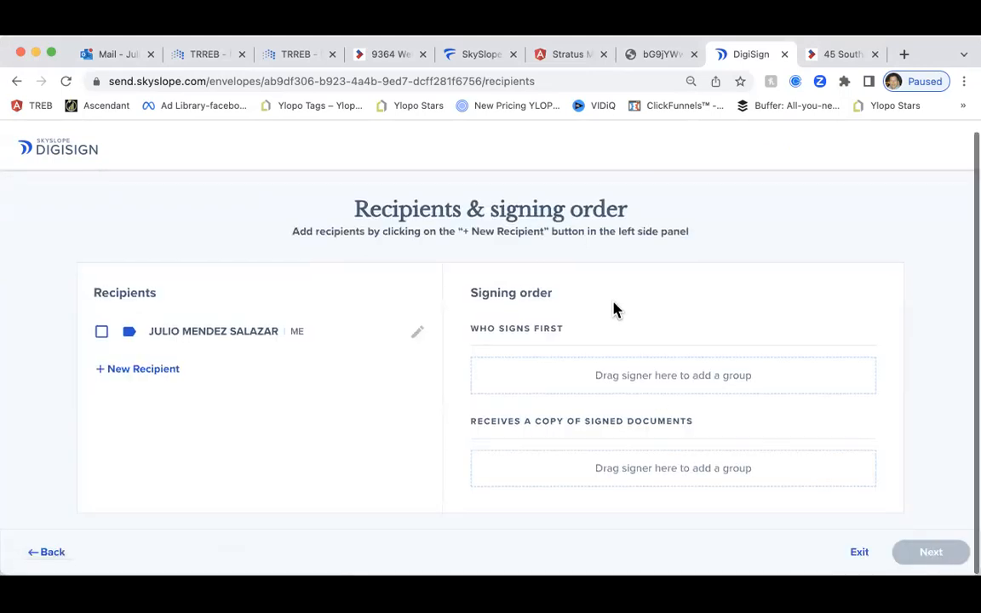
left_click(144, 372)
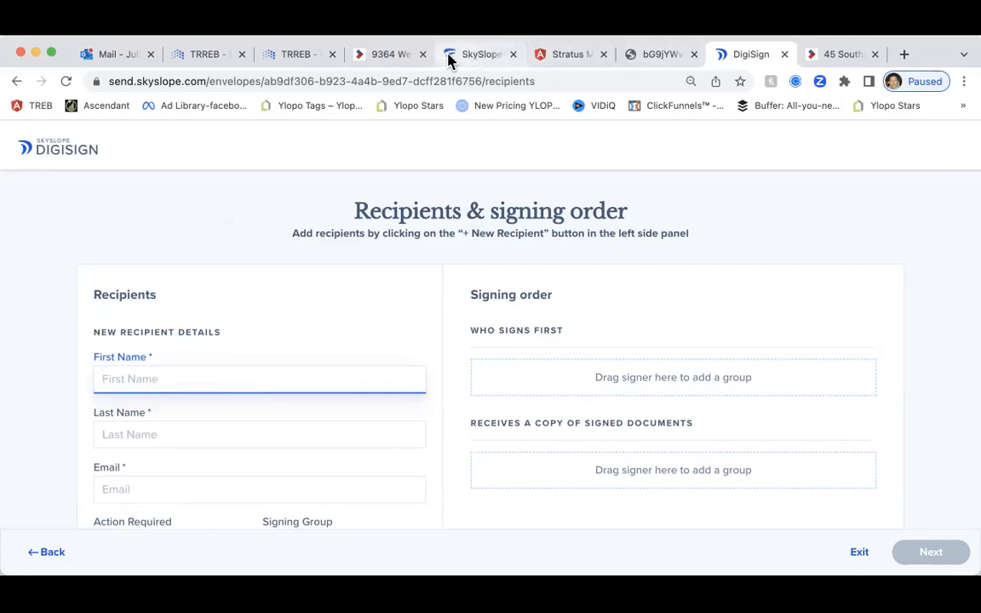
Back out to the Envelopes list, leaving the new envelope as a Draft
left_click(486, 56)
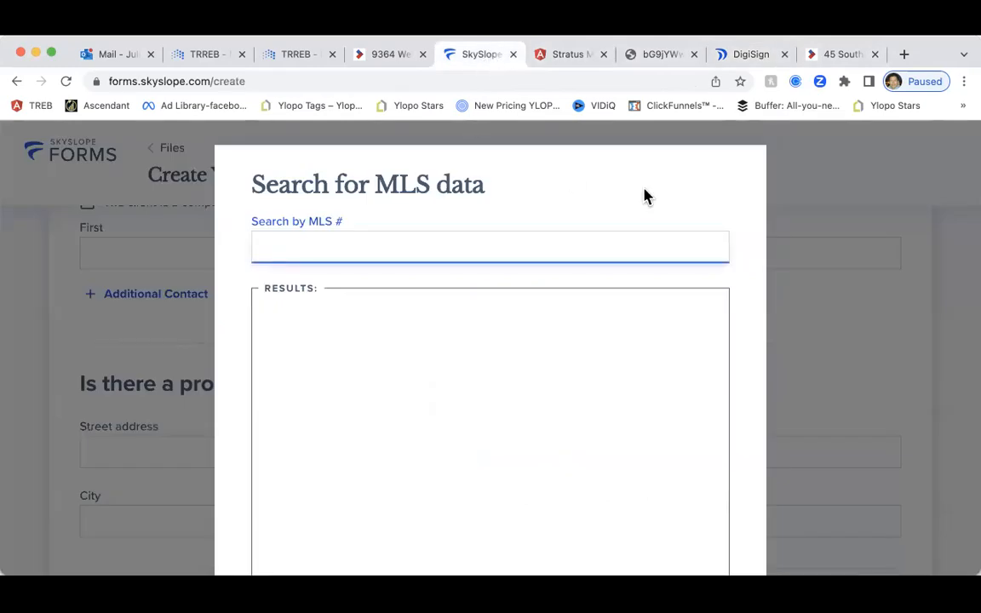
left_click(749, 57)
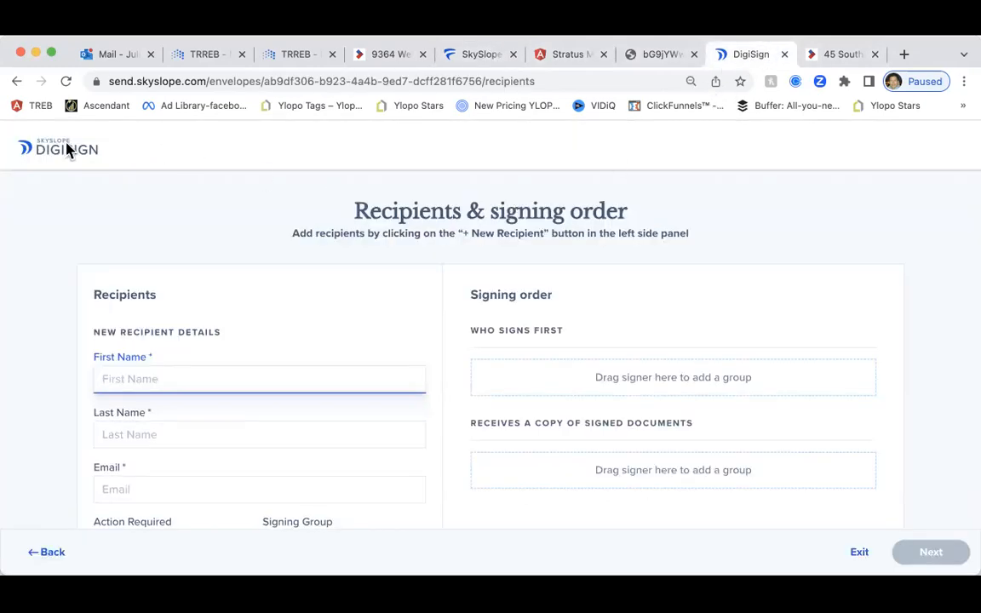
scroll(492, 267, "down", 2)
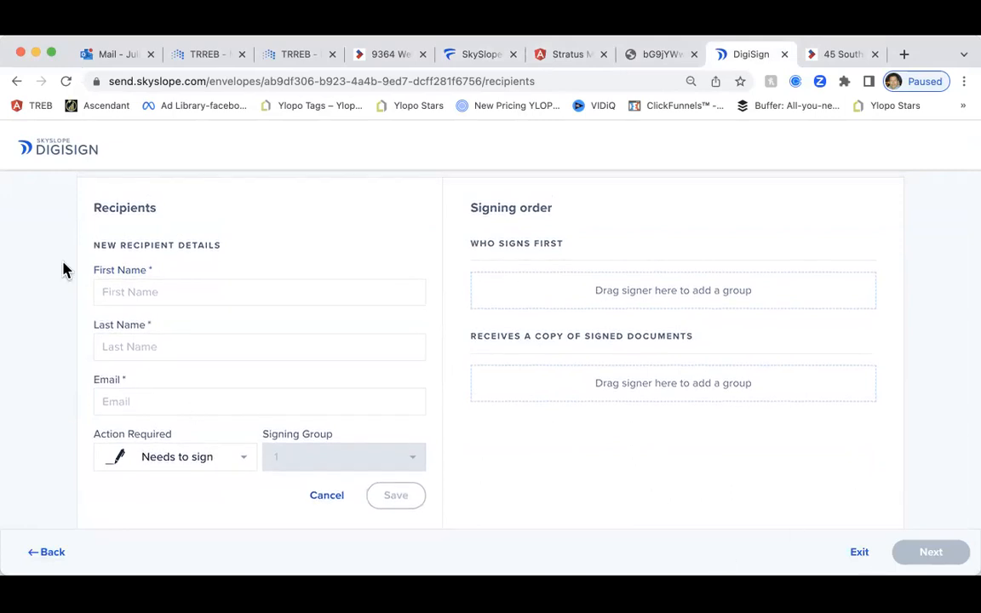
left_click(51, 551)
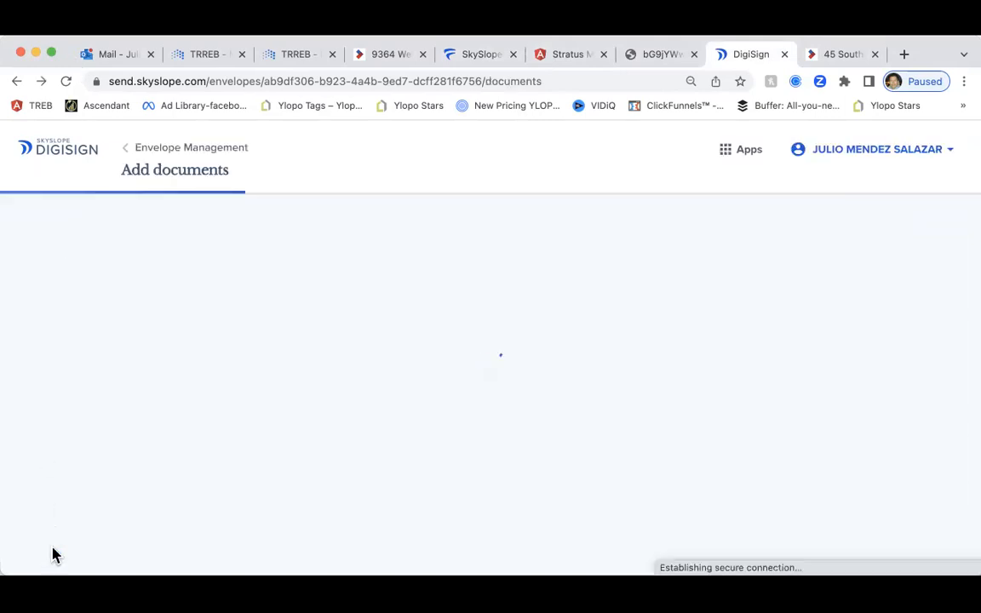
left_click(166, 148)
scroll(203, 298, "down", 2)
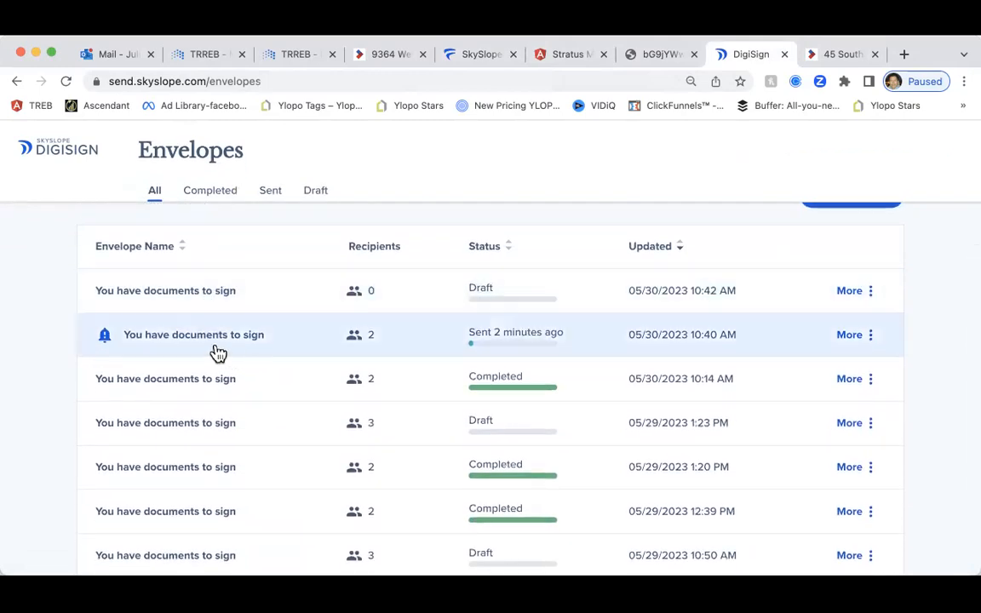
Inspect the completed envelope's purchase agreement in the viewer and its More actions menu
left_click(182, 383)
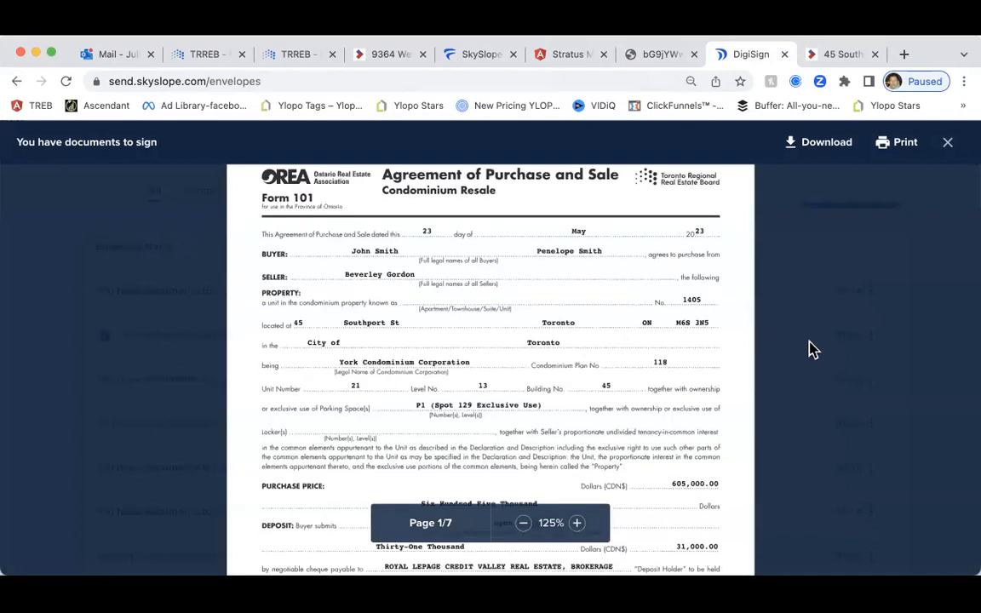
left_click(948, 146)
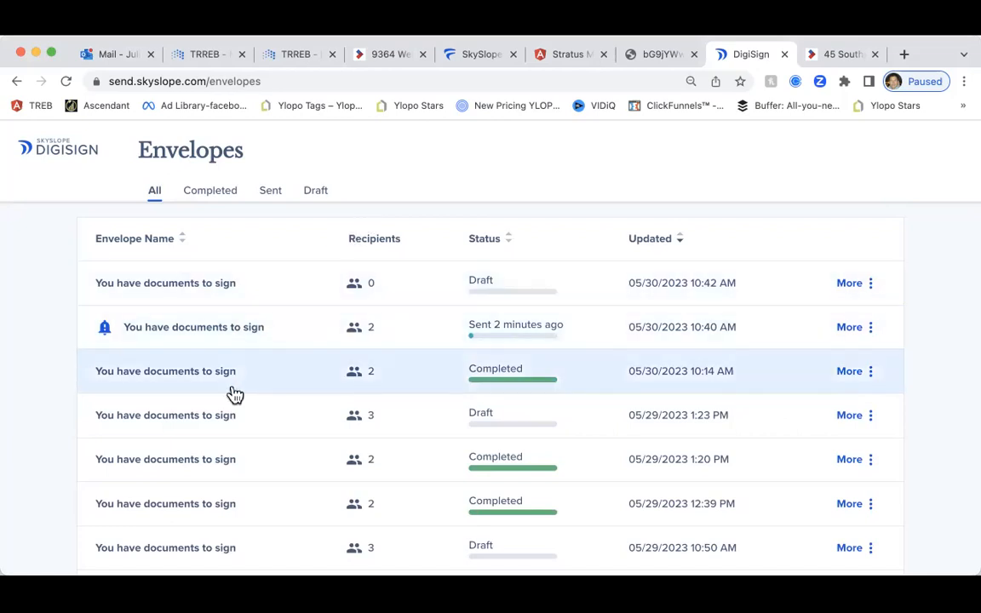
left_click(878, 373)
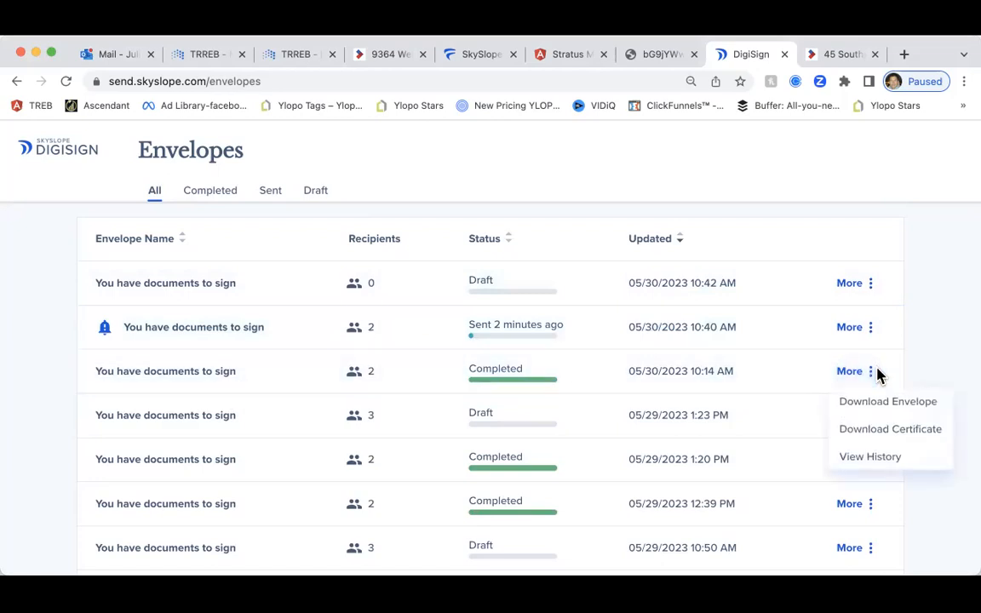
left_click(192, 378)
left_click(191, 378)
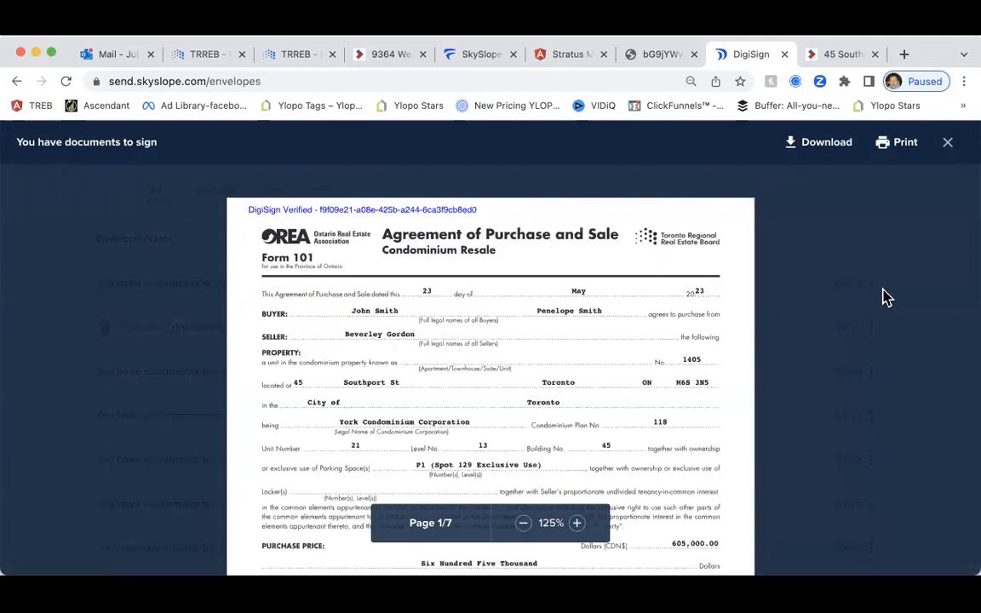
scroll(877, 297, "down", 4)
scroll(881, 298, "down", 5)
scroll(880, 298, "down", 8)
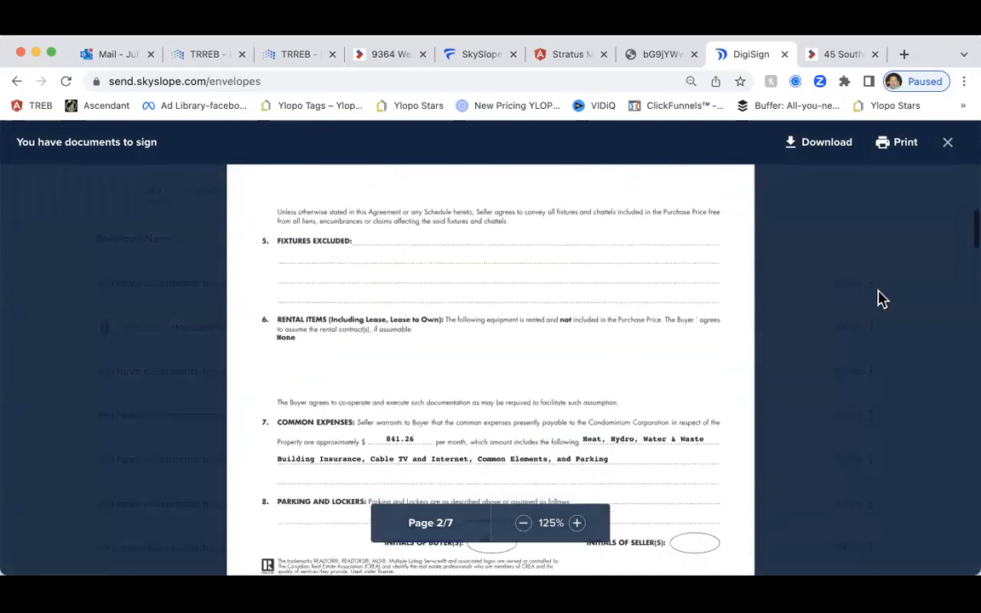
scroll(877, 298, "up", 8)
left_click(949, 145)
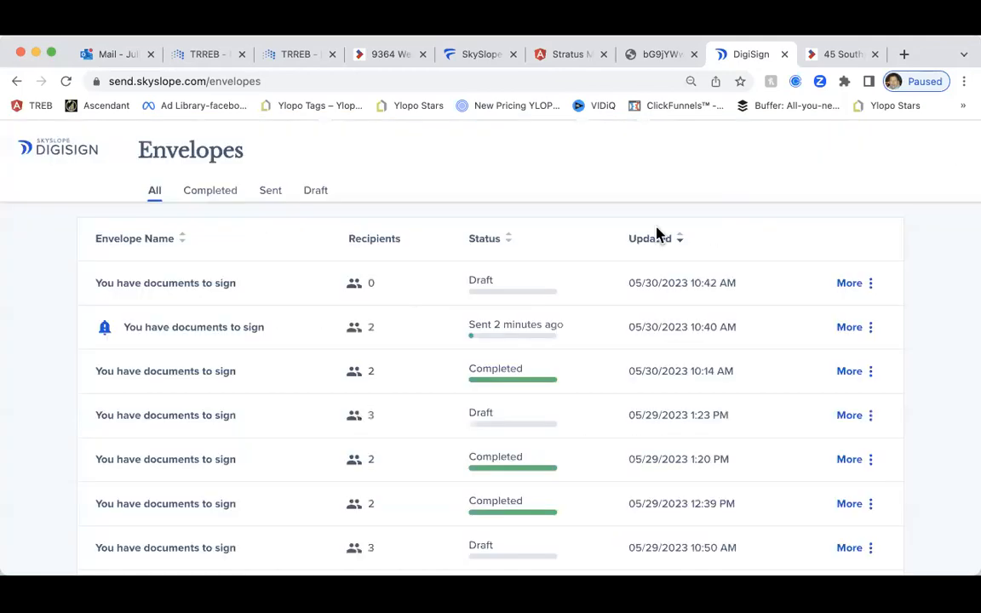
Filter the envelope list to the Completed tab, showing 3 envelopes
scroll(191, 337, "down", 1)
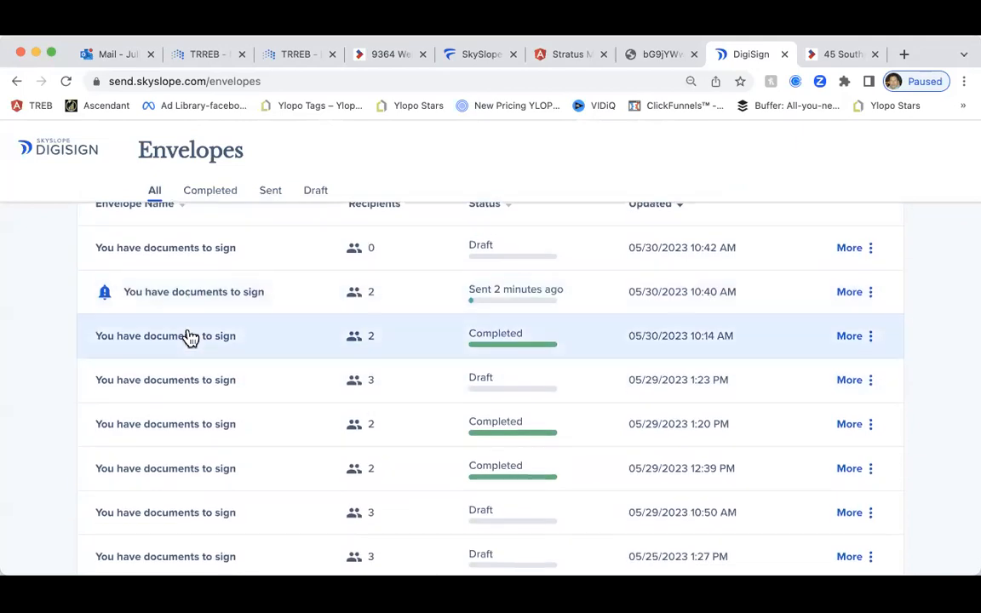
scroll(221, 189, "down", 1)
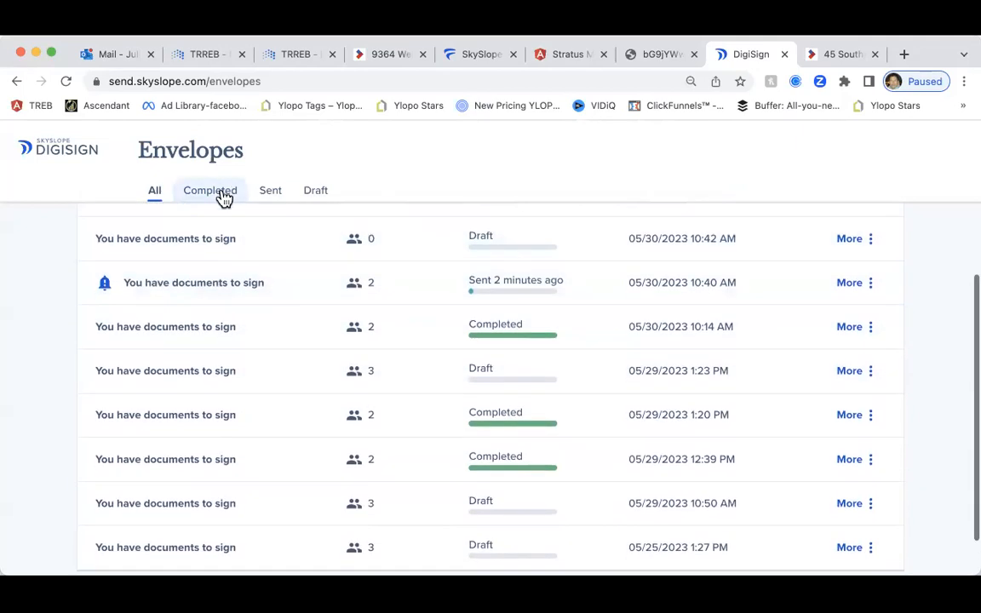
scroll(222, 192, "up", 1)
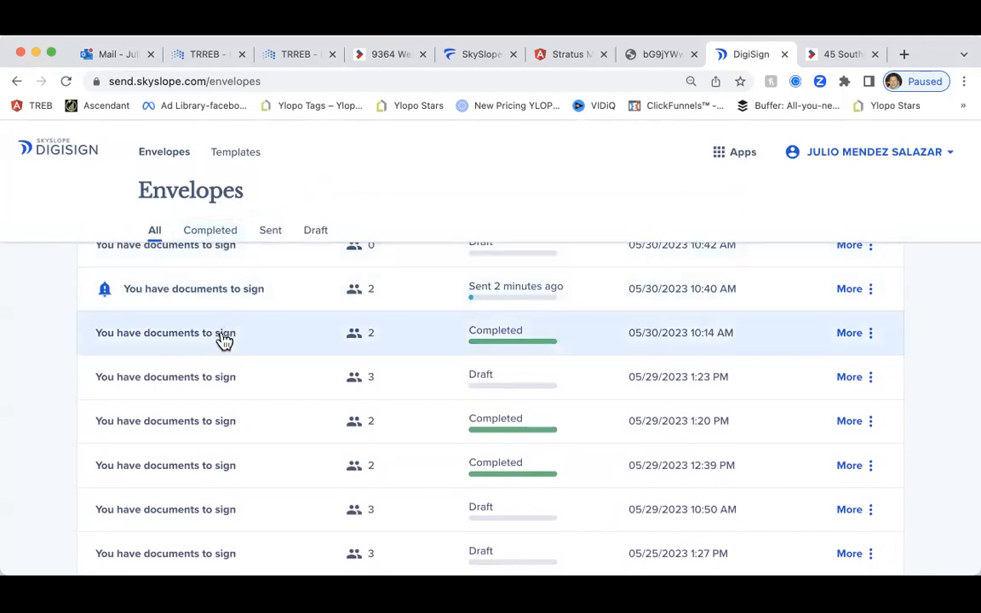
scroll(223, 337, "up", 2)
scroll(222, 341, "up", 3)
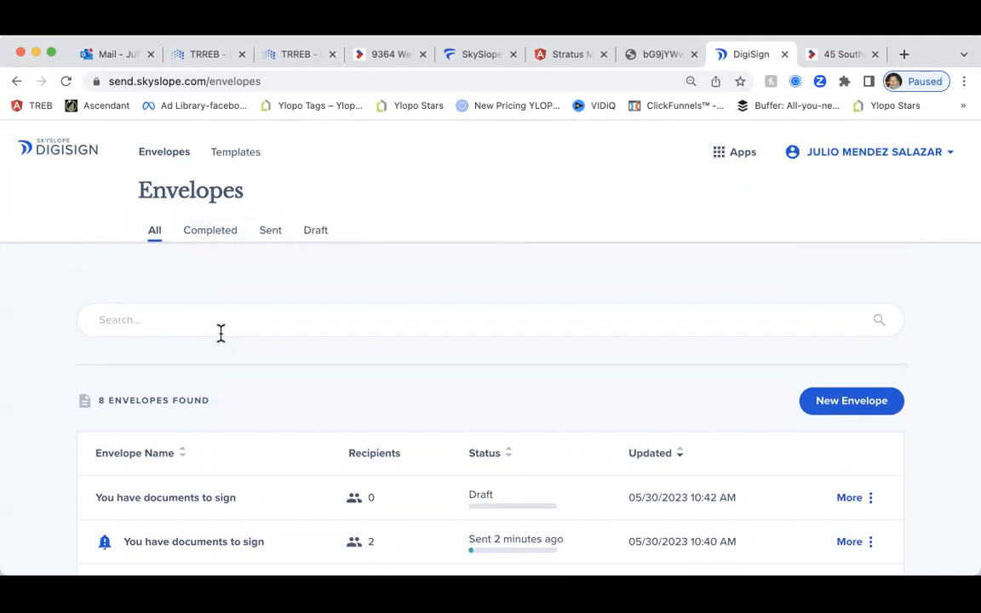
scroll(217, 336, "down", 5)
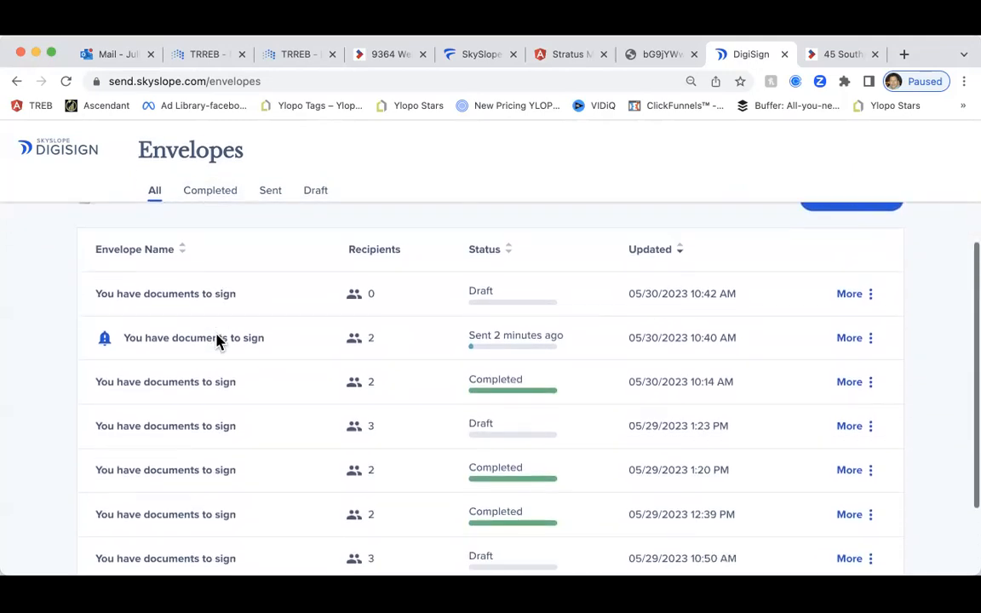
scroll(218, 341, "down", 2)
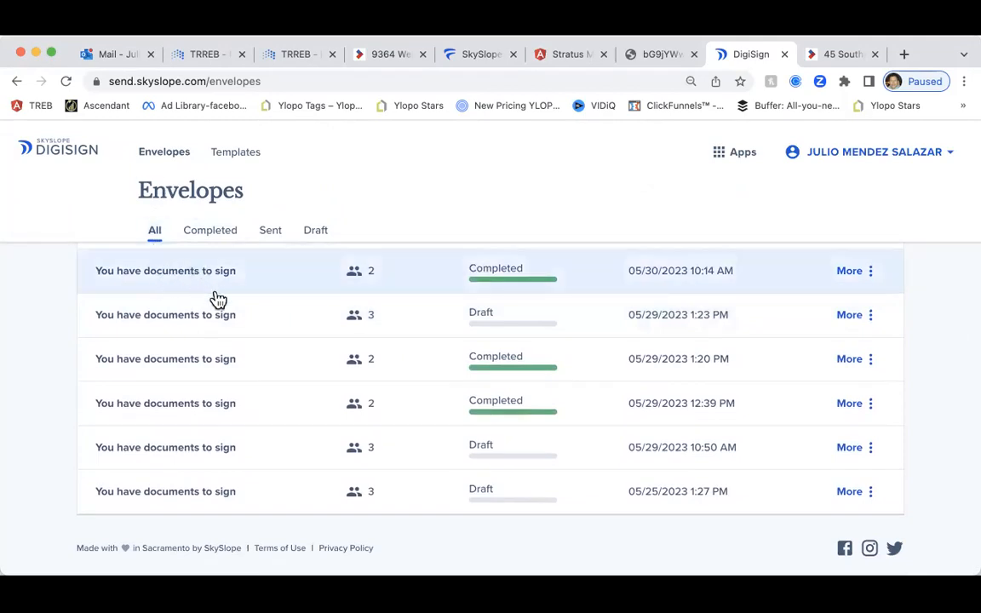
left_click(209, 235)
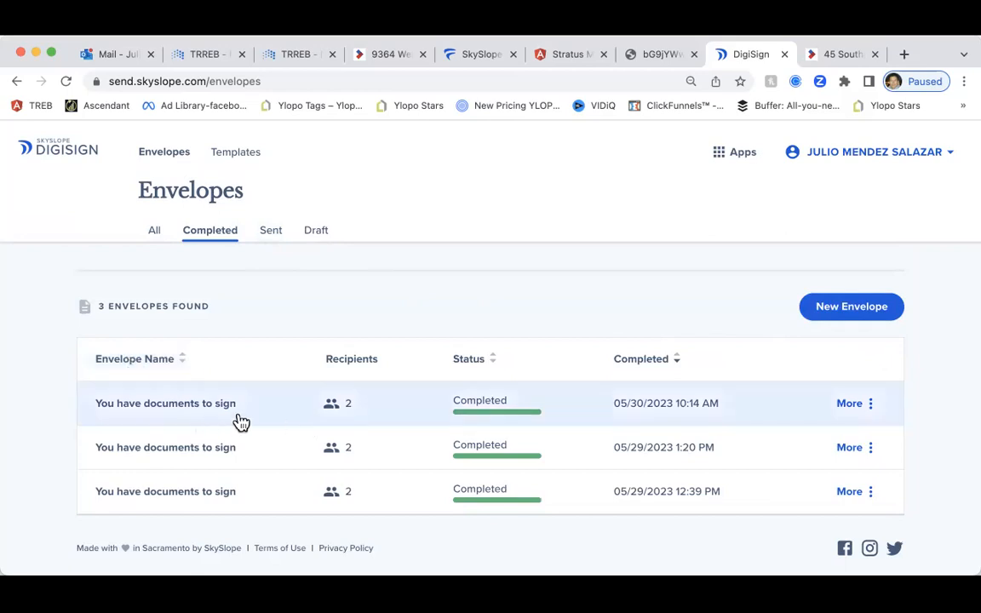
Start another envelope with the condominium purchase agreement PDF and continue to recipients
left_click(862, 308)
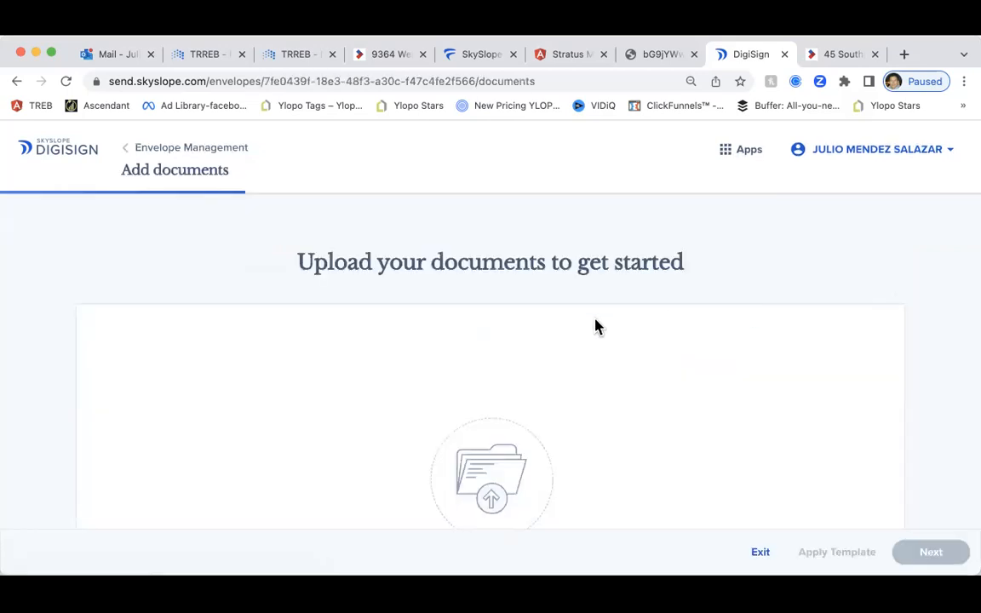
scroll(586, 326, "down", 3)
scroll(586, 326, "down", 2)
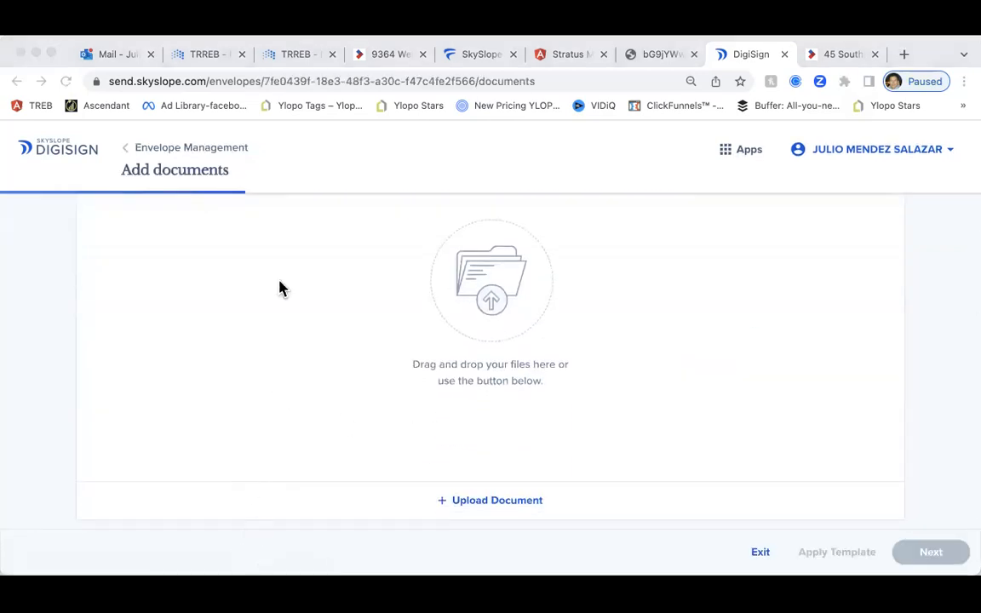
left_click_drag(339, 229, 683, 426)
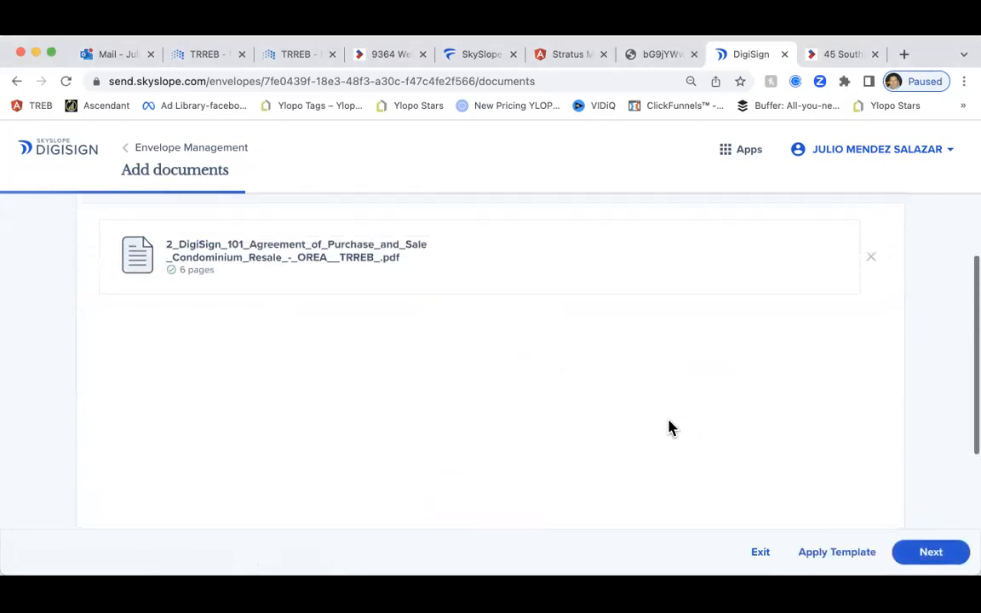
left_click(924, 553)
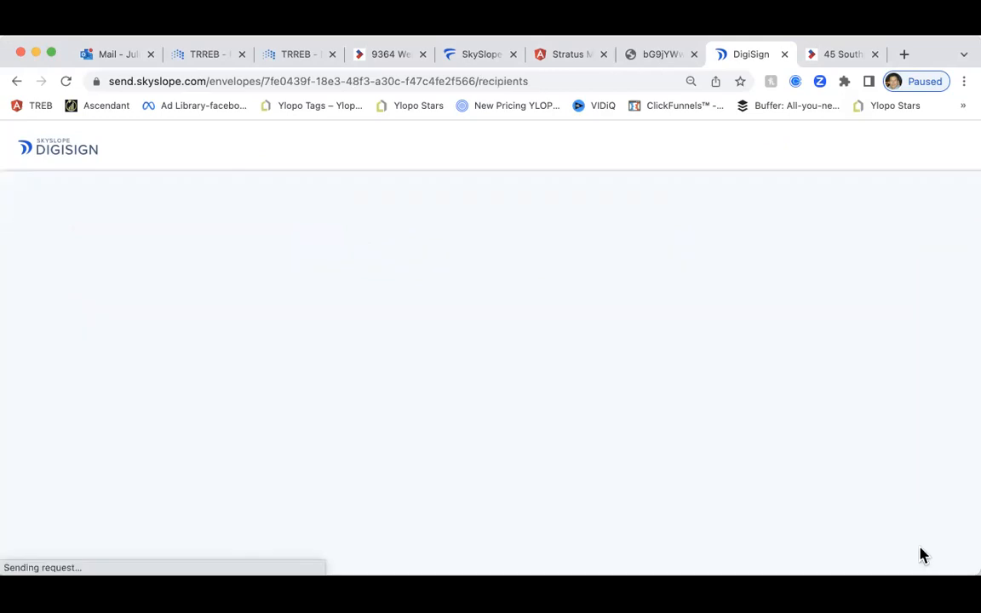
Add the buyer as a signing recipient with first name, last name and e-mail, and save
left_click(120, 382)
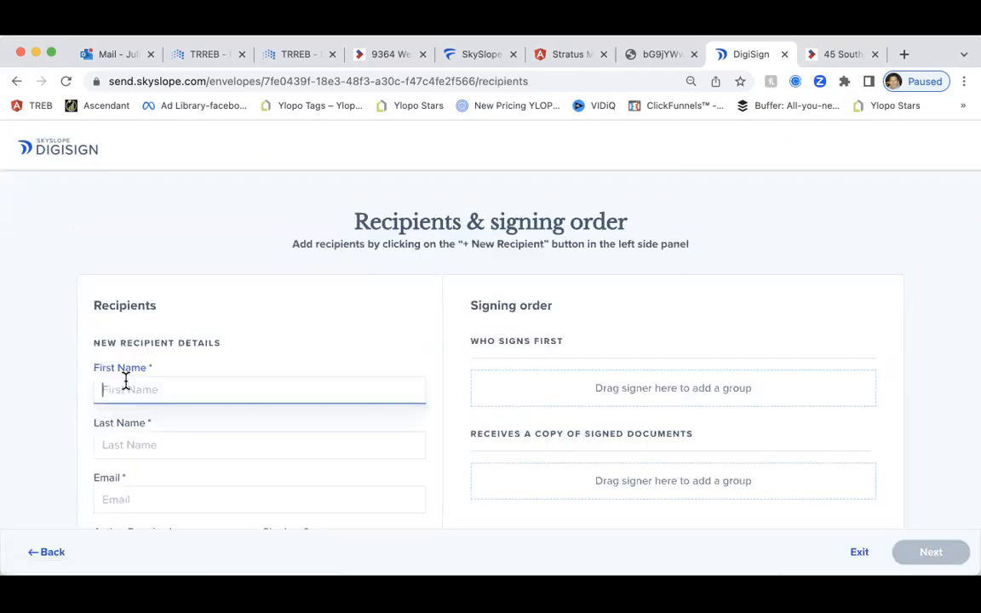
type("J")
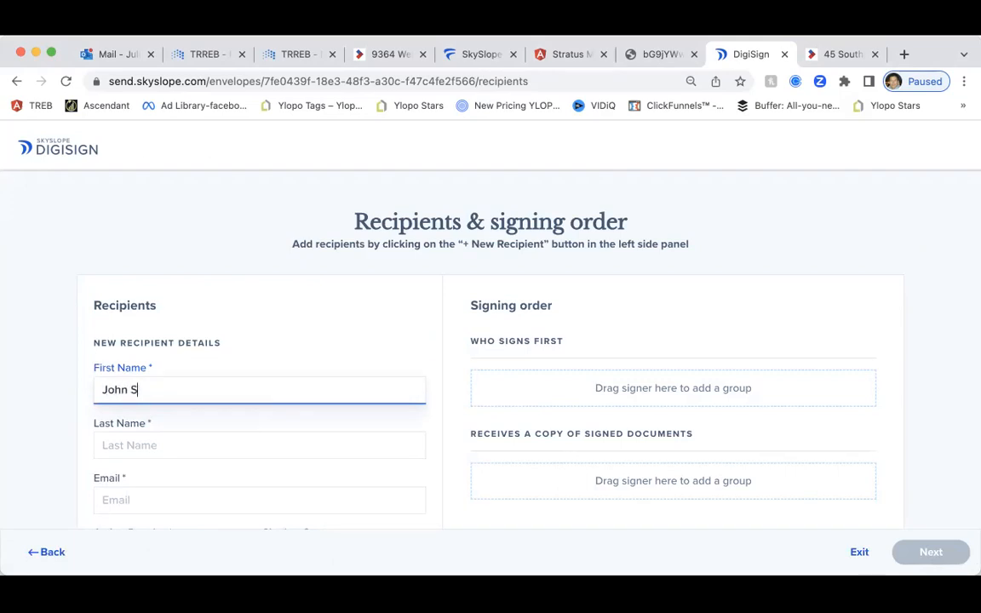
type("ohn S")
key("BackSpace")
key("BackSpace")
key("Tab")
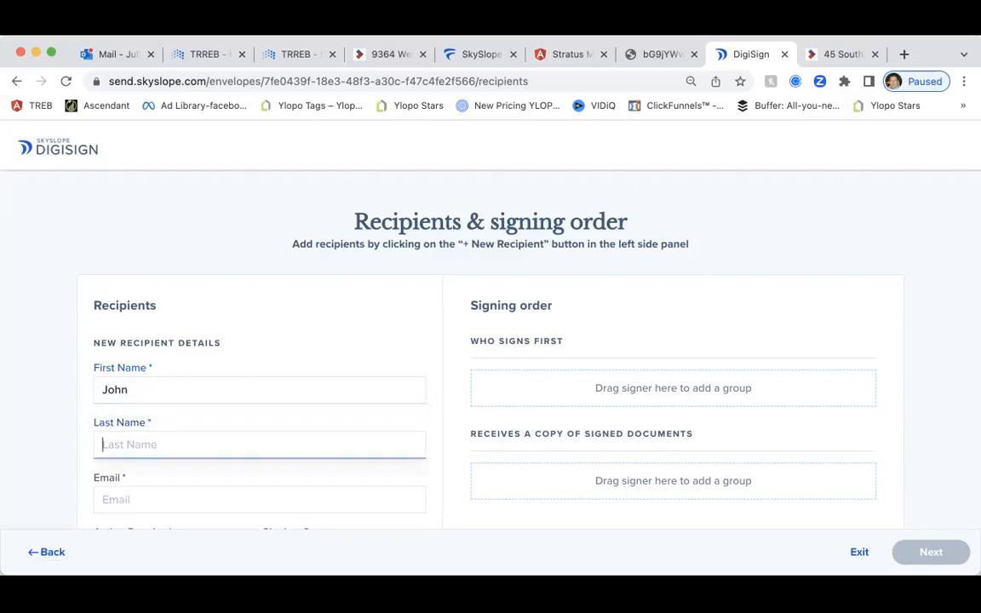
type("Smith")
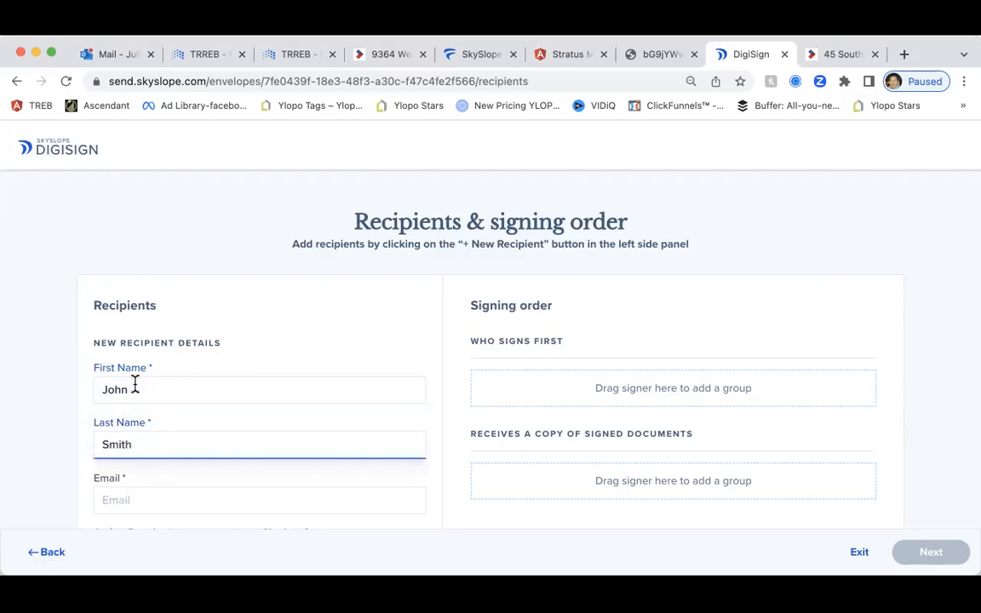
scroll(128, 409, "down", 1)
left_click(119, 462)
scroll(120, 464, "down", 2)
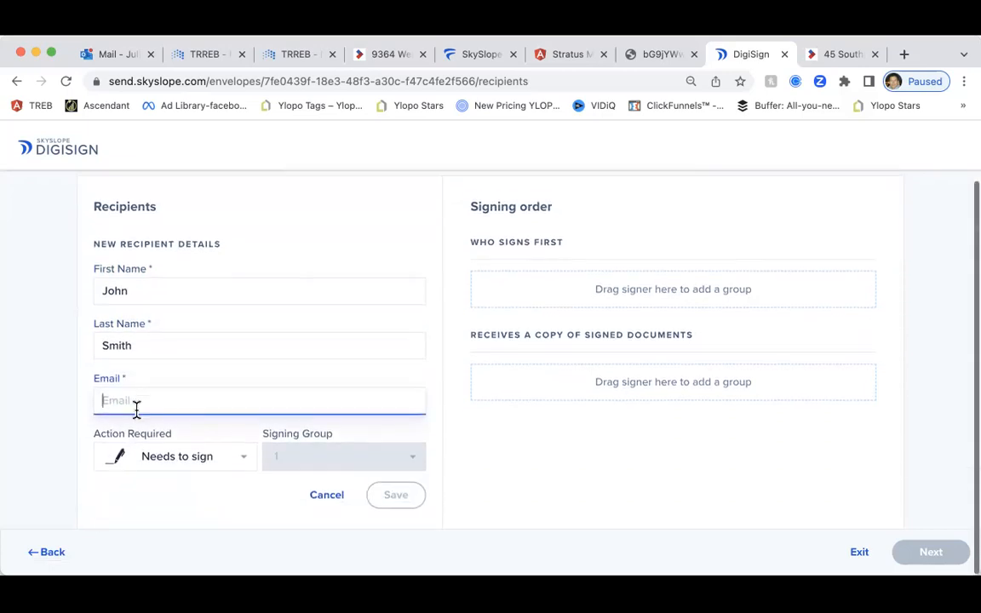
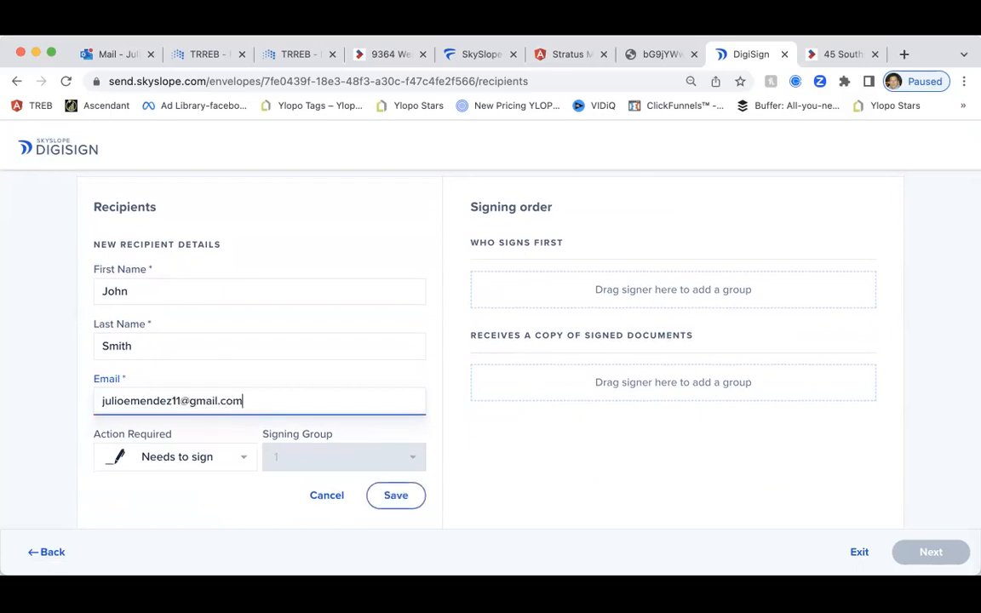
scroll(153, 400, "up", 1)
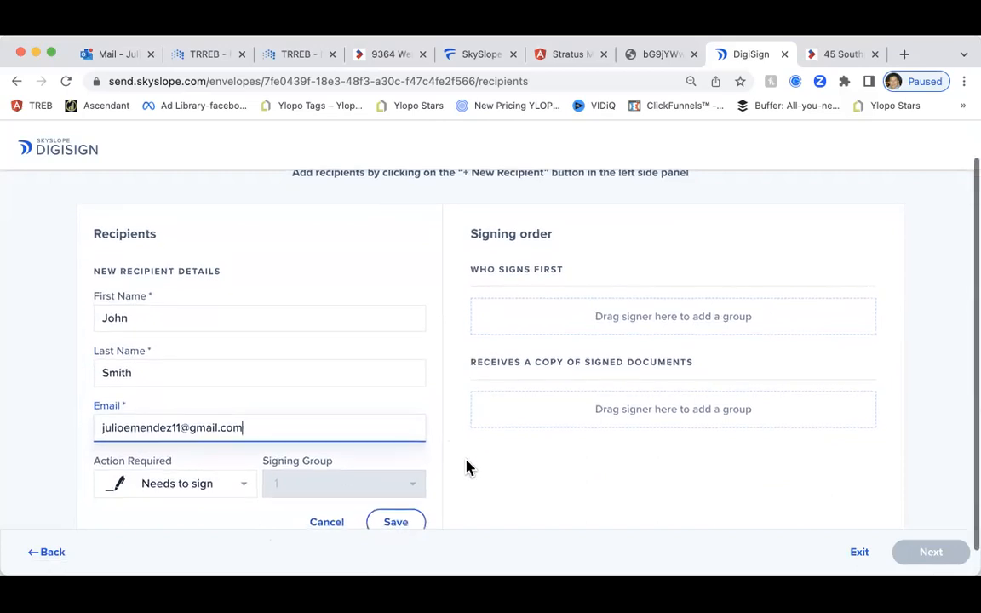
scroll(466, 466, "down", 1)
left_click(404, 504)
Strike through the 550,000.00 purchase price with a red strike line
left_click(924, 553)
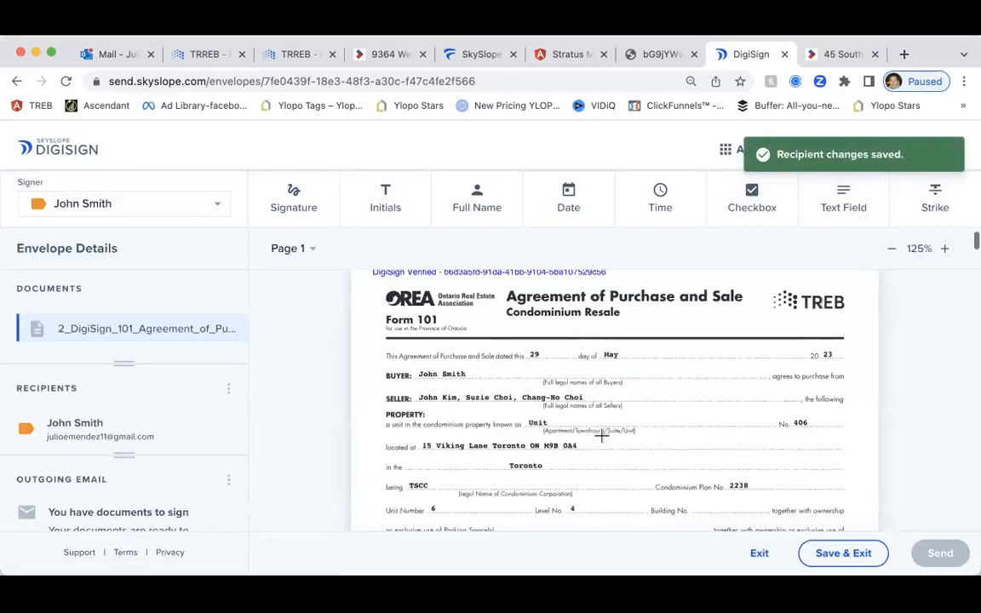
scroll(604, 441, "down", 8)
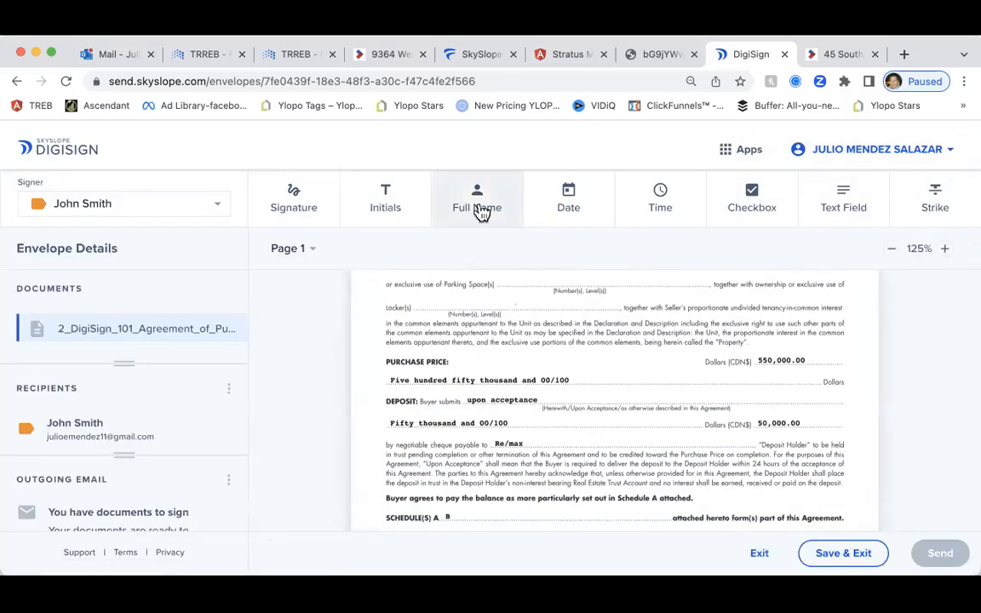
left_click(932, 202)
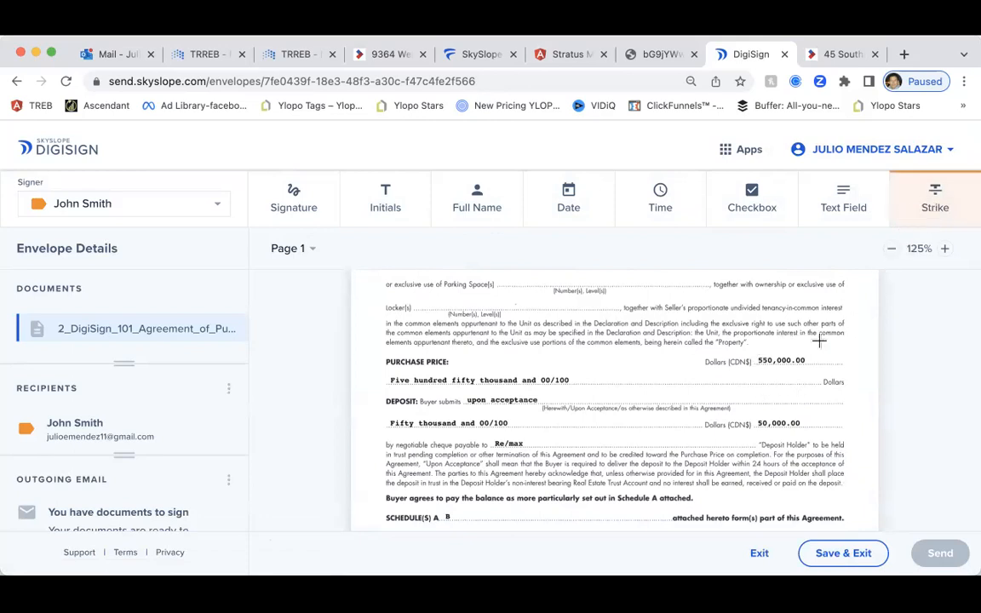
left_click_drag(753, 360, 814, 360)
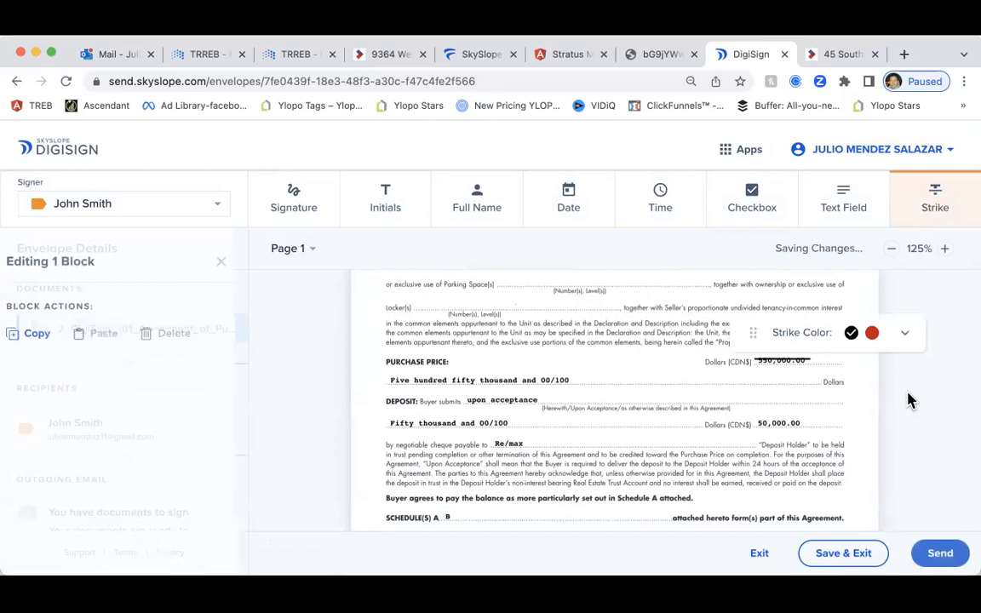
left_click(872, 333)
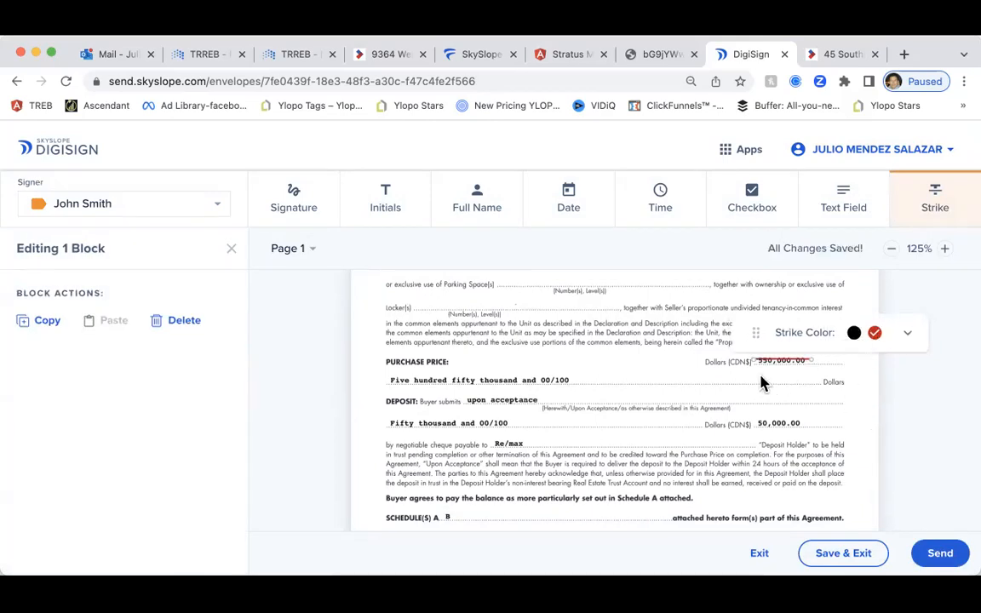
scroll(619, 381, "up", 1)
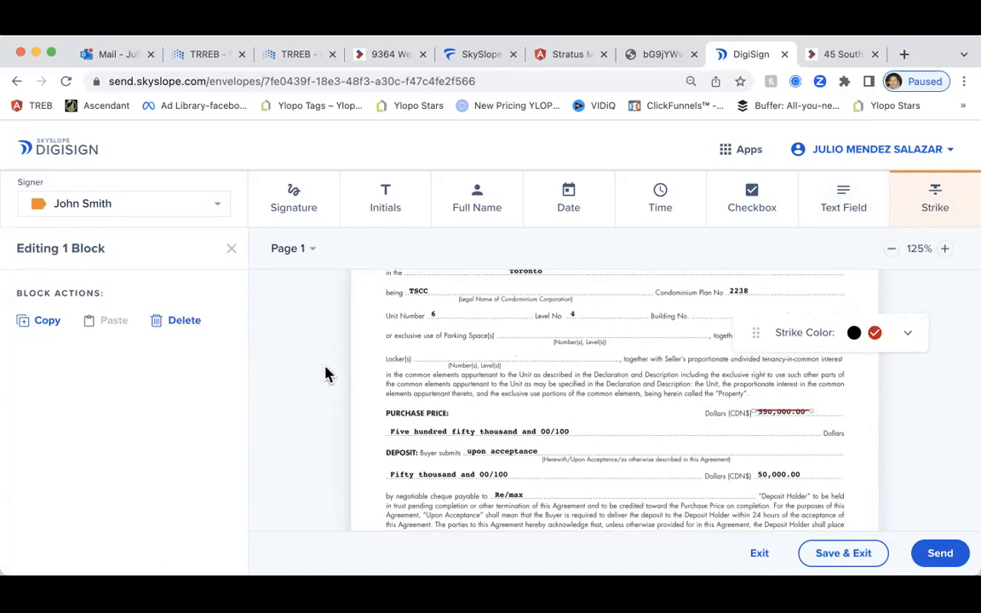
Strike through the written-out price line in red as well
left_click(944, 200)
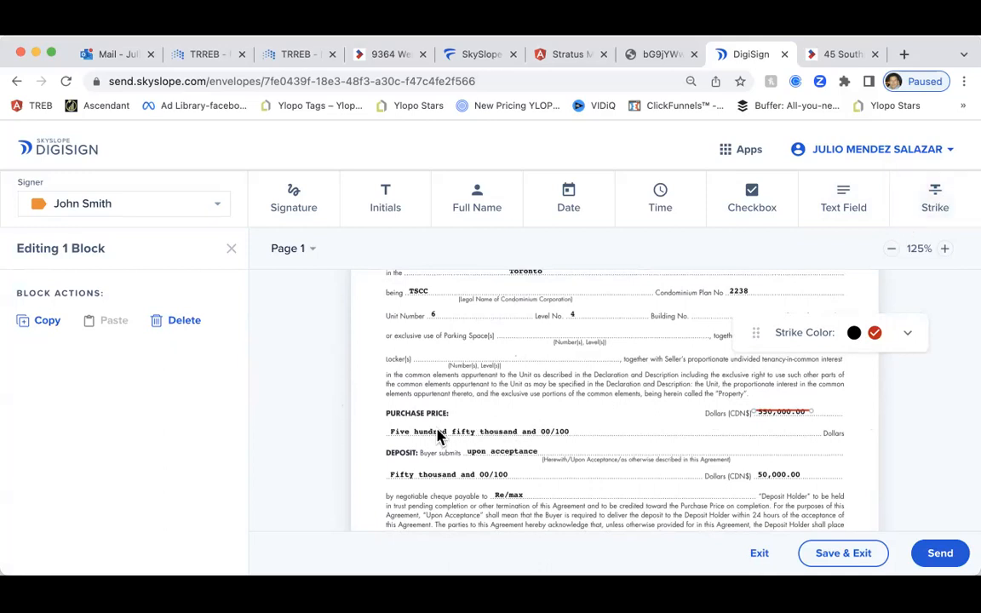
left_click_drag(390, 436, 570, 432)
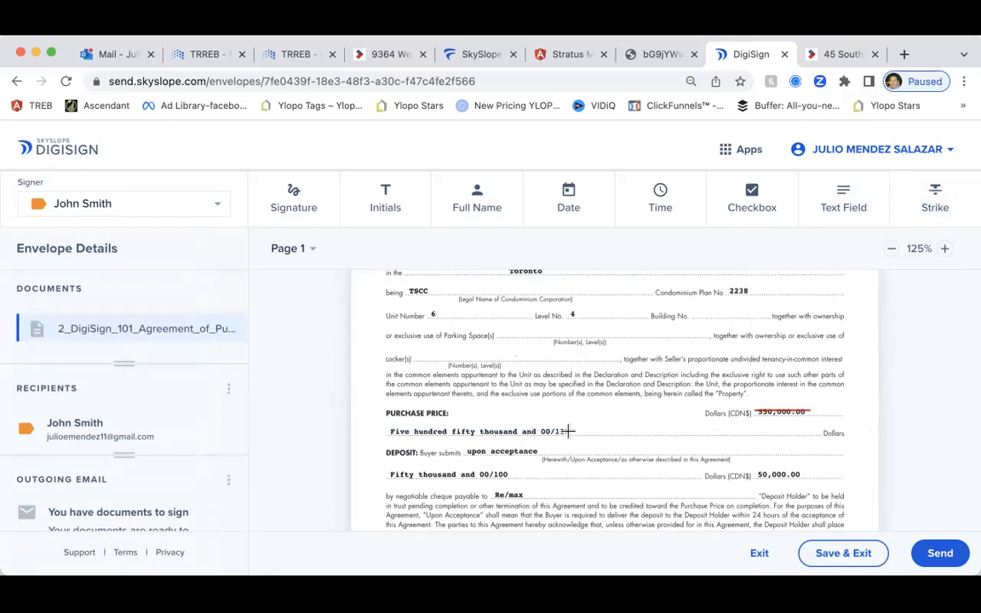
left_click(923, 194)
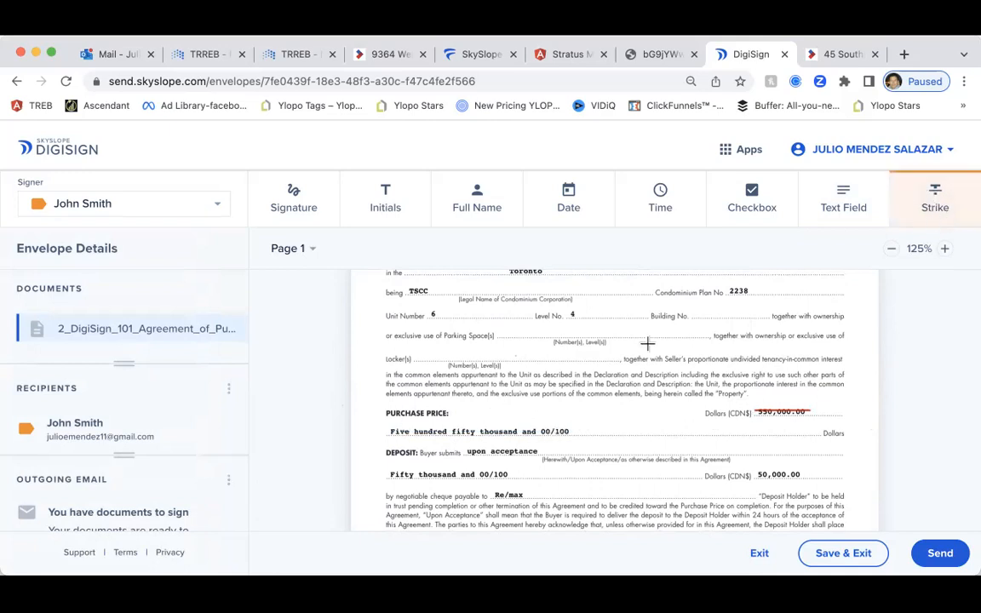
left_click_drag(388, 432, 570, 432)
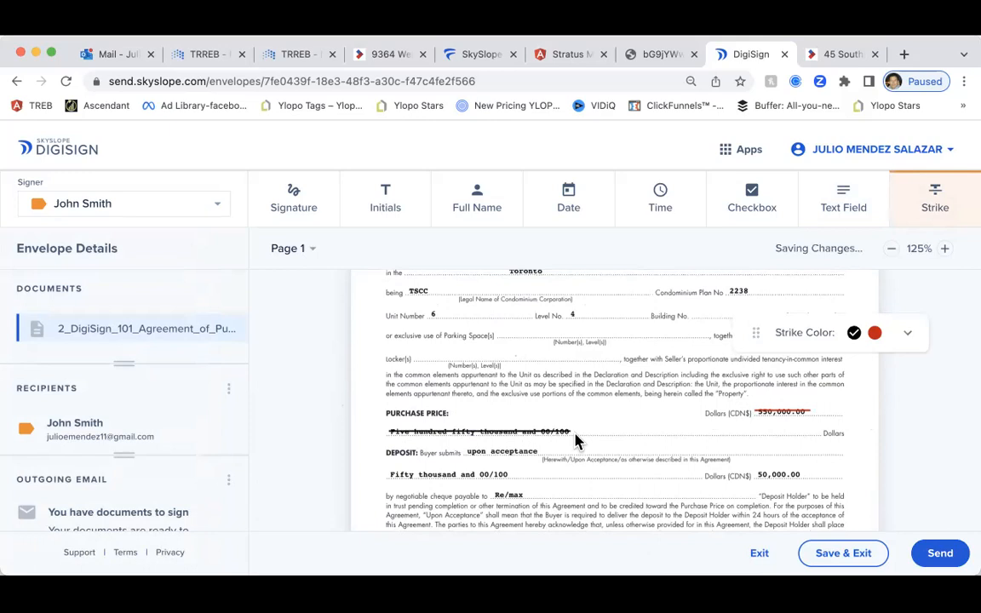
left_click(875, 333)
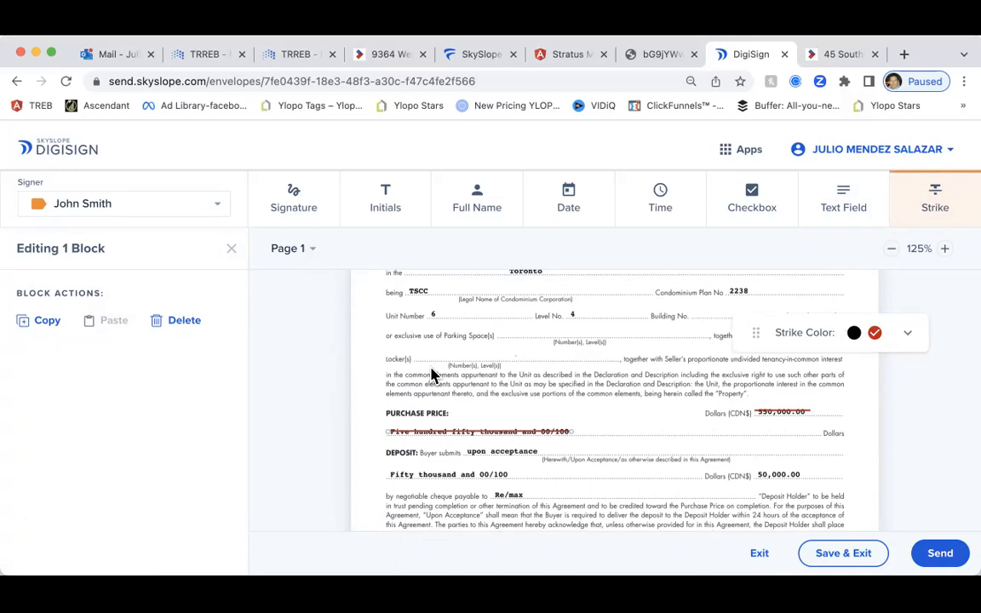
scroll(508, 412, "down", 1)
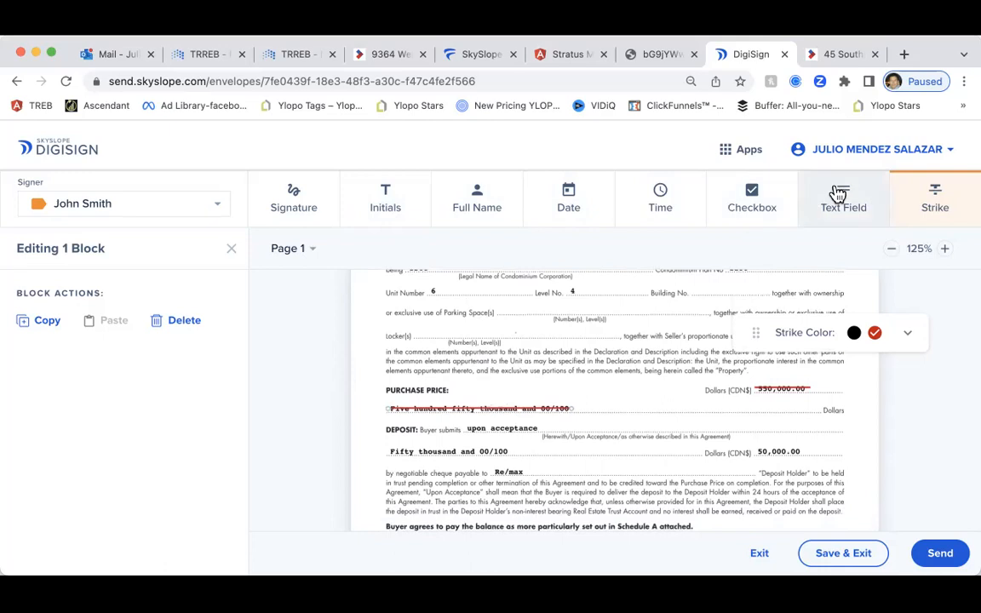
Add a text field beside PURCHASE PRICE reading $2,300,000
left_click(838, 194)
left_click(482, 398)
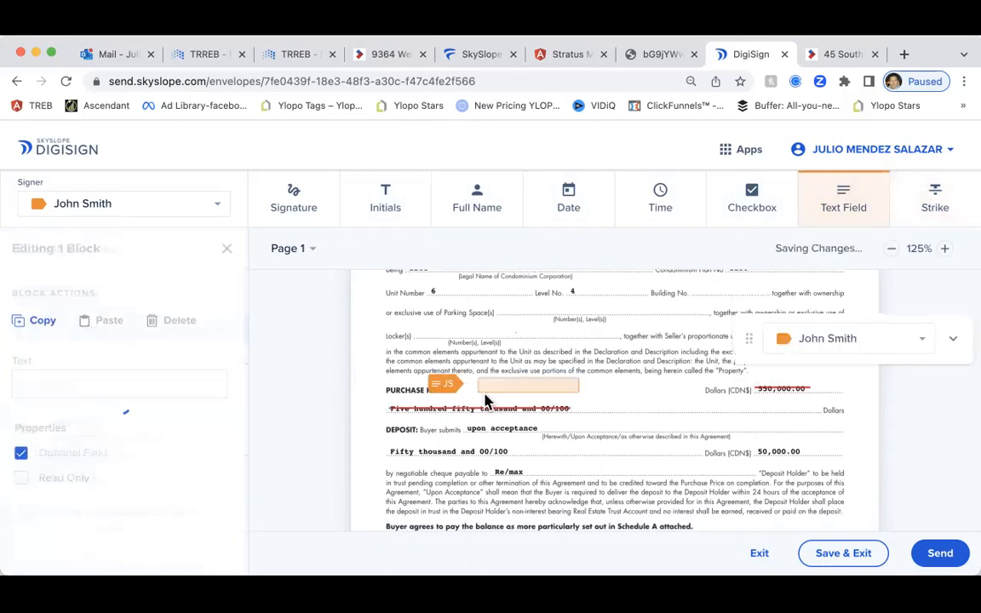
left_click_drag(539, 390, 513, 398)
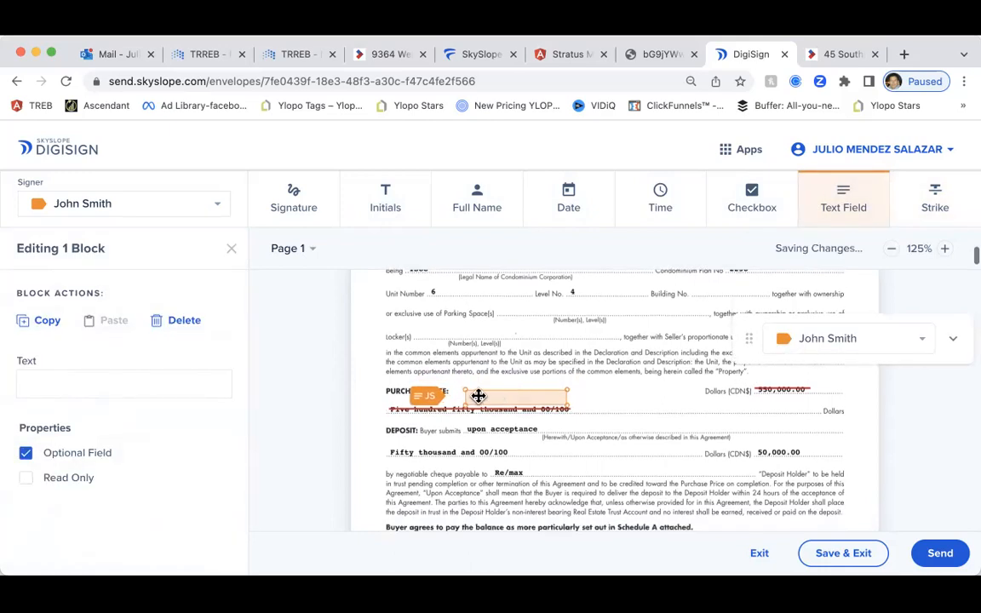
left_click(145, 380)
type("$2")
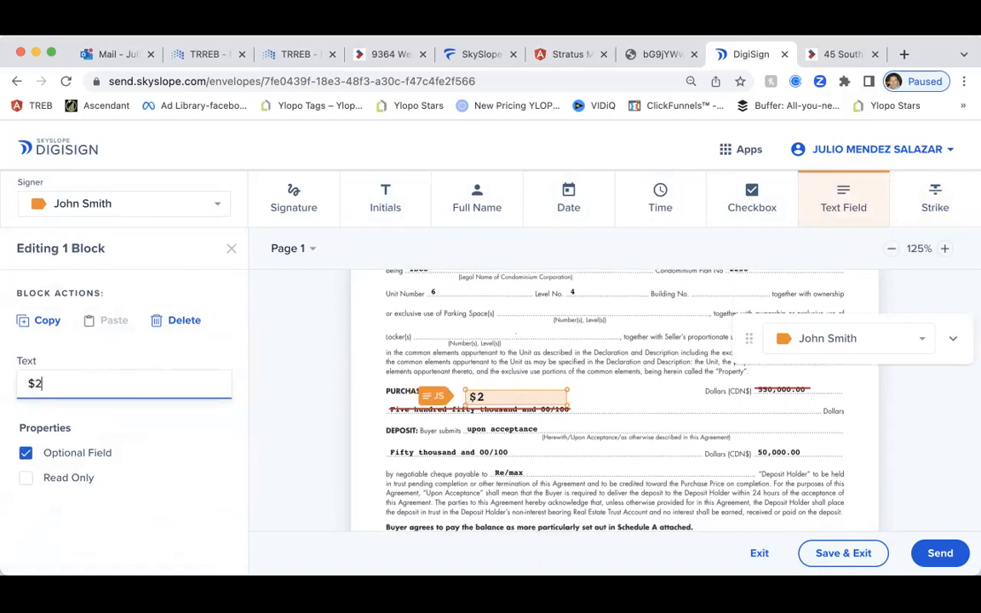
type(",300000")
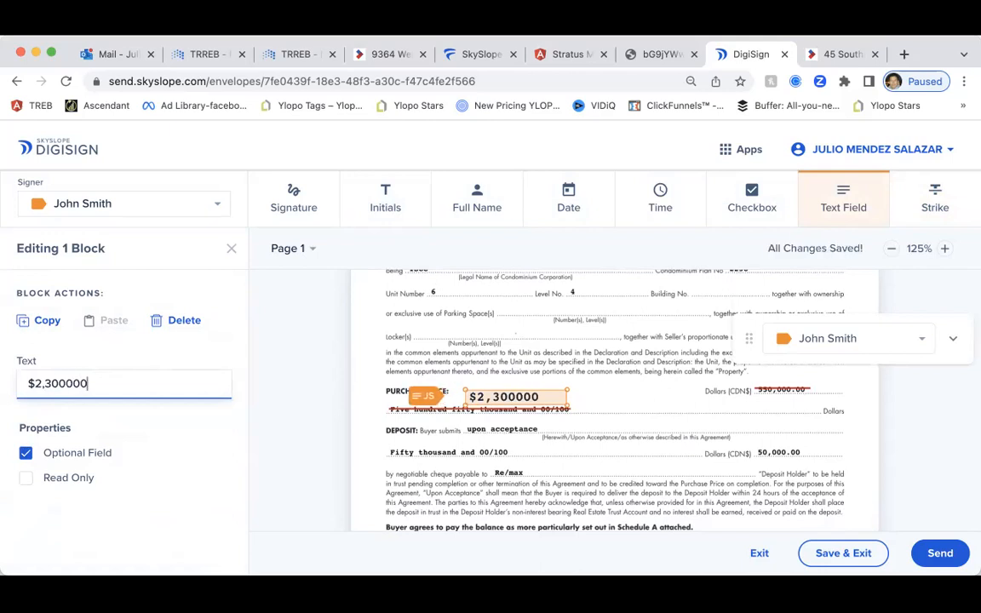
left_click(66, 387)
type(",")
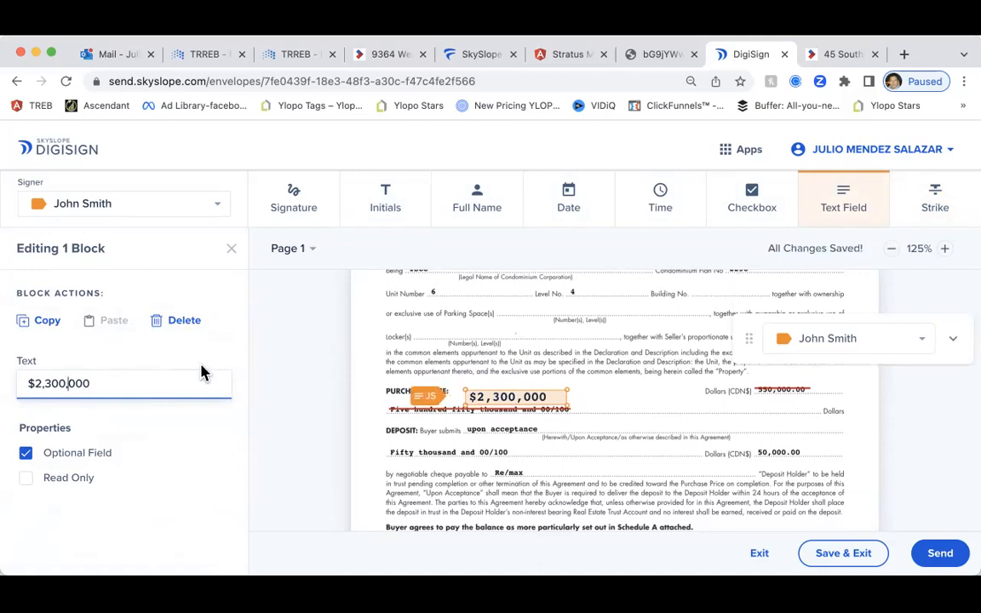
key("Return")
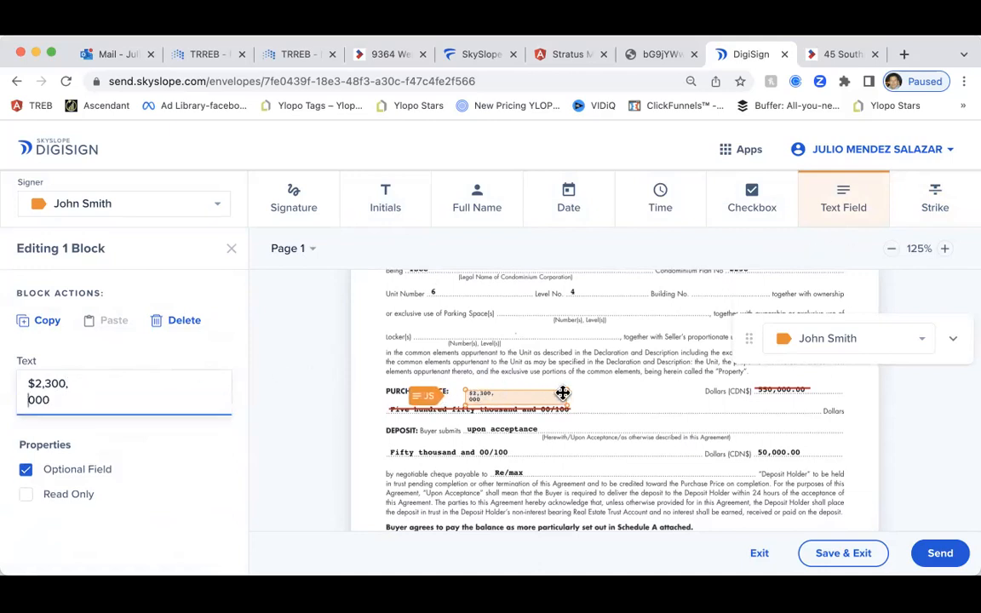
left_click(528, 397)
Narrow the field, join $2,300,000 onto one line, and delete the stray empty field
left_click_drag(570, 389, 534, 391)
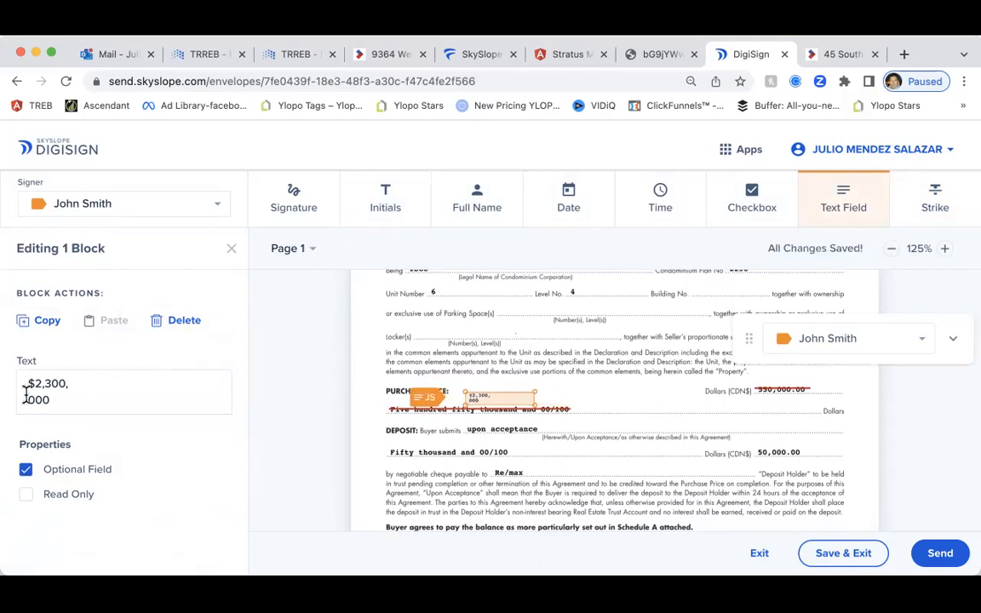
left_click(28, 399)
key("BackSpace")
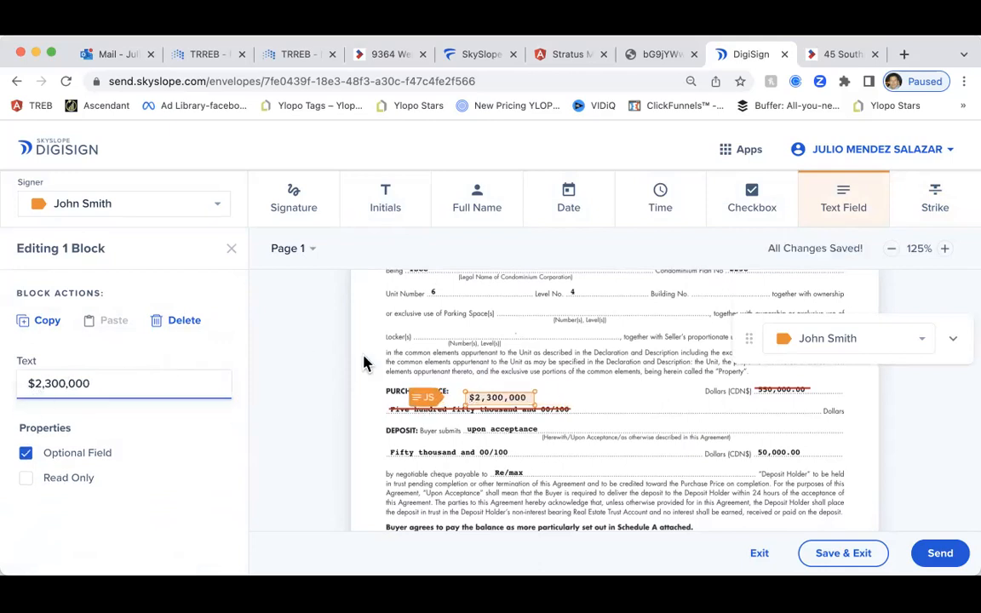
left_click(536, 371)
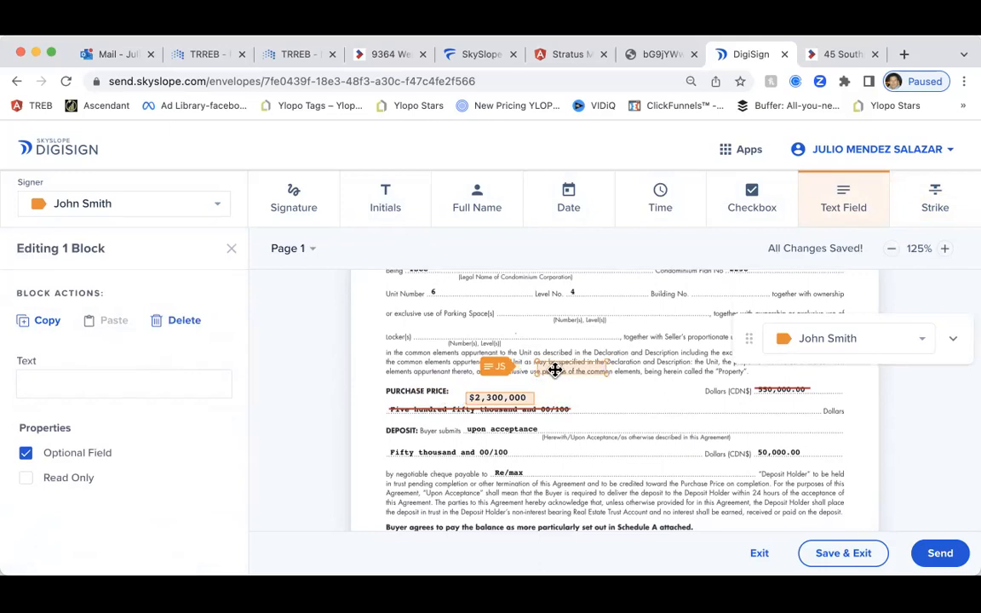
key("Delete")
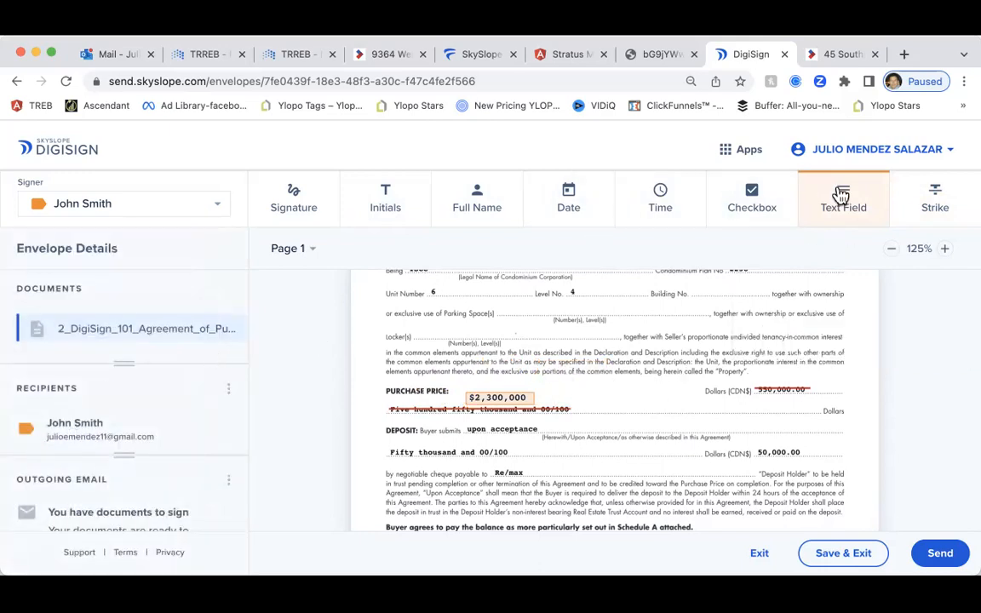
Place a new required, read-only text field near the old price
left_click(764, 375)
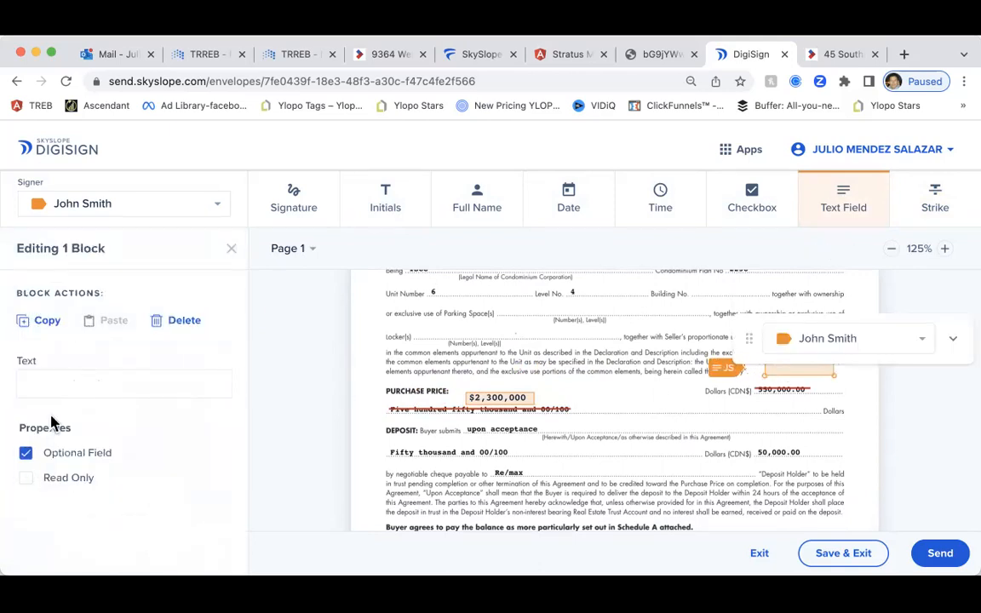
left_click(54, 456)
left_click(31, 479)
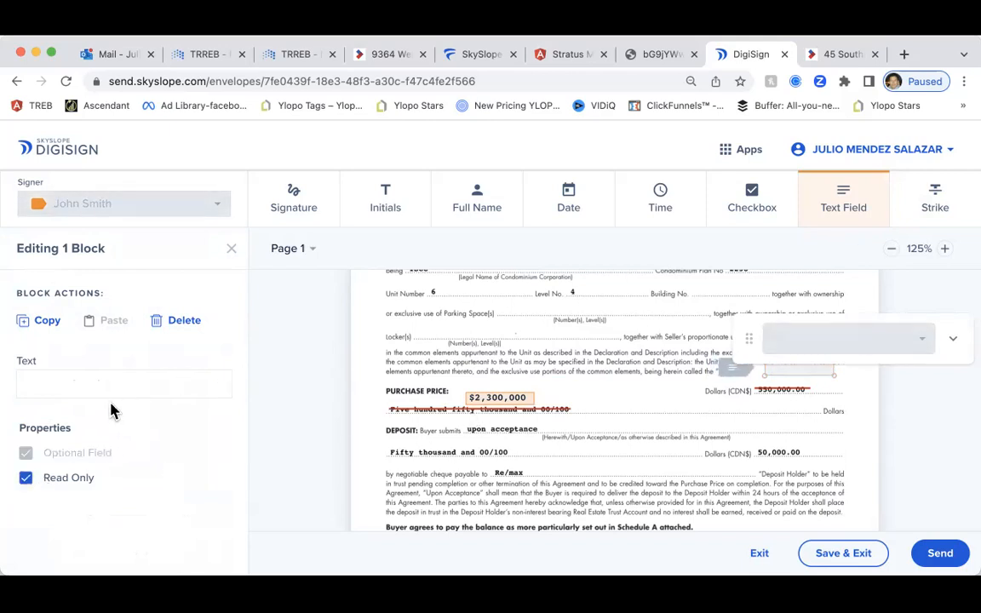
left_click(93, 383)
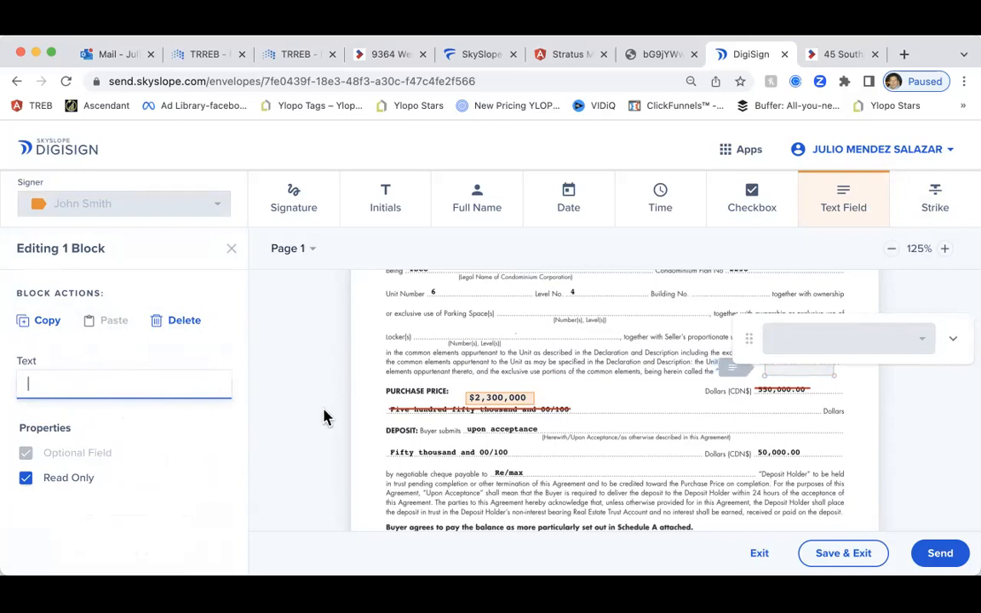
Move the $2,300,000 field beside the struck 550,000.00 and make it required and read-only
mouse_move(495, 399)
left_mouse_down()
mouse_move(793, 377)
mouse_move(451, 395)
mouse_move(494, 399)
left_mouse_up()
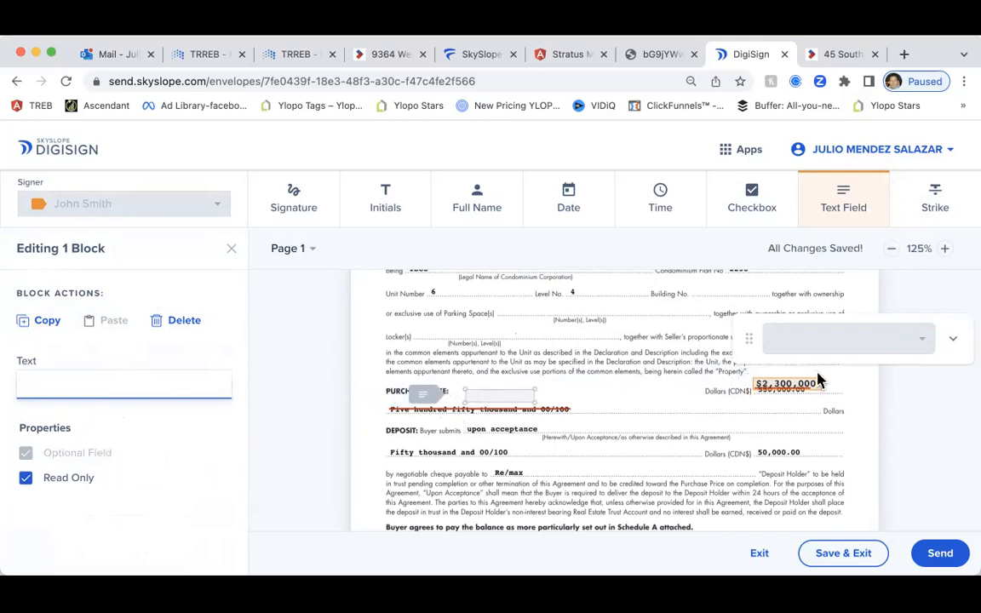
left_click(790, 385)
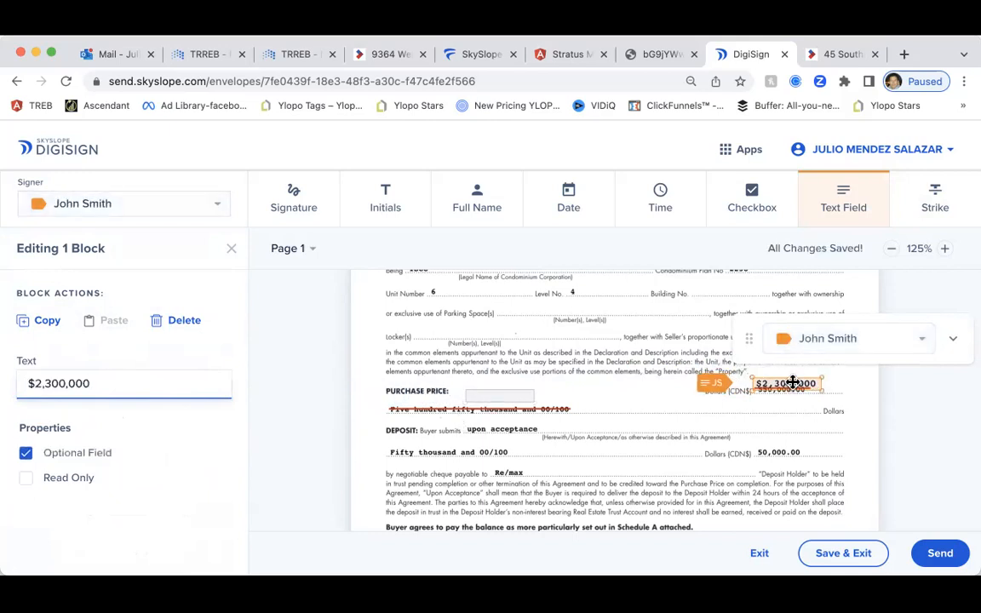
left_click(72, 456)
left_click(72, 479)
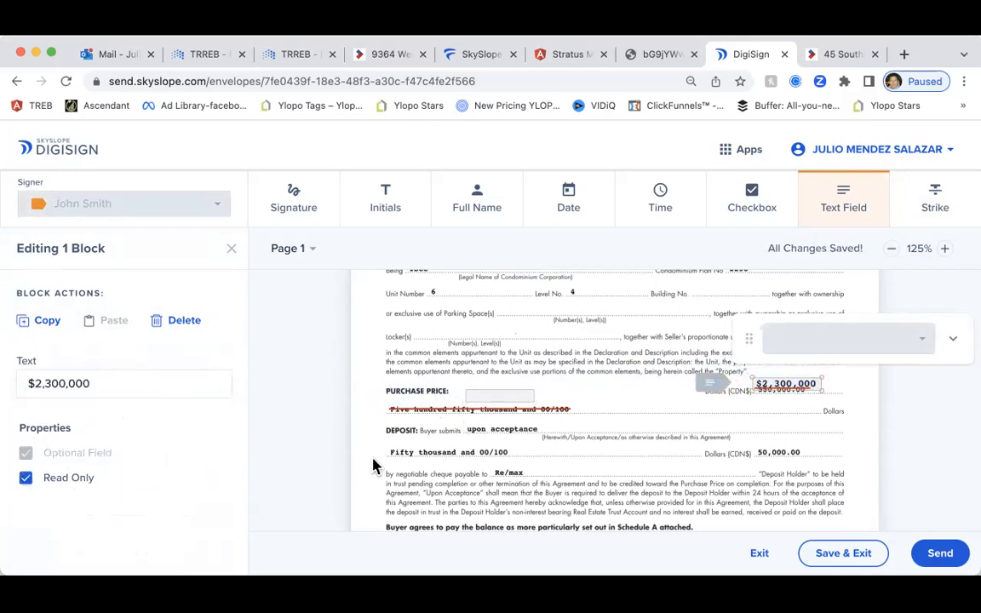
Enter 'Two Milllion' plus stray filler letters in the empty PURCHASE PRICE field and widen it
left_click(492, 400)
left_click(87, 381)
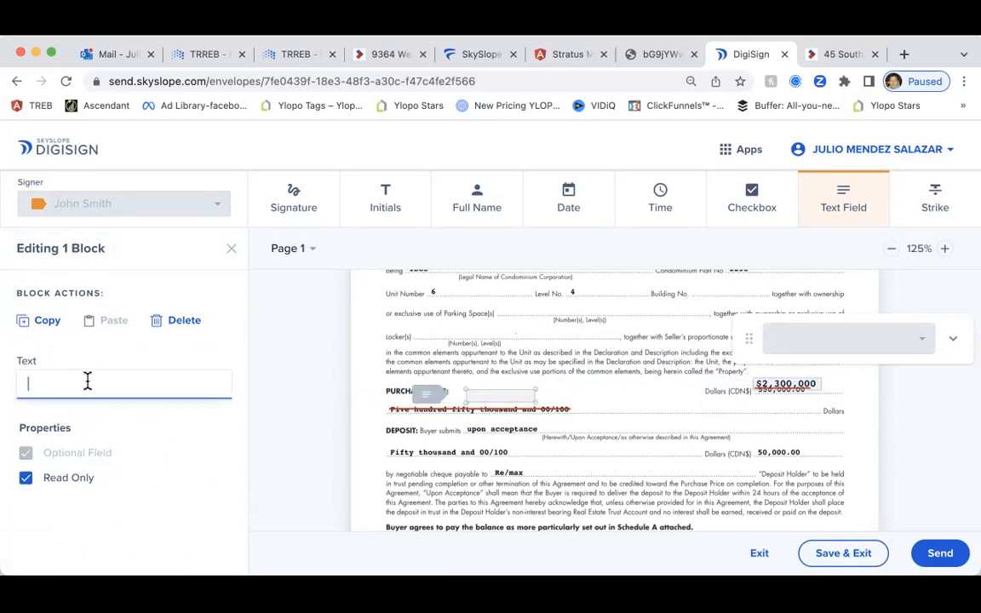
type("Two Mil")
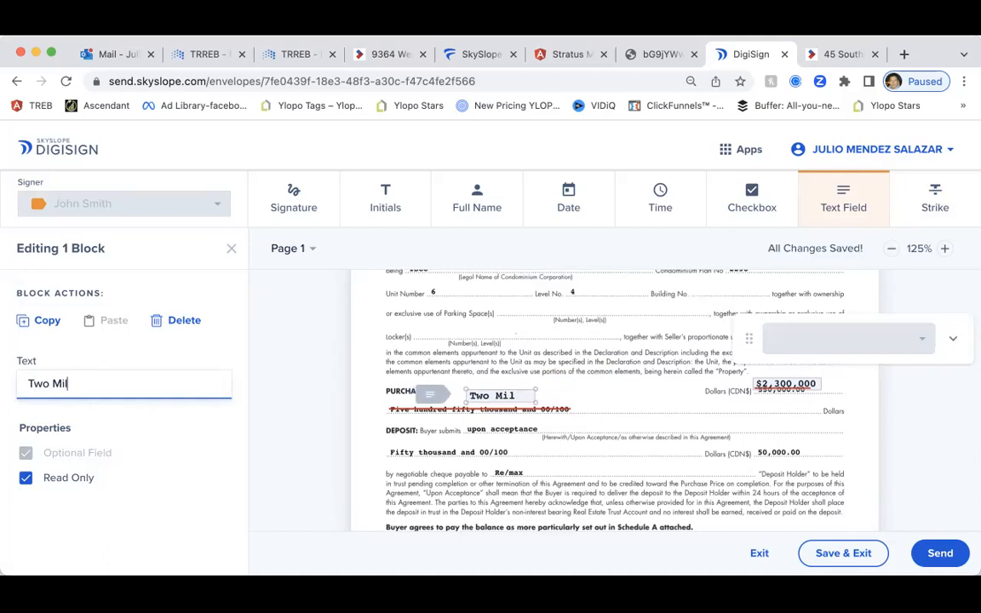
type("llion")
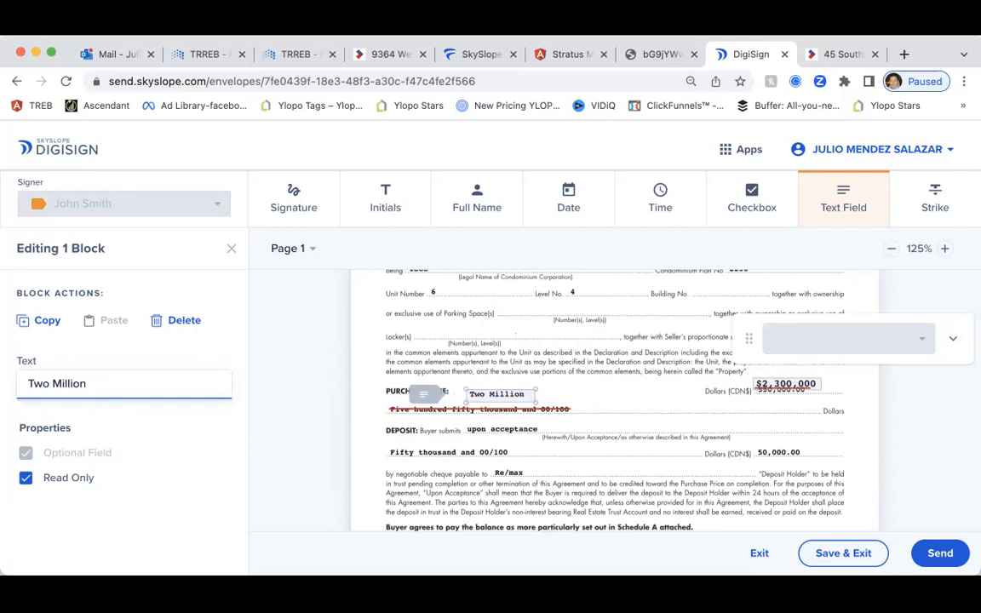
type("djdhjdjsdhsdksdkdk")
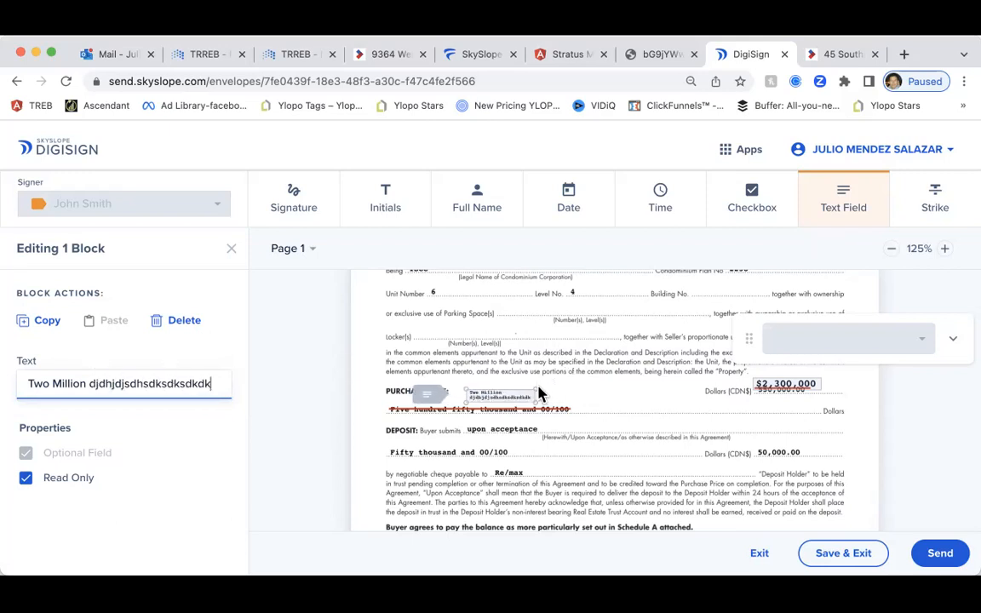
left_click_drag(537, 388, 593, 387)
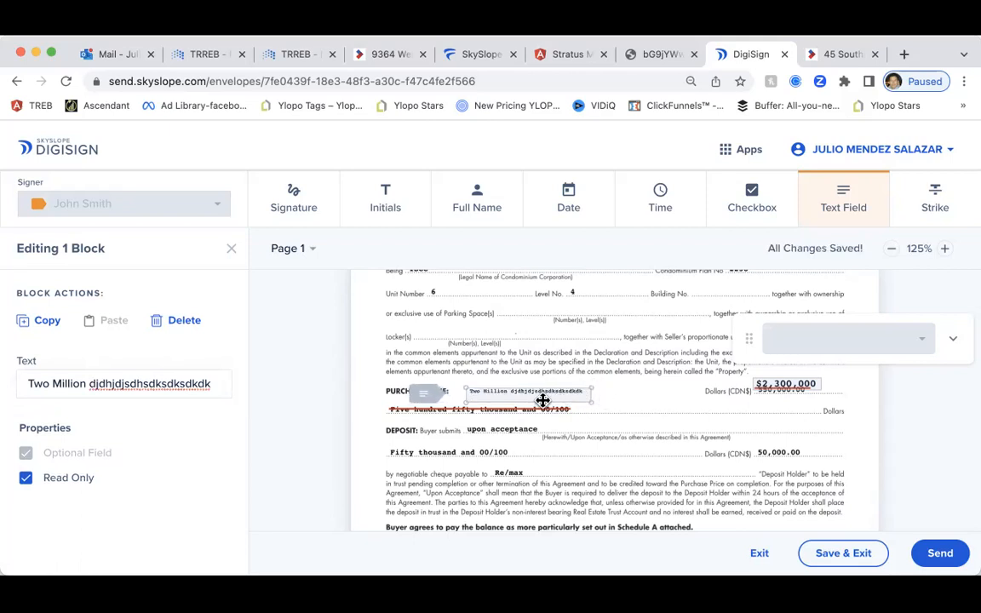
Place buyer initials blocks beside the written 'Two Million' price and the $2,300,000 amount
left_click(379, 197)
left_click(606, 402)
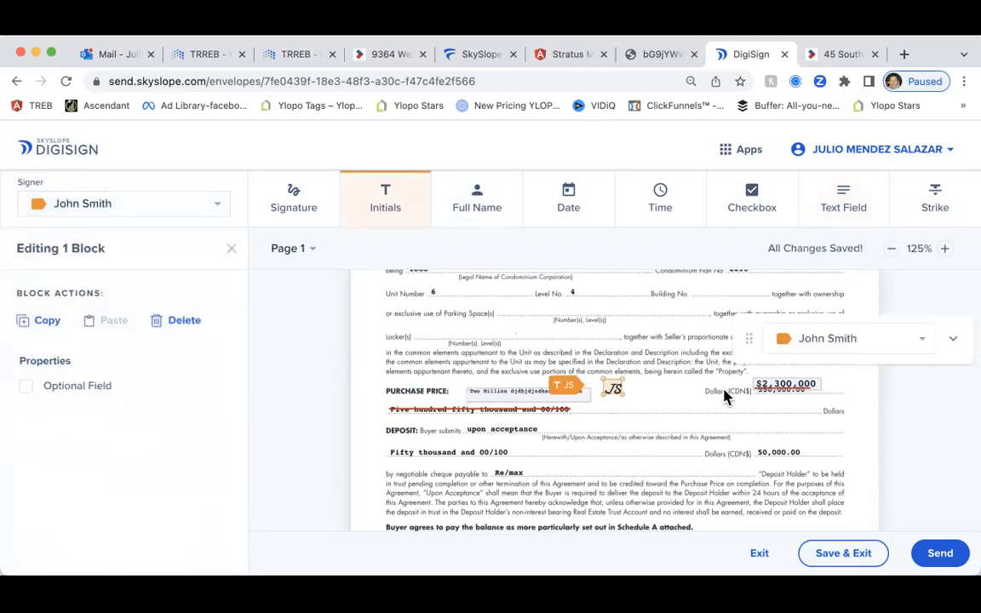
left_click(832, 388)
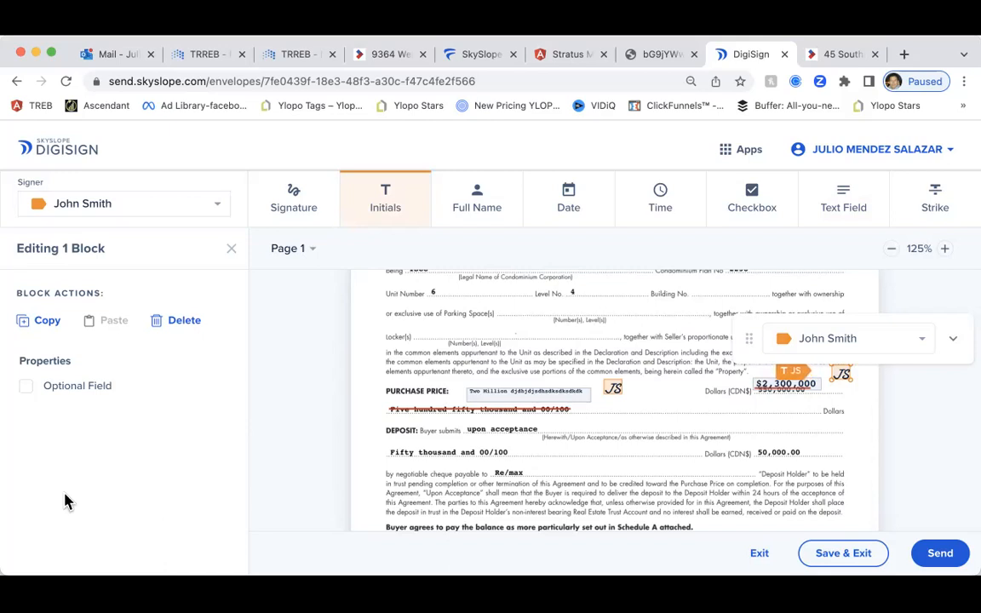
Save and exit the envelope, then return to SkySlope Forms and dismiss the MLS search
left_click(823, 561)
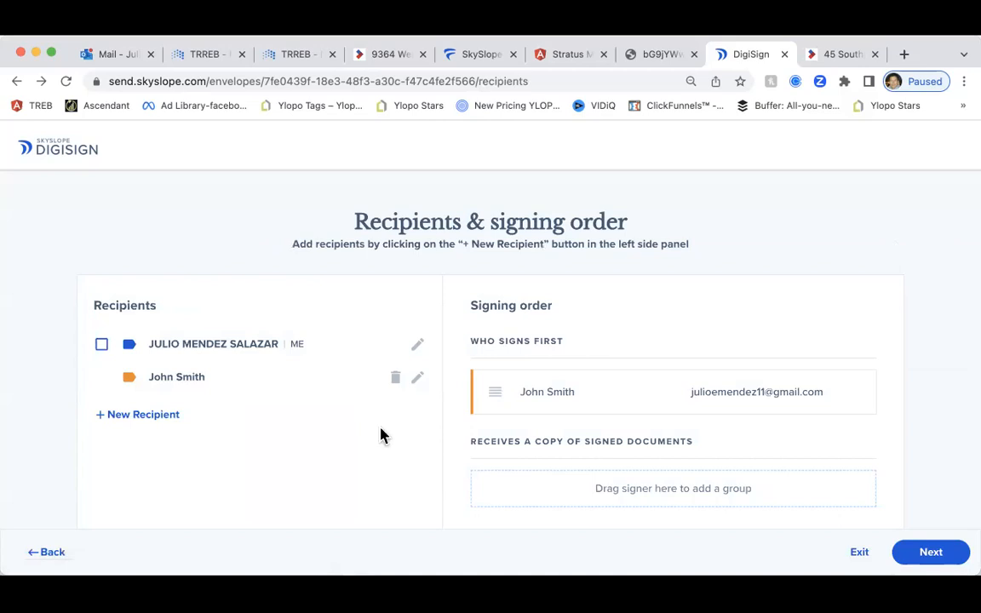
left_click(476, 54)
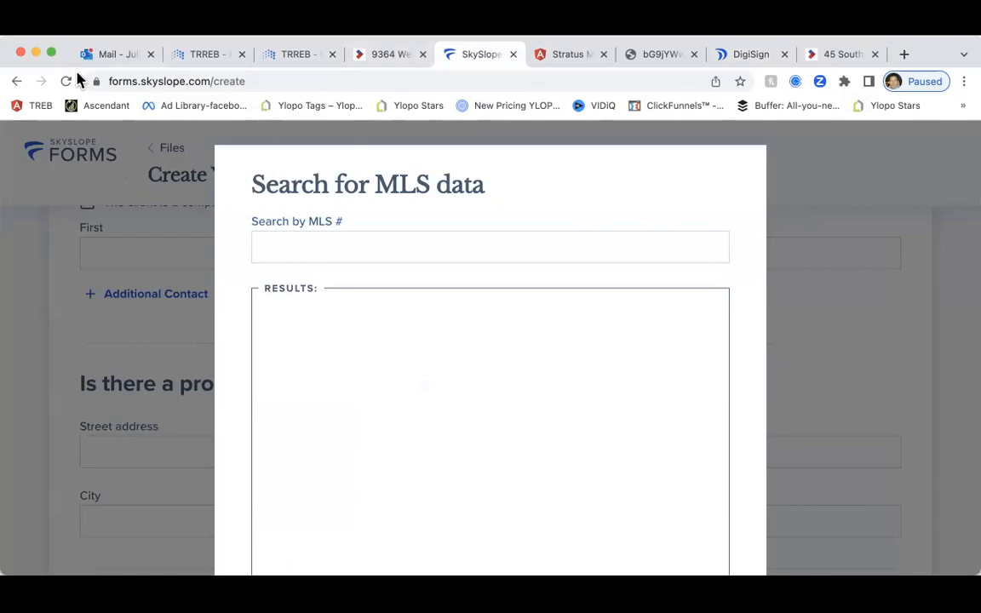
scroll(298, 260, "down", 3)
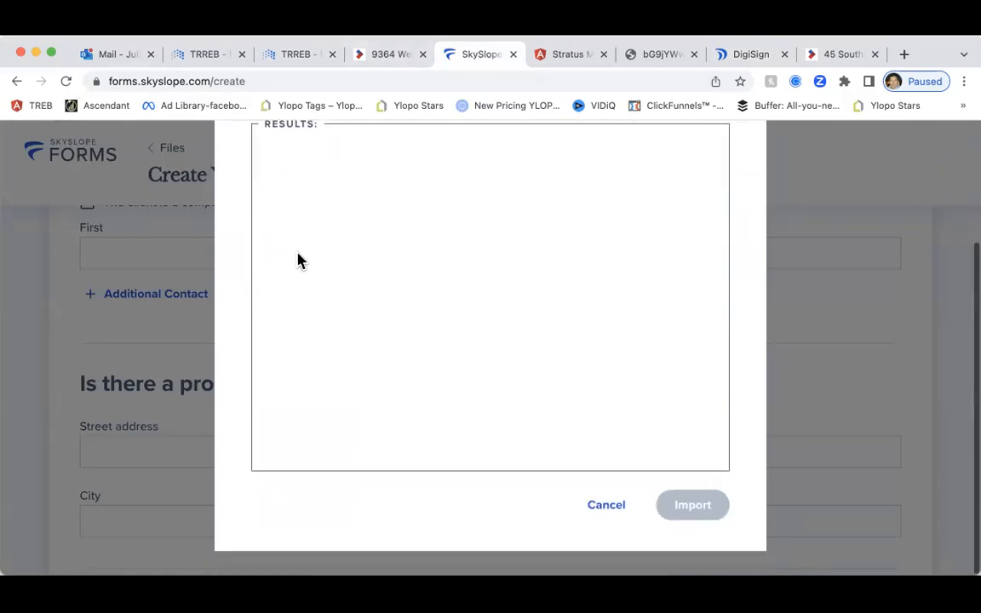
left_click(606, 504)
scroll(340, 339, "up", 6)
left_click(164, 150)
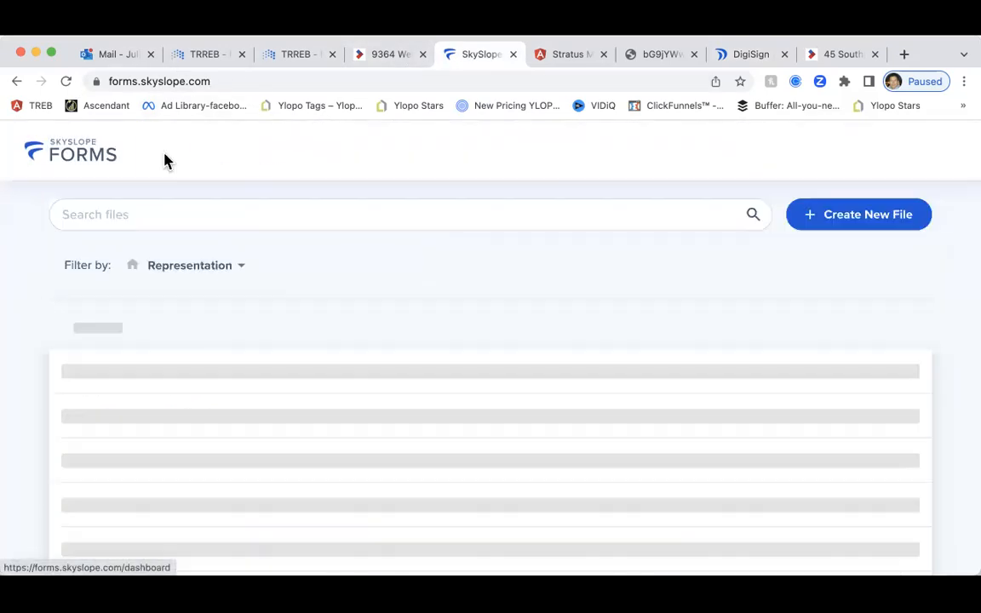
scroll(328, 426, "down", 3)
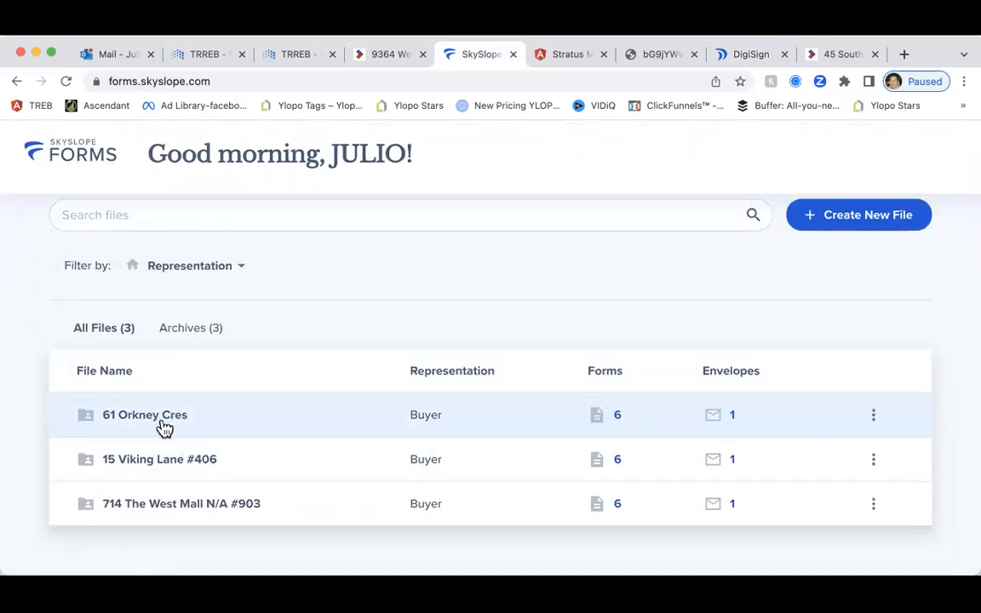
left_click(872, 417)
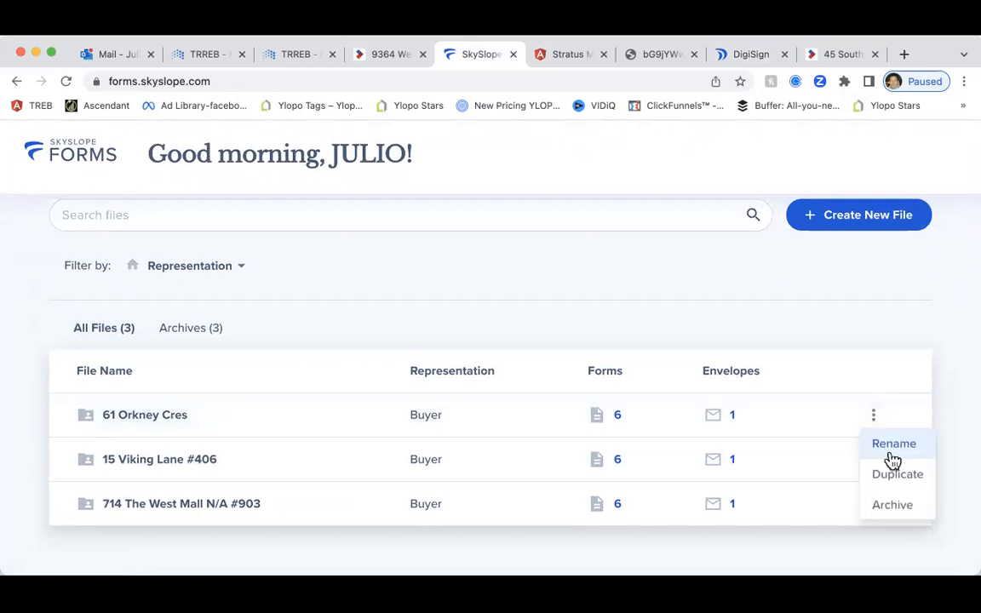
left_click(175, 417)
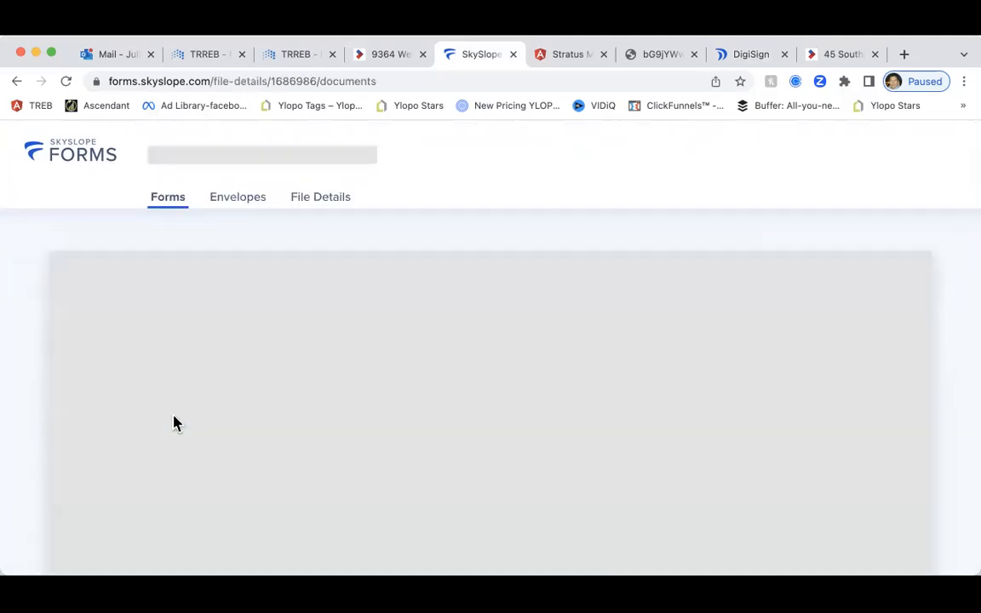
scroll(727, 263, "down", 1)
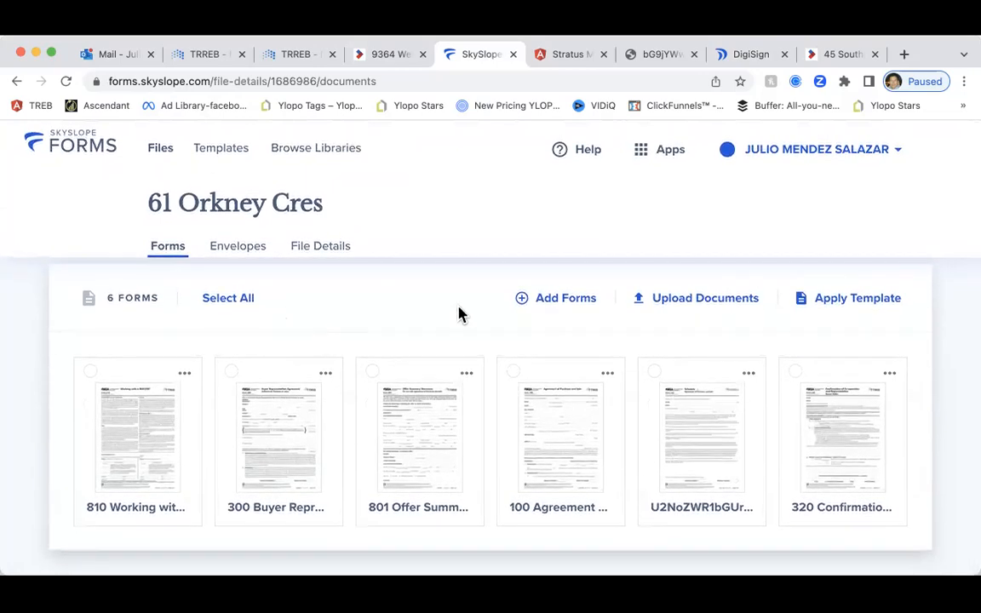
left_click(689, 305)
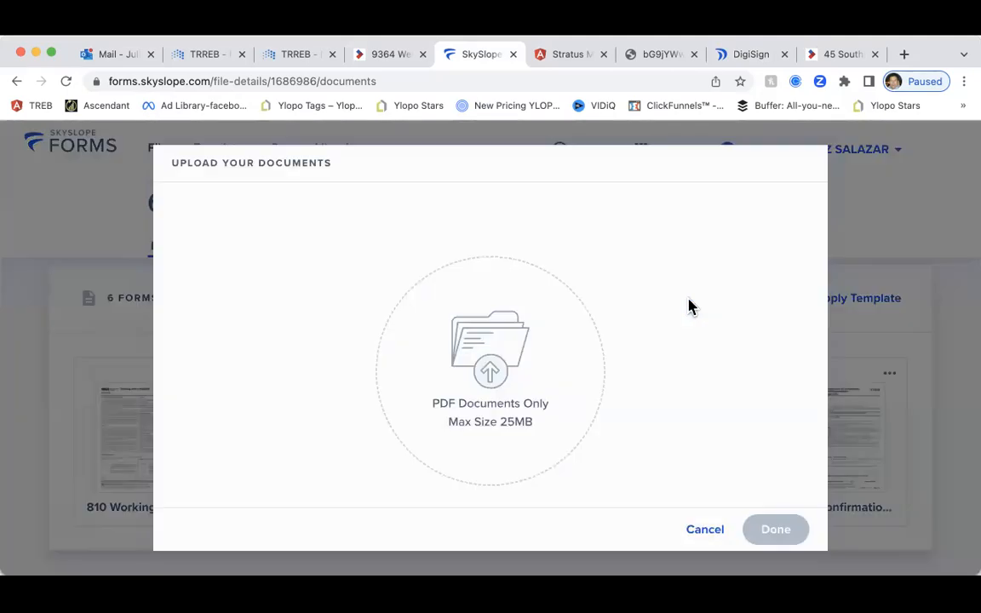
left_click(249, 546)
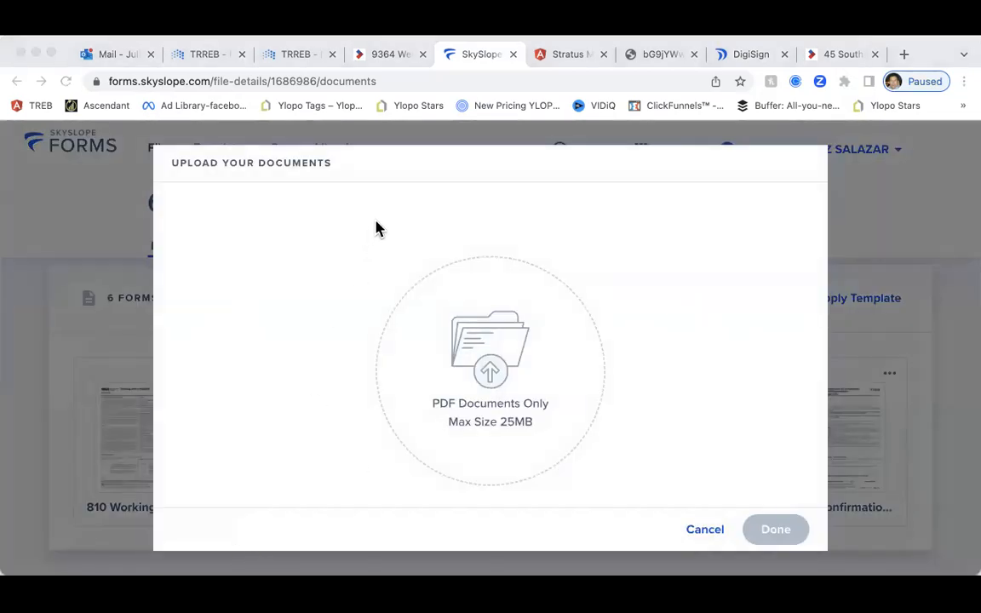
left_click_drag(380, 229, 518, 486)
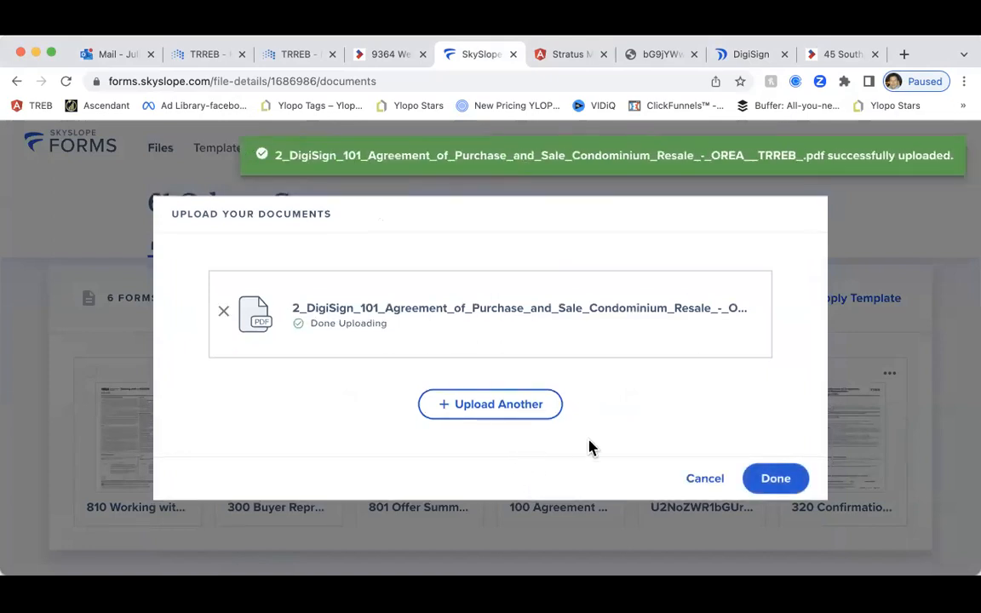
left_click(776, 478)
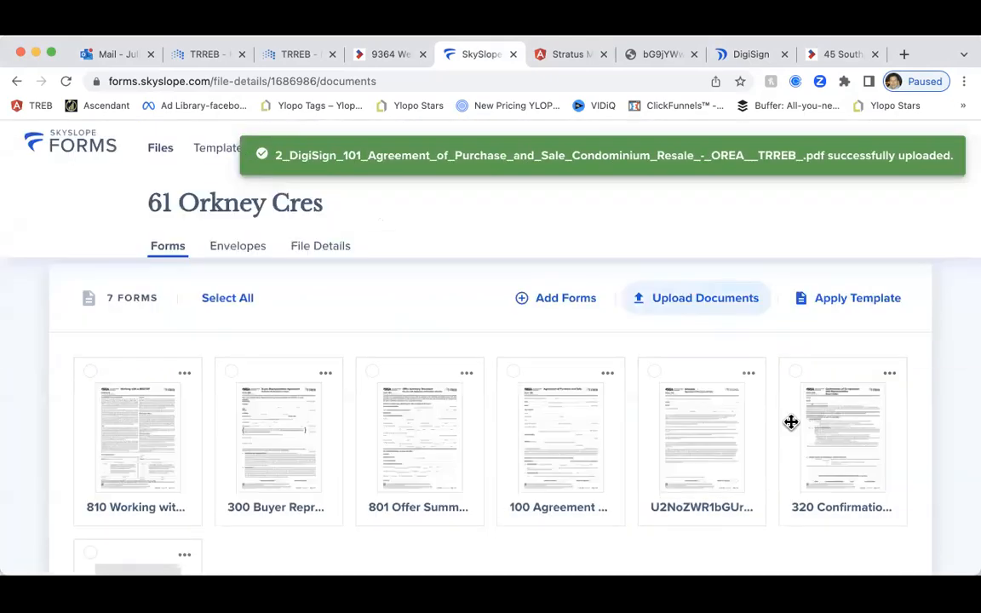
Select the 2_DigiSign_101 agreement and open it with Fill and Send
scroll(864, 401, "down", 2)
scroll(864, 401, "down", 2)
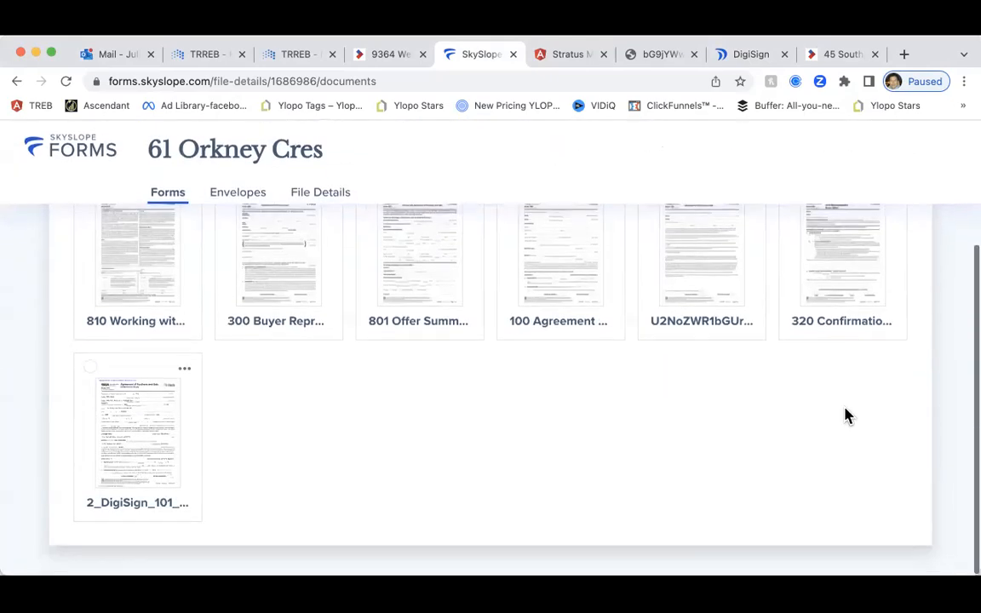
left_click(92, 373)
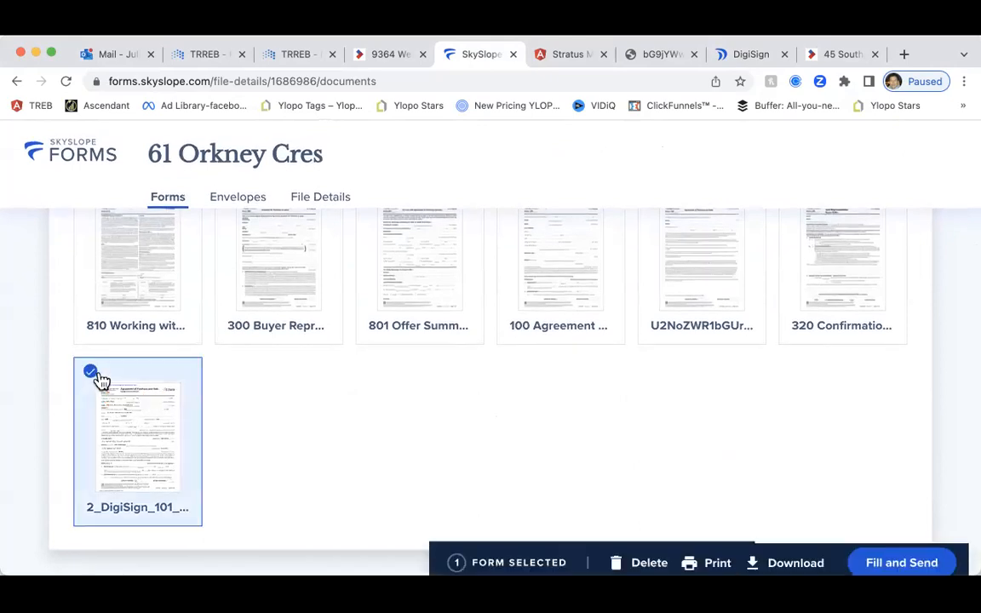
left_click(900, 560)
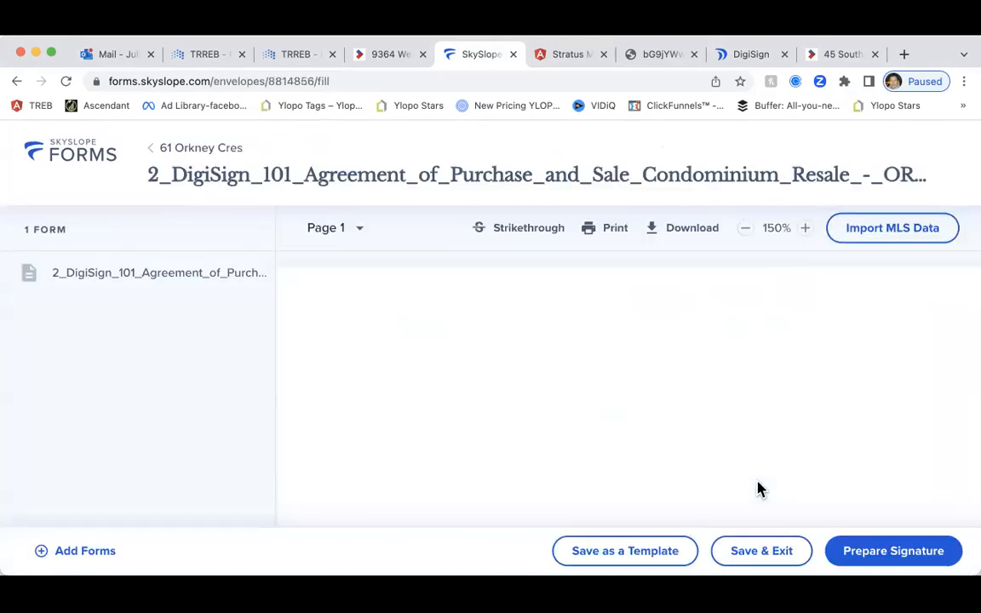
Strike through the old 550,000.00 purchase price on page 1
scroll(697, 464, "down", 10)
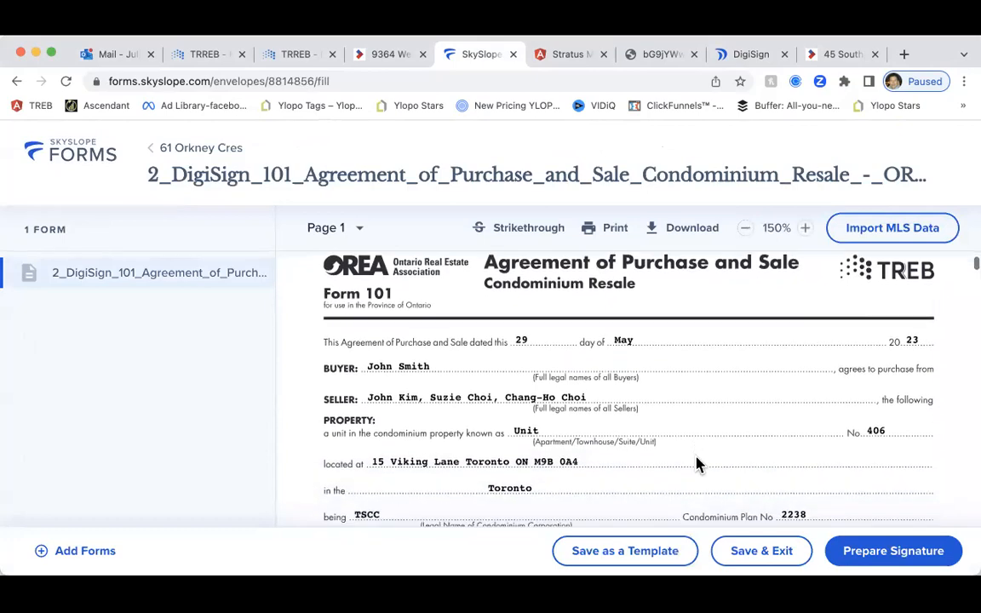
scroll(697, 464, "down", 12)
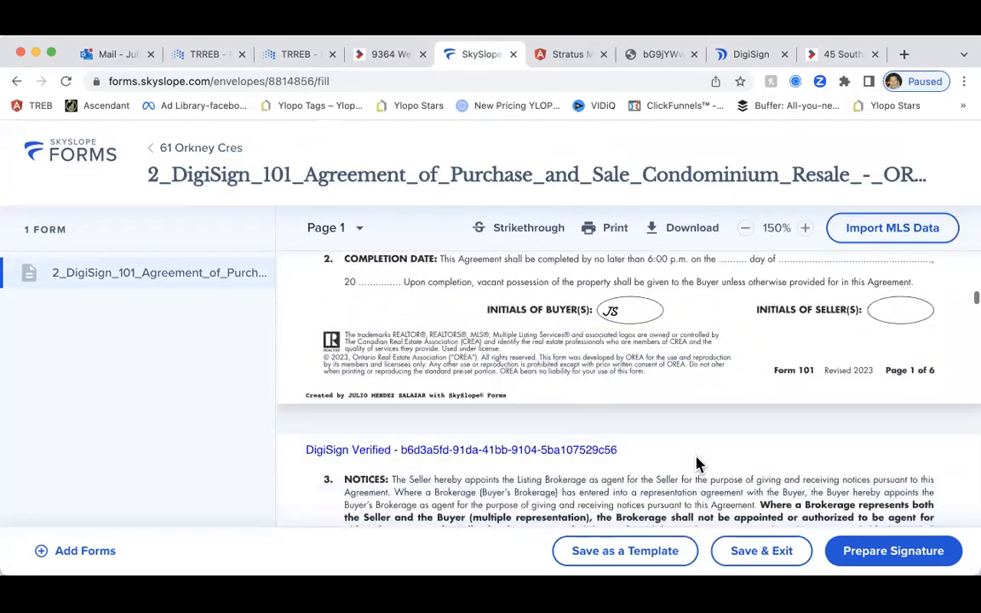
scroll(697, 464, "down", 5)
scroll(697, 464, "up", 10)
scroll(697, 463, "up", 12)
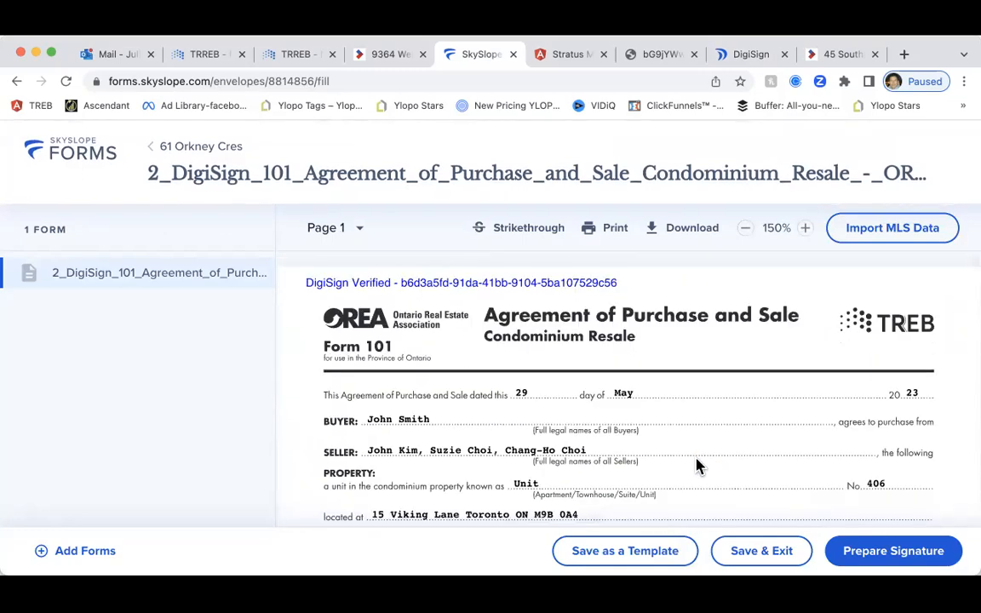
scroll(697, 464, "down", 4)
scroll(697, 464, "down", 3)
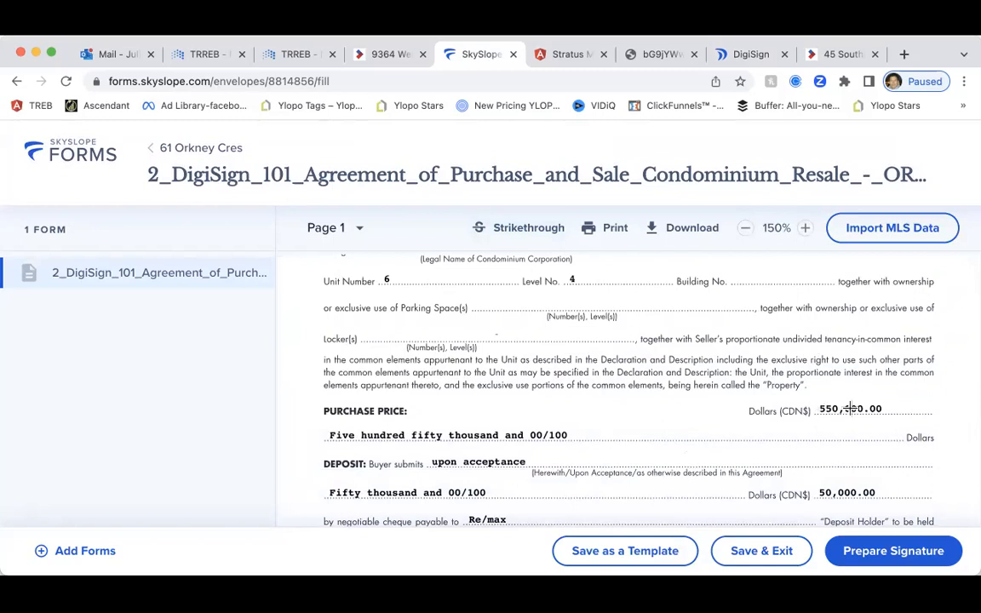
left_click_drag(815, 409, 880, 407)
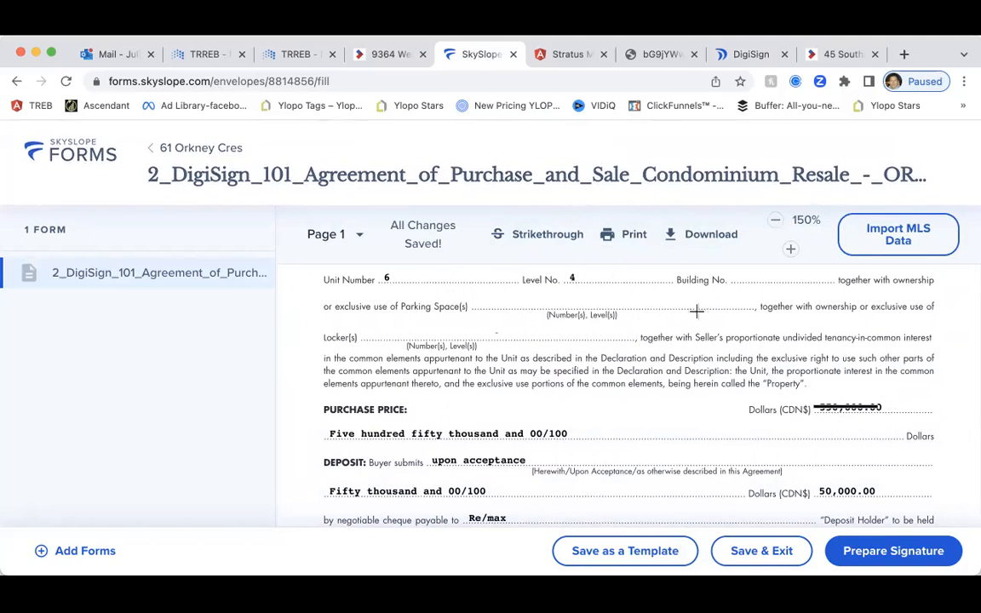
Toggle the Strikethrough tool again and scroll down to the 50,000.00 deposit clause
scroll(632, 308, "up", 3)
scroll(632, 316, "down", 1)
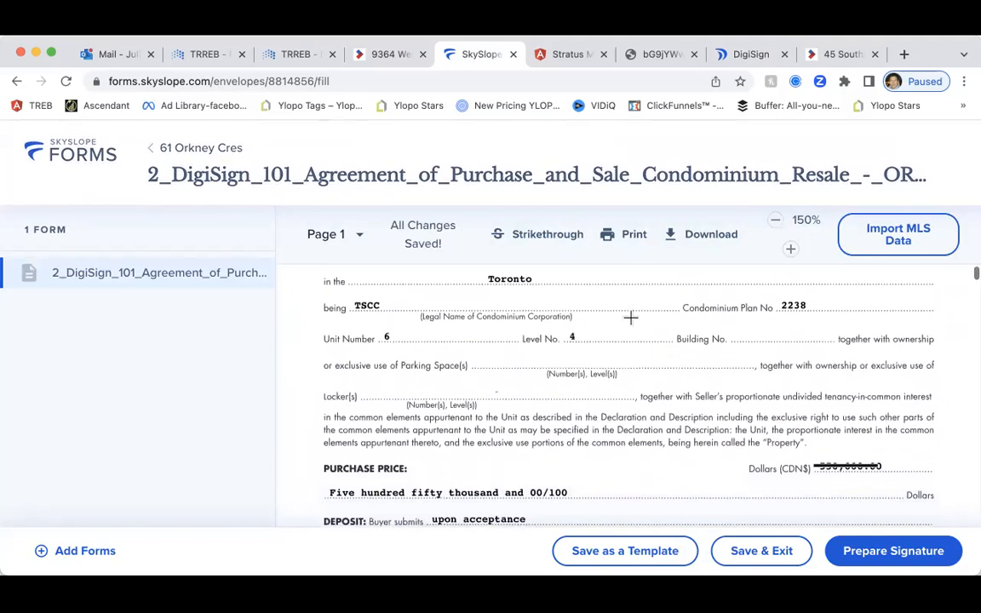
scroll(421, 353, "down", 2)
scroll(603, 383, "up", 1)
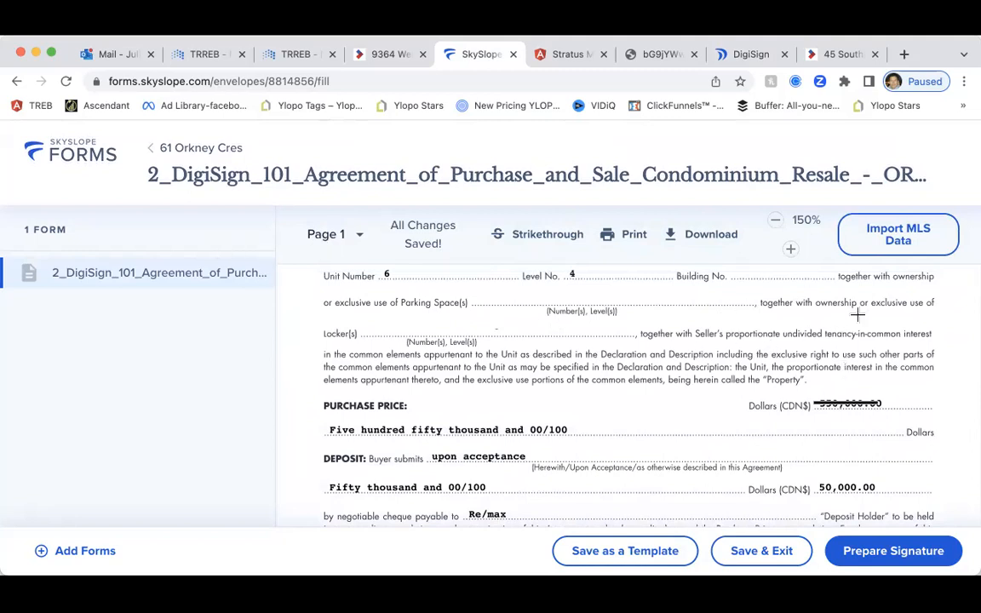
left_click(557, 247)
scroll(734, 423, "down", 3)
scroll(733, 424, "down", 1)
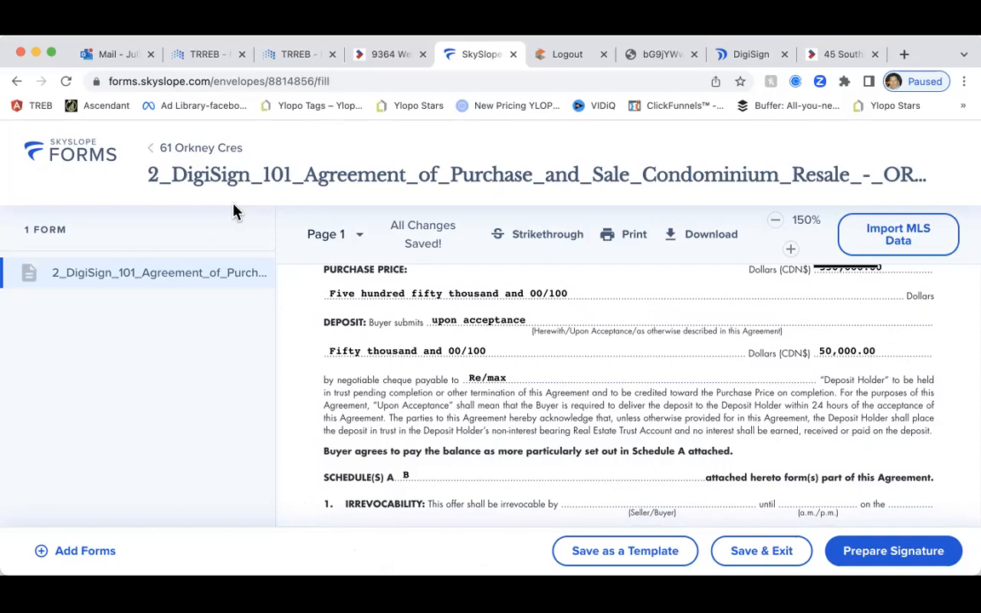
left_click(882, 556)
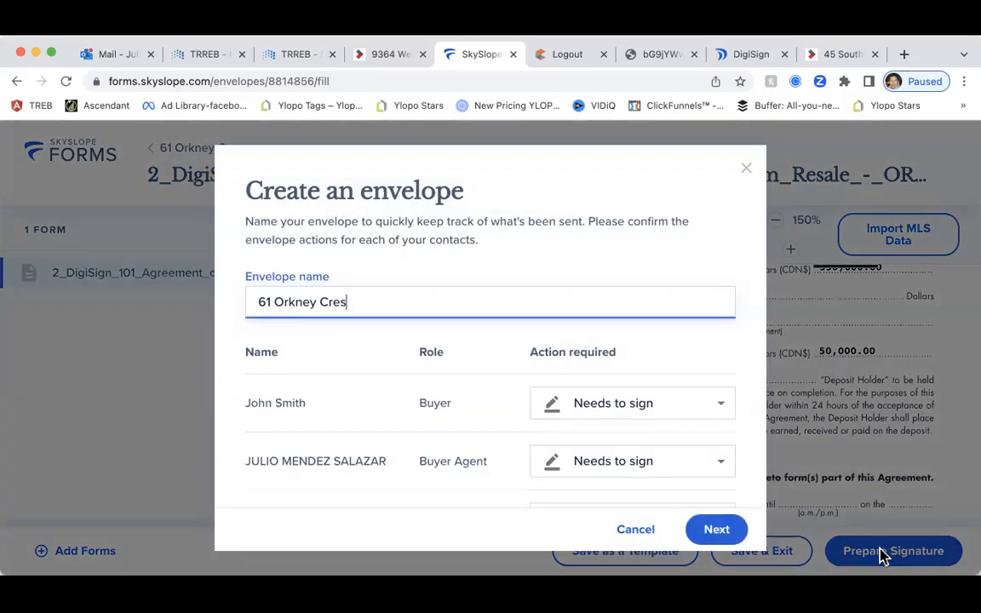
scroll(642, 383, "down", 3)
scroll(640, 362, "up", 1)
scroll(638, 351, "up", 1)
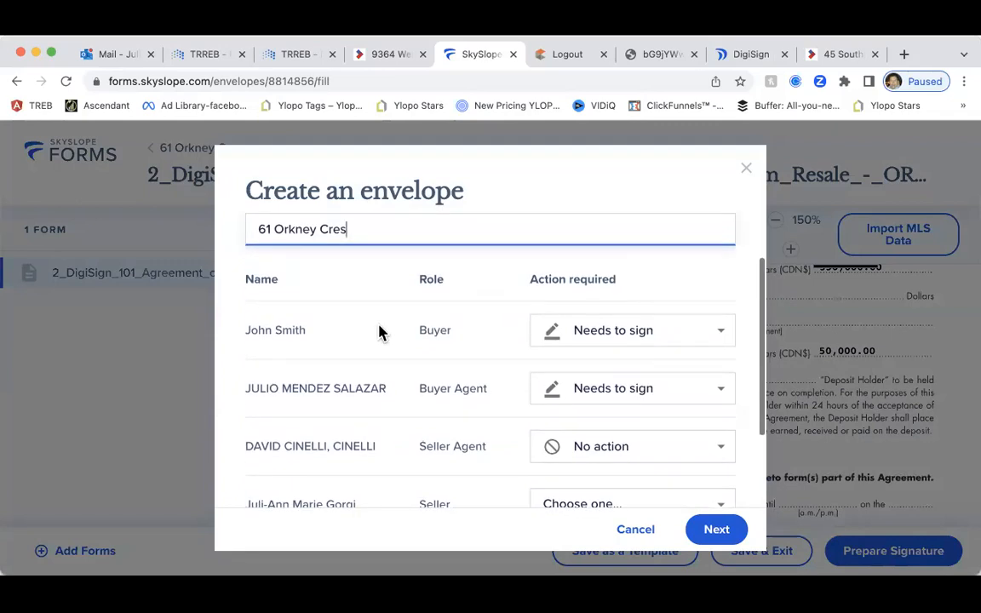
scroll(356, 352, "down", 2)
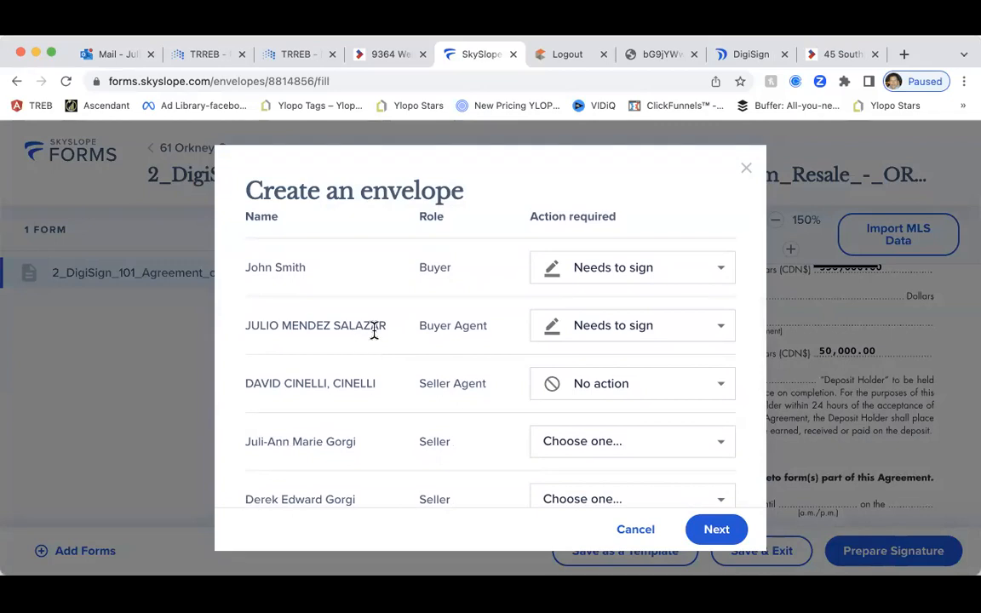
scroll(407, 342, "down", 2)
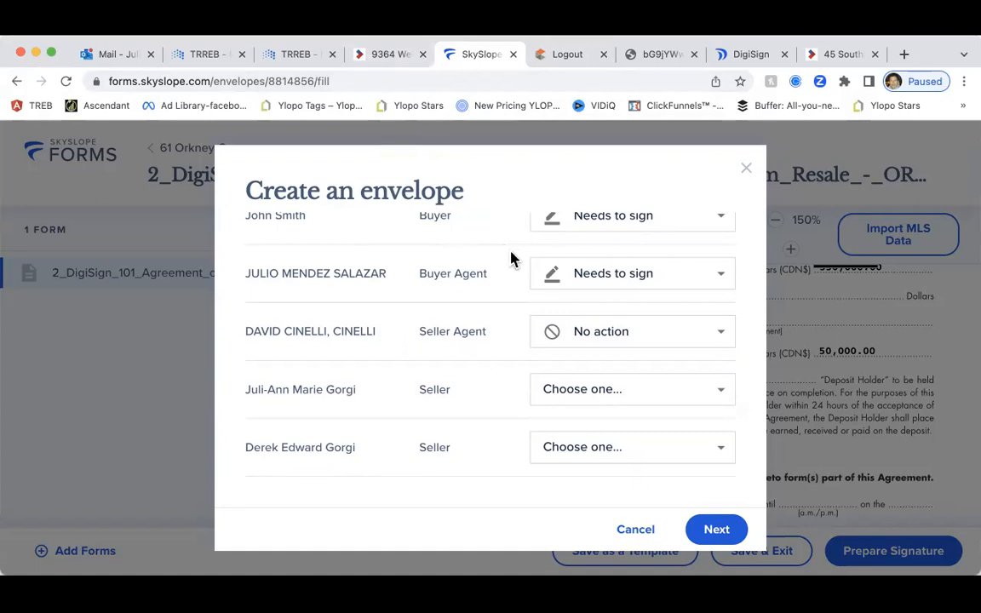
left_click(632, 530)
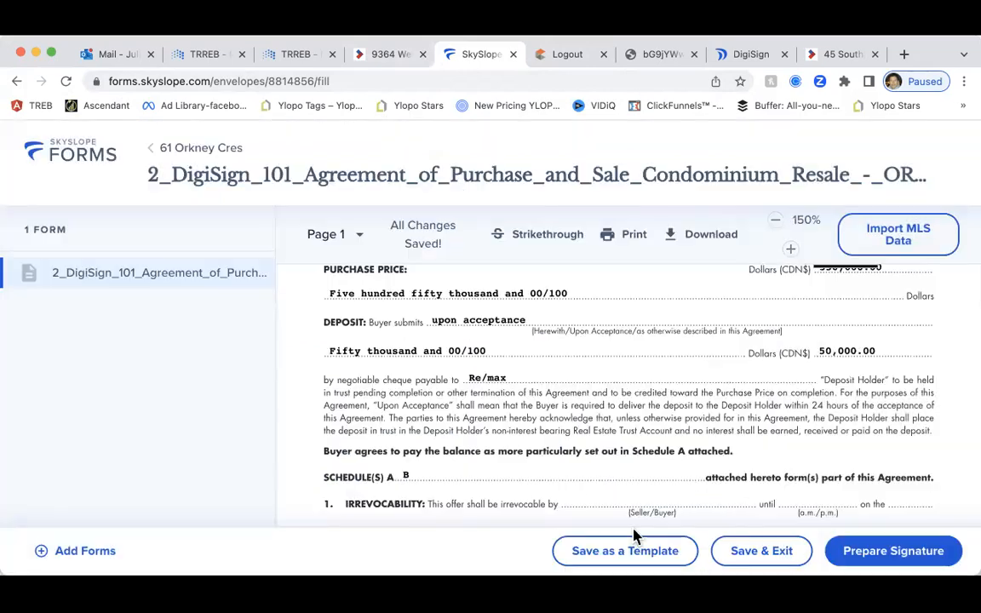
left_click(177, 149)
left_click(711, 466)
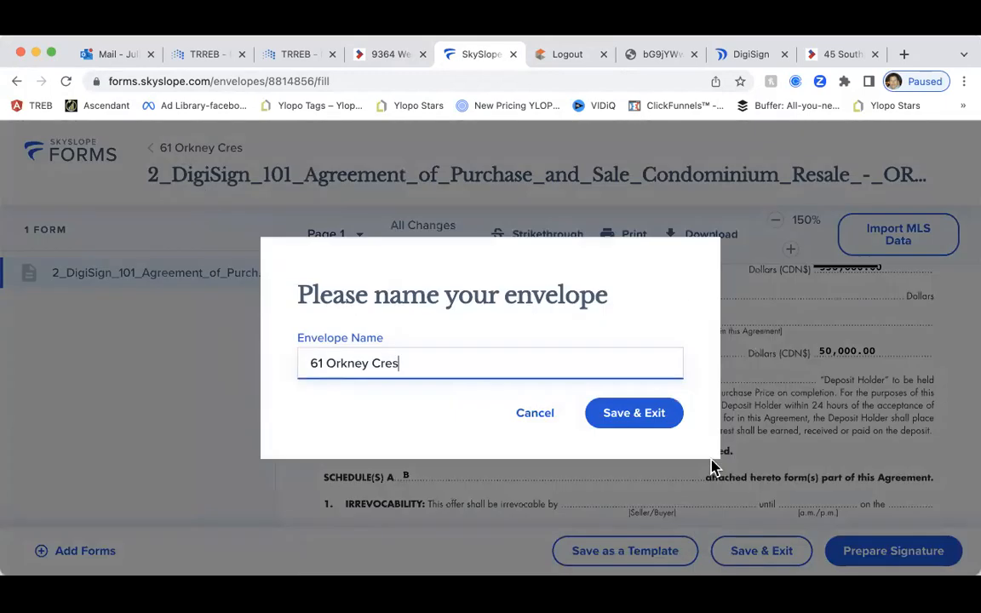
left_click(654, 423)
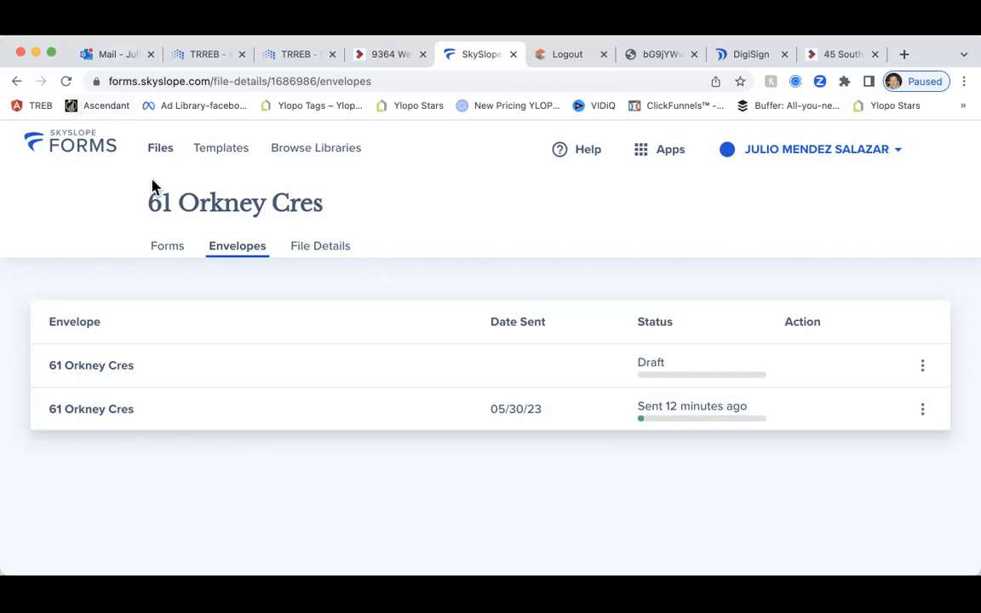
left_click(167, 254)
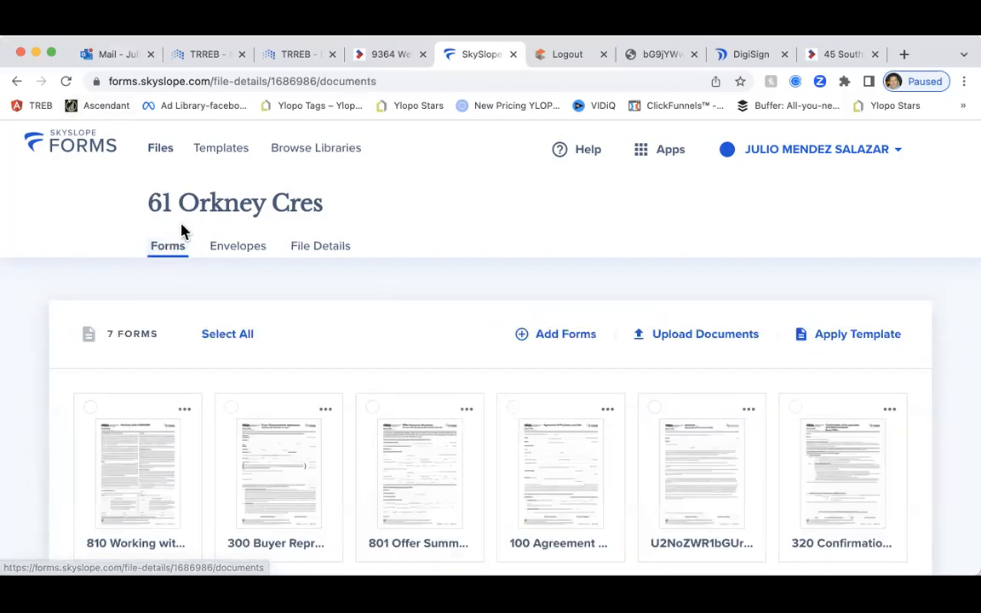
scroll(195, 238, "down", 2)
scroll(205, 245, "down", 1)
scroll(203, 245, "up", 3)
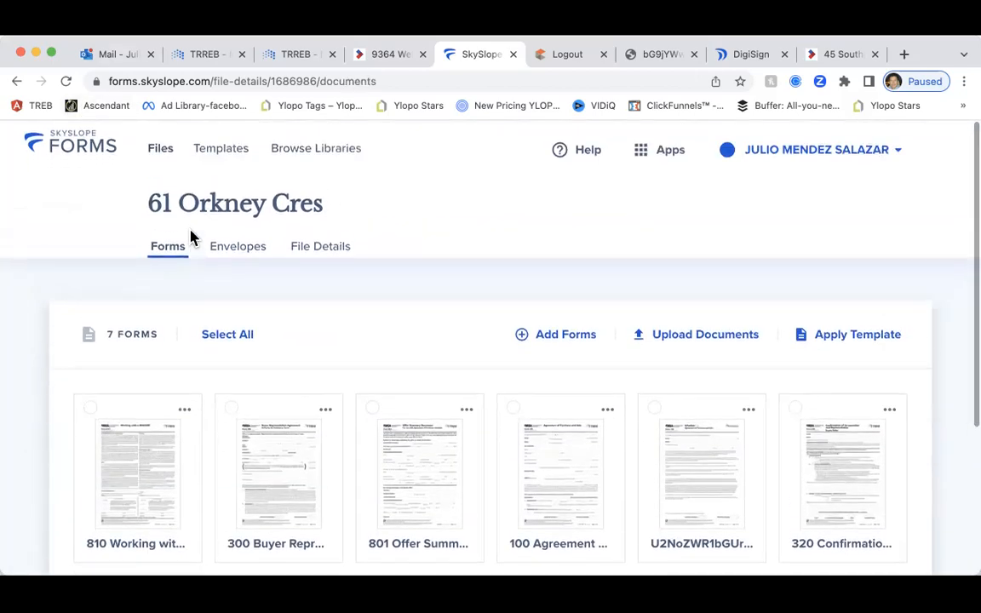
left_click(238, 254)
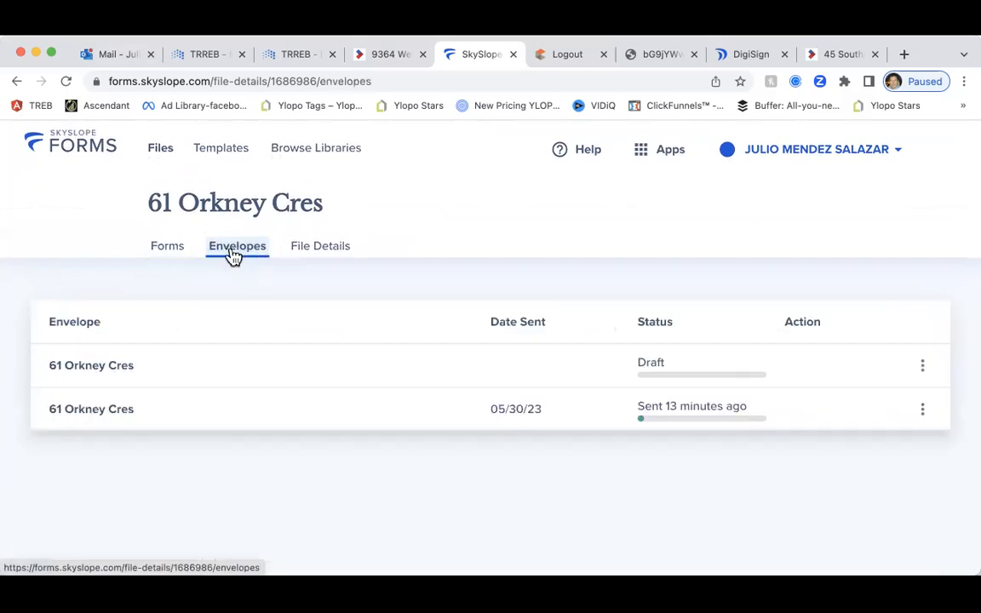
left_click(223, 150)
left_click(162, 154)
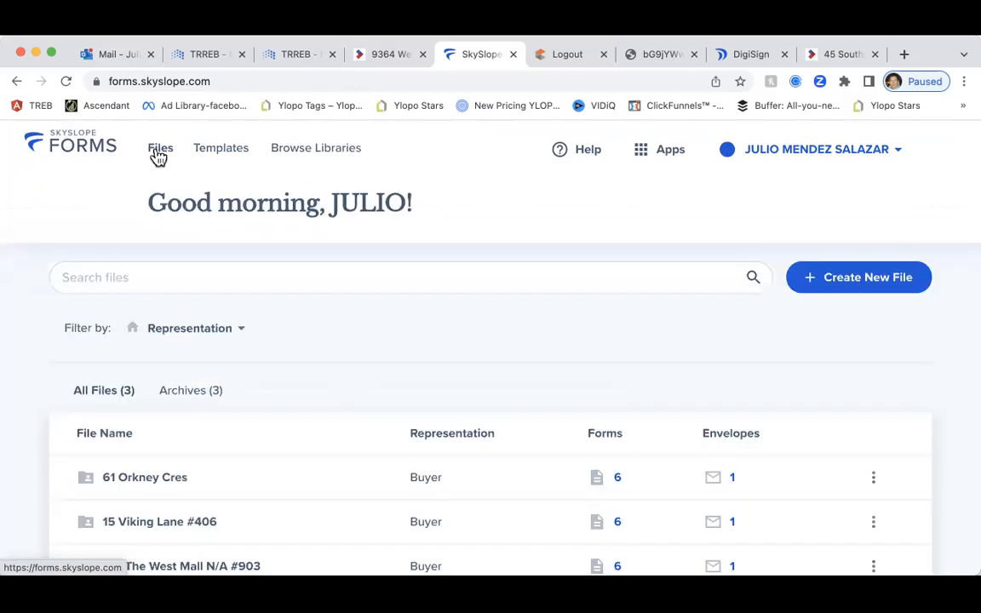
scroll(138, 212, "down", 2)
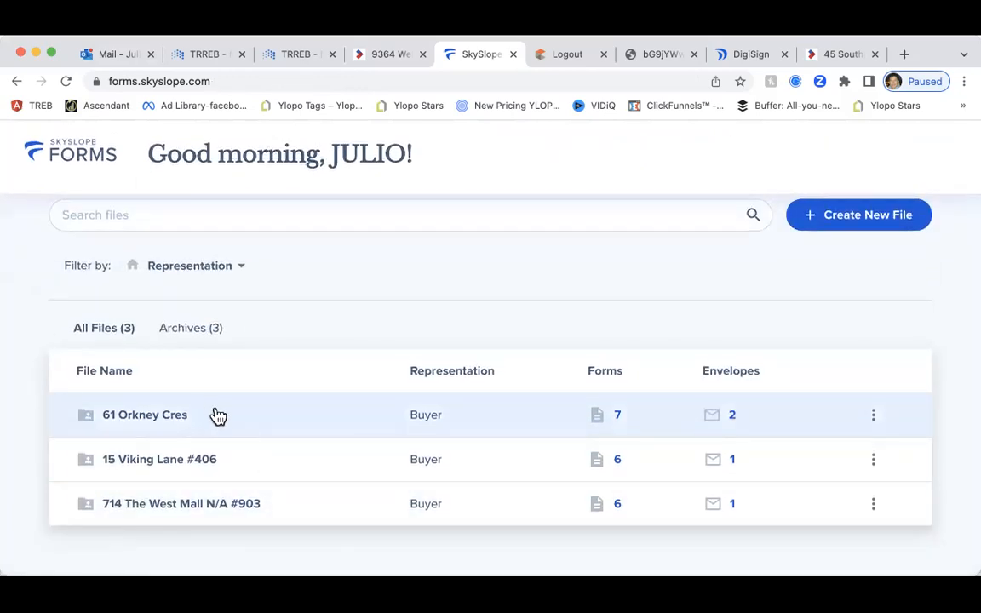
left_click(153, 420)
scroll(266, 432, "down", 3)
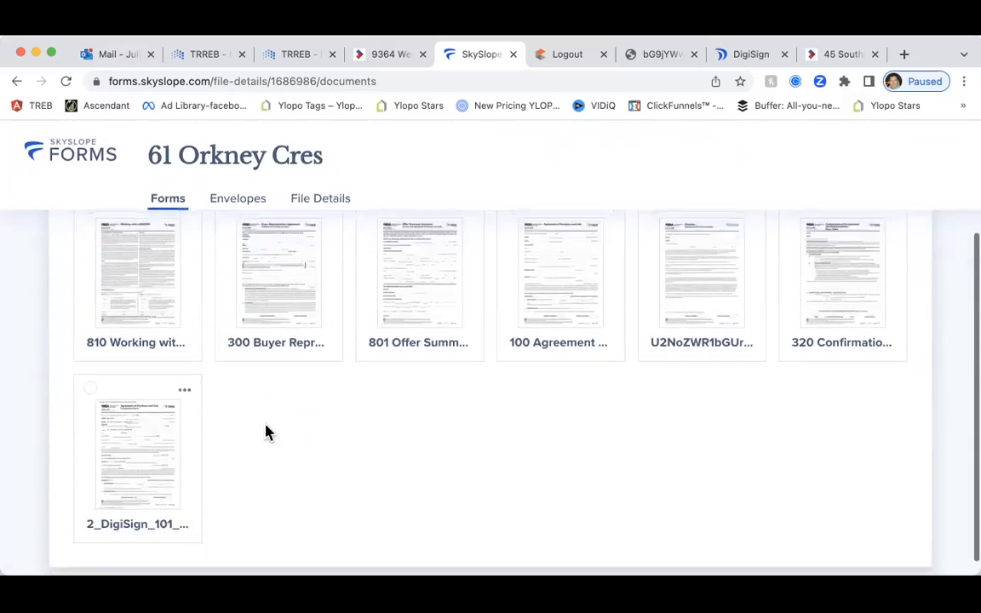
scroll(266, 432, "up", 5)
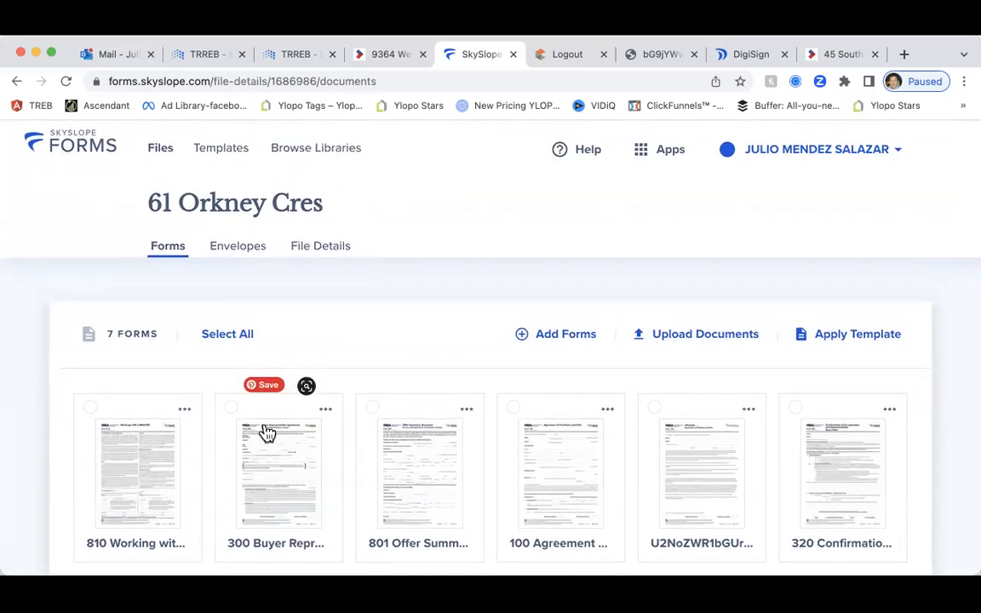
scroll(266, 433, "down", 3)
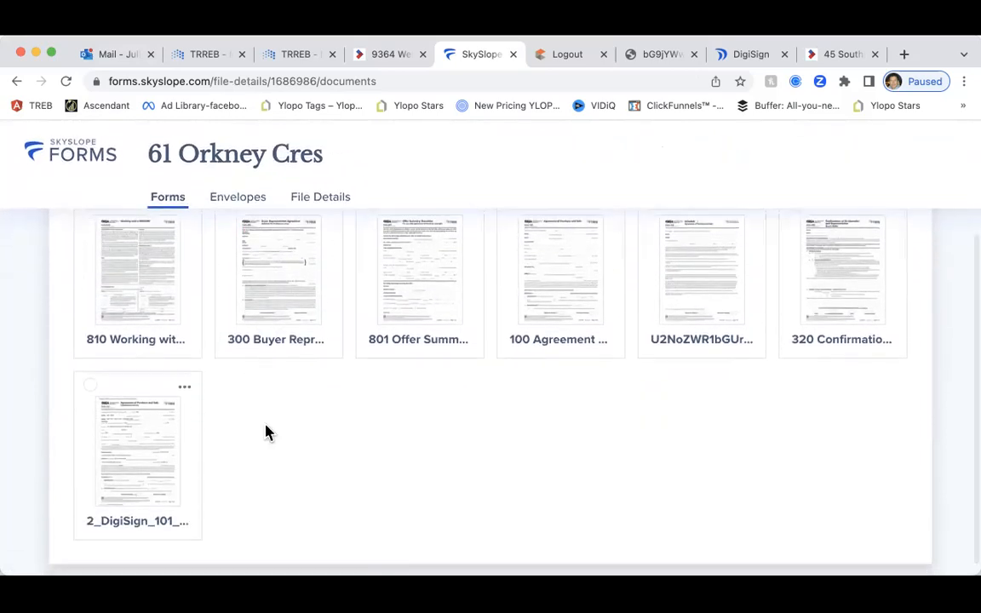
scroll(267, 433, "up", 3)
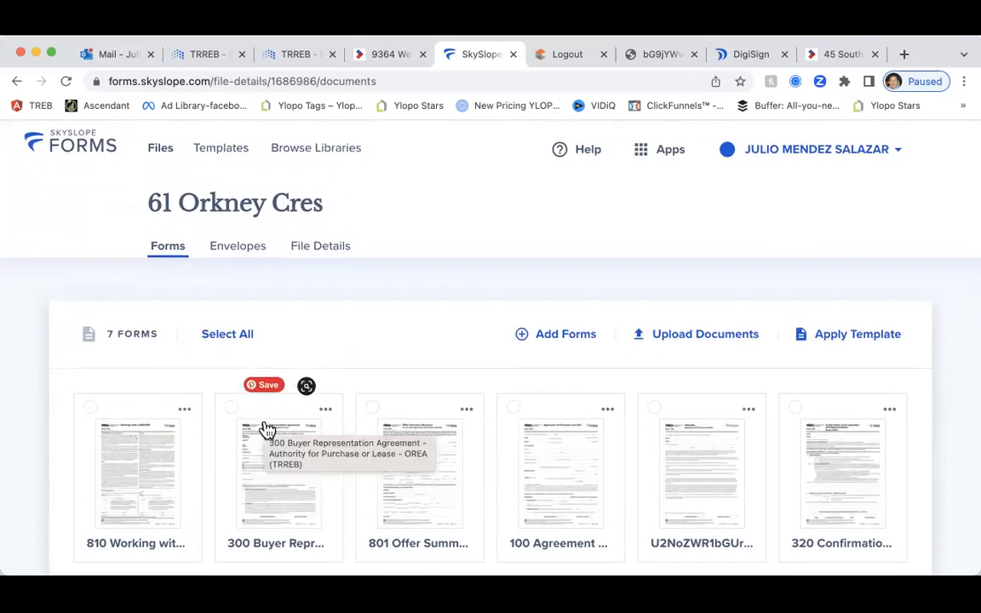
scroll(268, 432, "down", 3)
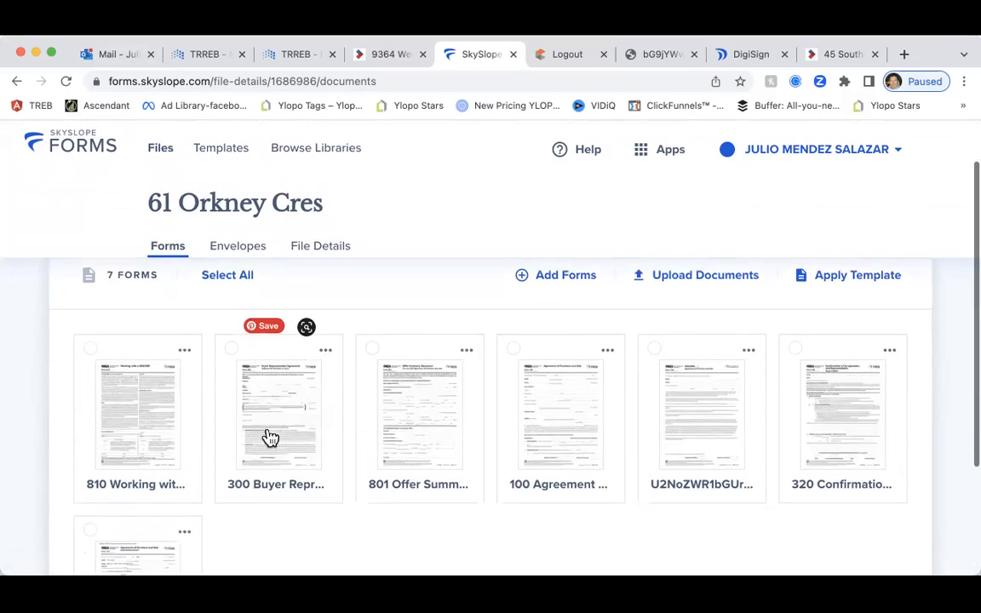
scroll(426, 562, "down", 2)
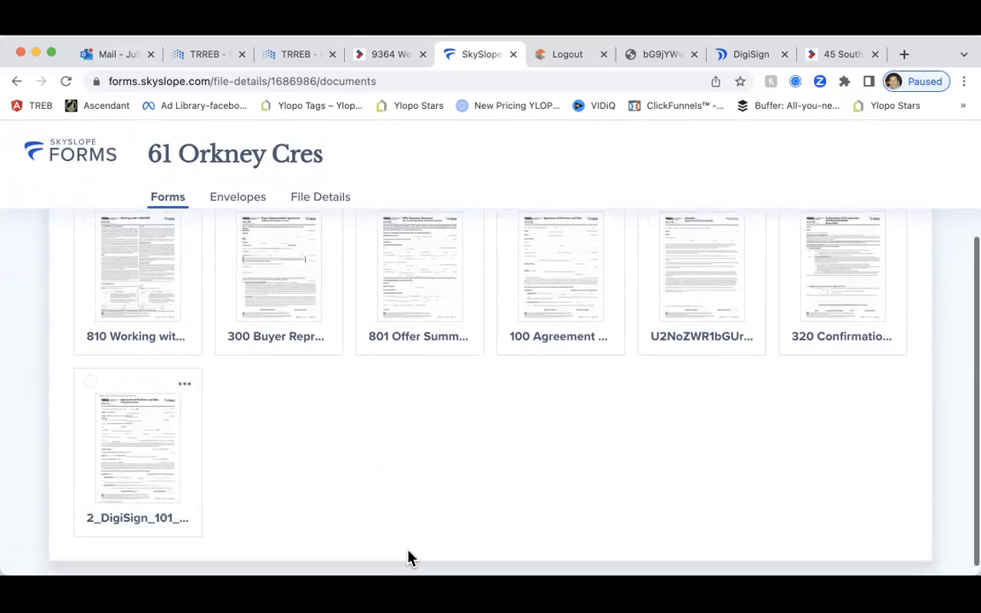
scroll(323, 546, "up", 1)
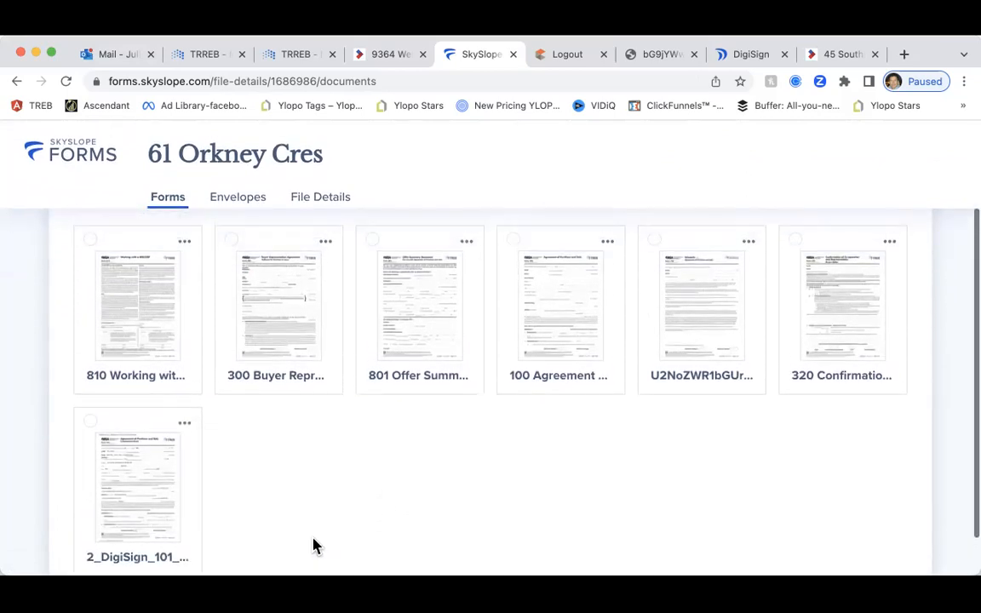
scroll(348, 470, "up", 3)
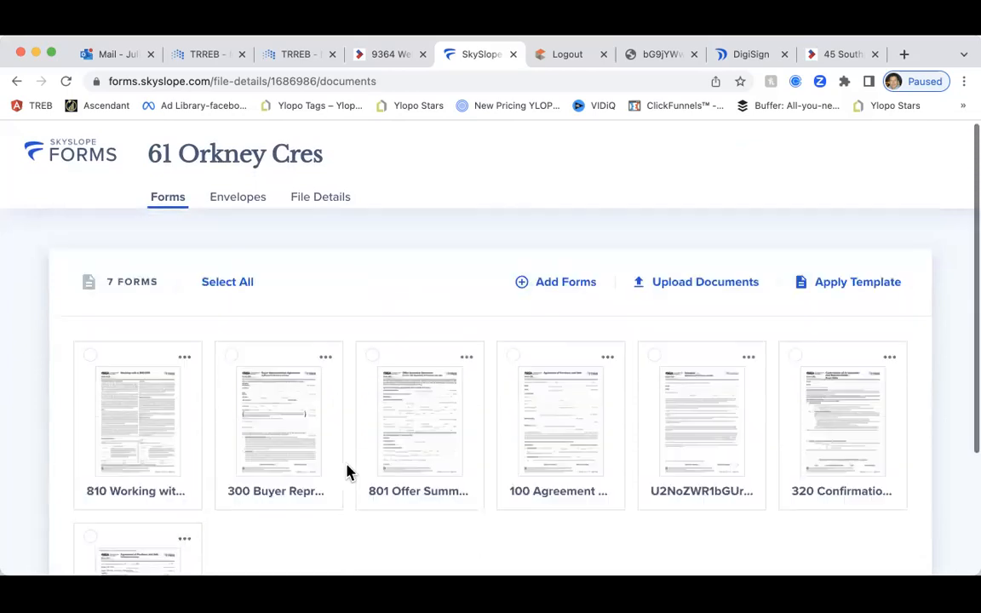
scroll(140, 416, "down", 1)
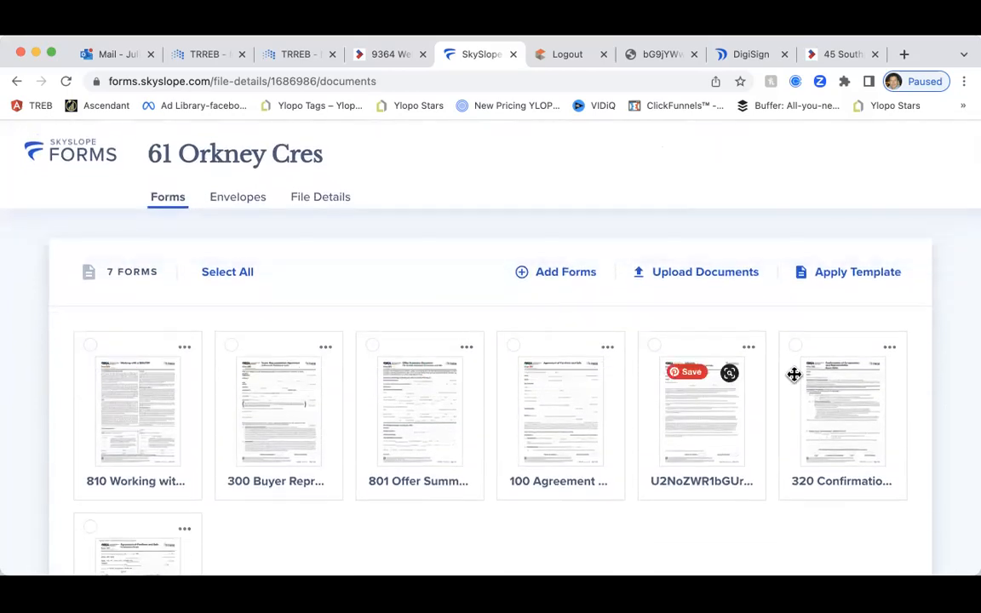
scroll(281, 481, "down", 2)
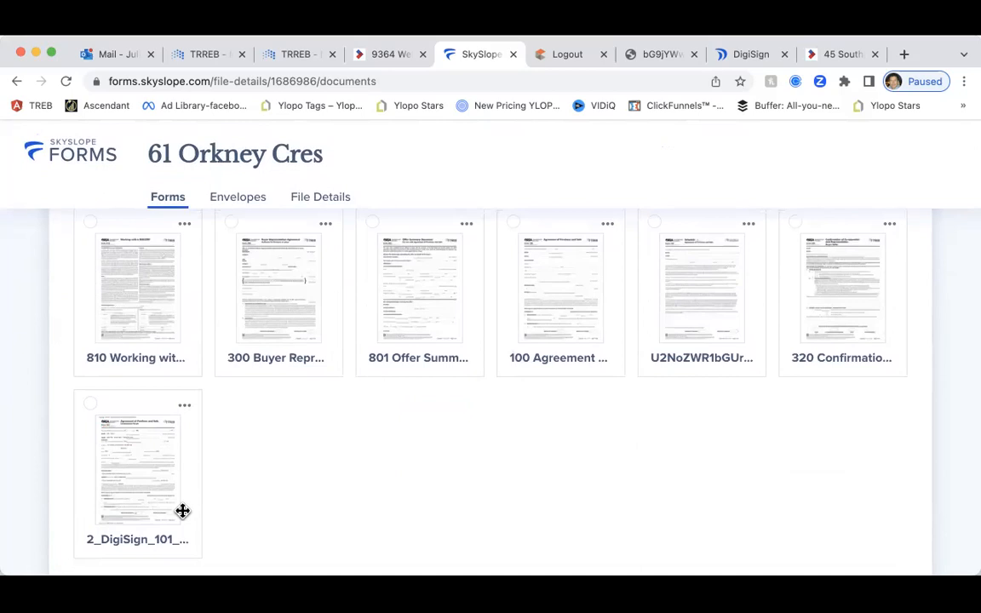
scroll(201, 518, "up", 1)
scroll(199, 517, "down", 1)
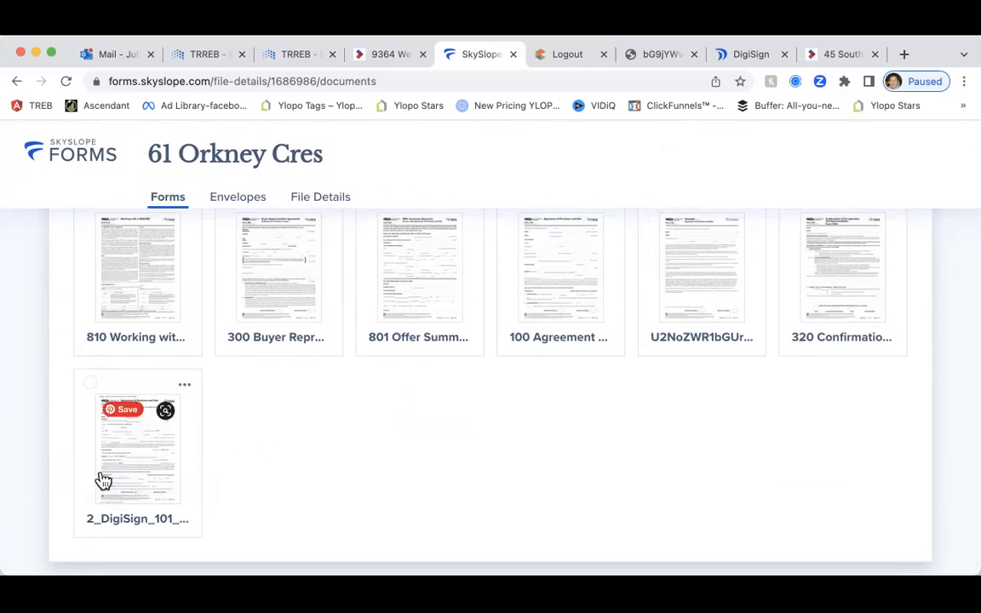
left_click(151, 470)
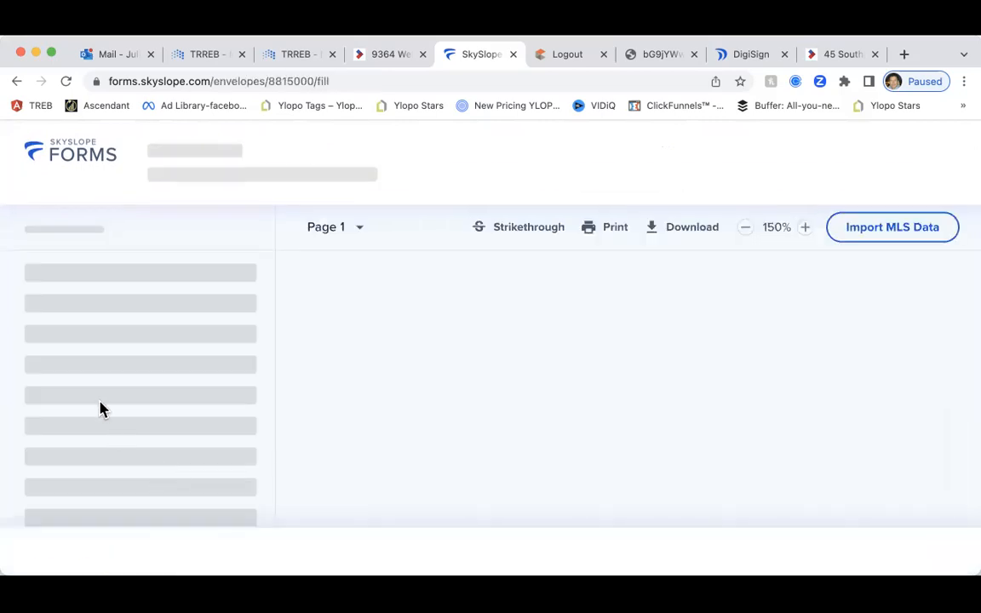
scroll(598, 393, "down", 4)
scroll(598, 394, "down", 5)
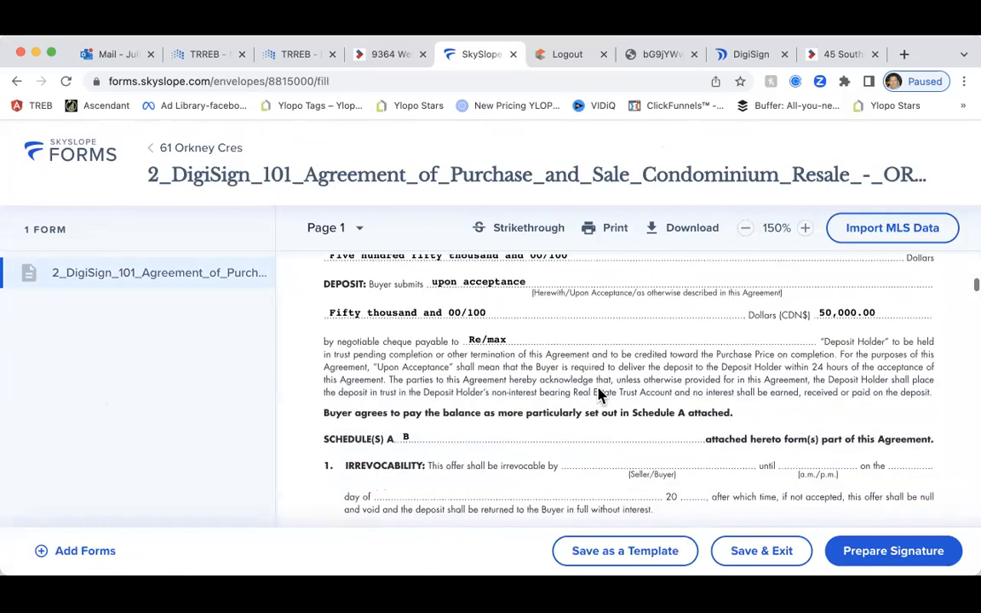
scroll(596, 390, "up", 2)
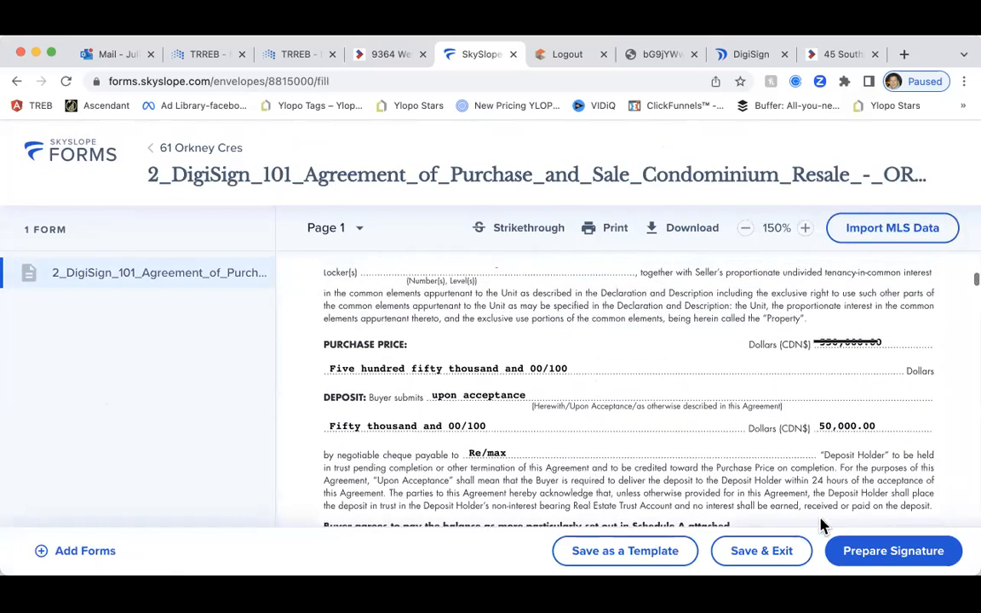
left_click(855, 554)
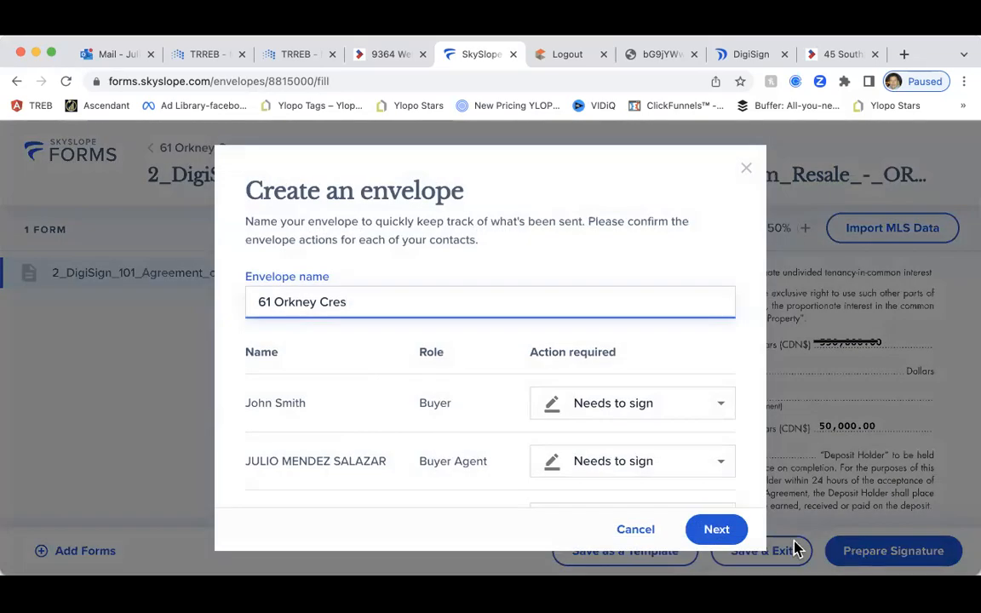
scroll(502, 439, "down", 2)
left_click(717, 531)
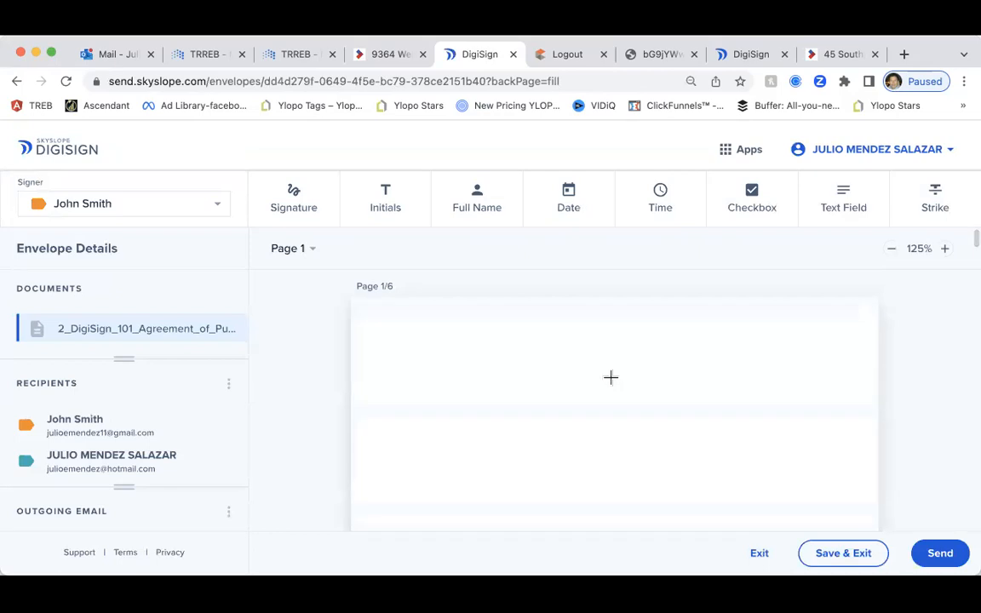
Strike through the old 550,000.00 purchase price using the Strike tool
scroll(532, 366, "down", 5)
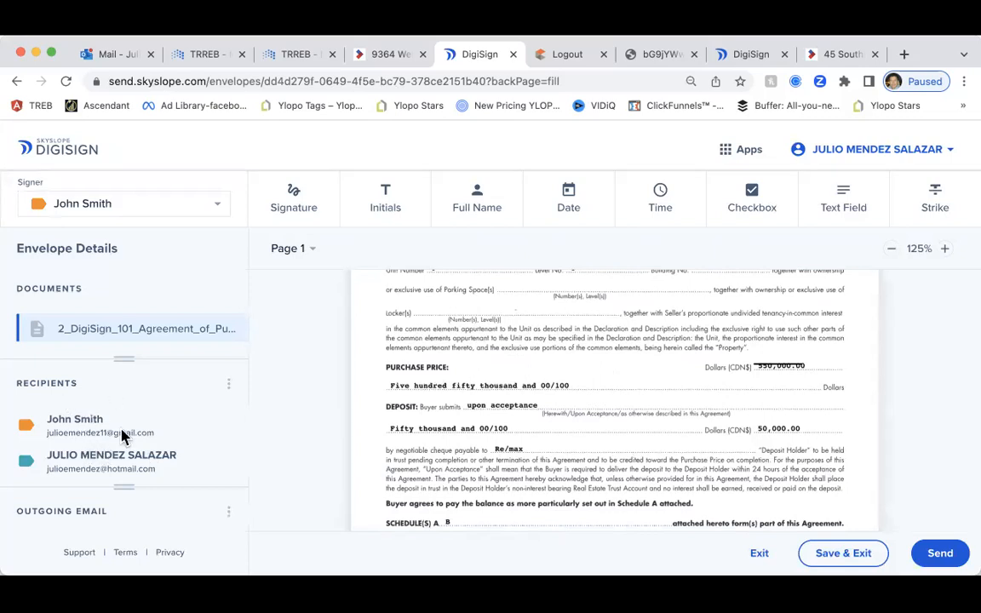
scroll(558, 353, "down", 5)
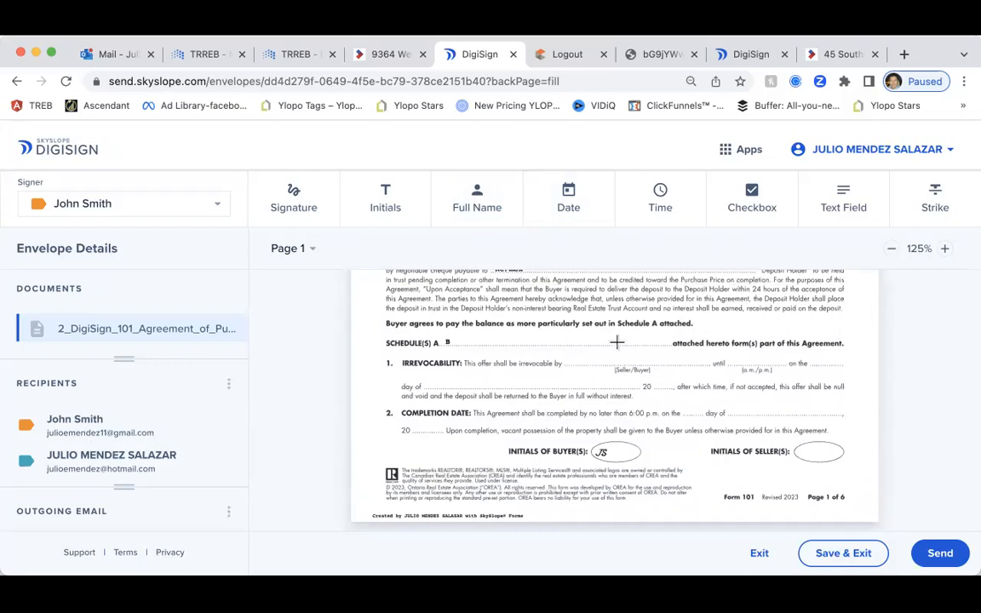
scroll(618, 341, "up", 4)
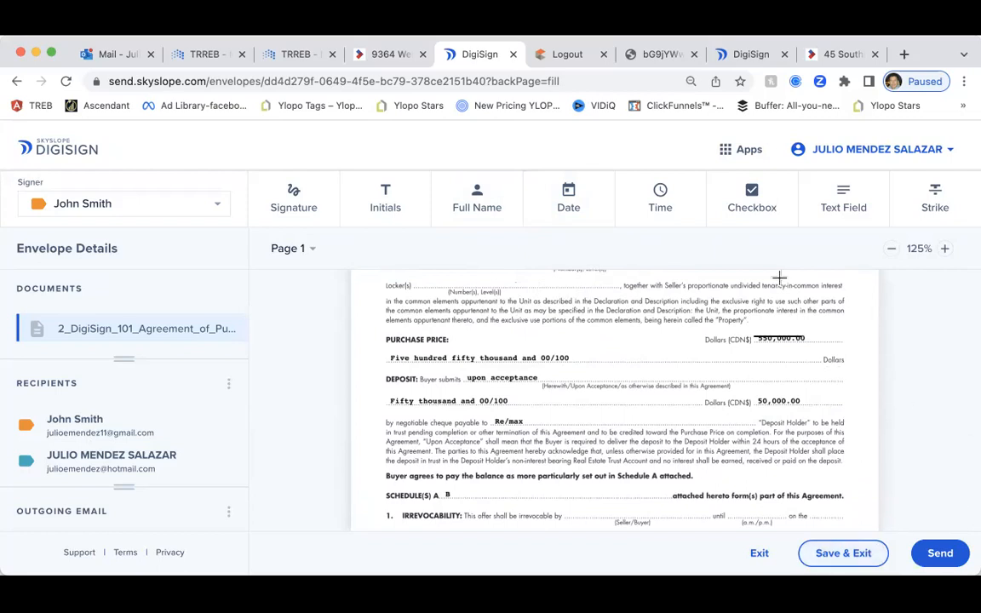
left_click(843, 201)
left_click(767, 343)
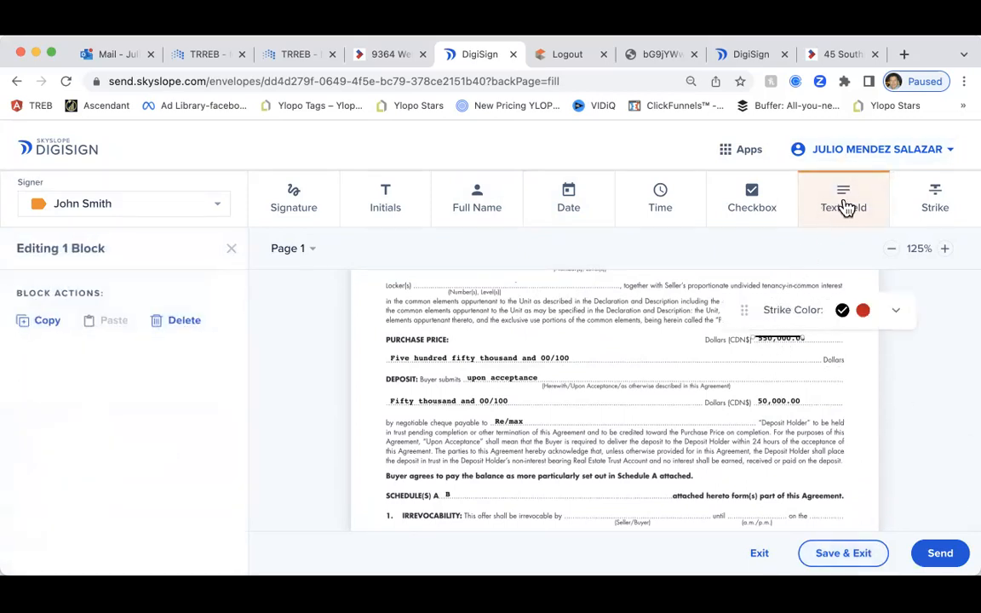
left_click(767, 355)
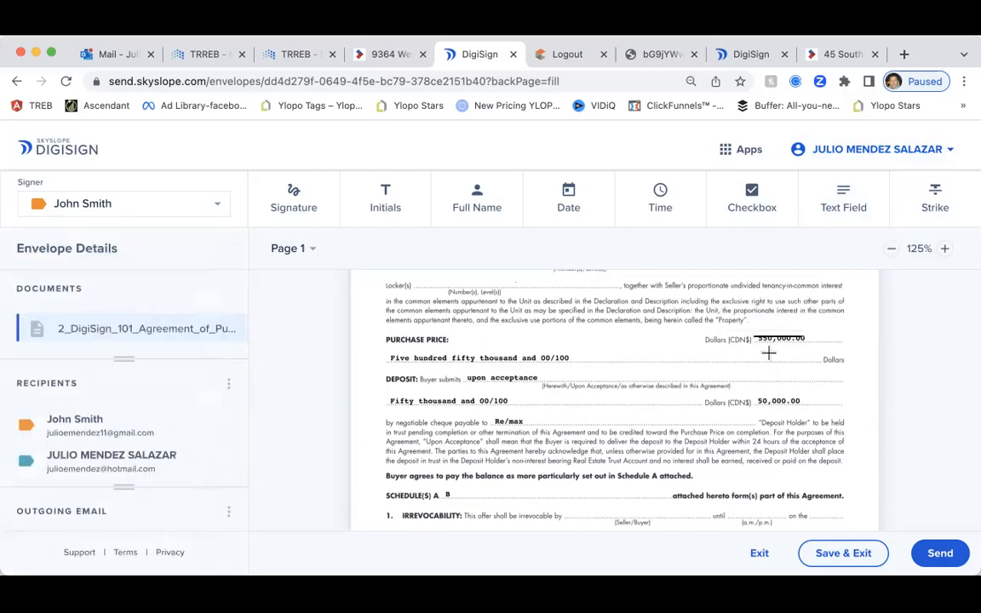
Place a text field beside the struck price, assigned to the buyer
left_click(829, 198)
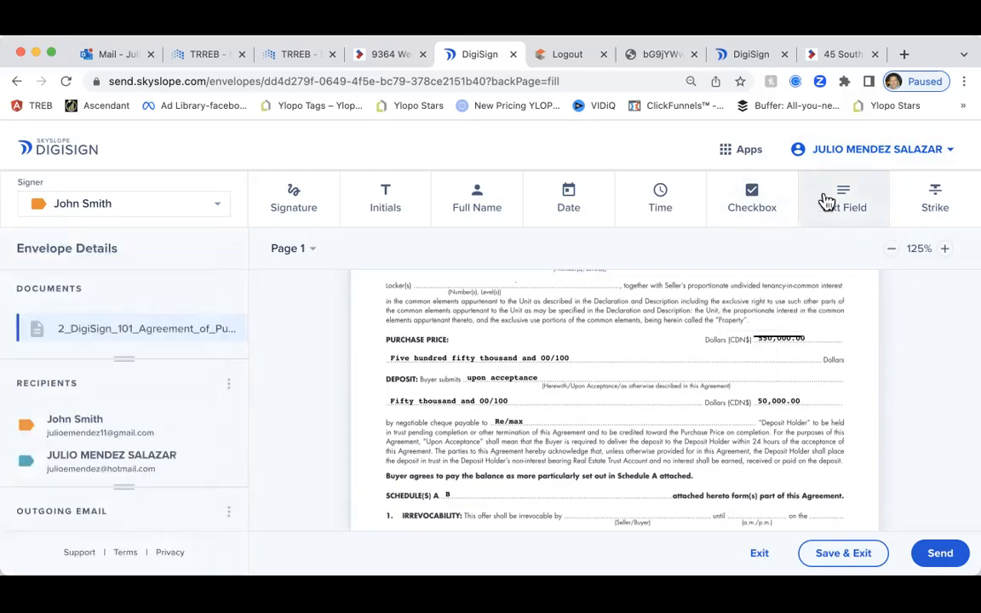
left_click(771, 329)
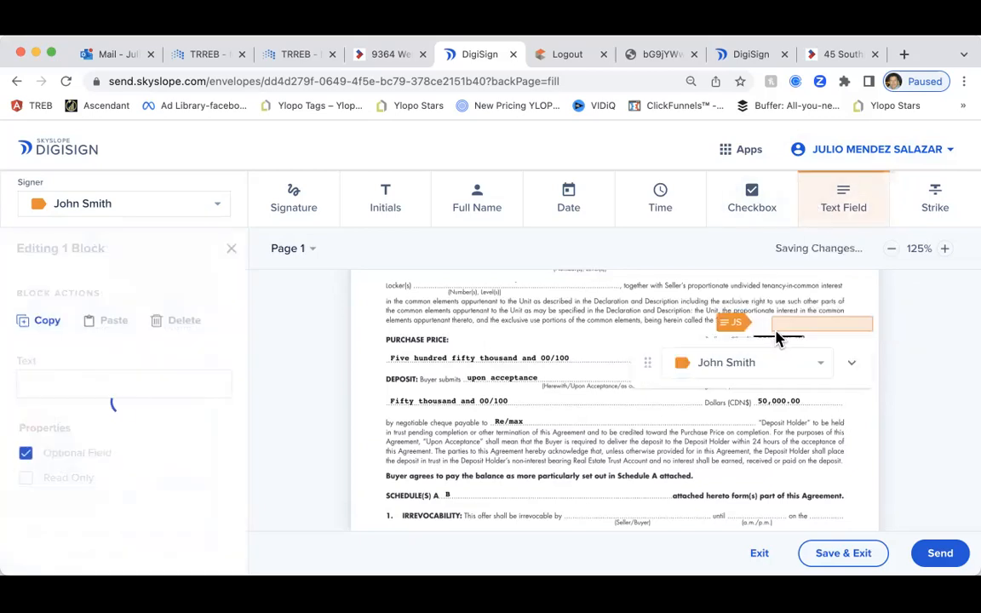
left_click(754, 372)
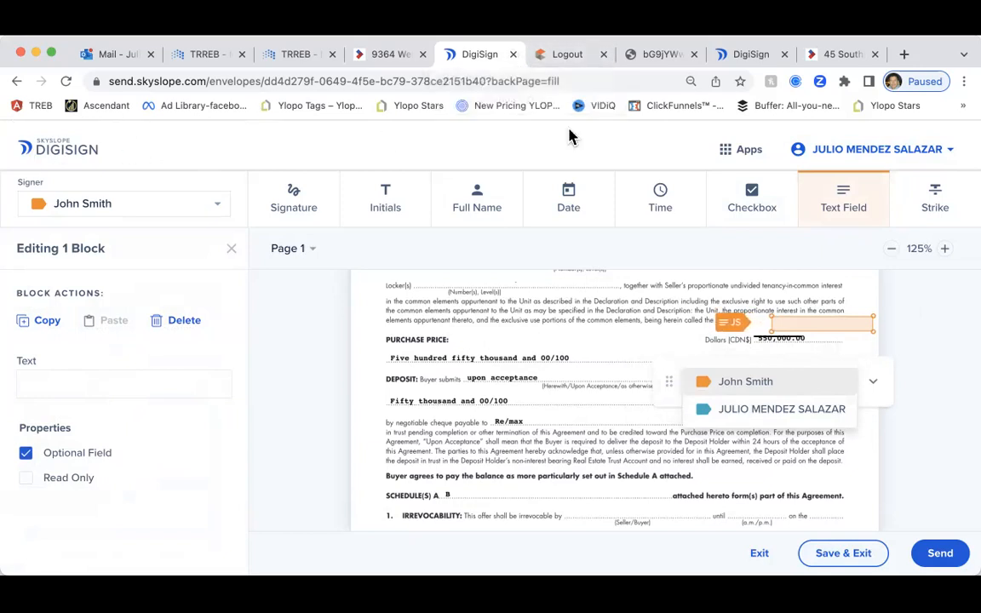
left_click(876, 151)
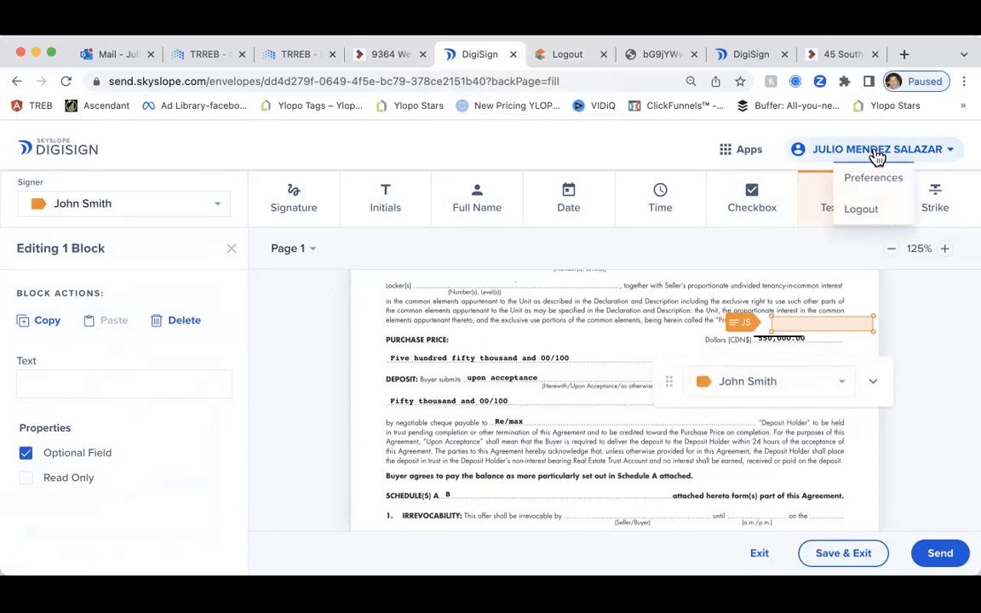
left_click(745, 150)
left_click(54, 132)
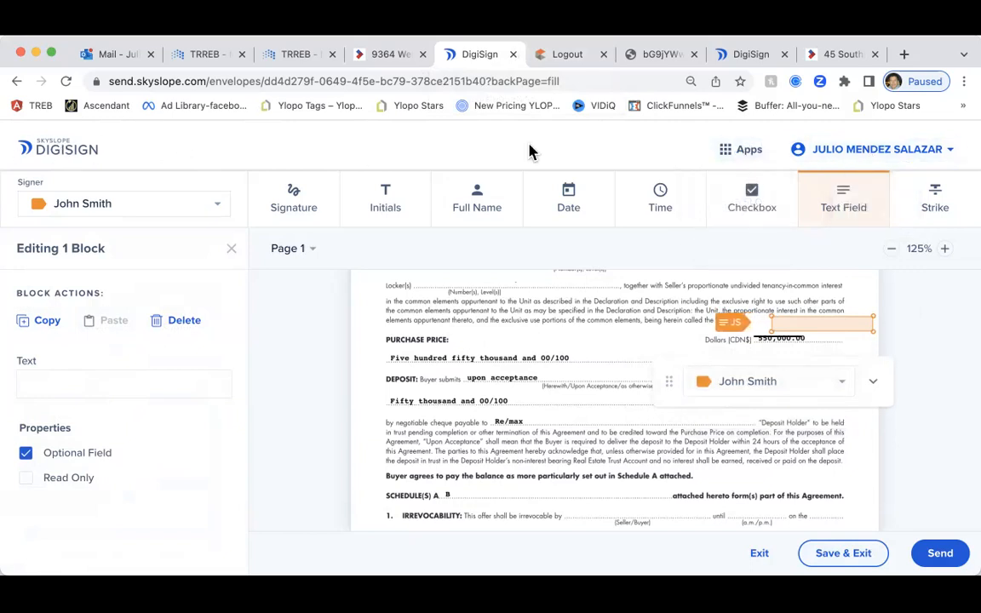
Launch SkySlope Forms from the TRREB portal and open the support site from Help
left_click(286, 56)
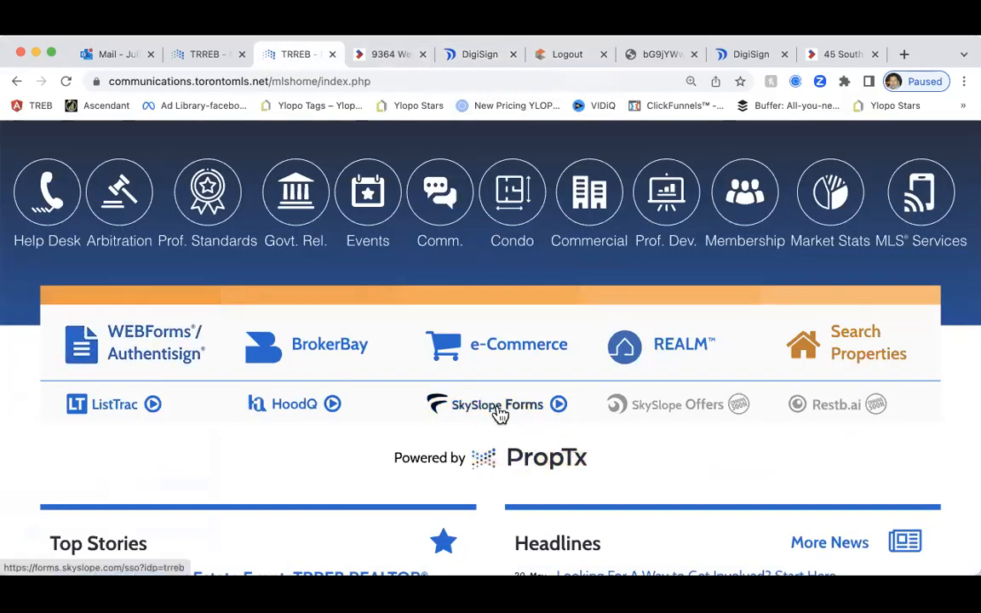
left_click(499, 409)
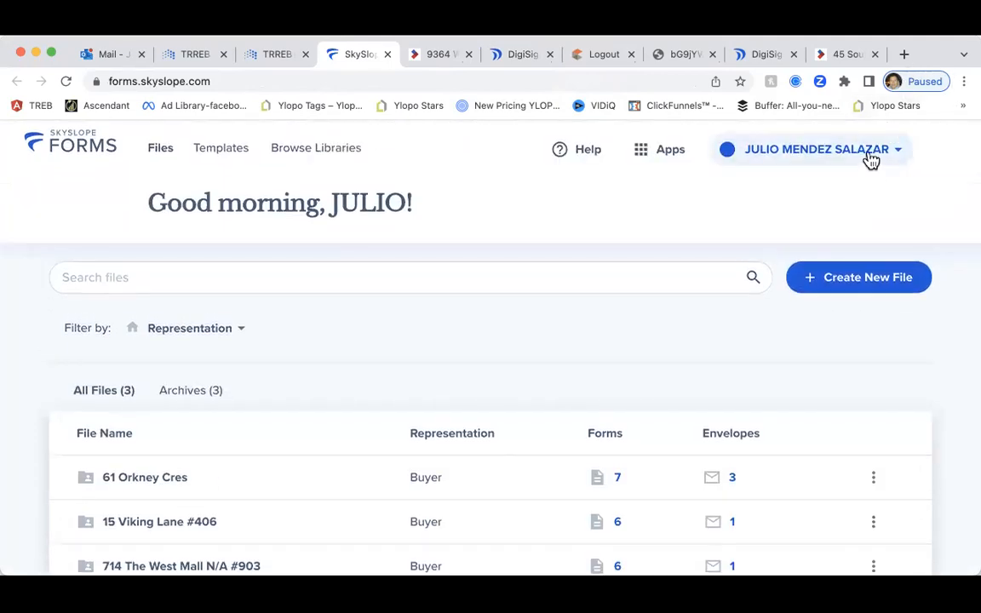
left_click(870, 157)
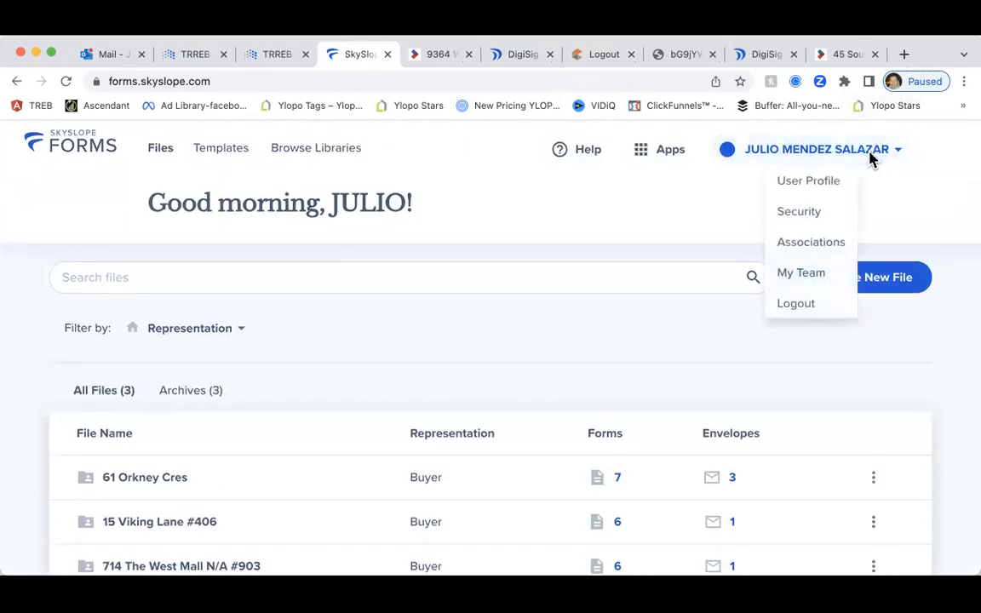
left_click(586, 155)
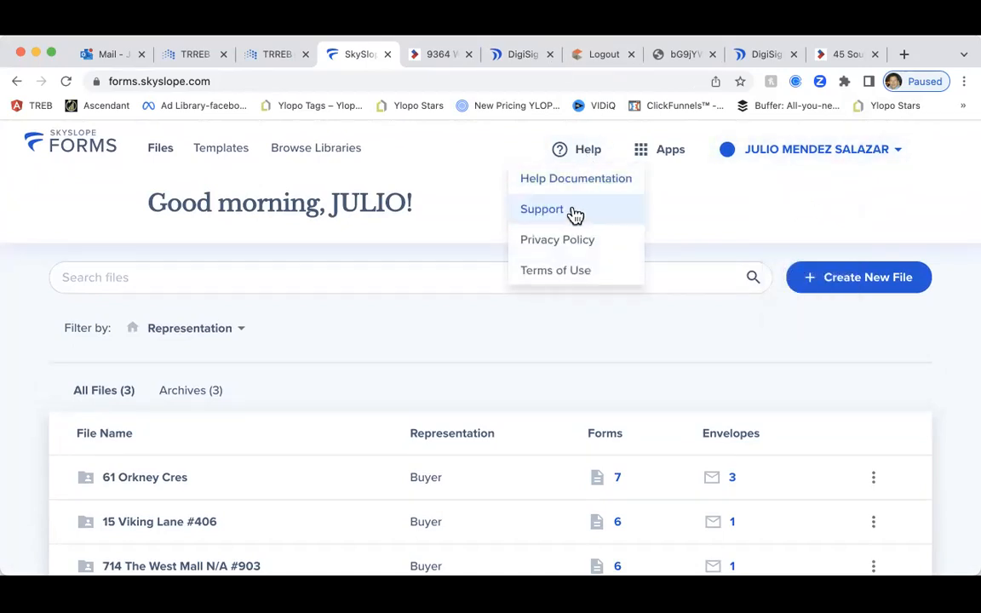
left_click(576, 213)
scroll(572, 214, "down", 10)
scroll(366, 281, "down", 2)
scroll(587, 434, "down", 3)
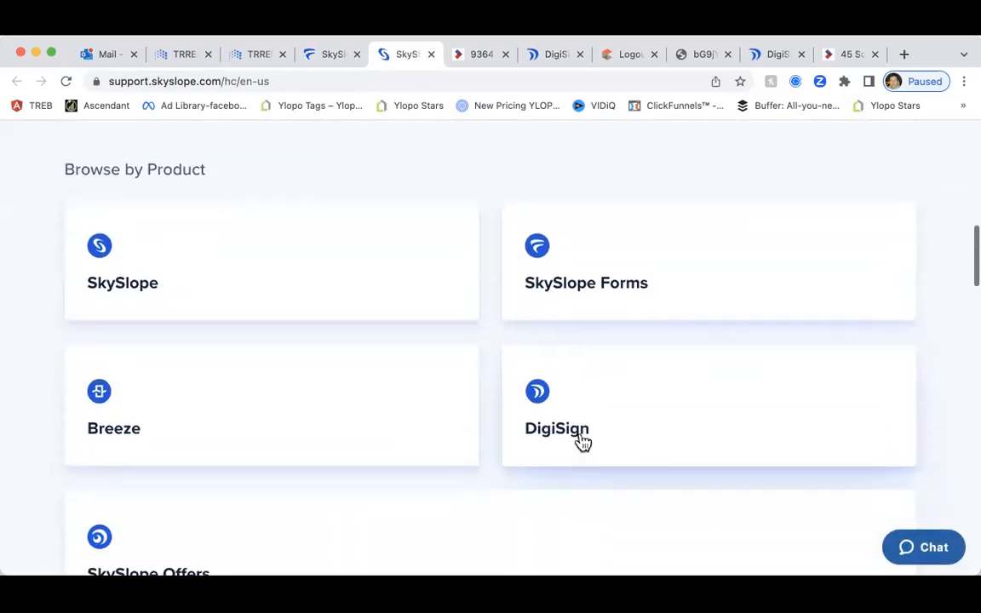
scroll(584, 439, "down", 3)
scroll(583, 437, "up", 15)
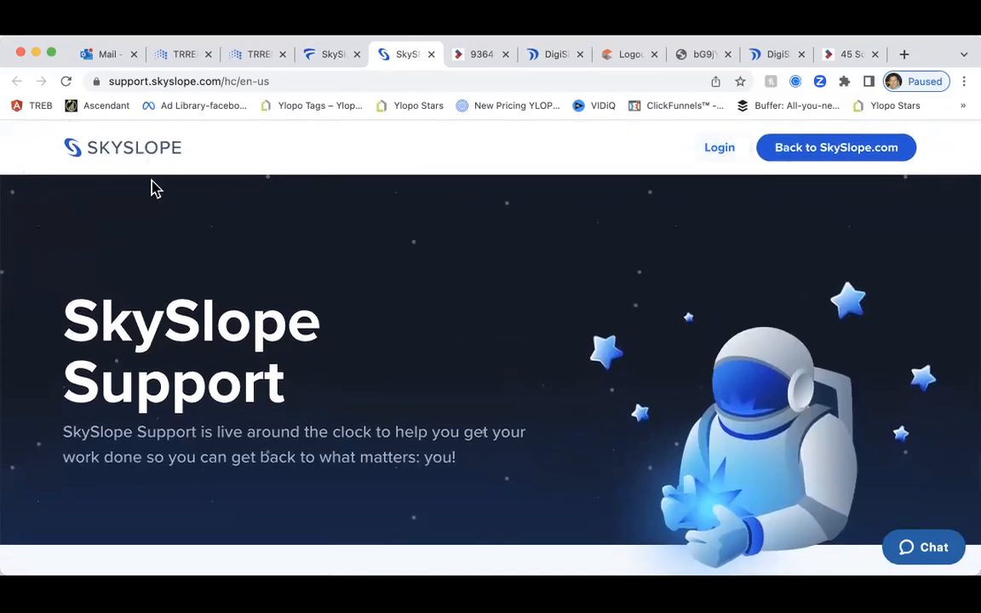
scroll(153, 183, "down", 6)
scroll(152, 180, "down", 10)
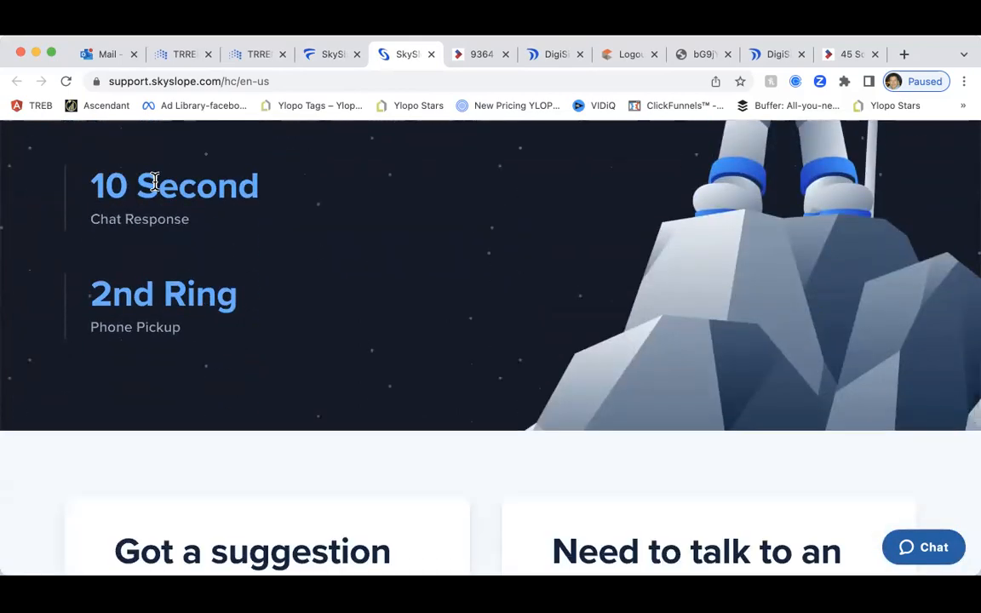
scroll(154, 196, "down", 8)
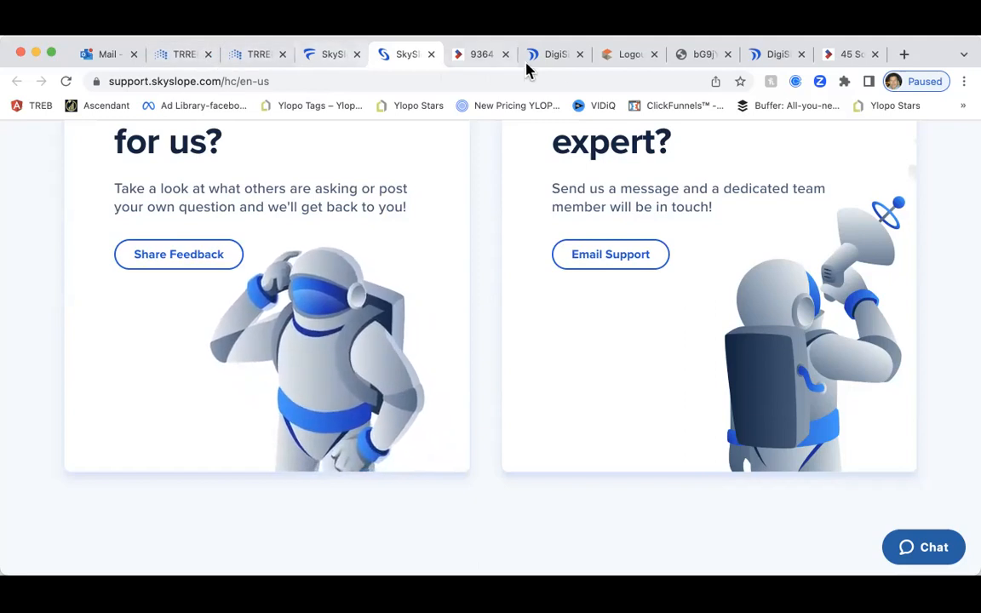
left_click(475, 63)
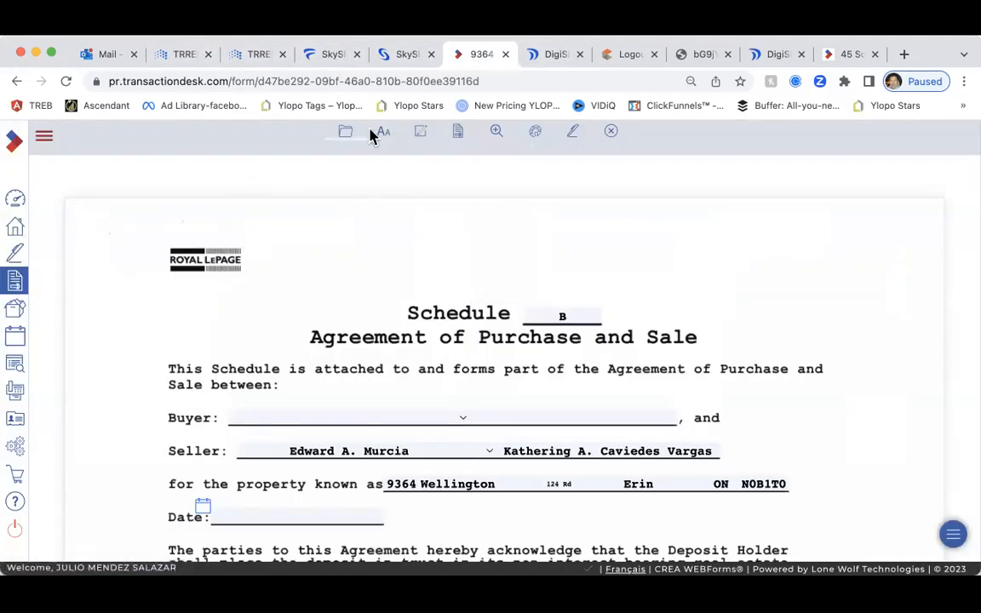
left_click(342, 135)
left_click(458, 134)
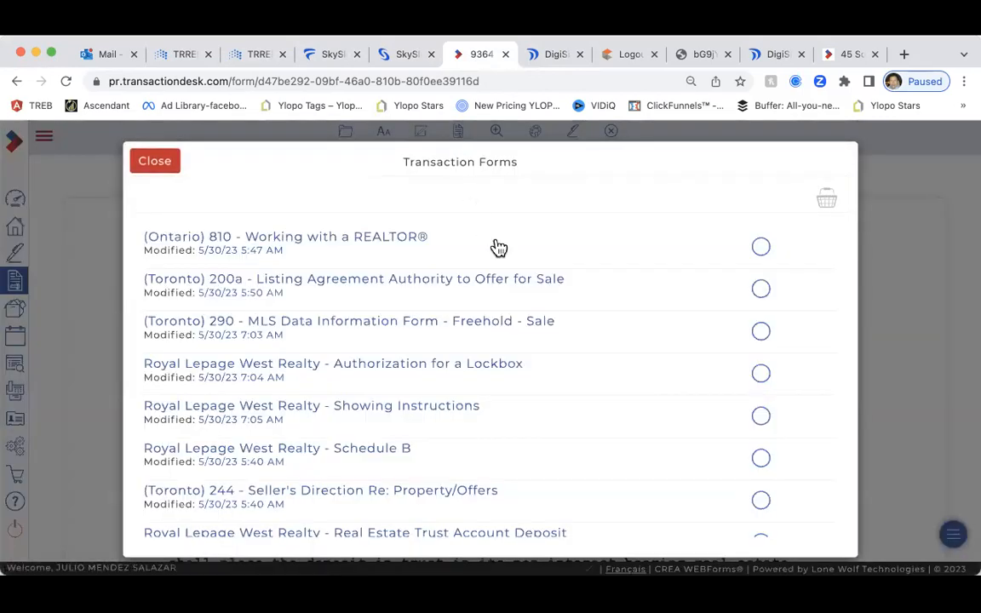
scroll(447, 299, "down", 1)
left_click(164, 163)
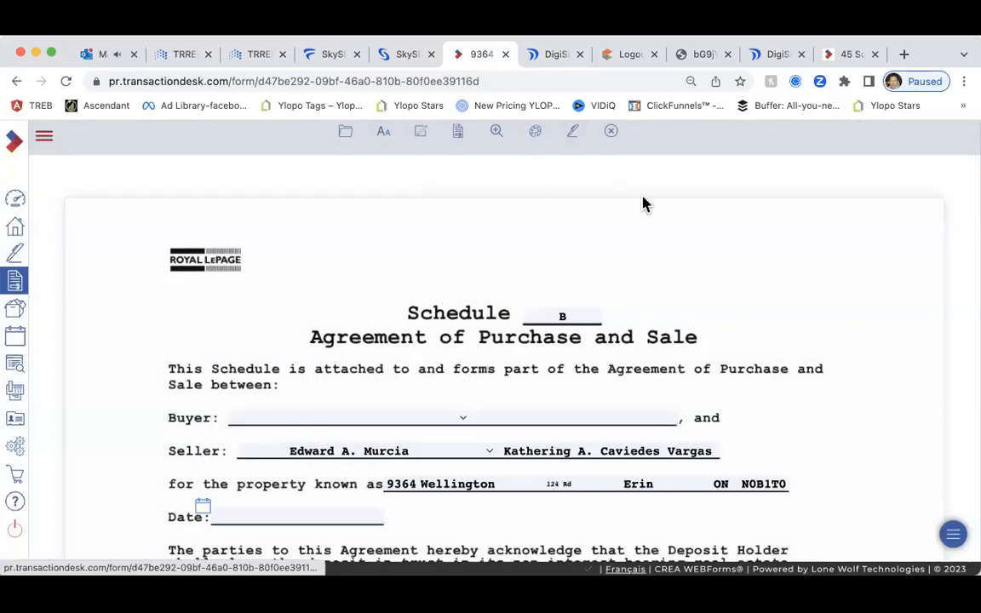
left_click(574, 134)
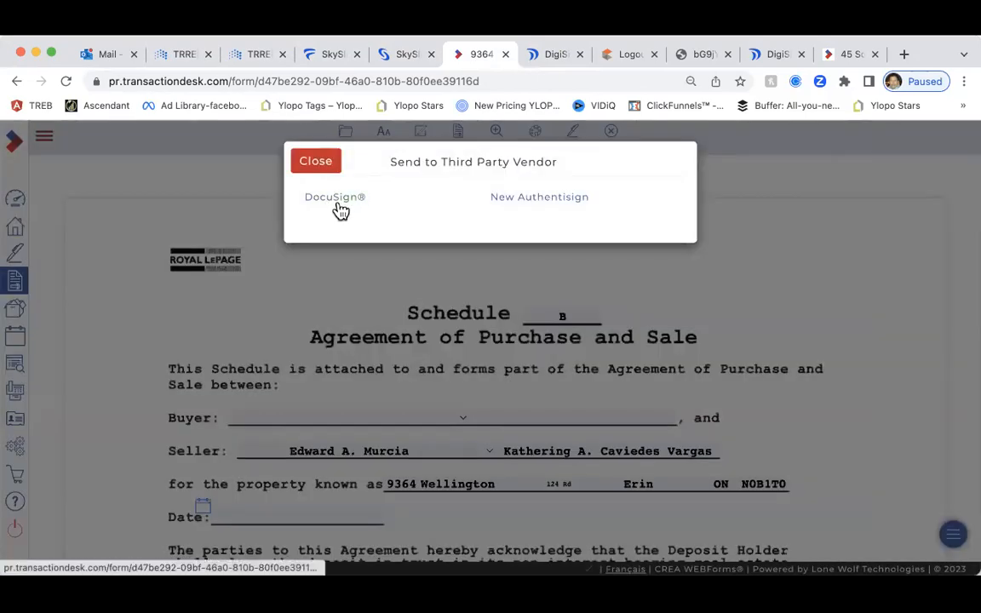
left_click(339, 208)
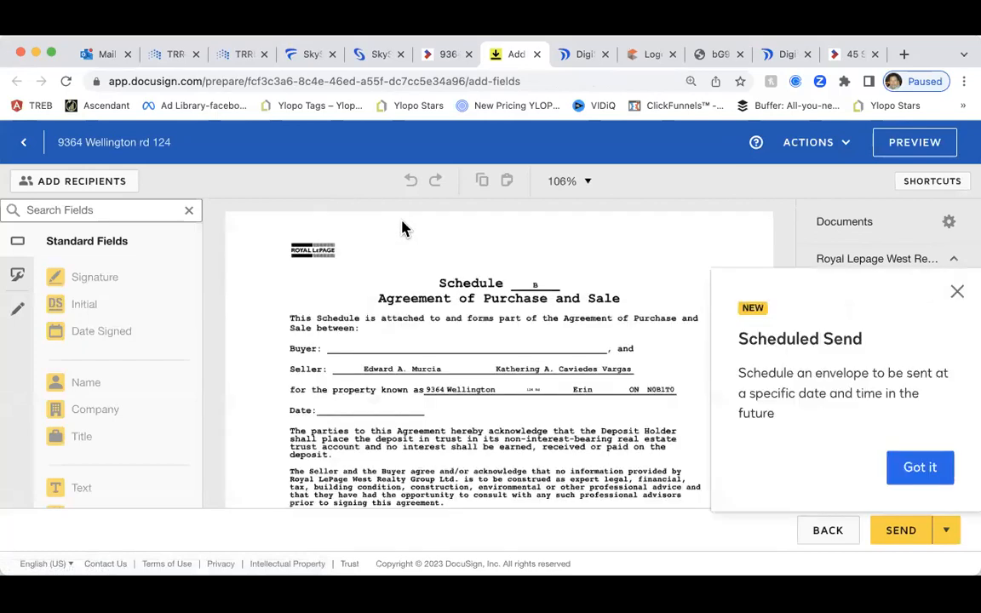
Open the envelope's recipients, dismiss the missing-recipient warning, and open a new browser tab
left_click(957, 293)
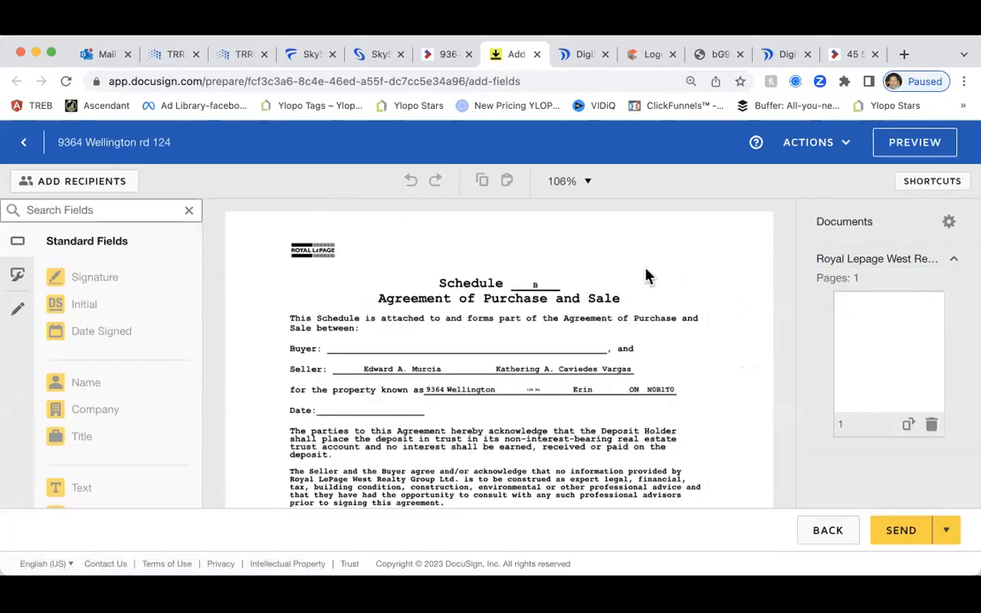
scroll(629, 274, "down", 3)
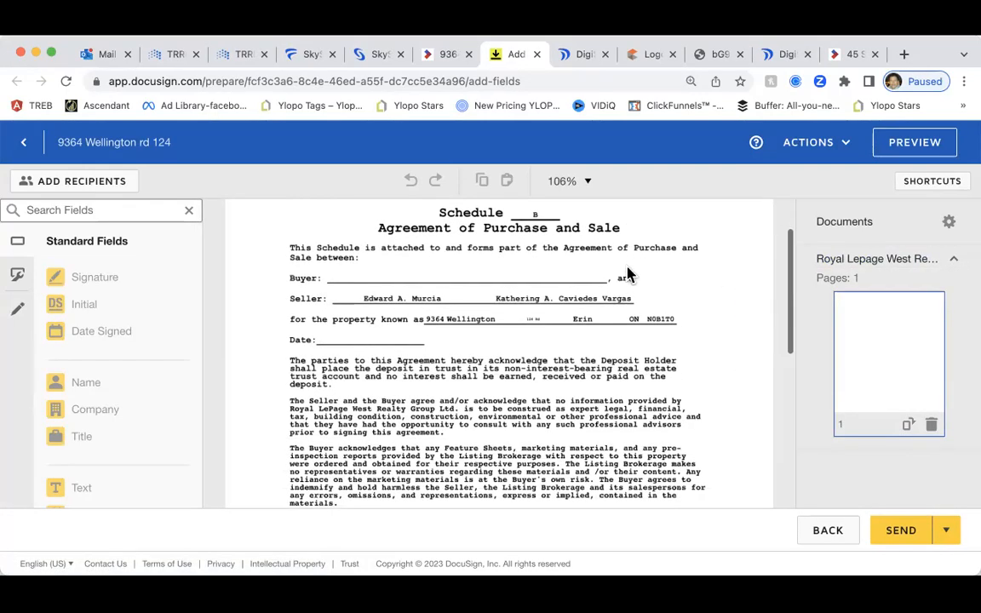
left_click(83, 184)
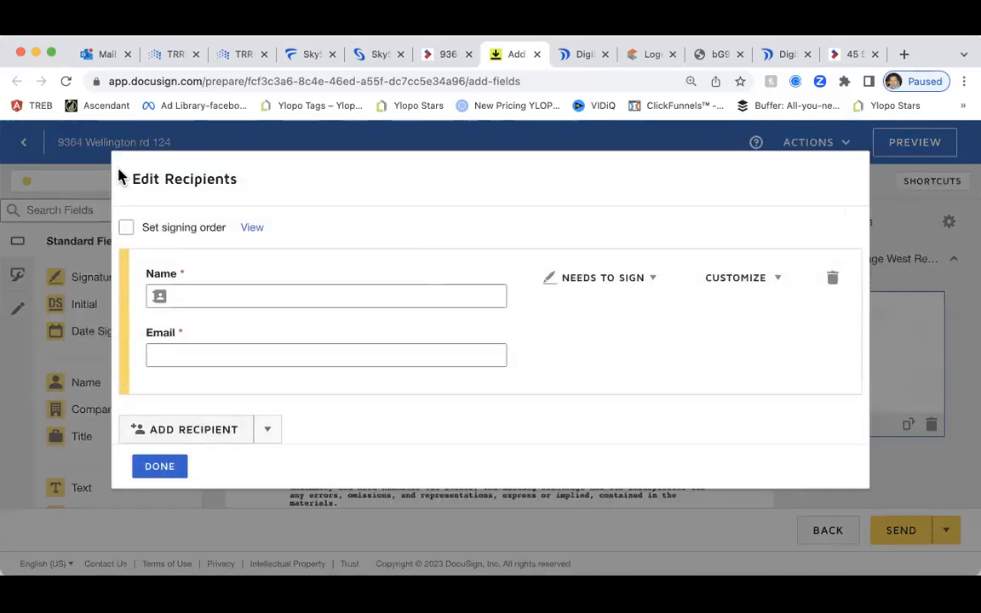
left_click(156, 464)
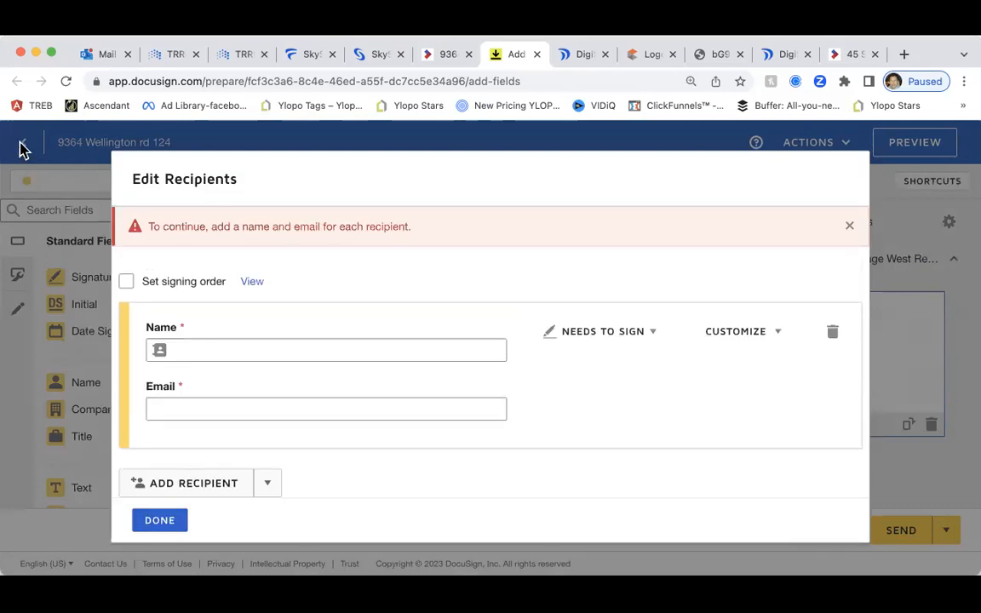
left_click(180, 527)
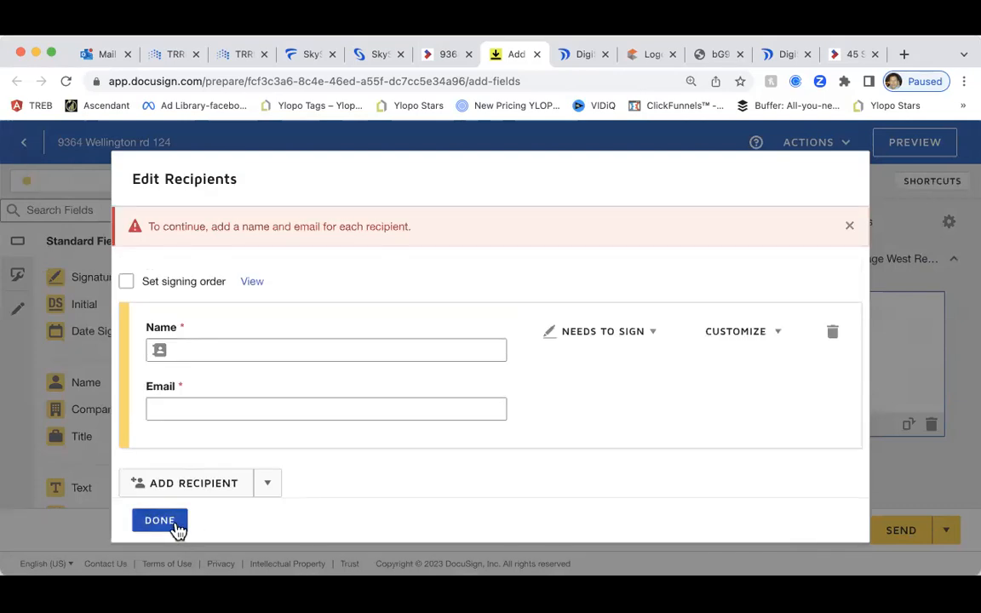
left_click(847, 226)
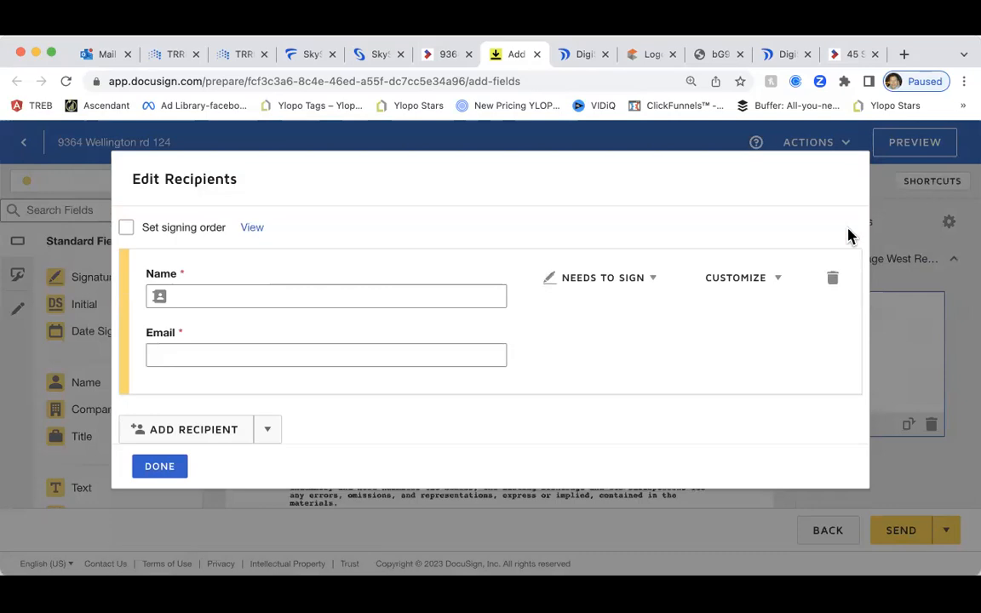
left_click(909, 55)
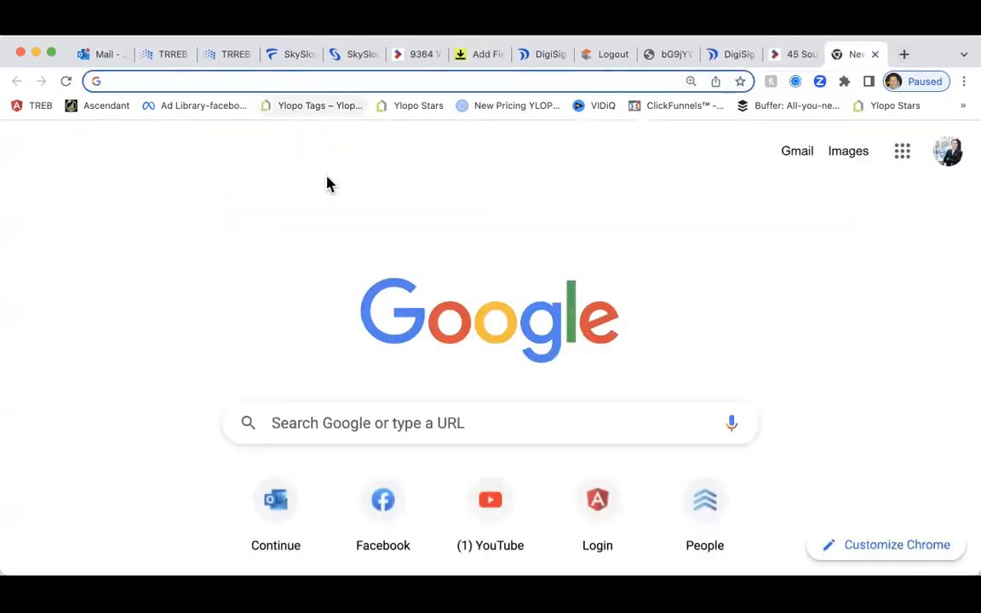
Try reaching DocuSign's sent envelopes via shortcut and 'docu' address, then close the error tab
scroll(275, 460, "down", 3)
left_click(275, 460)
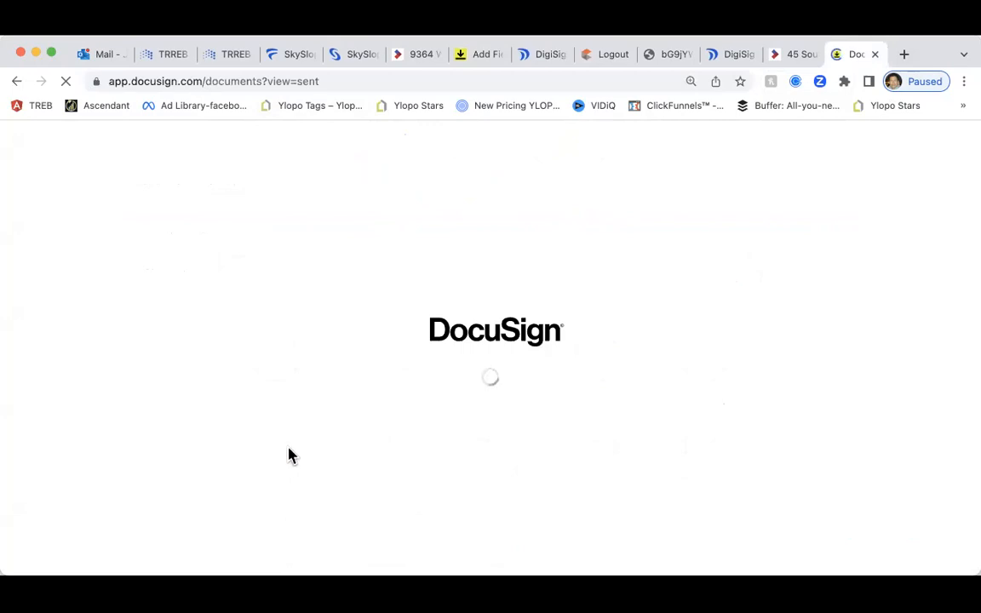
left_click(272, 79)
type("docu")
key("Return")
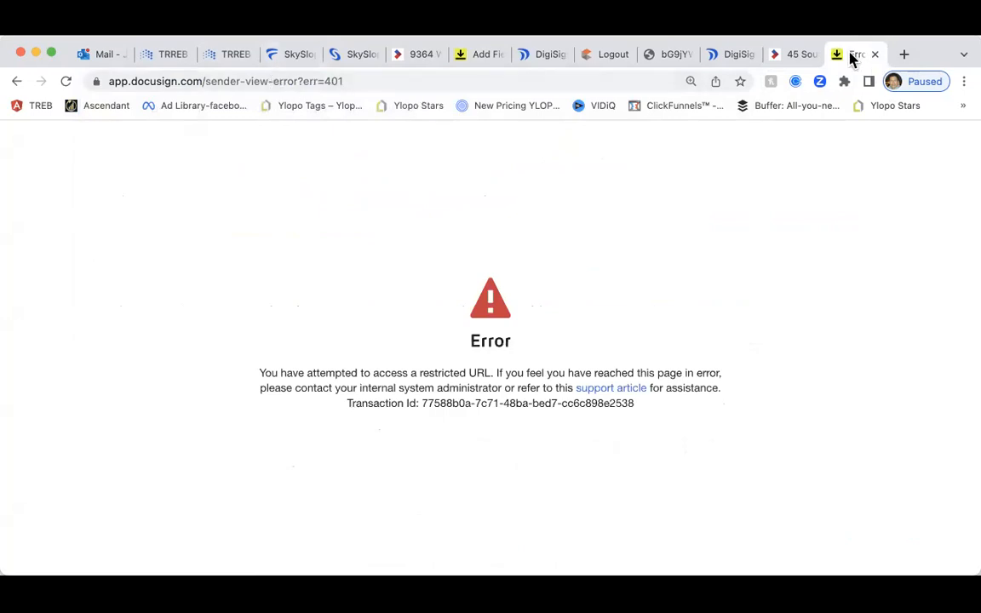
left_click(489, 81)
type("docu")
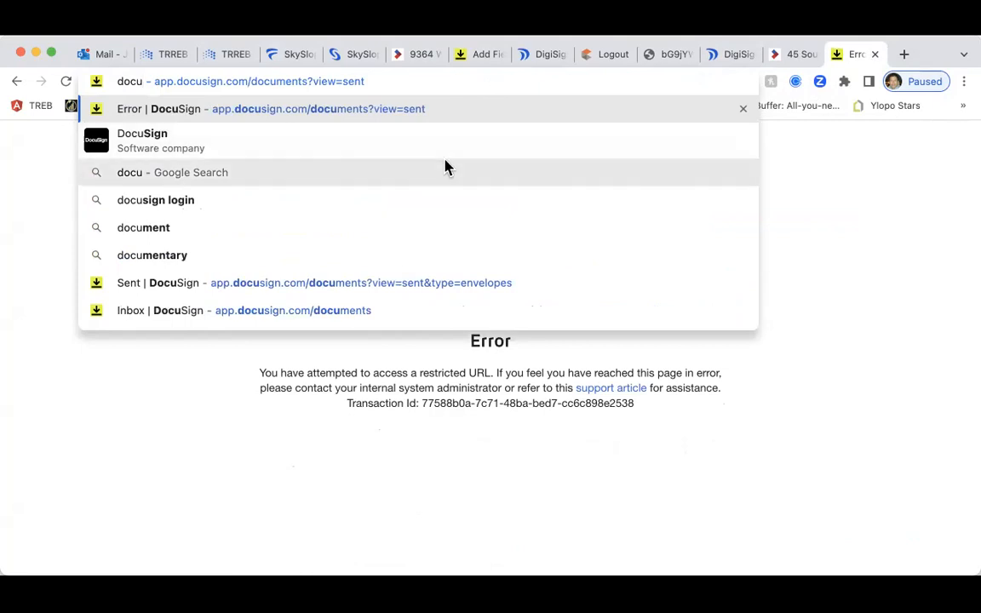
left_click(170, 311)
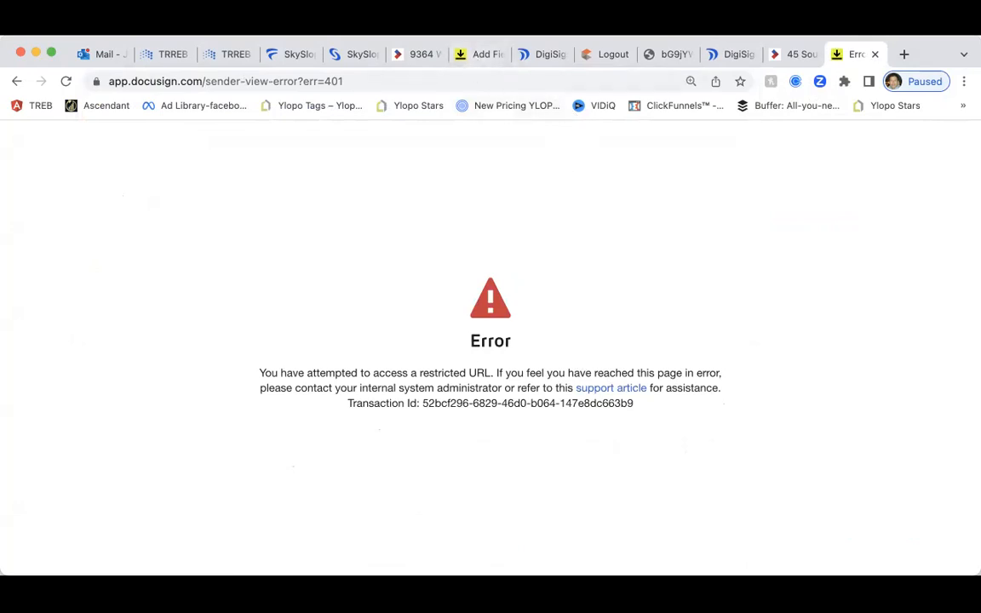
left_click(874, 55)
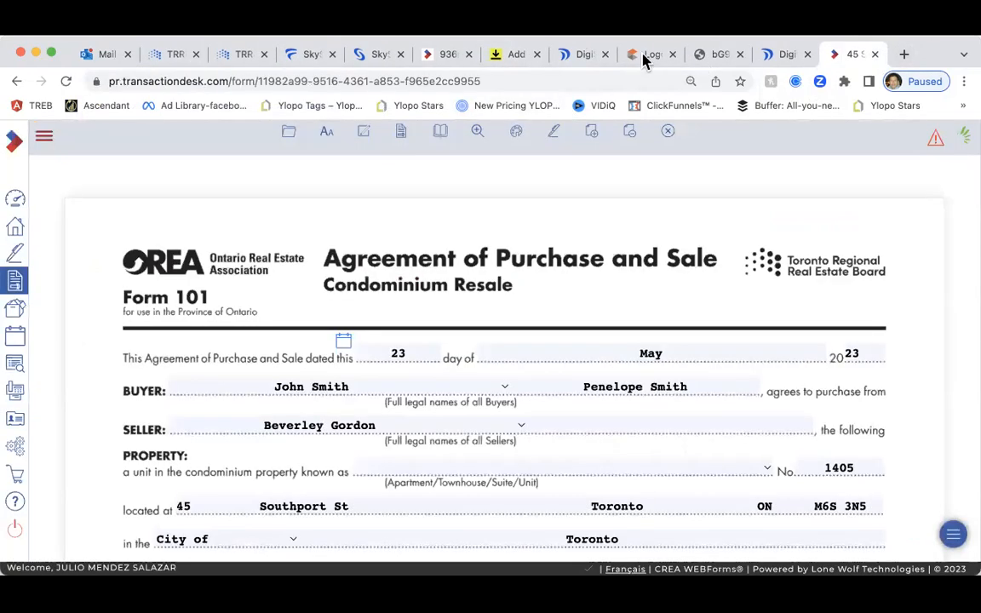
Go back to the 184-deal Transactions list and start a fresh Google browser tab
left_click(15, 236)
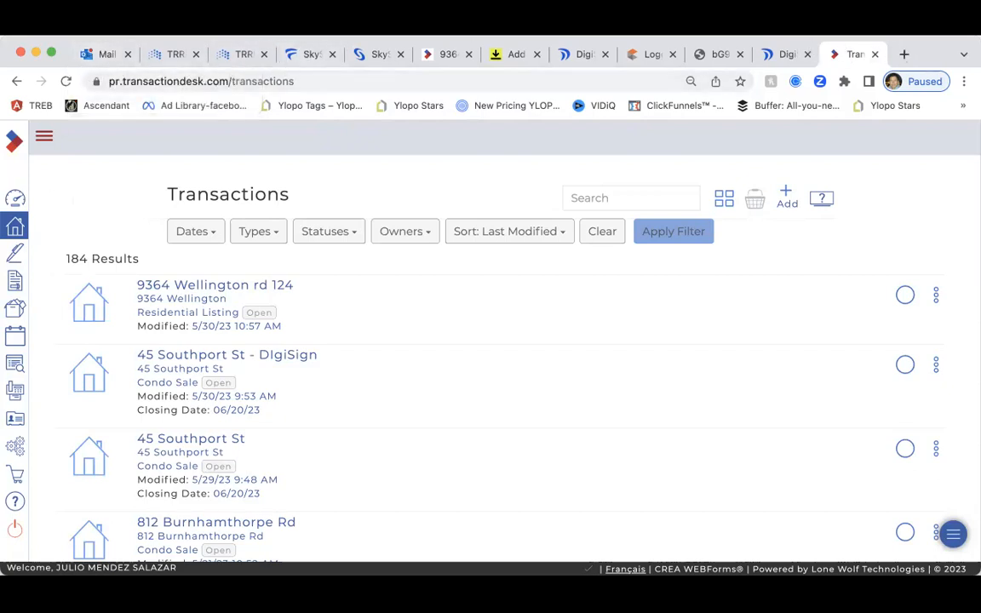
left_click(903, 54)
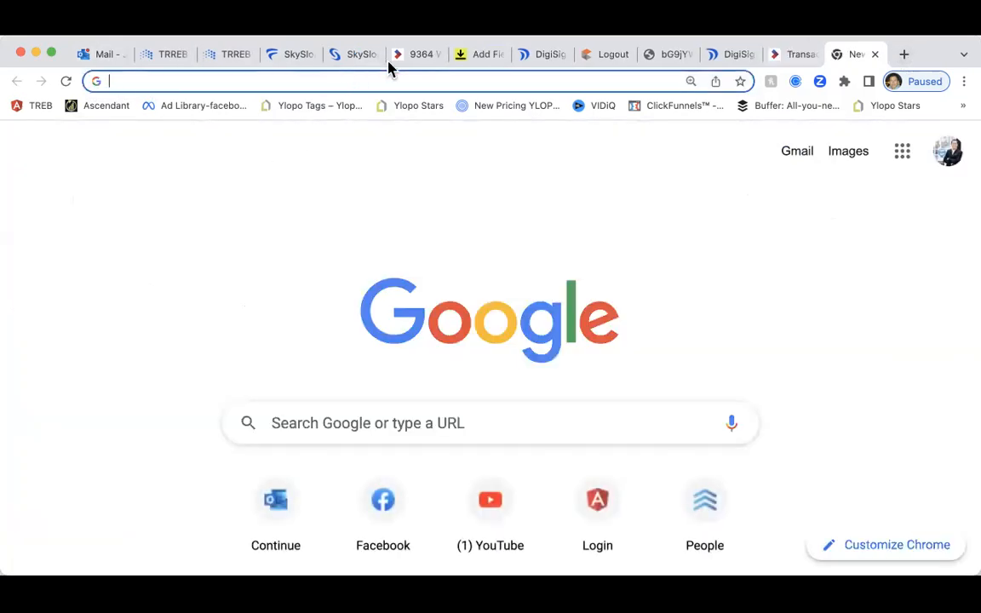
Bring back the TRREB sign-in page from the logged-out tab and select its User ID field
left_click(603, 56)
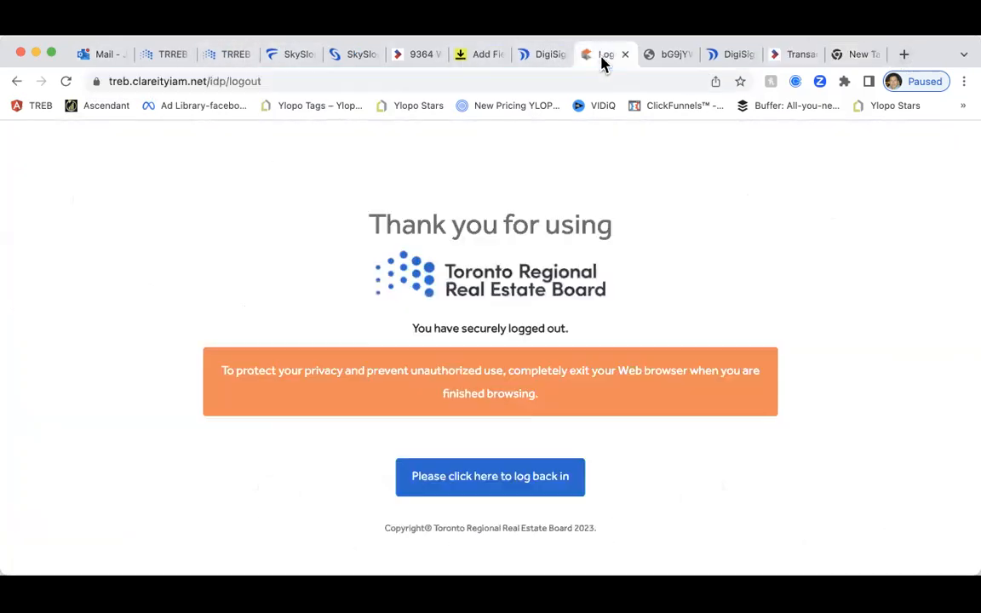
left_click(472, 483)
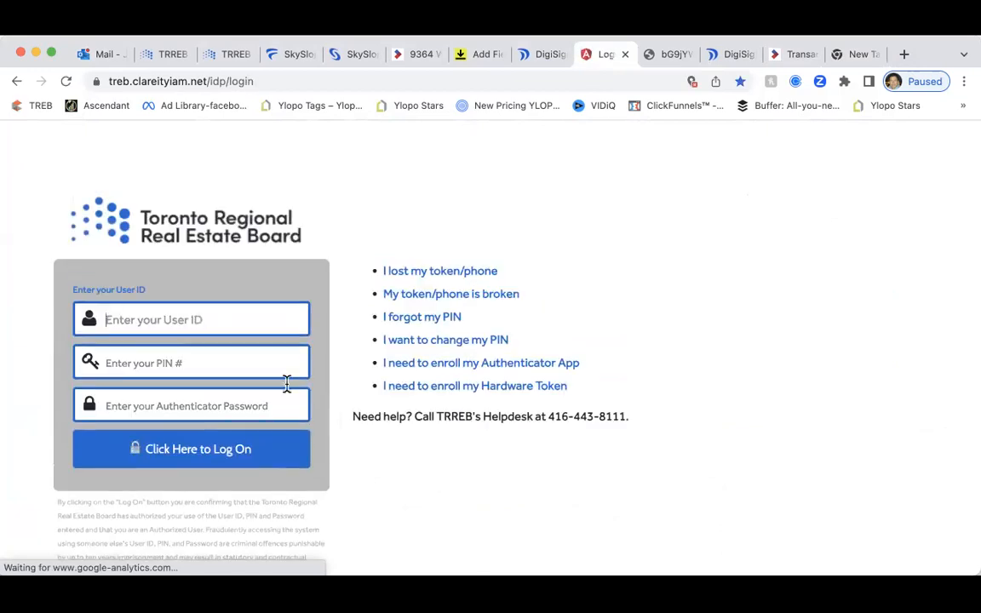
left_click(164, 328)
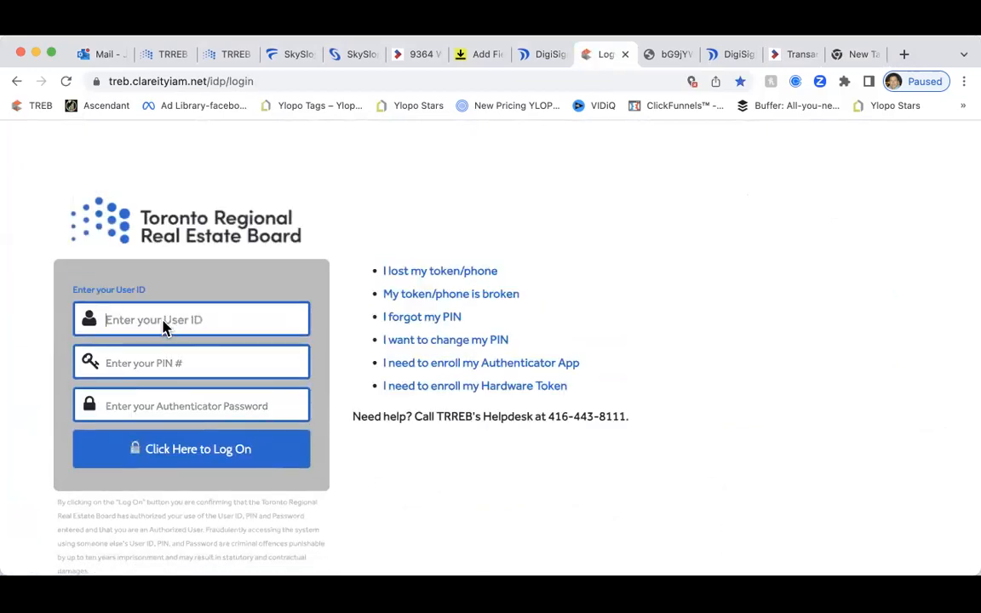
left_click(93, 53)
Open the 8:59 AM REALM Recent Activity email and read its $699.9K saved-search listing match
scroll(379, 421, "down", 5)
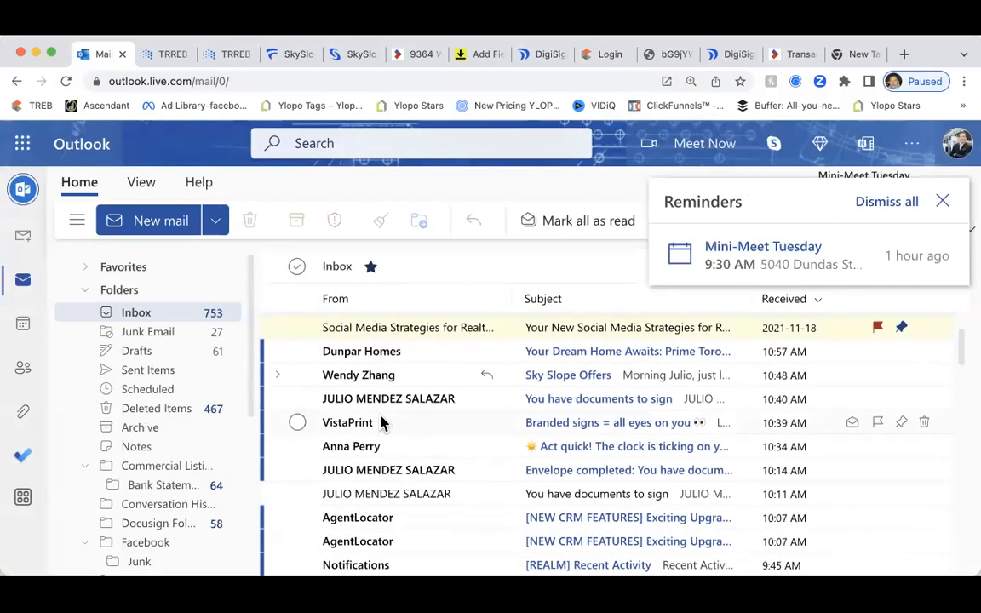
scroll(379, 421, "down", 4)
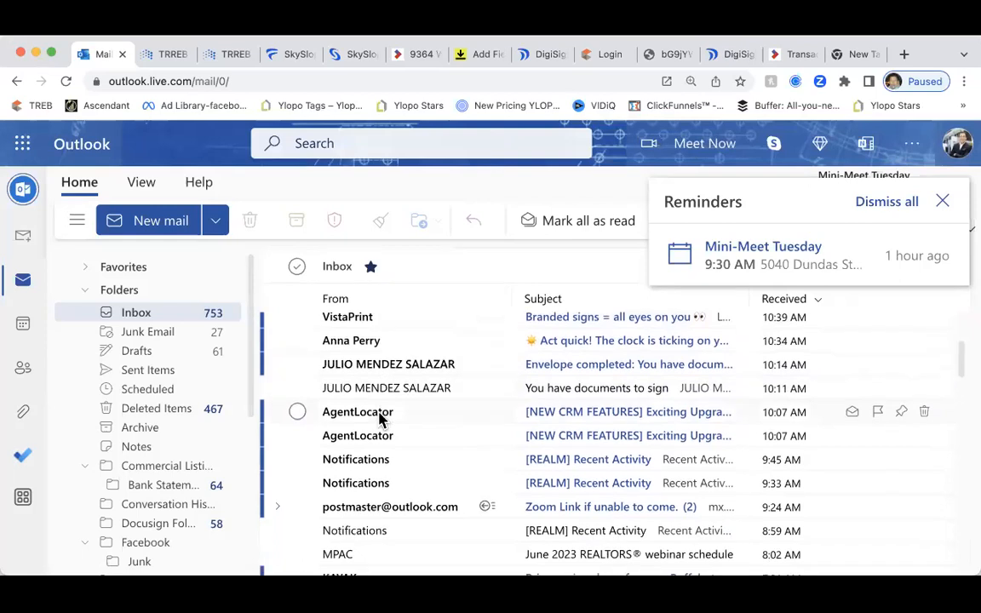
scroll(381, 419, "down", 1)
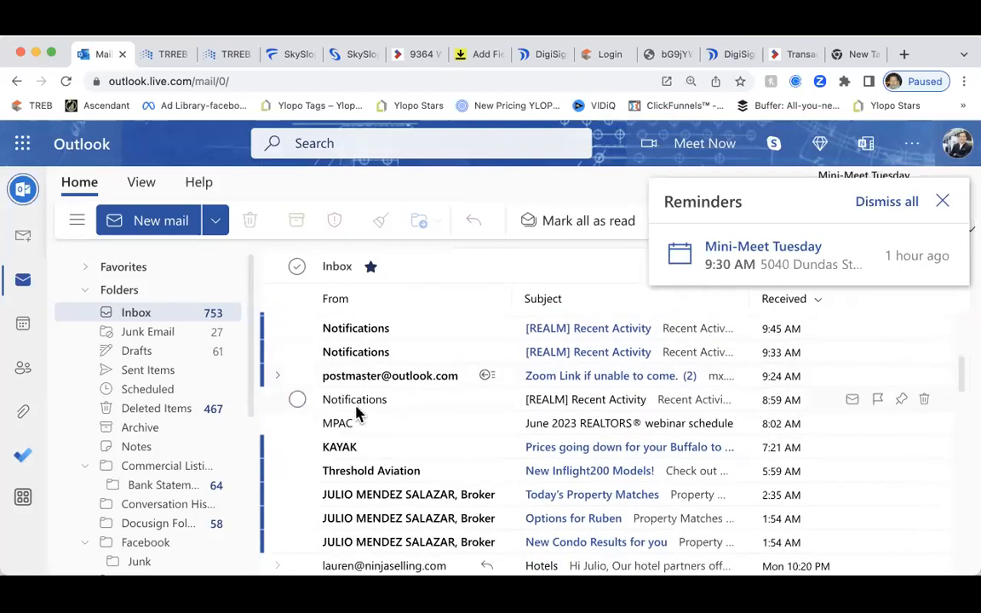
left_click(364, 412)
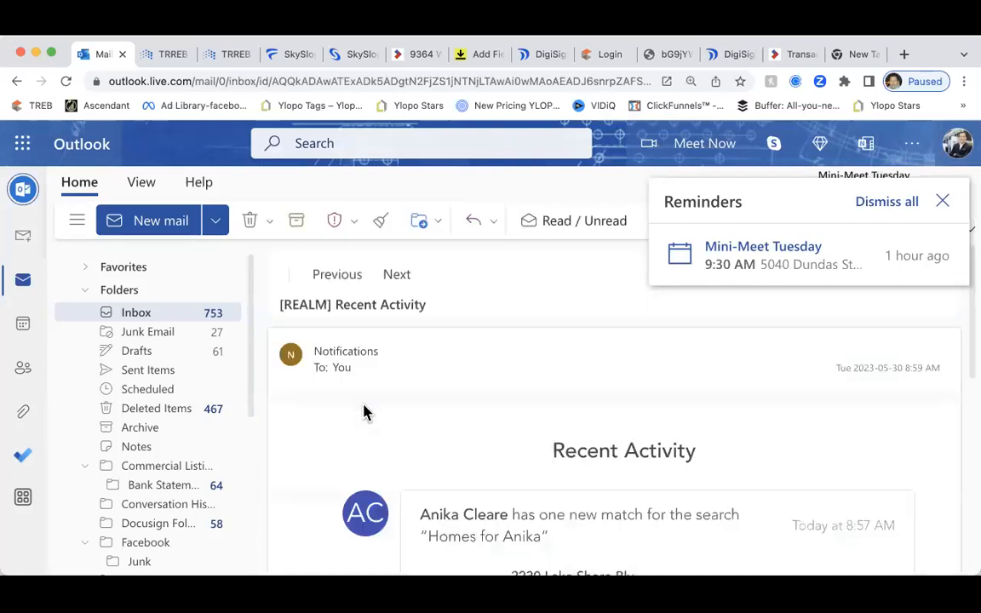
scroll(372, 415, "down", 3)
scroll(372, 416, "down", 1)
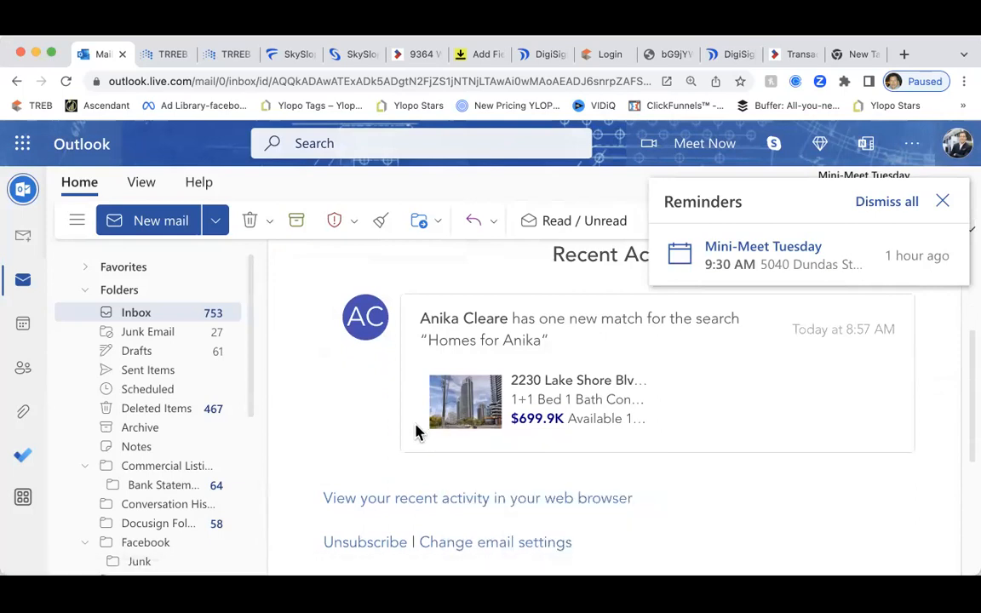
scroll(408, 430, "up", 1)
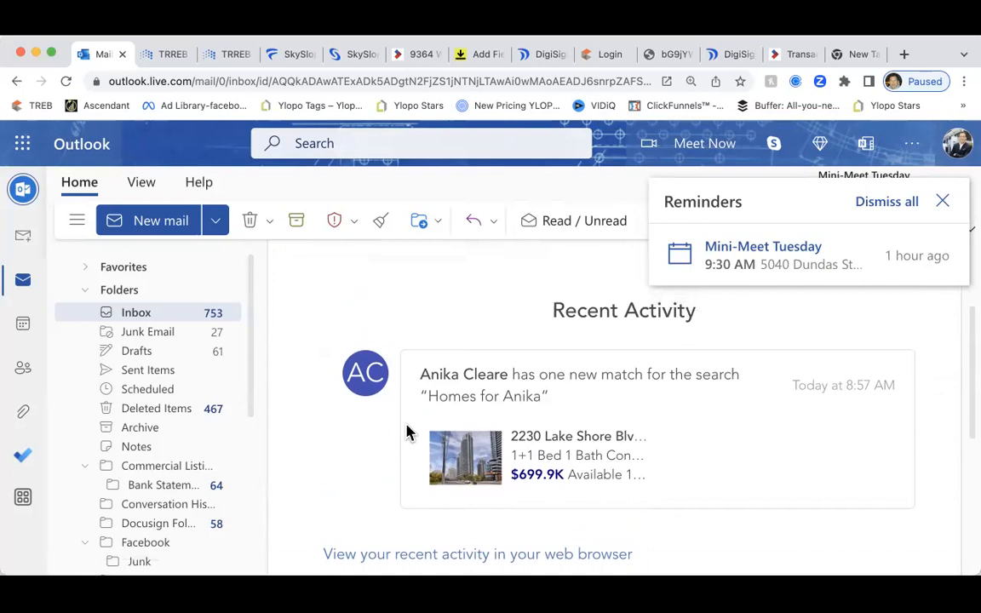